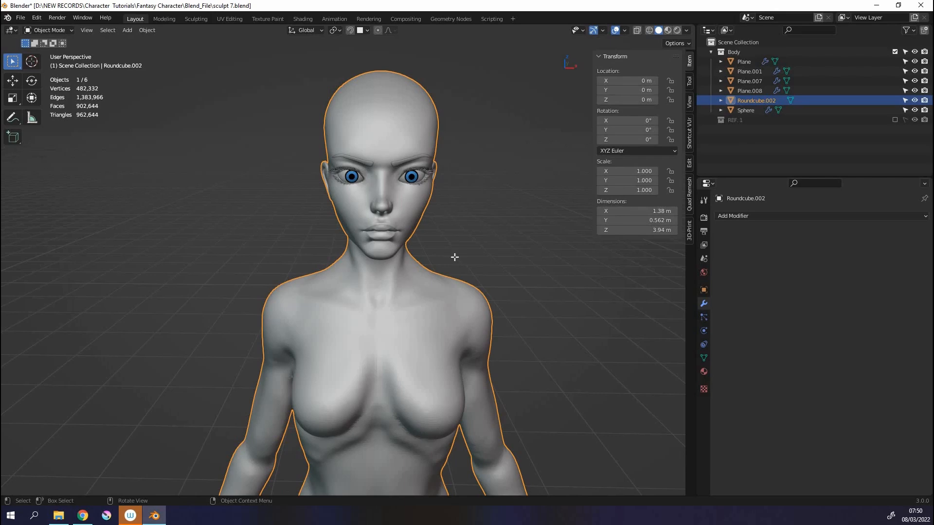
Hide every object except the Roundcube.002 body mesh and collapse the Body collection in the outliner.
{"action": "key", "text": "Tab"}
{"action": "scroll", "coordinate": [457, 263], "scroll_direction": "up", "scroll_amount": 5}
{"action": "middle_click_drag", "start_coordinate": [476, 280], "coordinate": [298, 361]}
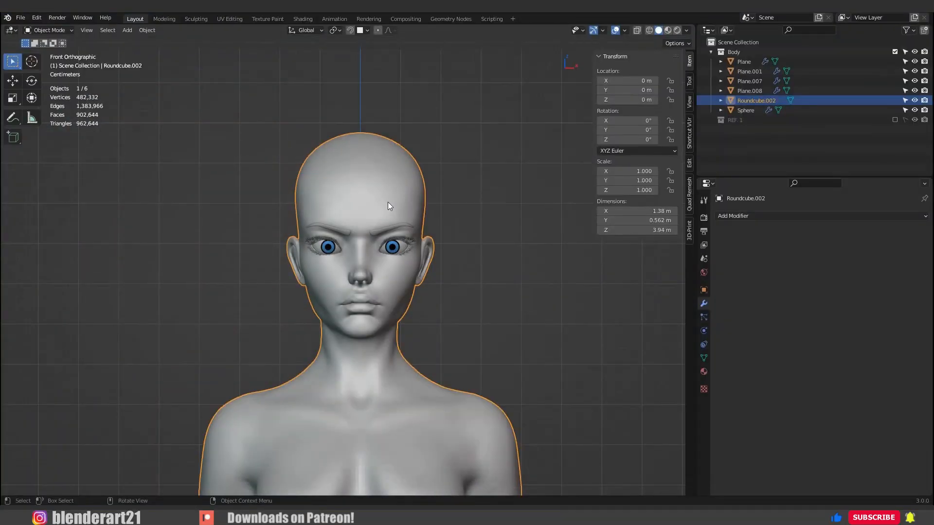
{"action": "key", "text": "shift+h"}
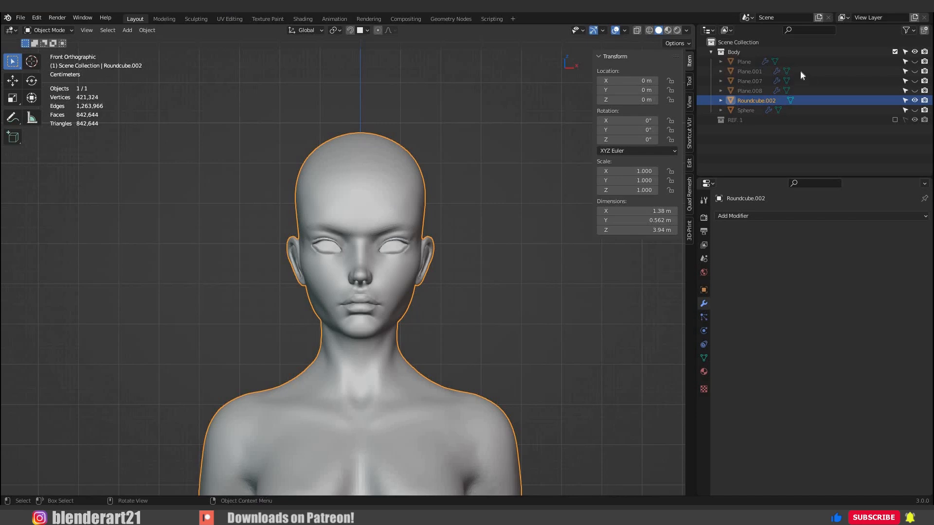
{"action": "left_click", "coordinate": [711, 51]}
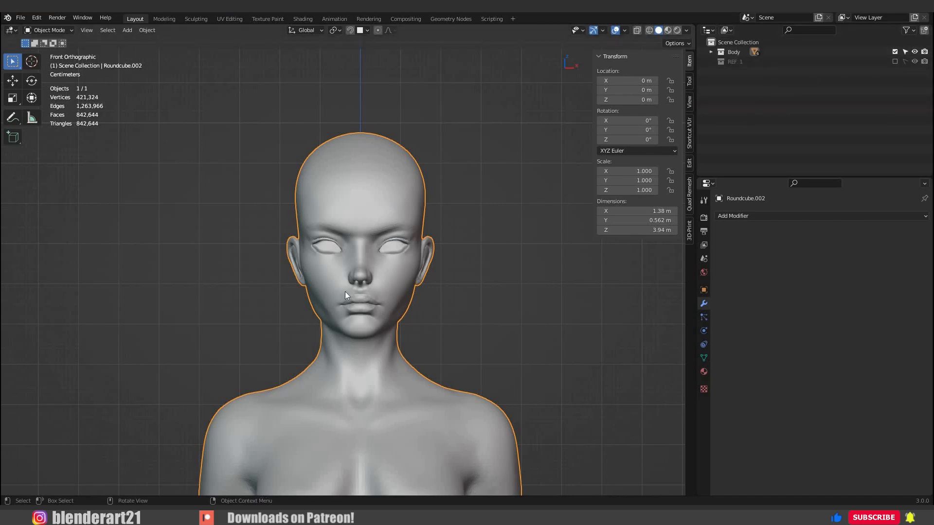
Add a mesh plane at the 3D cursor on the forehead and rotate it 90° about the X axis.
{"action": "scroll", "coordinate": [375, 249], "scroll_direction": "up", "scroll_amount": 2}
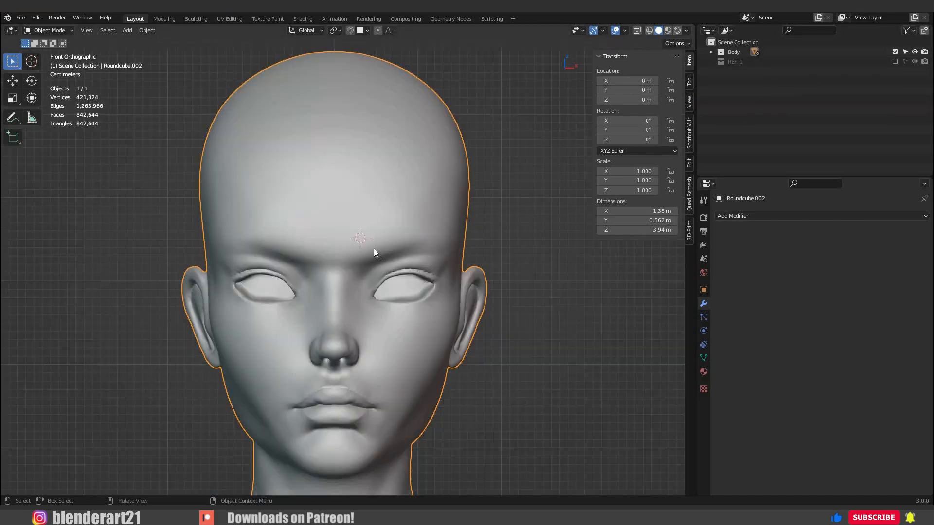
{"action": "scroll", "coordinate": [373, 249], "scroll_direction": "up", "scroll_amount": 2}
{"action": "key", "text": "shift+a"}
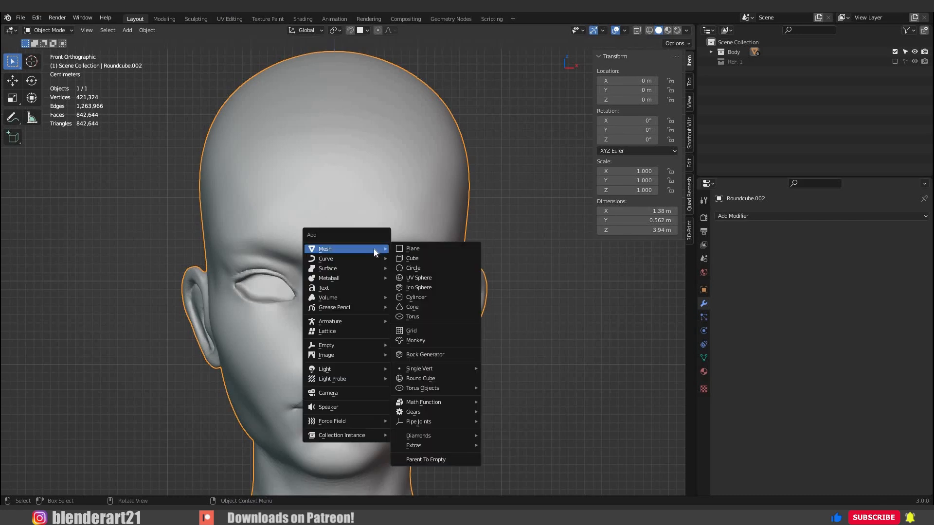
{"action": "left_click", "coordinate": [418, 249]}
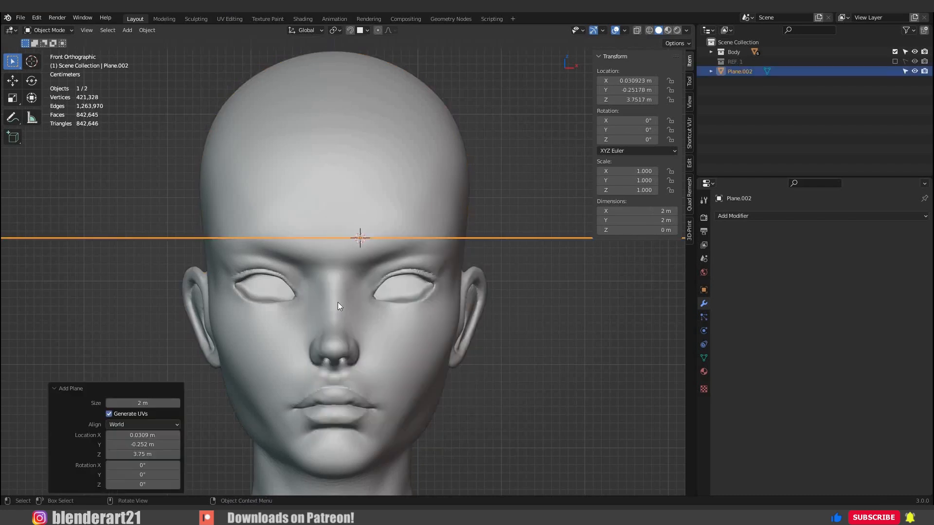
{"action": "type", "text": "rx"}
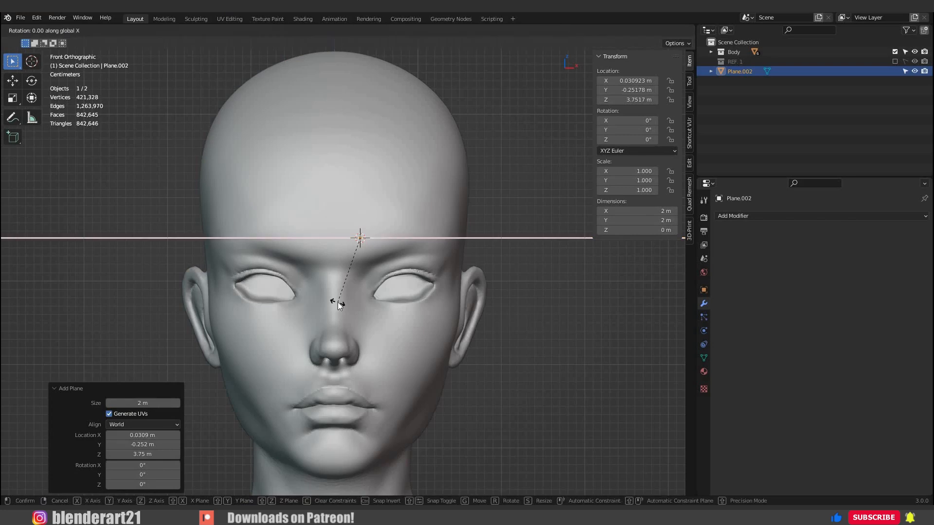
{"action": "type", "text": "90"}
{"action": "key", "text": "Return"}
Scale the plane down to a small square about 0.024 m wide on the forehead.
{"action": "key", "text": "s"}
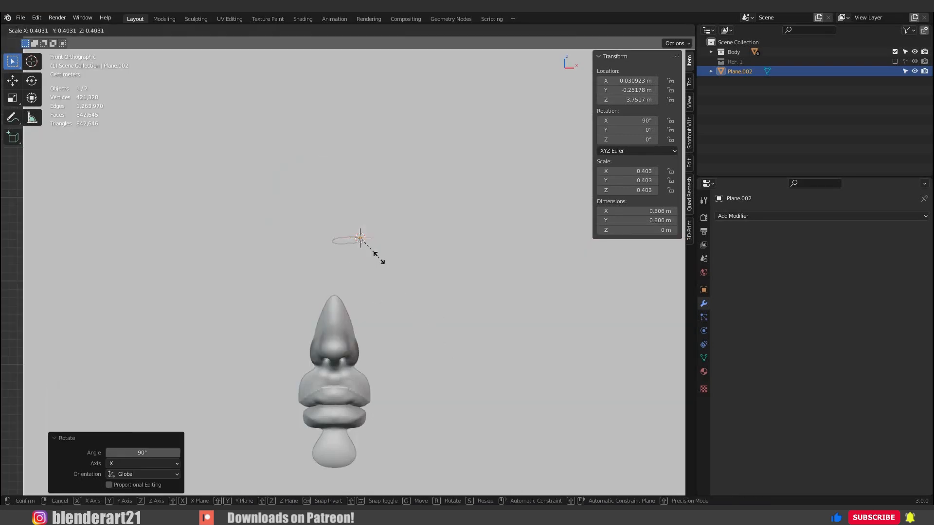
{"action": "left_click", "coordinate": [378, 262]}
{"action": "key", "text": "s"}
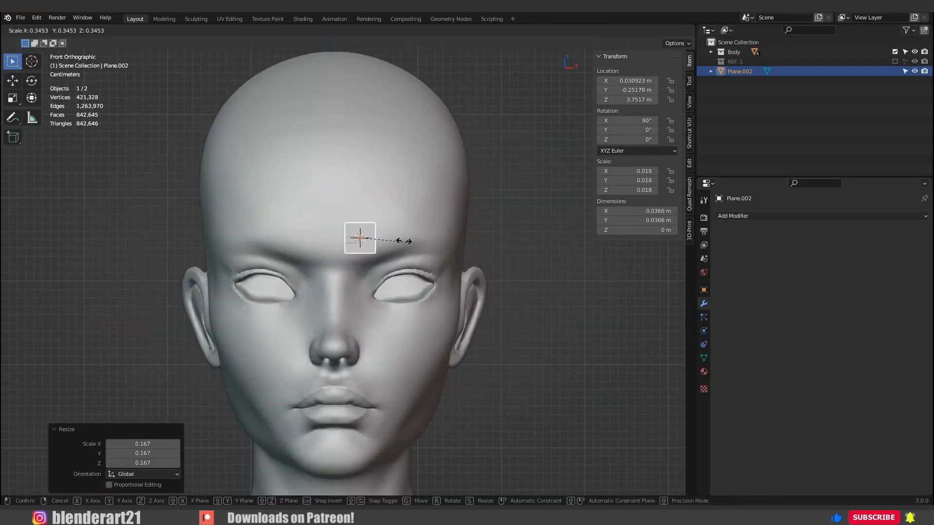
{"action": "left_click", "coordinate": [385, 246]}
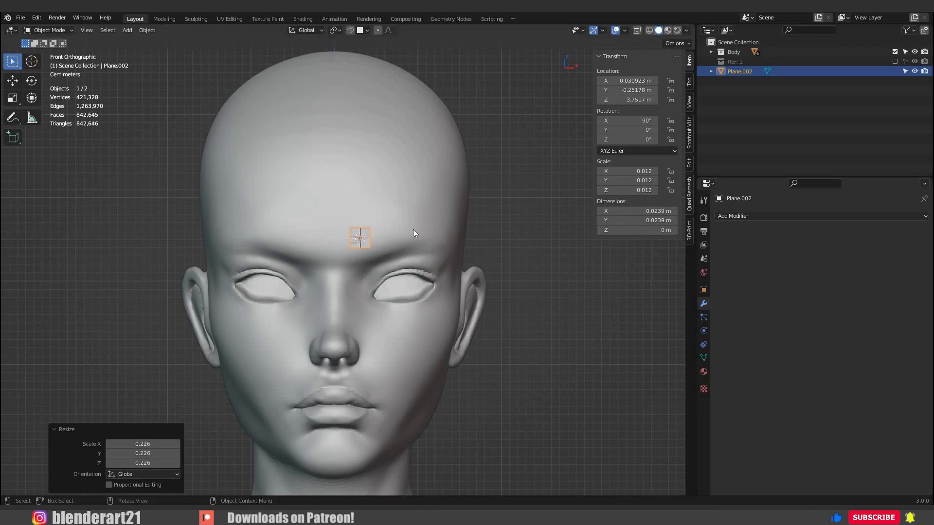
{"action": "scroll", "coordinate": [413, 229], "scroll_direction": "up", "scroll_amount": 4}
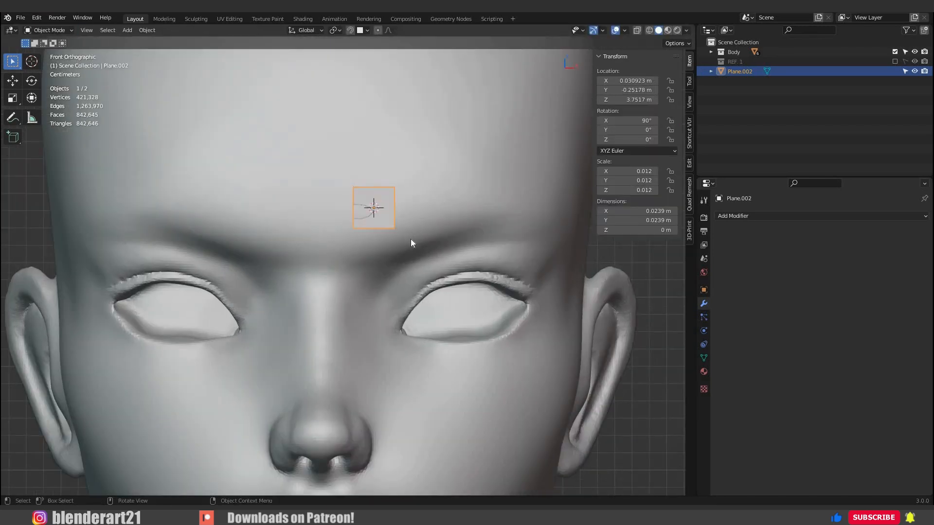
Reset the 3D cursor to the world origin and move the plane to about X 0.049 m, Z 3.764 m on the forehead.
{"action": "key", "text": "shift+s"}
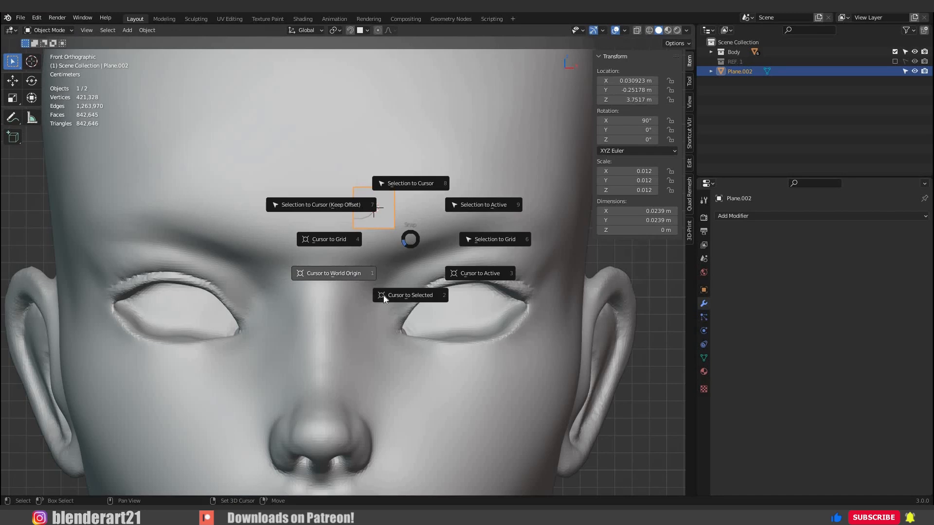
{"action": "left_click", "coordinate": [382, 294]}
{"action": "scroll", "coordinate": [423, 266], "scroll_direction": "down", "scroll_amount": 3}
{"action": "key", "text": "g"}
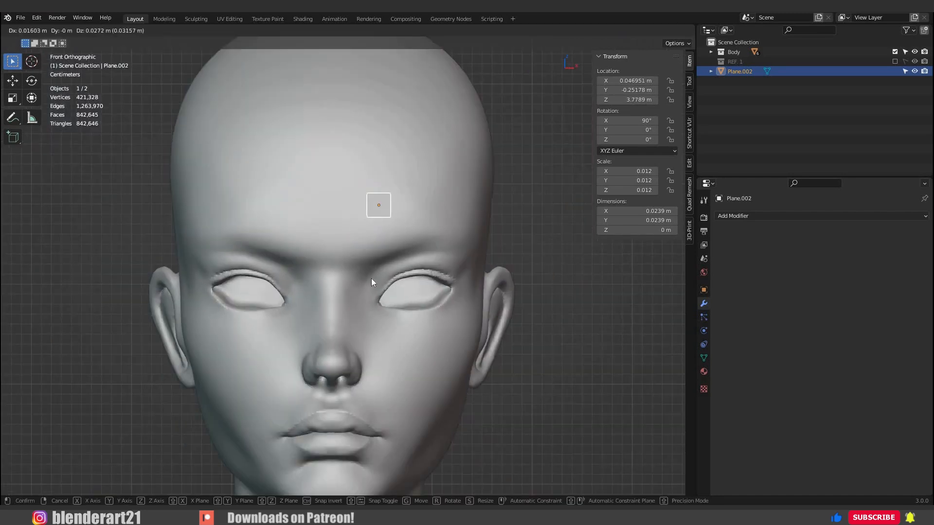
{"action": "left_click", "coordinate": [371, 278]}
{"action": "scroll", "coordinate": [366, 310], "scroll_direction": "up", "scroll_amount": 14}
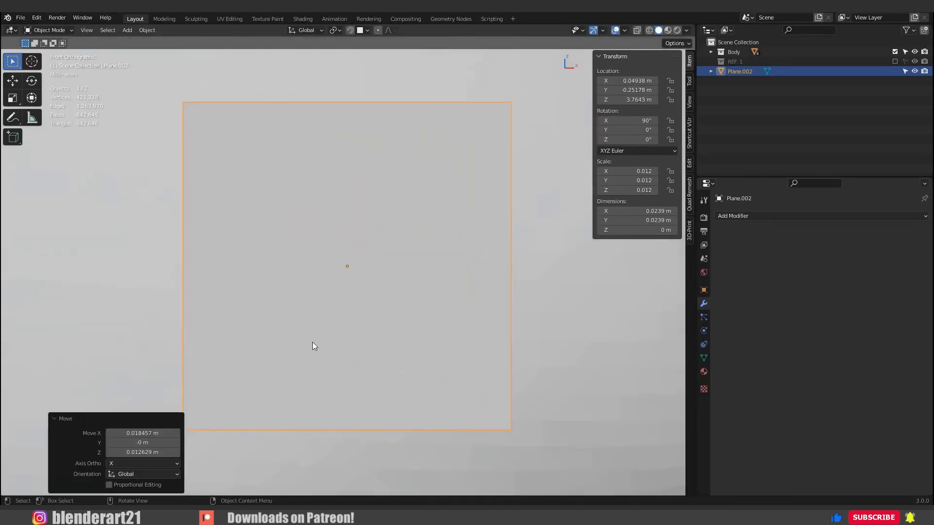
{"action": "scroll", "coordinate": [312, 342], "scroll_direction": "down", "scroll_amount": 8}
{"action": "middle_click_drag", "start_coordinate": [370, 301], "coordinate": [361, 33]}
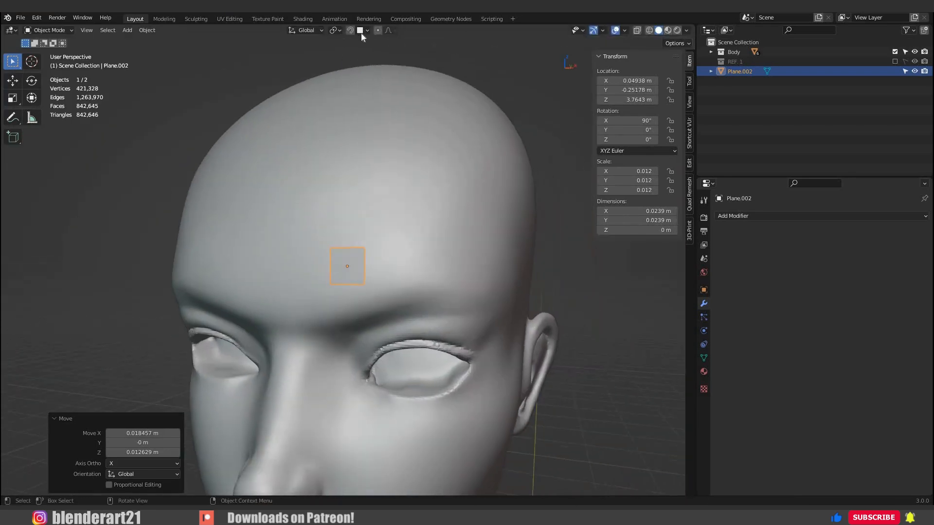
Enable snapping and move the plane closer to the middle of the forehead, to about X 0.027 m, Z 3.763 m.
{"action": "left_click", "coordinate": [367, 30]}
{"action": "middle_click_drag", "start_coordinate": [381, 265], "coordinate": [406, 261]}
{"action": "scroll", "coordinate": [351, 266], "scroll_direction": "down", "scroll_amount": 2}
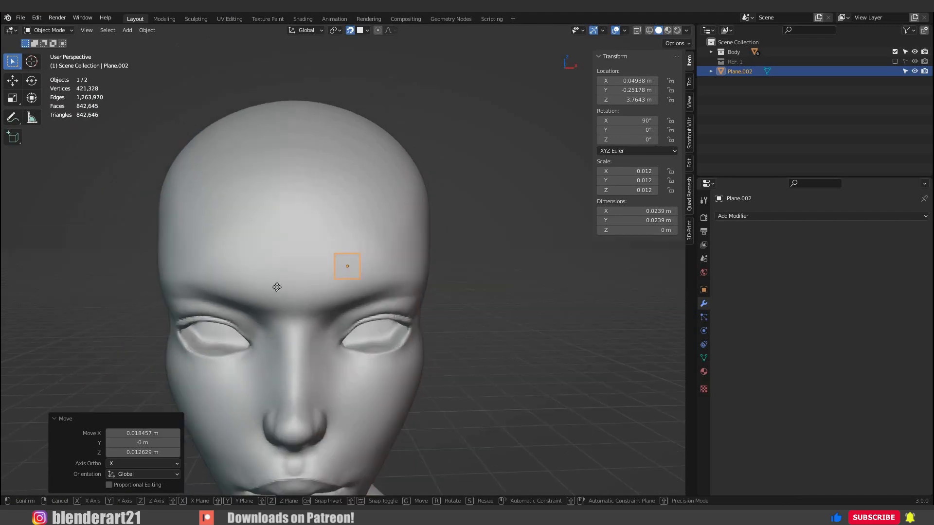
{"action": "key", "text": "g"}
{"action": "left_click", "coordinate": [434, 309]}
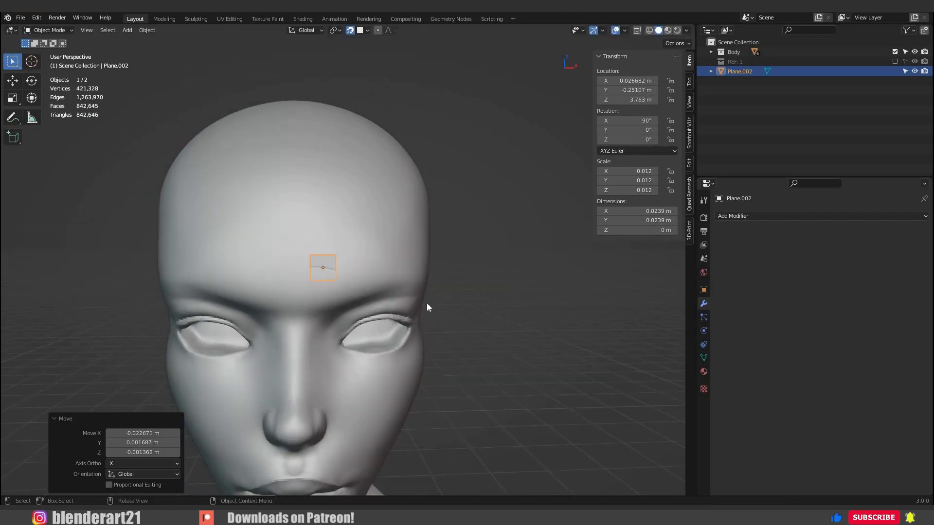
Add a Shrinkwrap modifier to the plane with the Roundcube.002 body mesh as its target.
{"action": "scroll", "coordinate": [343, 256], "scroll_direction": "up", "scroll_amount": 5}
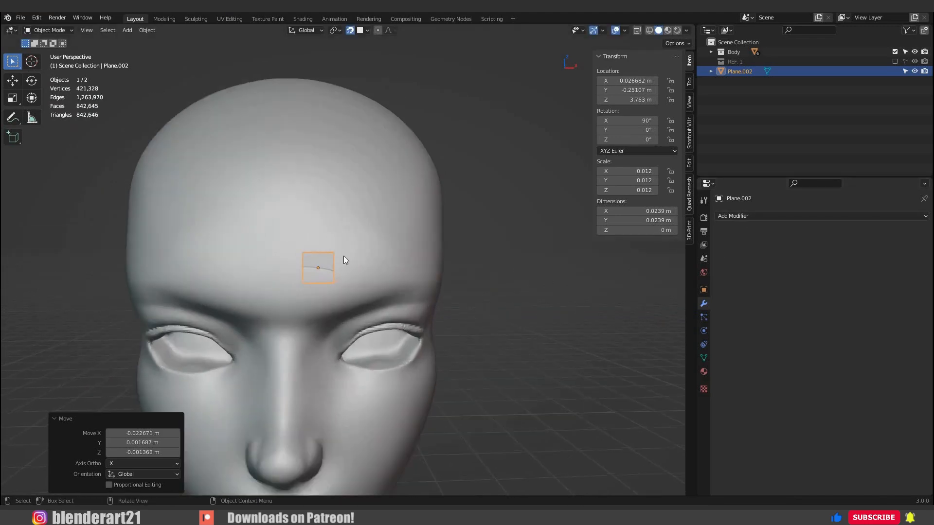
{"action": "middle_click_drag", "start_coordinate": [291, 257], "coordinate": [763, 217]}
{"action": "left_click", "coordinate": [765, 217]}
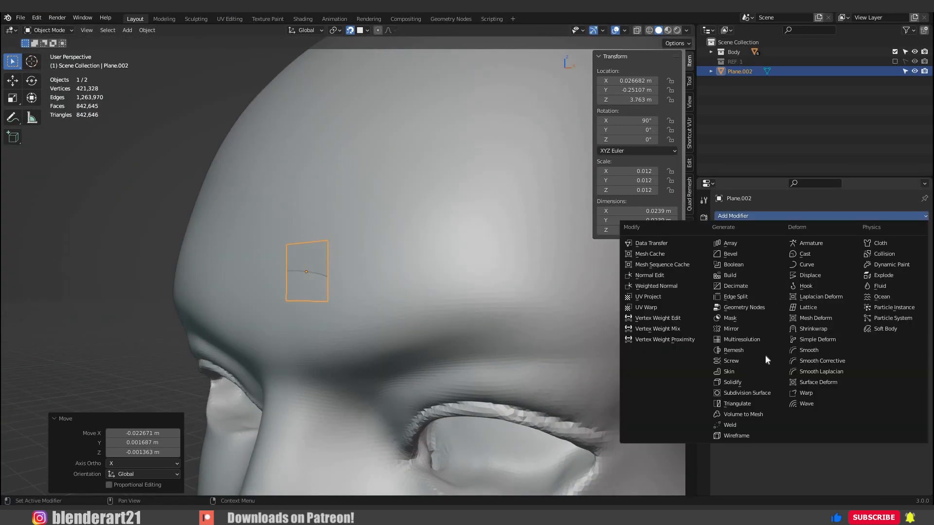
{"action": "left_click", "coordinate": [836, 329]}
{"action": "middle_click_drag", "start_coordinate": [436, 275], "coordinate": [559, 291]}
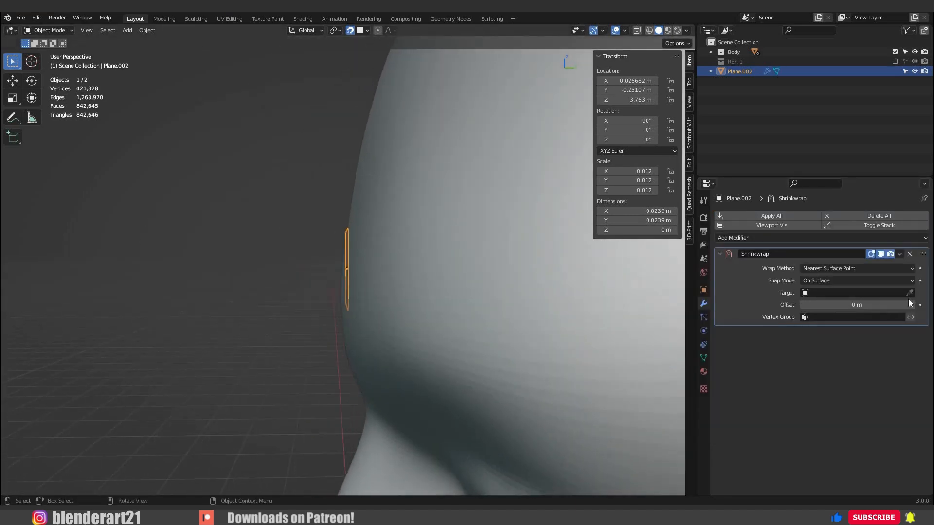
{"action": "left_click", "coordinate": [909, 292]}
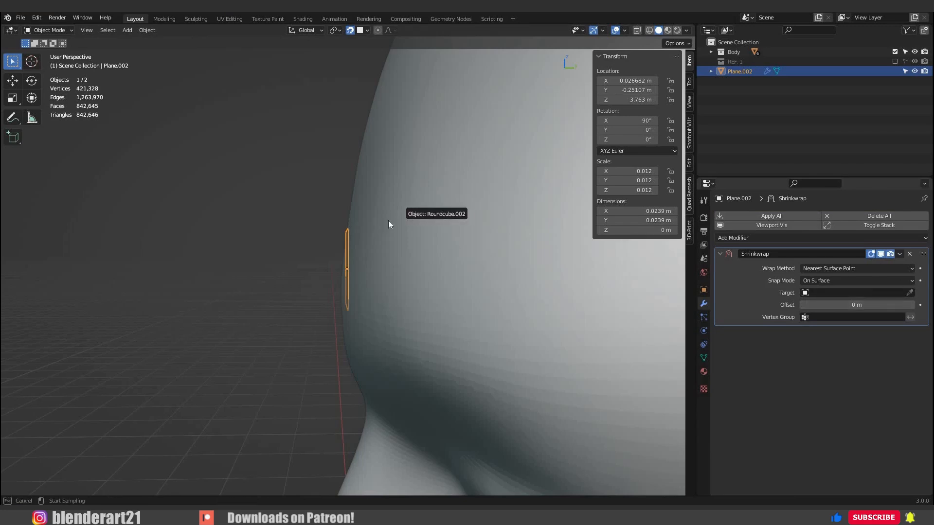
{"action": "left_click", "coordinate": [396, 230]}
Try the Above Surface snap mode with a 0.01 m offset on the Shrinkwrap, and restore On Surface with 0 m.
{"action": "middle_click_drag", "start_coordinate": [467, 234], "coordinate": [419, 233]}
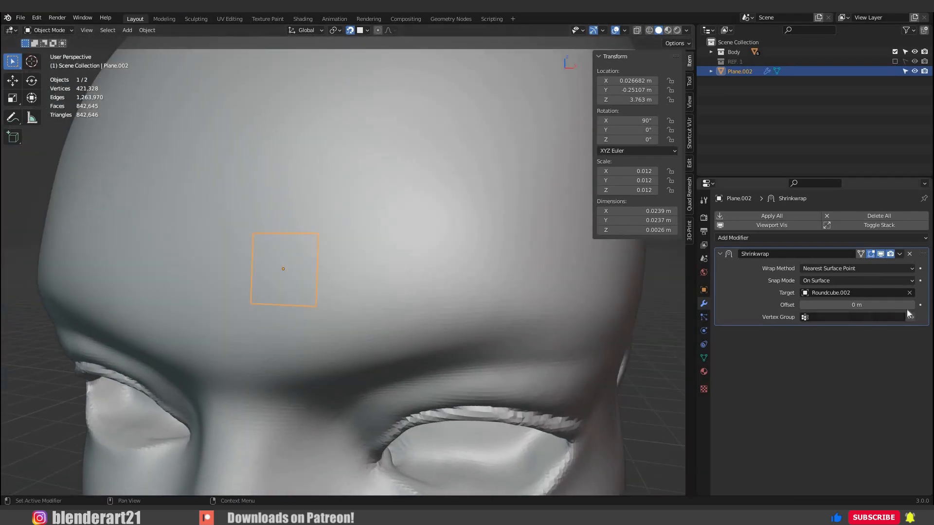
{"action": "left_click", "coordinate": [845, 281]}
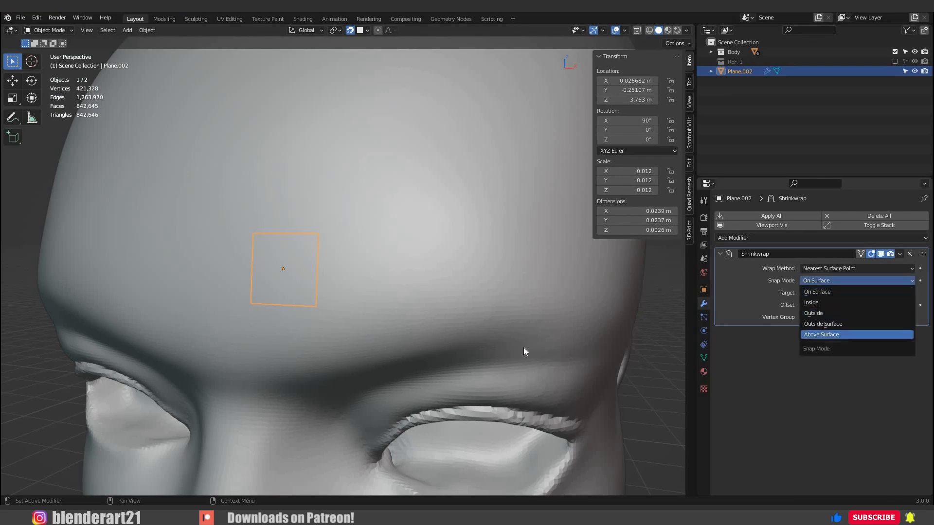
{"action": "left_click", "coordinate": [844, 335]}
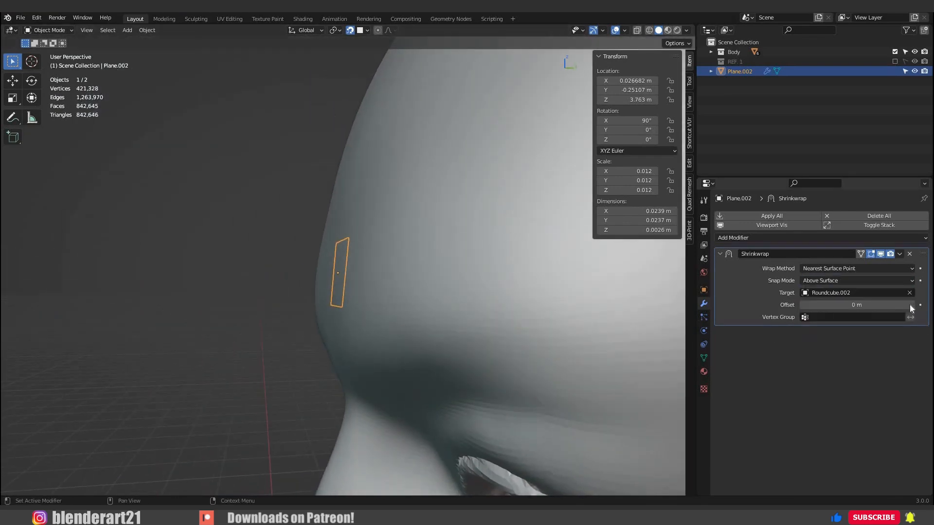
{"action": "left_click", "coordinate": [911, 305]}
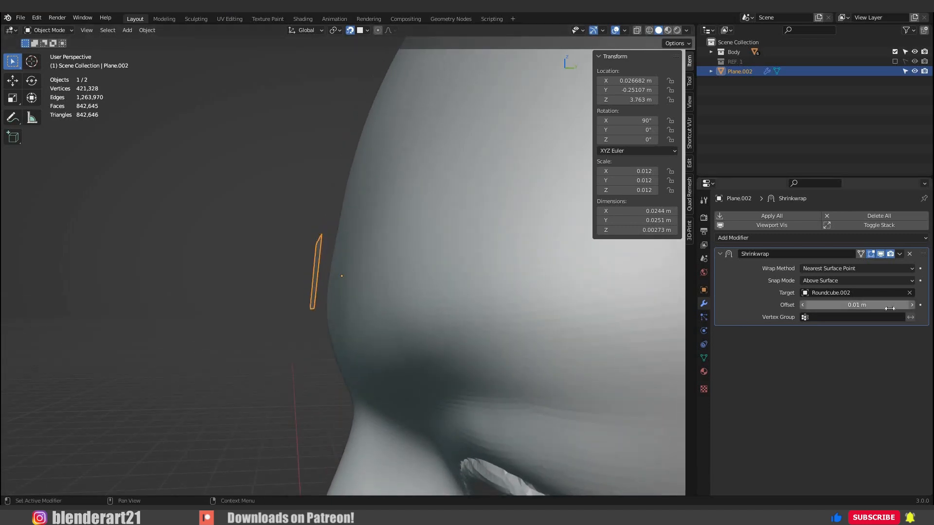
{"action": "left_click", "coordinate": [856, 280]}
{"action": "left_click", "coordinate": [827, 287]}
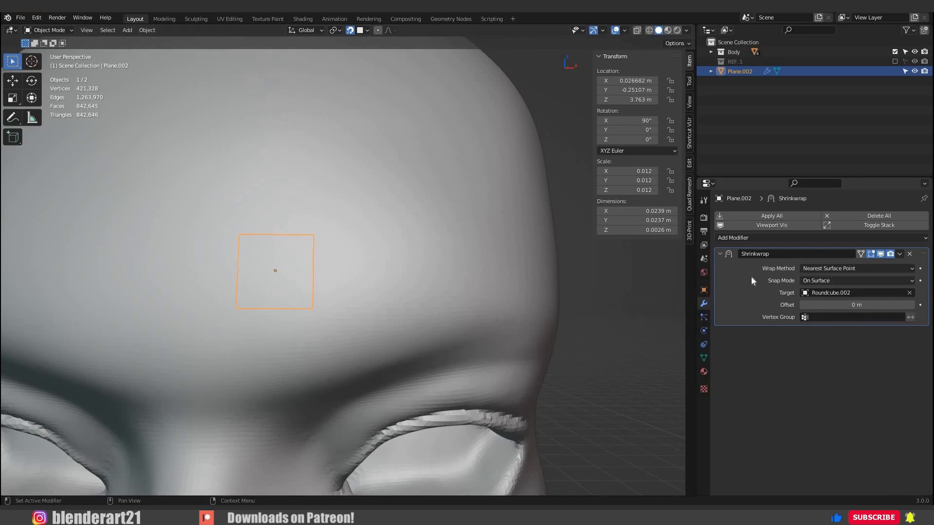
Collapse the Shrinkwrap modifier settings and enable the In Front viewport display option for the plane.
{"action": "left_click", "coordinate": [720, 254]}
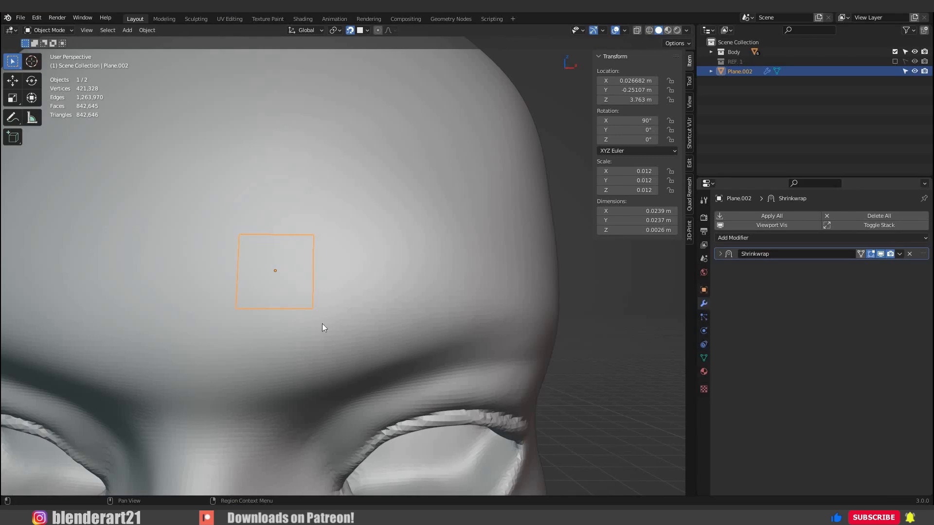
{"action": "scroll", "coordinate": [407, 311], "scroll_direction": "down", "scroll_amount": 5}
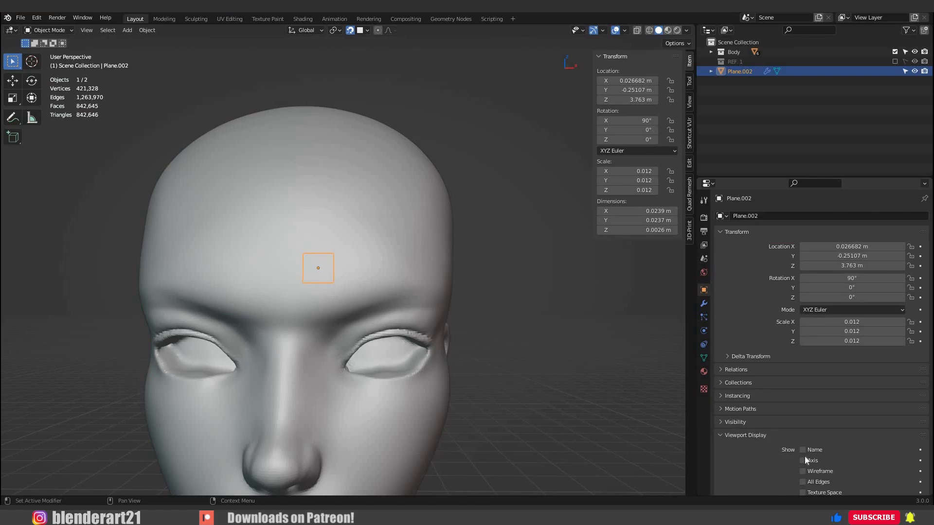
{"action": "scroll", "coordinate": [807, 454], "scroll_direction": "down", "scroll_amount": 3}
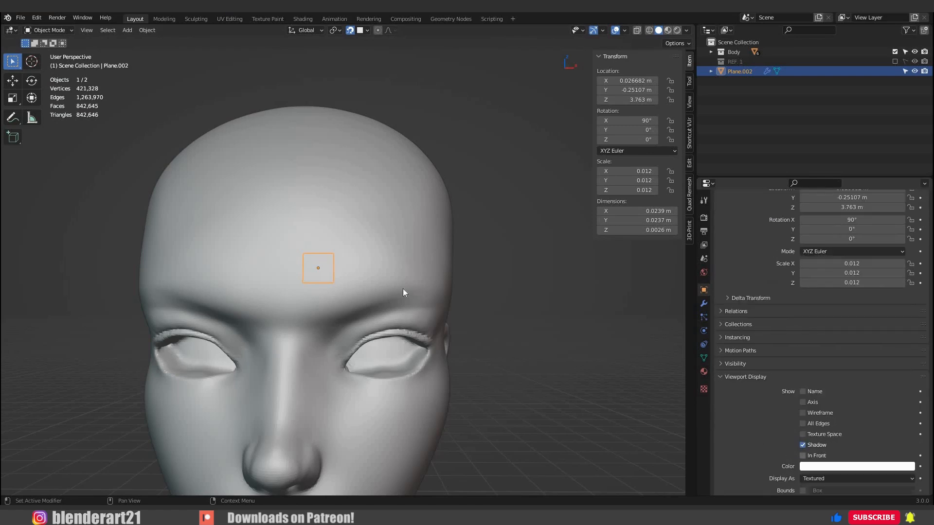
{"action": "scroll", "coordinate": [491, 325], "scroll_direction": "up", "scroll_amount": 3}
{"action": "middle_click_drag", "start_coordinate": [369, 279], "coordinate": [367, 300]}
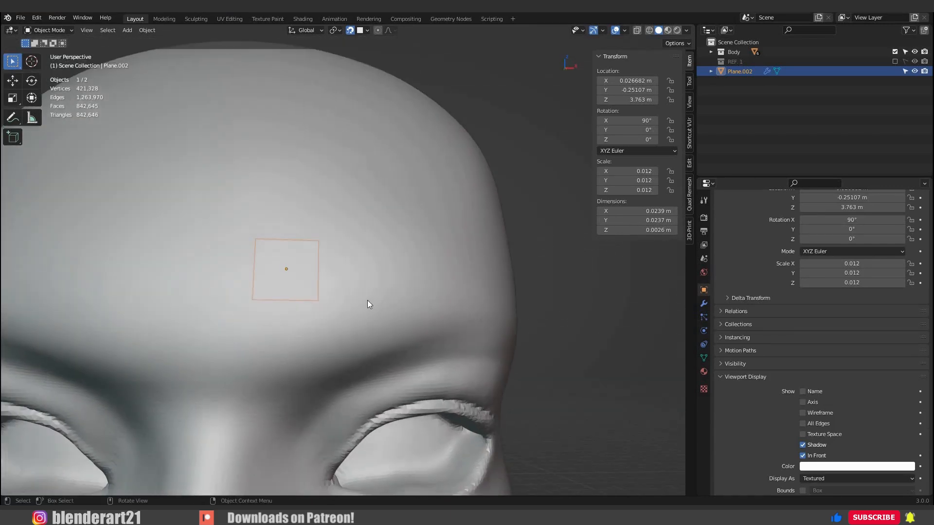
{"action": "left_click", "coordinate": [432, 338]}
{"action": "middle_click_drag", "start_coordinate": [298, 289], "coordinate": [765, 398]}
{"action": "left_click", "coordinate": [305, 289]}
Add a new material to the plane.
{"action": "scroll", "coordinate": [744, 383], "scroll_direction": "down", "scroll_amount": 1}
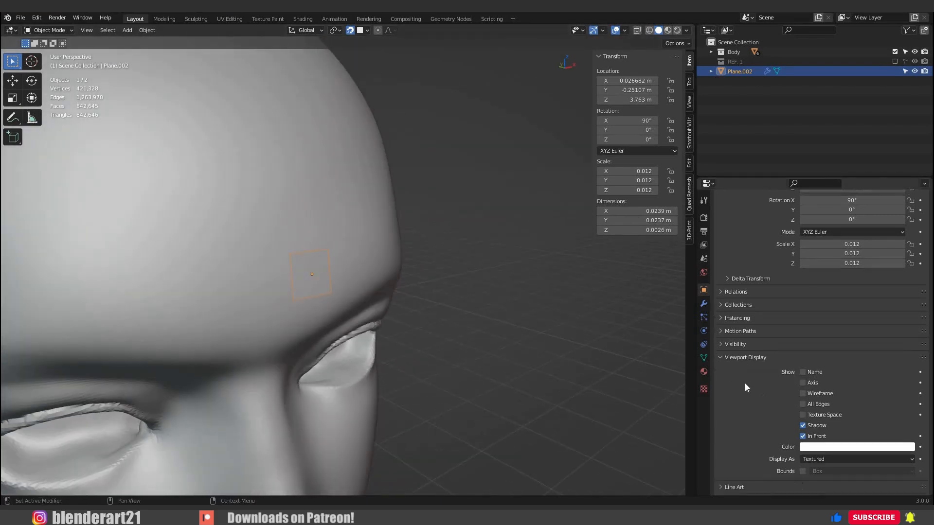
{"action": "scroll", "coordinate": [740, 382], "scroll_direction": "down", "scroll_amount": 1}
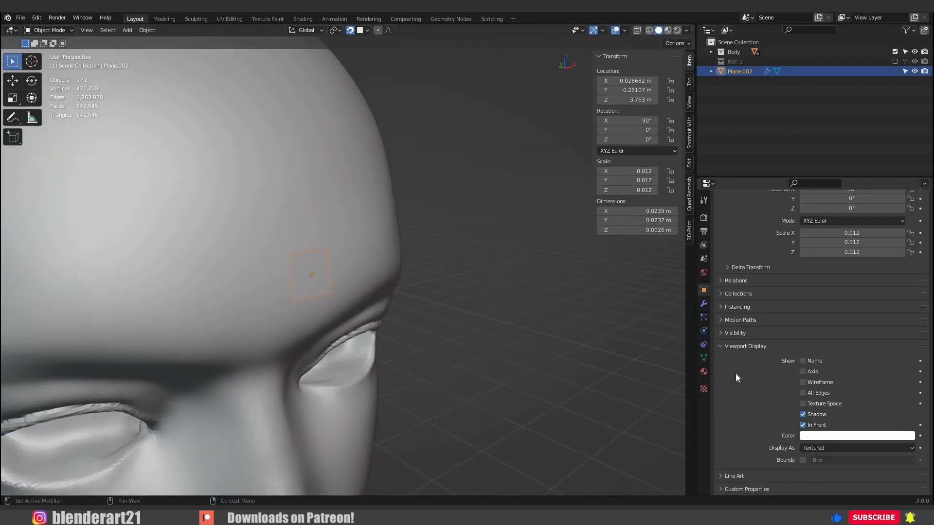
{"action": "left_click", "coordinate": [703, 372]}
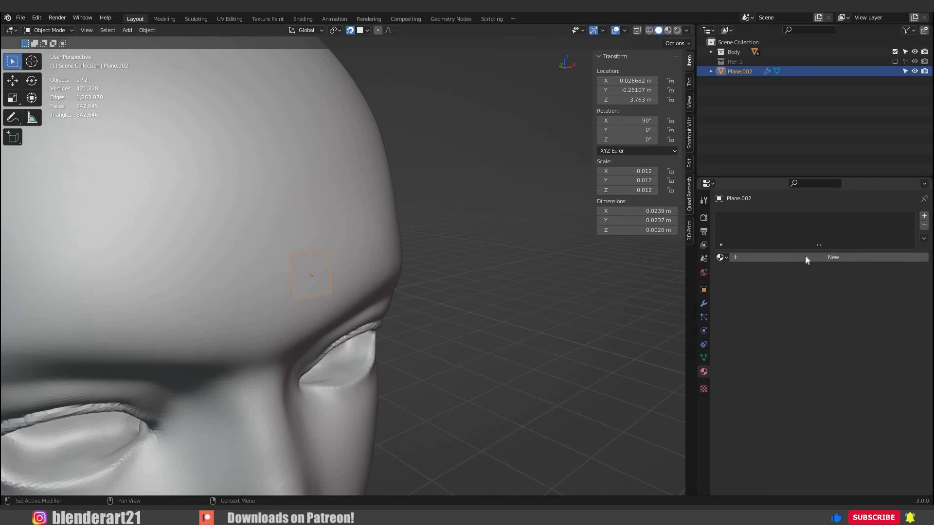
{"action": "left_click", "coordinate": [833, 258]}
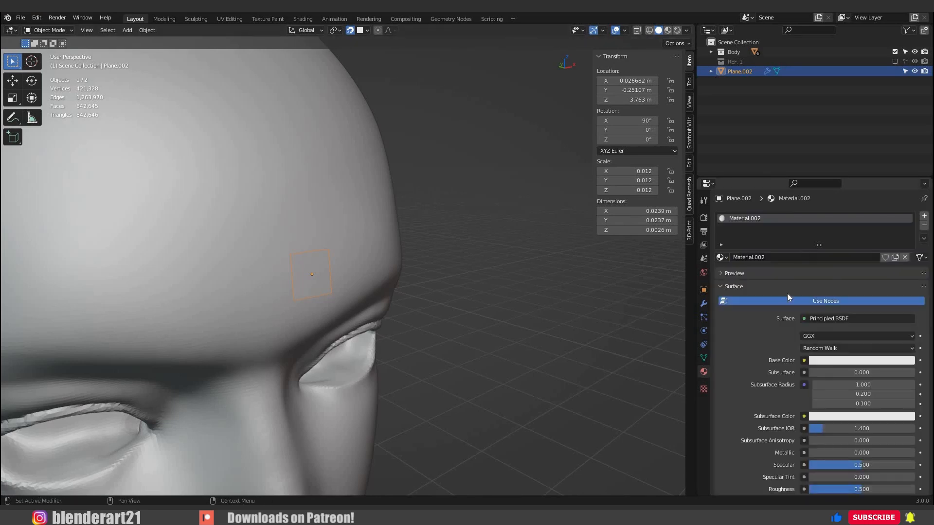
Set the new material's viewport display colour to a bright light blue and deselect the plane.
{"action": "scroll", "coordinate": [822, 314], "scroll_direction": "down", "scroll_amount": 4}
{"action": "scroll", "coordinate": [821, 317], "scroll_direction": "down", "scroll_amount": 13}
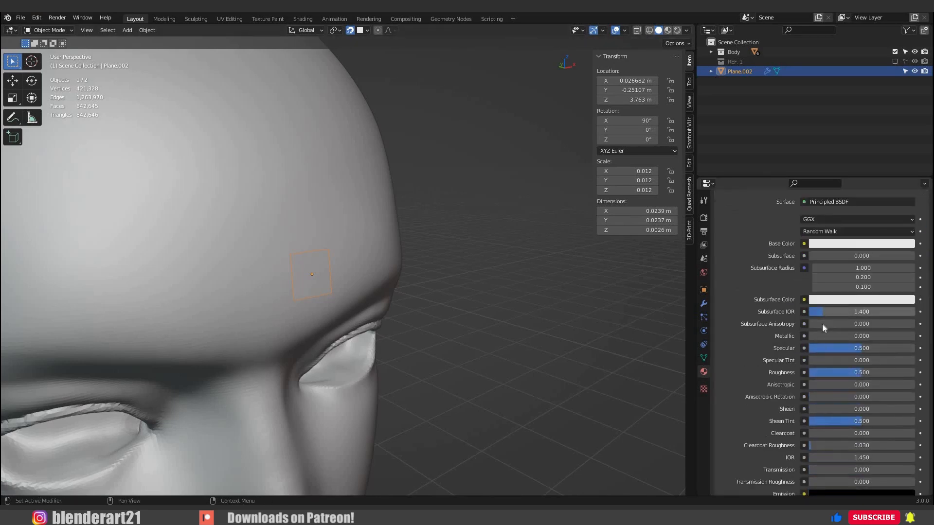
{"action": "scroll", "coordinate": [744, 450], "scroll_direction": "down", "scroll_amount": 3}
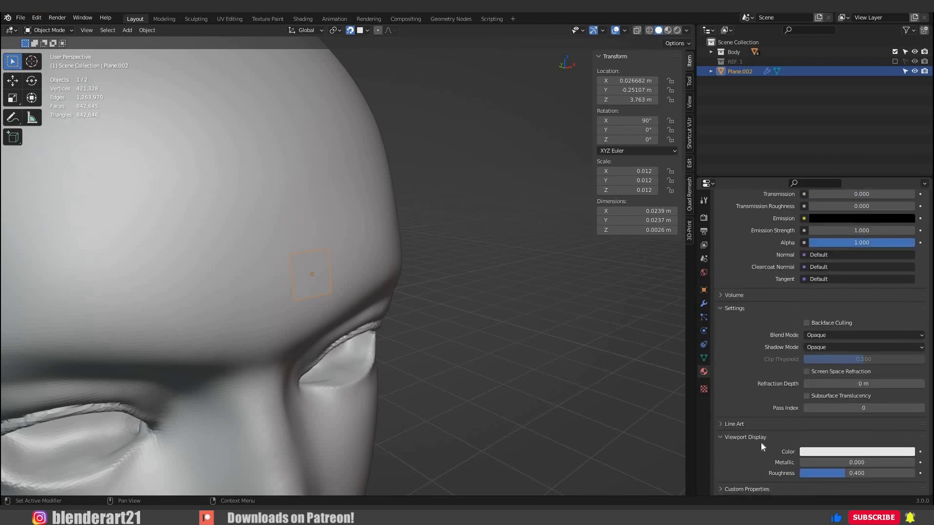
{"action": "left_click", "coordinate": [858, 451]}
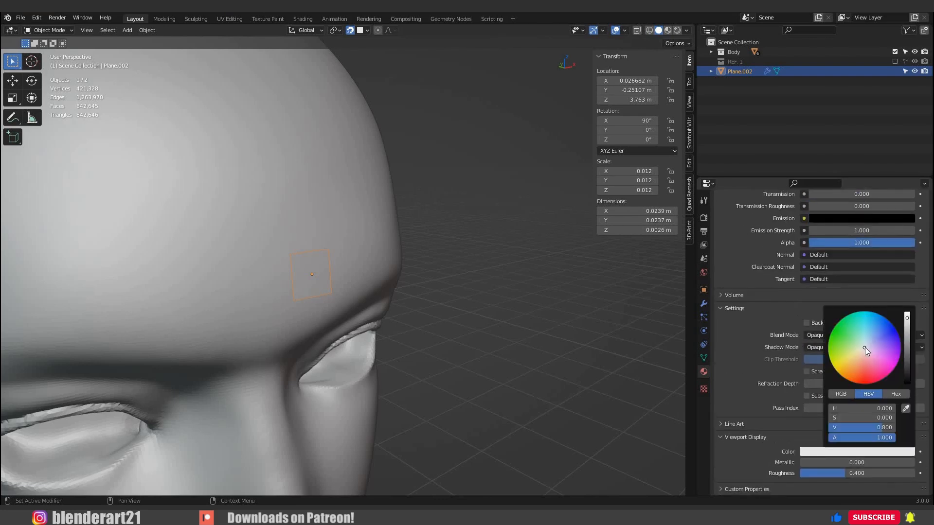
{"action": "mouse_move", "coordinate": [864, 347]}
{"action": "left_mouse_down"}
{"action": "mouse_move", "coordinate": [865, 325]}
{"action": "mouse_move", "coordinate": [907, 314]}
{"action": "left_mouse_up"}
{"action": "left_click", "coordinate": [412, 344]}
{"action": "scroll", "coordinate": [413, 348], "scroll_direction": "down", "scroll_amount": 4}
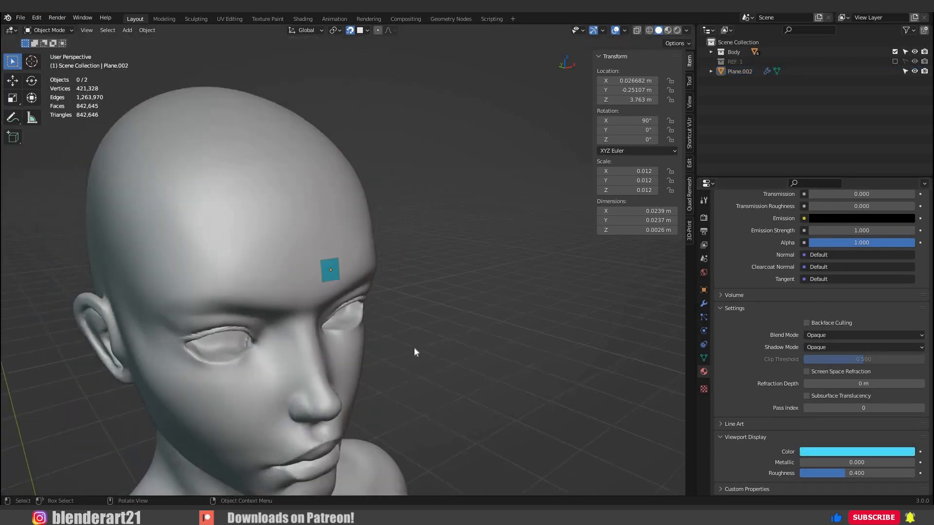
Select the blue plane on the forehead and add a Mirror modifier to it.
{"action": "middle_click_drag", "start_coordinate": [413, 348], "coordinate": [363, 288]}
{"action": "scroll", "coordinate": [317, 278], "scroll_direction": "up", "scroll_amount": 4}
{"action": "scroll", "coordinate": [366, 280], "scroll_direction": "up", "scroll_amount": 1}
{"action": "left_click", "coordinate": [365, 289]}
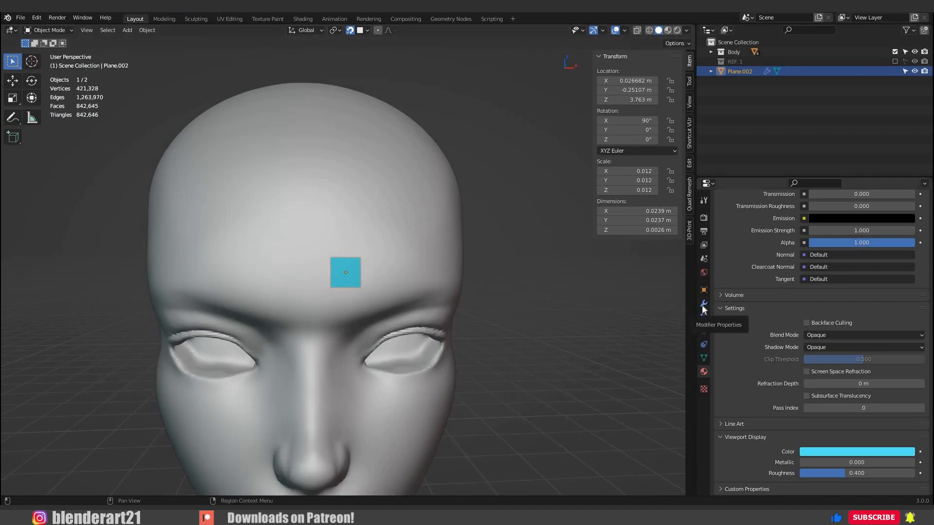
{"action": "left_click", "coordinate": [704, 303]}
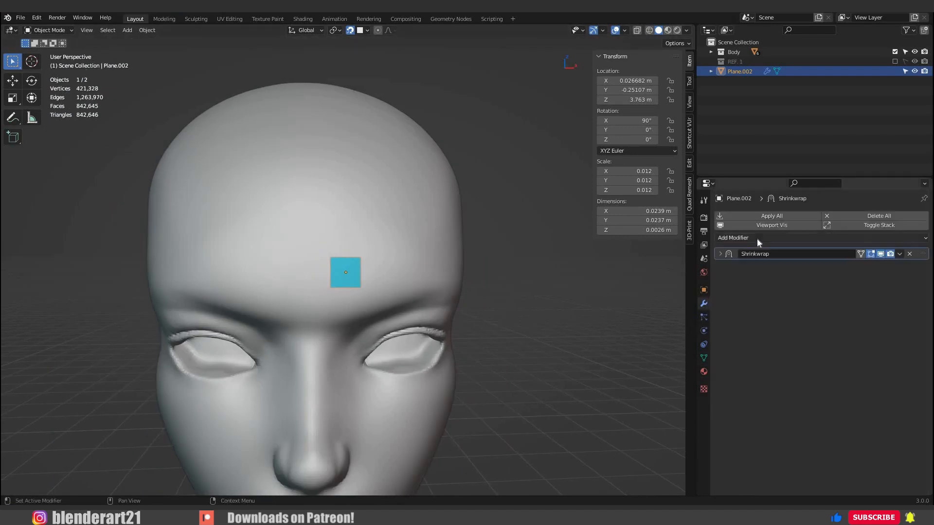
{"action": "left_click", "coordinate": [756, 238]}
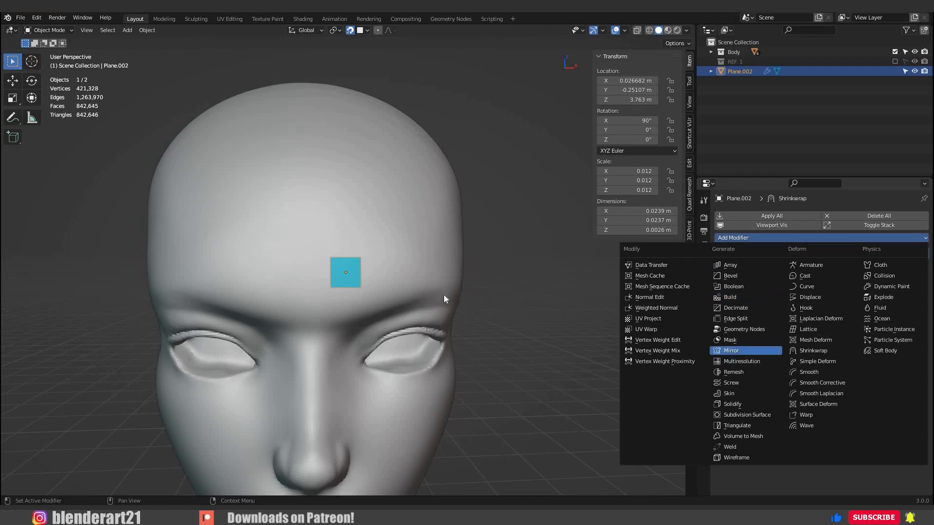
{"action": "left_click", "coordinate": [731, 351]}
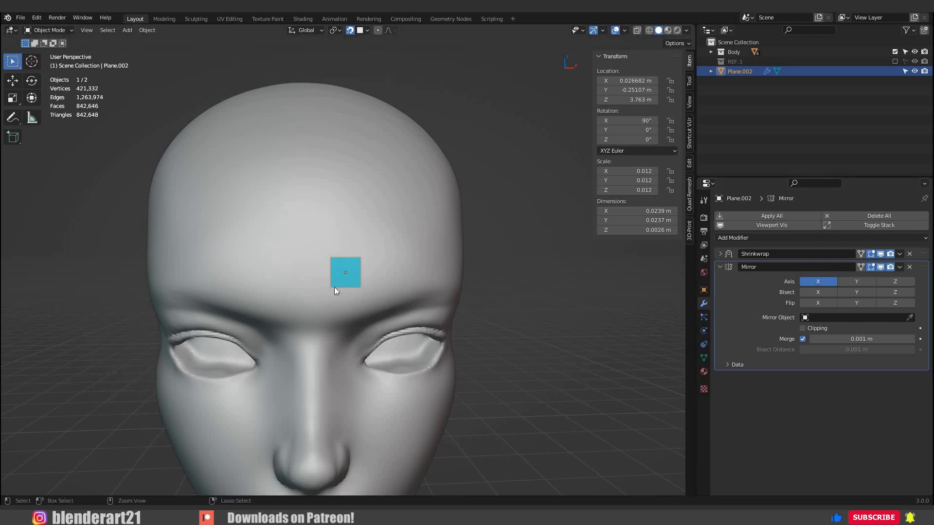
Apply all transforms (location, rotation and scale) to the plane so it mirrors across the head's centre.
{"action": "key", "text": "ctrl+a"}
{"action": "left_click", "coordinate": [306, 298]}
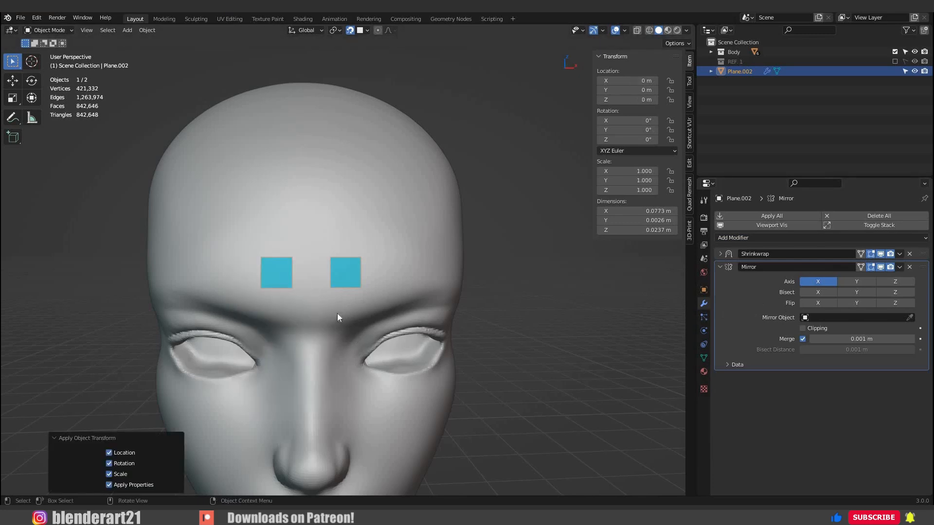
{"action": "scroll", "coordinate": [422, 298], "scroll_direction": "down", "scroll_amount": 4}
{"action": "mouse_move", "coordinate": [380, 305]}
{"action": "middle_mouse_down"}
{"action": "mouse_move", "coordinate": [344, 285]}
{"action": "mouse_move", "coordinate": [365, 296]}
{"action": "middle_mouse_up"}
{"action": "scroll", "coordinate": [366, 296], "scroll_direction": "up", "scroll_amount": 1}
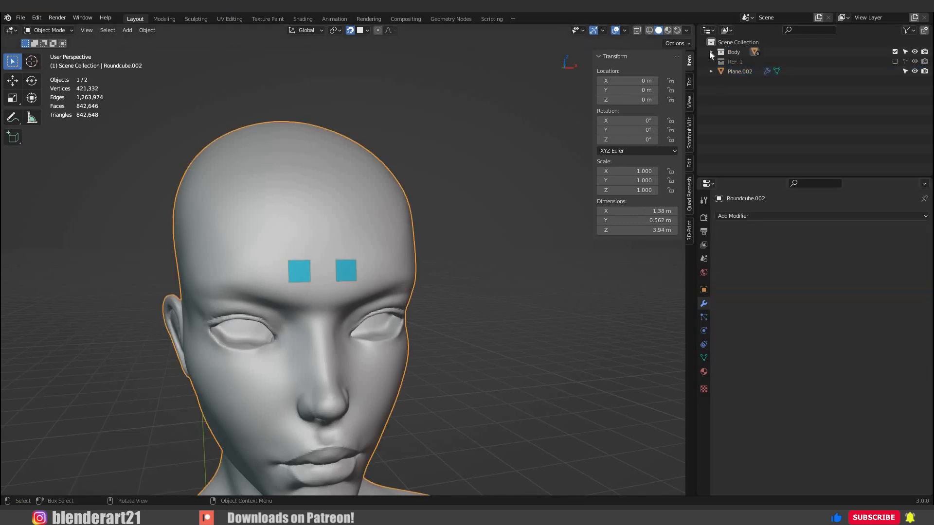
Make the Roundcube.002 body mesh in the Body collection unselectable and collapse the collection.
{"action": "left_click", "coordinate": [710, 52]}
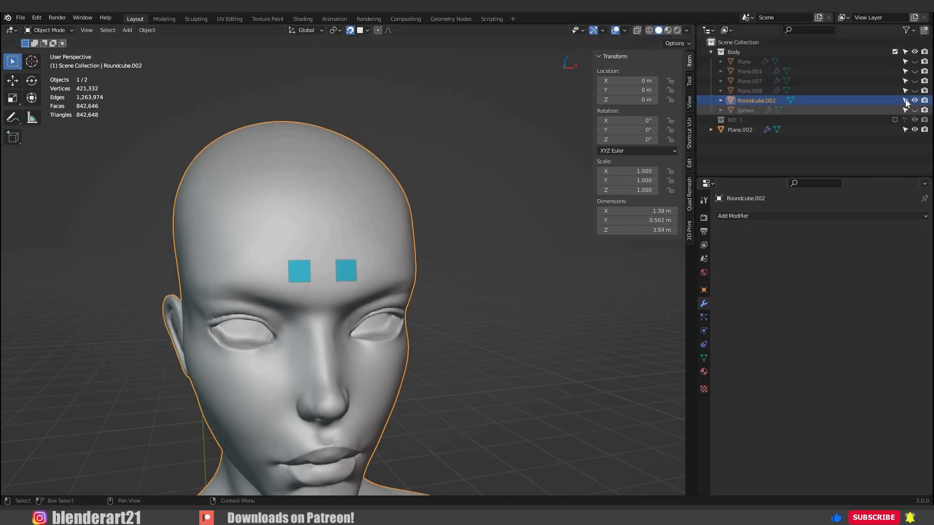
{"action": "left_click", "coordinate": [904, 102]}
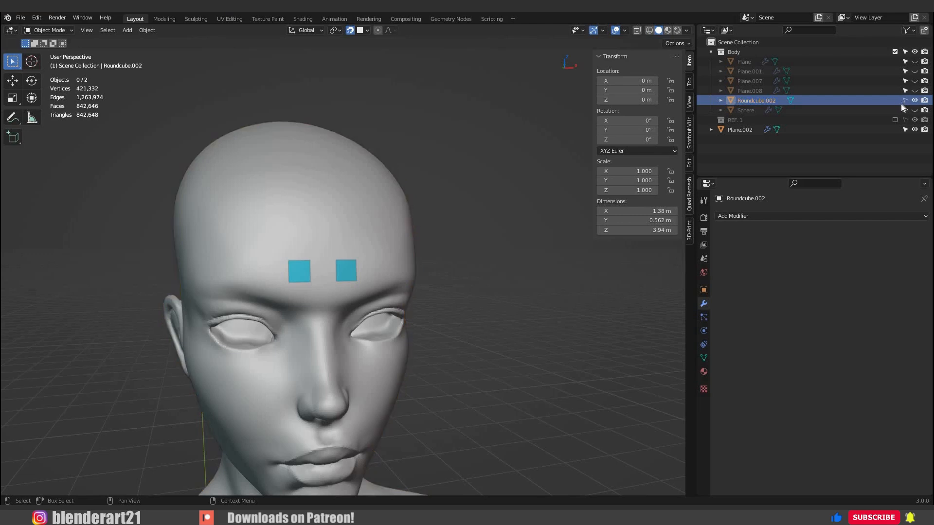
{"action": "left_click", "coordinate": [710, 53]}
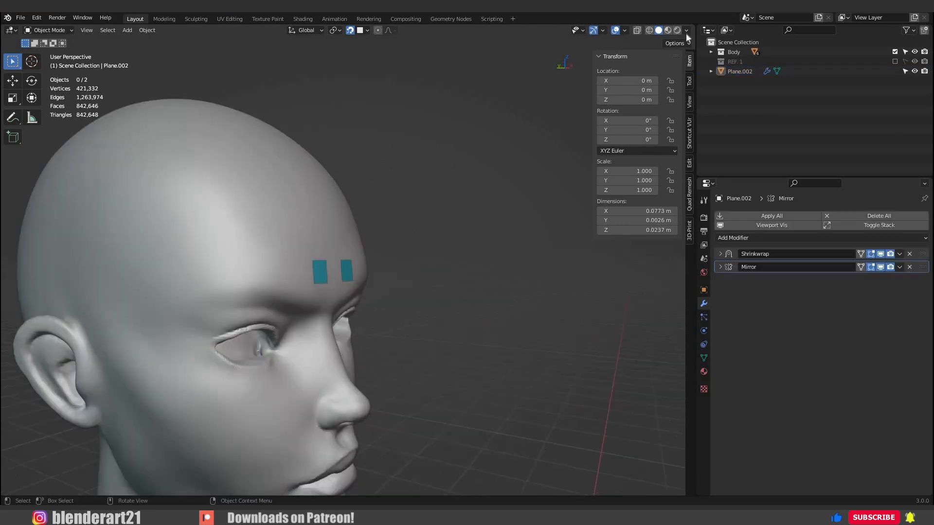
Check the planes from behind the head and turn off Backface Culling in the viewport shading options.
{"action": "left_click", "coordinate": [686, 30]}
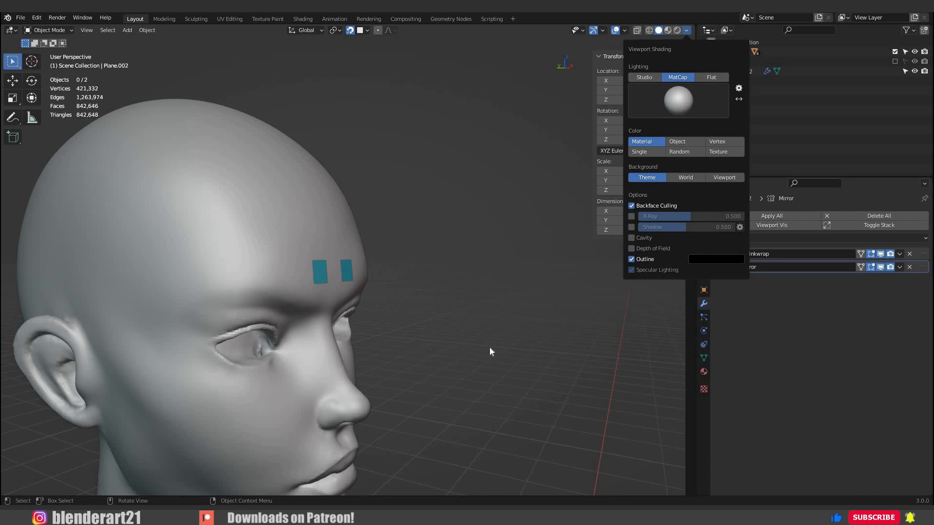
{"action": "mouse_move", "coordinate": [520, 346]}
{"action": "middle_mouse_down"}
{"action": "mouse_move", "coordinate": [466, 329]}
{"action": "mouse_move", "coordinate": [350, 260]}
{"action": "mouse_move", "coordinate": [375, 298]}
{"action": "mouse_move", "coordinate": [388, 279]}
{"action": "middle_mouse_up"}
{"action": "scroll", "coordinate": [346, 233], "scroll_direction": "down", "scroll_amount": 4}
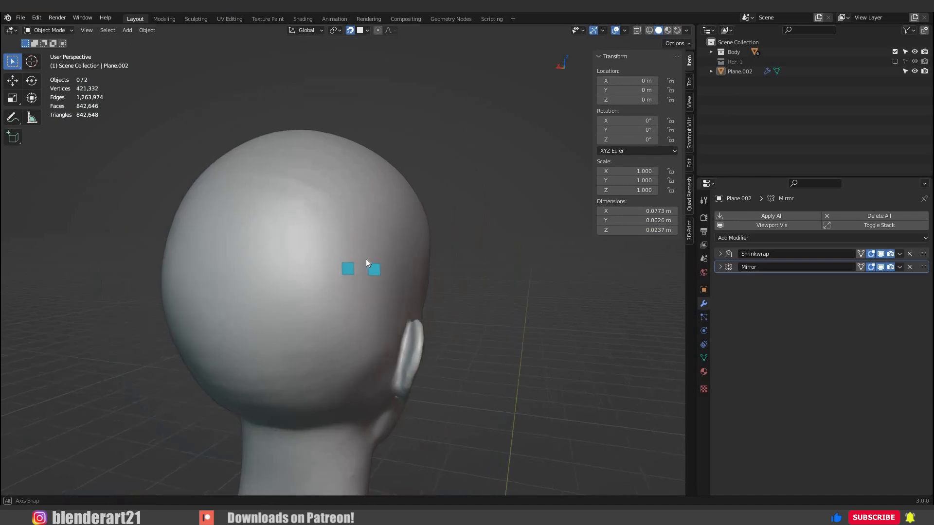
{"action": "left_click", "coordinate": [686, 31]}
{"action": "left_click", "coordinate": [634, 206]}
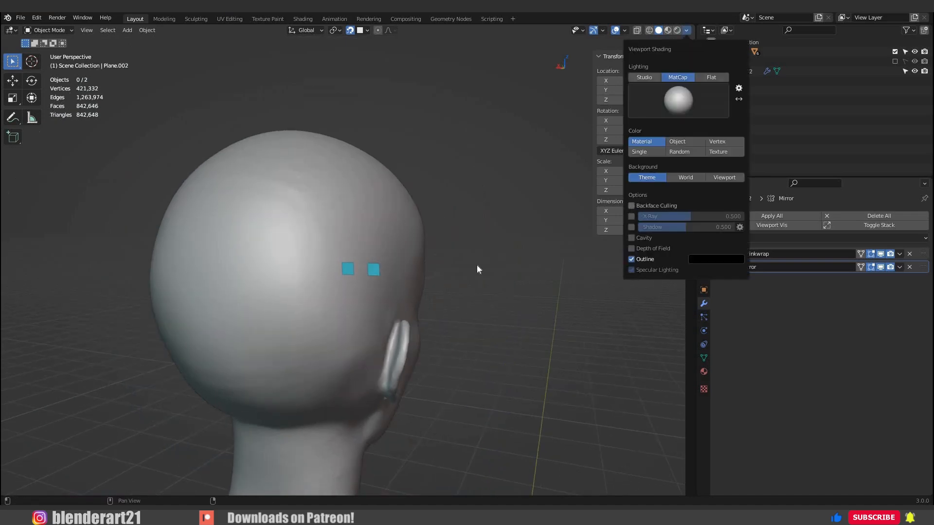
Save the file in the front view of the head and select the blue plane.
{"action": "mouse_move", "coordinate": [316, 271]}
{"action": "middle_mouse_down"}
{"action": "mouse_move", "coordinate": [467, 273]}
{"action": "mouse_move", "coordinate": [475, 257]}
{"action": "middle_mouse_up"}
{"action": "mouse_move", "coordinate": [337, 275]}
{"action": "middle_mouse_down"}
{"action": "mouse_move", "coordinate": [302, 266]}
{"action": "mouse_move", "coordinate": [328, 270]}
{"action": "middle_mouse_up"}
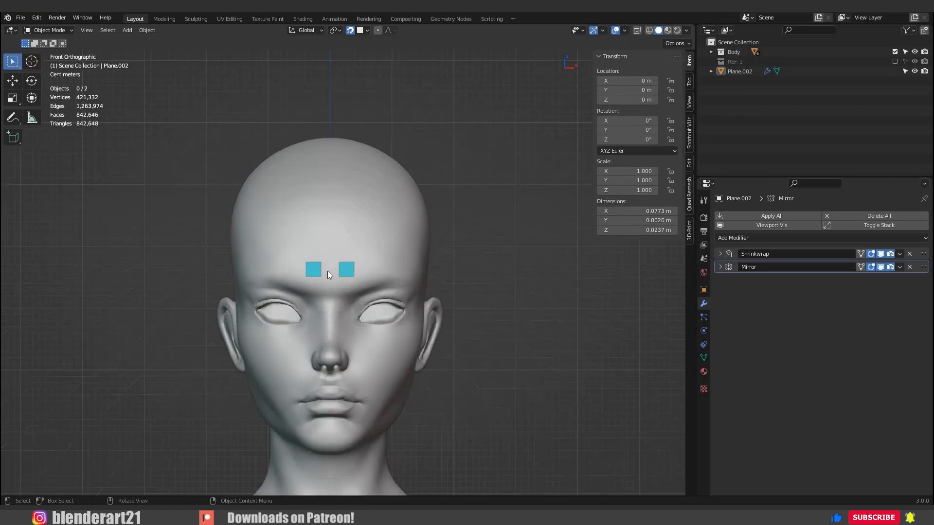
{"action": "scroll", "coordinate": [353, 287], "scroll_direction": "up", "scroll_amount": 3}
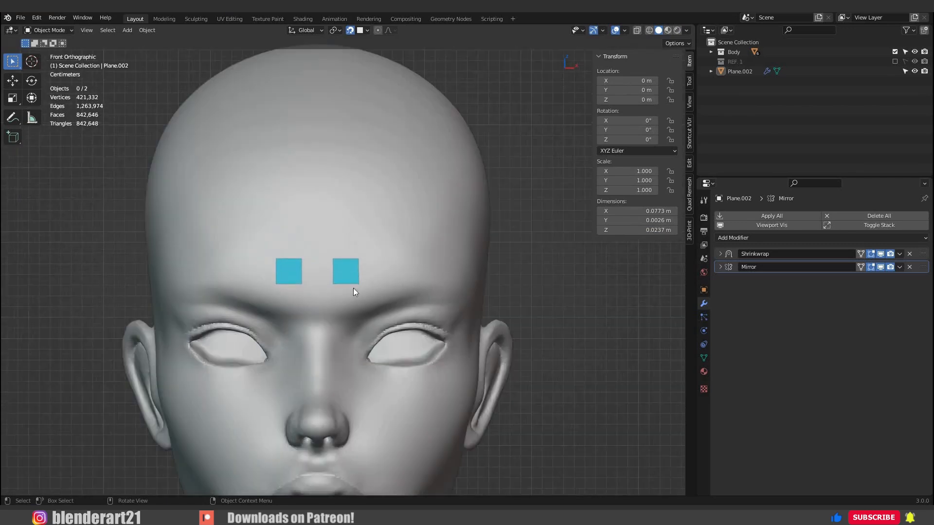
{"action": "key", "text": "ctrl+s"}
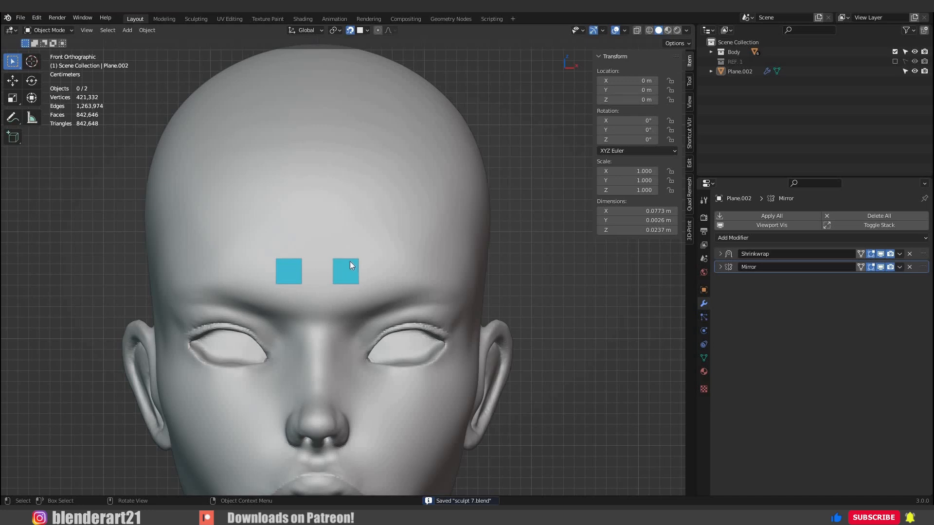
{"action": "scroll", "coordinate": [352, 270], "scroll_direction": "up", "scroll_amount": 2}
{"action": "scroll", "coordinate": [349, 276], "scroll_direction": "down", "scroll_amount": 2}
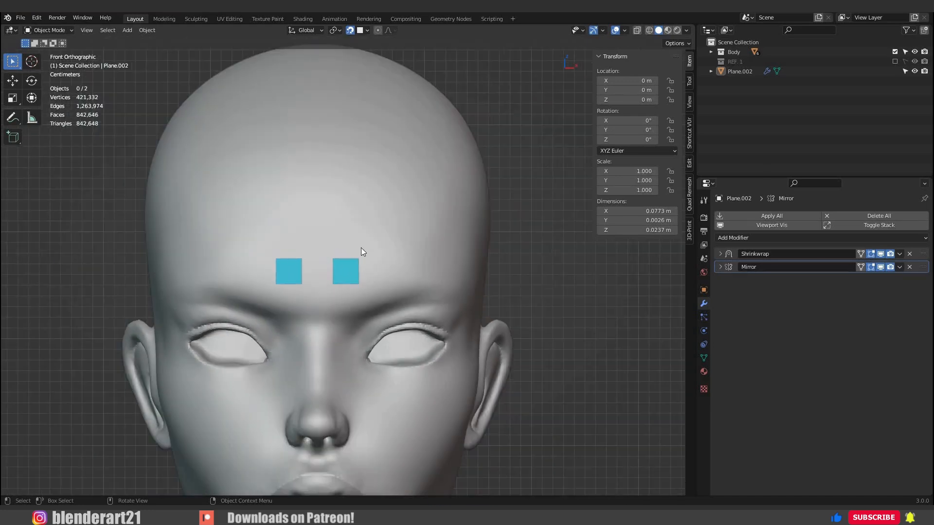
{"action": "left_click", "coordinate": [343, 267]}
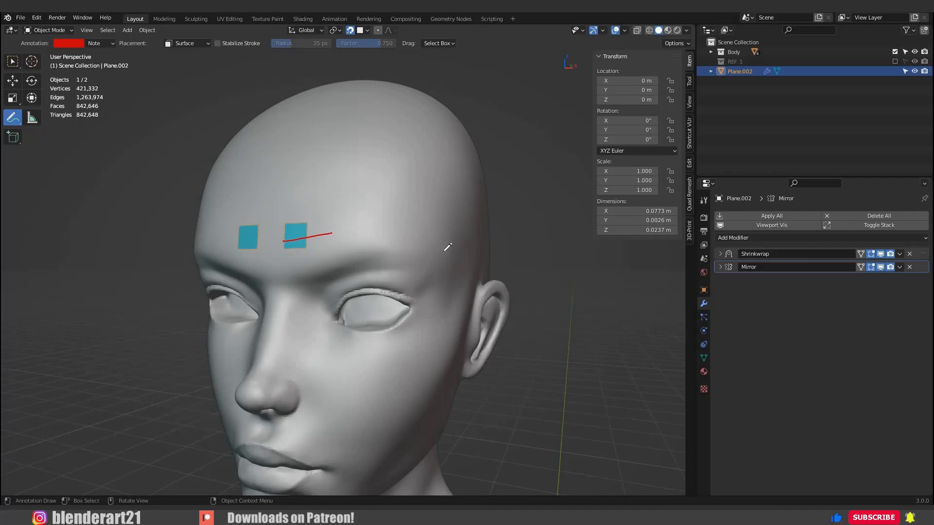
Annotate a red guide curve from the forehead plane around the outer eye to the cheek, and write 13 on it.
{"action": "mouse_move", "coordinate": [443, 251]}
{"action": "left_mouse_down"}
{"action": "mouse_move", "coordinate": [449, 328]}
{"action": "mouse_move", "coordinate": [398, 368]}
{"action": "mouse_move", "coordinate": [353, 380]}
{"action": "left_mouse_up"}
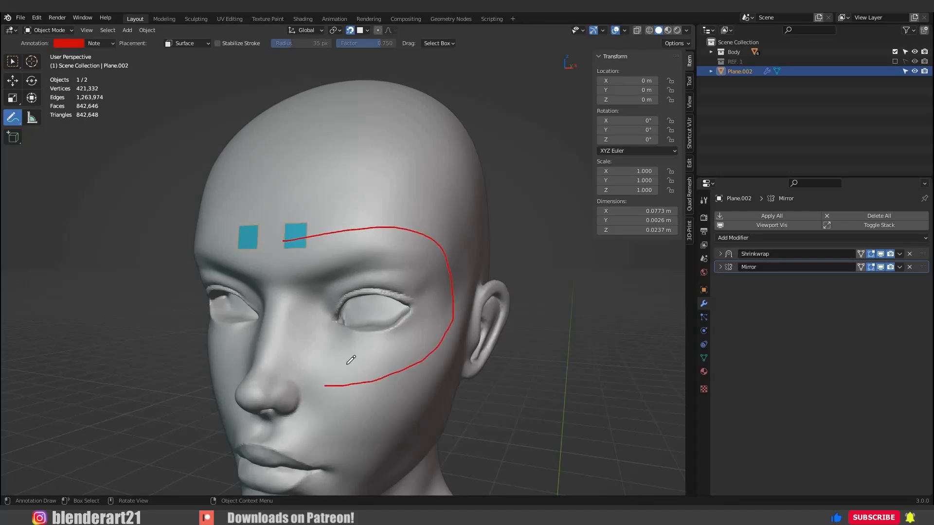
{"action": "left_click_drag", "start_coordinate": [340, 379], "coordinate": [349, 390]}
{"action": "mouse_move", "coordinate": [358, 372]}
{"action": "left_mouse_down"}
{"action": "mouse_move", "coordinate": [369, 381]}
{"action": "mouse_move", "coordinate": [355, 388]}
{"action": "left_mouse_up"}
Annotate four short tick marks on the guide curve beside the outer eye, and return to the selection tool.
{"action": "middle_click_drag", "start_coordinate": [477, 297], "coordinate": [437, 297]}
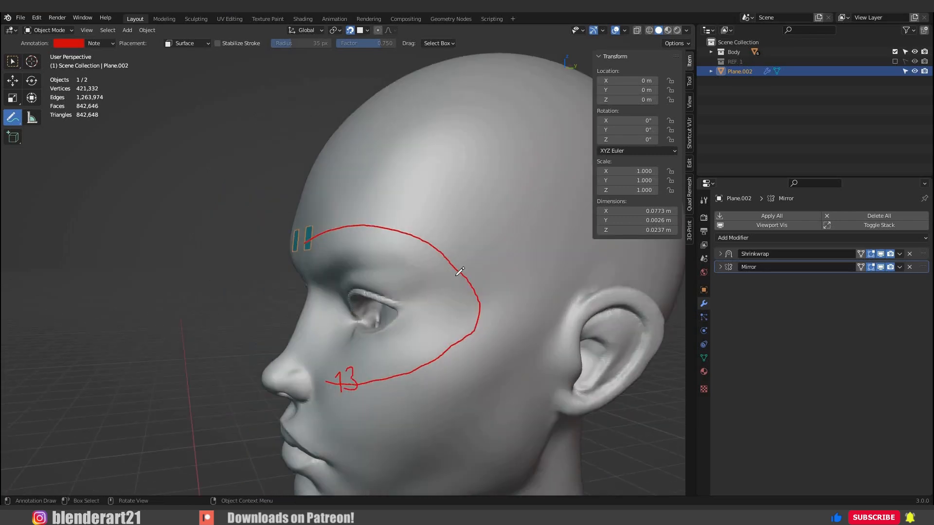
{"action": "left_click_drag", "start_coordinate": [422, 294], "coordinate": [457, 275]}
{"action": "mouse_move", "coordinate": [426, 312]}
{"action": "left_mouse_down"}
{"action": "mouse_move", "coordinate": [478, 295]}
{"action": "mouse_move", "coordinate": [475, 331]}
{"action": "left_mouse_up"}
{"action": "left_click_drag", "start_coordinate": [417, 328], "coordinate": [453, 345]}
{"action": "middle_click_drag", "start_coordinate": [453, 343], "coordinate": [501, 341]}
{"action": "key", "text": "w"}
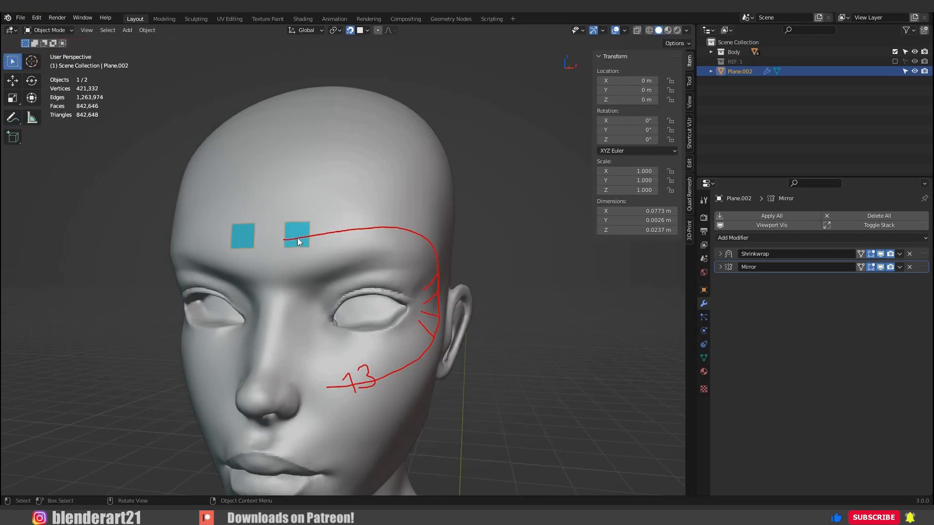
Enter Edit Mode on the plane and move its face against the mirror line, to about X 0.011 m, Z 3.769 m.
{"action": "middle_click_drag", "start_coordinate": [312, 259], "coordinate": [318, 235]}
{"action": "key", "text": "Tab"}
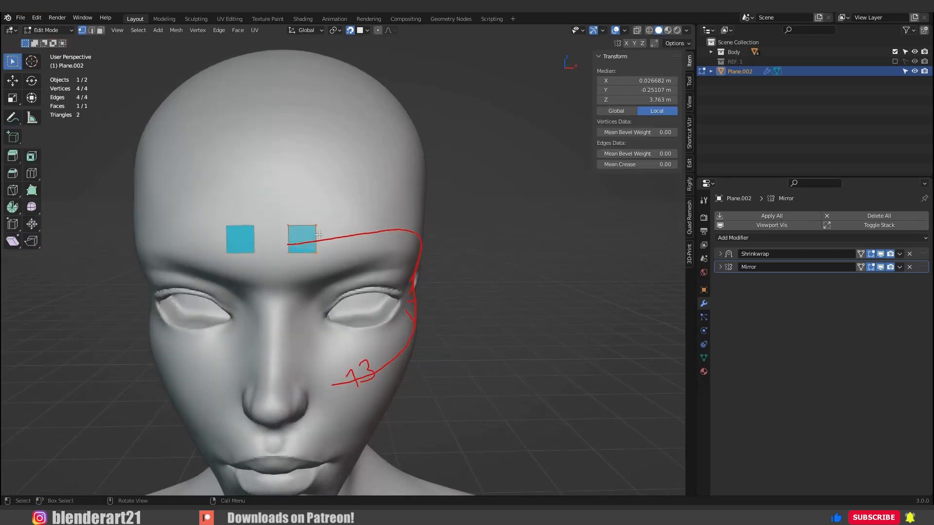
{"action": "key", "text": "g"}
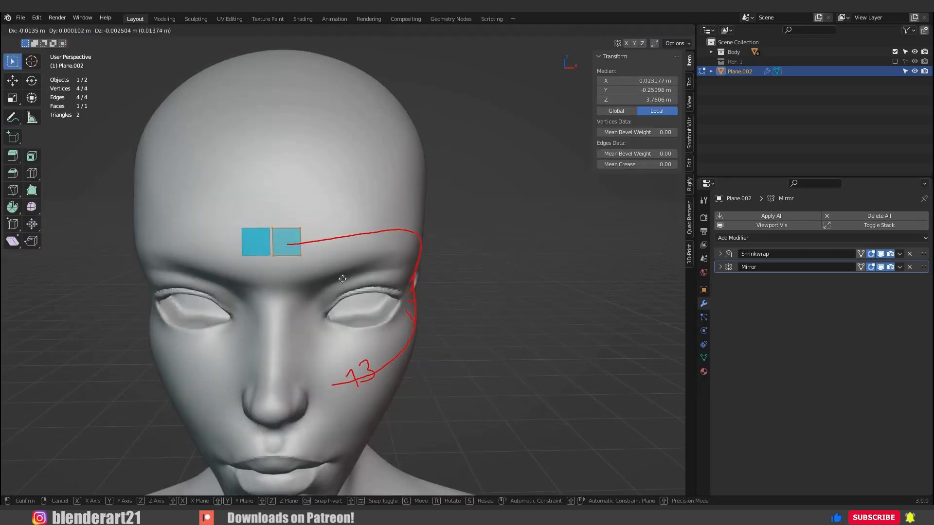
{"action": "left_click", "coordinate": [417, 324]}
Box-select the face's outer edge and move it outward and slightly up, to about X 0.028 m, Z 3.772 m.
{"action": "middle_click_drag", "start_coordinate": [417, 324], "coordinate": [320, 260]}
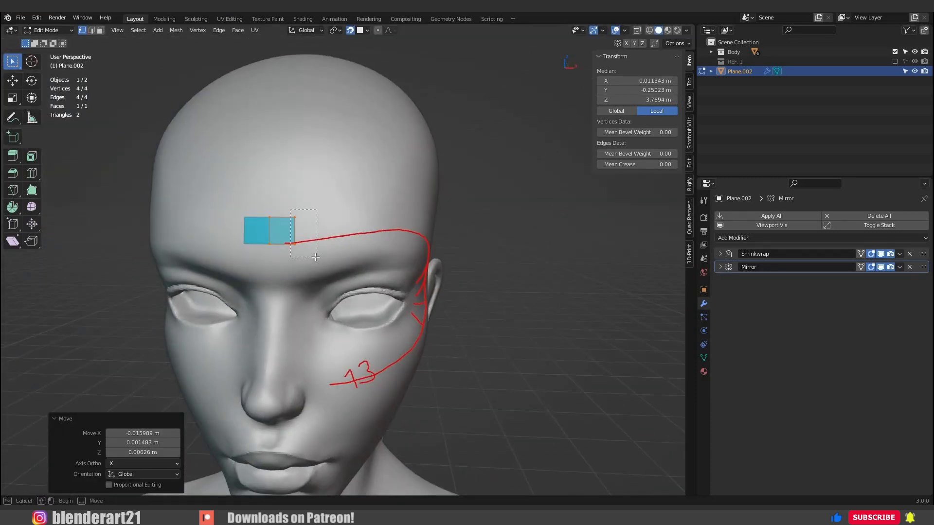
{"action": "left_click", "coordinate": [316, 257]}
{"action": "key", "text": "g"}
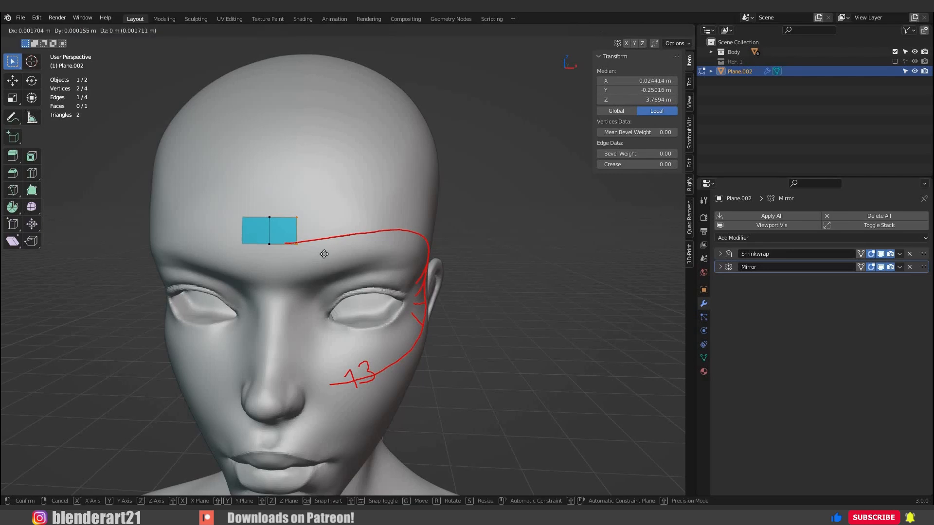
{"action": "left_click", "coordinate": [333, 226], "text": "ctrl"}
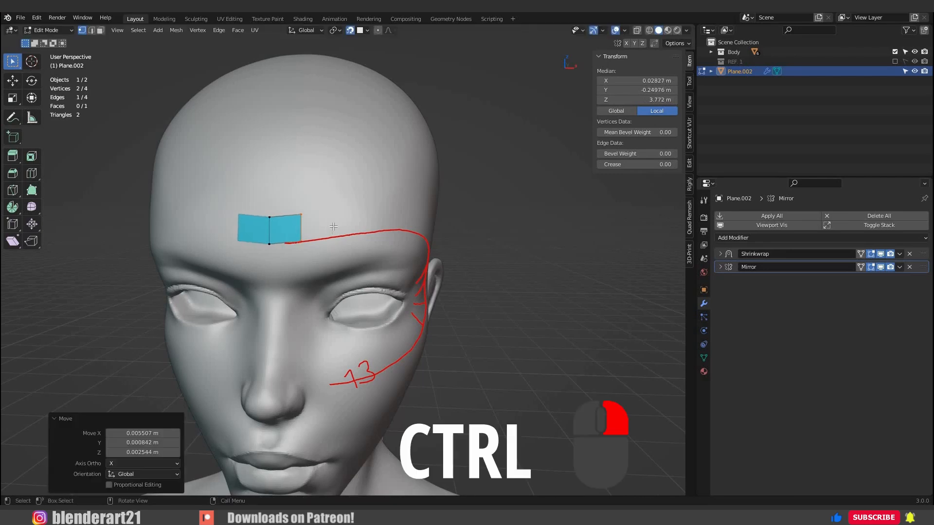
Extrude the forehead strip's outer edge along the red guide over the brow to the temple, making six faces in all.
{"action": "right_click", "coordinate": [334, 233], "text": "ctrl"}
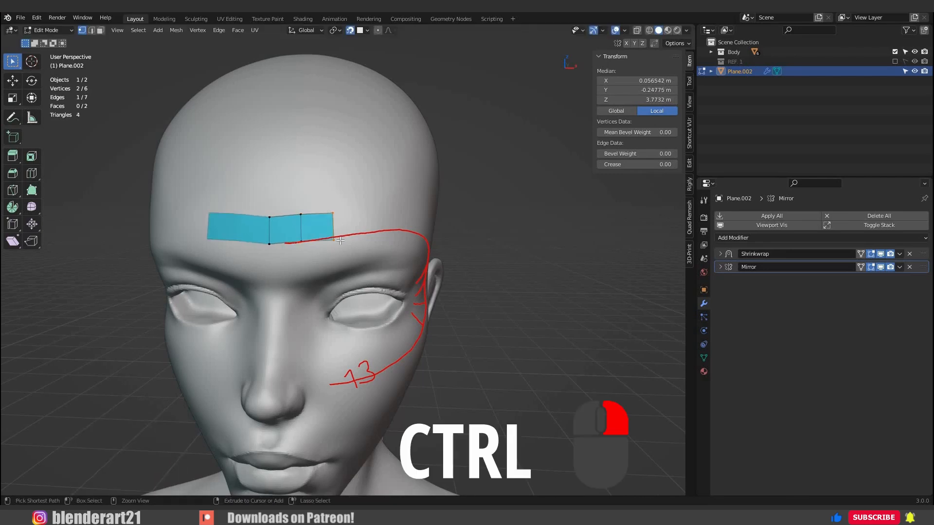
{"action": "middle_click_drag", "start_coordinate": [362, 239], "coordinate": [385, 222]}
{"action": "key", "text": "g"}
{"action": "left_click", "coordinate": [357, 221], "text": "ctrl"}
{"action": "right_click", "coordinate": [387, 222], "text": "ctrl"}
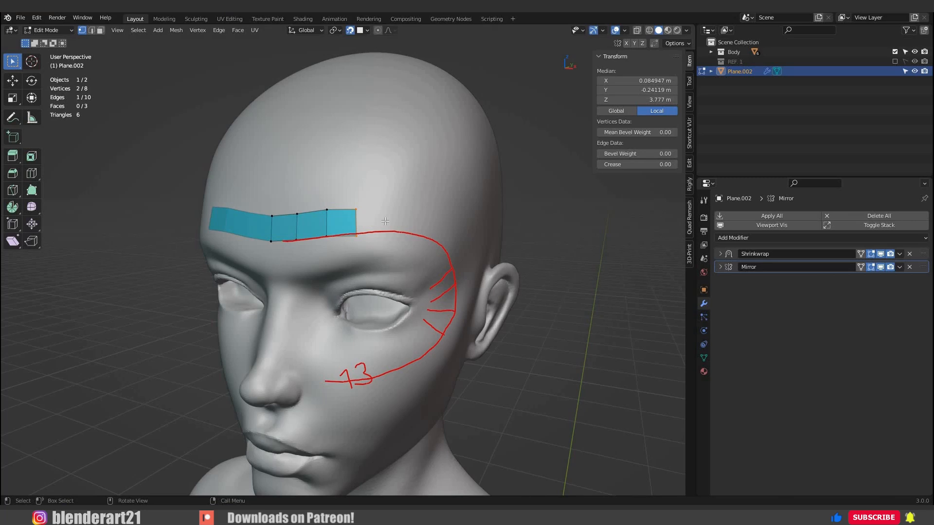
{"action": "middle_click_drag", "start_coordinate": [385, 221], "coordinate": [413, 225]}
{"action": "right_click", "coordinate": [415, 228], "text": "ctrl"}
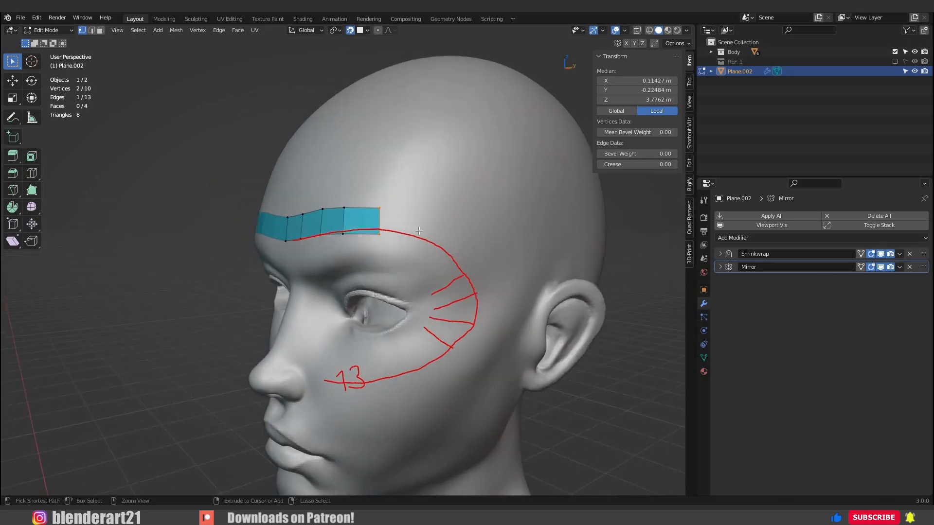
{"action": "right_click", "coordinate": [443, 243], "text": "ctrl"}
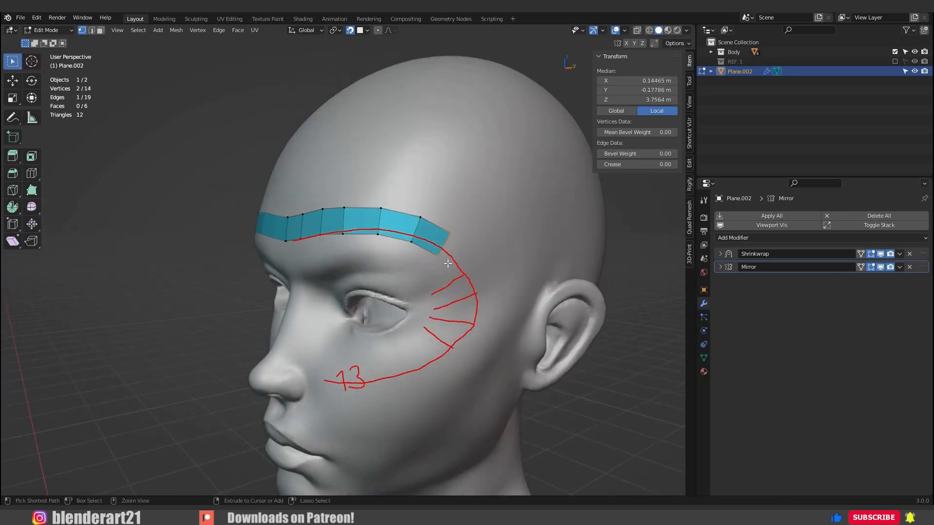
Extrude the strip down around the outer eye, spacing the faces by the guide's tick marks, up to ten faces.
{"action": "right_click", "coordinate": [447, 258], "text": "ctrl"}
{"action": "middle_click_drag", "start_coordinate": [446, 251], "coordinate": [452, 254]}
{"action": "right_click", "coordinate": [471, 275], "text": "ctrl"}
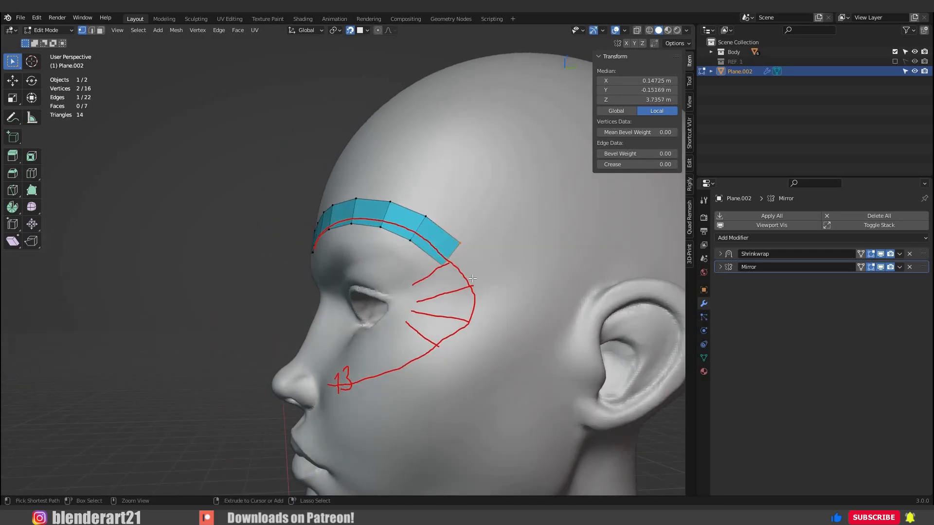
{"action": "right_click", "coordinate": [479, 312], "text": "ctrl"}
{"action": "right_click", "coordinate": [462, 342], "text": "ctrl"}
Extrude the strip along the cheek guide to its inner end beside the nose, completing 13 faces.
{"action": "right_click", "coordinate": [410, 369], "text": "ctrl"}
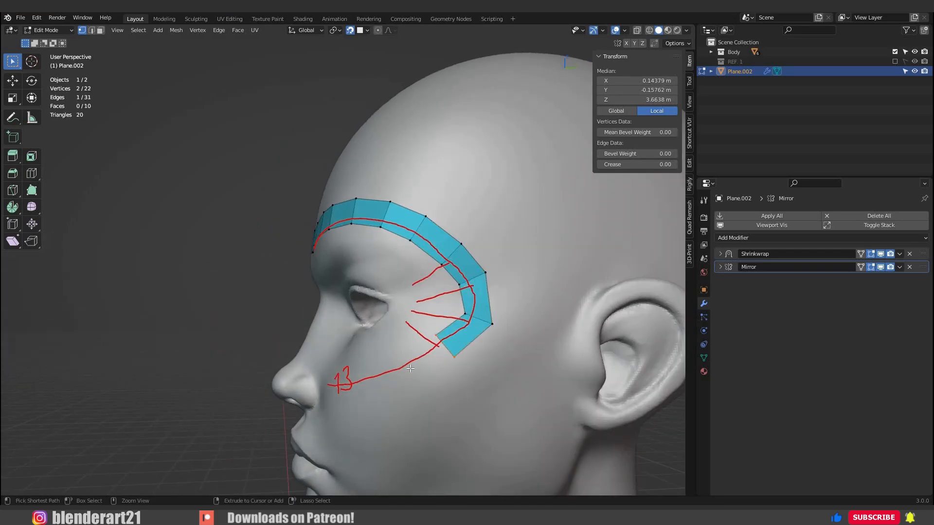
{"action": "right_click", "coordinate": [420, 383], "text": "ctrl"}
{"action": "middle_click_drag", "start_coordinate": [420, 382], "coordinate": [373, 359]}
{"action": "right_click", "coordinate": [328, 389], "text": "ctrl"}
{"action": "right_click", "coordinate": [329, 389], "text": "ctrl"}
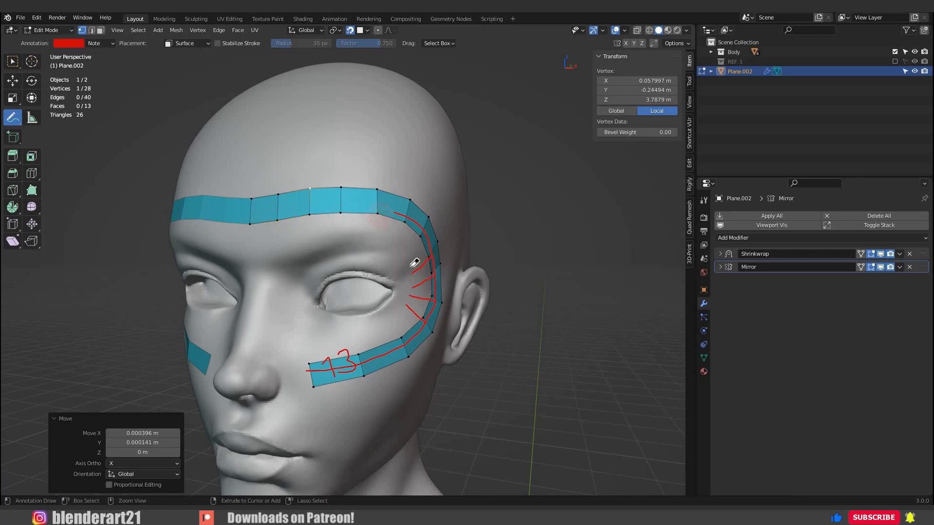
Replace the old guide annotations with a closed red loop around the eye, labelled 17.
{"action": "mouse_move", "coordinate": [415, 263]}
{"action": "left_mouse_down", "text": "ctrl"}
{"action": "mouse_move", "coordinate": [419, 316]}
{"action": "mouse_move", "coordinate": [315, 363]}
{"action": "mouse_move", "coordinate": [361, 361]}
{"action": "mouse_move", "coordinate": [318, 358]}
{"action": "left_mouse_up", "text": "ctrl"}
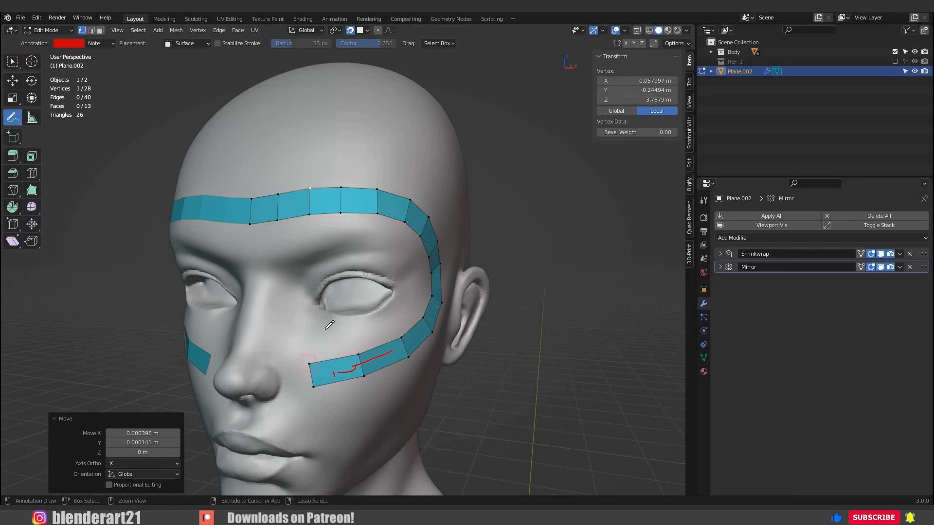
{"action": "left_click_drag", "start_coordinate": [318, 357], "coordinate": [385, 355], "text": "ctrl"}
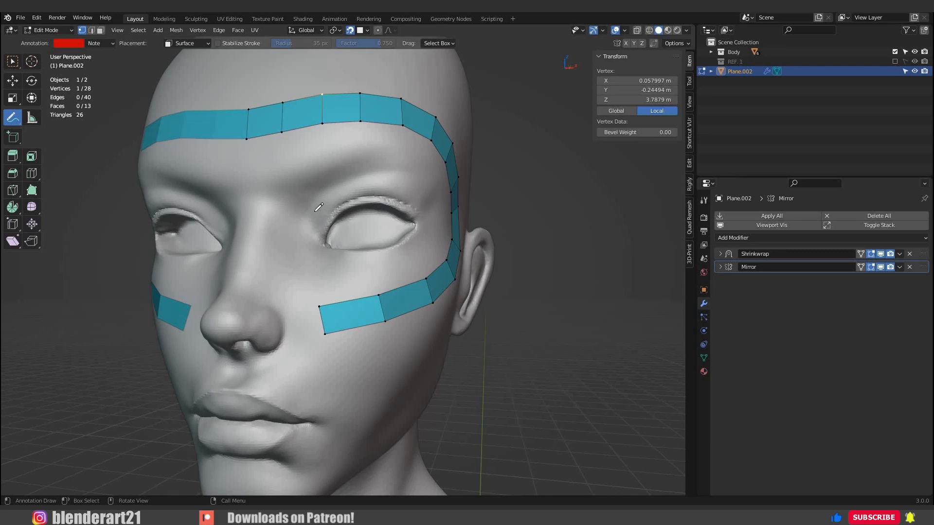
{"action": "mouse_move", "coordinate": [305, 200]}
{"action": "left_mouse_down"}
{"action": "mouse_move", "coordinate": [438, 194]}
{"action": "mouse_move", "coordinate": [435, 228]}
{"action": "mouse_move", "coordinate": [389, 279]}
{"action": "left_mouse_up"}
{"action": "left_click_drag", "start_coordinate": [304, 258], "coordinate": [304, 200]}
{"action": "mouse_move", "coordinate": [313, 195]}
{"action": "left_mouse_down"}
{"action": "mouse_move", "coordinate": [325, 210]}
{"action": "mouse_move", "coordinate": [316, 221]}
{"action": "left_mouse_up"}
{"action": "left_click_drag", "start_coordinate": [315, 204], "coordinate": [331, 198]}
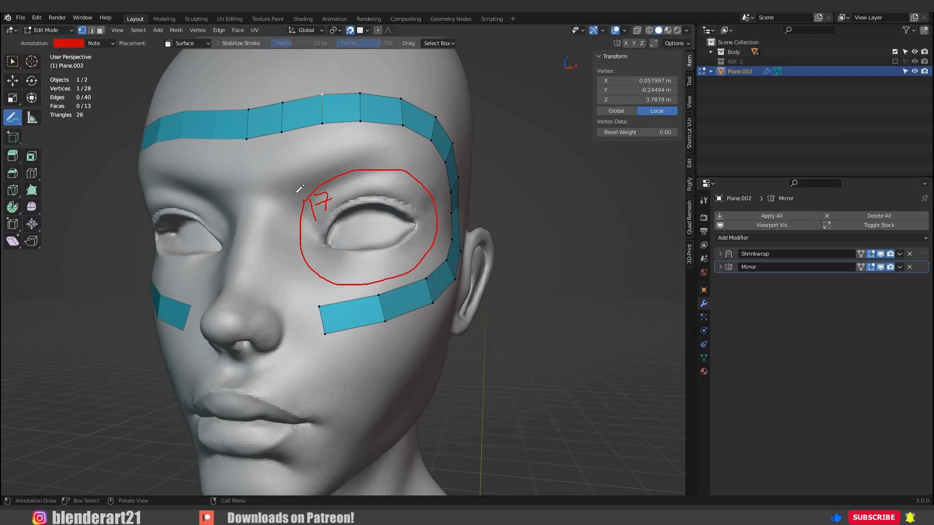
Annotate short connecting lines between the eye loop guide and the surrounding face strip, and return to the selection tool.
{"action": "mouse_move", "coordinate": [304, 201]}
{"action": "left_mouse_down"}
{"action": "mouse_move", "coordinate": [264, 147]}
{"action": "mouse_move", "coordinate": [317, 181]}
{"action": "left_mouse_up"}
{"action": "left_click_drag", "start_coordinate": [324, 127], "coordinate": [340, 167]}
{"action": "left_click_drag", "start_coordinate": [361, 122], "coordinate": [366, 169]}
{"action": "middle_click_drag", "start_coordinate": [404, 192], "coordinate": [362, 189]}
{"action": "left_click_drag", "start_coordinate": [453, 150], "coordinate": [428, 190]}
{"action": "left_click_drag", "start_coordinate": [479, 174], "coordinate": [446, 200]}
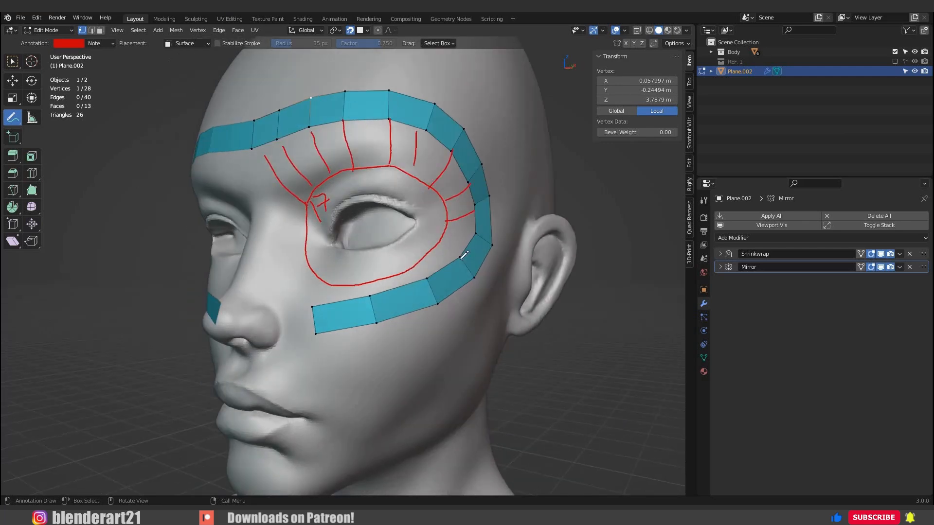
{"action": "middle_click_drag", "start_coordinate": [374, 276], "coordinate": [418, 272]}
{"action": "key", "text": "w"}
Duplicate the second brow face onto the inner upper corner of the eye guide and scale it.
{"action": "left_click_drag", "start_coordinate": [265, 84], "coordinate": [326, 152]}
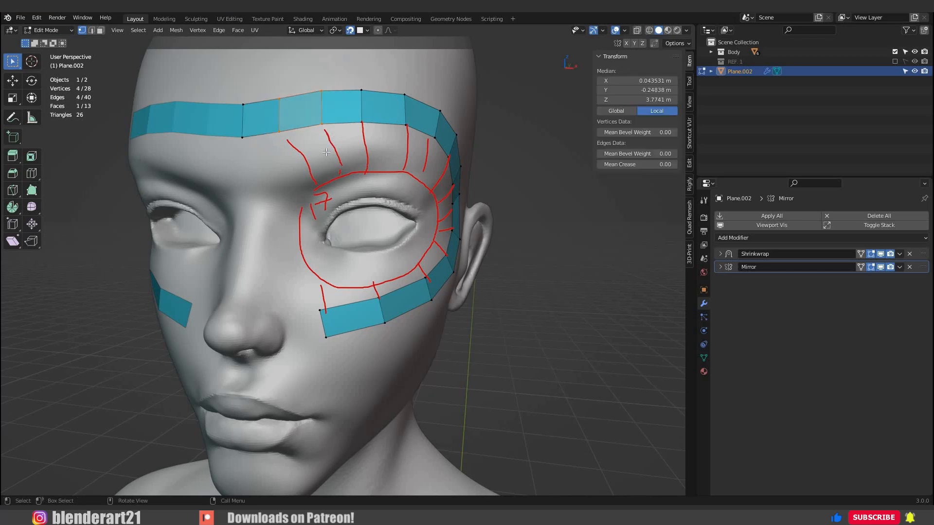
{"action": "key", "text": "shift+d"}
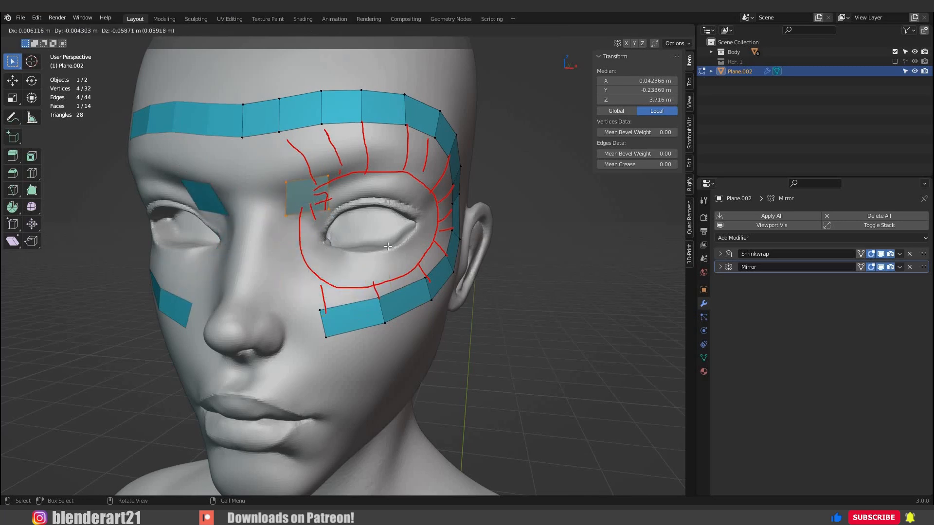
{"action": "left_click", "coordinate": [358, 228]}
{"action": "key", "text": "s"}
{"action": "left_click", "coordinate": [351, 224]}
Move and rotate the duplicated face so it follows the eye guide at the inner brow.
{"action": "middle_click_drag", "start_coordinate": [351, 224], "coordinate": [453, 218]}
{"action": "key", "text": "g"}
{"action": "left_click", "coordinate": [412, 225]}
{"action": "key", "text": "r"}
{"action": "left_click", "coordinate": [422, 219]}
{"action": "left_click", "coordinate": [425, 217]}
Extrude the duplicated face's outer edge over the upper eyelid to the outer eye corner, matching the annotated lines.
{"action": "left_click", "coordinate": [357, 235]}
{"action": "left_click", "coordinate": [349, 210], "text": "shift"}
{"action": "right_click", "coordinate": [396, 214], "text": "ctrl"}
{"action": "right_click", "coordinate": [432, 214], "text": "ctrl"}
{"action": "right_click", "coordinate": [483, 231], "text": "ctrl"}
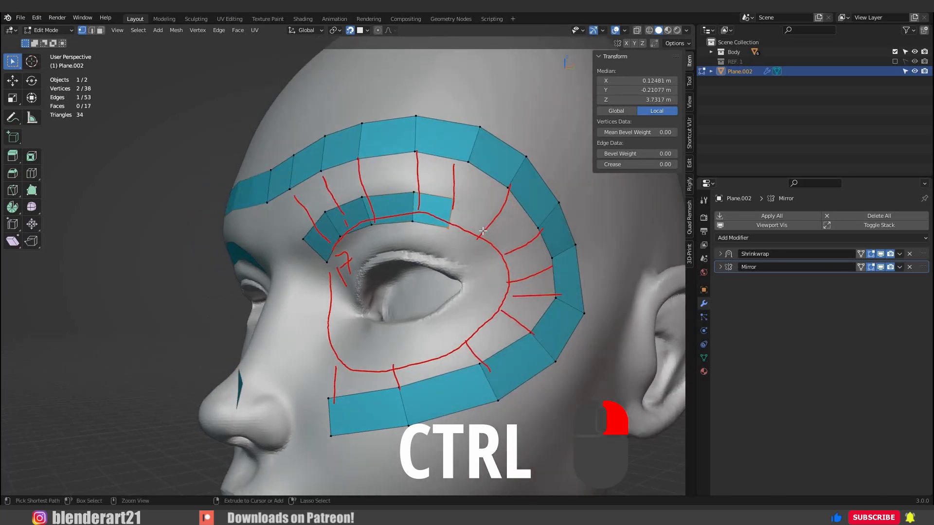
{"action": "right_click", "coordinate": [506, 251], "text": "ctrl"}
{"action": "right_click", "coordinate": [513, 273], "text": "ctrl"}
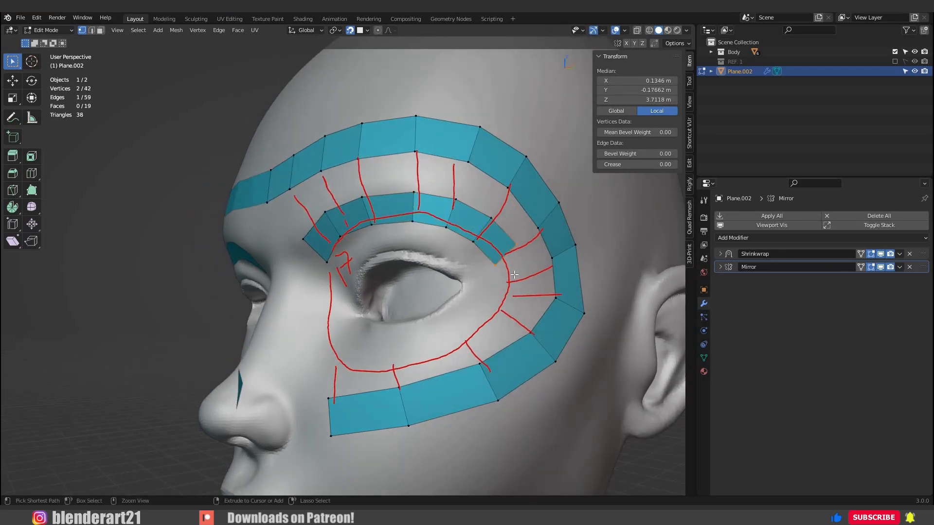
Extrude the eye strip around the outer corner and under the eye along the guide.
{"action": "right_click", "coordinate": [510, 289], "text": "ctrl"}
{"action": "right_click", "coordinate": [504, 302], "text": "ctrl"}
{"action": "right_click", "coordinate": [501, 314], "text": "ctrl"}
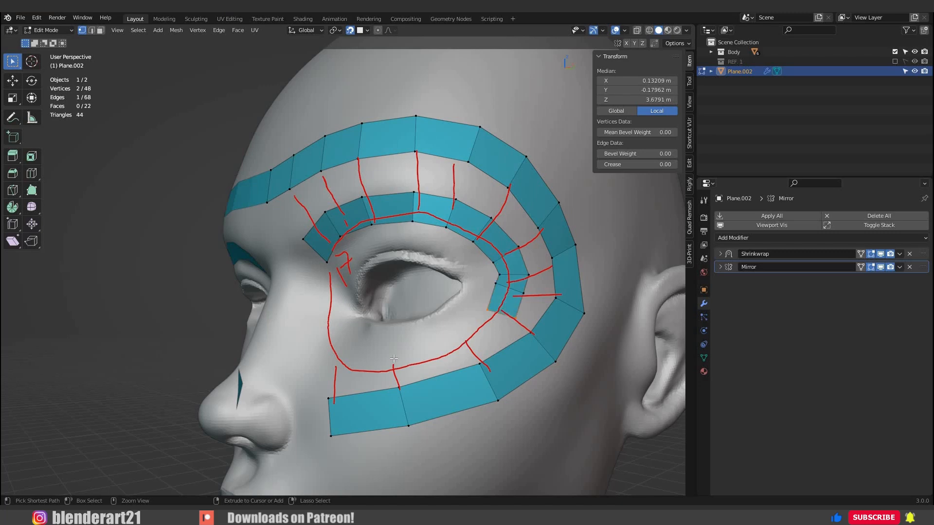
{"action": "right_click", "coordinate": [464, 340], "text": "ctrl"}
{"action": "right_click", "coordinate": [393, 356], "text": "ctrl"}
{"action": "right_click", "coordinate": [345, 357], "text": "ctrl"}
Clear the eye guide annotations and extrude four faces from the lower eye strip's inner end up beside the nose.
{"action": "mouse_move", "coordinate": [341, 399]}
{"action": "right_mouse_down"}
{"action": "mouse_move", "coordinate": [494, 196]}
{"action": "mouse_move", "coordinate": [511, 298]}
{"action": "right_mouse_up"}
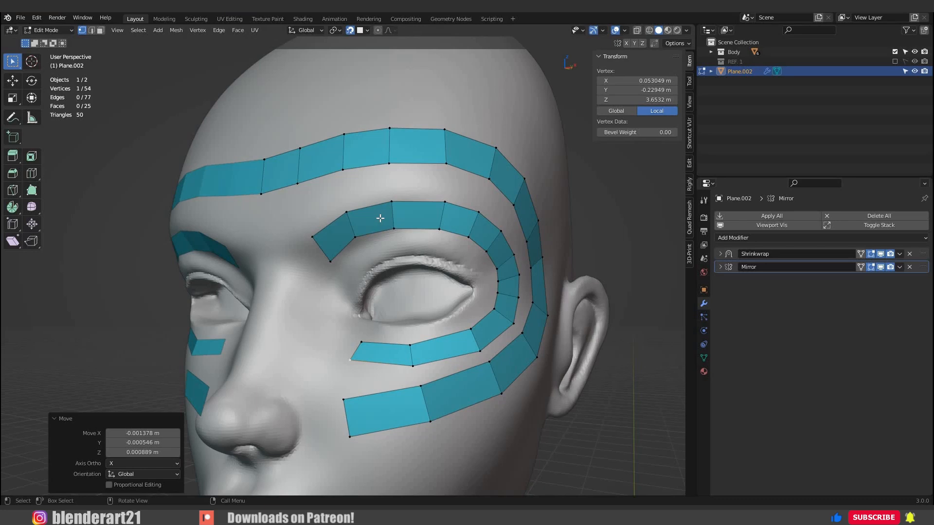
{"action": "left_click_drag", "start_coordinate": [368, 198], "coordinate": [304, 272]}
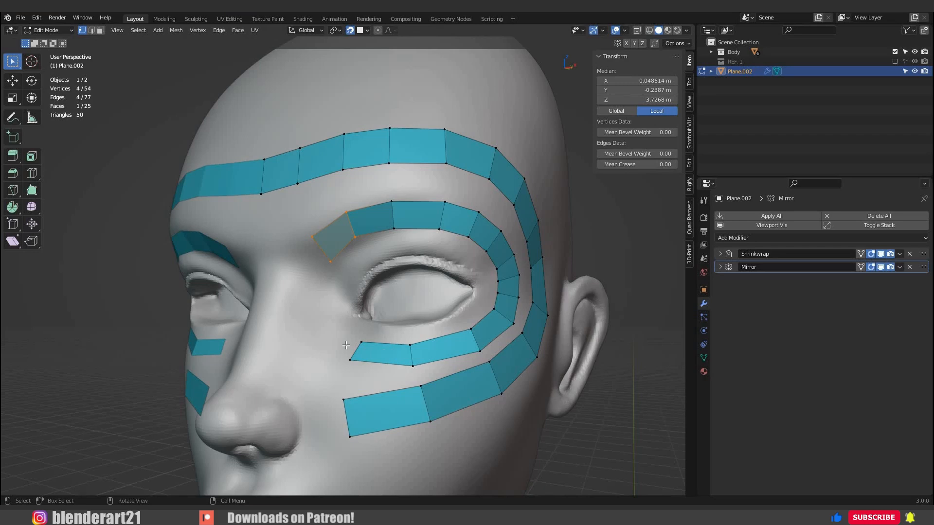
{"action": "left_click_drag", "start_coordinate": [343, 336], "coordinate": [372, 368]}
{"action": "right_click", "coordinate": [331, 319], "text": "ctrl"}
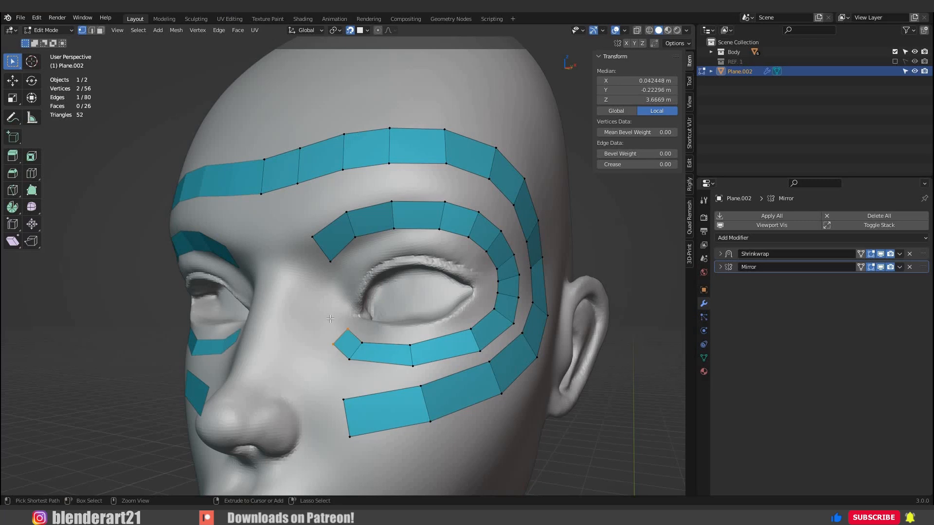
{"action": "right_click", "coordinate": [321, 299], "text": "ctrl"}
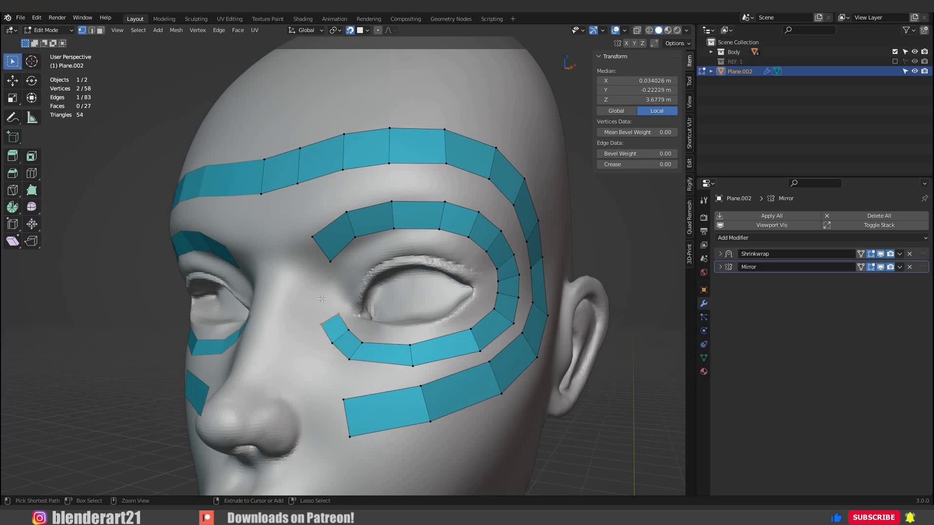
{"action": "right_click", "coordinate": [316, 276], "text": "ctrl"}
{"action": "right_click", "coordinate": [303, 267], "text": "ctrl"}
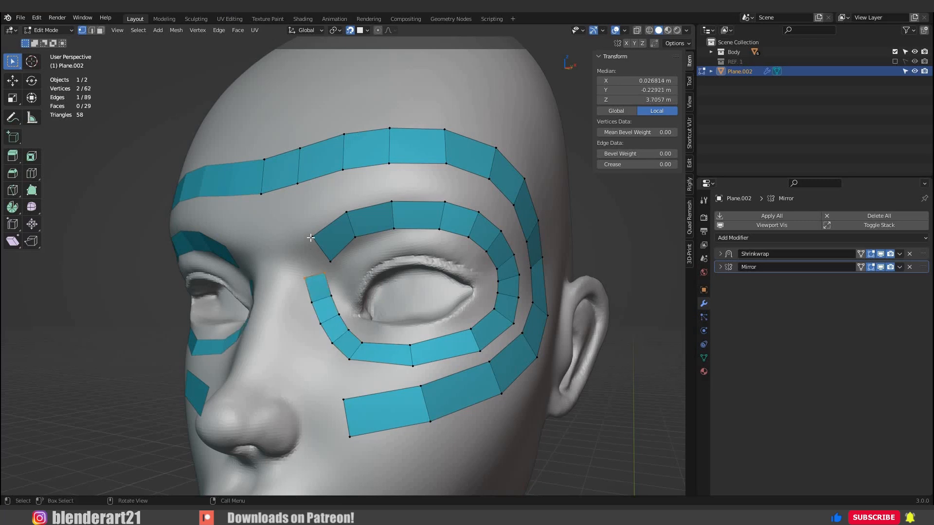
Fill the remaining gap in the eye loop with a face and adjust the vertex at its inner brow corner.
{"action": "left_click", "coordinate": [333, 264], "text": "shift"}
{"action": "key", "text": "f"}
{"action": "middle_click_drag", "start_coordinate": [376, 272], "coordinate": [348, 265]}
{"action": "left_click", "coordinate": [318, 241]}
{"action": "key", "text": "g"}
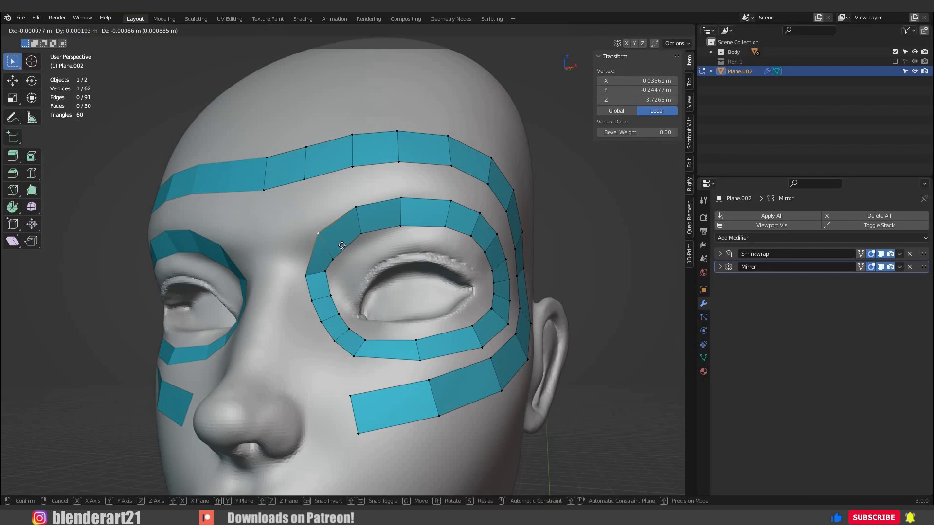
{"action": "left_click", "coordinate": [342, 246]}
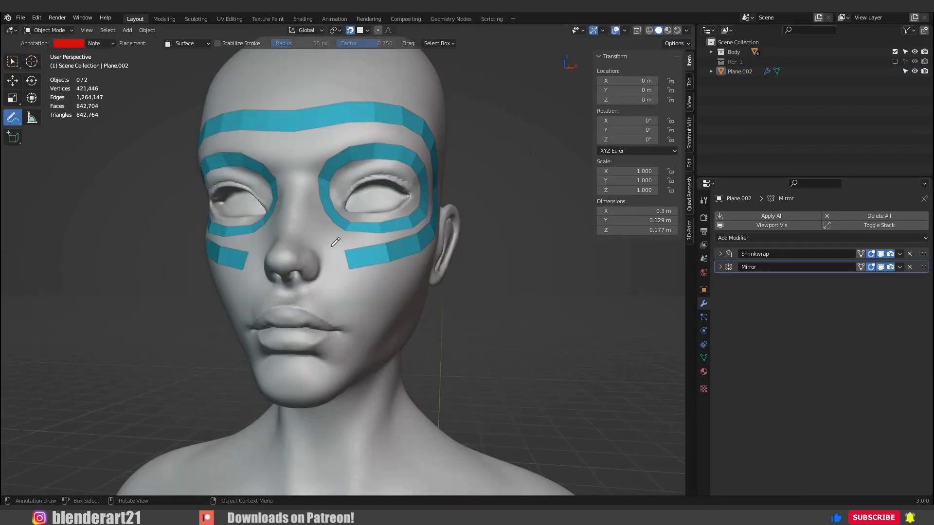
Annotate a red guide from the nose bridge around the mouth to the chin, with cross ticks and the numbers 5 and 8.
{"action": "mouse_move", "coordinate": [293, 220]}
{"action": "left_mouse_down"}
{"action": "mouse_move", "coordinate": [329, 243]}
{"action": "mouse_move", "coordinate": [353, 286]}
{"action": "left_mouse_up"}
{"action": "left_click_drag", "start_coordinate": [345, 363], "coordinate": [295, 382]}
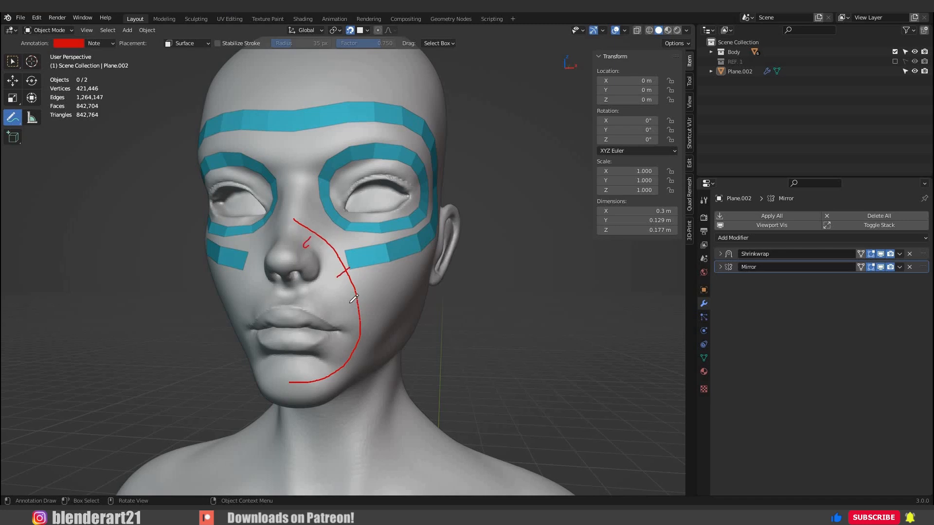
{"action": "left_click_drag", "start_coordinate": [308, 246], "coordinate": [311, 255]}
{"action": "left_click_drag", "start_coordinate": [369, 334], "coordinate": [368, 337]}
{"action": "middle_click_drag", "start_coordinate": [324, 255], "coordinate": [311, 261]}
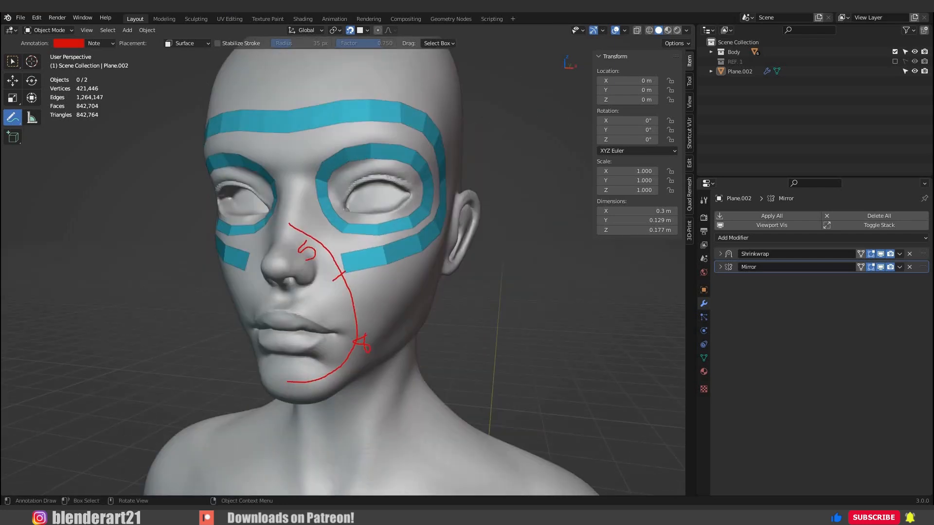
{"action": "key", "text": "w"}
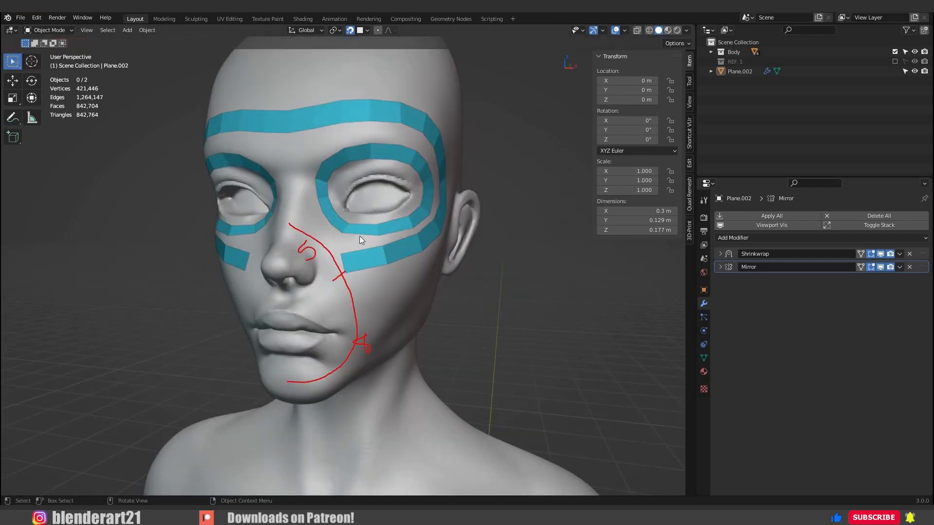
Enter Edit Mode on the plane and duplicate the eye loop's lower inner face onto the side of the nose bridge.
{"action": "scroll", "coordinate": [360, 235], "scroll_direction": "up", "scroll_amount": 5}
{"action": "left_click", "coordinate": [345, 210]}
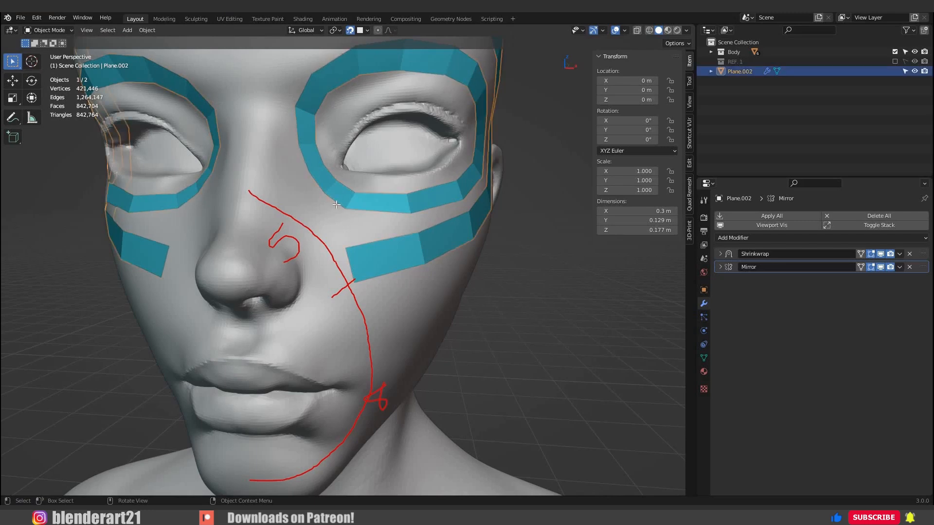
{"action": "key", "text": "Tab"}
{"action": "left_click_drag", "start_coordinate": [343, 197], "coordinate": [342, 198]}
{"action": "key", "text": "shift+d"}
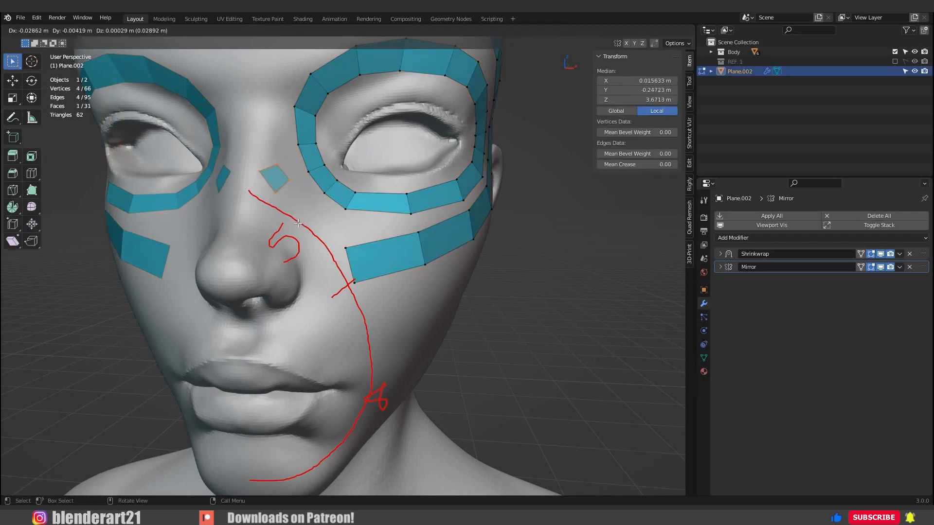
{"action": "left_click", "coordinate": [265, 209]}
Rotate the duplicated face upright and move it against the mirror line on the nose bridge.
{"action": "key", "text": "r"}
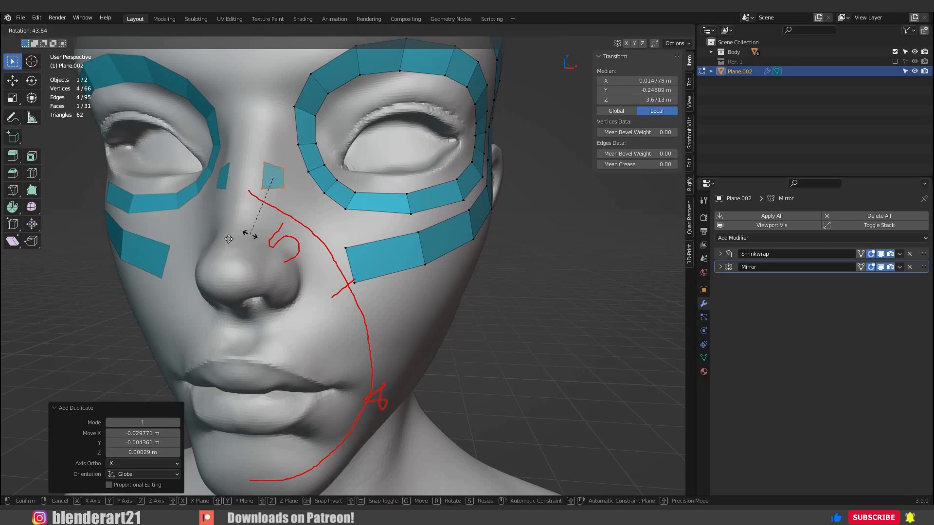
{"action": "left_click", "coordinate": [228, 238]}
{"action": "key", "text": "g"}
{"action": "left_click", "coordinate": [219, 237]}
Move the nose bridge face's individual vertices to shape it to the start of the guide curve.
{"action": "middle_click_drag", "start_coordinate": [219, 236], "coordinate": [260, 233]}
{"action": "scroll", "coordinate": [260, 219], "scroll_direction": "up", "scroll_amount": 1}
{"action": "left_click", "coordinate": [269, 179]}
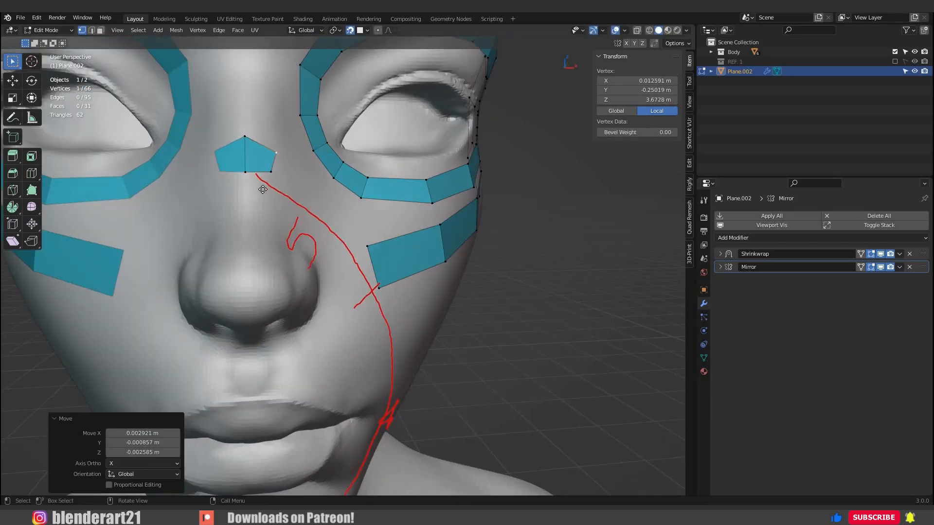
{"action": "key", "text": "g"}
{"action": "left_click", "coordinate": [253, 195]}
{"action": "left_click", "coordinate": [245, 173]}
{"action": "key", "text": "g"}
{"action": "left_click", "coordinate": [239, 141]}
{"action": "key", "text": "g"}
{"action": "scroll", "coordinate": [248, 161], "scroll_direction": "down", "scroll_amount": 2}
{"action": "middle_click_drag", "start_coordinate": [261, 194], "coordinate": [230, 192]}
{"action": "left_click", "coordinate": [269, 178]}
{"action": "key", "text": "g"}
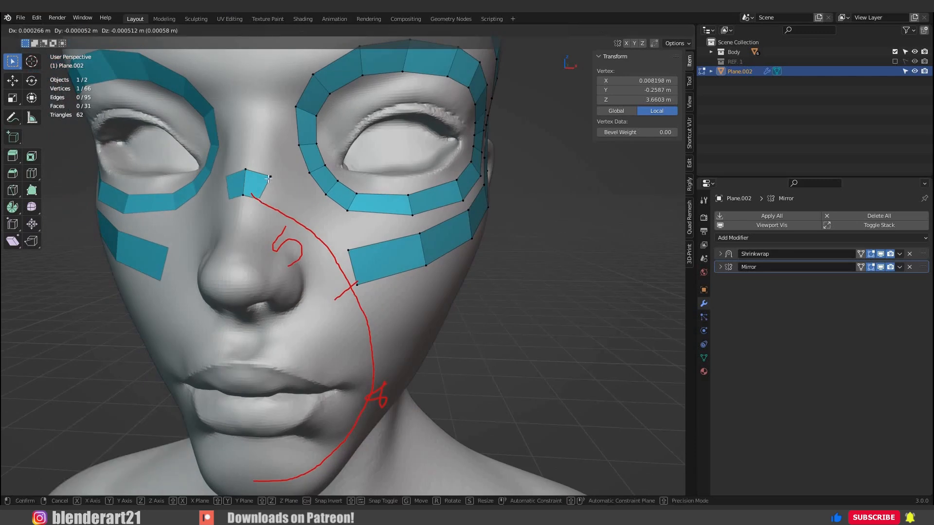
{"action": "left_click", "coordinate": [267, 175]}
Extrude the nose bridge face's outer edge down the side of the nose, placing the new edge at about X 0.020 m, Z 3.661 m.
{"action": "left_click", "coordinate": [277, 204], "text": "shift"}
{"action": "key", "text": "e"}
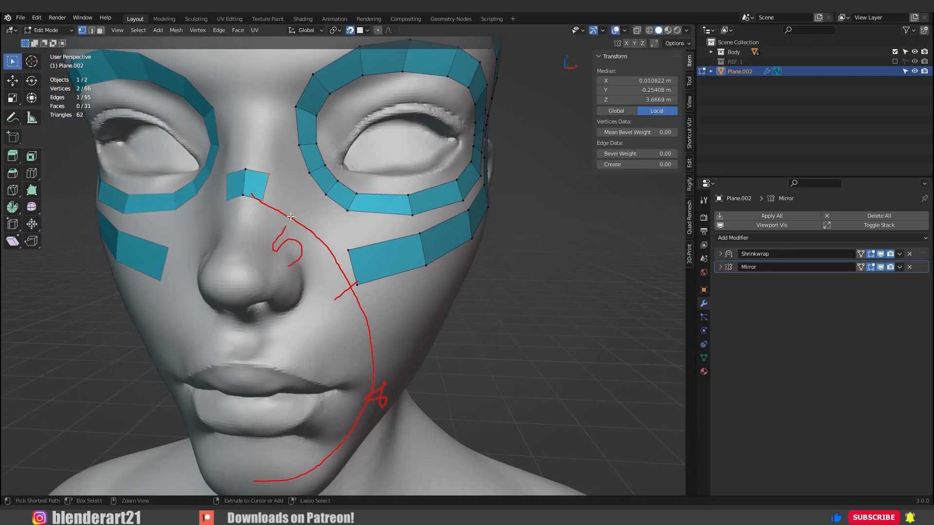
{"action": "left_click", "coordinate": [298, 217]}
{"action": "key", "text": "g"}
{"action": "left_click", "coordinate": [302, 207]}
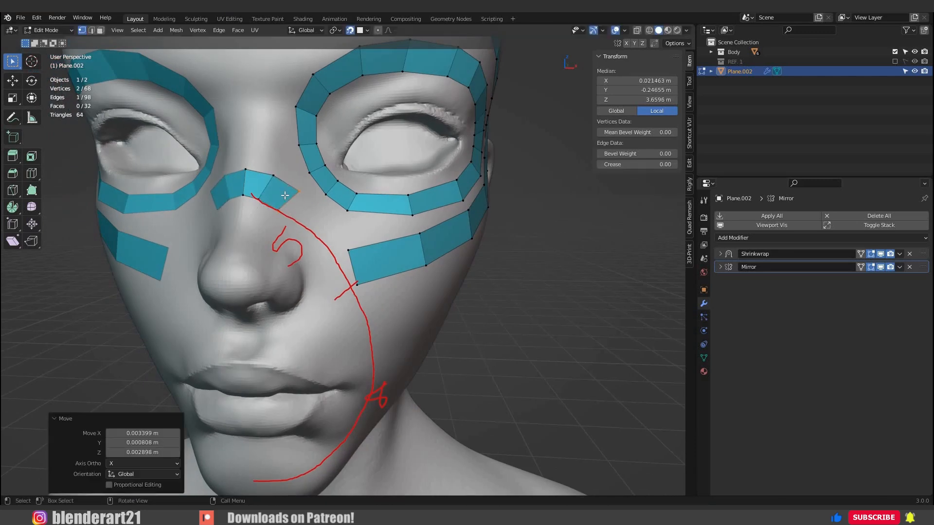
{"action": "left_click", "coordinate": [288, 193]}
{"action": "key", "text": "g"}
{"action": "left_click", "coordinate": [282, 189]}
Extrude three more faces from the nose strip's end edge along the guide to the tick beside the cheek strip.
{"action": "middle_click_drag", "start_coordinate": [303, 219], "coordinate": [294, 217]}
{"action": "left_click", "coordinate": [271, 209], "text": "shift"}
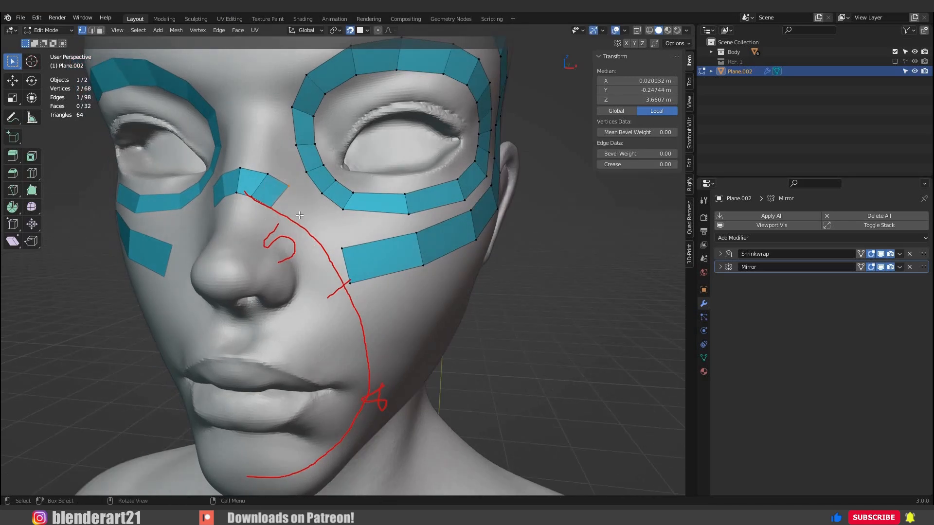
{"action": "right_click", "coordinate": [317, 233], "text": "ctrl"}
{"action": "right_click", "coordinate": [318, 250], "text": "ctrl"}
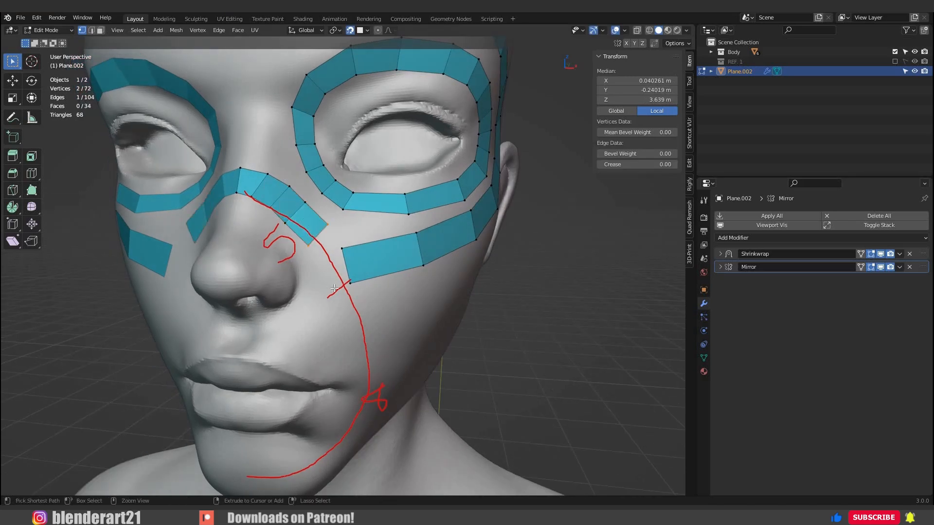
{"action": "right_click", "coordinate": [334, 288], "text": "ctrl"}
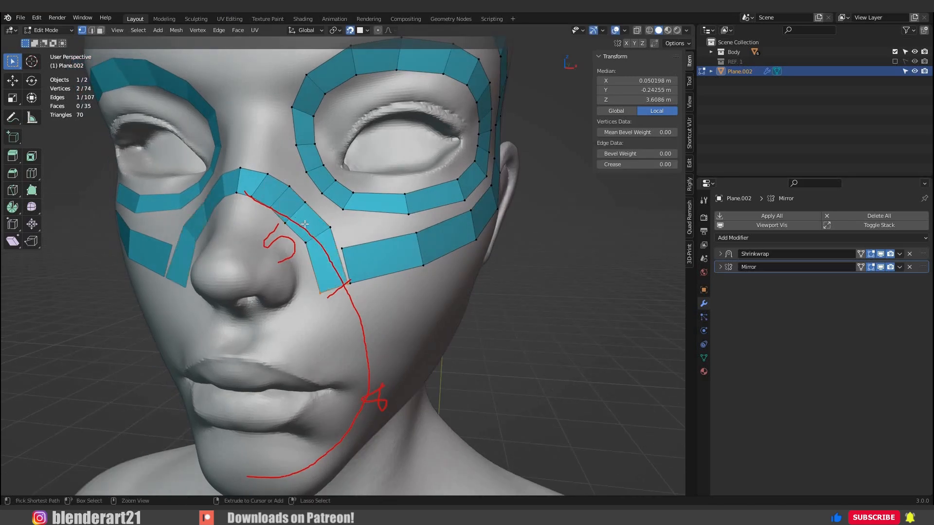
Move and rotate the nose strip's second-to-last edge so its final two faces follow the curve beside the nose.
{"action": "key", "text": "g"}
{"action": "left_click", "coordinate": [344, 262]}
{"action": "key", "text": "r"}
{"action": "left_click", "coordinate": [350, 263]}
{"action": "key", "text": "g"}
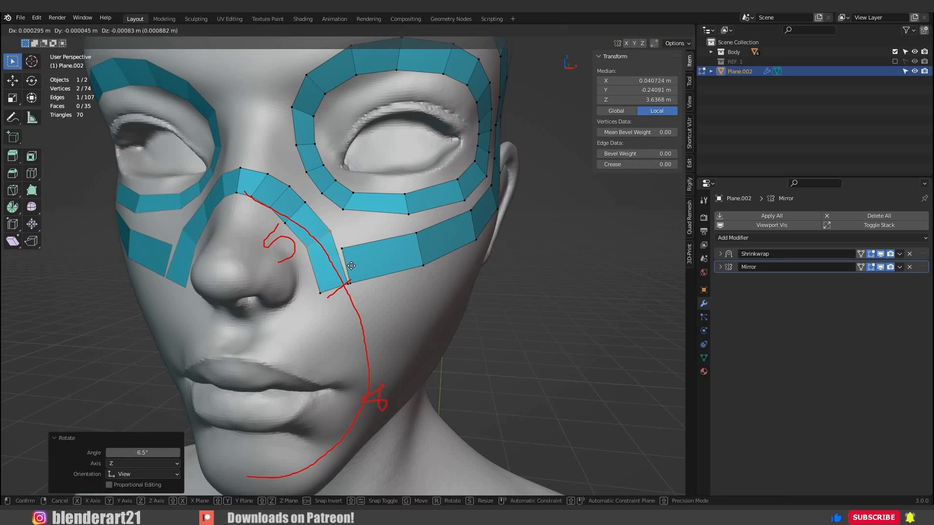
{"action": "left_click", "coordinate": [349, 247]}
Shape the cheek strip's inner end by moving its upper corner vertex up and nudging its lower corner vertex.
{"action": "left_click", "coordinate": [343, 248]}
{"action": "key", "text": "g"}
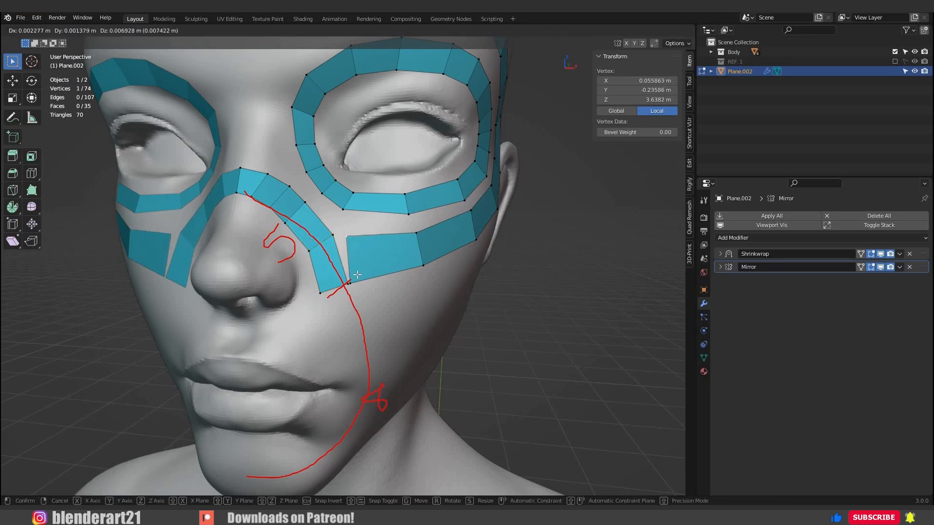
{"action": "left_click", "coordinate": [357, 278]}
{"action": "left_click", "coordinate": [351, 283]}
{"action": "key", "text": "g"}
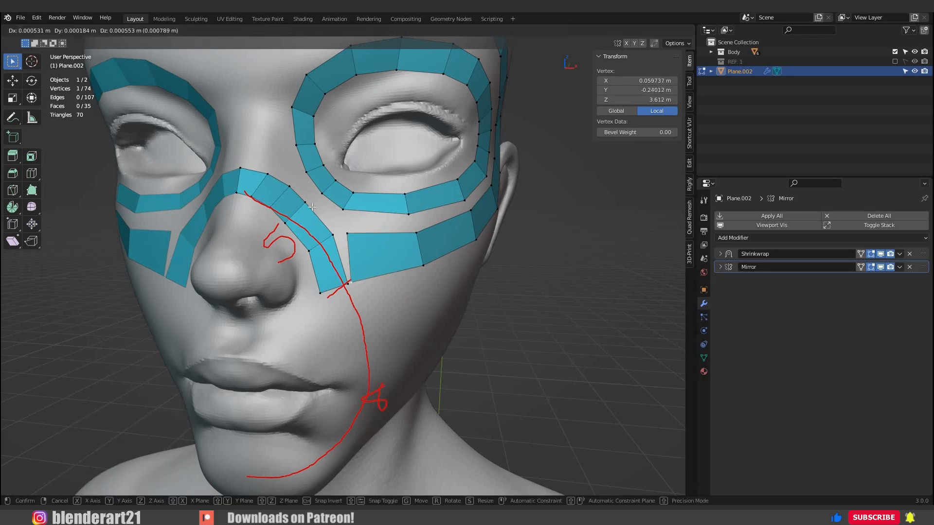
{"action": "left_click", "coordinate": [352, 282]}
Move the outer and inner vertices midway down the nose strip to smooth its bend.
{"action": "left_click", "coordinate": [306, 203]}
{"action": "key", "text": "g"}
{"action": "left_click", "coordinate": [311, 208]}
{"action": "left_click", "coordinate": [286, 222]}
{"action": "key", "text": "g"}
{"action": "left_click", "coordinate": [289, 189]}
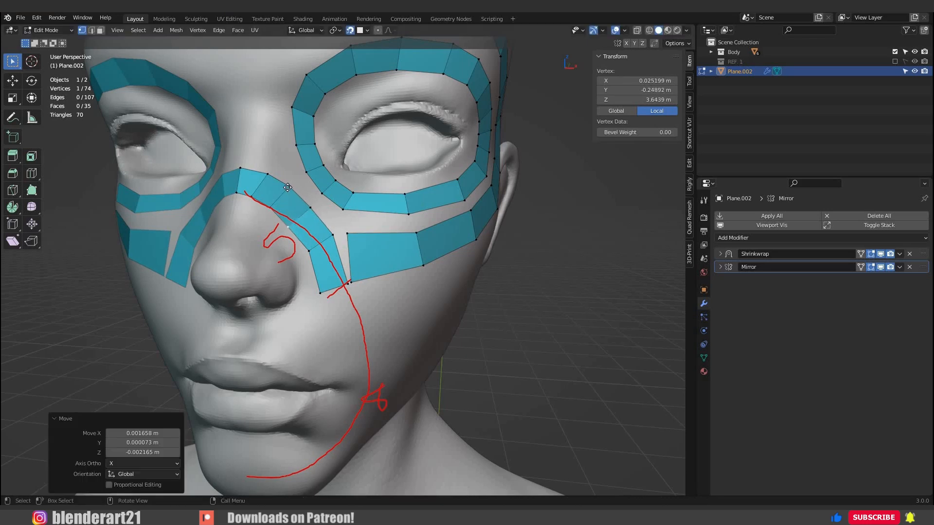
Reposition the upper nose strip vertices near the bridge, including the top vertex on the mirror line, to even out the arch.
{"action": "left_click", "coordinate": [267, 174]}
{"action": "key", "text": "g"}
{"action": "left_click", "coordinate": [263, 176]}
{"action": "left_click", "coordinate": [264, 173]}
{"action": "key", "text": "g"}
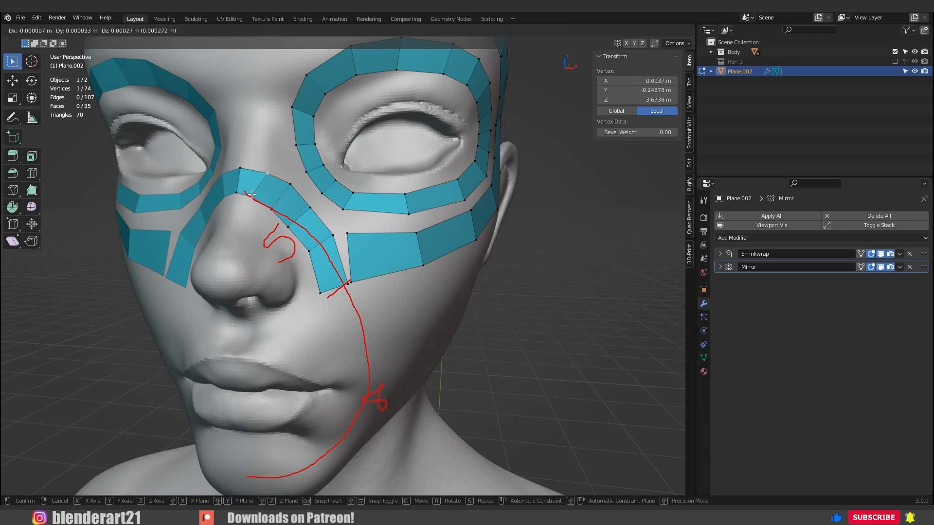
{"action": "left_click", "coordinate": [261, 168]}
{"action": "left_click", "coordinate": [252, 196]}
{"action": "key", "text": "g"}
{"action": "left_click", "coordinate": [257, 200]}
{"action": "left_click", "coordinate": [240, 165]}
{"action": "key", "text": "g"}
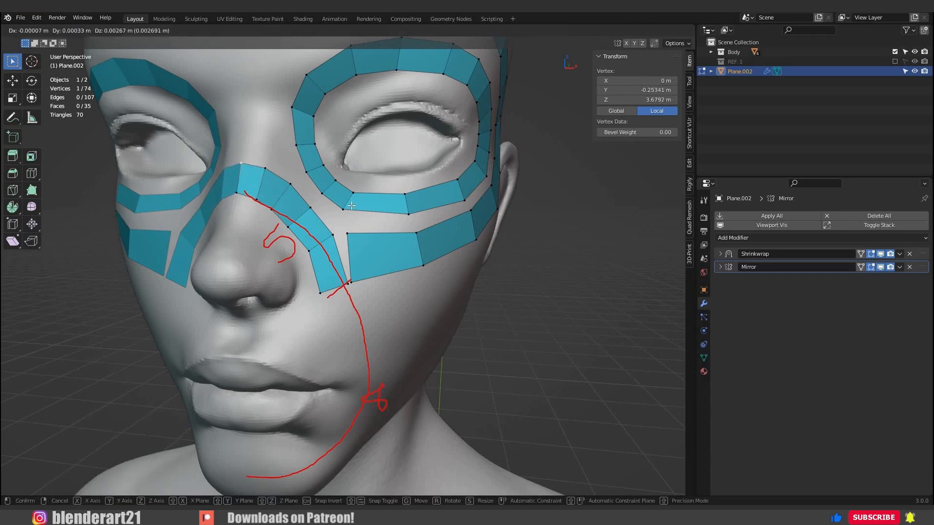
{"action": "left_click", "coordinate": [241, 162]}
With the Poly Build tool, extrude three faces from the nose strip's end edge down the guide to the mouth corner.
{"action": "scroll", "coordinate": [240, 163], "scroll_direction": "down", "scroll_amount": 3}
{"action": "middle_click_drag", "start_coordinate": [311, 287], "coordinate": [286, 301]}
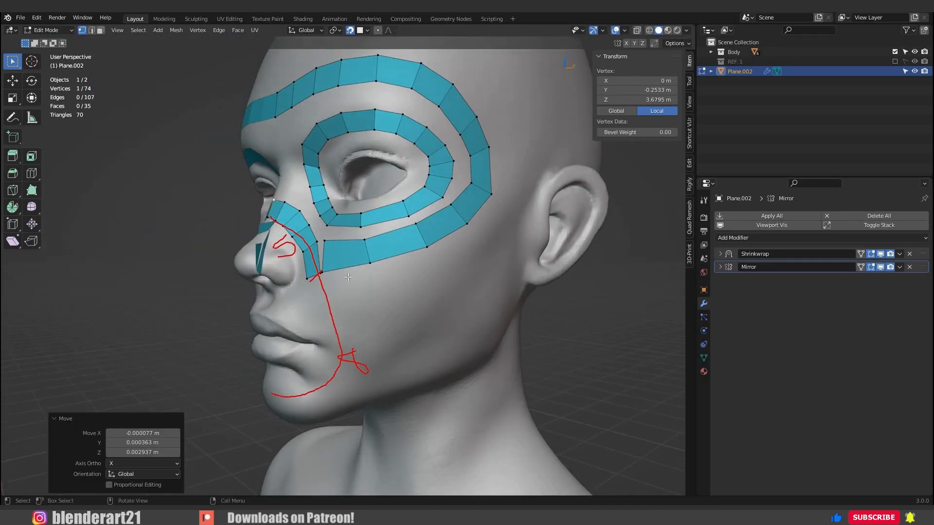
{"action": "scroll", "coordinate": [347, 277], "scroll_direction": "up", "scroll_amount": 2}
{"action": "middle_click_drag", "start_coordinate": [347, 276], "coordinate": [386, 274]}
{"action": "left_click", "coordinate": [317, 245], "text": "alt"}
{"action": "middle_click_drag", "start_coordinate": [44, 238], "coordinate": [56, 231]}
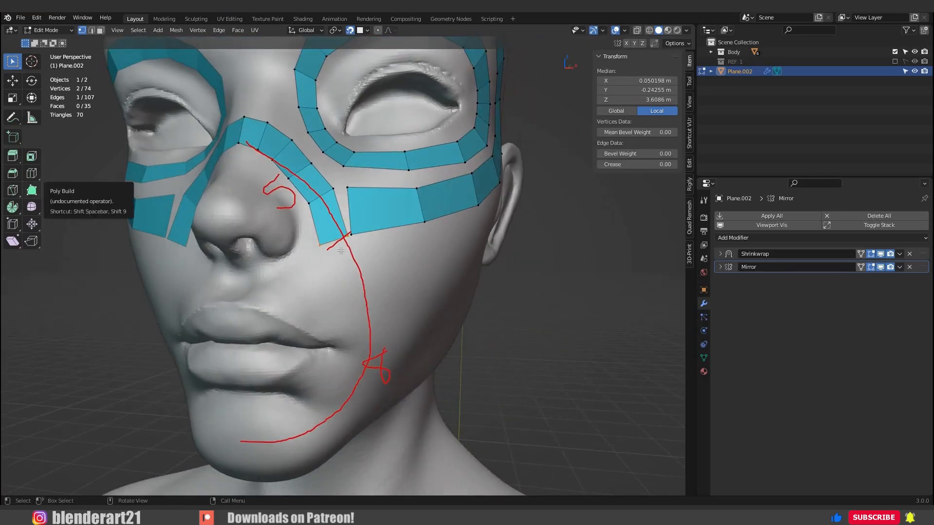
{"action": "left_click", "coordinate": [34, 192]}
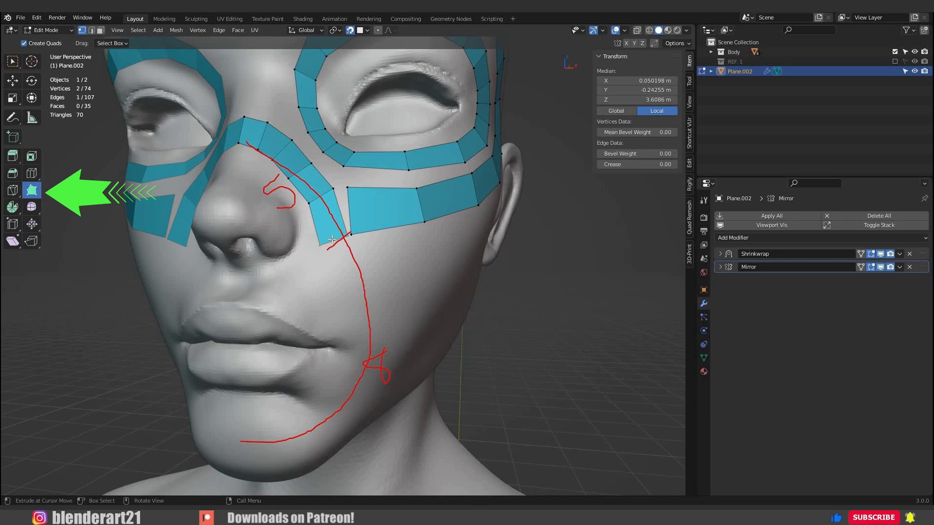
{"action": "left_click", "coordinate": [347, 246]}
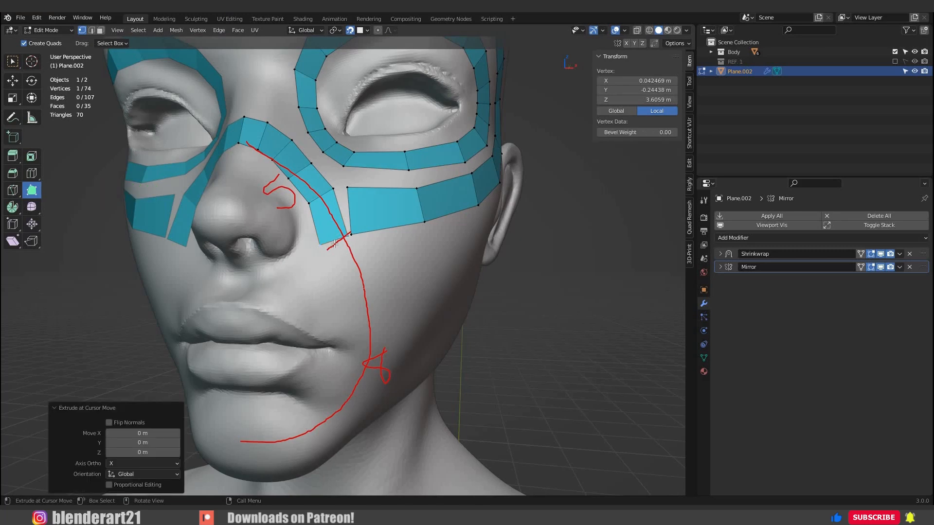
{"action": "scroll", "coordinate": [365, 262], "scroll_direction": "up", "scroll_amount": 3}
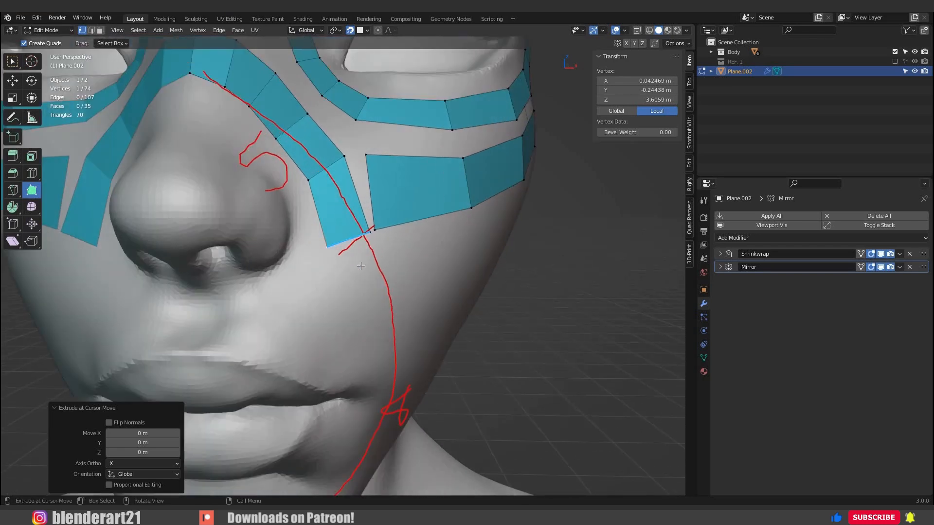
{"action": "middle_click_drag", "start_coordinate": [352, 251], "coordinate": [356, 270]}
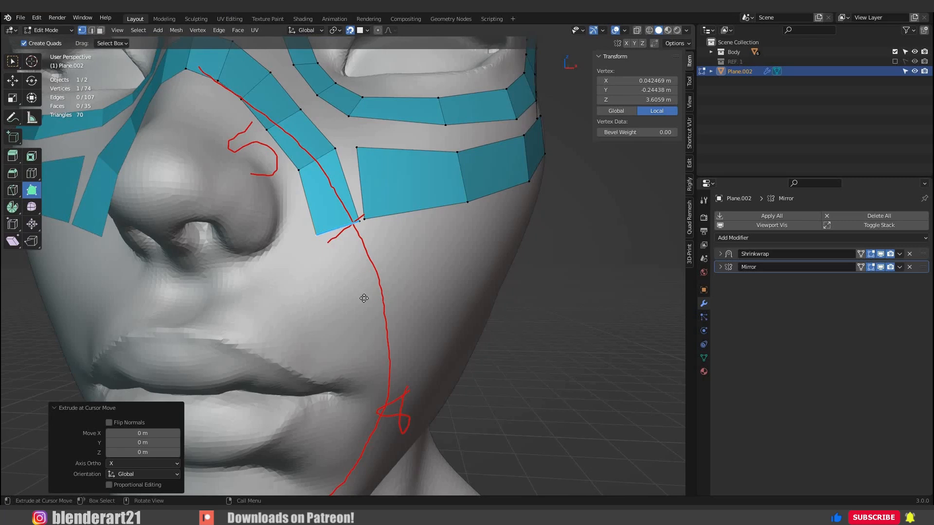
{"action": "left_click_drag", "start_coordinate": [363, 298], "coordinate": [387, 426]}
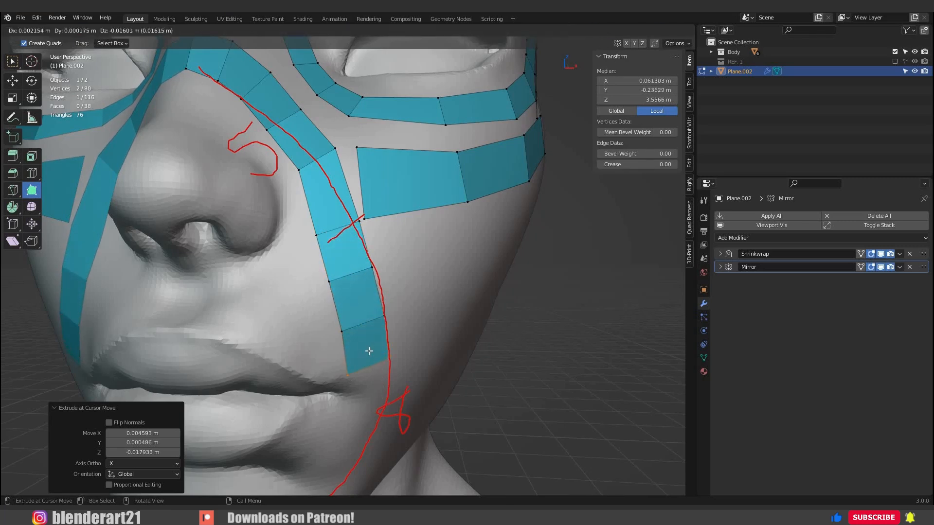
{"action": "left_click_drag", "start_coordinate": [369, 351], "coordinate": [367, 346]}
Extrude two more faces past the mouth corner along the guide, and return to the selection tool.
{"action": "middle_click_drag", "start_coordinate": [367, 346], "coordinate": [365, 387]}
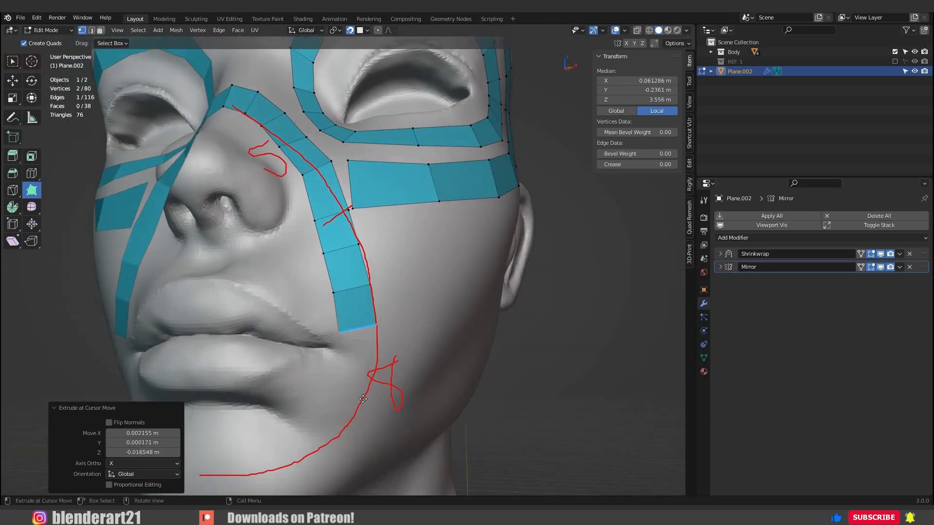
{"action": "left_click_drag", "start_coordinate": [354, 399], "coordinate": [342, 441]}
{"action": "left_click_drag", "start_coordinate": [354, 421], "coordinate": [232, 317]}
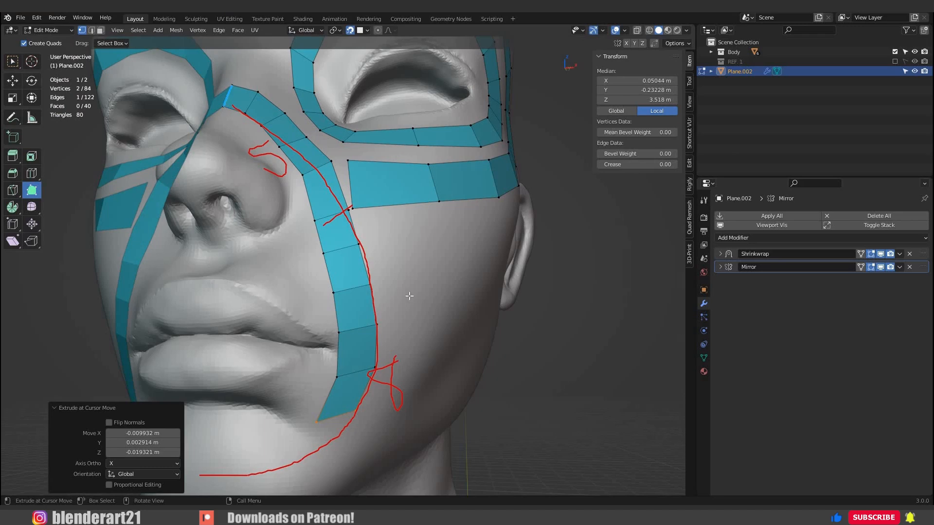
{"action": "key", "text": "w"}
Move the strip's three lowest inner vertices upward and outward beside the mouth corner.
{"action": "middle_click_drag", "start_coordinate": [404, 248], "coordinate": [351, 216]}
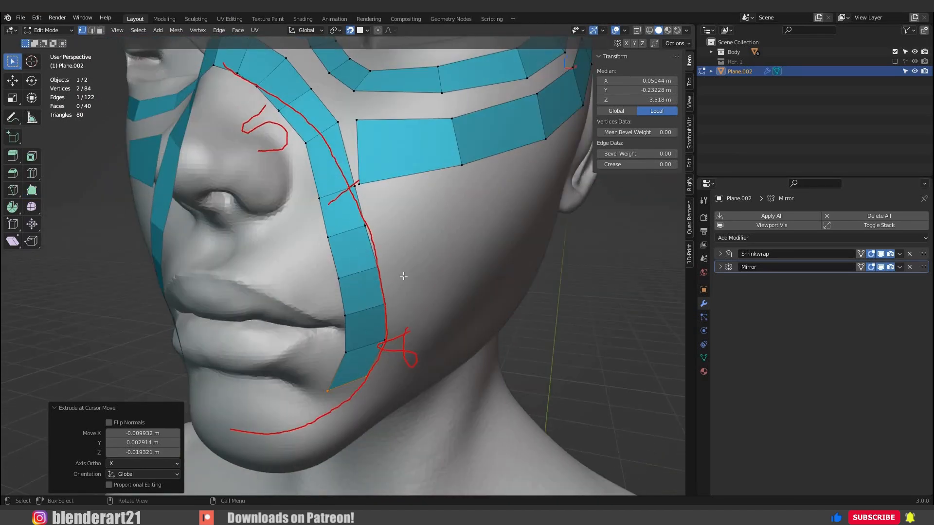
{"action": "middle_click_drag", "start_coordinate": [361, 322], "coordinate": [411, 212], "text": "shift"}
{"action": "left_click", "coordinate": [374, 283]}
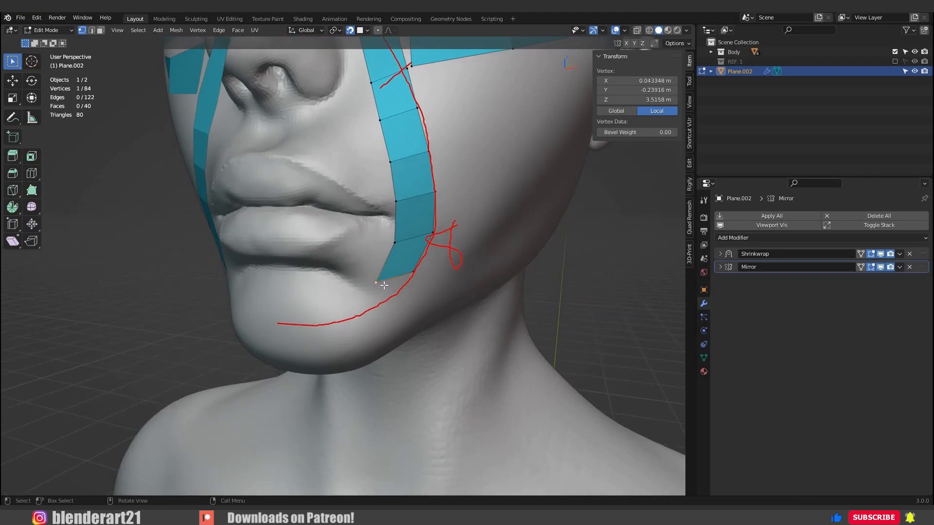
{"action": "key", "text": "g"}
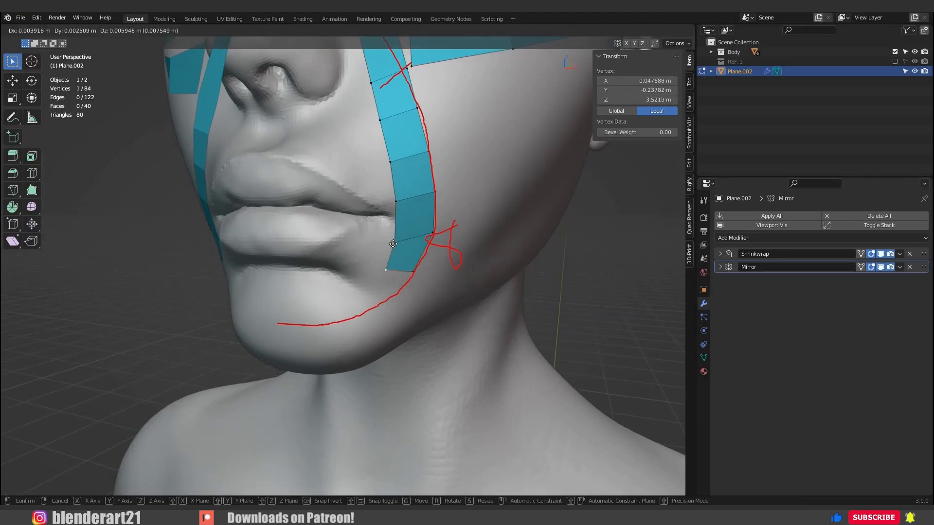
{"action": "left_click", "coordinate": [396, 239]}
{"action": "key", "text": "g"}
{"action": "left_click", "coordinate": [404, 203]}
{"action": "key", "text": "g"}
{"action": "left_click", "coordinate": [399, 199]}
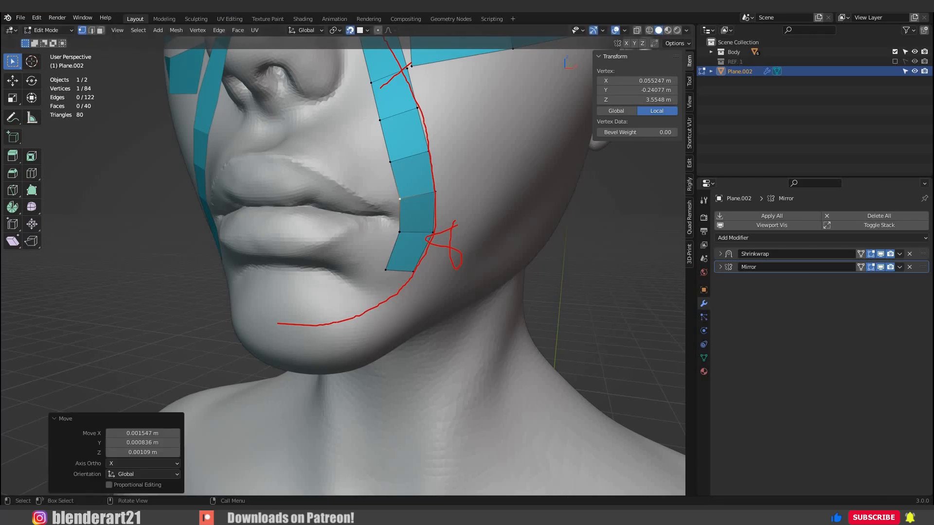
Slide the strip's edges beside the mouth corner along the guide to even out the face spacing.
{"action": "scroll", "coordinate": [355, 201], "scroll_direction": "down", "scroll_amount": 2}
{"action": "middle_click_drag", "start_coordinate": [383, 221], "coordinate": [365, 218]}
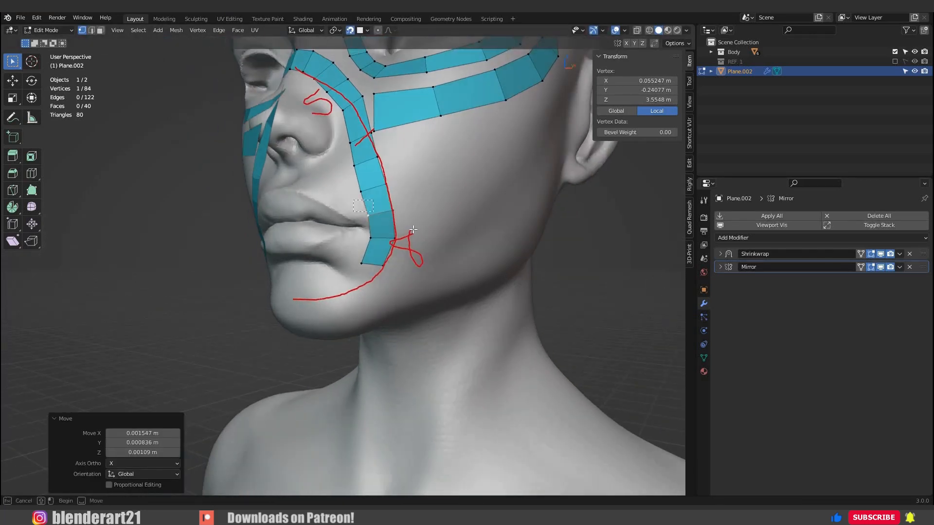
{"action": "left_click", "coordinate": [413, 226]}
{"action": "left_click", "coordinate": [392, 230], "text": "shift"}
{"action": "key", "text": "g"}
{"action": "left_click", "coordinate": [398, 253]}
{"action": "key", "text": "g"}
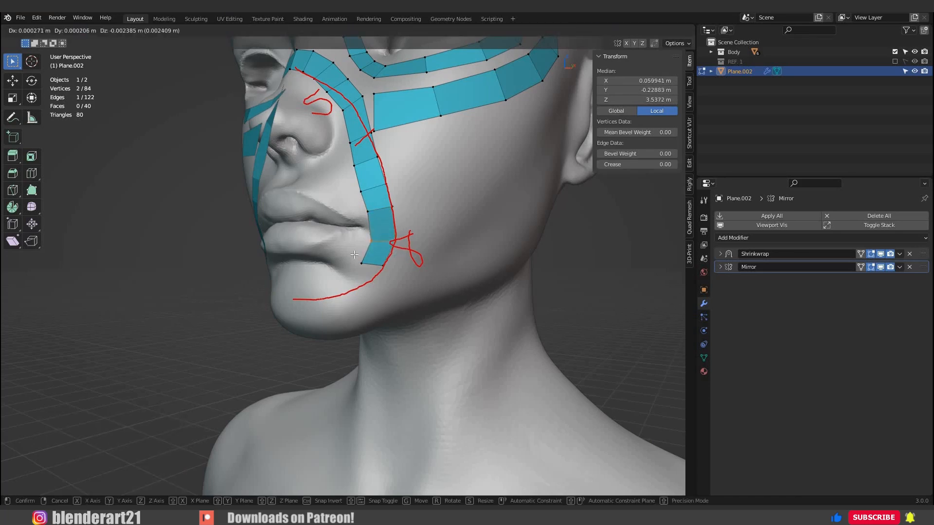
{"action": "left_click", "coordinate": [399, 258]}
Move the strip's end edge down the guide and rotate it about 16.7° toward the chin.
{"action": "key", "text": "g"}
{"action": "left_click", "coordinate": [383, 277]}
{"action": "key", "text": "r"}
{"action": "left_click", "coordinate": [376, 282]}
{"action": "key", "text": "g"}
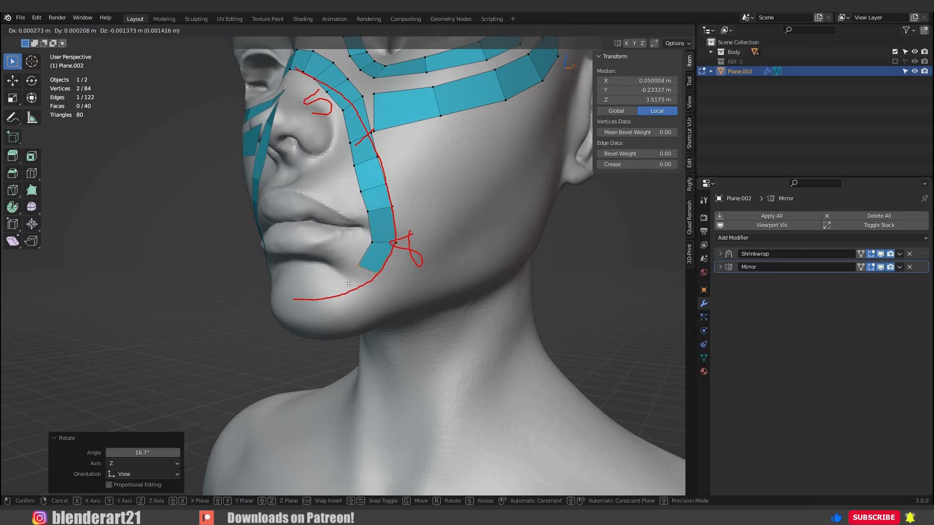
{"action": "left_click", "coordinate": [374, 286]}
Extrude three faces from the end edge along the chin guide to the center, and adjust the final edge on the mirror line.
{"action": "right_click", "coordinate": [322, 288], "text": "ctrl"}
{"action": "right_click", "coordinate": [298, 292], "text": "ctrl"}
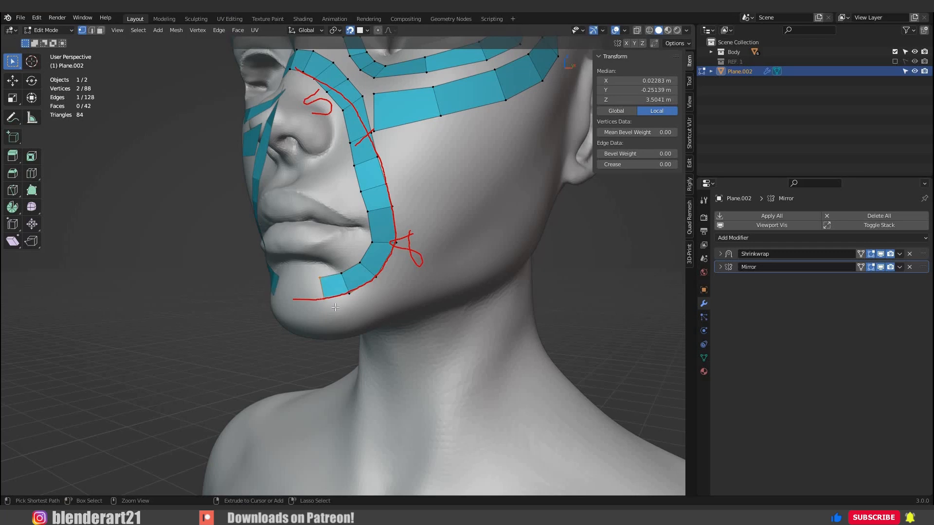
{"action": "right_click", "coordinate": [291, 294], "text": "ctrl"}
{"action": "middle_click_drag", "start_coordinate": [292, 295], "coordinate": [359, 307]}
{"action": "key", "text": "g"}
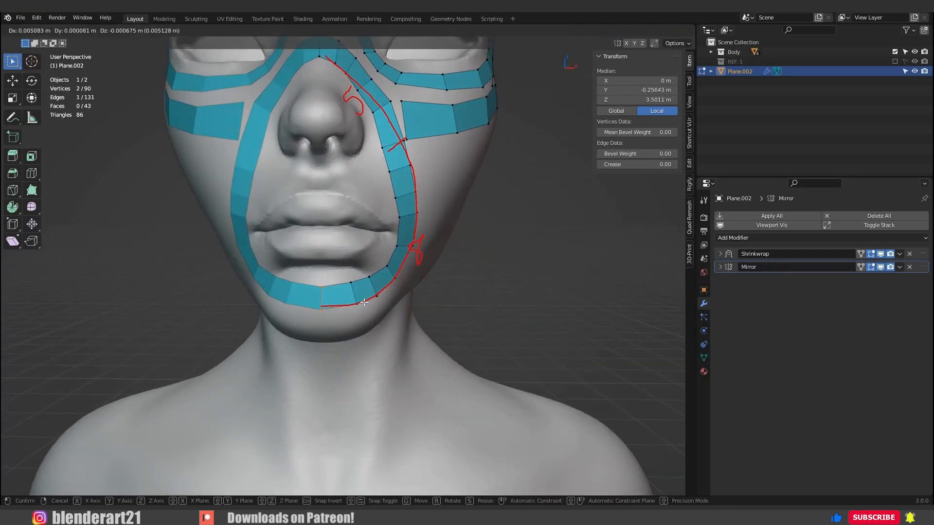
{"action": "left_click", "coordinate": [426, 276]}
Replace the nose-to-chin annotation with a labelled guide curve from above the nose tip, around the nostril, to underneath the nose.
{"action": "middle_click_drag", "start_coordinate": [433, 298], "coordinate": [440, 217]}
{"action": "scroll", "coordinate": [439, 217], "scroll_direction": "down", "scroll_amount": 5}
{"action": "scroll", "coordinate": [321, 151], "scroll_direction": "up", "scroll_amount": 3}
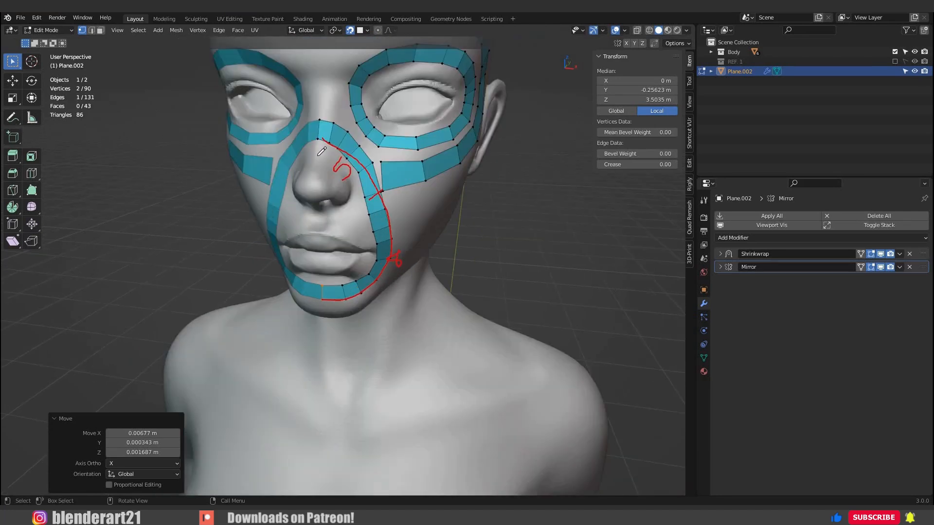
{"action": "middle_click_drag", "start_coordinate": [335, 144], "coordinate": [327, 149]}
{"action": "mouse_move", "coordinate": [328, 142]}
{"action": "left_mouse_down", "text": "ctrl"}
{"action": "mouse_move", "coordinate": [378, 191]}
{"action": "mouse_move", "coordinate": [387, 261]}
{"action": "mouse_move", "coordinate": [403, 265]}
{"action": "mouse_move", "coordinate": [319, 289]}
{"action": "left_mouse_up", "text": "ctrl"}
{"action": "scroll", "coordinate": [326, 217], "scroll_direction": "up", "scroll_amount": 2}
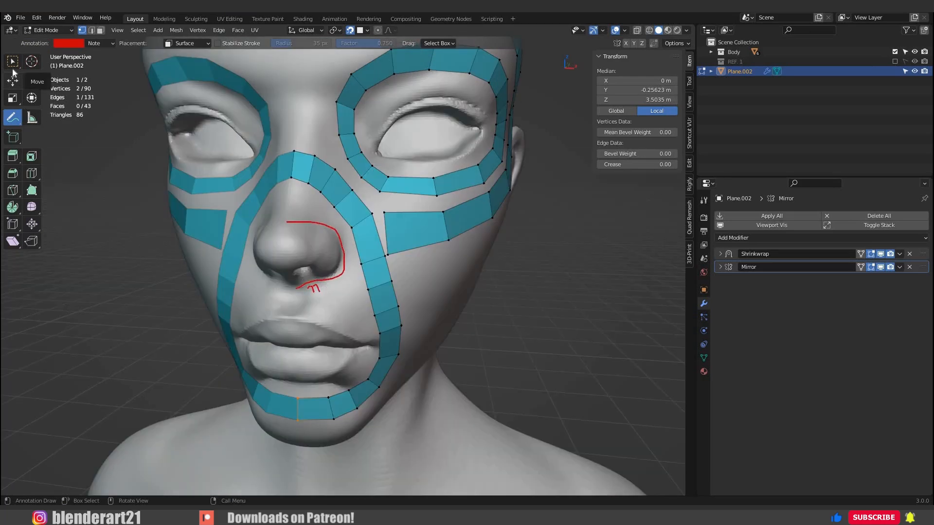
{"action": "key", "text": "w"}
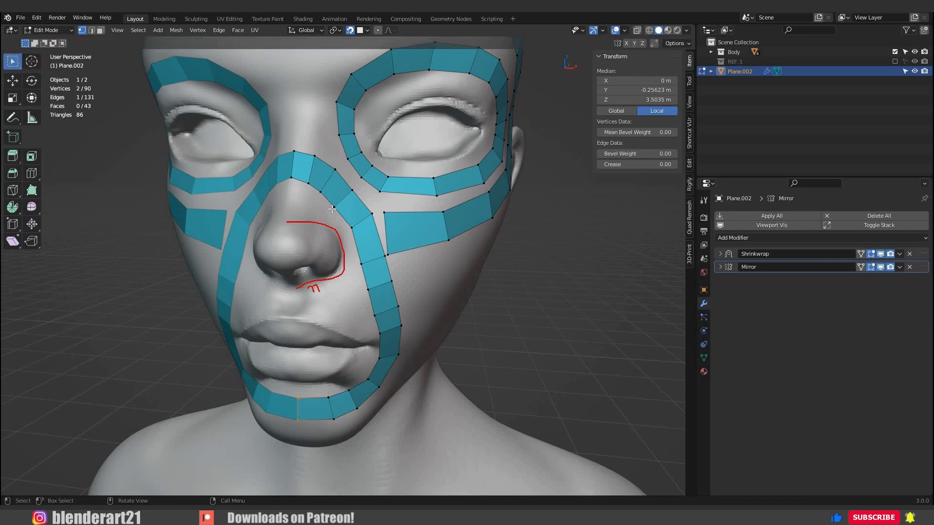
Move the inner vertices on the side of the upper nose strip outward to smooth its arch.
{"action": "scroll", "coordinate": [316, 177], "scroll_direction": "up", "scroll_amount": 2}
{"action": "left_click", "coordinate": [324, 186]}
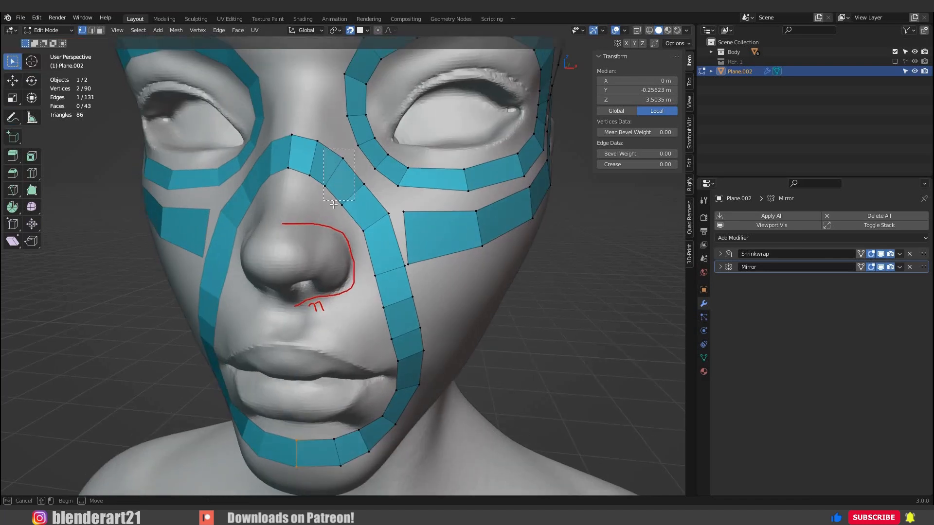
{"action": "key", "text": "g"}
{"action": "left_click", "coordinate": [341, 209]}
{"action": "left_click", "coordinate": [342, 205]}
{"action": "key", "text": "g"}
{"action": "left_click", "coordinate": [348, 210]}
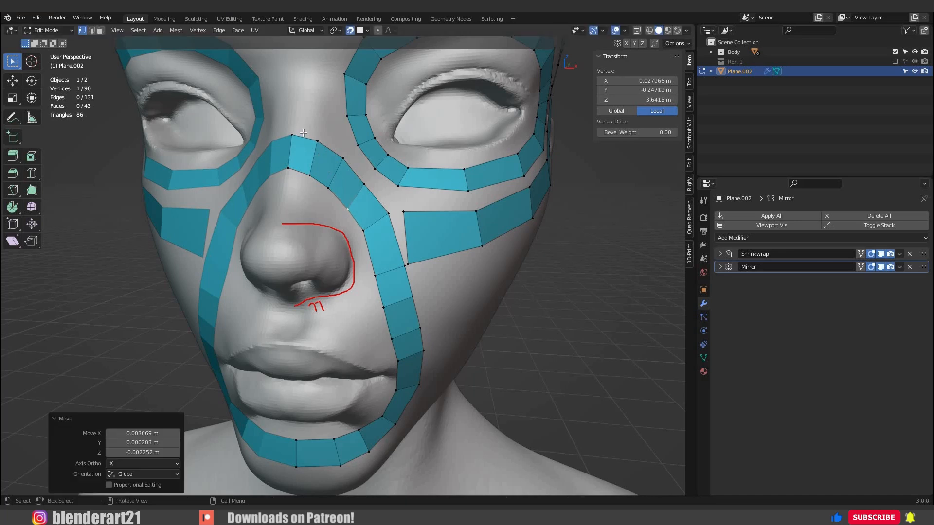
Duplicate one face of the upper nose strip, place it above the nose guide, and scale it down.
{"action": "left_click_drag", "start_coordinate": [347, 191], "coordinate": [306, 138]}
{"action": "key", "text": "shift+d"}
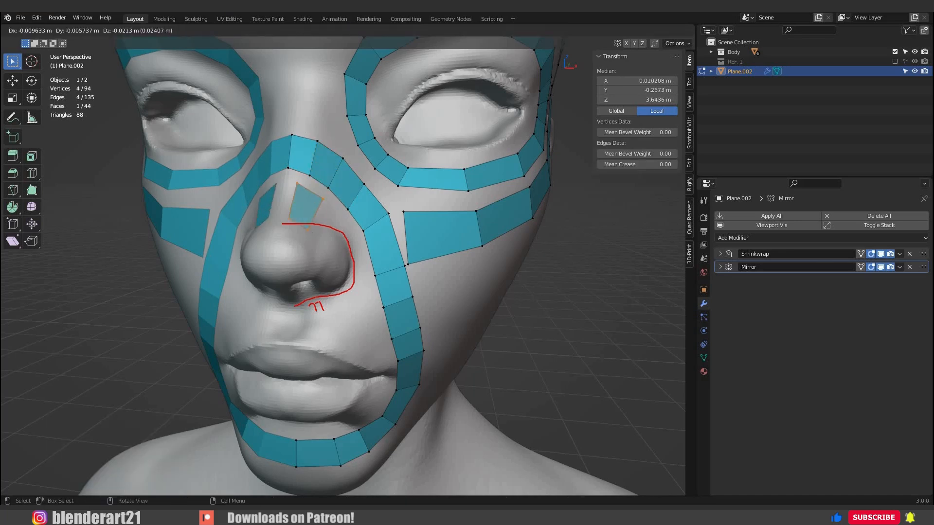
{"action": "left_click", "coordinate": [298, 261]}
{"action": "key", "text": "s"}
{"action": "left_click", "coordinate": [301, 244]}
Rotate the duplicated face and move it into line with the start of the nose guide.
{"action": "middle_click_drag", "start_coordinate": [301, 244], "coordinate": [272, 204]}
{"action": "key", "text": "r"}
{"action": "left_click", "coordinate": [334, 251]}
{"action": "key", "text": "g"}
{"action": "key", "text": "r"}
{"action": "left_click", "coordinate": [328, 229]}
{"action": "key", "text": "g"}
{"action": "left_click", "coordinate": [331, 231]}
Move the duplicated face's individual vertices to fit it against the mirror line and the nose guide.
{"action": "left_click", "coordinate": [284, 211]}
{"action": "key", "text": "g"}
{"action": "left_click", "coordinate": [281, 213]}
{"action": "left_click", "coordinate": [277, 233]}
{"action": "key", "text": "g"}
{"action": "left_click", "coordinate": [267, 230]}
{"action": "left_click", "coordinate": [276, 209]}
{"action": "key", "text": "g"}
{"action": "left_click", "coordinate": [274, 210]}
Extrude two faces from the duplicated face's outer edge along the nose guide, and move and rotate the new end edge.
{"action": "left_click", "coordinate": [267, 234], "text": "shift"}
{"action": "right_click", "coordinate": [260, 209], "text": "ctrl"}
{"action": "right_click", "coordinate": [284, 214], "text": "ctrl"}
{"action": "key", "text": "g"}
{"action": "left_click", "coordinate": [319, 231]}
{"action": "key", "text": "r"}
{"action": "left_click", "coordinate": [305, 236]}
Adjust the vertices of the newly extruded nose loop faces to follow the guide above the nostril.
{"action": "left_click", "coordinate": [310, 213]}
{"action": "key", "text": "g"}
{"action": "left_click", "coordinate": [312, 210]}
{"action": "left_click", "coordinate": [260, 202]}
{"action": "key", "text": "g"}
{"action": "left_click", "coordinate": [260, 199]}
Refine the upper and outer vertices of the short nose strip to even out its face widths.
{"action": "left_click", "coordinate": [297, 162]}
{"action": "key", "text": "g"}
{"action": "left_click", "coordinate": [268, 153]}
{"action": "key", "text": "g"}
{"action": "left_click", "coordinate": [301, 201]}
{"action": "left_click", "coordinate": [299, 200]}
{"action": "key", "text": "g"}
{"action": "left_click", "coordinate": [298, 198]}
Extrude four faces from the short nose strip's end edge down around the nostril and beneath it.
{"action": "left_click", "coordinate": [298, 202]}
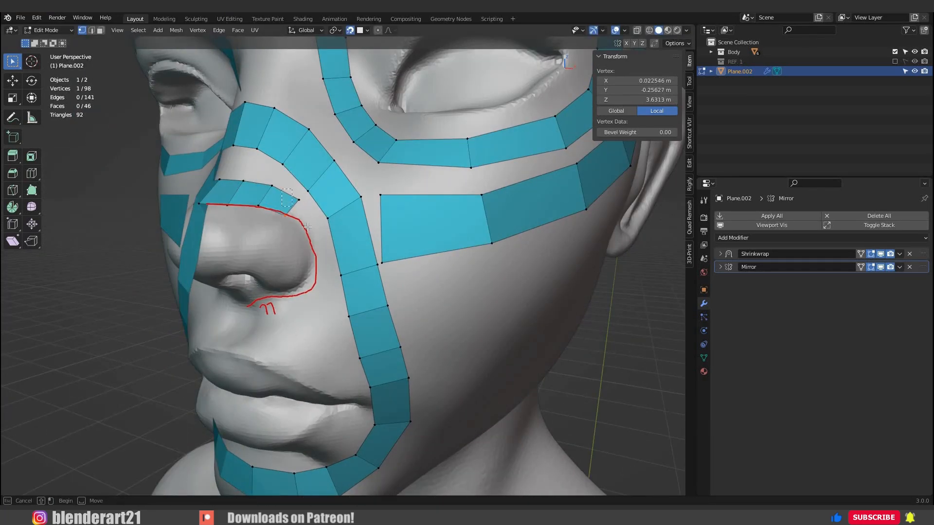
{"action": "left_click", "coordinate": [285, 214], "text": "shift"}
{"action": "right_click", "coordinate": [307, 231], "text": "ctrl"}
{"action": "right_click", "coordinate": [316, 276], "text": "ctrl"}
{"action": "right_click", "coordinate": [298, 298], "text": "ctrl"}
{"action": "middle_click_drag", "start_coordinate": [292, 298], "coordinate": [313, 287]}
{"action": "right_click", "coordinate": [288, 292], "text": "ctrl"}
Extrude two more faces from the nostril strip's end under the nose, and move the final edge onto the mirror line.
{"action": "middle_click_drag", "start_coordinate": [219, 217], "coordinate": [228, 187]}
{"action": "left_click_drag", "start_coordinate": [265, 233], "coordinate": [217, 187]}
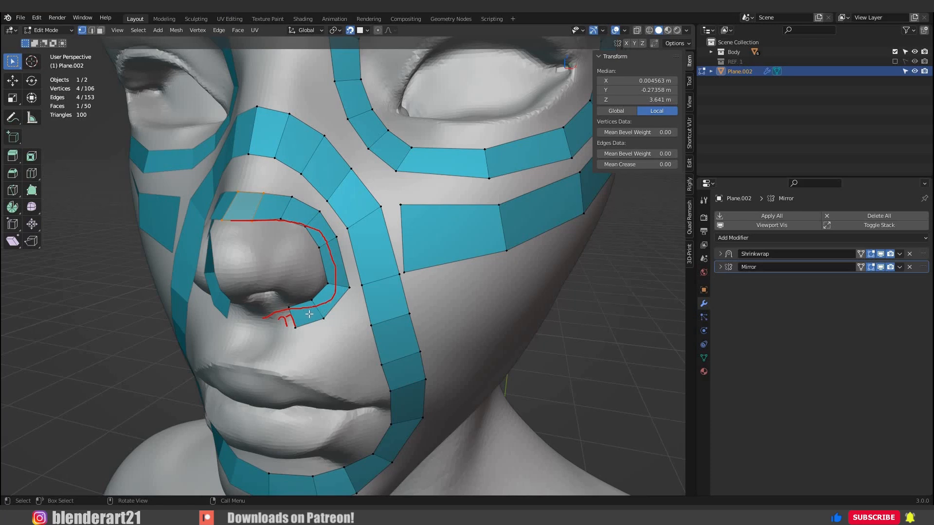
{"action": "middle_click_drag", "start_coordinate": [329, 296], "coordinate": [349, 266]}
{"action": "left_click_drag", "start_coordinate": [333, 252], "coordinate": [300, 293]}
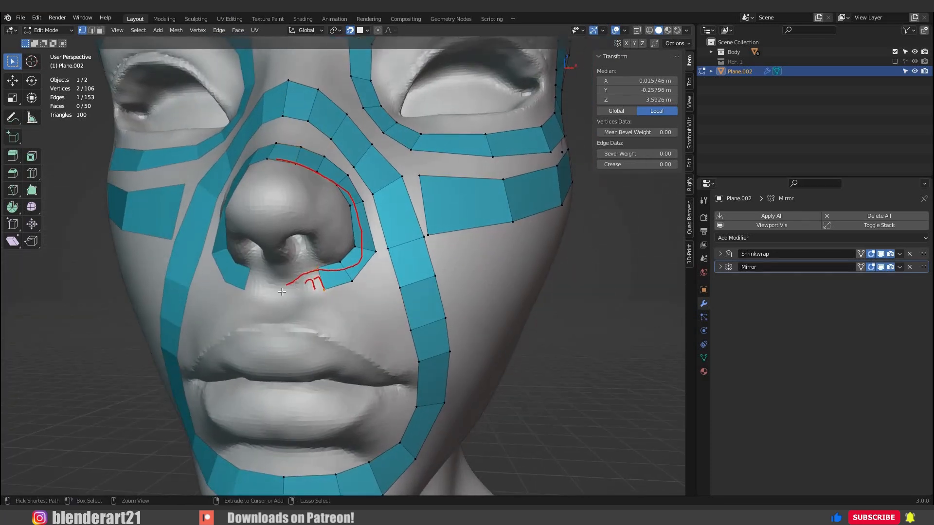
{"action": "right_click", "coordinate": [295, 285], "text": "ctrl"}
{"action": "right_click", "coordinate": [290, 290], "text": "ctrl"}
{"action": "key", "text": "g"}
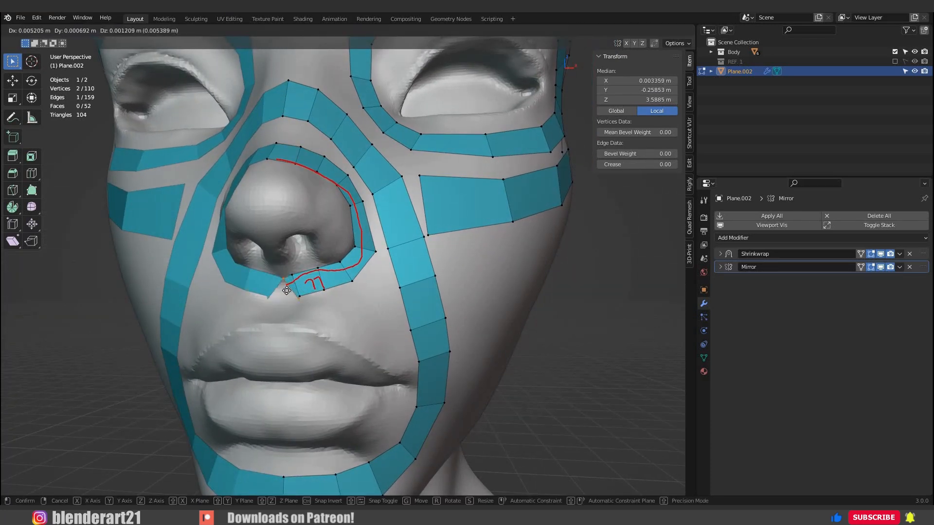
{"action": "left_click", "coordinate": [297, 284]}
{"action": "key", "text": "g"}
{"action": "left_click", "coordinate": [299, 280]}
Adjust the upper and lower vertices of the strip beneath the nostril to even out its face widths.
{"action": "left_click", "coordinate": [293, 275]}
{"action": "key", "text": "g"}
{"action": "left_click", "coordinate": [300, 274]}
{"action": "left_click", "coordinate": [301, 295]}
{"action": "key", "text": "g"}
{"action": "left_click", "coordinate": [310, 292]}
{"action": "left_click", "coordinate": [320, 269]}
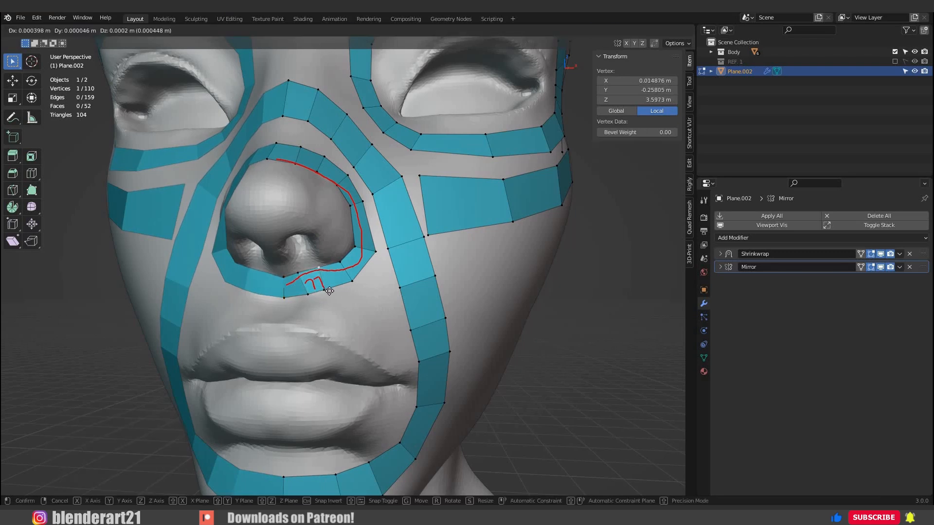
{"action": "left_click", "coordinate": [332, 287]}
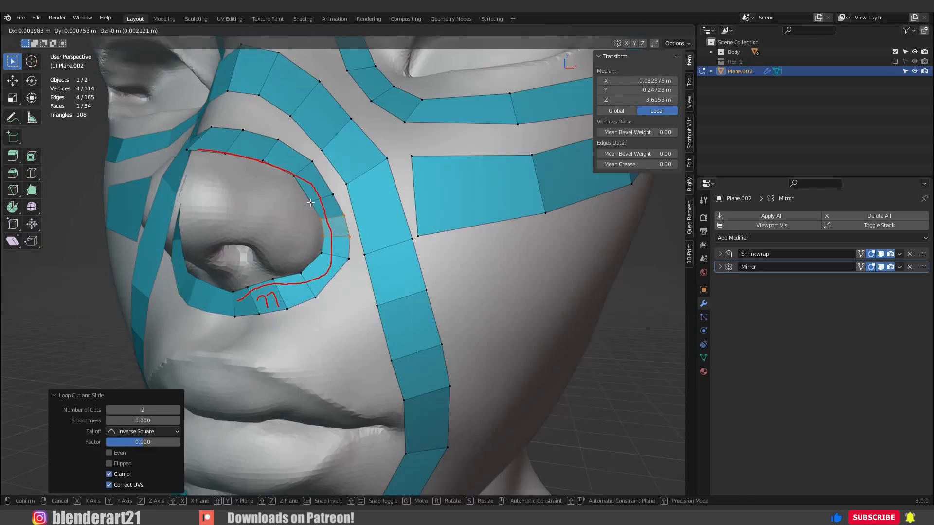
Reposition the inner and outer vertices of the nose strip beside the nostril wing to give it an even width.
{"action": "left_click", "coordinate": [313, 200]}
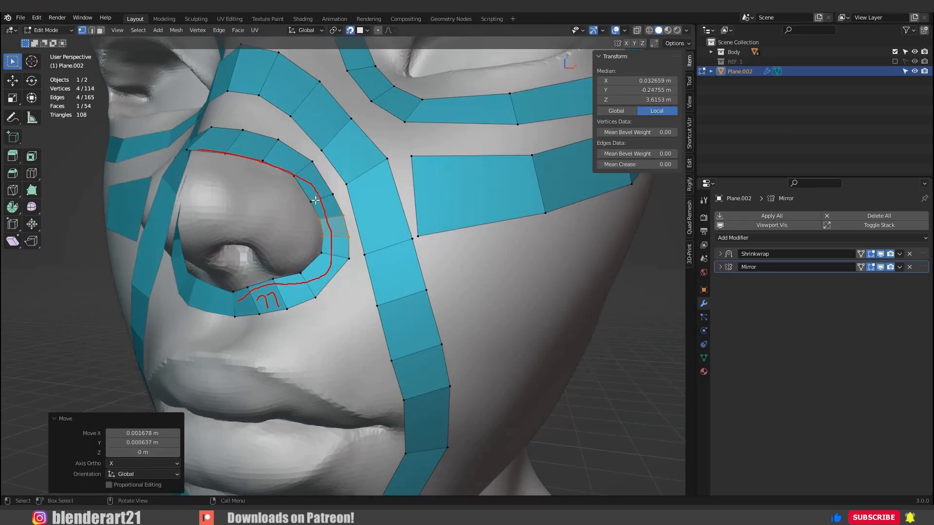
{"action": "left_click", "coordinate": [315, 200]}
{"action": "key", "text": "g"}
{"action": "left_click", "coordinate": [337, 192]}
{"action": "left_click", "coordinate": [337, 193]}
{"action": "key", "text": "g"}
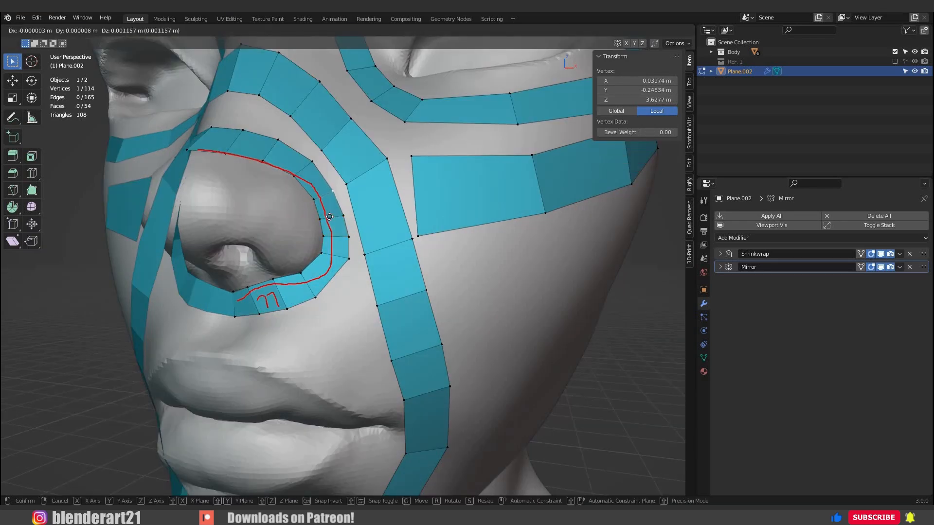
{"action": "left_click", "coordinate": [329, 217]}
{"action": "left_click", "coordinate": [344, 235]}
{"action": "key", "text": "g"}
{"action": "left_click", "coordinate": [337, 239]}
Pull the outer vertices around the nostril's lower corner and underside inward to narrow the strip.
{"action": "left_click", "coordinate": [349, 263]}
{"action": "key", "text": "g"}
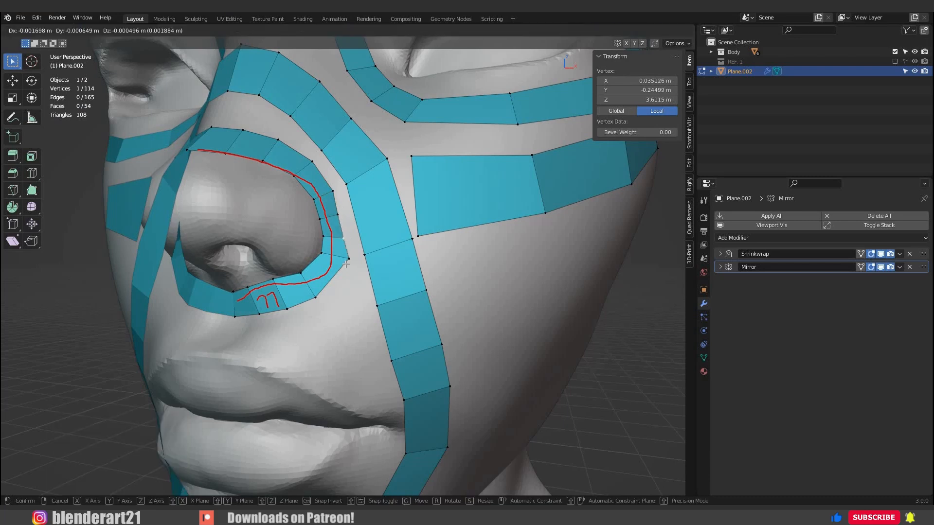
{"action": "left_click", "coordinate": [345, 263]}
{"action": "left_click", "coordinate": [327, 267]}
{"action": "key", "text": "g"}
{"action": "left_click", "coordinate": [311, 291]}
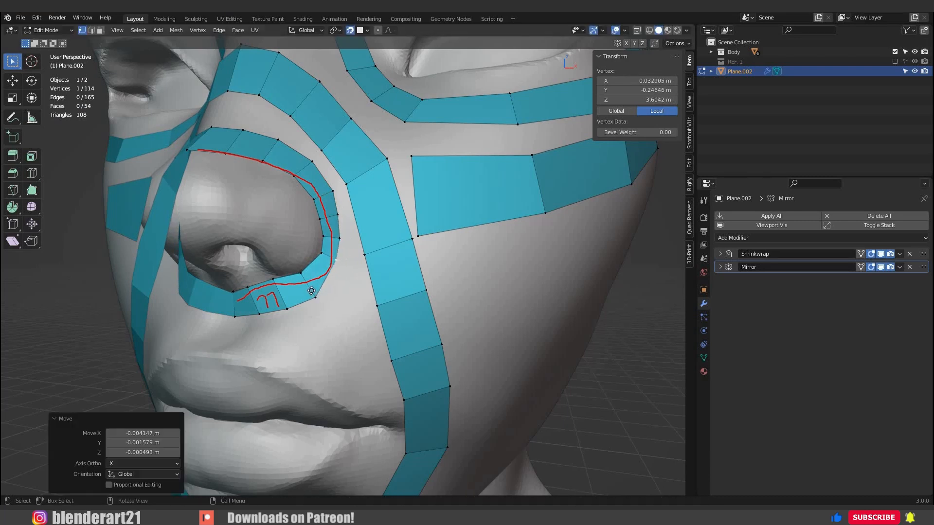
{"action": "key", "text": "g"}
{"action": "left_click", "coordinate": [280, 312]}
{"action": "key", "text": "g"}
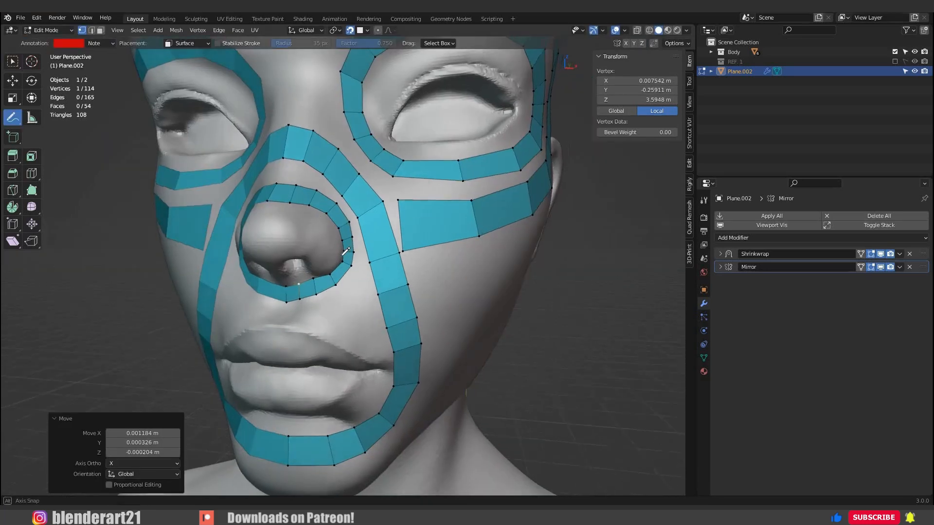
Annotate a red guide from the nostril's outer corner around the mouth corner to the middle below the lower lip.
{"action": "middle_click_drag", "start_coordinate": [345, 252], "coordinate": [371, 292]}
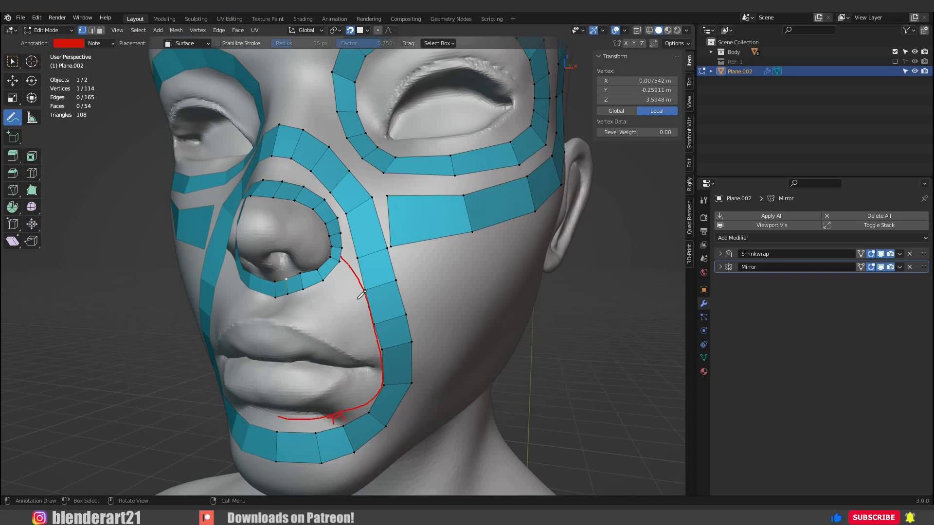
{"action": "middle_click_drag", "start_coordinate": [358, 299], "coordinate": [323, 292]}
{"action": "scroll", "coordinate": [323, 293], "scroll_direction": "down", "scroll_amount": 1}
{"action": "scroll", "coordinate": [323, 292], "scroll_direction": "up", "scroll_amount": 1}
{"action": "key", "text": "w"}
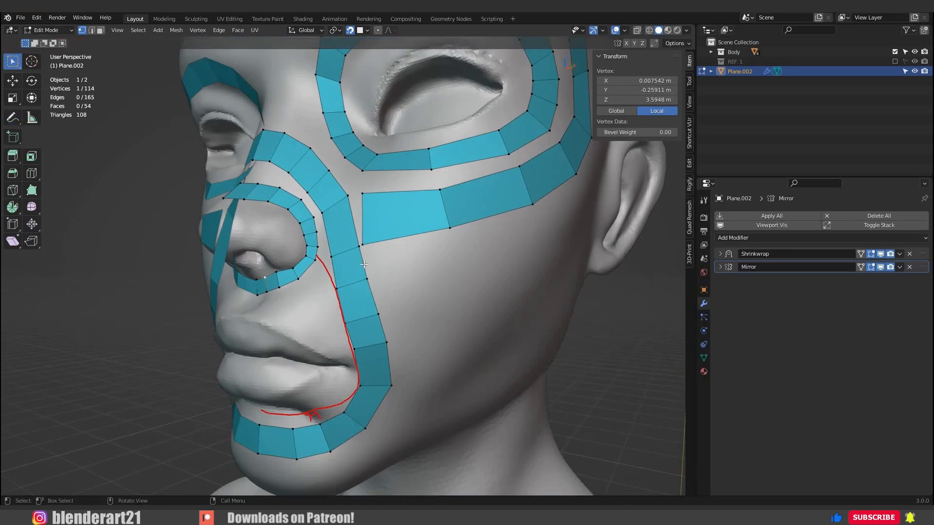
Move the nose-to-chin strip's edges beside the nostril outward onto the cheek, away from the red guide.
{"action": "left_click", "coordinate": [367, 265], "text": "shift"}
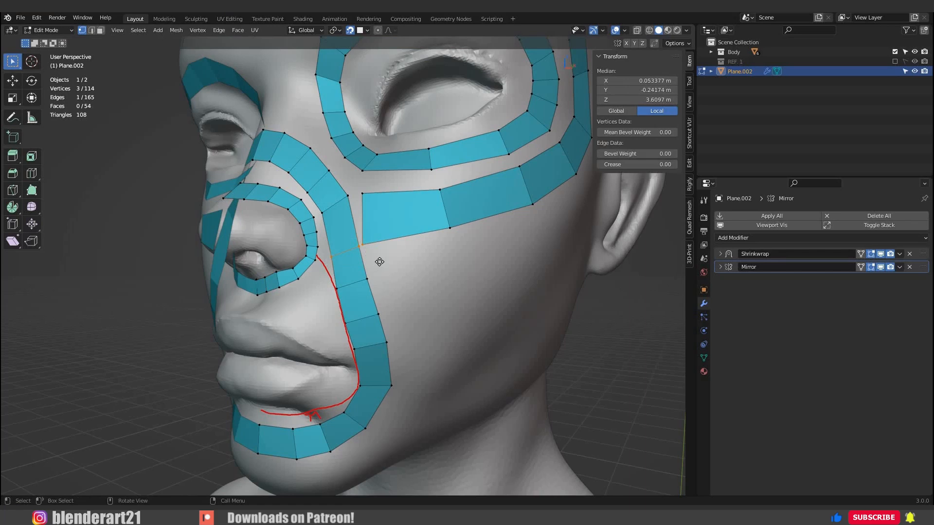
{"action": "key", "text": "g"}
{"action": "left_click", "coordinate": [387, 261]}
{"action": "left_click", "coordinate": [358, 291], "text": "alt"}
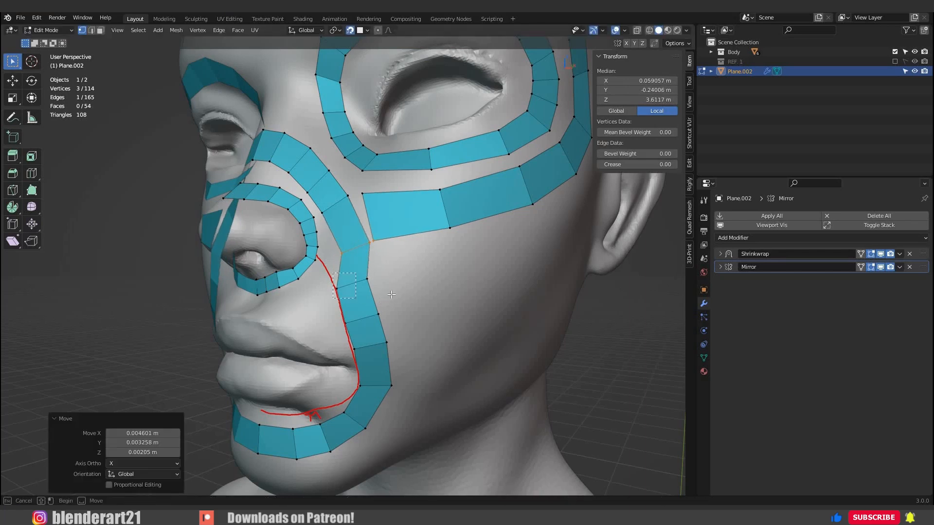
{"action": "key", "text": "g"}
{"action": "left_click", "coordinate": [404, 360]}
Shift the nose-to-chin strip's face beside the upper lip outward and adjust the vertices above it.
{"action": "left_click_drag", "start_coordinate": [417, 356], "coordinate": [338, 302]}
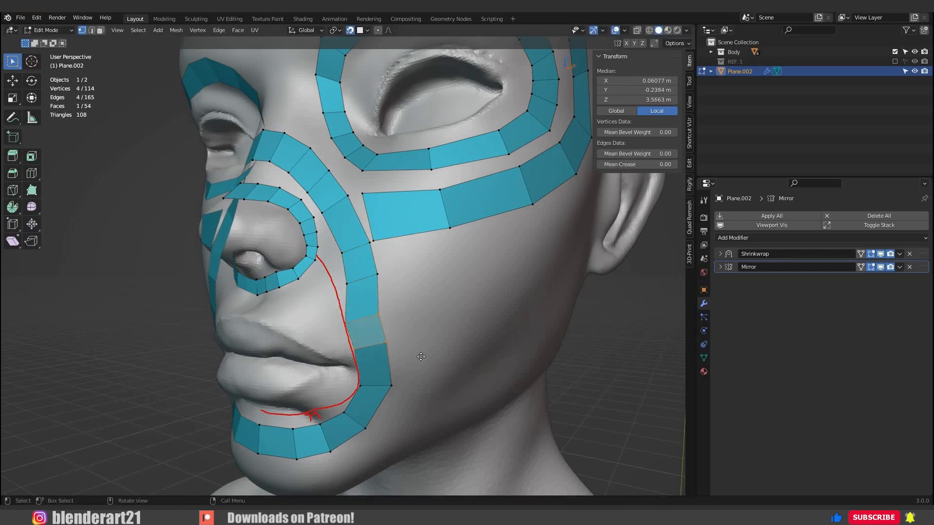
{"action": "key", "text": "g"}
{"action": "left_click", "coordinate": [376, 280]}
{"action": "left_click", "coordinate": [353, 282]}
{"action": "key", "text": "g"}
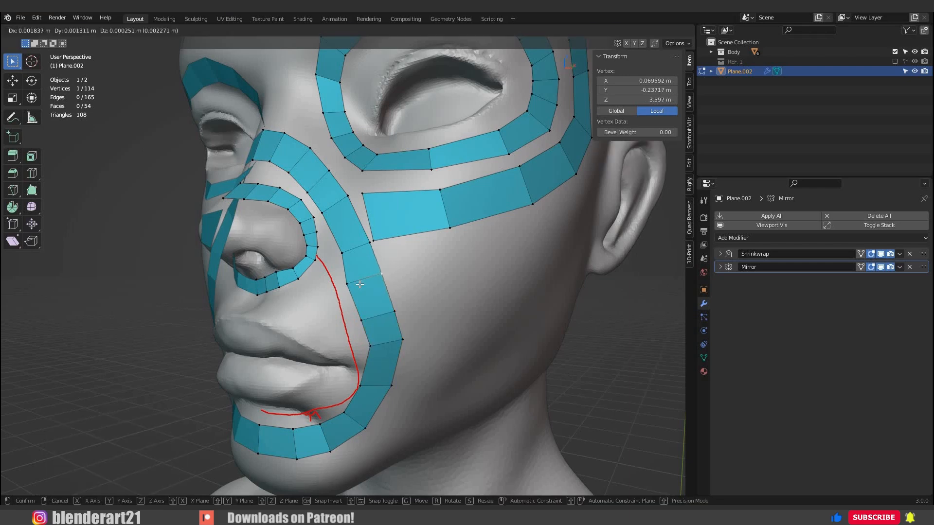
{"action": "left_click", "coordinate": [358, 283]}
{"action": "key", "text": "g"}
{"action": "right_click", "coordinate": [409, 342]}
Move the nose-to-chin strip's edges near the mouth corner outward to leave room for the mouth loop.
{"action": "middle_click_drag", "start_coordinate": [346, 274], "coordinate": [329, 188]}
{"action": "left_click_drag", "start_coordinate": [374, 258], "coordinate": [314, 233]}
{"action": "key", "text": "g"}
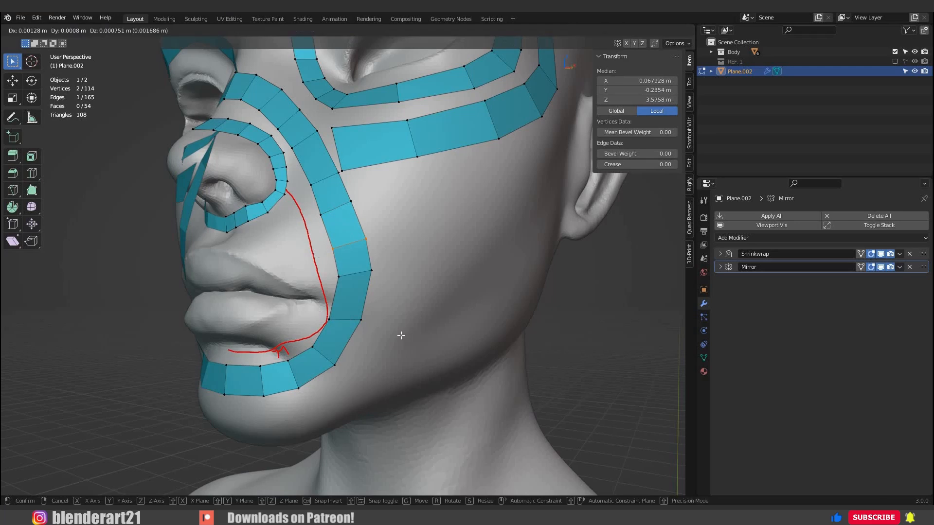
{"action": "left_click", "coordinate": [395, 335]}
{"action": "key", "text": "g"}
Move the strip's edges along the jaw and chin outward and down, away from the lower lip.
{"action": "left_click", "coordinate": [301, 337]}
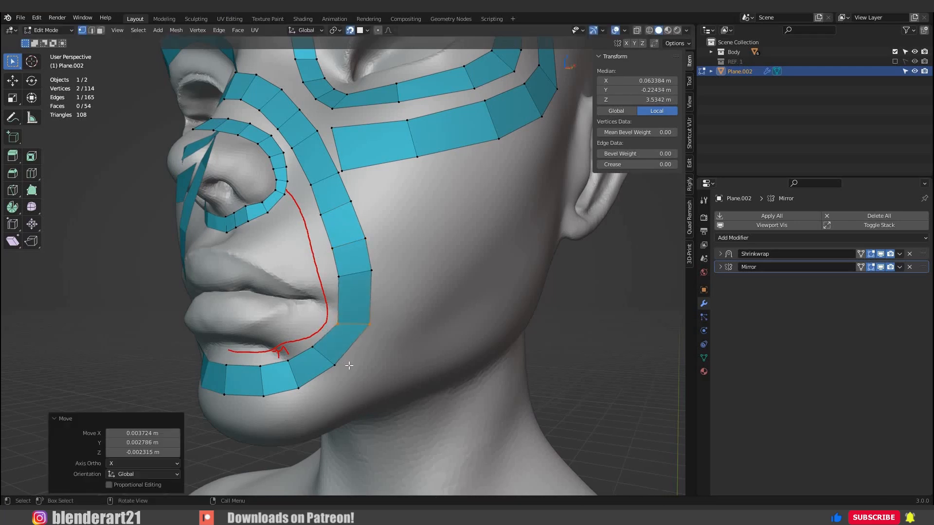
{"action": "key", "text": "g"}
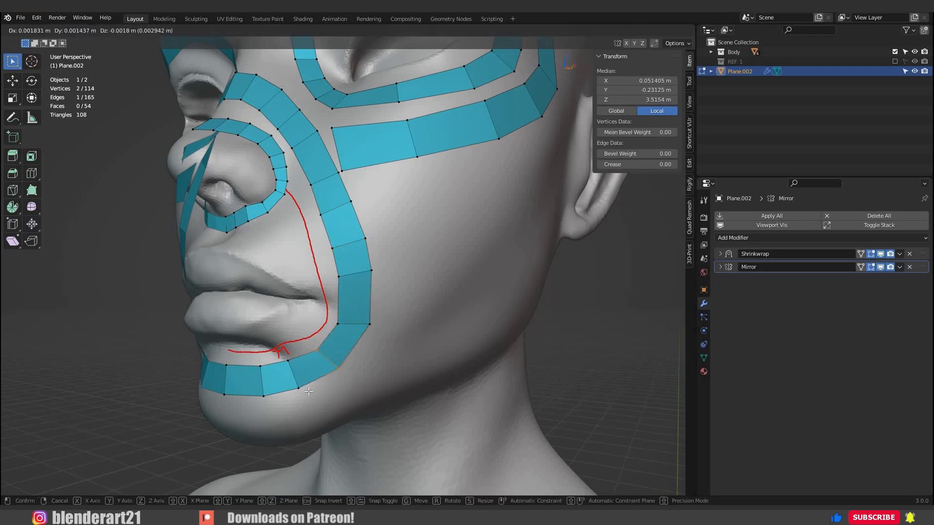
{"action": "left_click", "coordinate": [321, 408]}
{"action": "left_click_drag", "start_coordinate": [307, 349], "coordinate": [205, 352]}
{"action": "key", "text": "g"}
{"action": "left_click", "coordinate": [247, 411]}
{"action": "key", "text": "g"}
{"action": "left_click", "coordinate": [337, 337]}
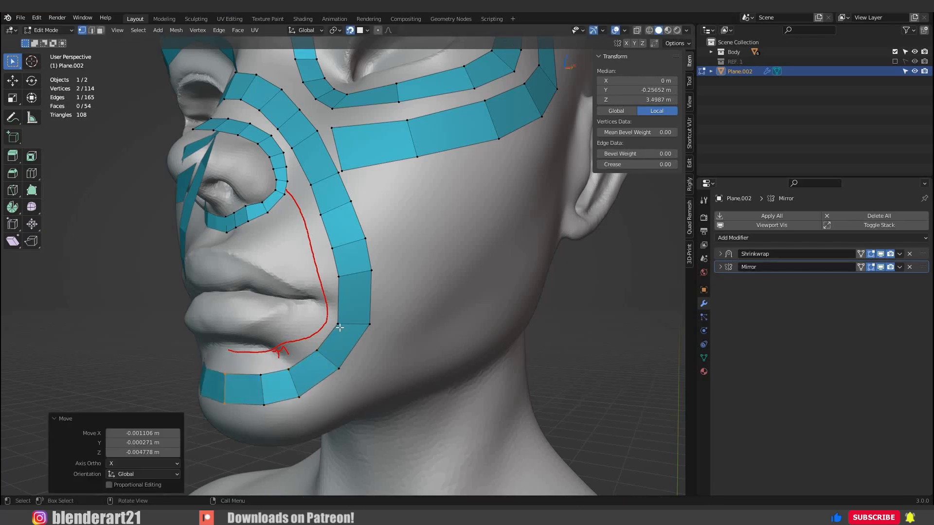
Adjust the inner vertices of the nose-to-chin strip beside the mouth corner to smooth its contour.
{"action": "left_click", "coordinate": [338, 323]}
{"action": "key", "text": "g"}
{"action": "left_click", "coordinate": [343, 287]}
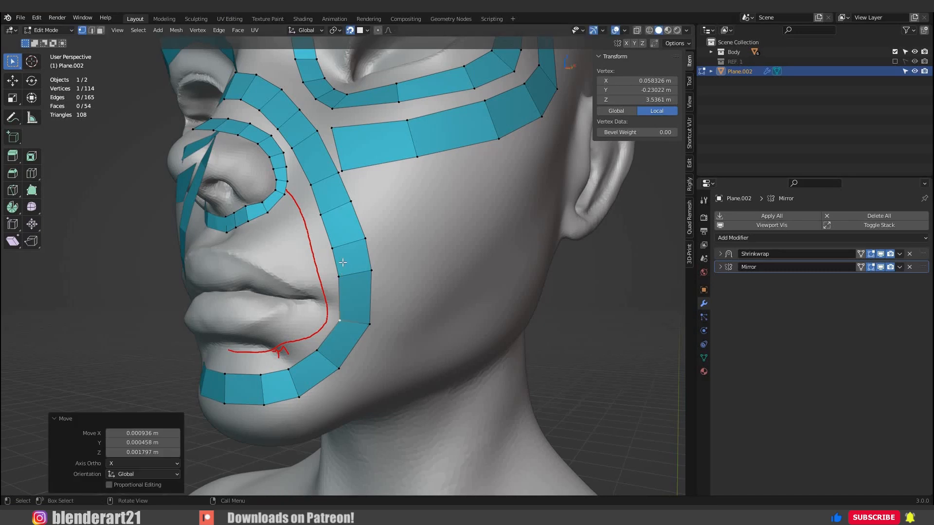
{"action": "left_click", "coordinate": [340, 278]}
{"action": "key", "text": "g"}
{"action": "left_click", "coordinate": [355, 334]}
Extrude five faces from the outer edge at the nostril's lower corner down along the guide to the mouth corner.
{"action": "mouse_move", "coordinate": [374, 344]}
{"action": "middle_mouse_down"}
{"action": "mouse_move", "coordinate": [402, 342]}
{"action": "mouse_move", "coordinate": [388, 341]}
{"action": "middle_mouse_up"}
{"action": "scroll", "coordinate": [290, 145], "scroll_direction": "up", "scroll_amount": 3}
{"action": "left_click", "coordinate": [288, 143]}
{"action": "left_click", "coordinate": [287, 164], "text": "shift"}
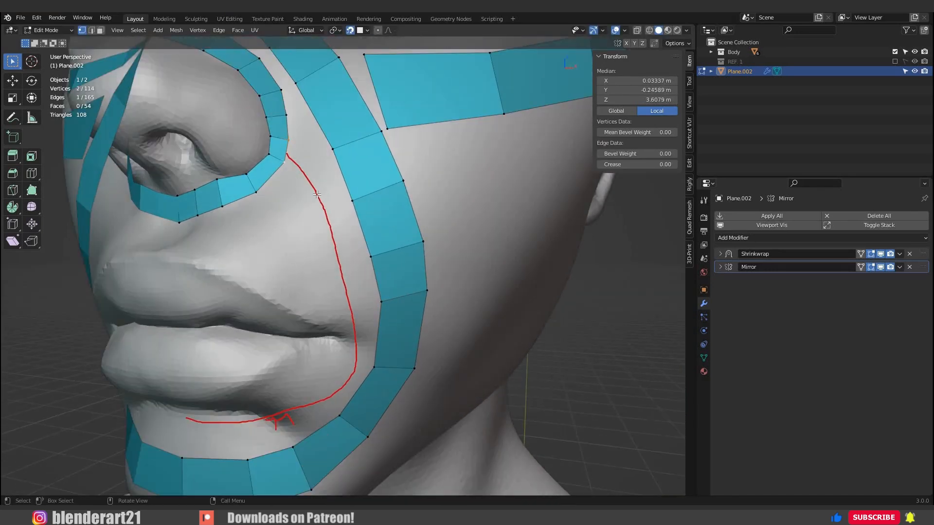
{"action": "middle_click_drag", "start_coordinate": [308, 190], "coordinate": [313, 190]}
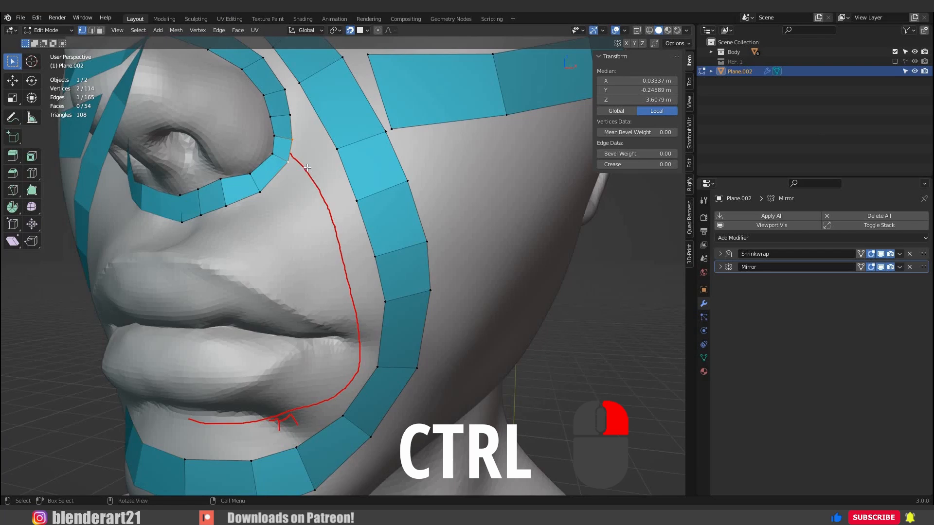
{"action": "right_click", "coordinate": [309, 169], "text": "ctrl"}
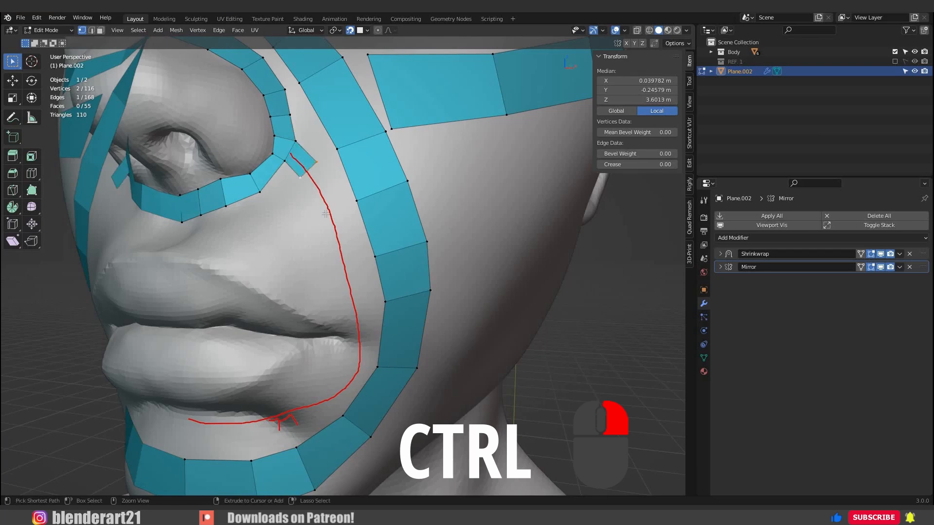
{"action": "right_click", "coordinate": [327, 217], "text": "ctrl"}
{"action": "right_click", "coordinate": [343, 264], "text": "ctrl"}
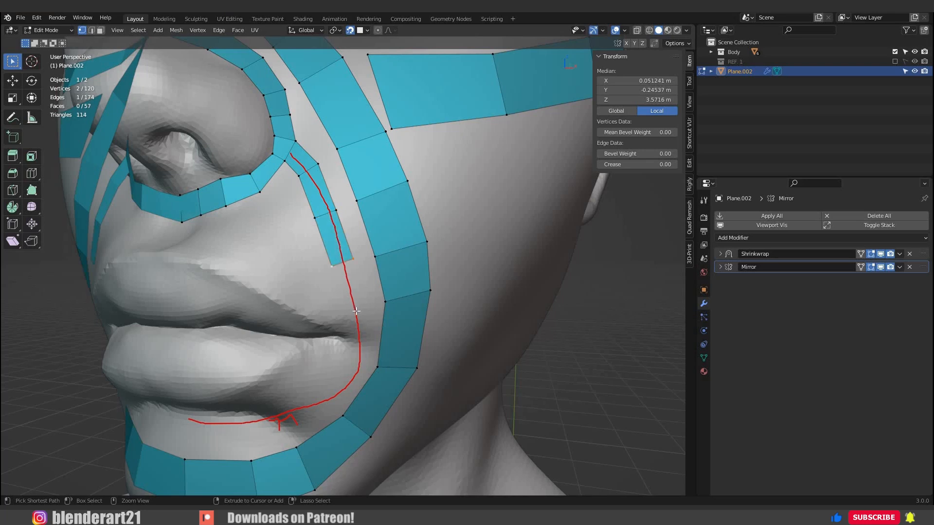
{"action": "right_click", "coordinate": [355, 311], "text": "ctrl"}
{"action": "right_click", "coordinate": [357, 359], "text": "ctrl"}
Extrude four more faces around the mouth corner and below the lower lip, and move the final edge onto the mirror line.
{"action": "middle_click_drag", "start_coordinate": [357, 360], "coordinate": [376, 250], "text": "shift"}
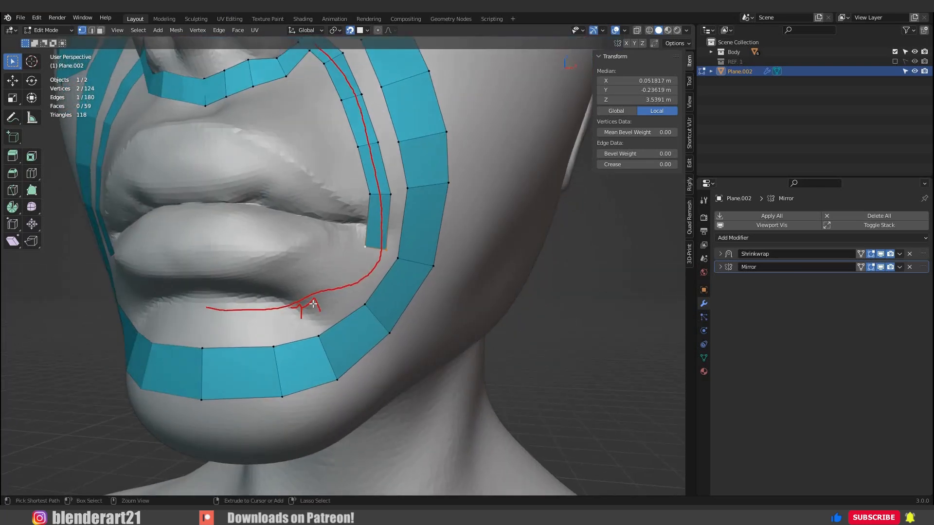
{"action": "right_click", "coordinate": [344, 283], "text": "ctrl"}
{"action": "right_click", "coordinate": [308, 304], "text": "ctrl"}
{"action": "right_click", "coordinate": [263, 315], "text": "ctrl"}
{"action": "right_click", "coordinate": [199, 315], "text": "ctrl"}
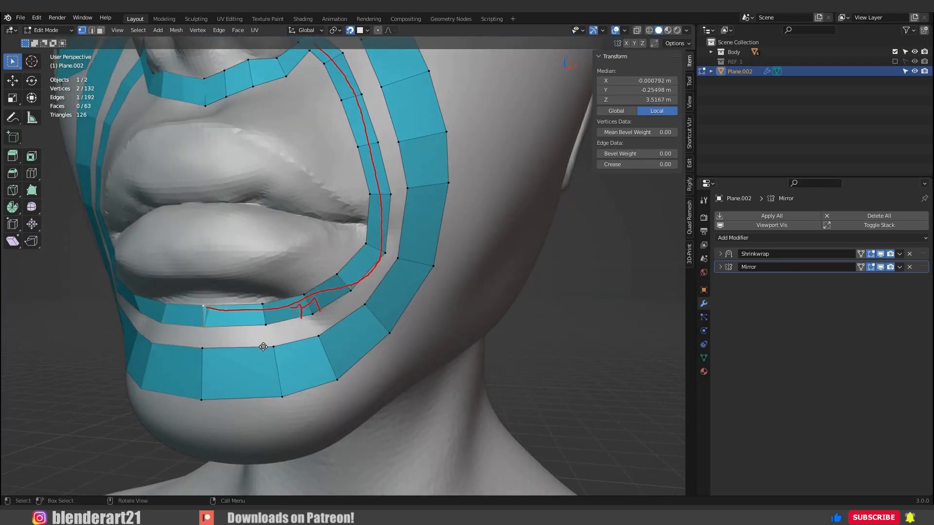
{"action": "key", "text": "g"}
{"action": "left_click", "coordinate": [265, 340]}
Clear the red guide annotations around the mouth and return to the selection tool.
{"action": "scroll", "coordinate": [269, 272], "scroll_direction": "down", "scroll_amount": 5}
{"action": "middle_click_drag", "start_coordinate": [268, 209], "coordinate": [274, 195]}
{"action": "scroll", "coordinate": [274, 190], "scroll_direction": "up", "scroll_amount": 3}
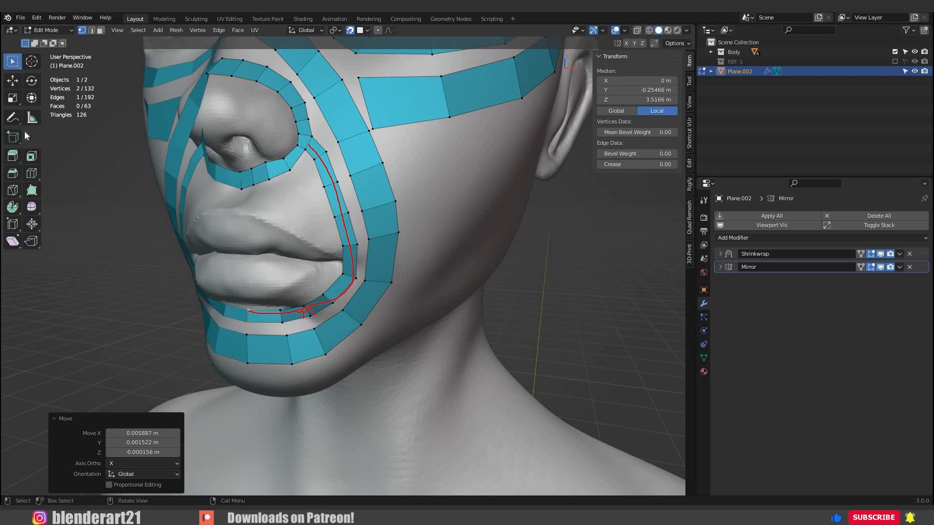
{"action": "left_click_drag", "start_coordinate": [321, 326], "coordinate": [326, 326]}
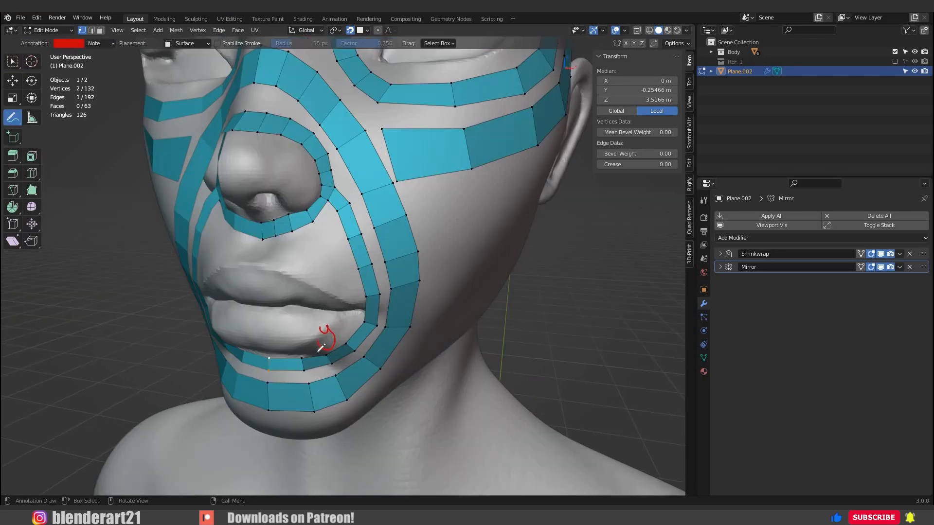
{"action": "key", "text": "ctrl+z"}
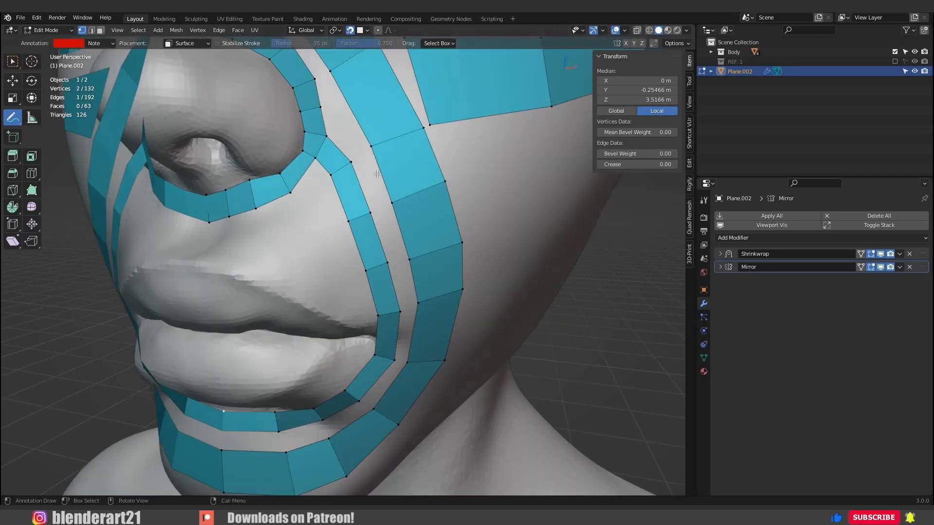
{"action": "key", "text": "w"}
{"action": "middle_click_drag", "start_coordinate": [377, 174], "coordinate": [378, 172]}
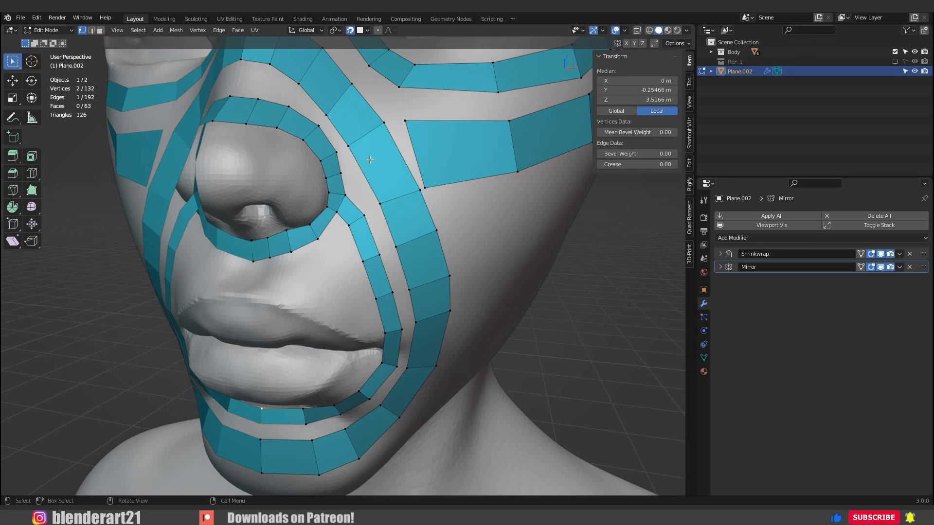
Fill a face bridging the nose strip beside the nostril to the nose-to-chin strip.
{"action": "scroll", "coordinate": [339, 200], "scroll_direction": "up", "scroll_amount": 3}
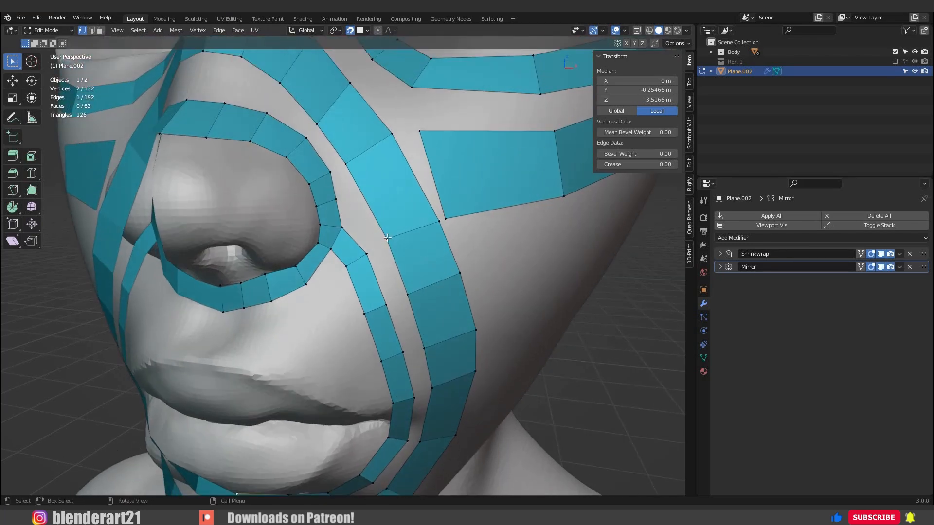
{"action": "left_click", "coordinate": [345, 164], "text": "shift"}
{"action": "left_click", "coordinate": [329, 172], "text": "shift"}
{"action": "key", "text": "f"}
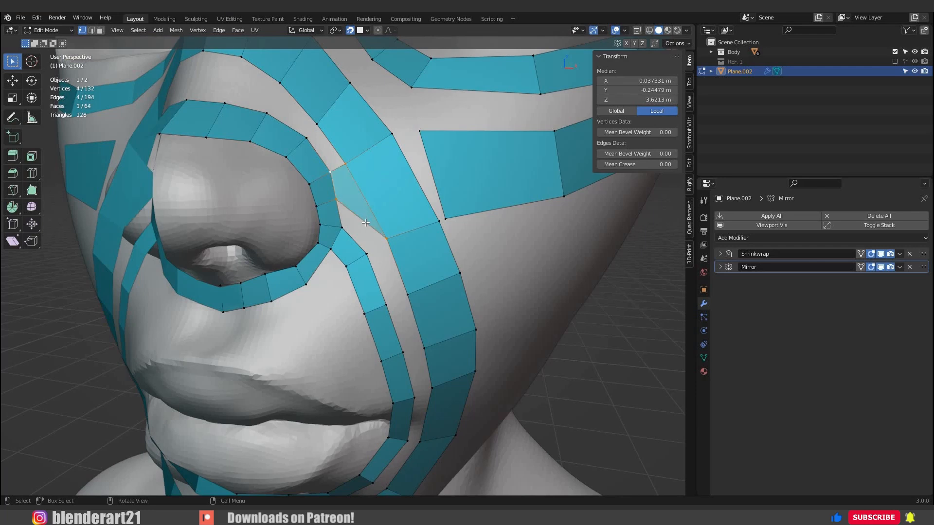
Fill the face below it, joining the nostril strip, the nose-to-chin strip and the start of the mouth loop.
{"action": "middle_click_drag", "start_coordinate": [339, 223], "coordinate": [339, 236]}
{"action": "scroll", "coordinate": [339, 236], "scroll_direction": "up", "scroll_amount": 2}
{"action": "left_click", "coordinate": [327, 206]}
{"action": "left_click", "coordinate": [334, 242], "text": "shift"}
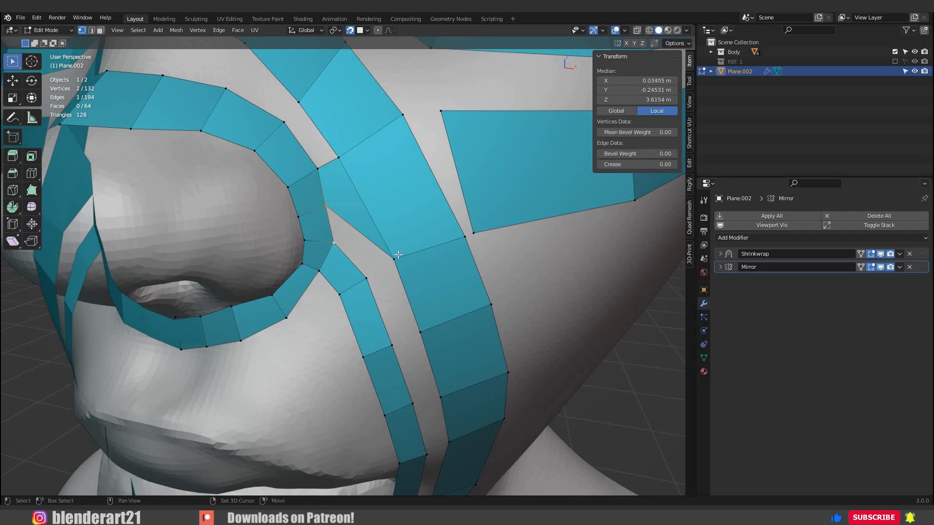
{"action": "left_click", "coordinate": [366, 278], "text": "shift"}
{"action": "key", "text": "f"}
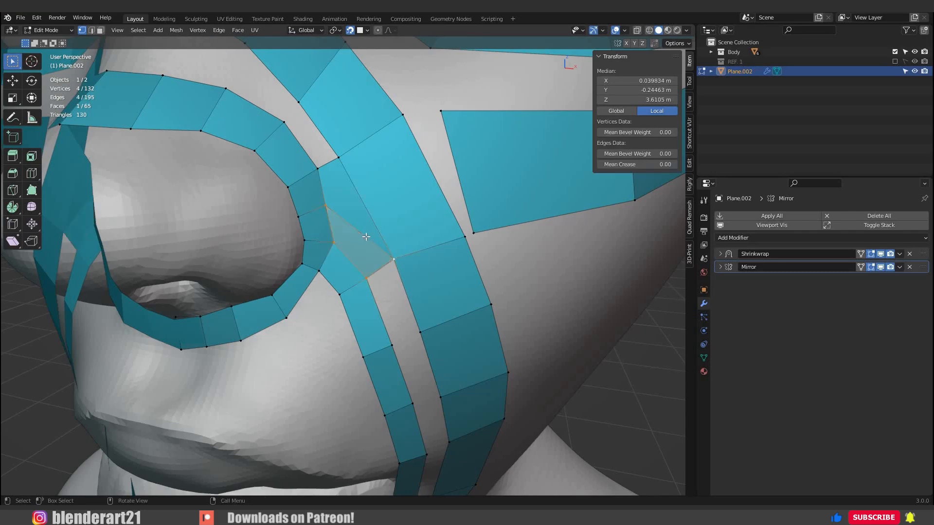
Fill the remaining gap between the nose tip strip and the nose bridge strip with four faces up to the mirror line.
{"action": "scroll", "coordinate": [362, 231], "scroll_direction": "down", "scroll_amount": 3}
{"action": "middle_click_drag", "start_coordinate": [376, 229], "coordinate": [371, 231]}
{"action": "scroll", "coordinate": [372, 231], "scroll_direction": "up", "scroll_amount": 3}
{"action": "scroll", "coordinate": [339, 197], "scroll_direction": "down", "scroll_amount": 3}
{"action": "scroll", "coordinate": [339, 199], "scroll_direction": "up", "scroll_amount": 3}
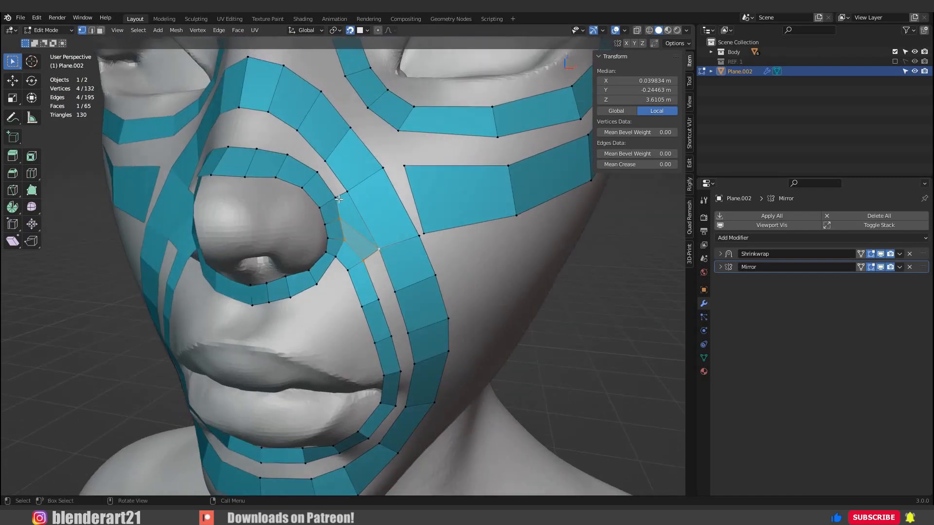
{"action": "left_click", "coordinate": [348, 193]}
{"action": "left_click", "coordinate": [336, 199], "text": "shift"}
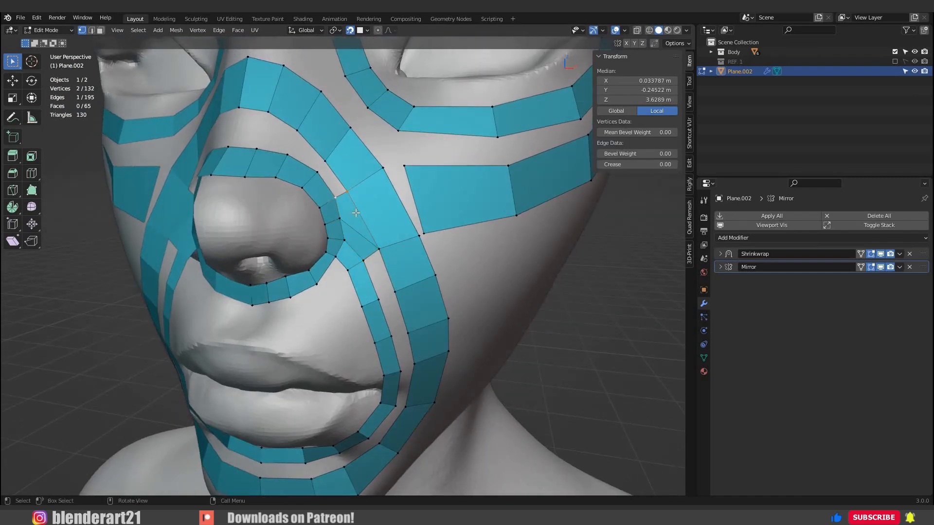
{"action": "key", "text": "f"}
{"action": "scroll", "coordinate": [356, 212], "scroll_direction": "down", "scroll_amount": 3}
{"action": "key", "text": "f"}
{"action": "key", "text": "f"}
{"action": "key", "text": "f"}
{"action": "scroll", "coordinate": [351, 202], "scroll_direction": "down", "scroll_amount": 2}
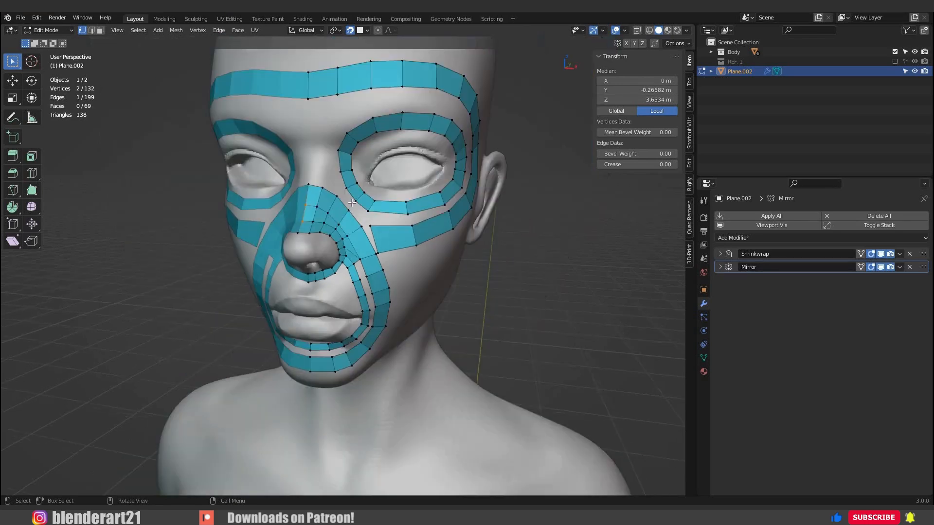
{"action": "middle_click_drag", "start_coordinate": [351, 202], "coordinate": [380, 237]}
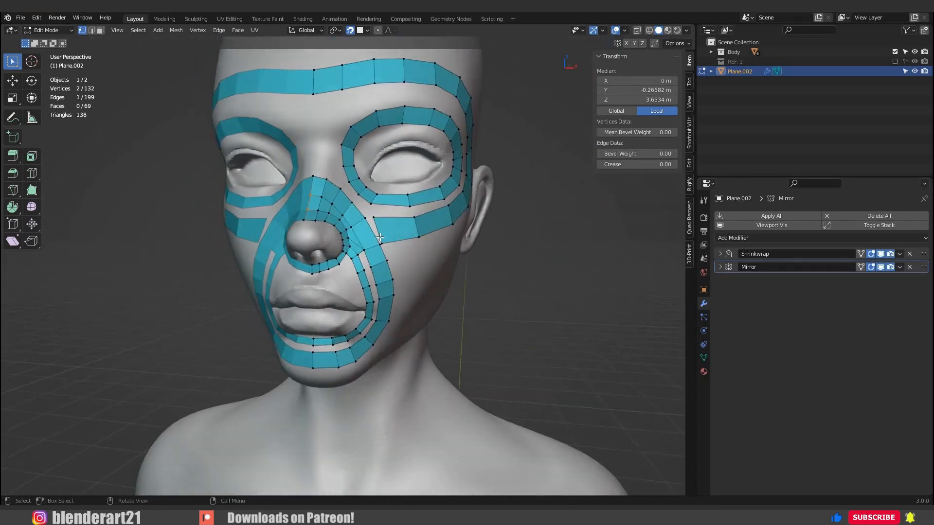
Merge the cheek strip's two inner end vertices at center with the adjacent outer vertices of the nose-to-chin strip.
{"action": "scroll", "coordinate": [380, 237], "scroll_direction": "up", "scroll_amount": 5}
{"action": "left_click", "coordinate": [402, 125]}
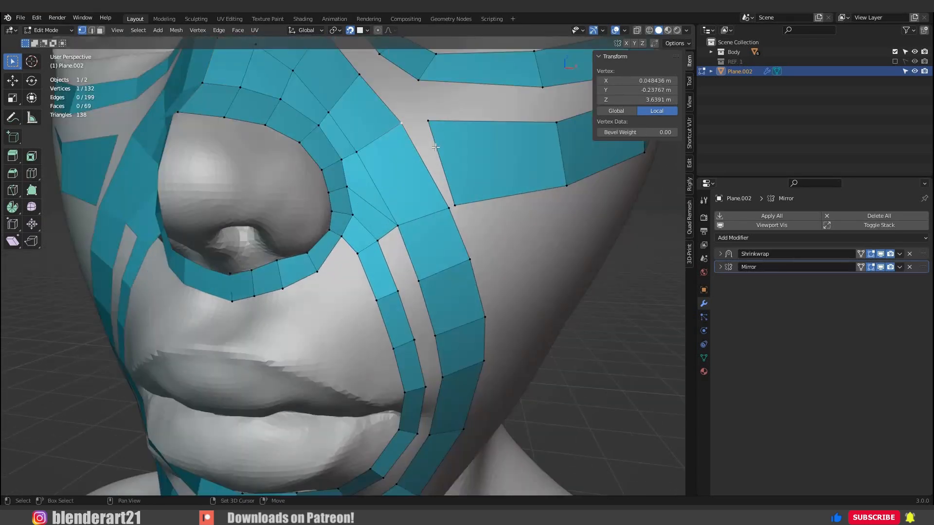
{"action": "left_click", "coordinate": [428, 122], "text": "shift"}
{"action": "key", "text": "m"}
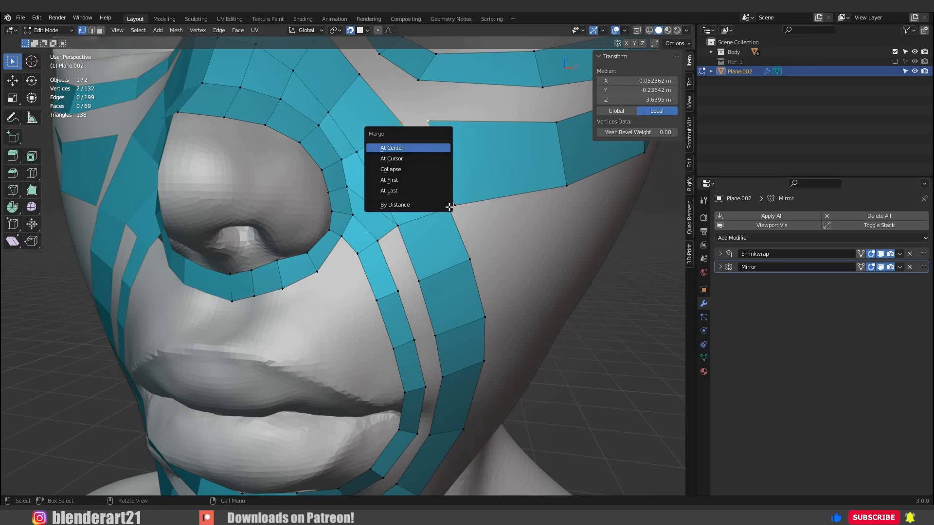
{"action": "key", "text": "Return"}
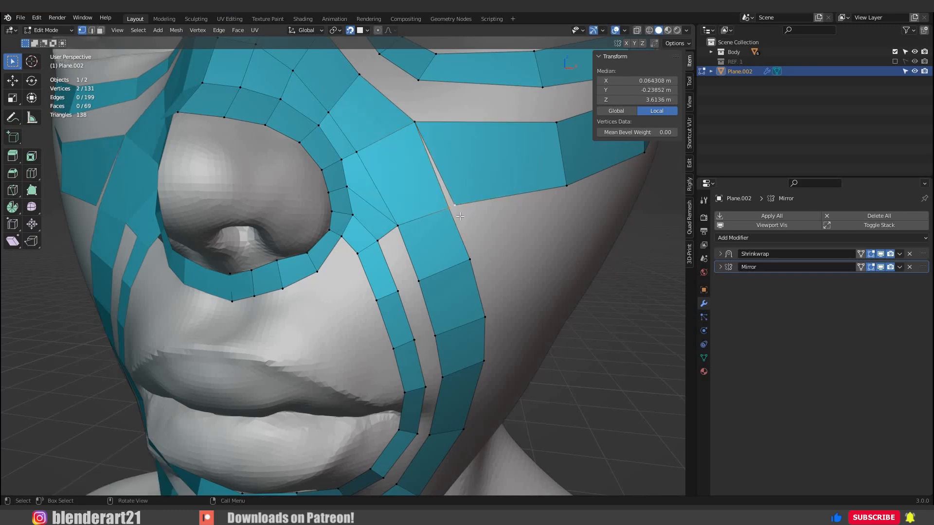
{"action": "key", "text": "m"}
{"action": "key", "text": "Return"}
{"action": "middle_click_drag", "start_coordinate": [418, 232], "coordinate": [393, 271], "text": "alt"}
{"action": "scroll", "coordinate": [396, 241], "scroll_direction": "up", "scroll_amount": 5}
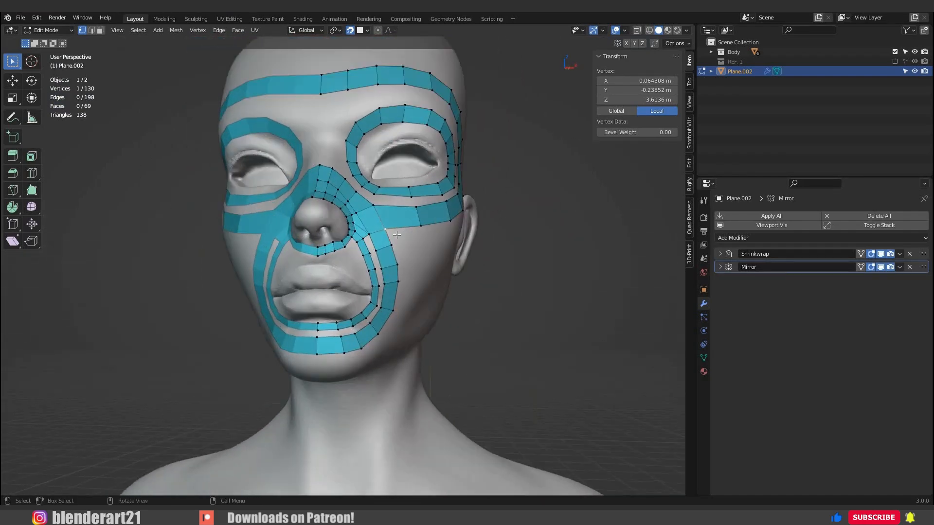
Fill the gap between the mouth loop and the nose-to-chin strip with faces down to the chin's mirror line, and save the file.
{"action": "scroll", "coordinate": [365, 216], "scroll_direction": "up", "scroll_amount": 2}
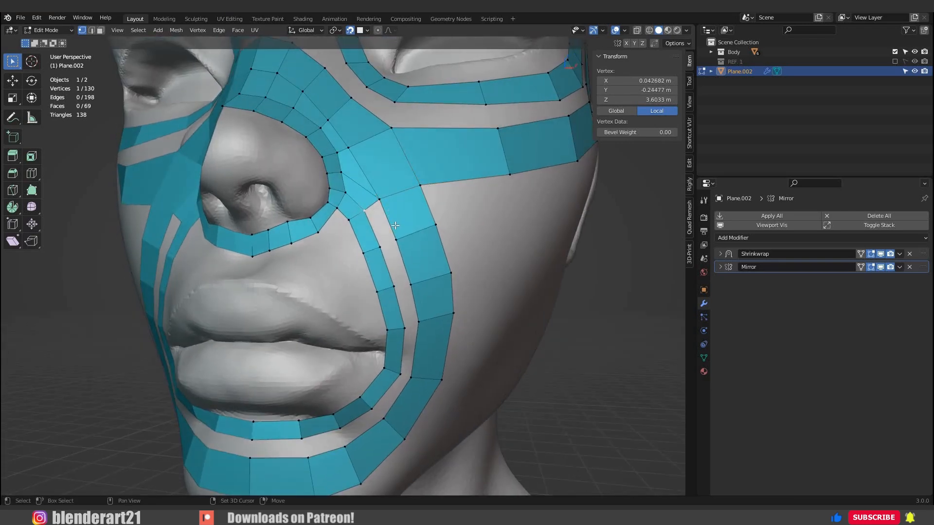
{"action": "left_click", "coordinate": [380, 199], "text": "shift"}
{"action": "key", "text": "f"}
{"action": "key", "text": "f"}
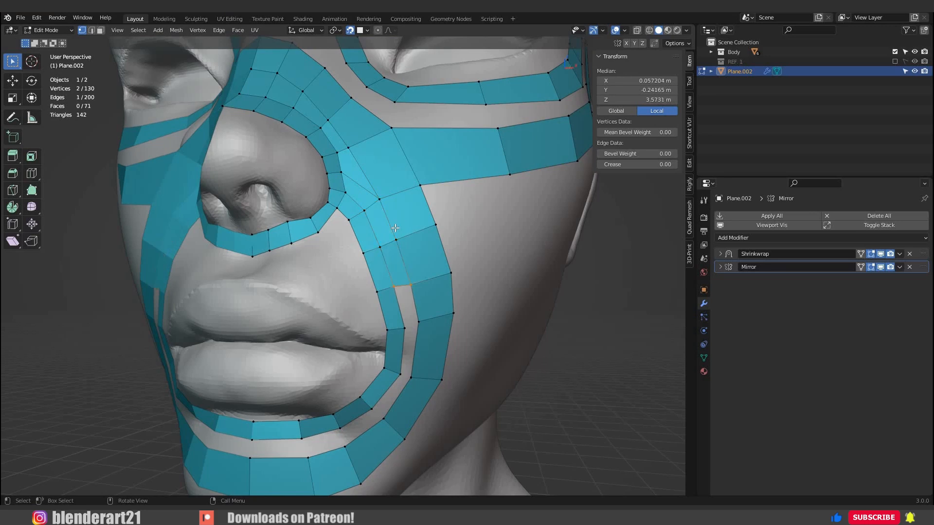
{"action": "key", "text": "f"}
{"action": "key", "text": "f"}
{"action": "key", "text": "f"}
{"action": "key", "text": "f"}
{"action": "key", "text": "f"}
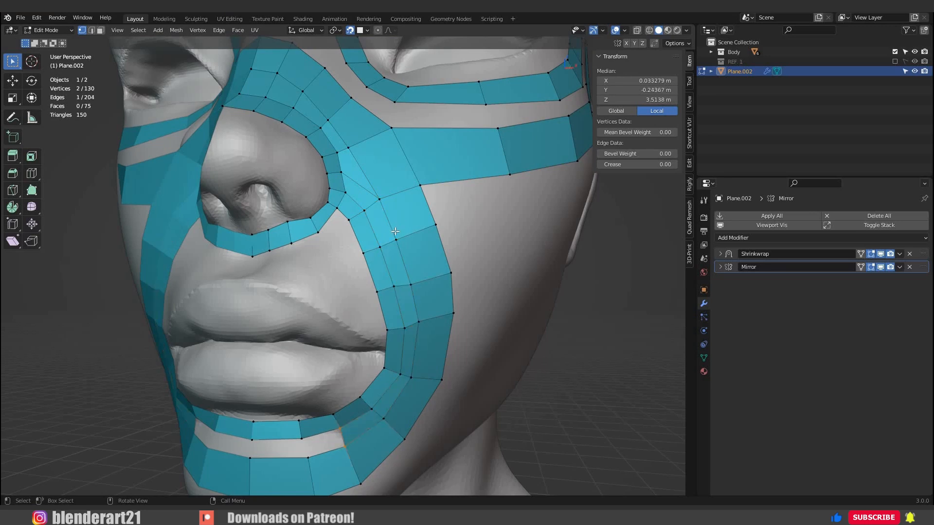
{"action": "key", "text": "f"}
{"action": "middle_click_drag", "start_coordinate": [486, 248], "coordinate": [327, 248]}
{"action": "key", "text": "ctrl+s"}
{"action": "scroll", "coordinate": [327, 248], "scroll_direction": "down", "scroll_amount": 5}
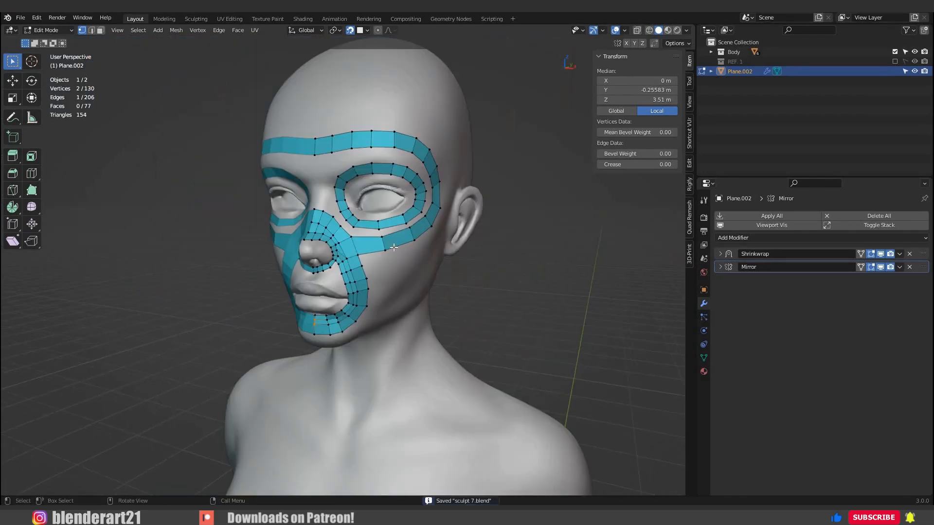
Duplicate a face of the nose loop and place it against the mirror line just above the upper lip.
{"action": "middle_click_drag", "start_coordinate": [414, 259], "coordinate": [339, 261]}
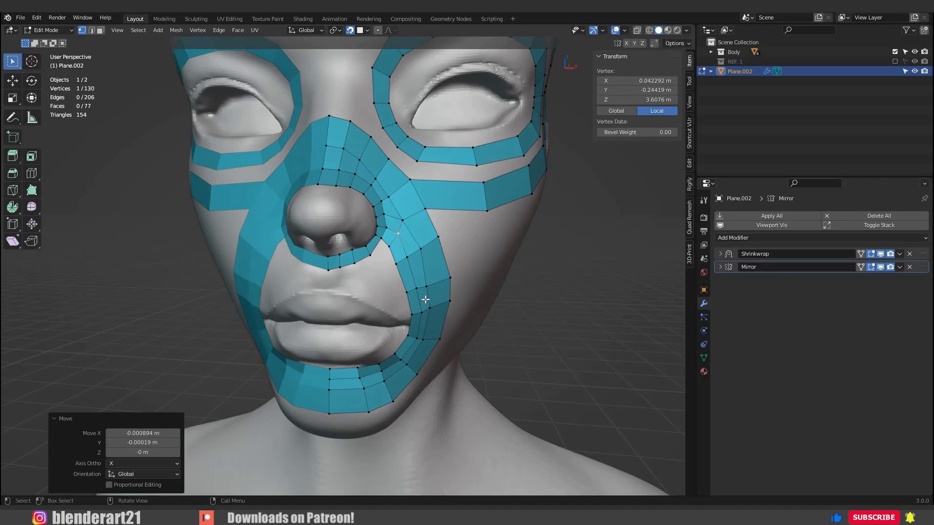
{"action": "scroll", "coordinate": [431, 290], "scroll_direction": "up", "scroll_amount": 1}
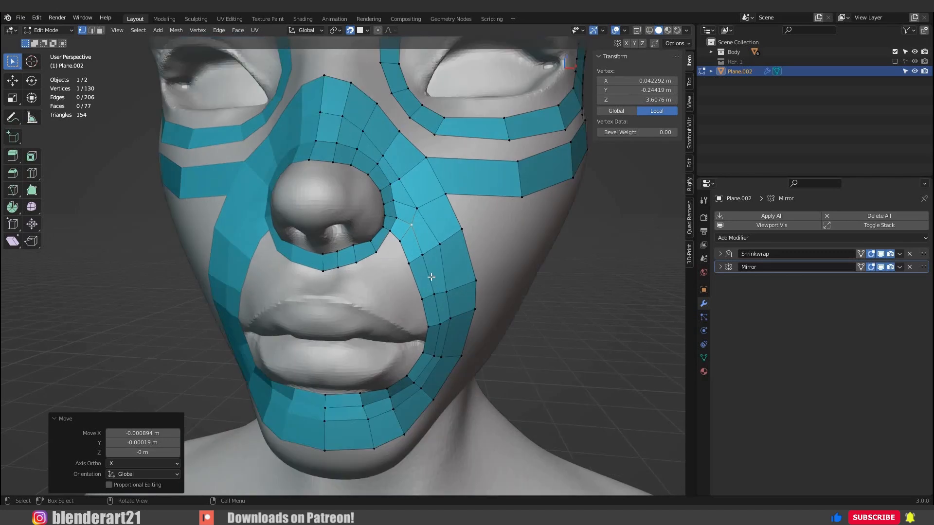
{"action": "scroll", "coordinate": [329, 237], "scroll_direction": "up", "scroll_amount": 1}
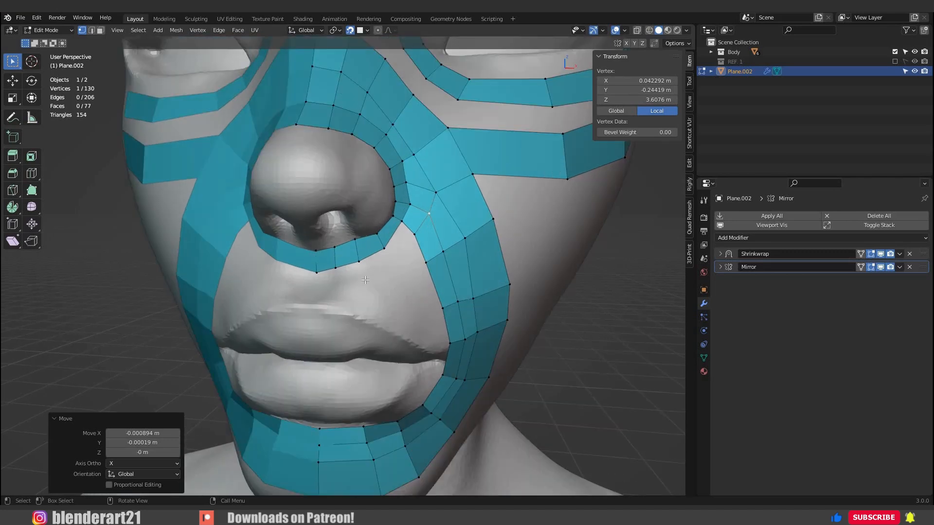
{"action": "left_click_drag", "start_coordinate": [365, 280], "coordinate": [326, 234]}
{"action": "key", "text": "shift+d"}
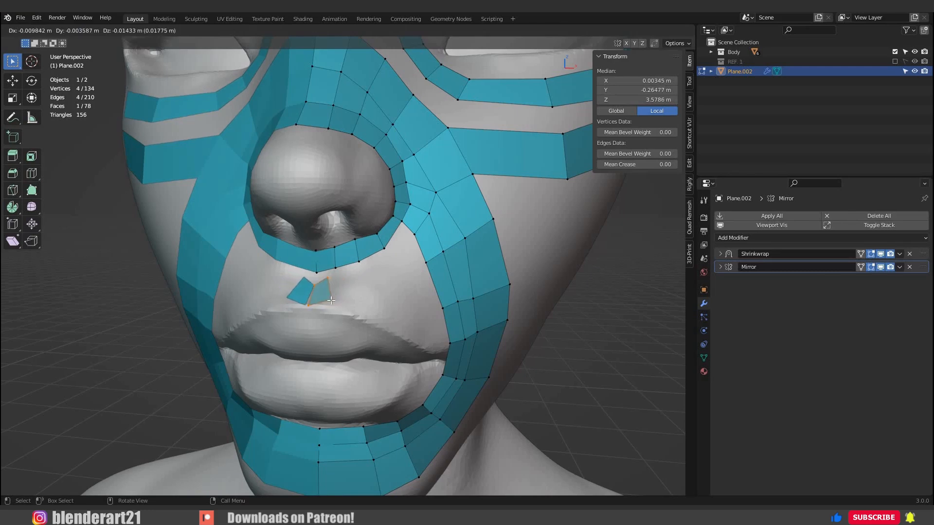
{"action": "left_click", "coordinate": [331, 300]}
{"action": "scroll", "coordinate": [385, 316], "scroll_direction": "up", "scroll_amount": 2}
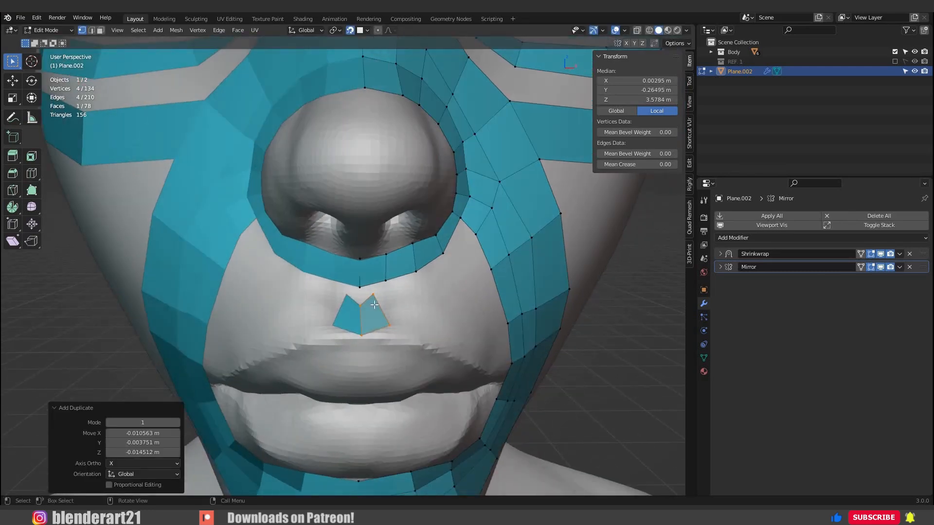
{"action": "key", "text": "KP_Decimal"}
{"action": "scroll", "coordinate": [348, 296], "scroll_direction": "down", "scroll_amount": 7}
{"action": "middle_click_drag", "start_coordinate": [348, 296], "coordinate": [354, 247]}
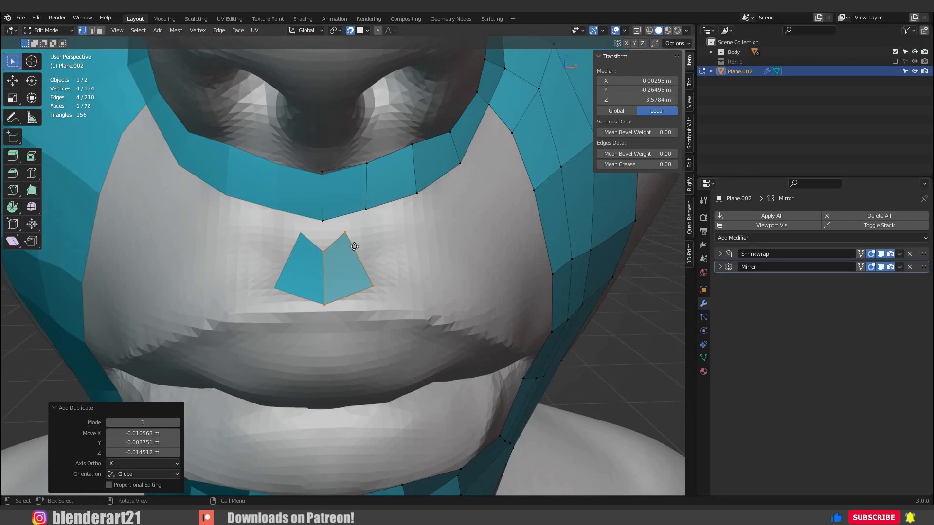
Move the duplicated face's outer vertices so it forms an upright quad above the centre of the upper lip.
{"action": "left_click", "coordinate": [351, 241]}
{"action": "key", "text": "g"}
{"action": "left_click", "coordinate": [361, 256]}
{"action": "left_click", "coordinate": [364, 286]}
{"action": "key", "text": "g"}
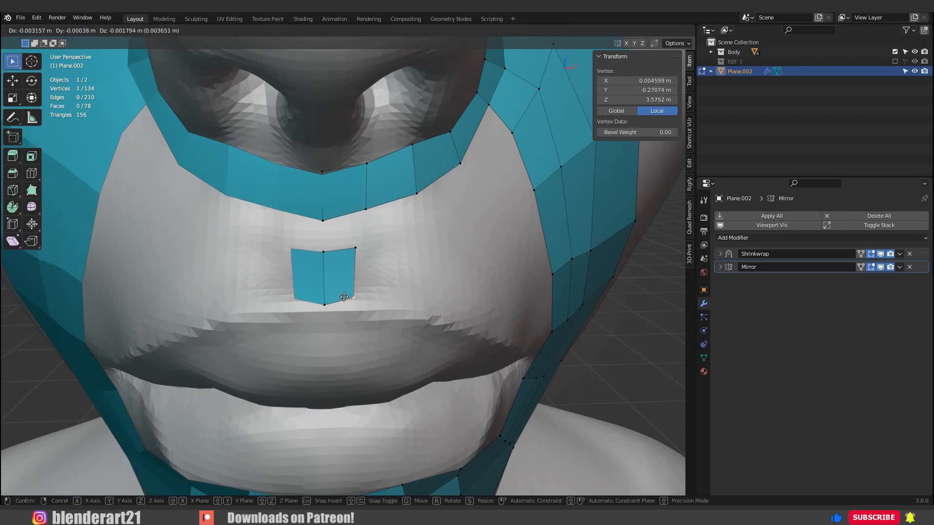
{"action": "left_click", "coordinate": [325, 303]}
{"action": "middle_click_drag", "start_coordinate": [325, 303], "coordinate": [317, 311]}
Extrude the quad's outer edge sideways above the upper lip and rotate the new edge.
{"action": "left_click", "coordinate": [347, 259], "text": "shift"}
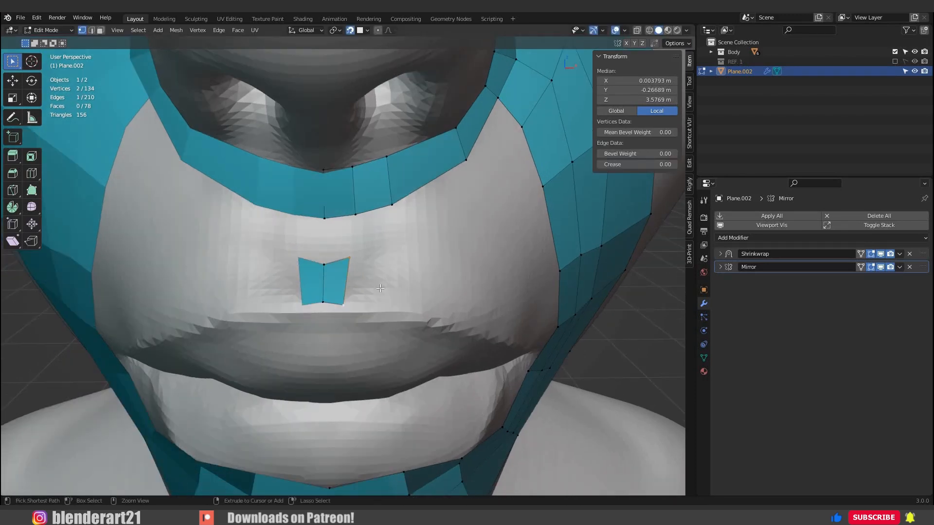
{"action": "right_click", "coordinate": [369, 285], "text": "ctrl"}
{"action": "key", "text": "r"}
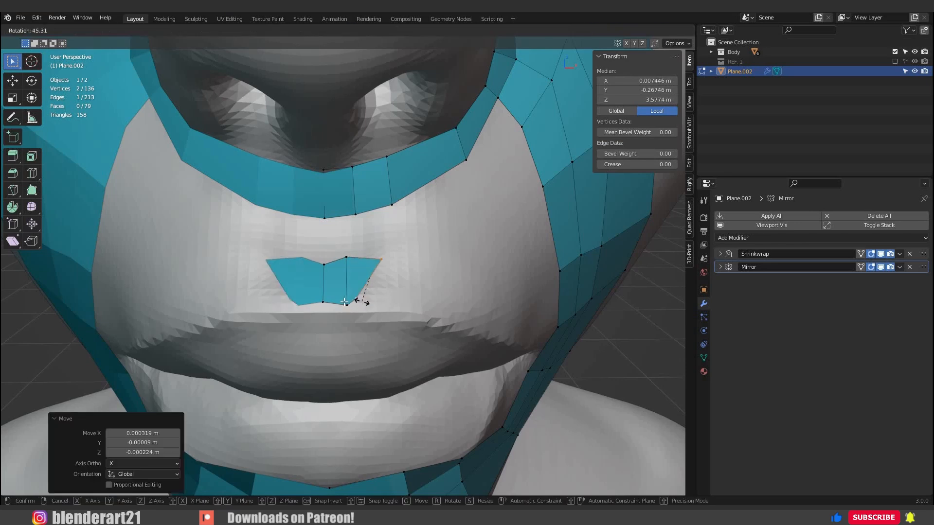
{"action": "left_click", "coordinate": [368, 301]}
Adjust the vertices of the two small faces so they narrow towards the upper lip's edge.
{"action": "left_click", "coordinate": [346, 305]}
{"action": "key", "text": "g"}
{"action": "left_click", "coordinate": [334, 303]}
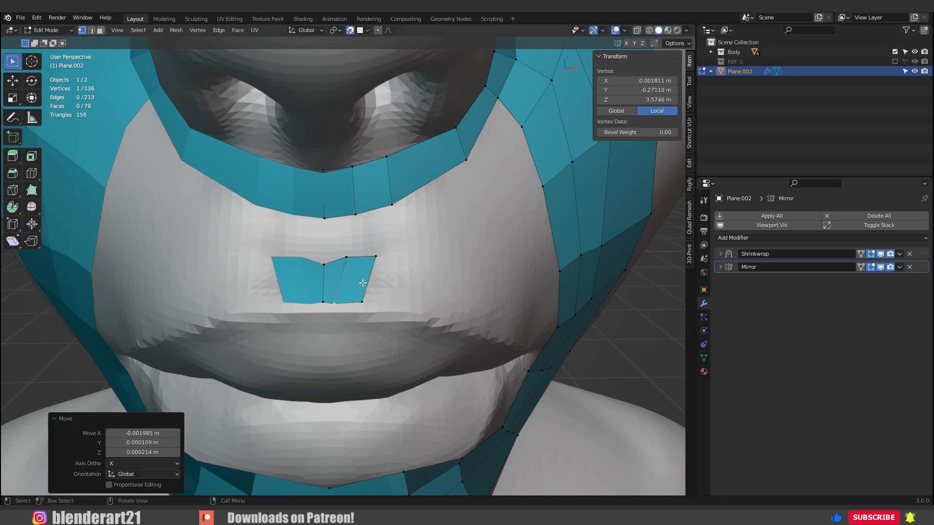
{"action": "left_click", "coordinate": [346, 258]}
{"action": "key", "text": "g"}
{"action": "left_click", "coordinate": [353, 289]}
{"action": "left_click", "coordinate": [363, 300]}
{"action": "key", "text": "g"}
{"action": "left_click", "coordinate": [377, 253]}
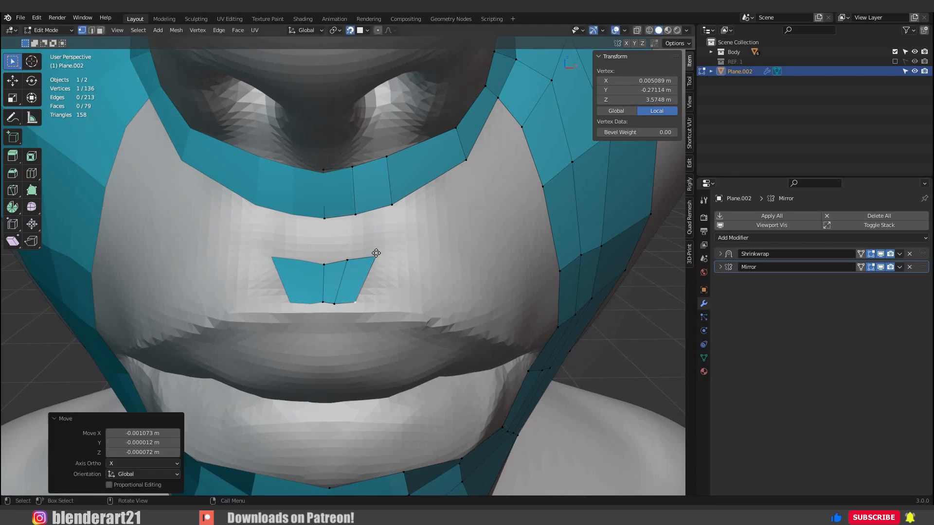
{"action": "left_click", "coordinate": [376, 254]}
{"action": "key", "text": "g"}
{"action": "left_click", "coordinate": [343, 232]}
Extrude the strip's outer edge another face along the upper lip and rotate its end to follow the lip.
{"action": "middle_click_drag", "start_coordinate": [343, 233], "coordinate": [317, 263]}
{"action": "left_click", "coordinate": [352, 298], "text": "shift"}
{"action": "right_click", "coordinate": [342, 274], "text": "ctrl"}
{"action": "key", "text": "g"}
{"action": "left_click", "coordinate": [364, 272]}
{"action": "key", "text": "r"}
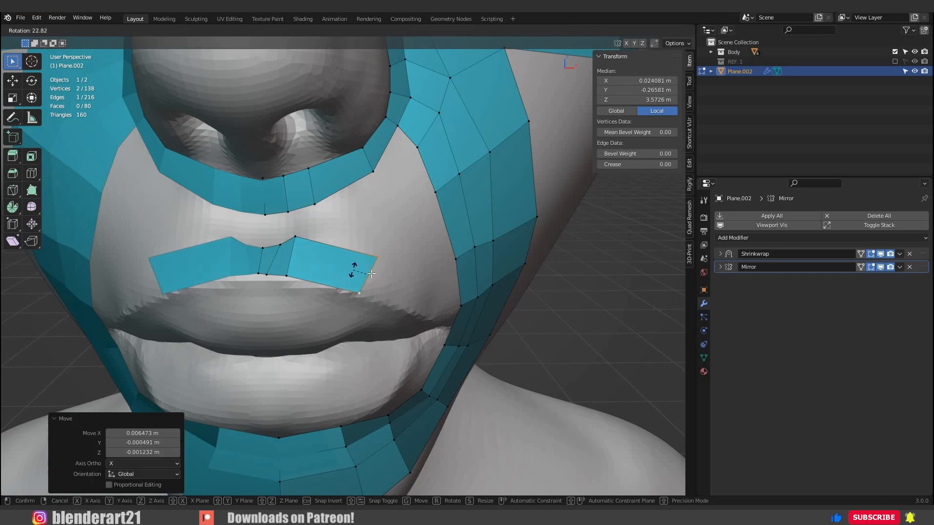
{"action": "left_click", "coordinate": [354, 265]}
Extend the strip with extruded faces around the mouth corner and along the lower lip to the mirror line.
{"action": "middle_click_drag", "start_coordinate": [415, 294], "coordinate": [351, 275]}
{"action": "right_click", "coordinate": [404, 292], "text": "ctrl"}
{"action": "right_click", "coordinate": [349, 249], "text": "ctrl"}
{"action": "right_click", "coordinate": [383, 281], "text": "ctrl"}
{"action": "right_click", "coordinate": [371, 310], "text": "ctrl"}
{"action": "right_click", "coordinate": [337, 325], "text": "ctrl"}
{"action": "middle_click_drag", "start_coordinate": [339, 330], "coordinate": [337, 308]}
{"action": "right_click", "coordinate": [316, 305], "text": "ctrl"}
{"action": "right_click", "coordinate": [272, 295], "text": "ctrl"}
{"action": "right_click", "coordinate": [234, 294], "text": "ctrl"}
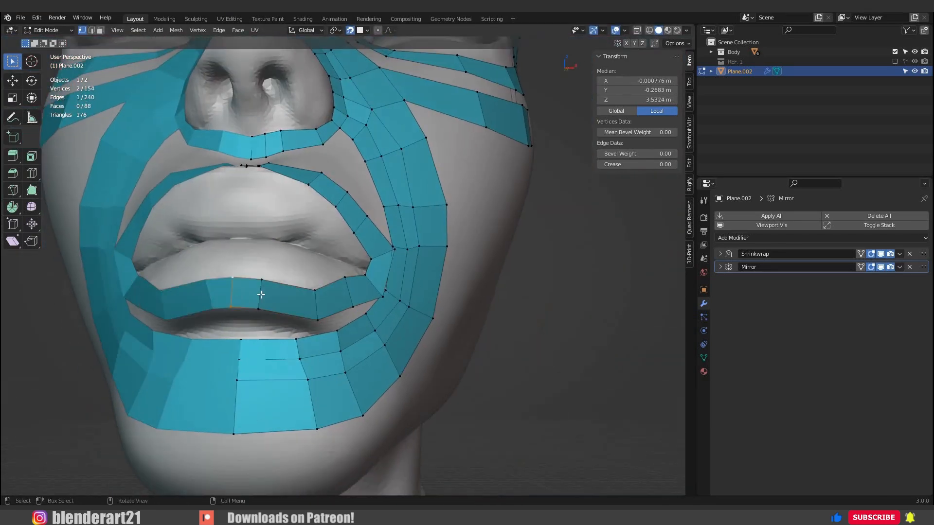
Reposition the vertices of the lower lip strip to even out its faces along the lip's edge.
{"action": "left_click", "coordinate": [316, 310]}
{"action": "key", "text": "g"}
{"action": "left_click", "coordinate": [331, 304]}
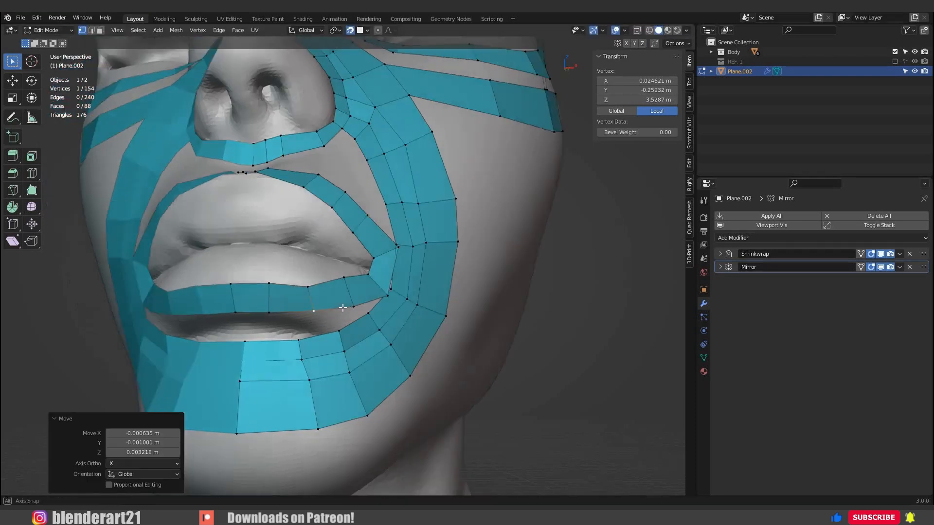
{"action": "middle_click_drag", "start_coordinate": [331, 305], "coordinate": [356, 303]}
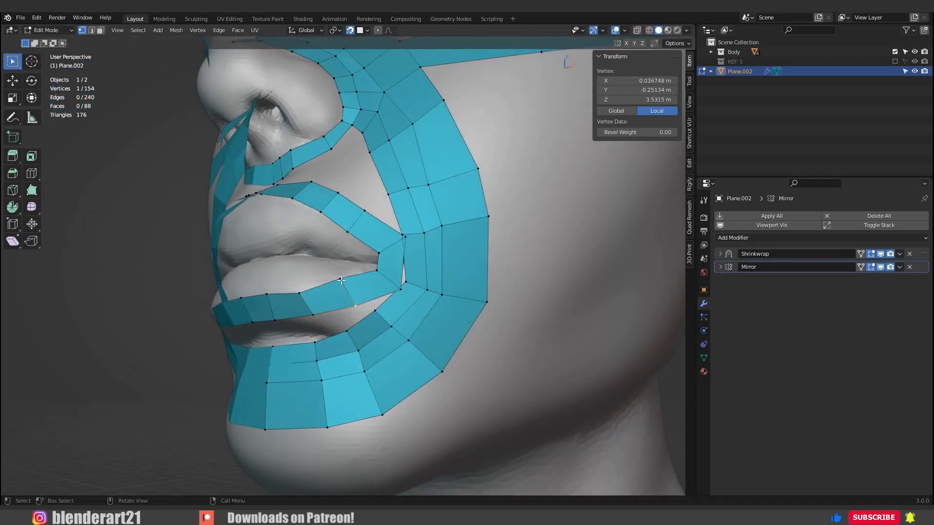
{"action": "key", "text": "g"}
{"action": "left_click", "coordinate": [337, 289]}
{"action": "left_click", "coordinate": [342, 288]}
{"action": "key", "text": "g"}
{"action": "left_click", "coordinate": [346, 297]}
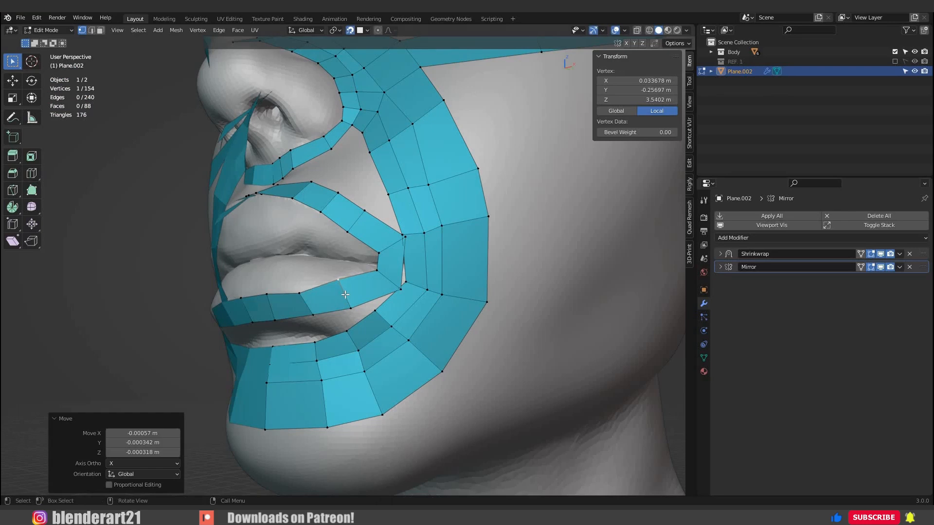
Adjust the lip strip's vertices near the mouth corner and rotate the corner face to fit the lips.
{"action": "key", "text": "g"}
{"action": "left_click", "coordinate": [391, 282]}
{"action": "left_click", "coordinate": [423, 235]}
{"action": "key", "text": "g"}
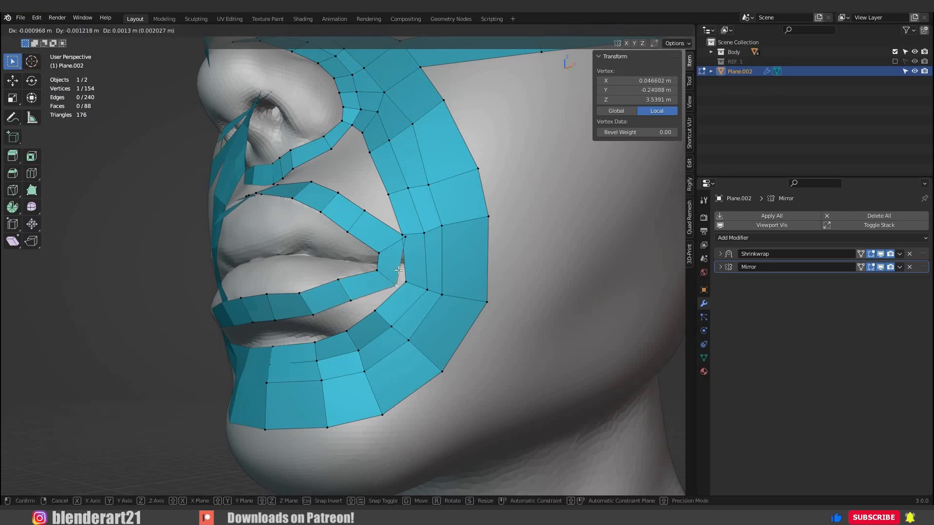
{"action": "left_click", "coordinate": [422, 243]}
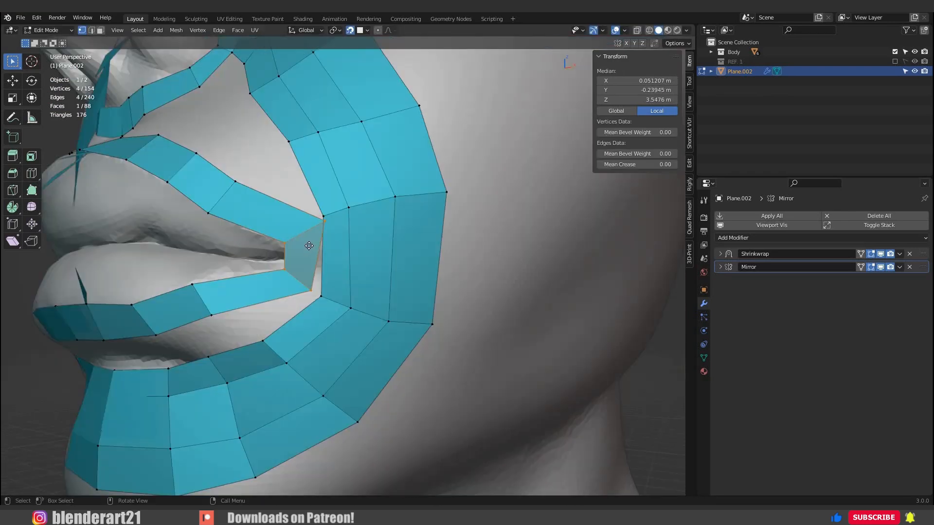
{"action": "key", "text": "g"}
{"action": "left_click", "coordinate": [326, 272]}
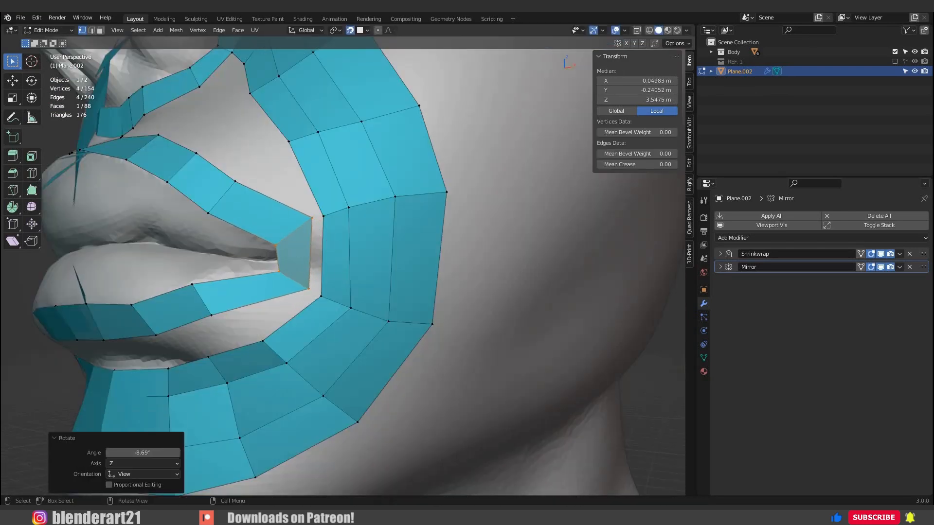
Move the corner face's vertices closer together so it sits tightly at the mouth corner.
{"action": "key", "text": "g"}
{"action": "left_click", "coordinate": [292, 255]}
{"action": "left_click", "coordinate": [292, 255]}
{"action": "key", "text": "g"}
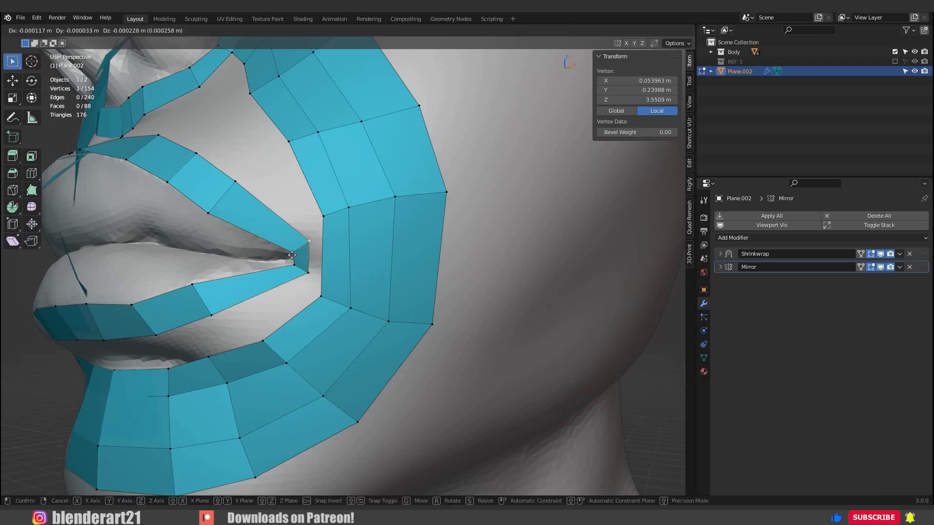
{"action": "left_click", "coordinate": [292, 254]}
{"action": "left_click", "coordinate": [292, 254]}
{"action": "key", "text": "g"}
{"action": "left_click", "coordinate": [291, 253]}
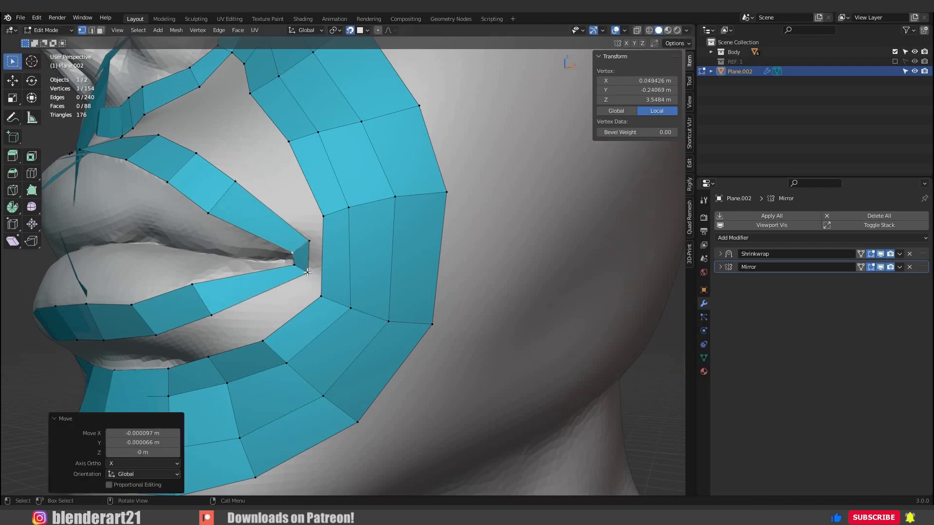
{"action": "left_click", "coordinate": [308, 248]}
{"action": "key", "text": "g"}
{"action": "left_click", "coordinate": [309, 249]}
{"action": "key", "text": "ctrl+z"}
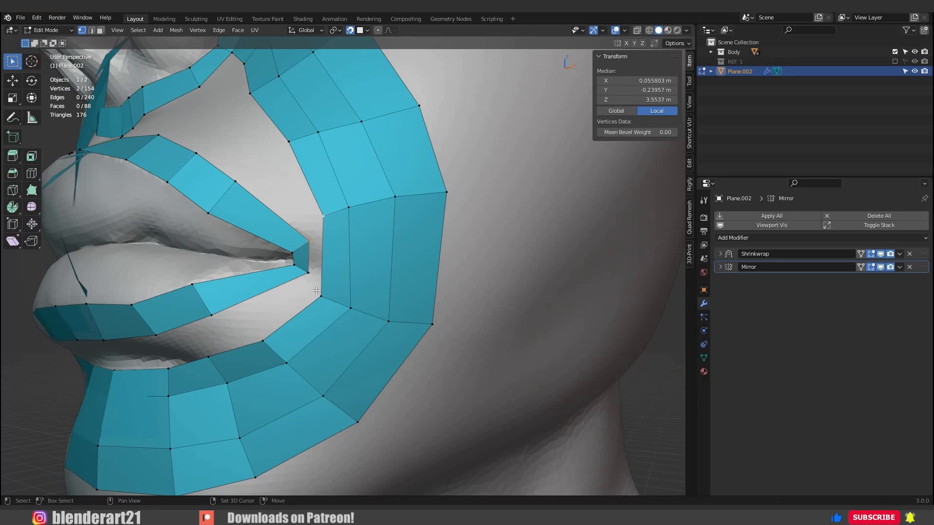
Fill a face joining the mouth corner to the surrounding loop, and the neighbouring face above the upper lip.
{"action": "left_click", "coordinate": [317, 290], "text": "shift"}
{"action": "key", "text": "f"}
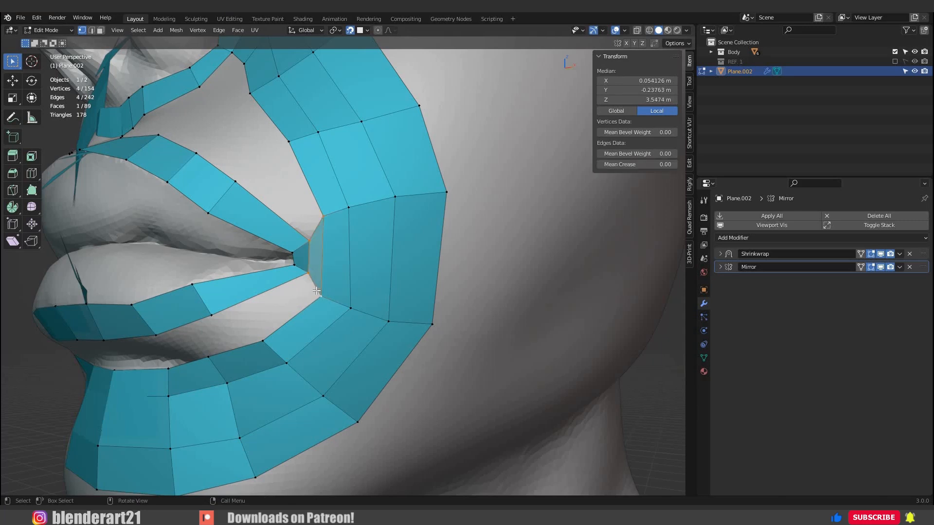
{"action": "left_click", "coordinate": [326, 236]}
{"action": "left_click", "coordinate": [322, 219], "text": "shift"}
{"action": "key", "text": "f"}
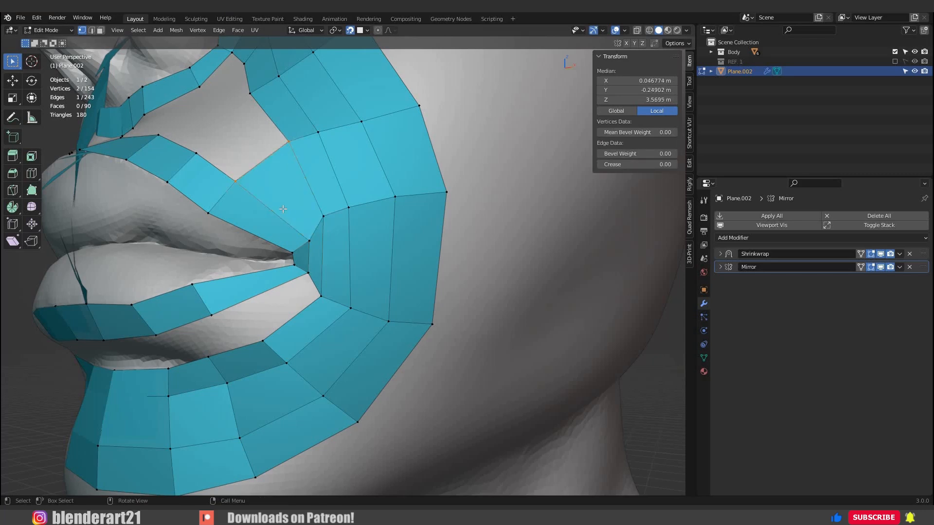
Fill more faces between the lip loop and the surrounding mouth loop, above the upper lip and below the lower lip.
{"action": "middle_click_drag", "start_coordinate": [292, 226], "coordinate": [302, 246]}
{"action": "key", "text": "f"}
{"action": "key", "text": "f"}
{"action": "key", "text": "f"}
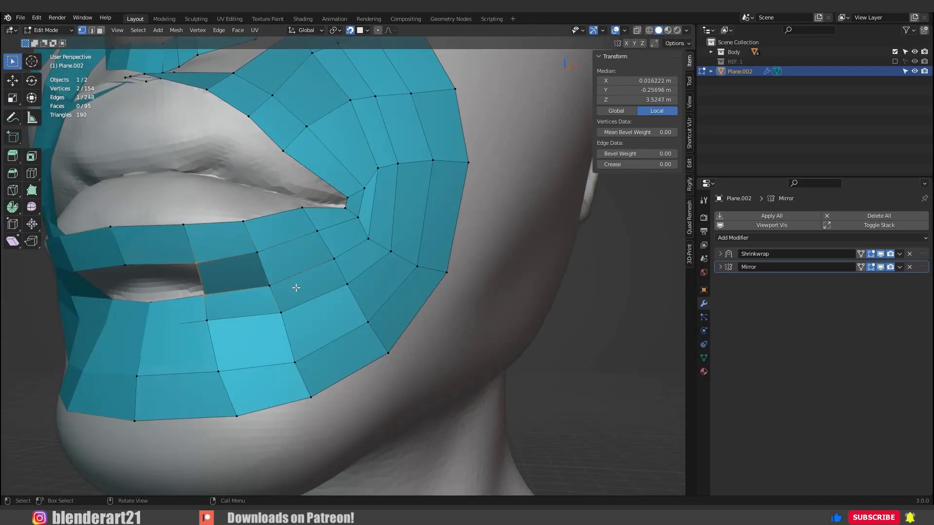
{"action": "key", "text": "f"}
Return the retopology plane to Object Mode and save the file.
{"action": "scroll", "coordinate": [299, 292], "scroll_direction": "down", "scroll_amount": 5}
{"action": "middle_click_drag", "start_coordinate": [302, 293], "coordinate": [305, 282]}
{"action": "key", "text": "Tab"}
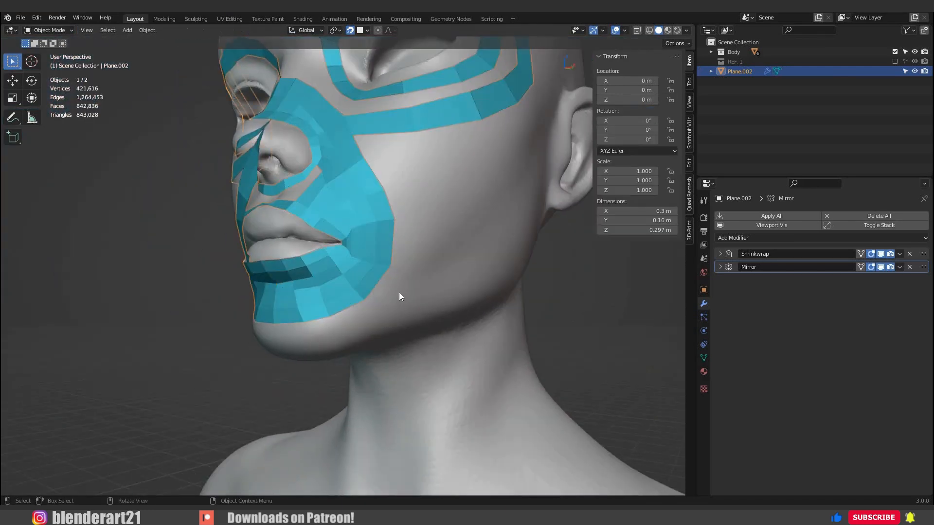
{"action": "scroll", "coordinate": [396, 288], "scroll_direction": "down", "scroll_amount": 3}
{"action": "middle_click_drag", "start_coordinate": [395, 285], "coordinate": [395, 277]}
{"action": "key", "text": "ctrl+s"}
Change the viewport display colour of the retopology plane's material to a muted grey-blue.
{"action": "mouse_move", "coordinate": [414, 333]}
{"action": "middle_mouse_down"}
{"action": "mouse_move", "coordinate": [348, 327]}
{"action": "mouse_move", "coordinate": [711, 309]}
{"action": "mouse_move", "coordinate": [706, 376]}
{"action": "middle_mouse_up"}
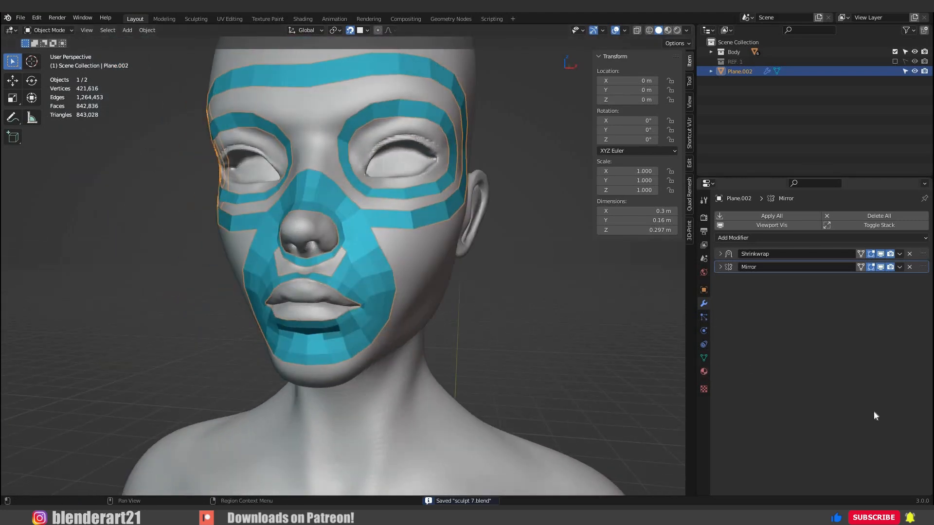
{"action": "scroll", "coordinate": [865, 408], "scroll_direction": "down", "scroll_amount": 10}
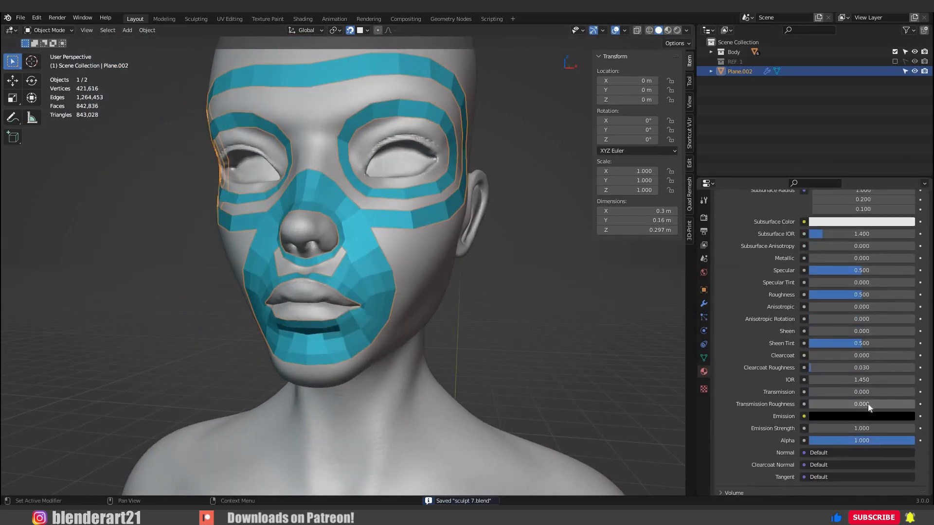
{"action": "scroll", "coordinate": [863, 428], "scroll_direction": "down", "scroll_amount": 10}
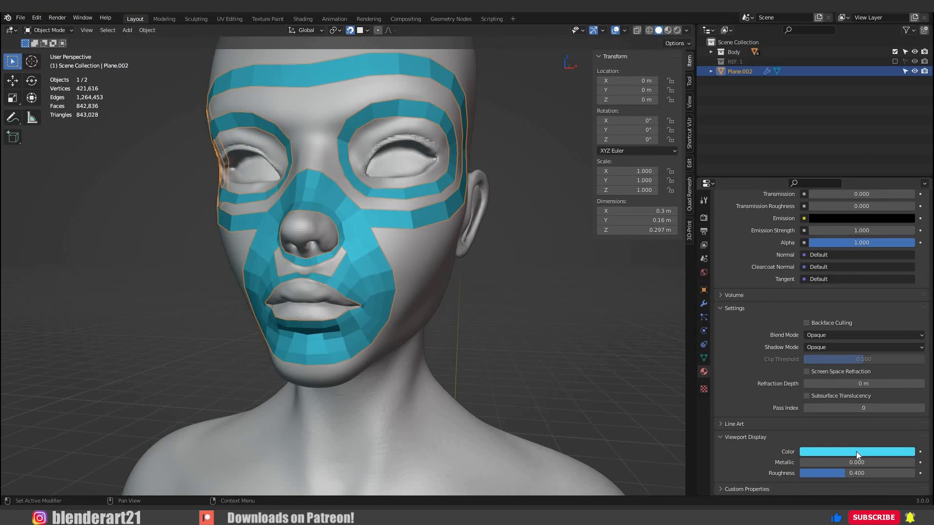
Add a loop cut through the inner ring of faces running around the mouth.
{"action": "key", "text": "ctrl+r"}
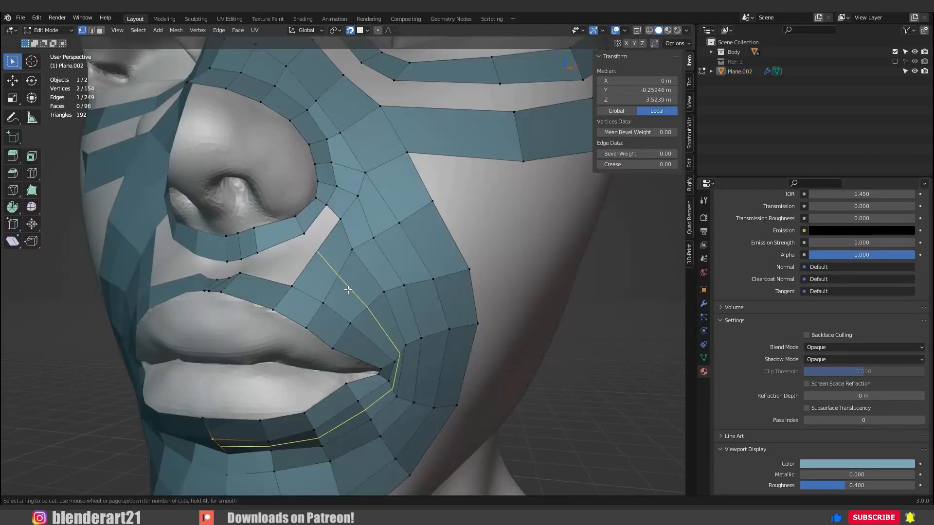
{"action": "left_click", "coordinate": [343, 290]}
{"action": "middle_click_drag", "start_coordinate": [343, 290], "coordinate": [389, 348]}
Reposition the vertices above and beside the mouth corner to space the loops more evenly toward the cheek.
{"action": "left_click", "coordinate": [380, 362]}
{"action": "key", "text": "g"}
{"action": "left_click", "coordinate": [386, 356]}
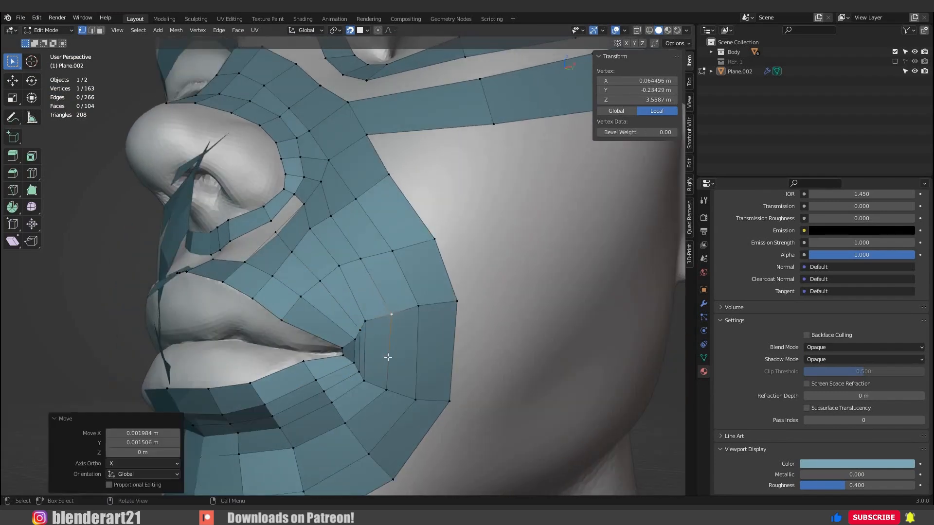
{"action": "left_click", "coordinate": [384, 331]}
{"action": "left_click", "coordinate": [389, 252]}
{"action": "key", "text": "g"}
{"action": "left_click", "coordinate": [399, 248]}
{"action": "left_click", "coordinate": [413, 305]}
{"action": "key", "text": "g"}
{"action": "left_click", "coordinate": [417, 307]}
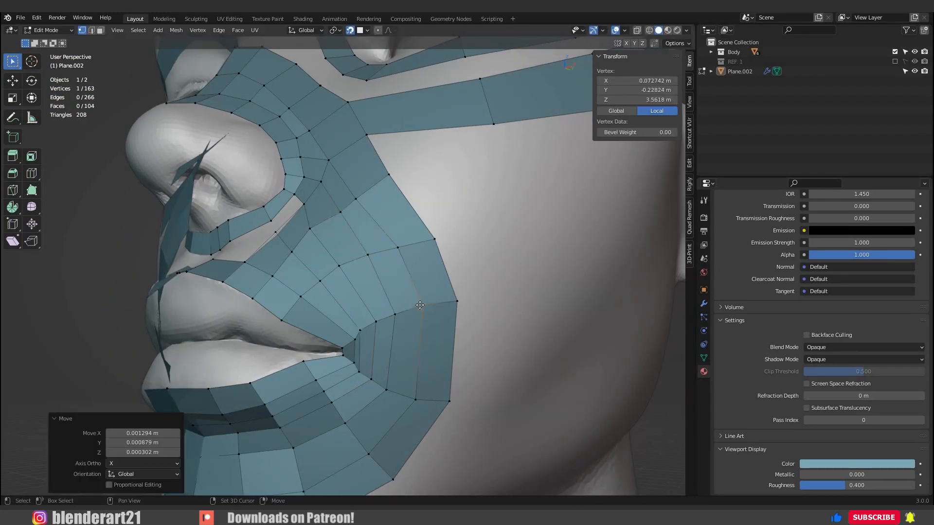
Even out the vertices below the mouth corner, moving them into smooth arcs around the lower lip.
{"action": "middle_click_drag", "start_coordinate": [422, 302], "coordinate": [419, 274]}
{"action": "left_click", "coordinate": [381, 289]}
{"action": "key", "text": "g"}
{"action": "left_click", "coordinate": [387, 288]}
{"action": "left_click", "coordinate": [311, 292]}
{"action": "left_click", "coordinate": [317, 287]}
{"action": "key", "text": "g"}
{"action": "left_click", "coordinate": [312, 289]}
{"action": "left_click", "coordinate": [310, 277]}
{"action": "key", "text": "g"}
{"action": "left_click", "coordinate": [304, 277]}
{"action": "left_click", "coordinate": [348, 261]}
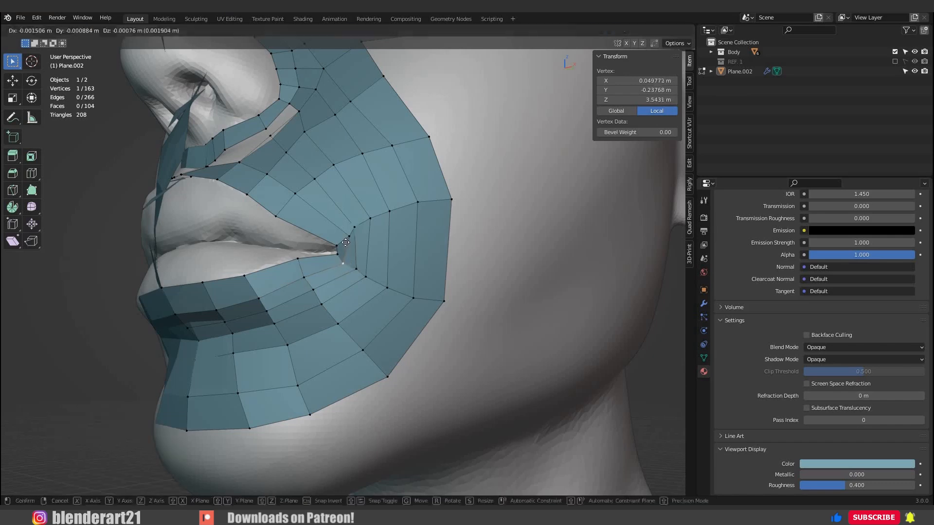
Fill the face beside the nostril that joins the nose loop to the mouth loop.
{"action": "scroll", "coordinate": [410, 289], "scroll_direction": "down", "scroll_amount": 2}
{"action": "middle_click_drag", "start_coordinate": [411, 289], "coordinate": [363, 179]}
{"action": "scroll", "coordinate": [402, 315], "scroll_direction": "up", "scroll_amount": 2}
{"action": "left_click", "coordinate": [350, 169]}
{"action": "left_click", "coordinate": [365, 186], "text": "shift"}
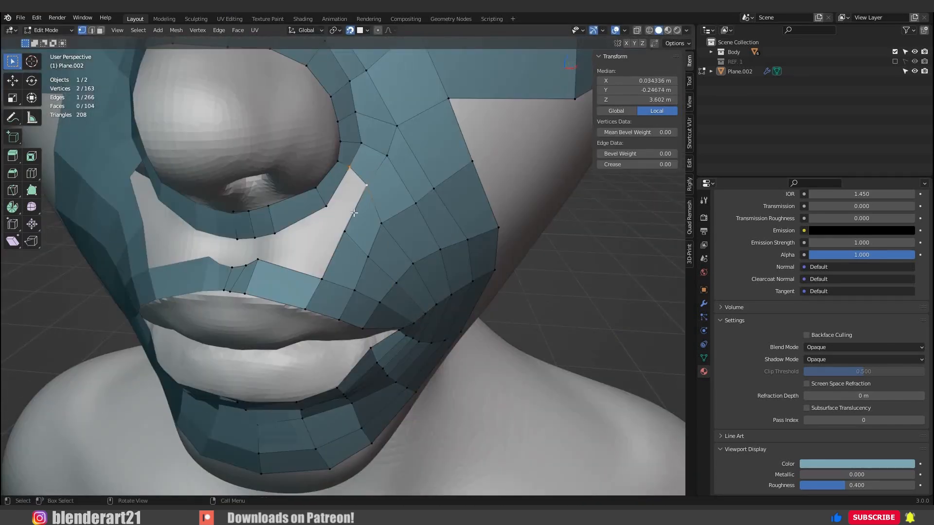
{"action": "key", "text": "f"}
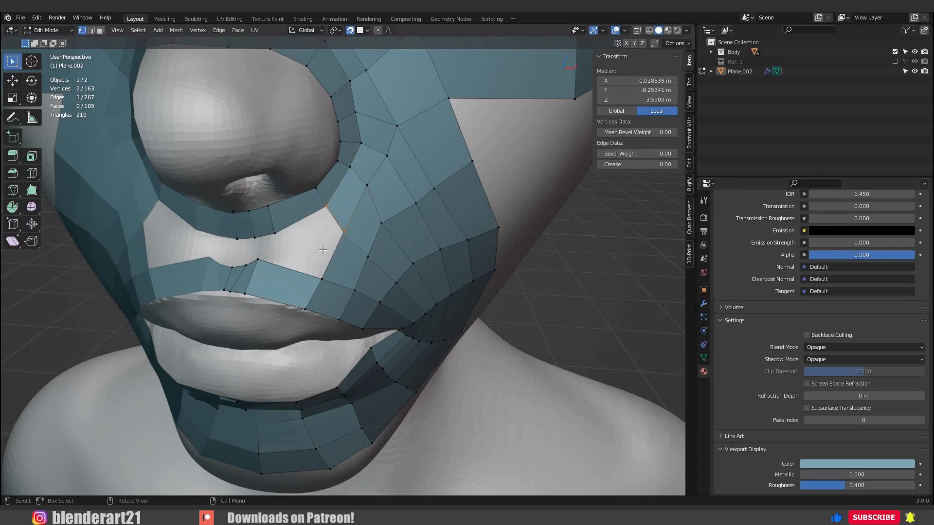
Add one loop cut through the wide face above the upper lip and nudge the new edge into place.
{"action": "left_click", "coordinate": [343, 233], "text": "shift"}
{"action": "scroll", "coordinate": [255, 269], "scroll_direction": "up", "scroll_amount": 2}
{"action": "middle_click_drag", "start_coordinate": [255, 269], "coordinate": [279, 277]}
{"action": "left_click", "coordinate": [279, 277]}
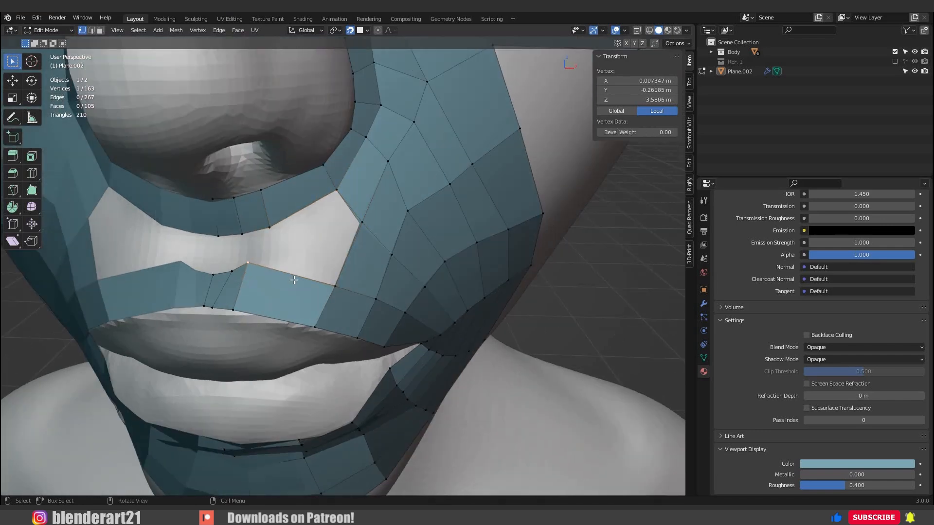
{"action": "key", "text": "ctrl+r"}
{"action": "left_click", "coordinate": [295, 280]}
{"action": "right_click", "coordinate": [310, 282]}
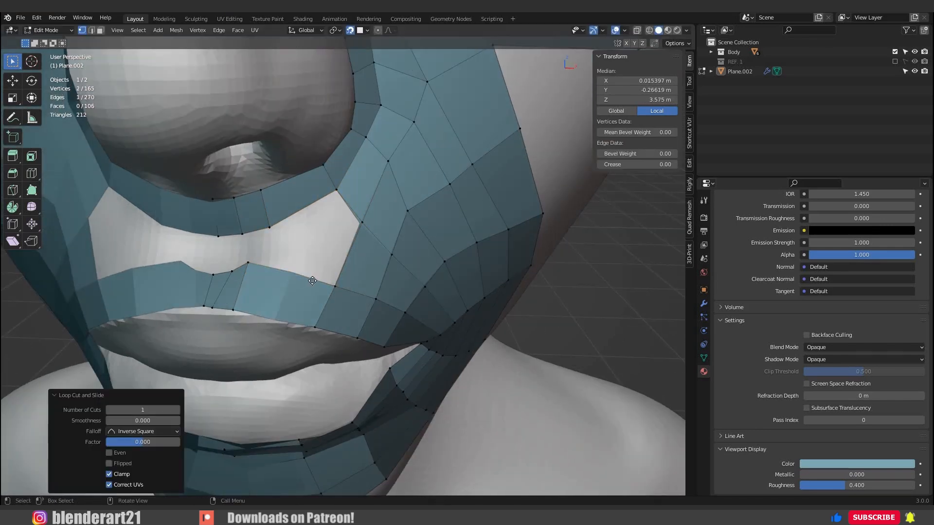
{"action": "key", "text": "g"}
{"action": "left_click", "coordinate": [297, 277]}
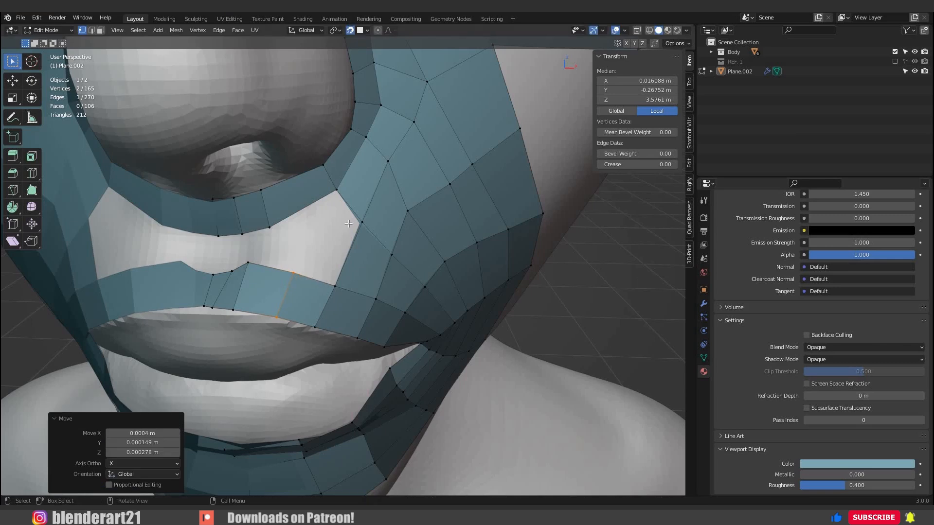
Fill the face between the new upper-lip vertex, the mouth loop and the nose loop's lower corner.
{"action": "left_click", "coordinate": [294, 272]}
{"action": "left_click", "coordinate": [334, 284], "text": "shift"}
{"action": "left_click", "coordinate": [336, 218], "text": "shift"}
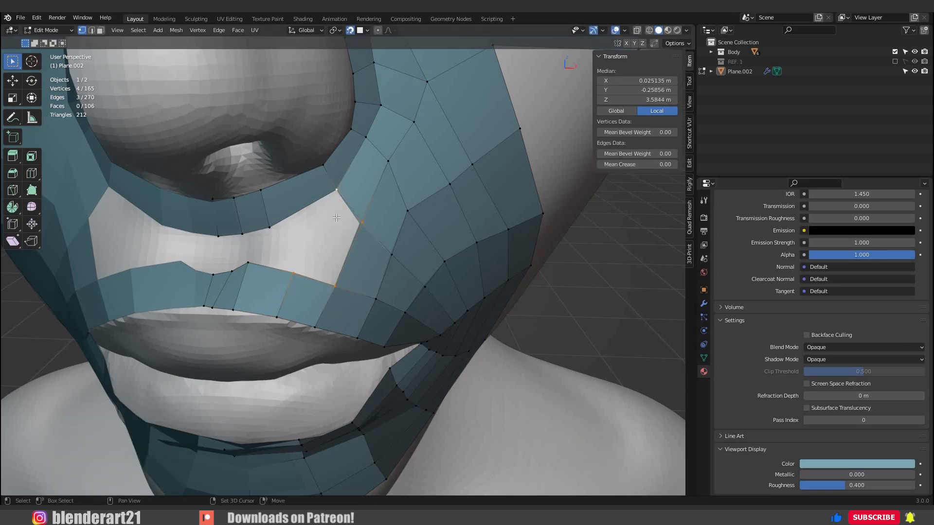
{"action": "key", "text": "f"}
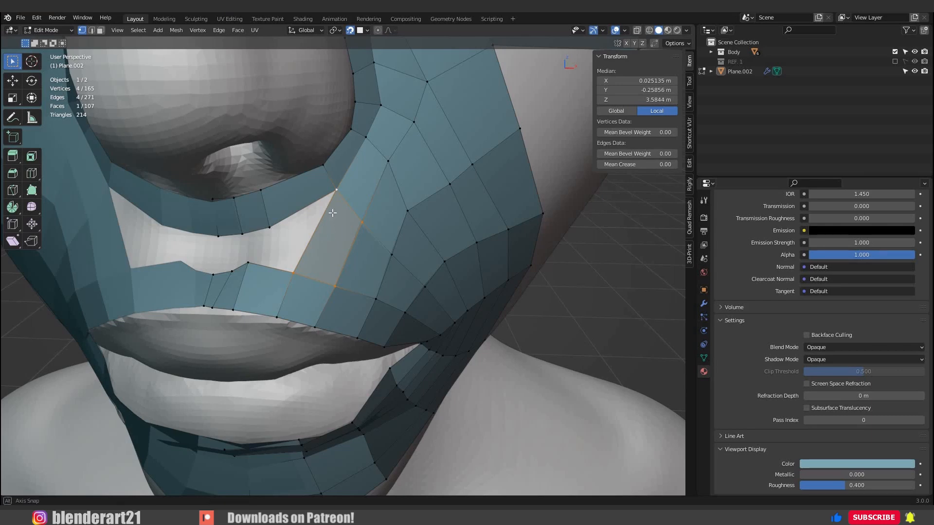
Move the nose-loop vertex under the nostril toward the centre and fill the adjoining face above the upper lip.
{"action": "middle_click_drag", "start_coordinate": [327, 236], "coordinate": [295, 233]}
{"action": "left_click", "coordinate": [273, 213]}
{"action": "key", "text": "g"}
{"action": "left_click", "coordinate": [324, 198]}
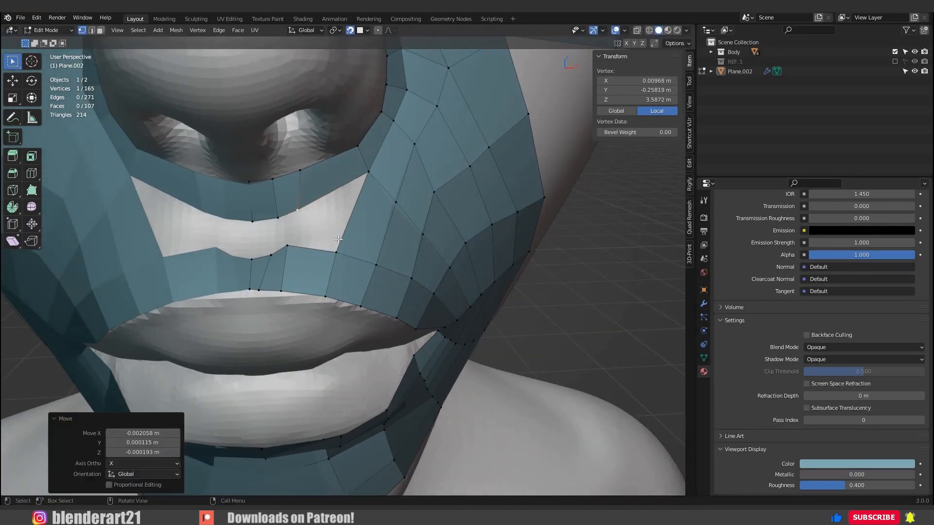
{"action": "left_click", "coordinate": [366, 176]}
{"action": "left_click", "coordinate": [338, 241], "text": "shift"}
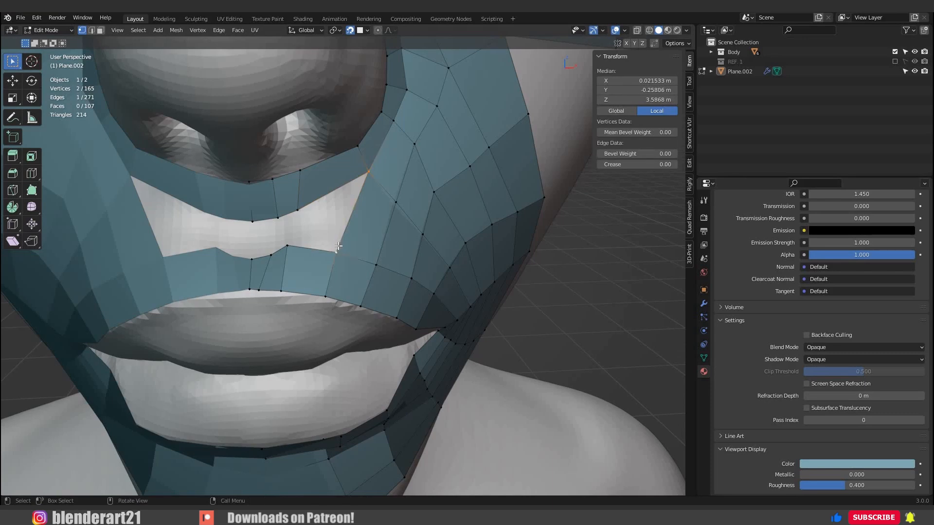
{"action": "key", "text": "j"}
Fill the remaining faces between nose loop and upper lip up to the centre line.
{"action": "scroll", "coordinate": [337, 239], "scroll_direction": "up", "scroll_amount": 4}
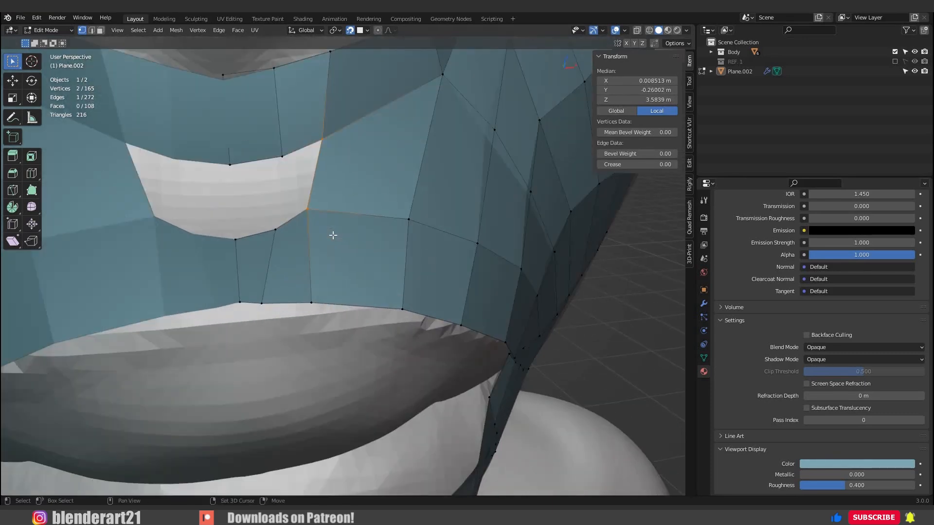
{"action": "middle_click_drag", "start_coordinate": [323, 229], "coordinate": [333, 235], "text": "shift"}
{"action": "key", "text": "f"}
{"action": "key", "text": "f"}
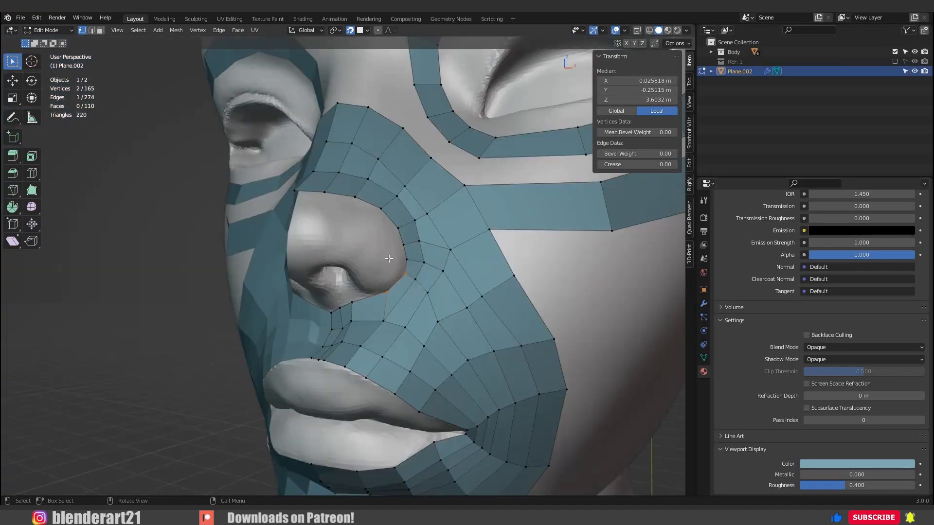
Extrude two vertices from the nose loop onto the nostril wing and fill a face between them.
{"action": "left_click", "coordinate": [390, 258]}
{"action": "mouse_move", "coordinate": [390, 258]}
{"action": "middle_mouse_down"}
{"action": "mouse_move", "coordinate": [381, 257]}
{"action": "mouse_move", "coordinate": [393, 259]}
{"action": "middle_mouse_up"}
{"action": "key", "text": "e"}
{"action": "left_click", "coordinate": [388, 264]}
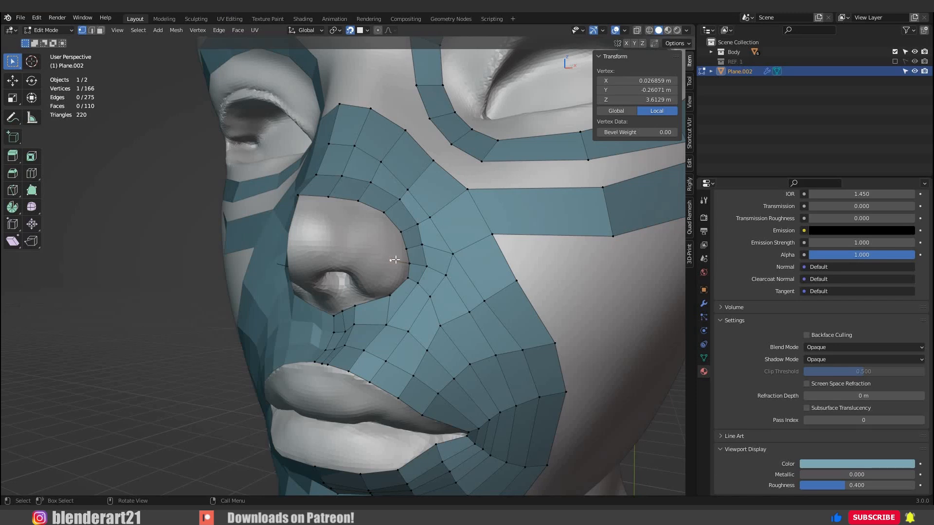
{"action": "key", "text": "e"}
{"action": "left_click", "coordinate": [410, 264]}
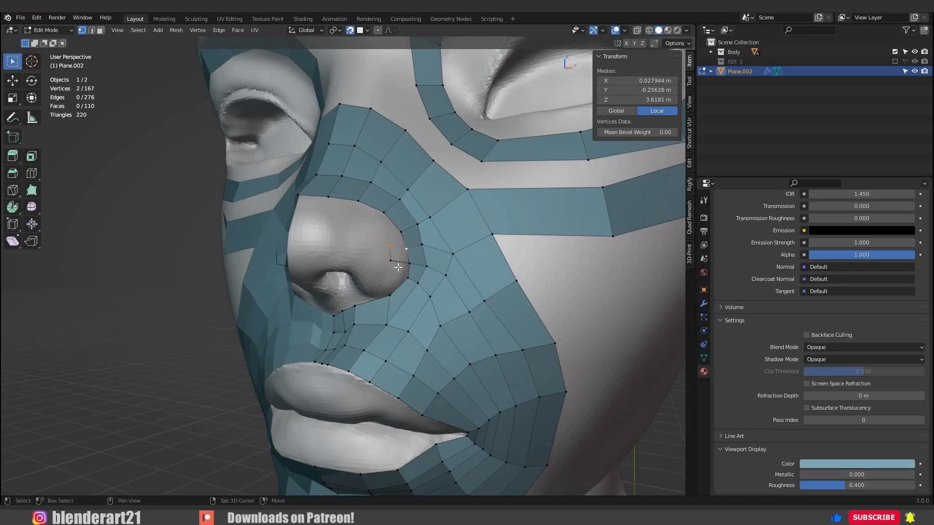
{"action": "left_click", "coordinate": [398, 267], "text": "shift"}
{"action": "middle_click_drag", "start_coordinate": [387, 269], "coordinate": [368, 286]}
{"action": "key", "text": "f"}
Move the nostril-wing face's inner edge downward and fill the face joining it to the loop below.
{"action": "left_click_drag", "start_coordinate": [373, 287], "coordinate": [361, 267]}
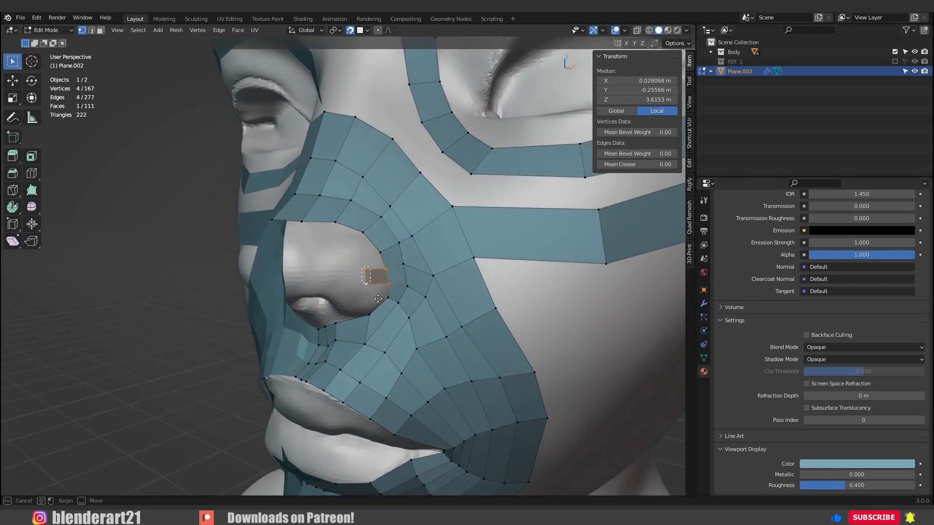
{"action": "key", "text": "g"}
{"action": "left_click", "coordinate": [361, 276]}
{"action": "key", "text": "g"}
{"action": "left_click", "coordinate": [362, 281]}
{"action": "middle_click_drag", "start_coordinate": [361, 281], "coordinate": [359, 294]}
{"action": "scroll", "coordinate": [359, 294], "scroll_direction": "up", "scroll_amount": 1}
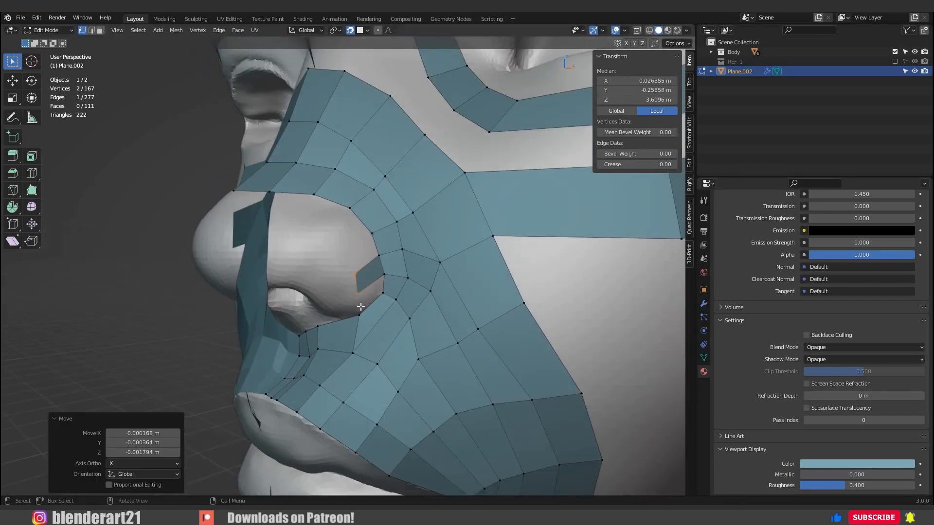
{"action": "left_click", "coordinate": [384, 275], "text": "ctrl"}
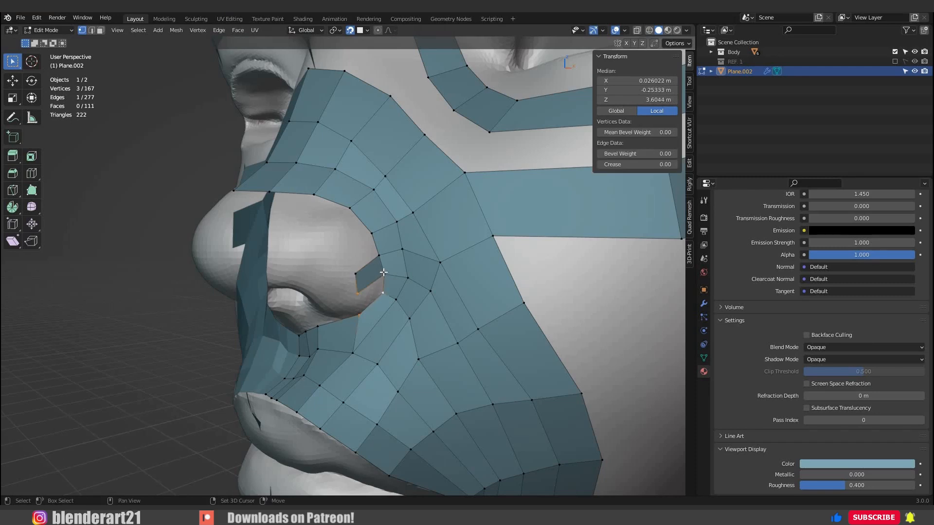
{"action": "key", "text": "f"}
{"action": "middle_click_drag", "start_coordinate": [383, 262], "coordinate": [368, 274]}
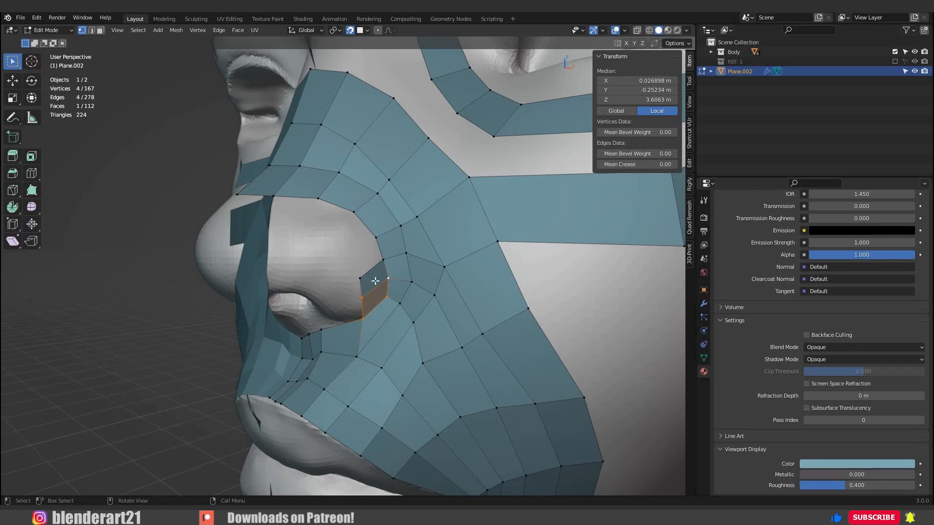
Extrude a chain of vertices from the nostril-wing patch across the top of the nose tip to the centre line.
{"action": "left_click", "coordinate": [364, 279]}
{"action": "middle_click_drag", "start_coordinate": [370, 277], "coordinate": [336, 260]}
{"action": "right_click", "coordinate": [370, 269], "text": "ctrl"}
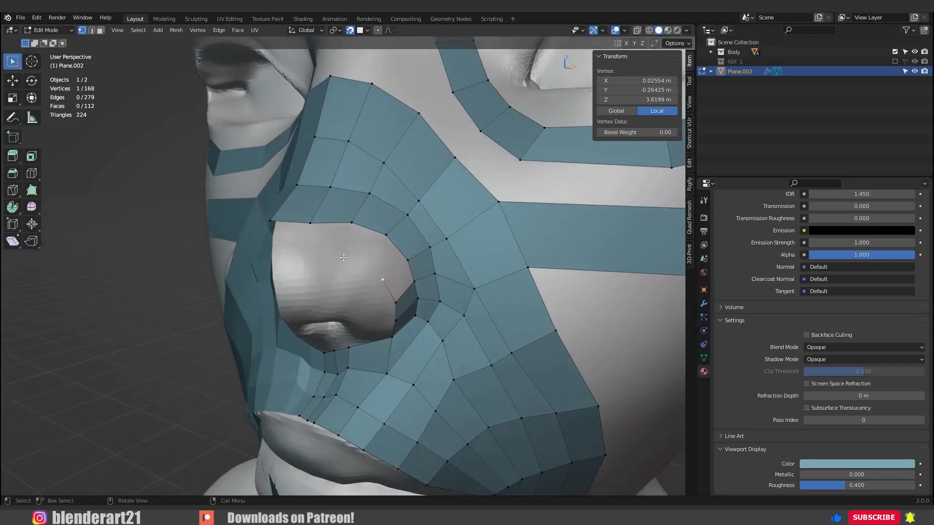
{"action": "right_click", "coordinate": [301, 254], "text": "ctrl"}
{"action": "middle_click_drag", "start_coordinate": [300, 254], "coordinate": [338, 262]}
{"action": "right_click", "coordinate": [334, 256], "text": "ctrl"}
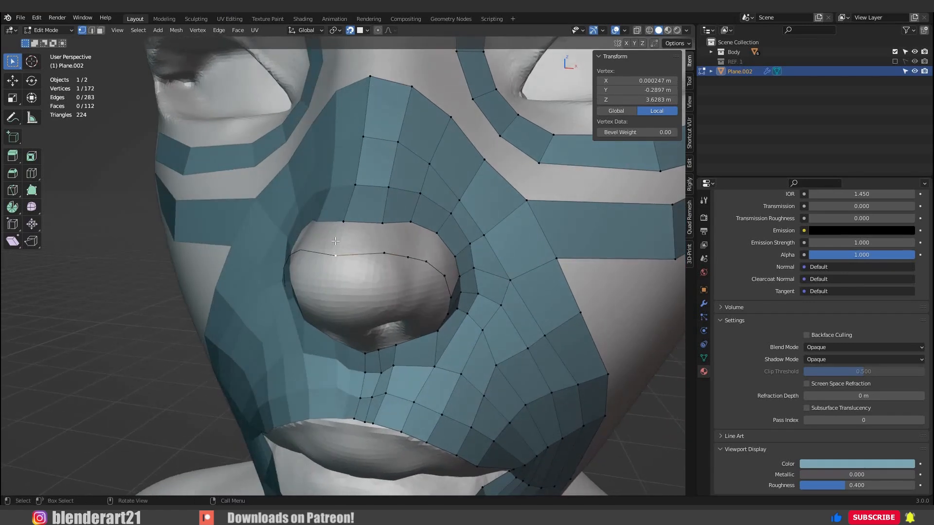
Fill the faces between the new vertex chain and the nose loop, from the centre line to the nostril wing.
{"action": "left_click", "coordinate": [385, 253], "text": "shift"}
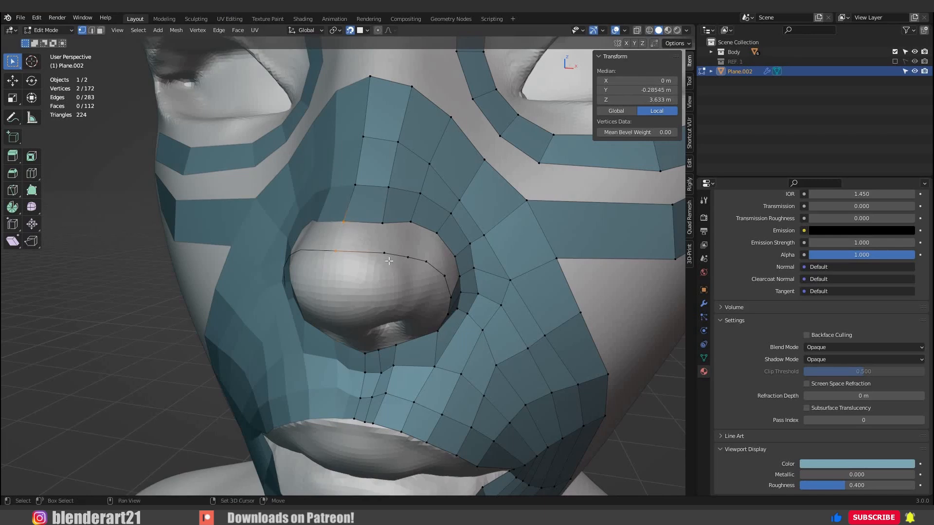
{"action": "key", "text": "f"}
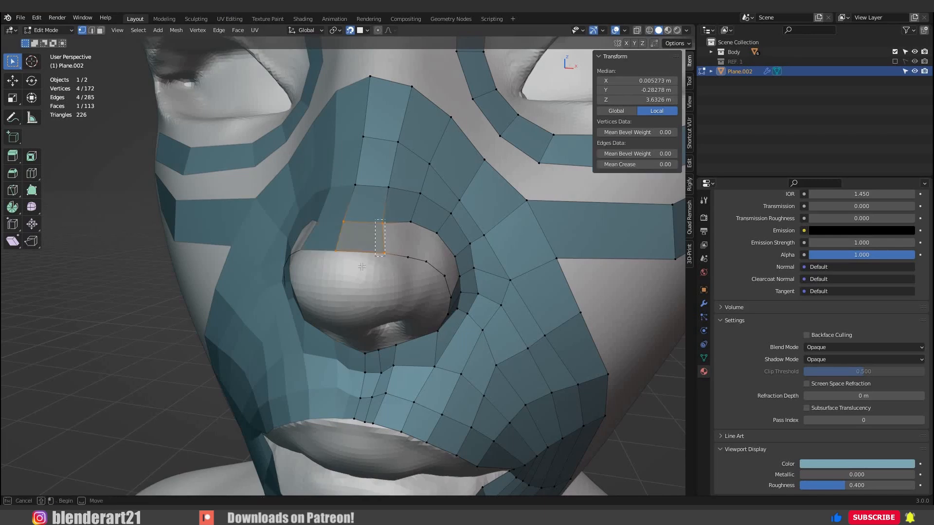
{"action": "left_click_drag", "start_coordinate": [385, 219], "coordinate": [361, 266]}
{"action": "middle_click_drag", "start_coordinate": [362, 267], "coordinate": [299, 263]}
{"action": "key", "text": "f"}
{"action": "key", "text": "f"}
{"action": "key", "text": "f"}
{"action": "key", "text": "f"}
Extrude vertices along the nostril's lower rim toward the centre and fill faces to the loop below.
{"action": "left_click", "coordinate": [387, 287]}
{"action": "middle_click_drag", "start_coordinate": [389, 289], "coordinate": [434, 254]}
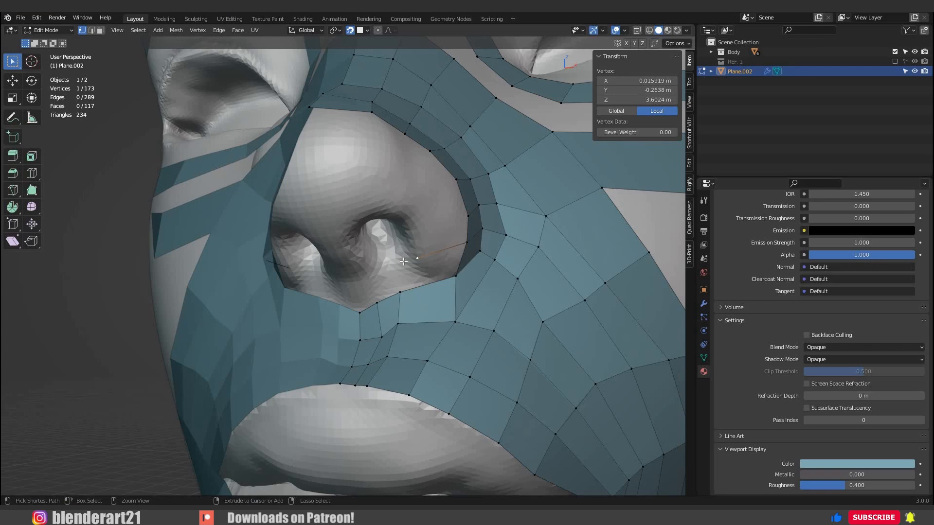
{"action": "middle_click_drag", "start_coordinate": [406, 253], "coordinate": [460, 287]}
{"action": "left_click", "coordinate": [414, 285], "text": "shift"}
{"action": "key", "text": "f"}
{"action": "key", "text": "f"}
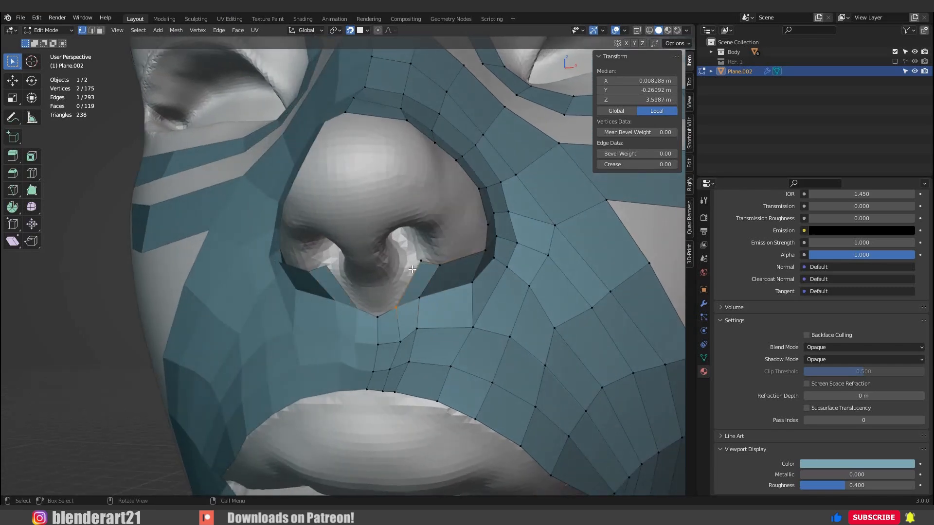
Undo the last face fill under the nostril and move the rim vertex closer to the loop below.
{"action": "left_click", "coordinate": [412, 271]}
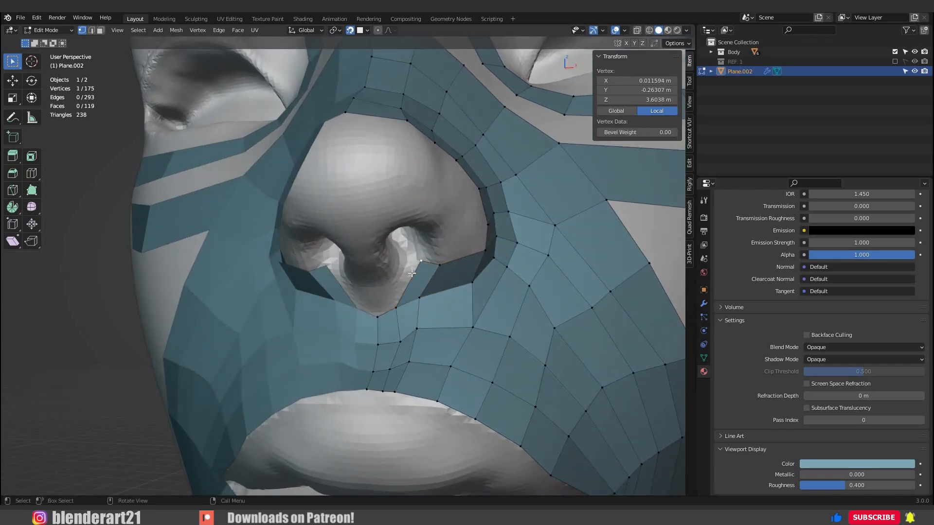
{"action": "key", "text": "ctrl+z"}
{"action": "key", "text": "ctrl+z"}
{"action": "left_click", "coordinate": [417, 269]}
{"action": "key", "text": "g"}
{"action": "left_click", "coordinate": [411, 318]}
Adjust the centre vertex at the nose base and fill the remaining faces under the nostril to the centre line.
{"action": "key", "text": "e"}
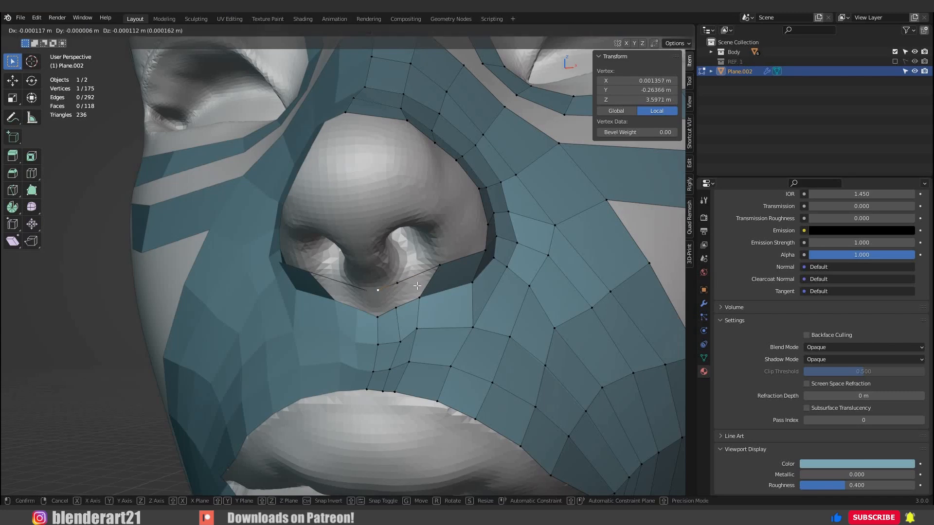
{"action": "left_click", "coordinate": [417, 286]}
{"action": "key", "text": "f"}
{"action": "key", "text": "f"}
{"action": "middle_click_drag", "start_coordinate": [433, 278], "coordinate": [384, 280]}
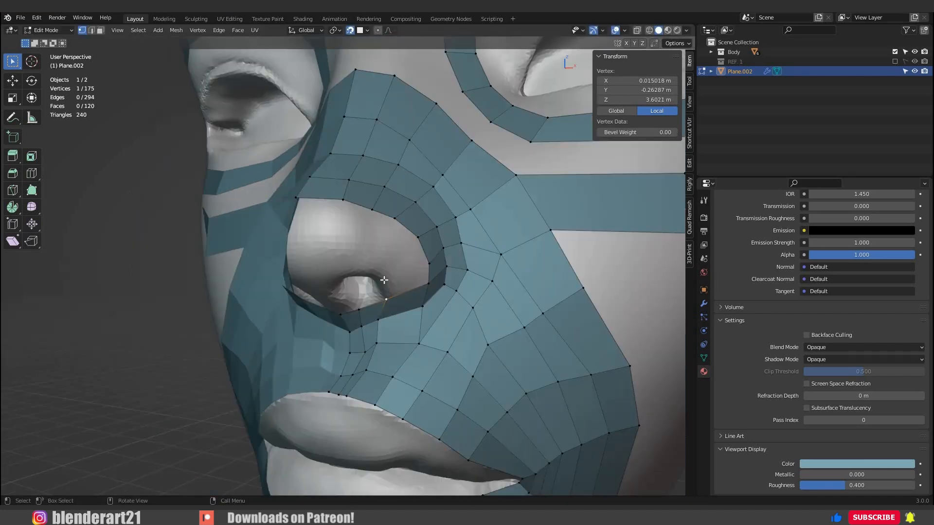
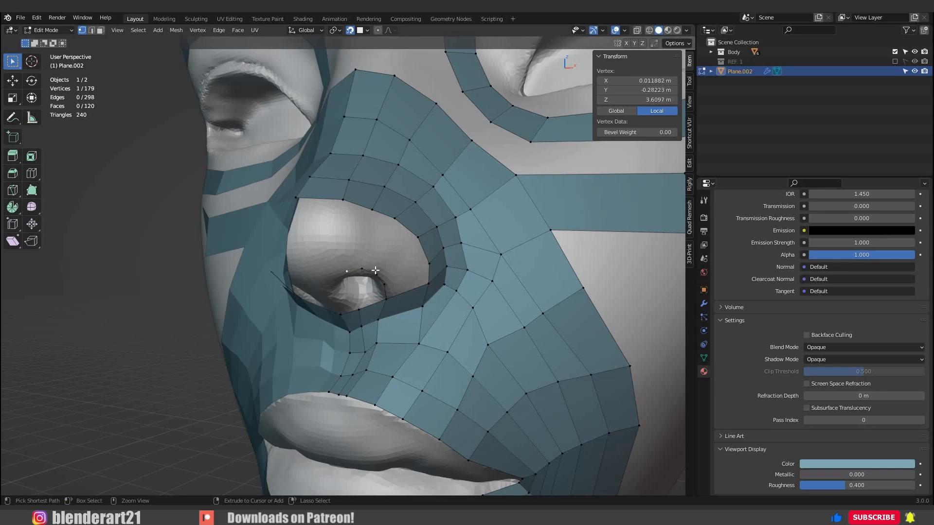
Extend the vertex chain along the nostril rim with one more vertex near the nose base and adjust its position.
{"action": "middle_click_drag", "start_coordinate": [375, 270], "coordinate": [446, 251]}
{"action": "scroll", "coordinate": [372, 237], "scroll_direction": "up", "scroll_amount": 1}
{"action": "key", "text": "g"}
{"action": "left_click", "coordinate": [383, 247]}
Fill the faces between the nostril rim chain and the surrounding nose loop, from the nose base up over the nostril.
{"action": "left_click", "coordinate": [449, 252], "text": "shift"}
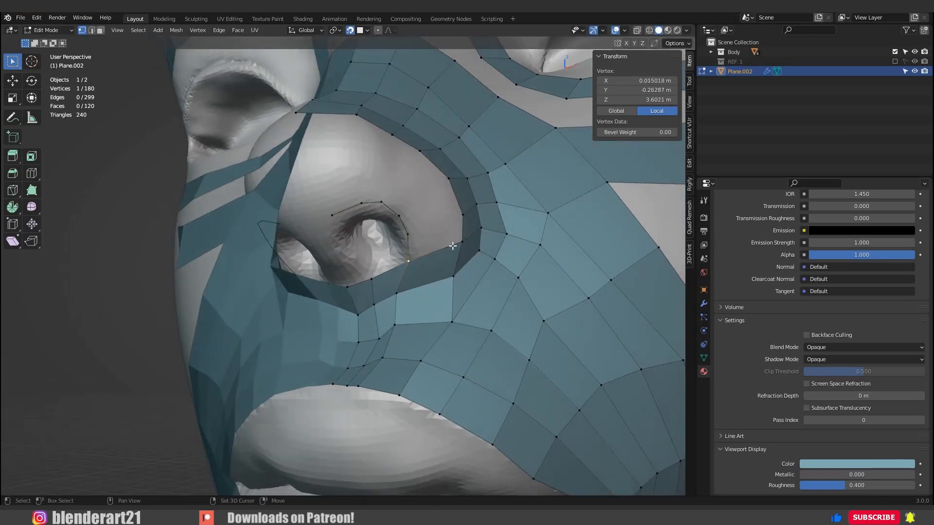
{"action": "key", "text": "f"}
{"action": "key", "text": "f"}
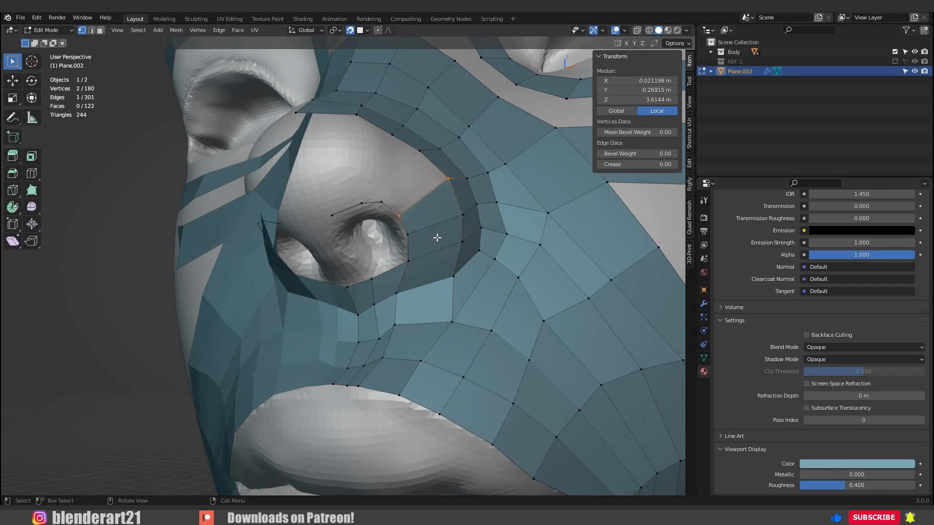
{"action": "key", "text": "f"}
{"action": "key", "text": "f"}
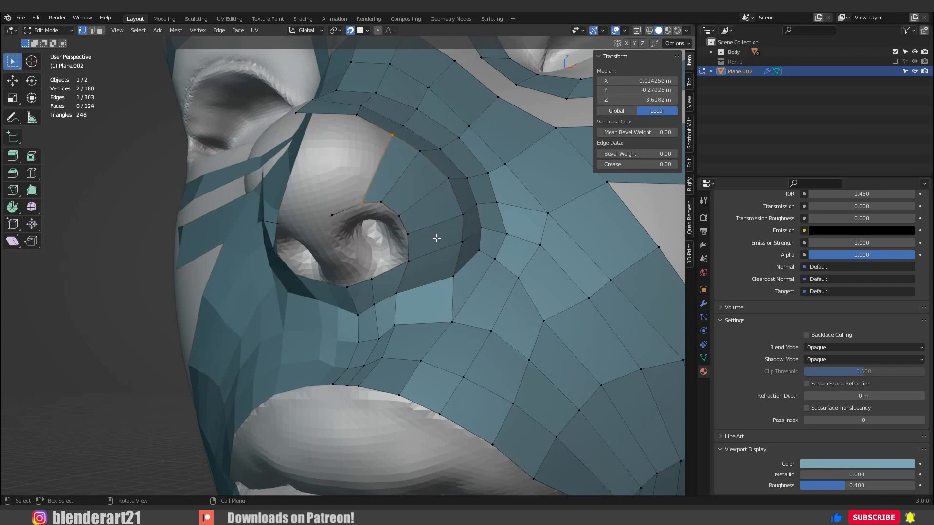
{"action": "key", "text": "f"}
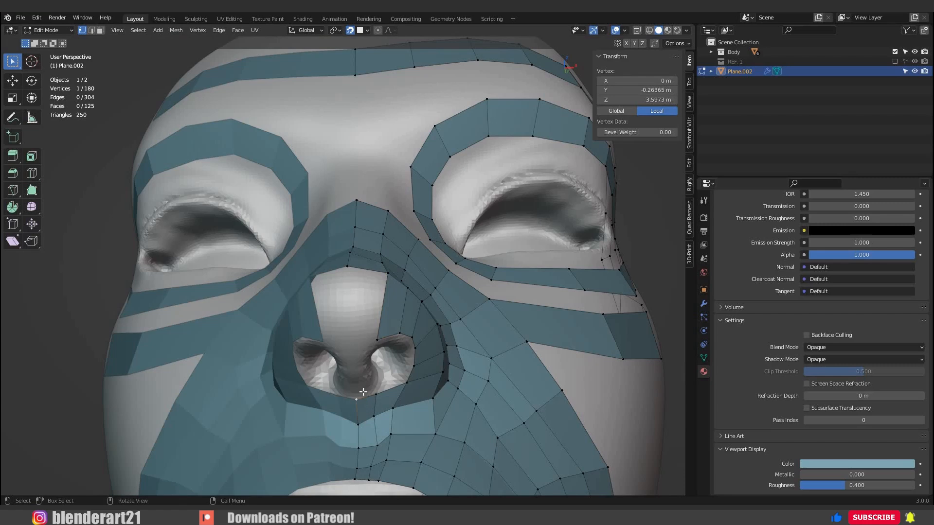
Extrude the centre edge at the nose base upward between the nostrils to the underside of the nose tip.
{"action": "left_click", "coordinate": [363, 388], "text": "shift"}
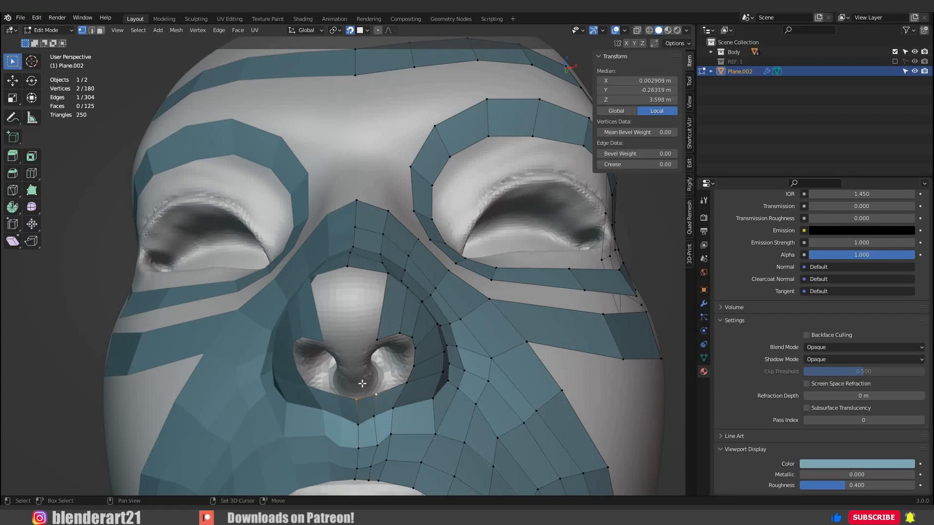
{"action": "right_click", "coordinate": [363, 373], "text": "ctrl"}
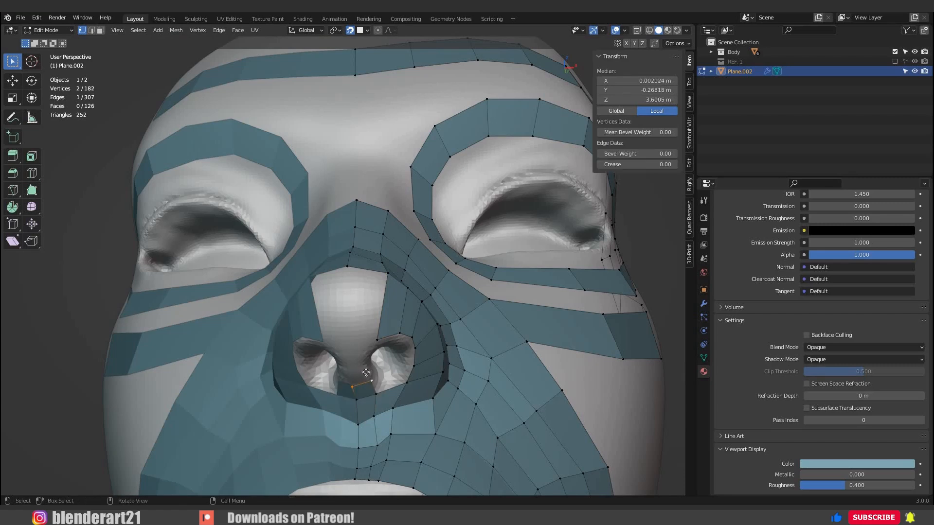
{"action": "key", "text": "g"}
{"action": "left_click", "coordinate": [355, 359]}
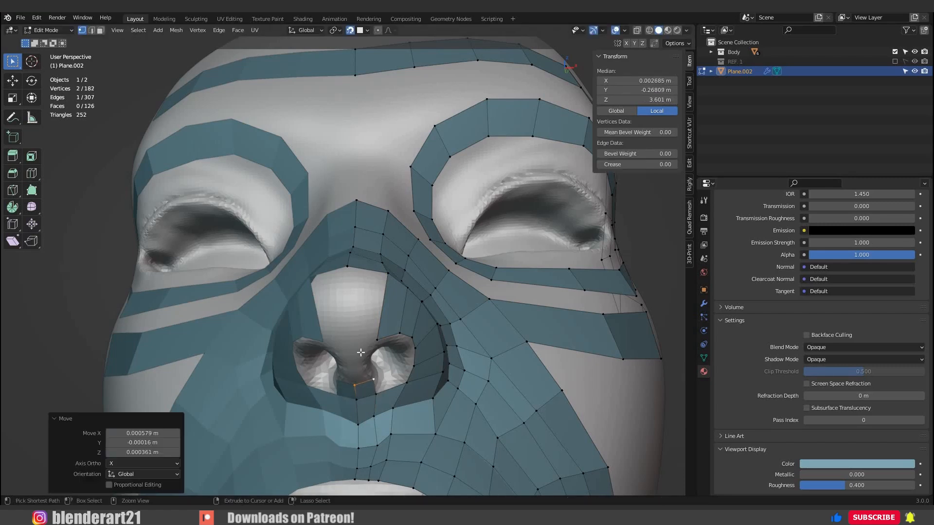
{"action": "right_click", "coordinate": [354, 359], "text": "ctrl"}
{"action": "key", "text": "g"}
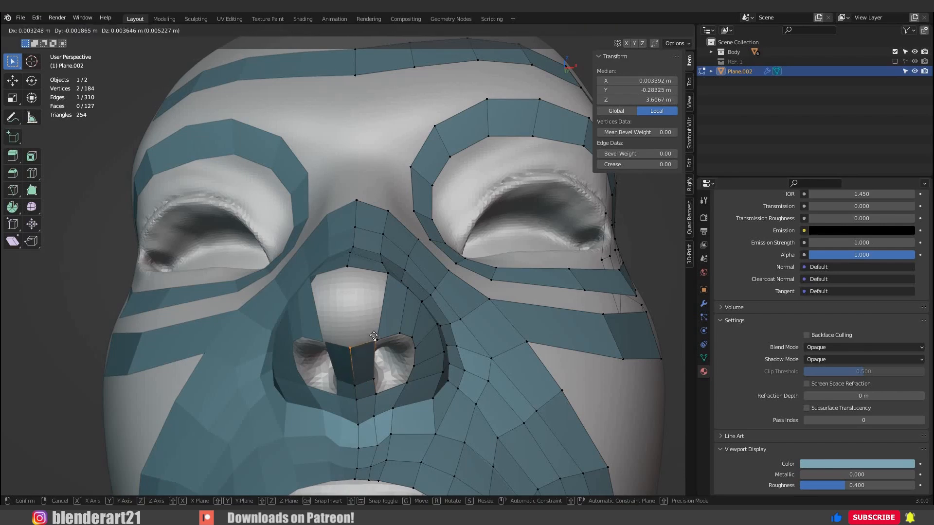
{"action": "left_click", "coordinate": [384, 339]}
Merge the extruded strip's outer end vertex with the inner end of the nostril rim.
{"action": "middle_click_drag", "start_coordinate": [383, 339], "coordinate": [401, 345]}
{"action": "left_click_drag", "start_coordinate": [384, 330], "coordinate": [401, 346]}
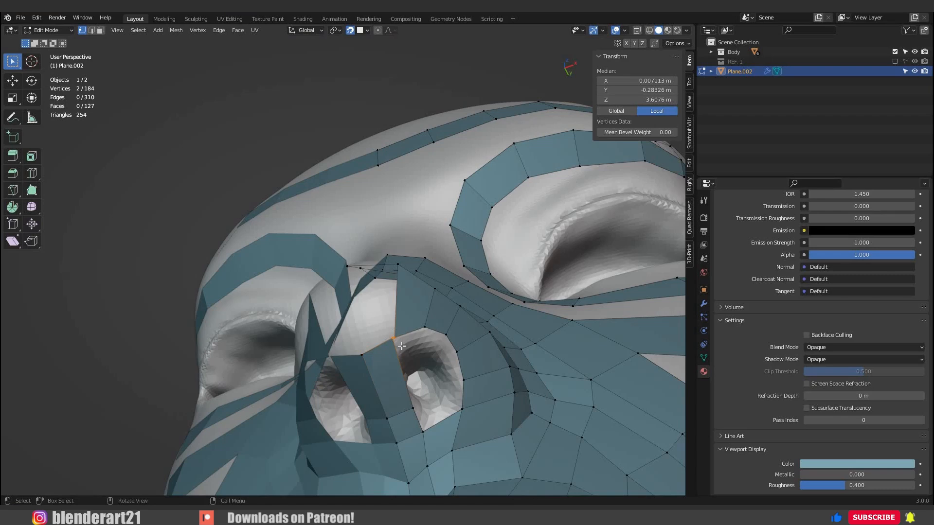
{"action": "key", "text": "m"}
{"action": "left_click", "coordinate": [409, 358]}
Fill the open face on the nose tip between the centre line and the upper nostril rim.
{"action": "middle_click_drag", "start_coordinate": [415, 360], "coordinate": [362, 394]}
{"action": "left_click", "coordinate": [352, 364]}
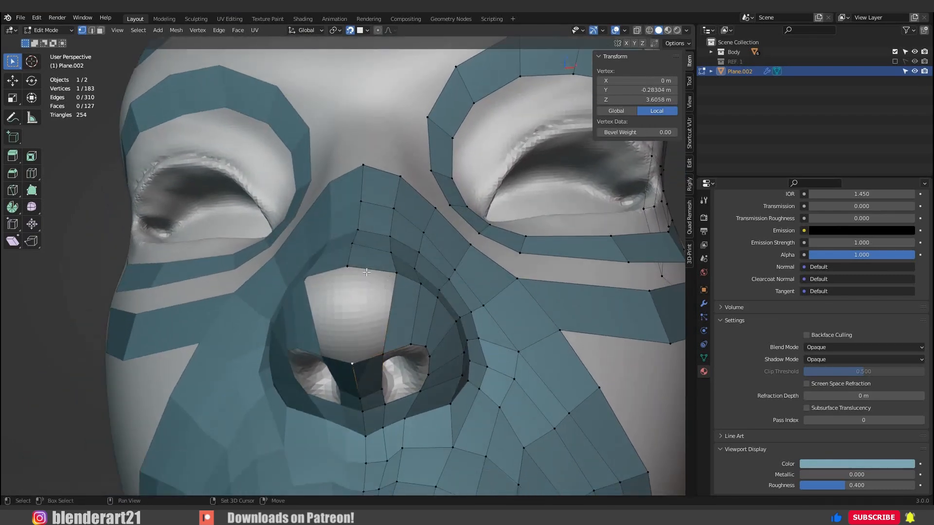
{"action": "left_click", "coordinate": [382, 354], "text": "shift"}
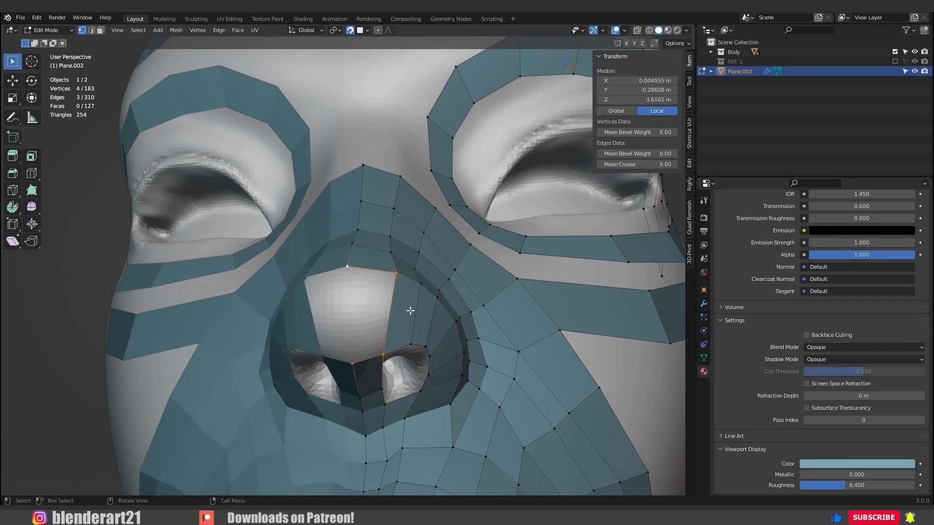
{"action": "key", "text": "f"}
Add a centred loop cut around the nose tip and nostril wing, and nudge a vertex beside the nostril.
{"action": "middle_click_drag", "start_coordinate": [410, 310], "coordinate": [410, 293]}
{"action": "key", "text": "ctrl+r"}
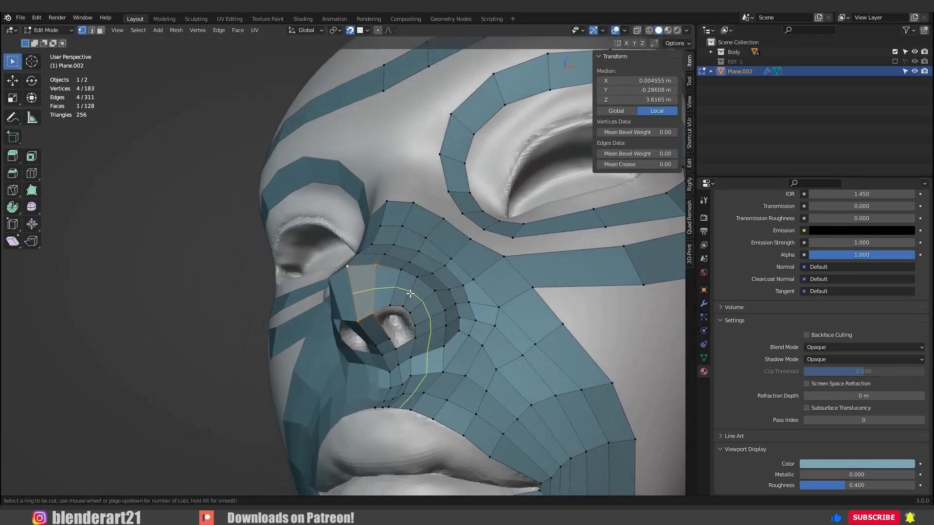
{"action": "left_click", "coordinate": [408, 315]}
{"action": "right_click", "coordinate": [408, 315]}
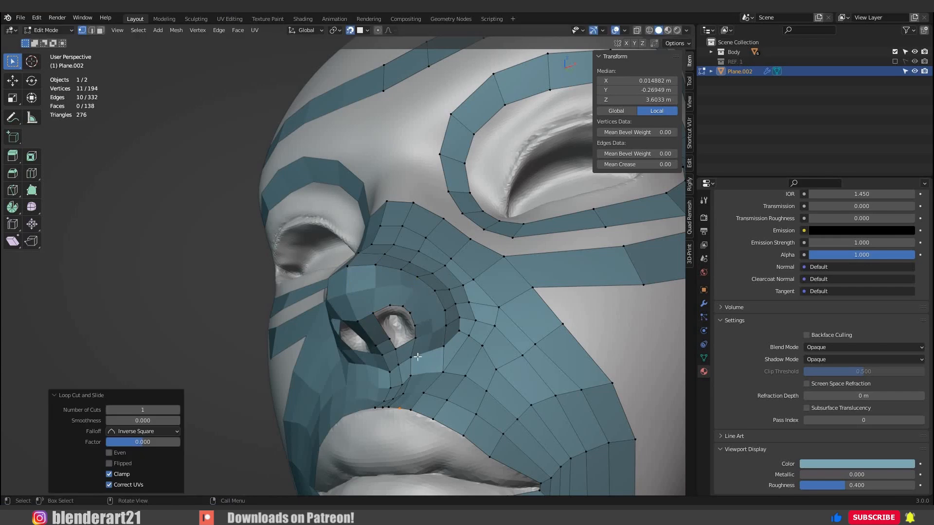
{"action": "middle_click_drag", "start_coordinate": [408, 315], "coordinate": [418, 393]}
{"action": "scroll", "coordinate": [420, 386], "scroll_direction": "up", "scroll_amount": 2}
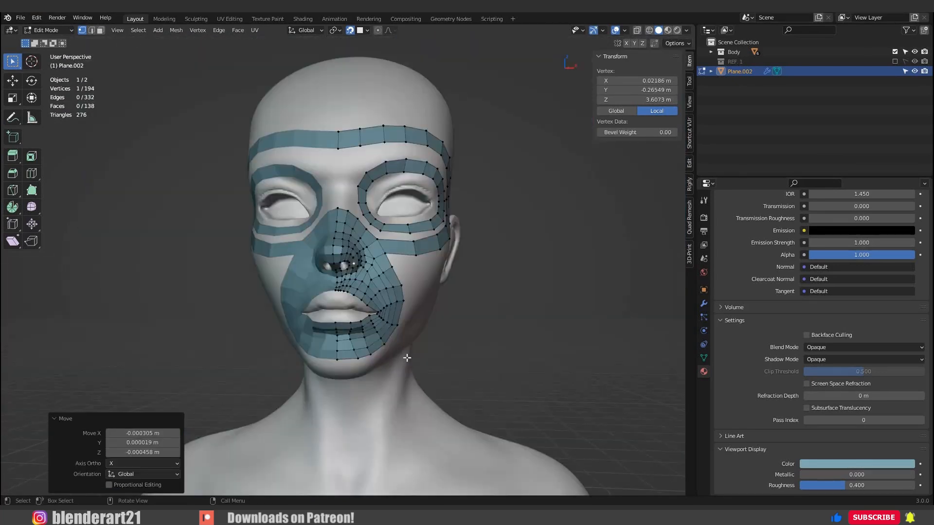
{"action": "scroll", "coordinate": [419, 347], "scroll_direction": "up", "scroll_amount": 2}
{"action": "middle_click_drag", "start_coordinate": [424, 343], "coordinate": [392, 440], "text": "shift"}
Fill the faces between the eye loop and the cheek strip, from the side of the nose to below the eye.
{"action": "scroll", "coordinate": [391, 437], "scroll_direction": "down", "scroll_amount": 1}
{"action": "scroll", "coordinate": [379, 341], "scroll_direction": "up", "scroll_amount": 4}
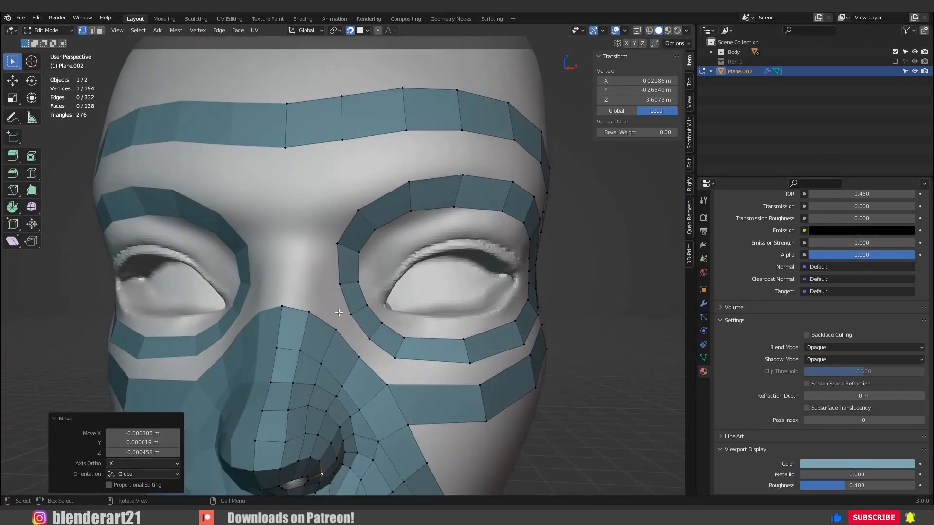
{"action": "middle_click_drag", "start_coordinate": [413, 226], "coordinate": [372, 249]}
{"action": "left_click_drag", "start_coordinate": [299, 276], "coordinate": [355, 304]}
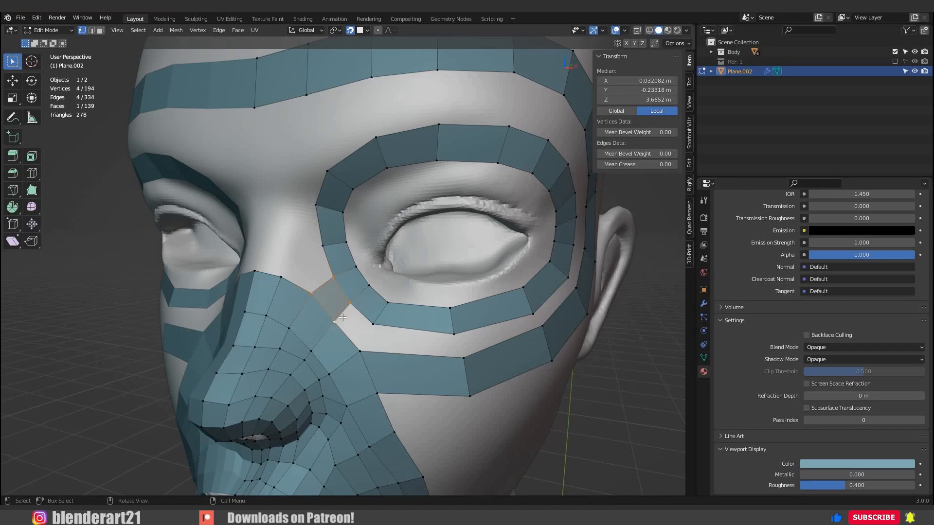
{"action": "left_click", "coordinate": [348, 308]}
{"action": "left_click", "coordinate": [334, 321], "text": "shift"}
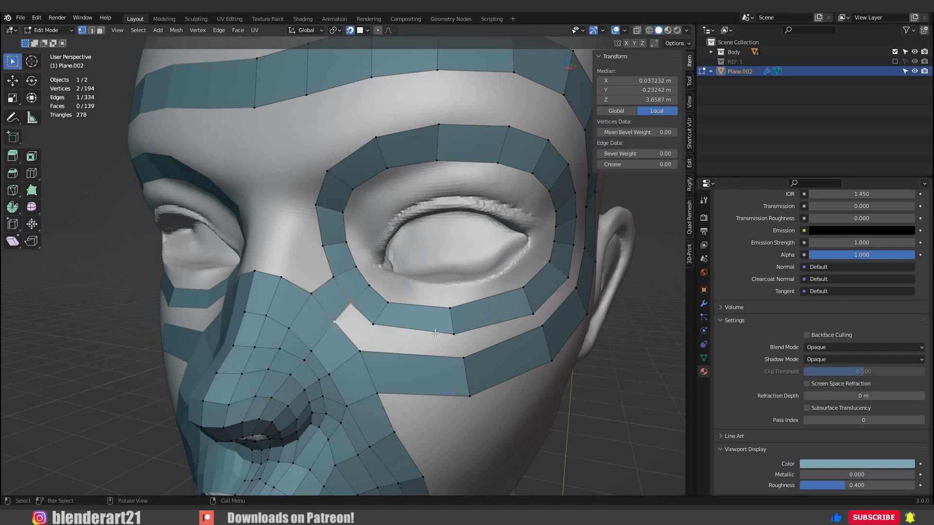
{"action": "key", "text": "f"}
{"action": "scroll", "coordinate": [460, 321], "scroll_direction": "down", "scroll_amount": 1}
{"action": "middle_click_drag", "start_coordinate": [493, 321], "coordinate": [464, 317]}
{"action": "key", "text": "f"}
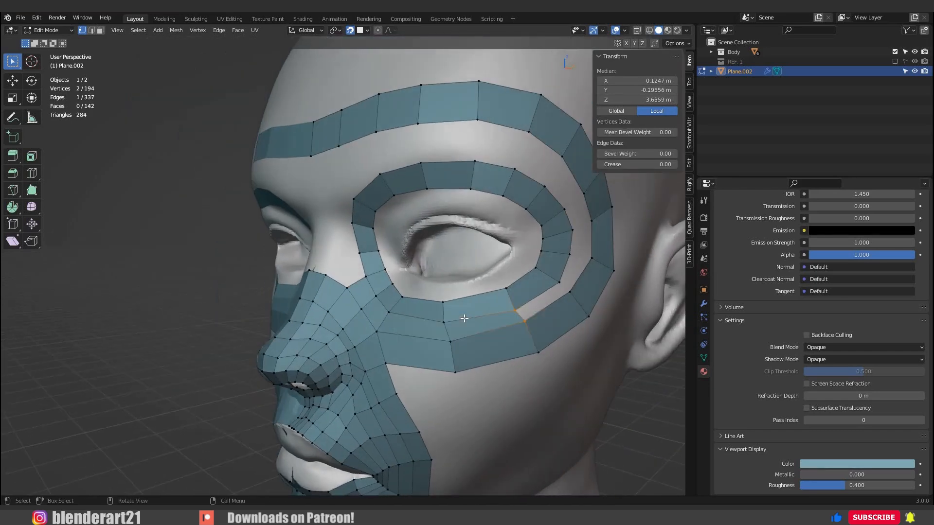
Continue filling the gap between the eye loop and outer loop around the outer eye corner and across the brow.
{"action": "key", "text": "f"}
{"action": "key", "text": "f"}
{"action": "key", "text": "f"}
{"action": "key", "text": "f"}
{"action": "key", "text": "f"}
{"action": "key", "text": "f"}
{"action": "key", "text": "f"}
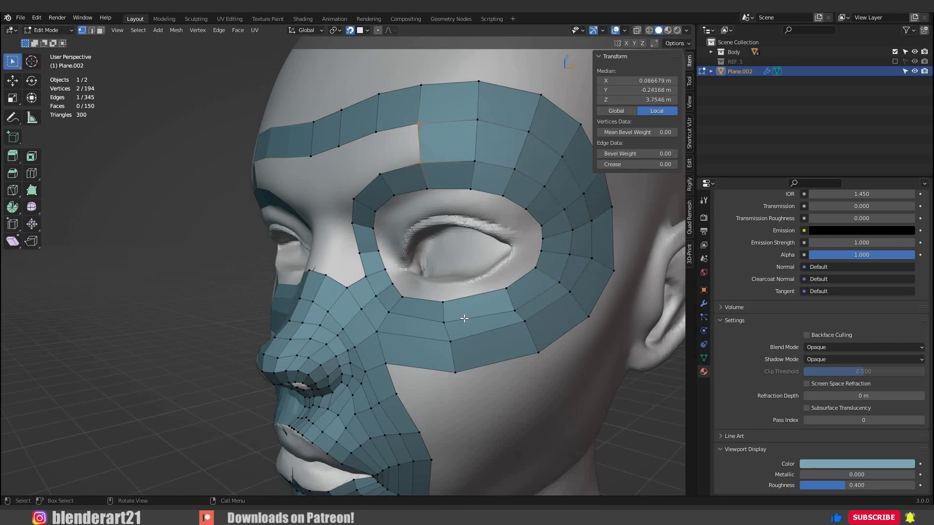
{"action": "key", "text": "f"}
Extrude the eye loop's inner brow edge across the top of the nose bridge to the centre line and adjust it.
{"action": "middle_click_drag", "start_coordinate": [463, 314], "coordinate": [437, 340]}
{"action": "middle_click_drag", "start_coordinate": [438, 340], "coordinate": [412, 319]}
{"action": "scroll", "coordinate": [407, 314], "scroll_direction": "down", "scroll_amount": 2}
{"action": "scroll", "coordinate": [412, 319], "scroll_direction": "down", "scroll_amount": 2}
{"action": "mouse_move", "coordinate": [358, 336]}
{"action": "middle_mouse_down", "text": "shift"}
{"action": "mouse_move", "coordinate": [371, 329]}
{"action": "mouse_move", "coordinate": [336, 341]}
{"action": "mouse_move", "coordinate": [358, 335]}
{"action": "middle_mouse_up", "text": "shift"}
{"action": "scroll", "coordinate": [358, 336], "scroll_direction": "up", "scroll_amount": 3}
{"action": "left_click", "coordinate": [364, 153]}
{"action": "left_click", "coordinate": [346, 180], "text": "shift"}
{"action": "key", "text": "e"}
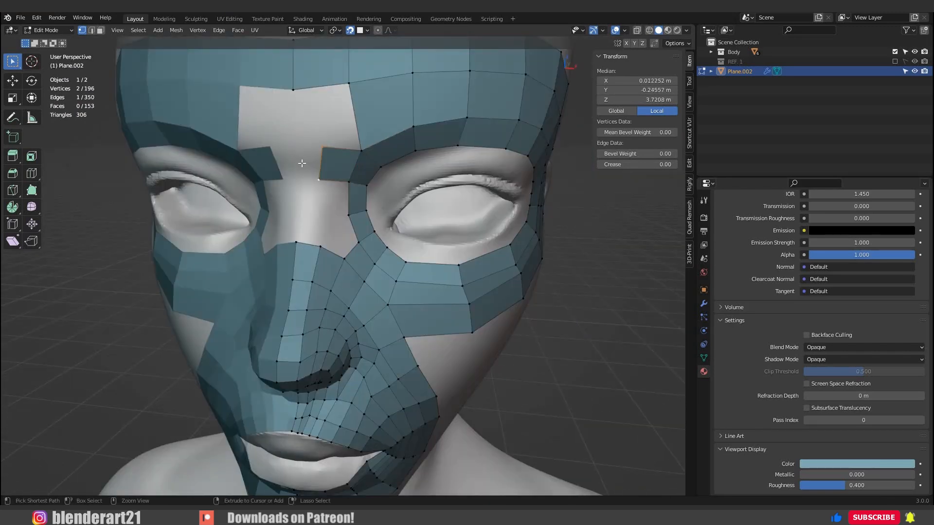
{"action": "left_click", "coordinate": [297, 183]}
{"action": "key", "text": "g"}
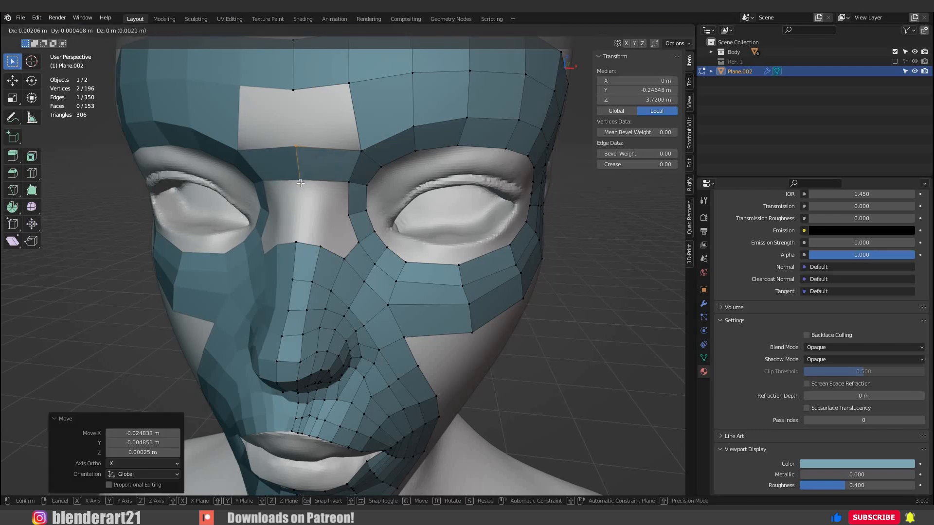
{"action": "left_click", "coordinate": [316, 155]}
Fill the forehead face above the nose bridge and the face between the upper nose and the eye's inner corner.
{"action": "mouse_move", "coordinate": [317, 155]}
{"action": "middle_mouse_down"}
{"action": "mouse_move", "coordinate": [335, 86]}
{"action": "mouse_move", "coordinate": [311, 142]}
{"action": "middle_mouse_up"}
{"action": "left_click", "coordinate": [309, 144]}
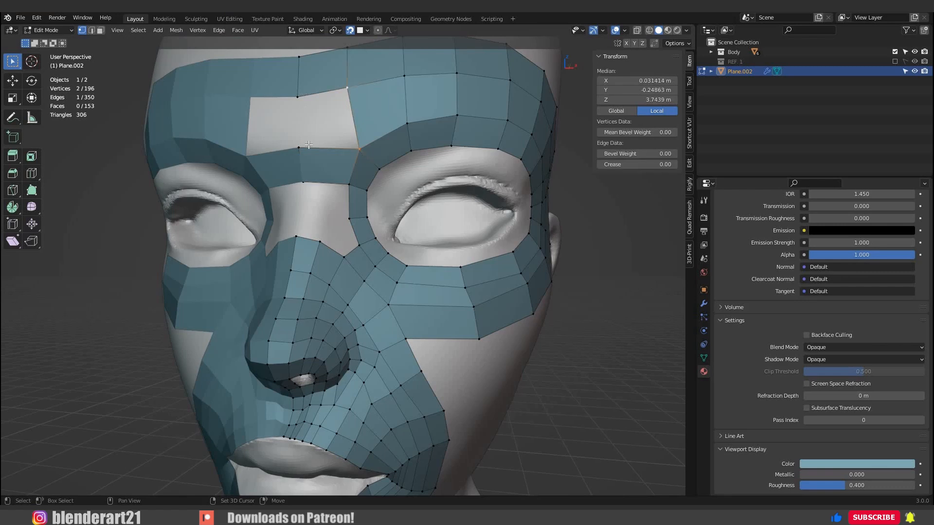
{"action": "key", "text": "f"}
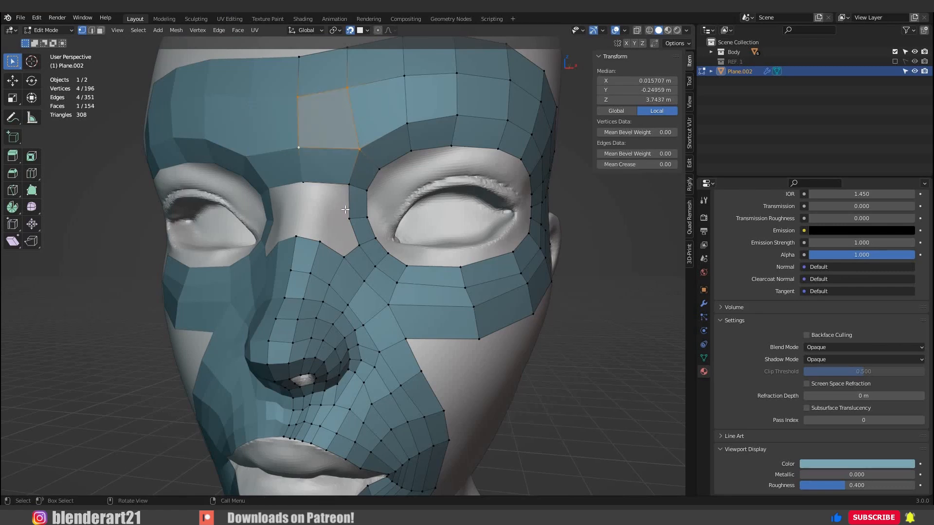
{"action": "left_click", "coordinate": [345, 256]}
{"action": "left_click_drag", "start_coordinate": [341, 213], "coordinate": [361, 247], "text": "shift"}
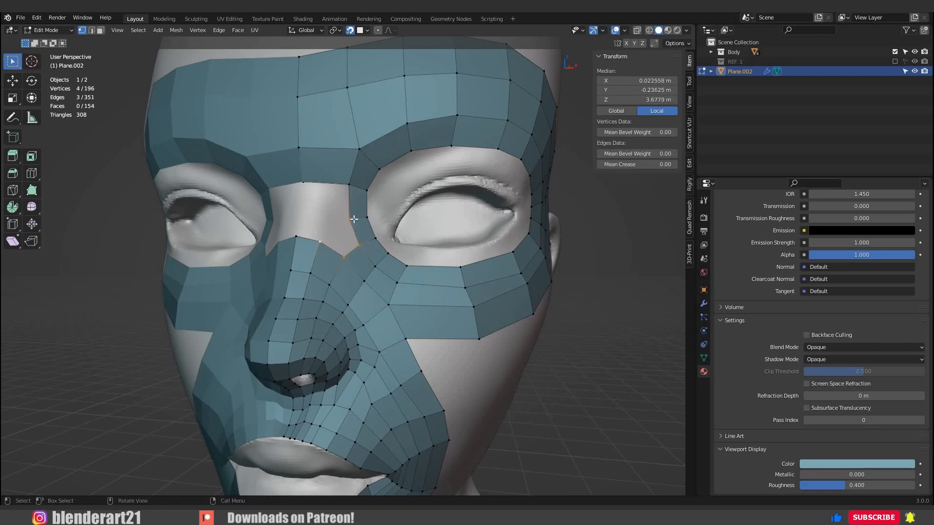
{"action": "key", "text": "f"}
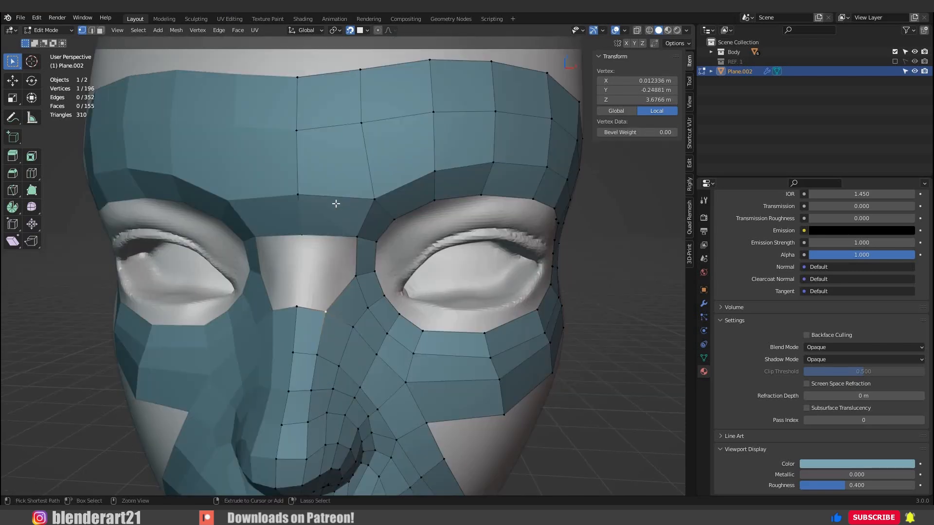
Add a centred vertical loop cut through the forehead faces beside the centre line and shift its brow-level vertex.
{"action": "key", "text": "ctrl+r"}
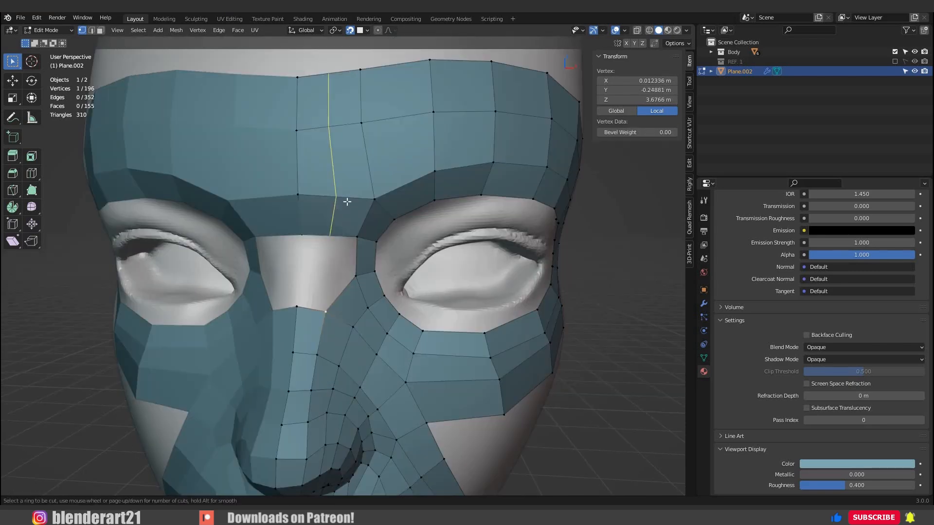
{"action": "left_click", "coordinate": [347, 201]}
{"action": "right_click", "coordinate": [344, 202]}
{"action": "middle_click_drag", "start_coordinate": [344, 207], "coordinate": [346, 211]}
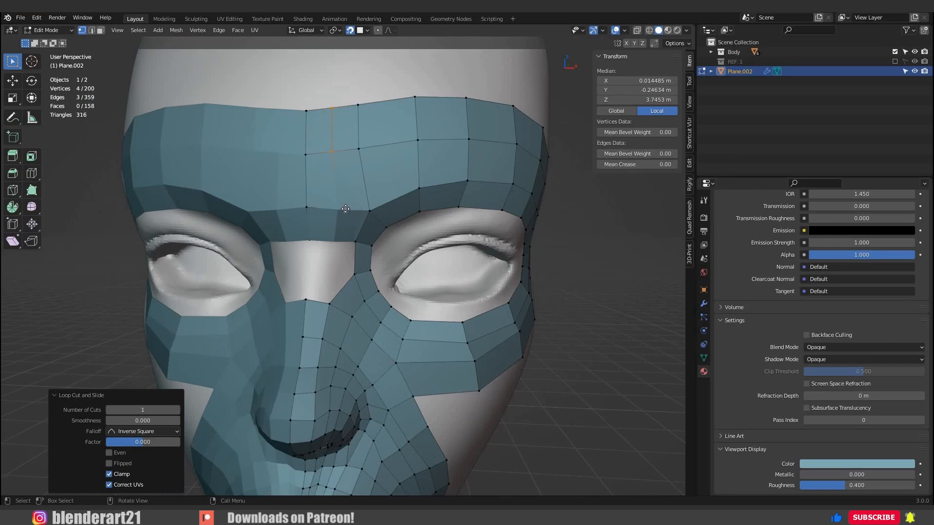
{"action": "left_click", "coordinate": [341, 213]}
{"action": "key", "text": "g"}
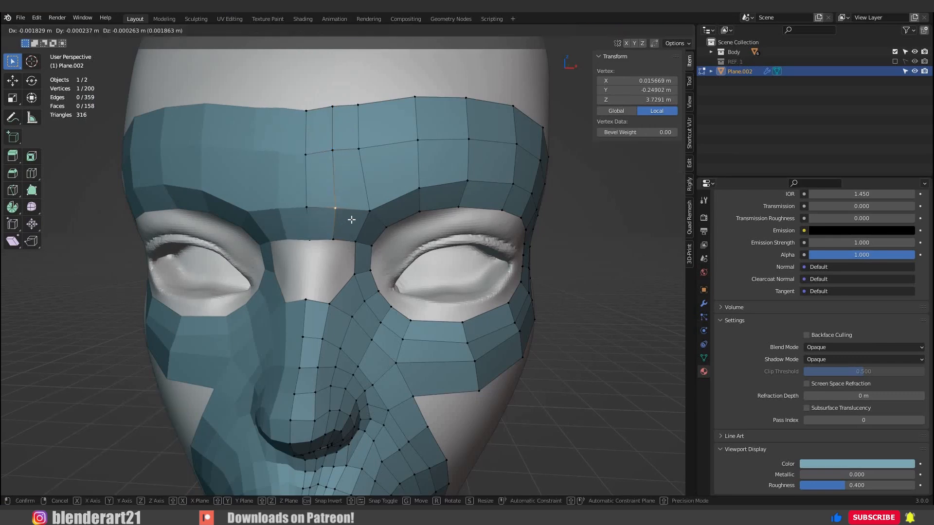
{"action": "left_click", "coordinate": [351, 220]}
Fill the face on the nose bridge between the brow strip and the top of the nose along the centre line.
{"action": "scroll", "coordinate": [350, 220], "scroll_direction": "up", "scroll_amount": 1}
{"action": "middle_click_drag", "start_coordinate": [341, 223], "coordinate": [341, 217]}
{"action": "scroll", "coordinate": [341, 219], "scroll_direction": "up", "scroll_amount": 1}
{"action": "left_click", "coordinate": [293, 227]}
{"action": "left_click", "coordinate": [327, 227], "text": "shift"}
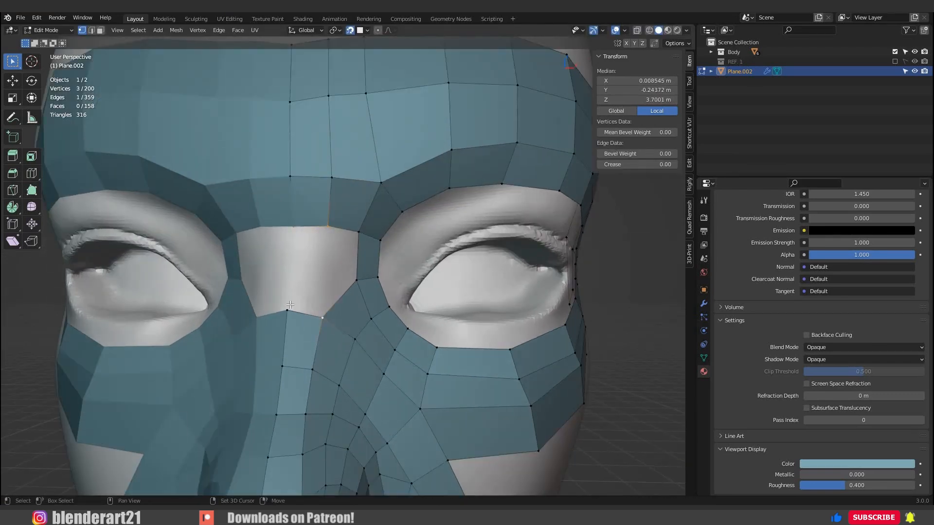
{"action": "key", "text": "f"}
Fill the remaining gap between the nose bridge face and the inner side of the eye loop.
{"action": "middle_click_drag", "start_coordinate": [317, 284], "coordinate": [343, 237]}
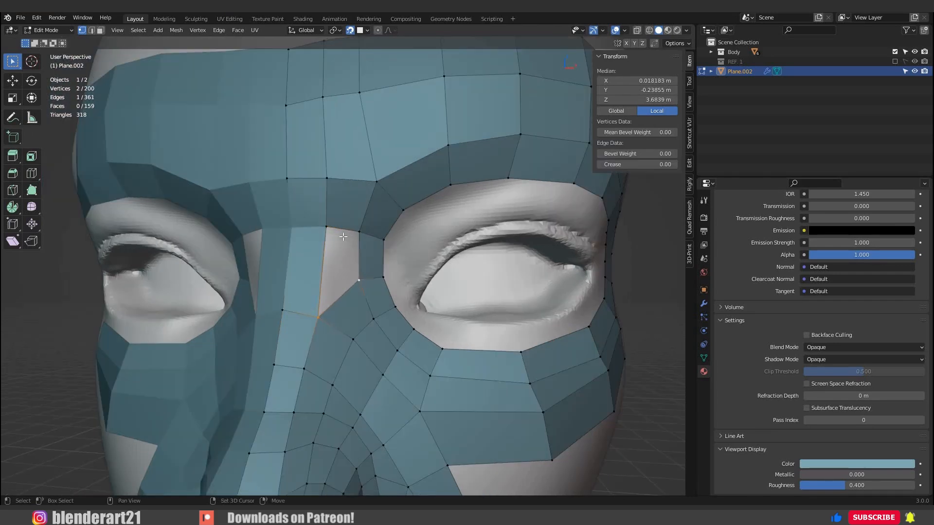
{"action": "left_click", "coordinate": [359, 233]}
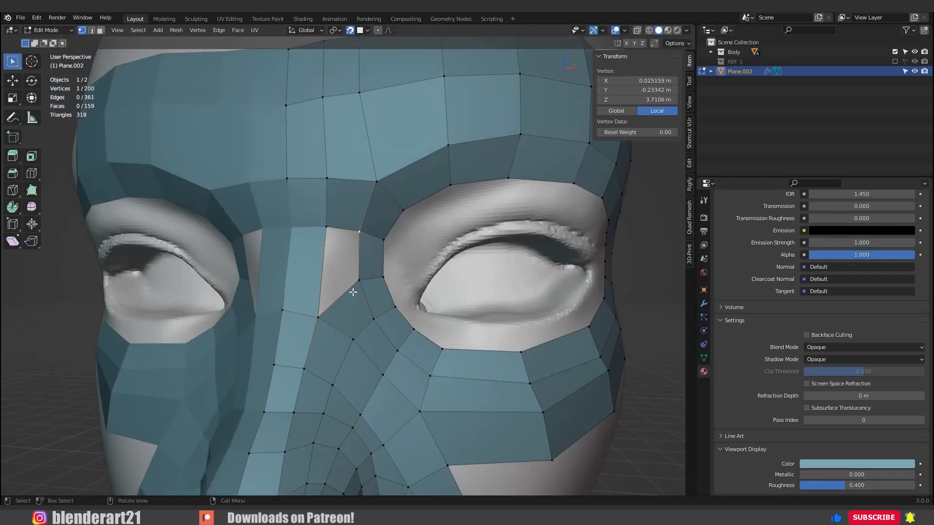
{"action": "left_click", "coordinate": [327, 228], "text": "shift"}
{"action": "left_click", "coordinate": [361, 280], "text": "shift"}
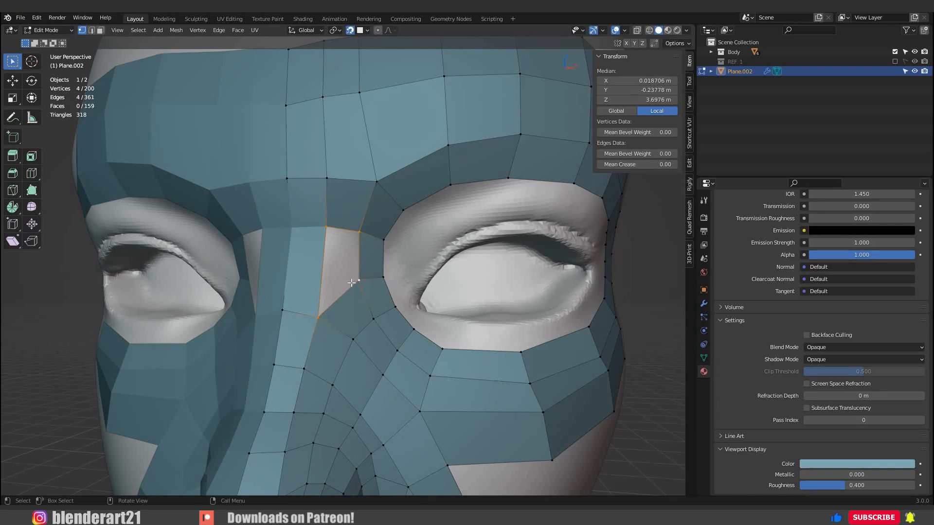
{"action": "key", "text": "f"}
Add a loop cut across the nose bridge to the eye loop and reposition the nearby vertices for even spacing.
{"action": "mouse_move", "coordinate": [350, 285]}
{"action": "middle_mouse_down"}
{"action": "mouse_move", "coordinate": [343, 290]}
{"action": "mouse_move", "coordinate": [351, 277]}
{"action": "middle_mouse_up"}
{"action": "key", "text": "ctrl+r"}
{"action": "left_click", "coordinate": [359, 267]}
{"action": "left_click", "coordinate": [333, 271]}
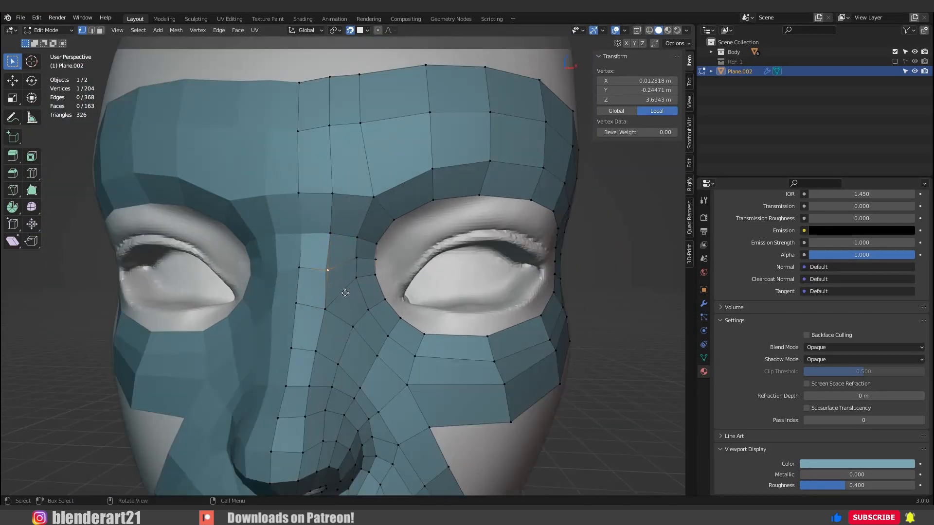
{"action": "key", "text": "g"}
{"action": "left_click", "coordinate": [353, 296]}
{"action": "key", "text": "g"}
{"action": "left_click", "coordinate": [354, 292]}
{"action": "key", "text": "g"}
{"action": "left_click", "coordinate": [356, 271]}
Switch to Object Mode to check the mesh over the face and save the file.
{"action": "scroll", "coordinate": [389, 286], "scroll_direction": "down", "scroll_amount": 3}
{"action": "key", "text": "Tab"}
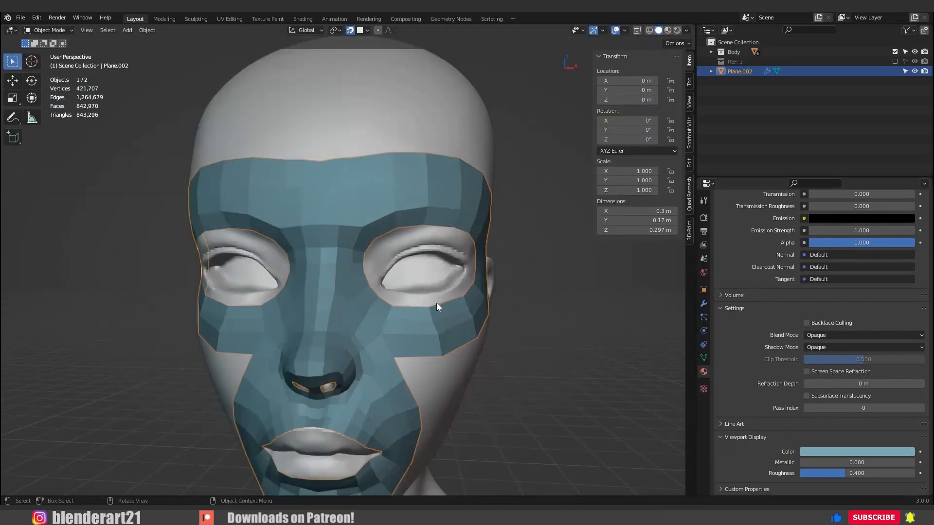
{"action": "scroll", "coordinate": [436, 306], "scroll_direction": "down", "scroll_amount": 3}
{"action": "mouse_move", "coordinate": [416, 310]}
{"action": "middle_mouse_down"}
{"action": "mouse_move", "coordinate": [429, 327]}
{"action": "mouse_move", "coordinate": [375, 324]}
{"action": "mouse_move", "coordinate": [400, 300]}
{"action": "middle_mouse_up"}
{"action": "key", "text": "ctrl+s"}
Return to Edit Mode and select the boundary edge loop of the eye opening to check its vertex count.
{"action": "scroll", "coordinate": [370, 304], "scroll_direction": "up", "scroll_amount": 2}
{"action": "middle_click_drag", "start_coordinate": [384, 331], "coordinate": [381, 315]}
{"action": "scroll", "coordinate": [416, 241], "scroll_direction": "up", "scroll_amount": 3}
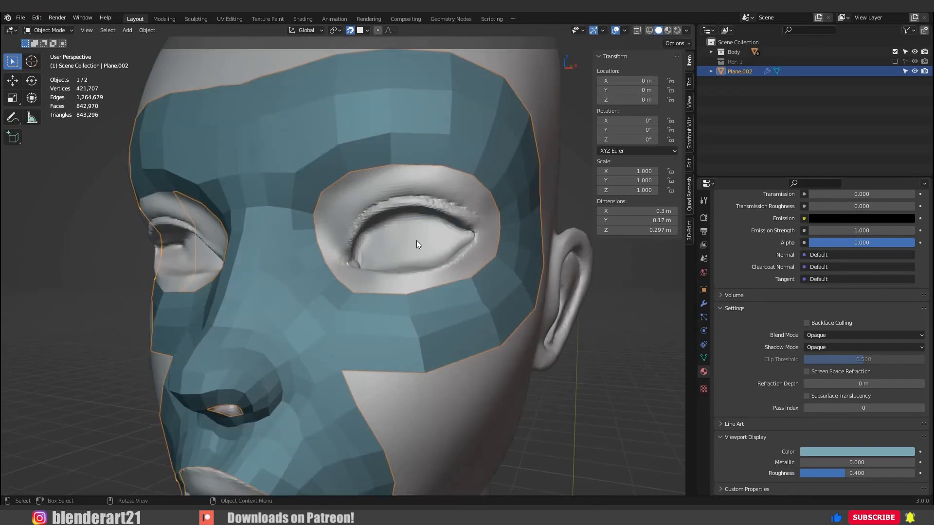
{"action": "middle_click_drag", "start_coordinate": [416, 240], "coordinate": [396, 202]}
{"action": "key", "text": "Tab"}
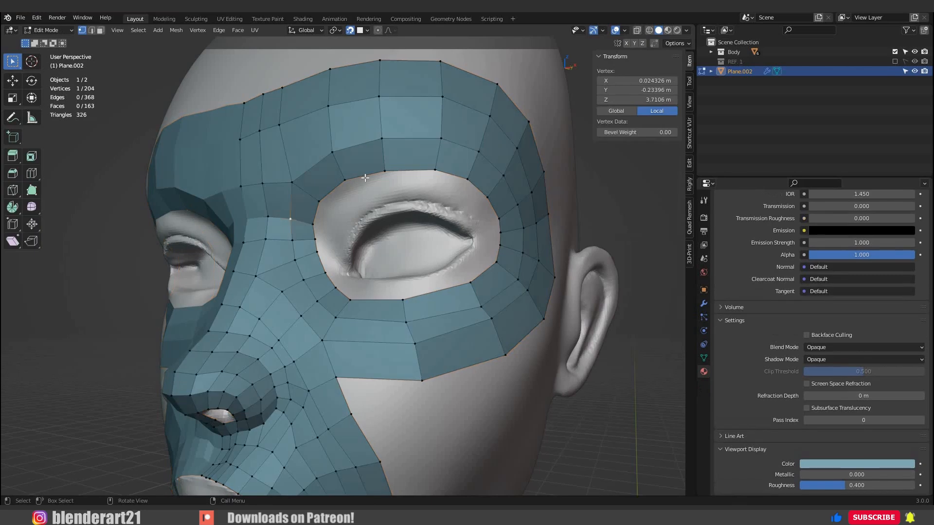
{"action": "left_click", "coordinate": [332, 189], "text": "alt"}
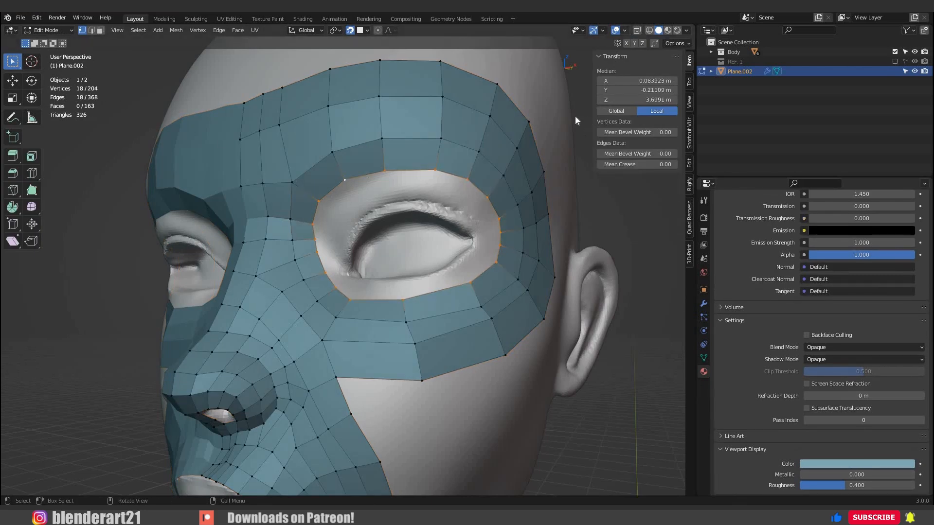
{"action": "left_click", "coordinate": [624, 30]}
{"action": "scroll", "coordinate": [414, 190], "scroll_direction": "up", "scroll_amount": 2}
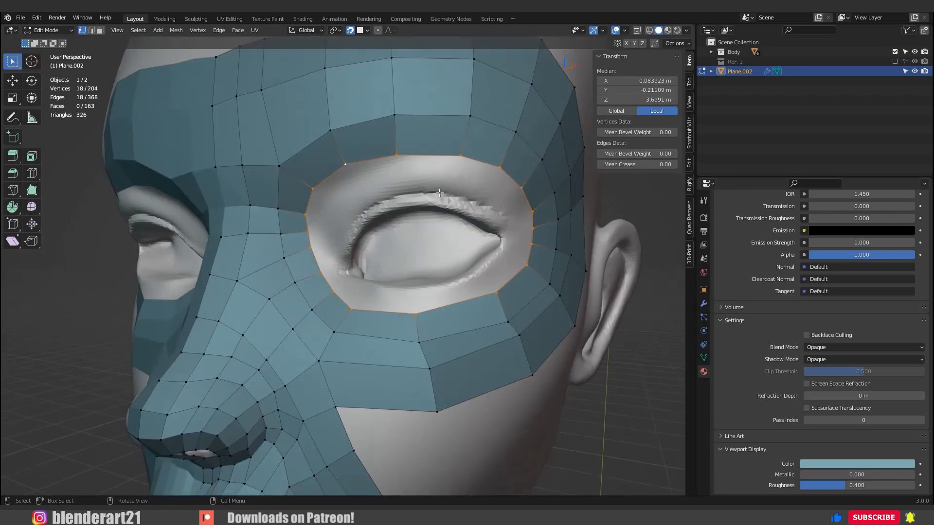
Duplicate the face just above the eye opening toward the upper eyelid and scale the copy to 0.339.
{"action": "left_click", "coordinate": [370, 167]}
{"action": "left_click_drag", "start_coordinate": [411, 169], "coordinate": [316, 111]}
{"action": "key", "text": "g"}
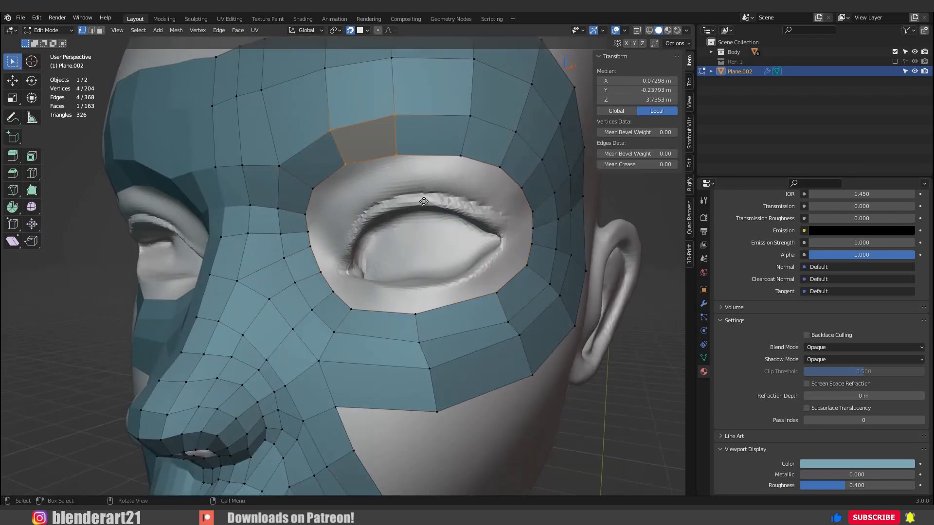
{"action": "key", "text": "shift+d"}
{"action": "left_click", "coordinate": [414, 217]}
{"action": "key", "text": "s"}
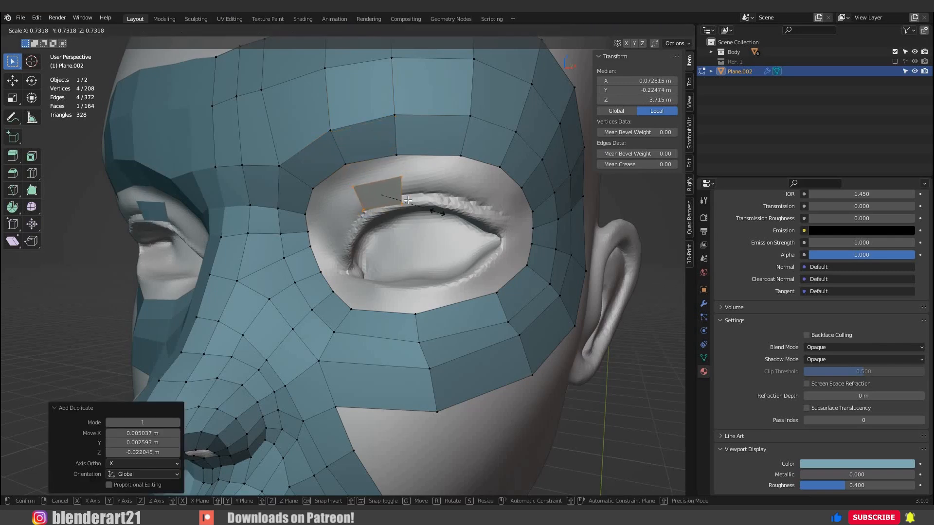
{"action": "left_click", "coordinate": [413, 215]}
Place the small face on the upper eyelid rim, rotate it by -8.17° and adjust its outer vertex.
{"action": "key", "text": "g"}
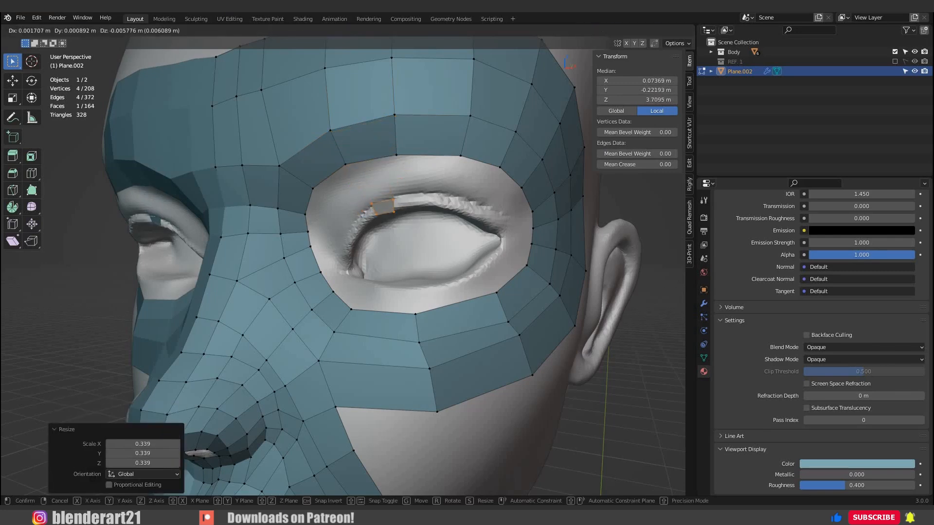
{"action": "left_click", "coordinate": [421, 208]}
{"action": "key", "text": "r"}
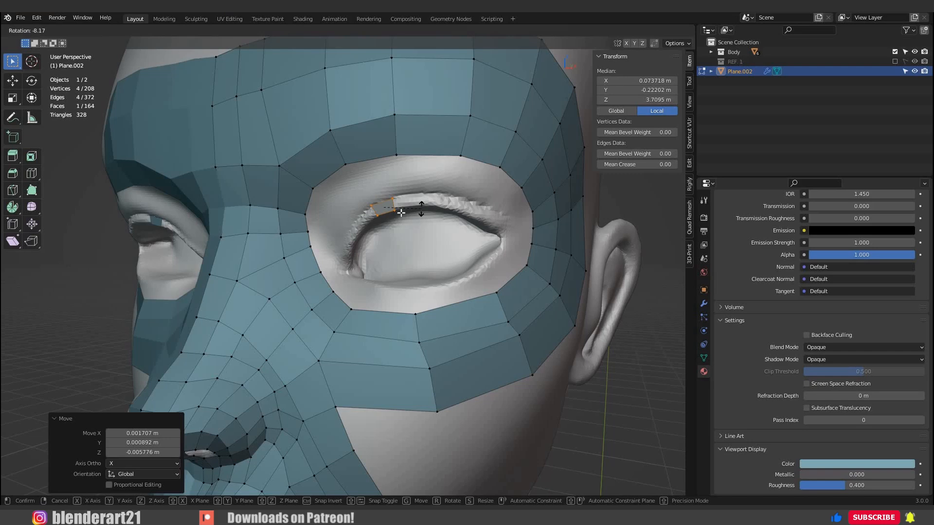
{"action": "left_click", "coordinate": [422, 193]}
{"action": "scroll", "coordinate": [422, 194], "scroll_direction": "up", "scroll_amount": 5}
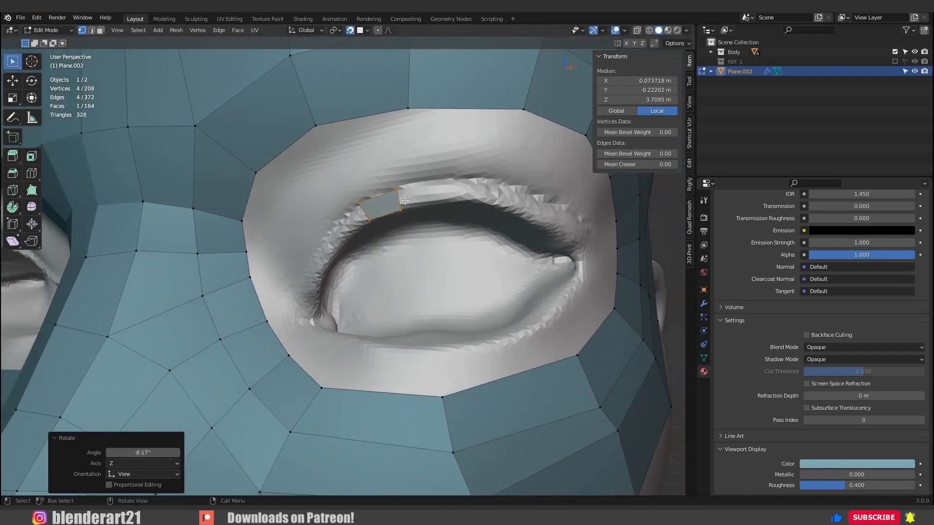
{"action": "left_click", "coordinate": [401, 208]}
{"action": "key", "text": "g"}
{"action": "left_click", "coordinate": [404, 208]}
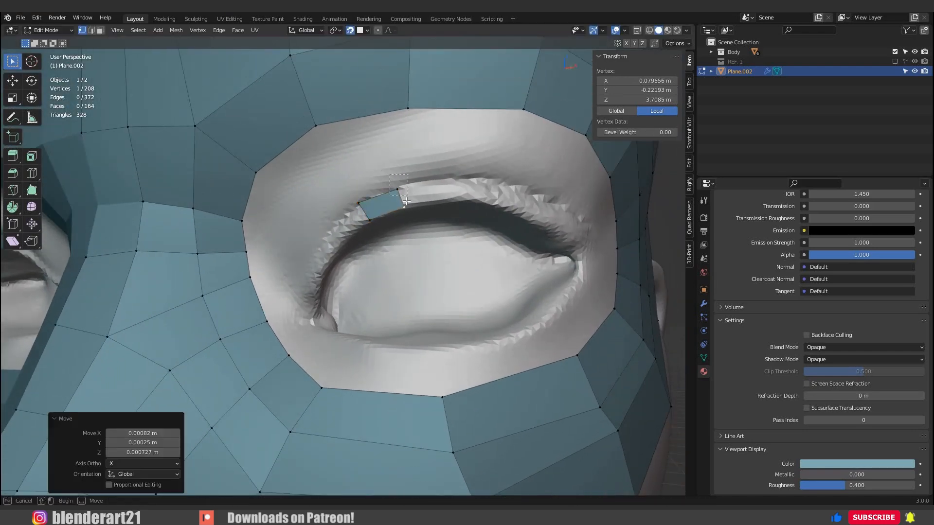
Extrude the small face's outer edge into a strip along the upper eyelid rim and around the outer eye corner.
{"action": "left_click_drag", "start_coordinate": [406, 201], "coordinate": [411, 198]}
{"action": "left_click", "coordinate": [404, 207], "text": "shift"}
{"action": "scroll", "coordinate": [418, 206], "scroll_direction": "down", "scroll_amount": 1}
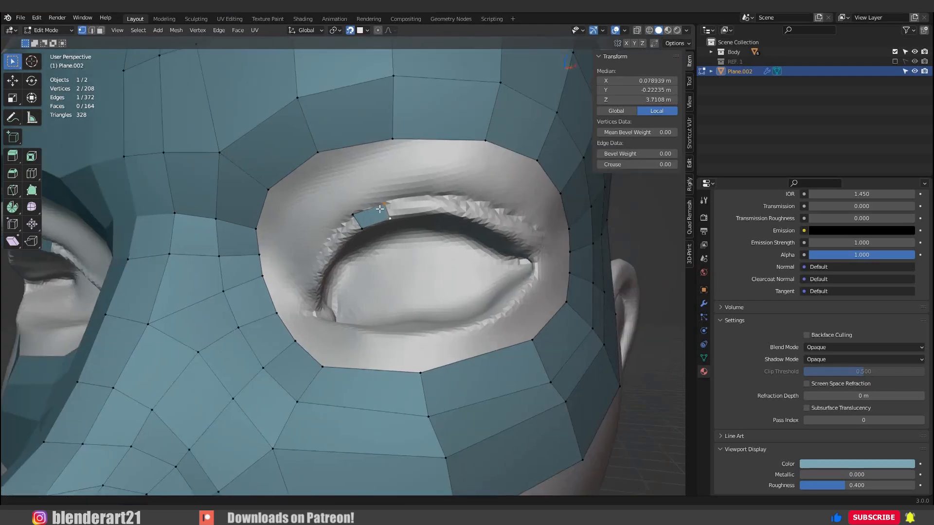
{"action": "middle_click_drag", "start_coordinate": [469, 209], "coordinate": [422, 215], "text": "shift"}
{"action": "right_click", "coordinate": [388, 209], "text": "ctrl"}
{"action": "right_click", "coordinate": [427, 222], "text": "ctrl"}
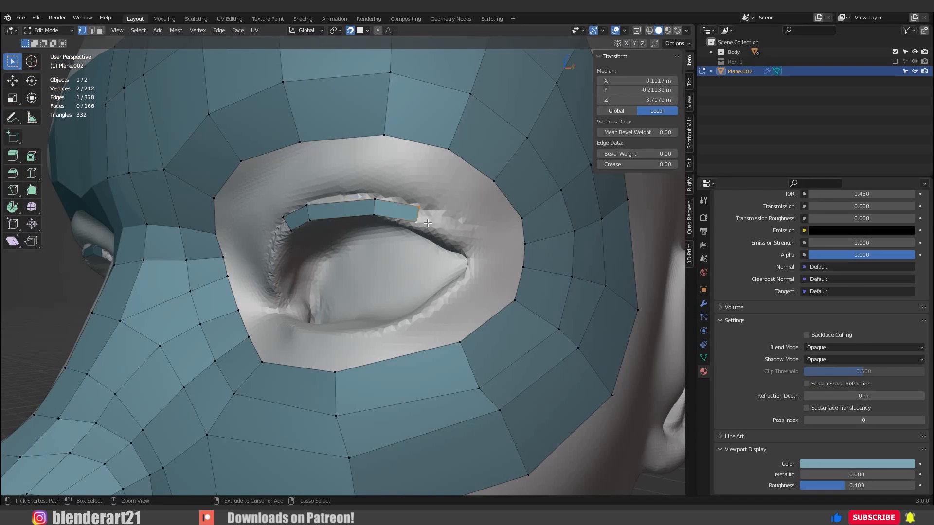
{"action": "key", "text": "g"}
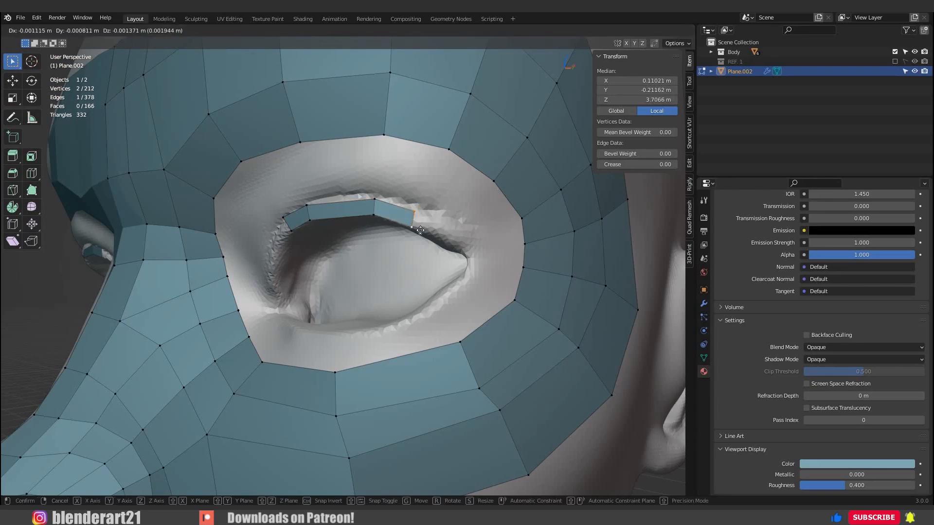
{"action": "left_click", "coordinate": [420, 230]}
{"action": "right_click", "coordinate": [464, 245], "text": "ctrl"}
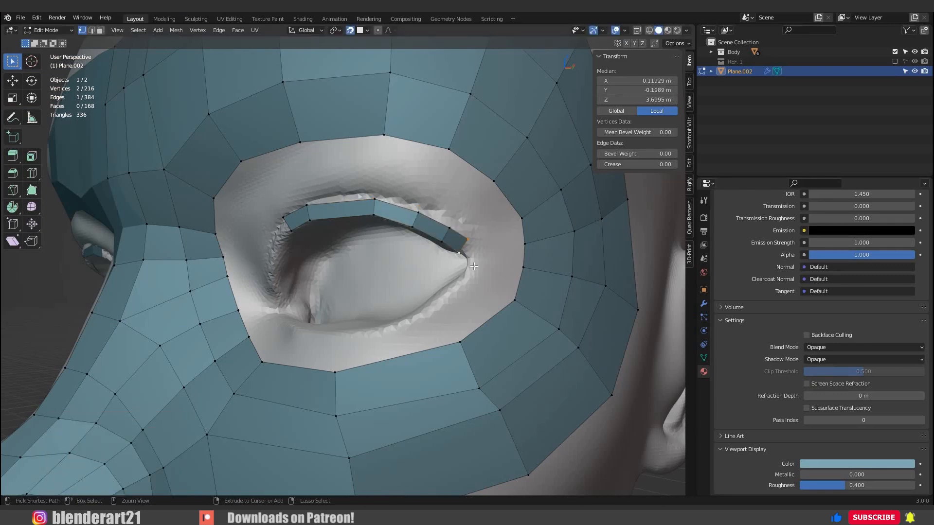
{"action": "right_click", "coordinate": [469, 286], "text": "ctrl"}
Reposition the strip's vertices around the outer eye corner so the faces follow the eyelid rim evenly.
{"action": "left_click", "coordinate": [490, 259]}
{"action": "key", "text": "g"}
{"action": "left_click", "coordinate": [492, 263]}
{"action": "left_click", "coordinate": [467, 258]}
{"action": "key", "text": "g"}
{"action": "left_click", "coordinate": [469, 256]}
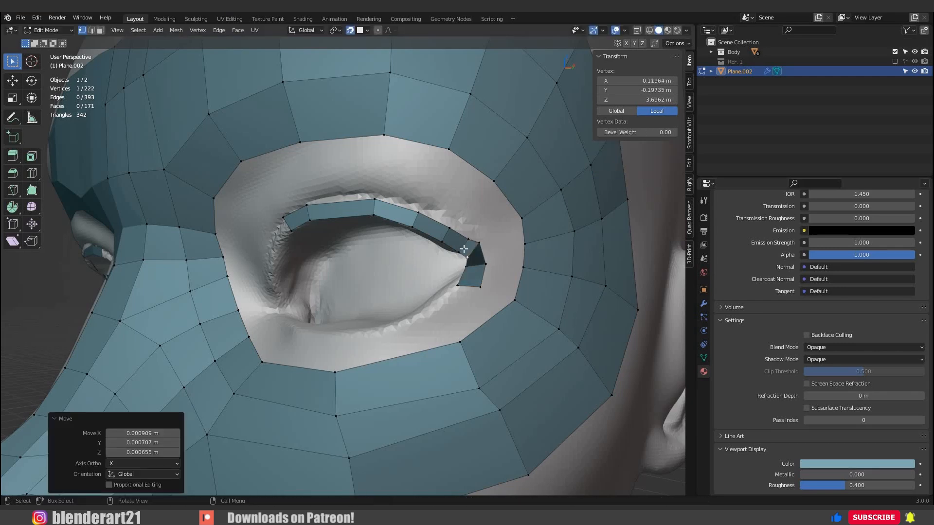
{"action": "key", "text": "g"}
{"action": "left_click", "coordinate": [474, 247]}
{"action": "left_click", "coordinate": [479, 244]}
{"action": "key", "text": "g"}
{"action": "left_click", "coordinate": [479, 251]}
{"action": "left_click", "coordinate": [468, 259]}
{"action": "key", "text": "g"}
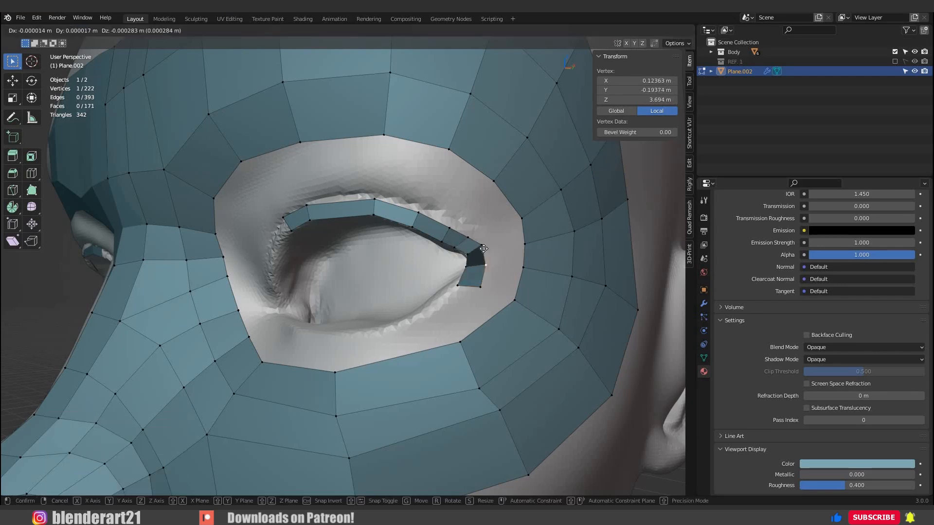
{"action": "left_click", "coordinate": [472, 268]}
{"action": "key", "text": "g"}
{"action": "left_click", "coordinate": [468, 284]}
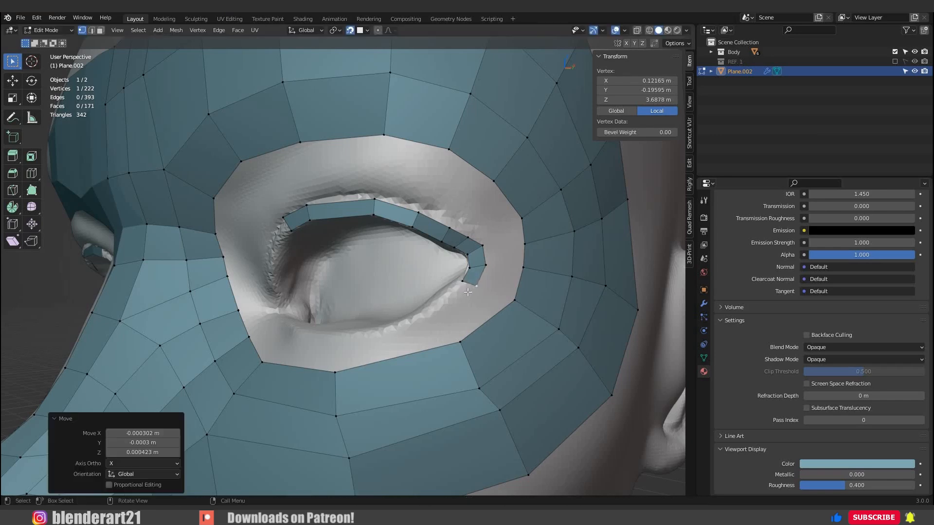
Extrude the strip's end edge twice from the outer corner to the middle of the lower eyelid.
{"action": "left_click", "coordinate": [463, 283]}
{"action": "left_click", "coordinate": [476, 288], "text": "shift"}
{"action": "right_click", "coordinate": [441, 306], "text": "ctrl"}
{"action": "key", "text": "g"}
{"action": "left_click", "coordinate": [439, 324]}
{"action": "right_click", "coordinate": [349, 337], "text": "ctrl"}
Rotate and move the end edge at mid lower eyelid, and adjust the strip vertex near the outer corner.
{"action": "middle_click_drag", "start_coordinate": [346, 343], "coordinate": [375, 360]}
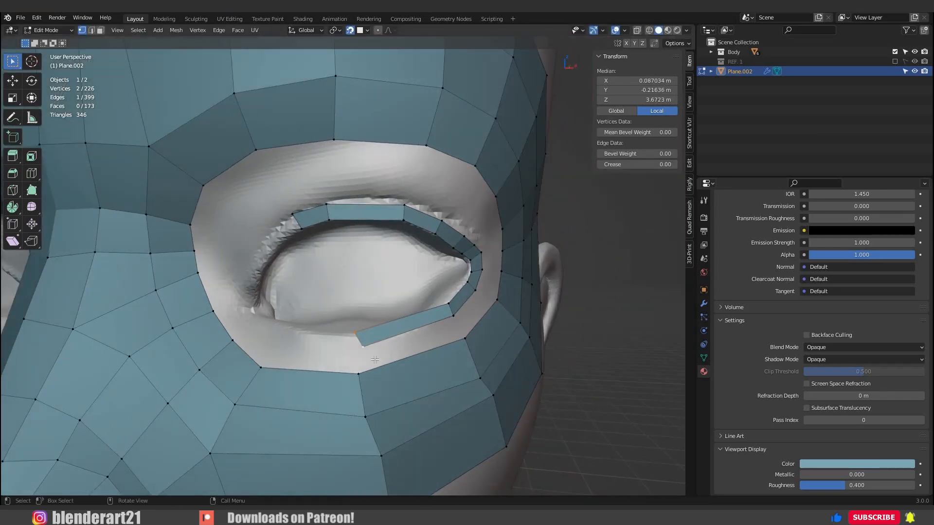
{"action": "key", "text": "r"}
{"action": "left_click", "coordinate": [367, 368]}
{"action": "key", "text": "g"}
{"action": "left_click", "coordinate": [364, 369]}
{"action": "left_click", "coordinate": [448, 308]}
{"action": "key", "text": "g"}
{"action": "left_click", "coordinate": [449, 310]}
{"action": "scroll", "coordinate": [371, 313], "scroll_direction": "down", "scroll_amount": 2}
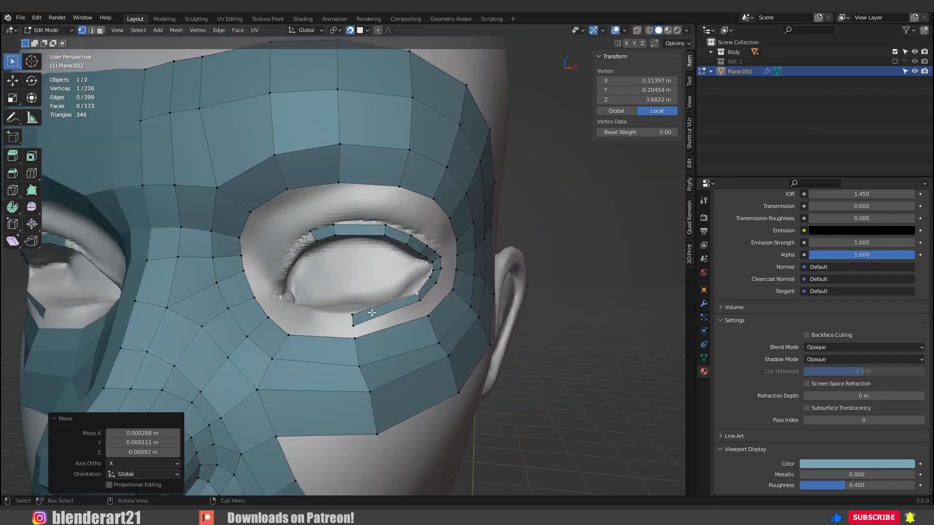
Extrude the strip's end edge onward along the lower eyelid to the inner eye corner.
{"action": "middle_click_drag", "start_coordinate": [372, 313], "coordinate": [390, 316]}
{"action": "left_click", "coordinate": [331, 252]}
{"action": "middle_click_drag", "start_coordinate": [332, 255], "coordinate": [365, 263]}
{"action": "left_click", "coordinate": [331, 264], "text": "shift"}
{"action": "right_click", "coordinate": [276, 252], "text": "ctrl"}
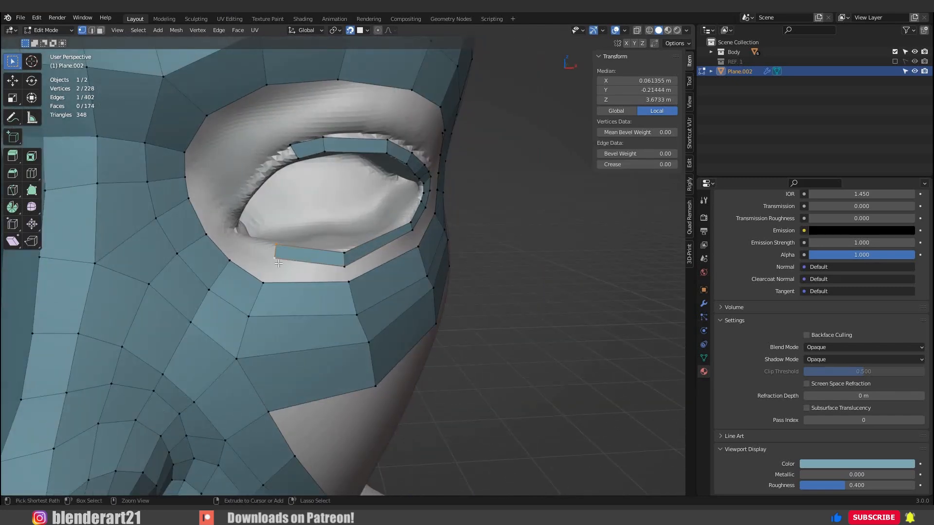
{"action": "middle_click_drag", "start_coordinate": [276, 252], "coordinate": [286, 270]}
{"action": "right_click", "coordinate": [232, 256], "text": "ctrl"}
{"action": "right_click", "coordinate": [202, 239], "text": "ctrl"}
Extrude the strip up the inner side of the eye and fill the last face to close the eyelid loop.
{"action": "middle_click_drag", "start_coordinate": [228, 174], "coordinate": [214, 172]}
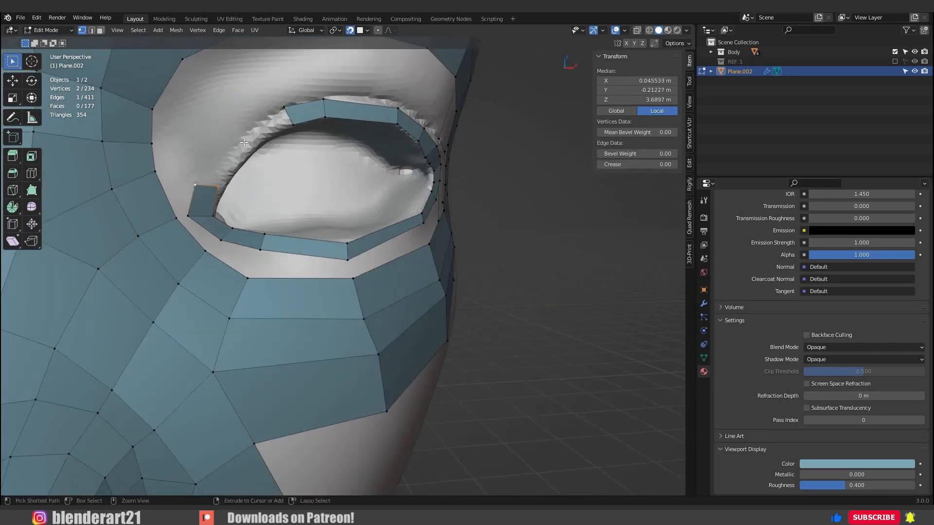
{"action": "right_click", "coordinate": [223, 165], "text": "ctrl"}
{"action": "right_click", "coordinate": [244, 142], "text": "ctrl"}
{"action": "key", "text": "f"}
Reposition the eyelid loop's vertices around the inner eye corner and save the file.
{"action": "middle_click_drag", "start_coordinate": [257, 131], "coordinate": [243, 204]}
{"action": "left_click", "coordinate": [226, 214]}
{"action": "key", "text": "g"}
{"action": "middle_click_drag", "start_coordinate": [277, 242], "coordinate": [294, 243]}
{"action": "scroll", "coordinate": [263, 234], "scroll_direction": "up", "scroll_amount": 3}
{"action": "key", "text": "g"}
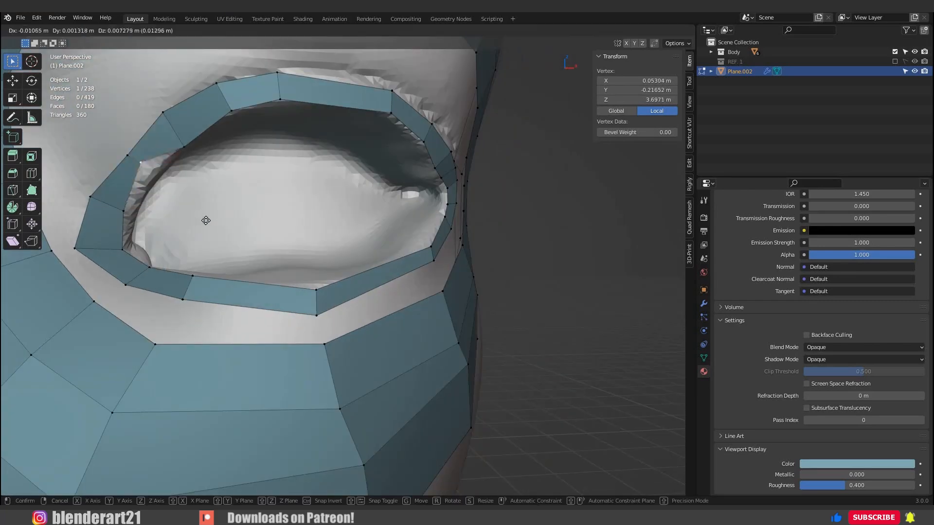
{"action": "left_click", "coordinate": [198, 214]}
{"action": "left_click", "coordinate": [87, 202]}
{"action": "key", "text": "g"}
{"action": "left_click", "coordinate": [93, 249]}
{"action": "scroll", "coordinate": [341, 234], "scroll_direction": "down", "scroll_amount": 3}
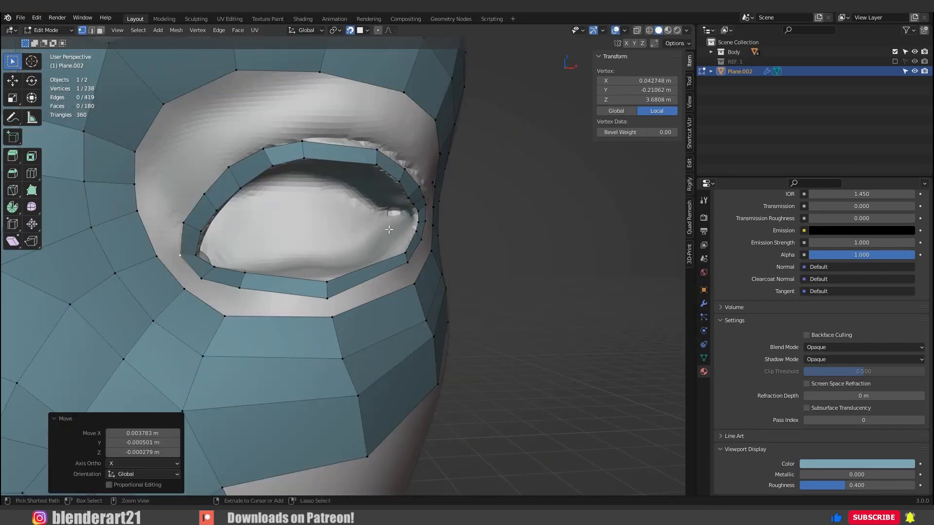
{"action": "key", "text": "ctrl+s"}
Select the eyelid loop's outer edge loop and extrude it, scaling outward into a second ring of faces.
{"action": "scroll", "coordinate": [387, 219], "scroll_direction": "down", "scroll_amount": 2}
{"action": "mouse_move", "coordinate": [314, 184]}
{"action": "middle_mouse_down"}
{"action": "mouse_move", "coordinate": [279, 132]}
{"action": "mouse_move", "coordinate": [310, 206]}
{"action": "middle_mouse_up"}
{"action": "scroll", "coordinate": [281, 167], "scroll_direction": "up", "scroll_amount": 1}
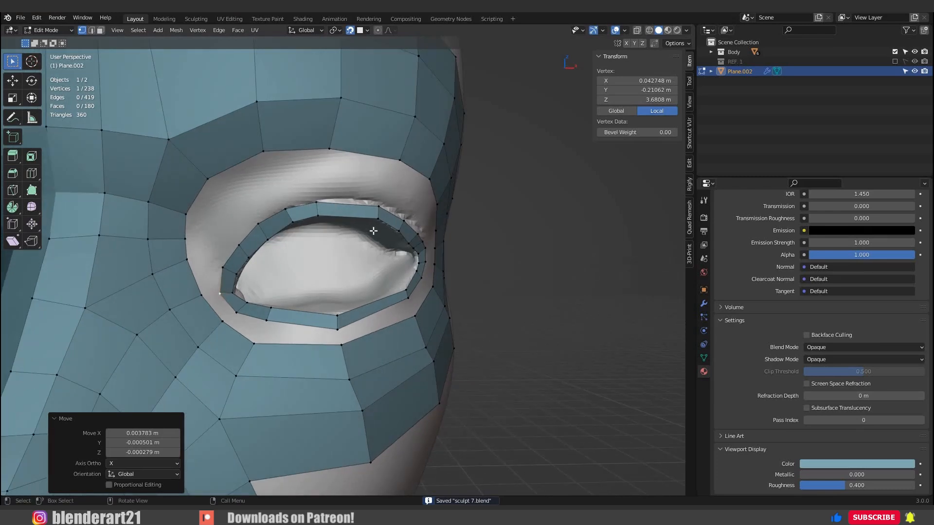
{"action": "left_click", "coordinate": [392, 247], "text": "alt"}
{"action": "middle_click_drag", "start_coordinate": [363, 226], "coordinate": [376, 253]}
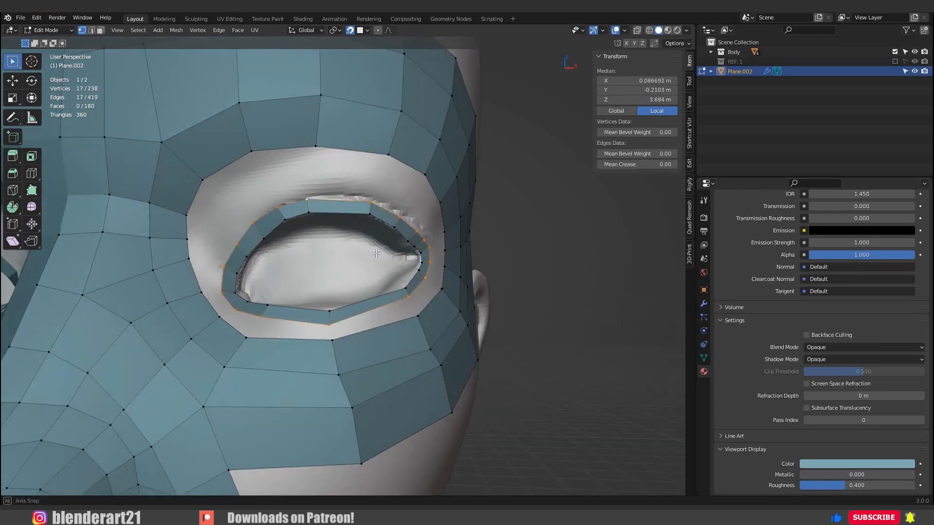
{"action": "key", "text": "e"}
{"action": "key", "text": "s"}
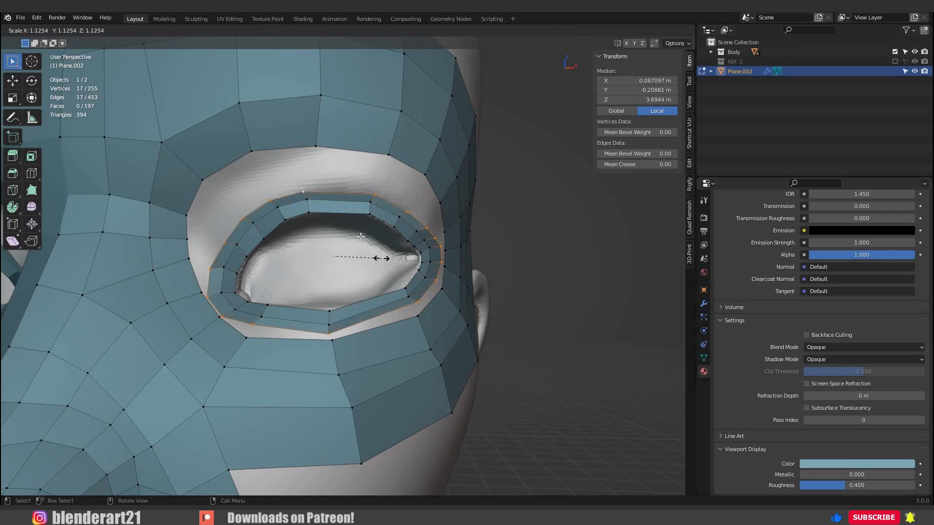
{"action": "left_click", "coordinate": [381, 258]}
Reposition the new ring's outer vertices along the upper eyelid and around the outer eye corner.
{"action": "left_click", "coordinate": [302, 189]}
{"action": "key", "text": "g"}
{"action": "left_click", "coordinate": [371, 179]}
{"action": "middle_click_drag", "start_coordinate": [438, 205], "coordinate": [406, 194]}
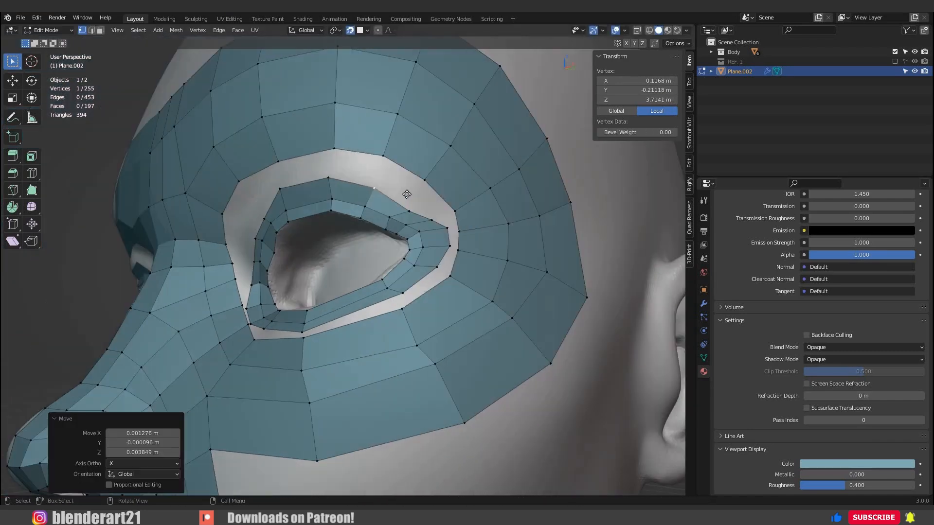
{"action": "scroll", "coordinate": [407, 194], "scroll_direction": "up", "scroll_amount": 3}
{"action": "left_click", "coordinate": [453, 232]}
{"action": "key", "text": "g"}
{"action": "left_click", "coordinate": [450, 243]}
{"action": "middle_click_drag", "start_coordinate": [450, 253], "coordinate": [477, 243]}
{"action": "key", "text": "g"}
{"action": "left_click", "coordinate": [428, 291]}
Reposition the vertices below the eye and at the inner corner to even out the lower gap.
{"action": "middle_click_drag", "start_coordinate": [389, 312], "coordinate": [438, 301]}
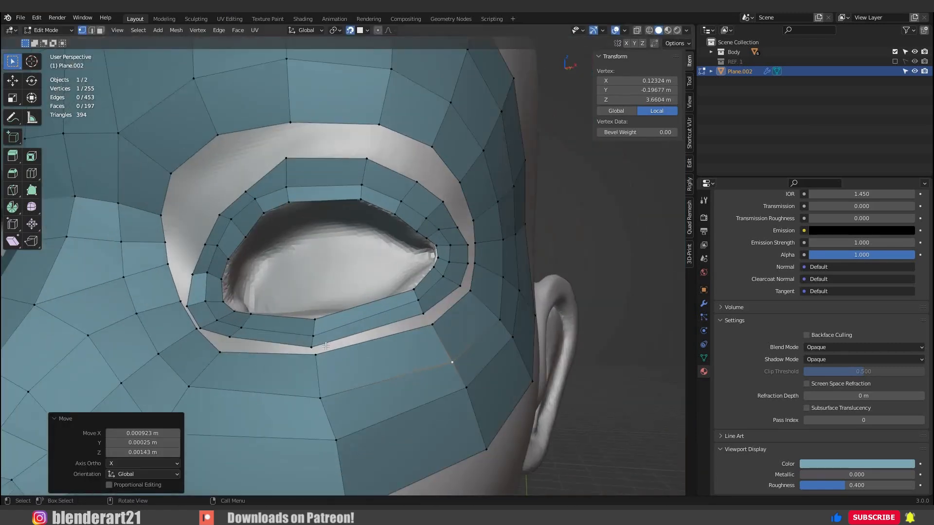
{"action": "key", "text": "g"}
{"action": "left_click", "coordinate": [271, 361]}
{"action": "middle_click_drag", "start_coordinate": [272, 361], "coordinate": [311, 348]}
{"action": "left_click", "coordinate": [258, 328]}
{"action": "key", "text": "g"}
{"action": "left_click", "coordinate": [170, 316]}
{"action": "key", "text": "g"}
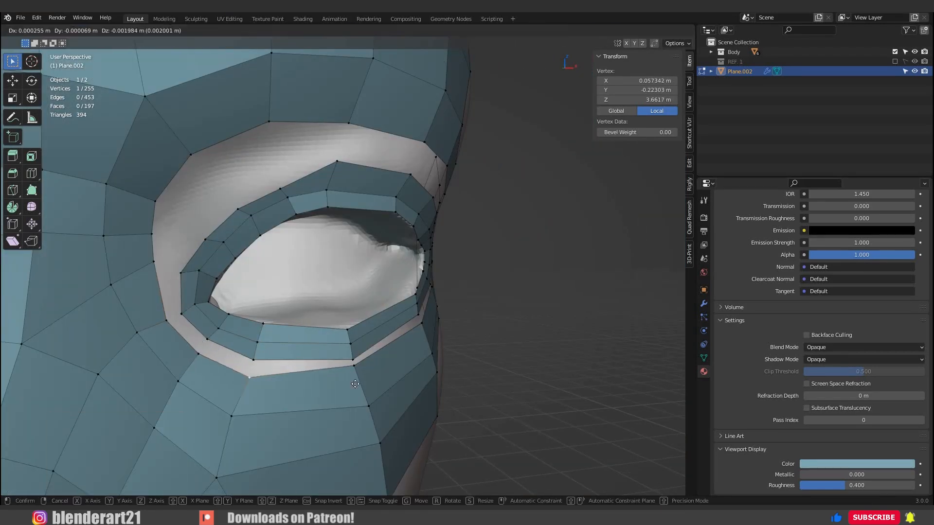
{"action": "left_click", "coordinate": [251, 369]}
Add a loop cut across the eyelid rings at the inner side of the eye and adjust the adjacent vertices.
{"action": "middle_click_drag", "start_coordinate": [214, 292], "coordinate": [204, 250]}
{"action": "scroll", "coordinate": [204, 250], "scroll_direction": "up", "scroll_amount": 2}
{"action": "key", "text": "ctrl+r"}
{"action": "left_click", "coordinate": [197, 214]}
{"action": "key", "text": "g"}
{"action": "left_click", "coordinate": [130, 227]}
{"action": "left_click", "coordinate": [198, 253]}
{"action": "key", "text": "g"}
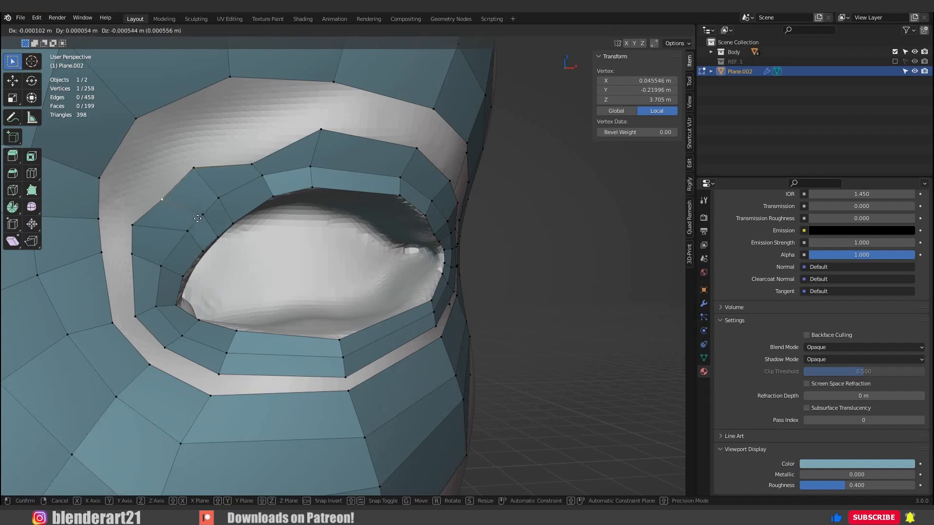
{"action": "left_click", "coordinate": [174, 279]}
Even out the outer vertices along the upper inner part of the eyelid ring and save the file.
{"action": "left_click", "coordinate": [199, 217]}
{"action": "key", "text": "g"}
{"action": "left_click", "coordinate": [193, 214]}
{"action": "key", "text": "g"}
{"action": "scroll", "coordinate": [273, 192], "scroll_direction": "down", "scroll_amount": 4}
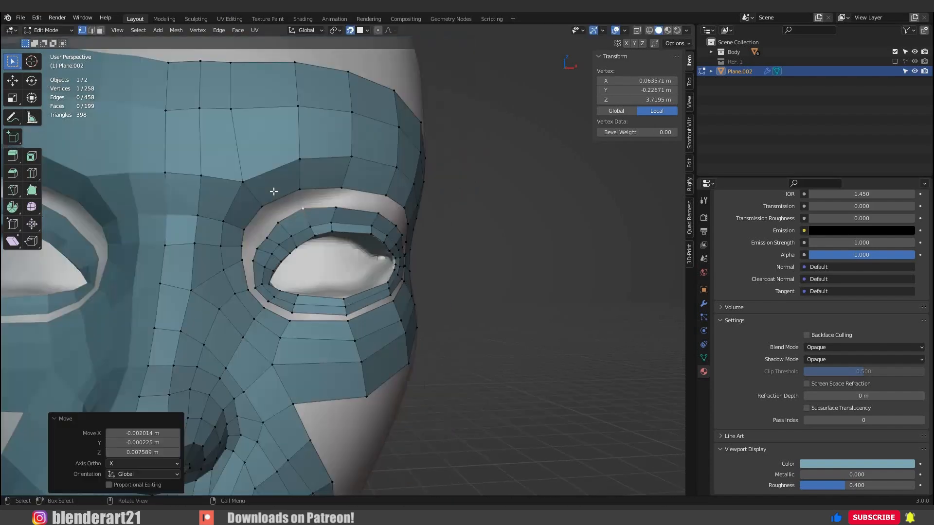
{"action": "scroll", "coordinate": [273, 191], "scroll_direction": "up", "scroll_amount": 2}
{"action": "left_click", "coordinate": [227, 223]}
{"action": "key", "text": "g"}
{"action": "left_click", "coordinate": [281, 207]}
{"action": "scroll", "coordinate": [281, 208], "scroll_direction": "down", "scroll_amount": 7}
{"action": "key", "text": "ctrl+s"}
Fill the first face bridging the eyelid ring and the eye socket loop beside the nose bridge.
{"action": "middle_click_drag", "start_coordinate": [312, 219], "coordinate": [258, 224]}
{"action": "scroll", "coordinate": [257, 224], "scroll_direction": "up", "scroll_amount": 7}
{"action": "left_click", "coordinate": [196, 244]}
{"action": "left_click", "coordinate": [192, 262], "text": "shift"}
{"action": "left_click", "coordinate": [173, 262], "text": "shift"}
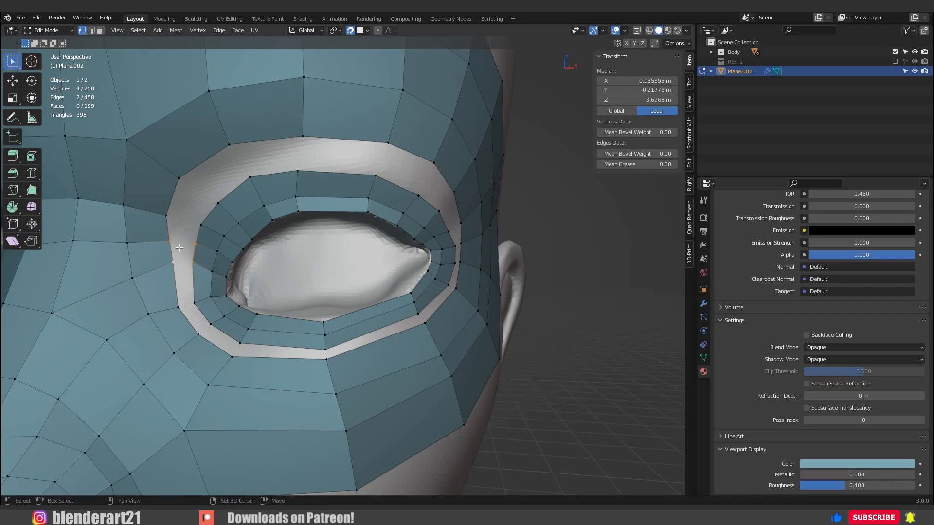
Fill faces between the eyelid ring and the eye socket loop along the inner side, over the upper lid and around the outer corner.
{"action": "left_click", "coordinate": [171, 241]}
{"action": "left_click", "coordinate": [200, 250], "text": "shift"}
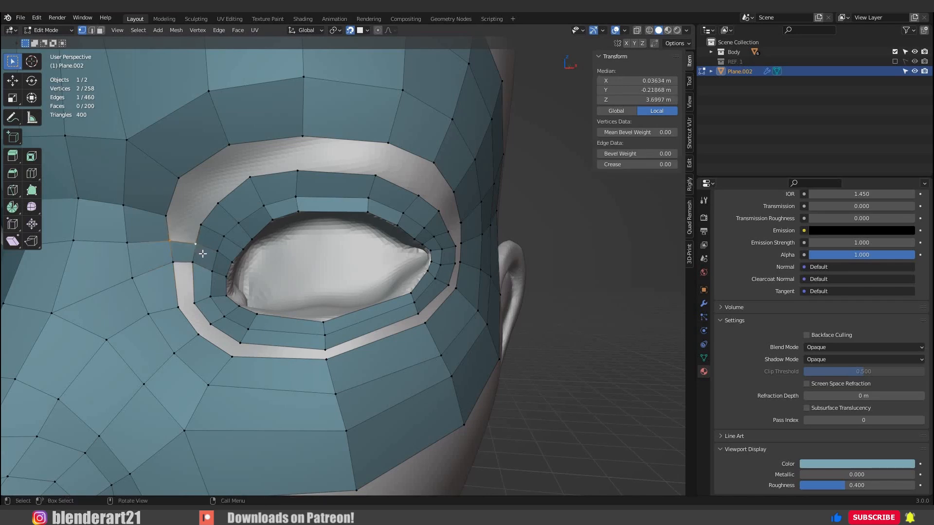
{"action": "key", "text": "f"}
{"action": "key", "text": "f"}
{"action": "key", "text": "f"}
{"action": "key", "text": "f"}
{"action": "key", "text": "f"}
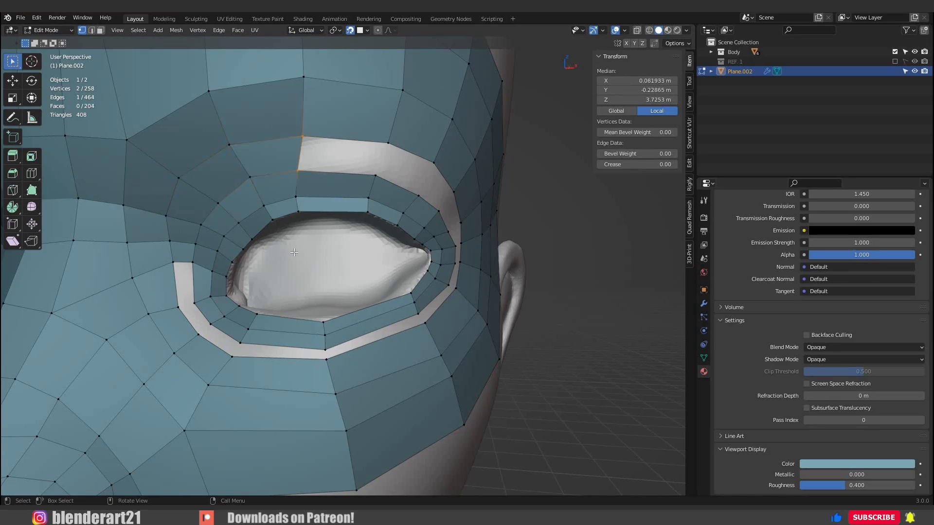
{"action": "key", "text": "f"}
{"action": "key", "text": "f"}
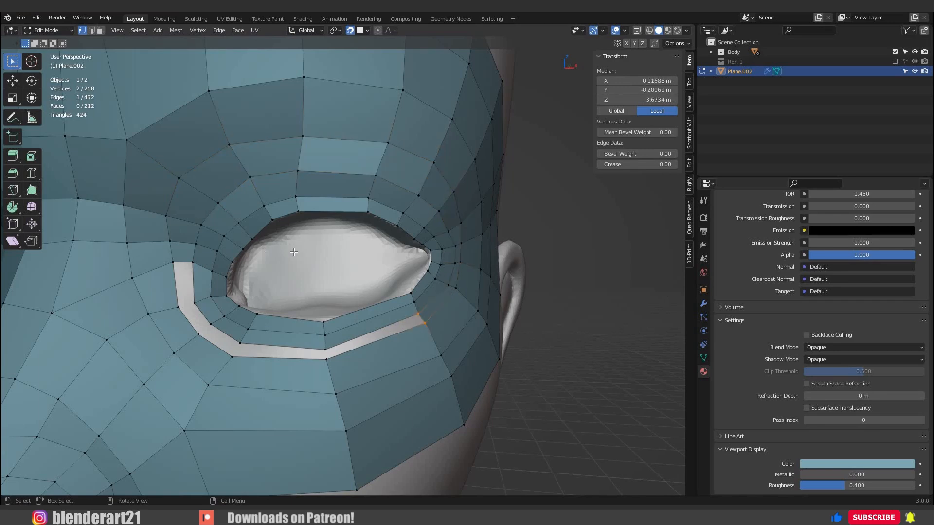
Fill the remaining gap below the eye between the eyelid ring and the socket loop, and save the file.
{"action": "key", "text": "f"}
{"action": "key", "text": "f"}
{"action": "key", "text": "f"}
{"action": "key", "text": "f"}
{"action": "scroll", "coordinate": [342, 241], "scroll_direction": "down", "scroll_amount": 5}
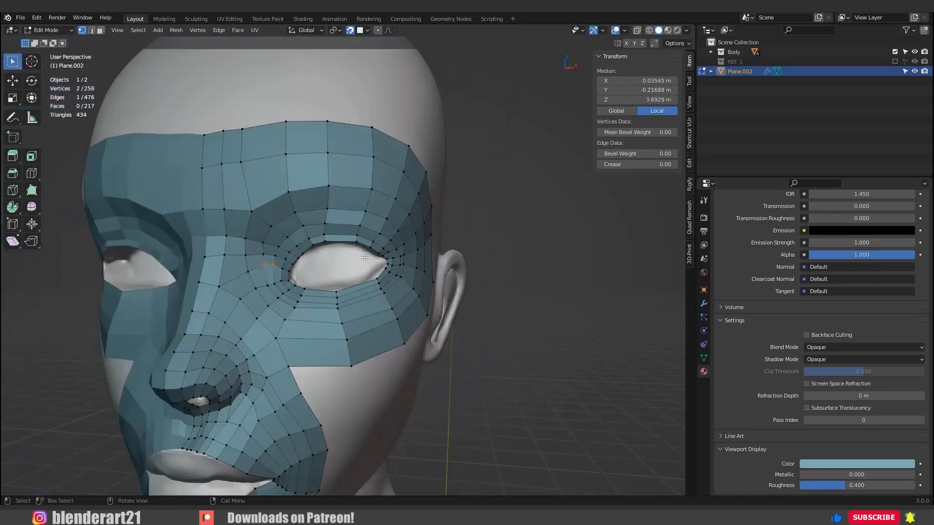
{"action": "mouse_move", "coordinate": [343, 240]}
{"action": "middle_mouse_down"}
{"action": "mouse_move", "coordinate": [451, 319]}
{"action": "mouse_move", "coordinate": [379, 288]}
{"action": "mouse_move", "coordinate": [413, 272]}
{"action": "middle_mouse_up"}
{"action": "key", "text": "ctrl+s"}
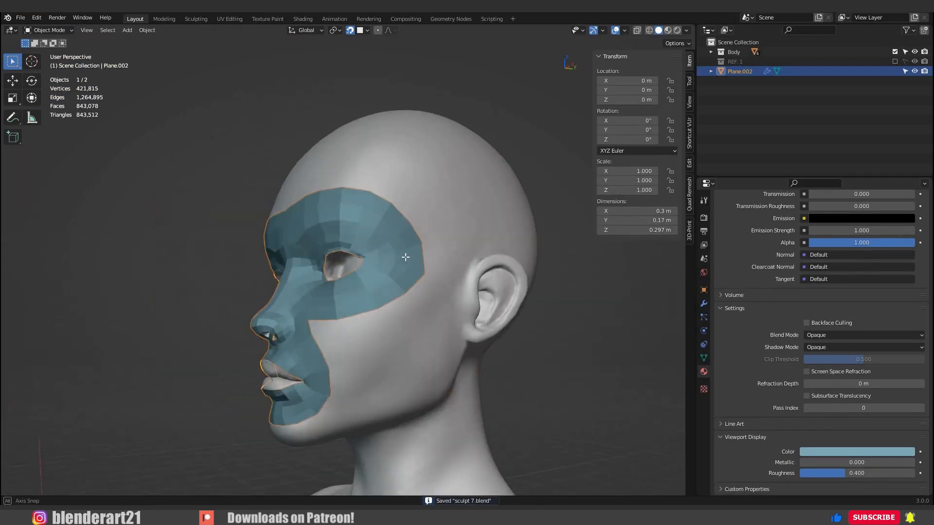
Add one centred loop cut around the eyelid rings and nudge it so it snaps onto the sculpt.
{"action": "scroll", "coordinate": [403, 228], "scroll_direction": "up", "scroll_amount": 6}
{"action": "key", "text": "ctrl+r"}
{"action": "left_click", "coordinate": [406, 236]}
{"action": "right_click", "coordinate": [405, 236]}
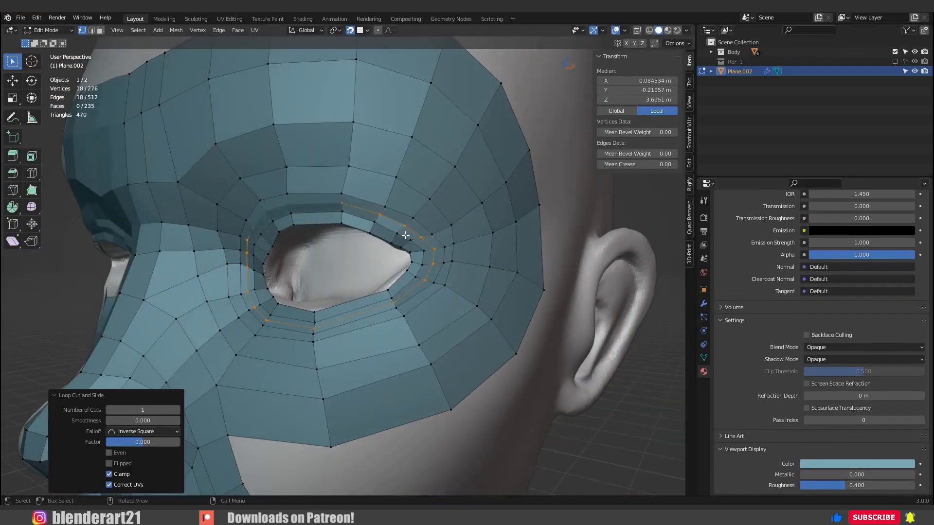
{"action": "key", "text": "g"}
{"action": "left_click", "coordinate": [405, 236]}
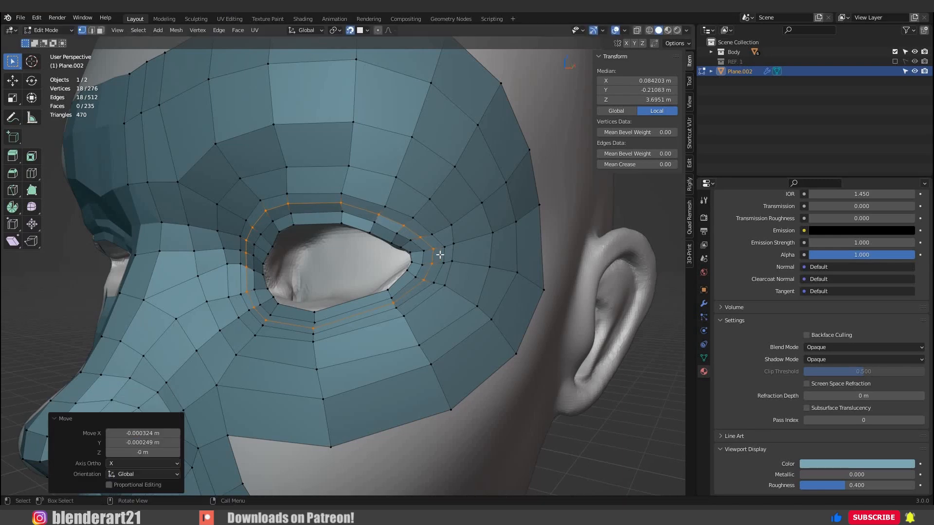
Extrude the open edge loop around the lips and scale it inward to 0.902.
{"action": "middle_click_drag", "start_coordinate": [439, 255], "coordinate": [306, 368]}
{"action": "scroll", "coordinate": [416, 316], "scroll_direction": "down", "scroll_amount": 6}
{"action": "key", "text": "Tab"}
{"action": "scroll", "coordinate": [316, 347], "scroll_direction": "up", "scroll_amount": 2}
{"action": "middle_click_drag", "start_coordinate": [323, 336], "coordinate": [353, 270]}
{"action": "scroll", "coordinate": [350, 270], "scroll_direction": "up", "scroll_amount": 1}
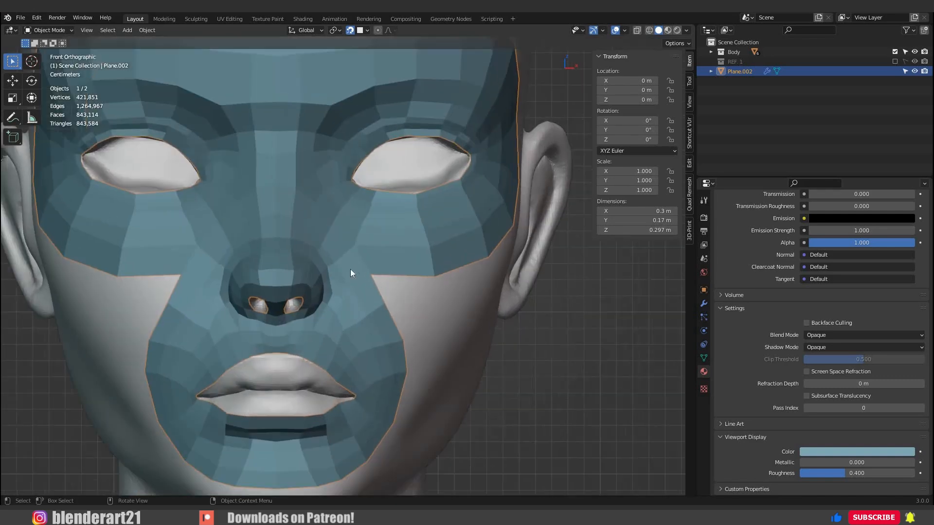
{"action": "key", "text": "Tab"}
{"action": "scroll", "coordinate": [263, 238], "scroll_direction": "up", "scroll_amount": 4}
{"action": "key", "text": "ctrl+z"}
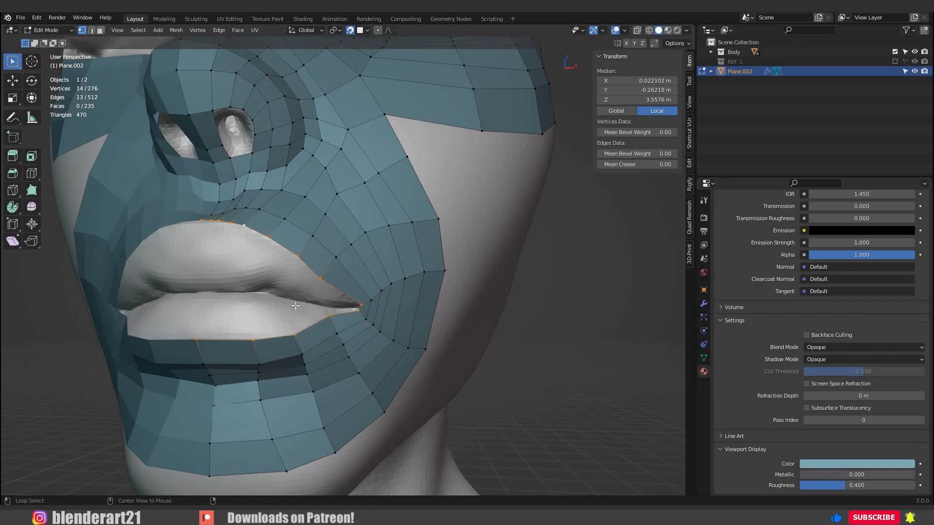
{"action": "middle_click_drag", "start_coordinate": [312, 332], "coordinate": [317, 336]}
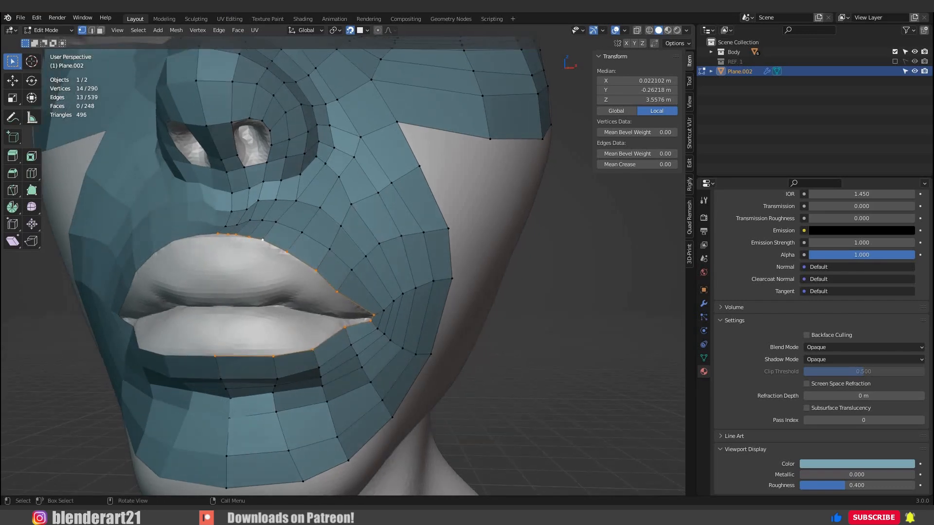
{"action": "key", "text": "s"}
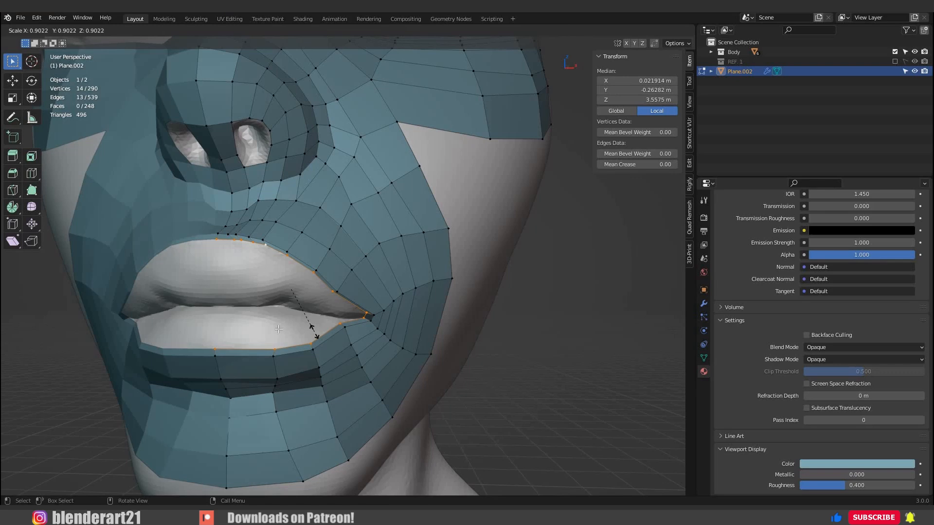
{"action": "left_click", "coordinate": [313, 332]}
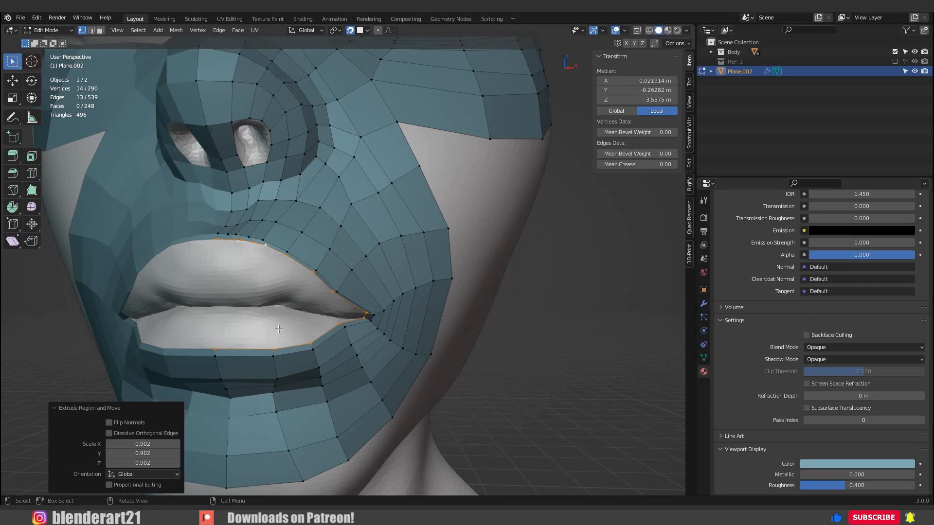
Reposition the new loop's vertices along the lower lip, widening the strip onto the lip surface.
{"action": "scroll", "coordinate": [311, 316], "scroll_direction": "up", "scroll_amount": 4}
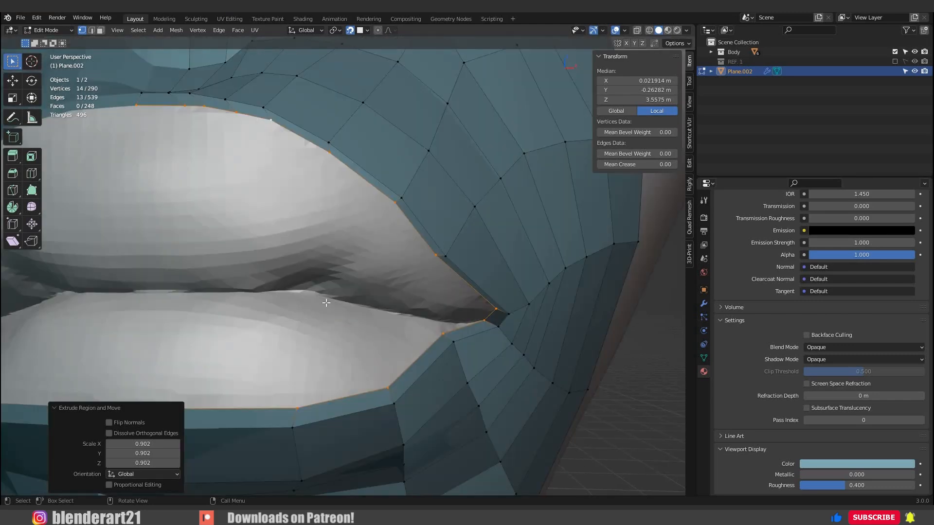
{"action": "middle_click_drag", "start_coordinate": [326, 302], "coordinate": [490, 325]}
{"action": "left_click", "coordinate": [416, 331]}
{"action": "key", "text": "g"}
{"action": "left_click", "coordinate": [410, 325]}
{"action": "middle_click_drag", "start_coordinate": [340, 336], "coordinate": [418, 331]}
{"action": "left_click", "coordinate": [282, 361]}
{"action": "key", "text": "g"}
{"action": "left_click", "coordinate": [258, 350]}
{"action": "middle_click_drag", "start_coordinate": [258, 291], "coordinate": [265, 318]}
Pull the new loop's vertices along the upper lip down onto the lip, starting at the centre line.
{"action": "left_click", "coordinate": [261, 219]}
{"action": "key", "text": "g"}
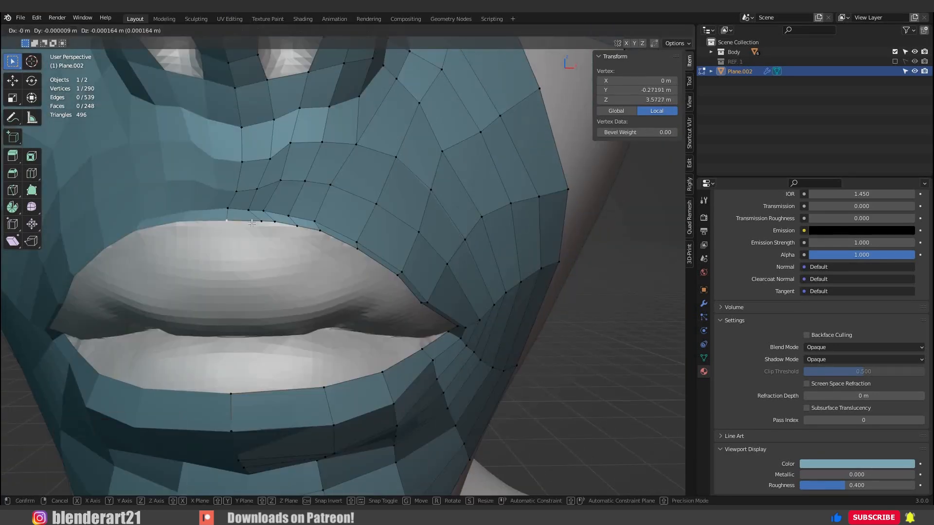
{"action": "left_click", "coordinate": [229, 250]}
{"action": "left_click", "coordinate": [297, 226]}
{"action": "key", "text": "g"}
{"action": "left_click", "coordinate": [377, 284]}
Adjust the new loop's upper outer vertex and the vertices at the mouth corner to follow the lip opening.
{"action": "middle_click_drag", "start_coordinate": [381, 287], "coordinate": [324, 294]}
{"action": "left_click", "coordinate": [491, 338]}
{"action": "key", "text": "g"}
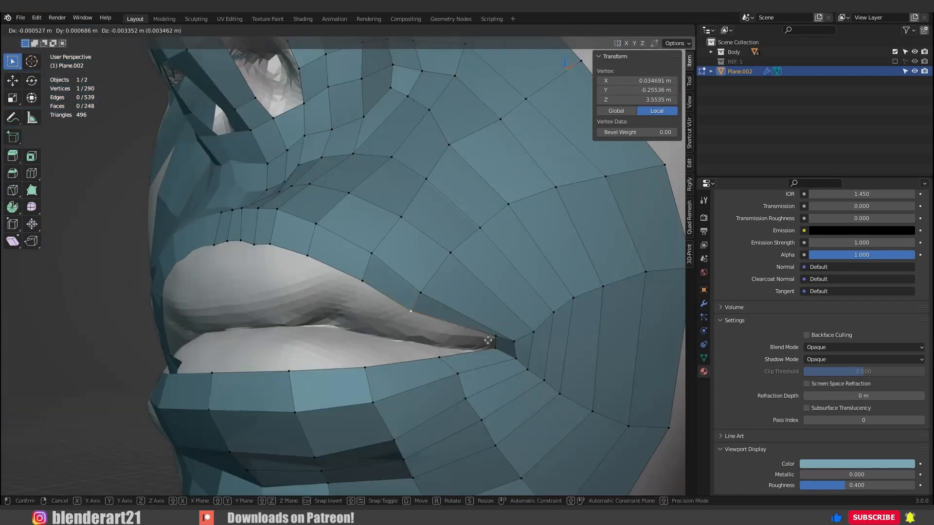
{"action": "left_click", "coordinate": [506, 348]}
{"action": "left_click", "coordinate": [517, 342]}
{"action": "key", "text": "g"}
{"action": "left_click", "coordinate": [527, 343]}
{"action": "left_click", "coordinate": [518, 363]}
{"action": "left_click", "coordinate": [519, 363]}
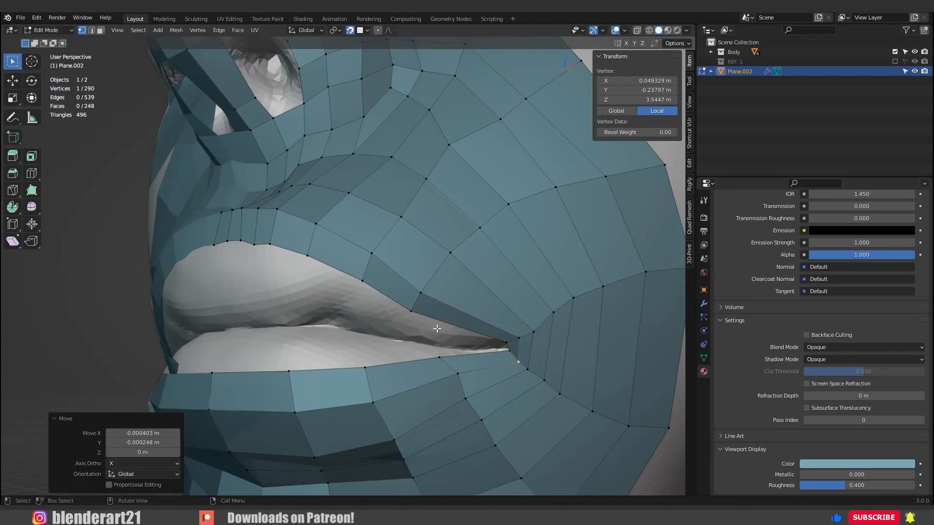
Select the inner mouth edge loop, extrude it again and scale it slightly inward.
{"action": "left_click", "coordinate": [367, 329], "text": "alt"}
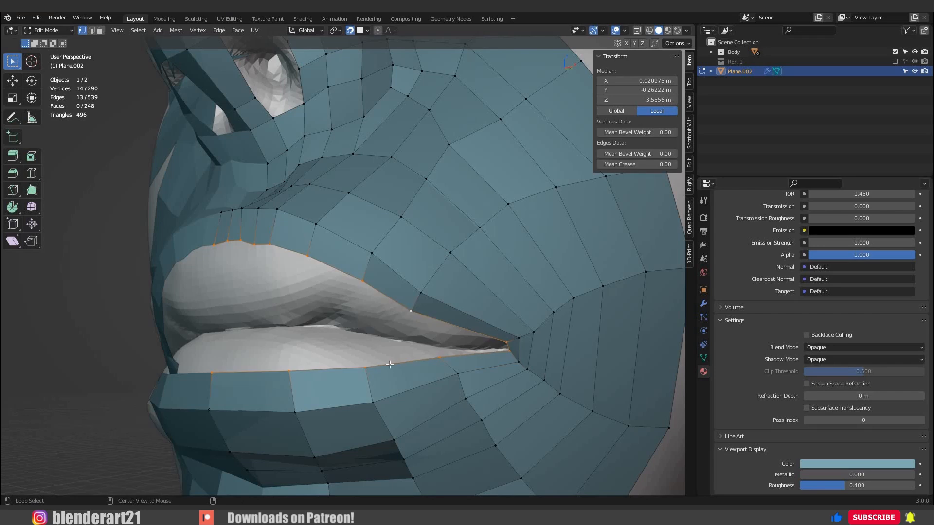
{"action": "middle_click_drag", "start_coordinate": [413, 387], "coordinate": [428, 385]}
{"action": "key", "text": "s"}
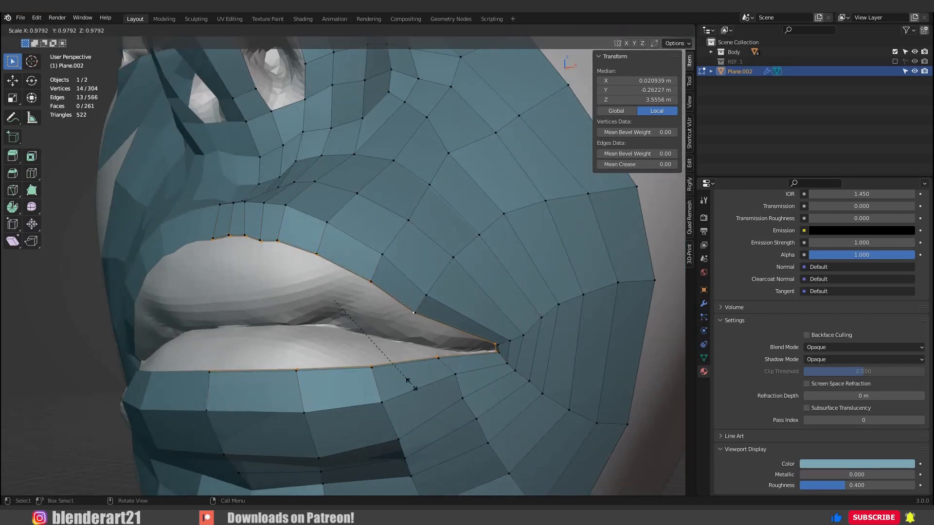
{"action": "left_click", "coordinate": [412, 383]}
Move the second lip loop's vertices down over the upper lip and up over the lower lip.
{"action": "left_click", "coordinate": [213, 239]}
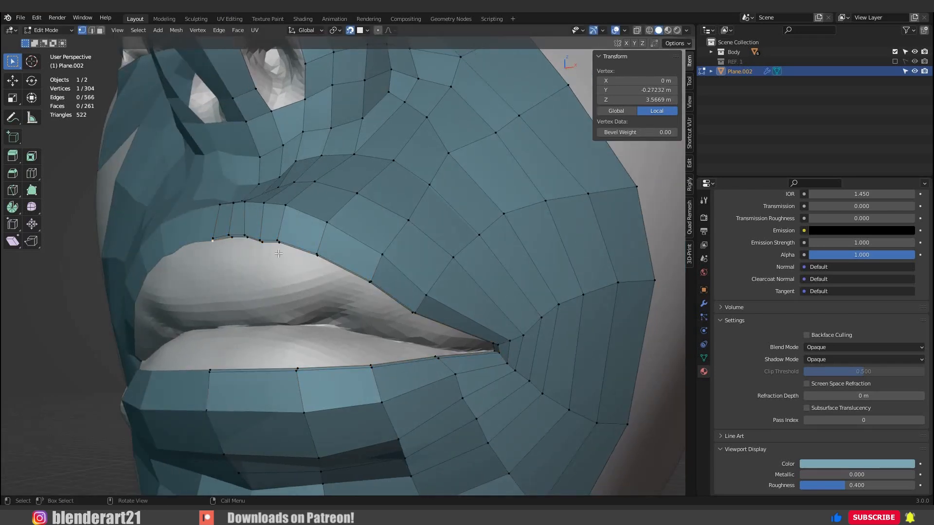
{"action": "key", "text": "g"}
{"action": "left_click", "coordinate": [243, 277]}
{"action": "left_click", "coordinate": [210, 372]}
{"action": "key", "text": "g"}
{"action": "left_click", "coordinate": [214, 344]}
{"action": "middle_click_drag", "start_coordinate": [214, 345], "coordinate": [304, 346]}
{"action": "left_click", "coordinate": [318, 377]}
{"action": "key", "text": "g"}
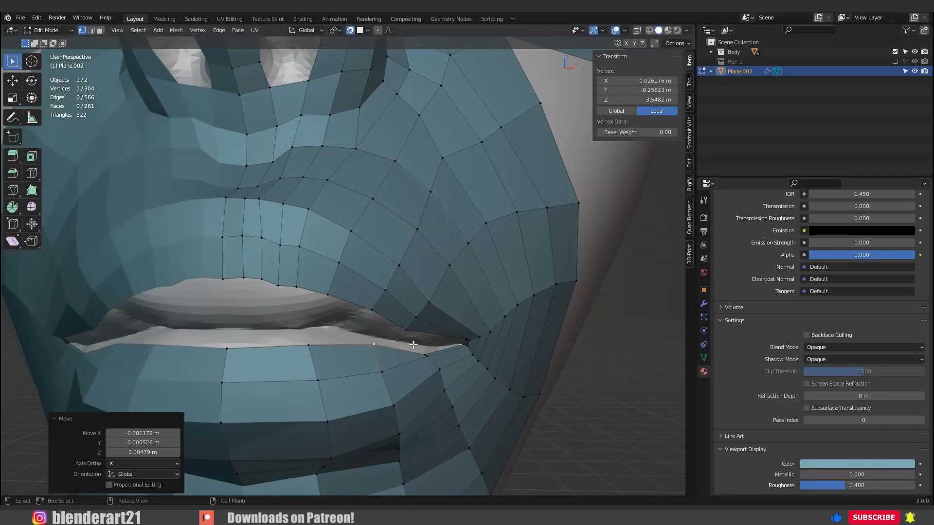
Extrude a third edge loop from the mouth opening and scale it inward.
{"action": "scroll", "coordinate": [340, 311], "scroll_direction": "down", "scroll_amount": 5}
{"action": "left_click", "coordinate": [350, 297], "text": "alt"}
{"action": "key", "text": "e"}
{"action": "key", "text": "s"}
{"action": "left_click", "coordinate": [386, 267]}
Reposition the vertices around the mouth corner to space the converging lip loops.
{"action": "key", "text": "g"}
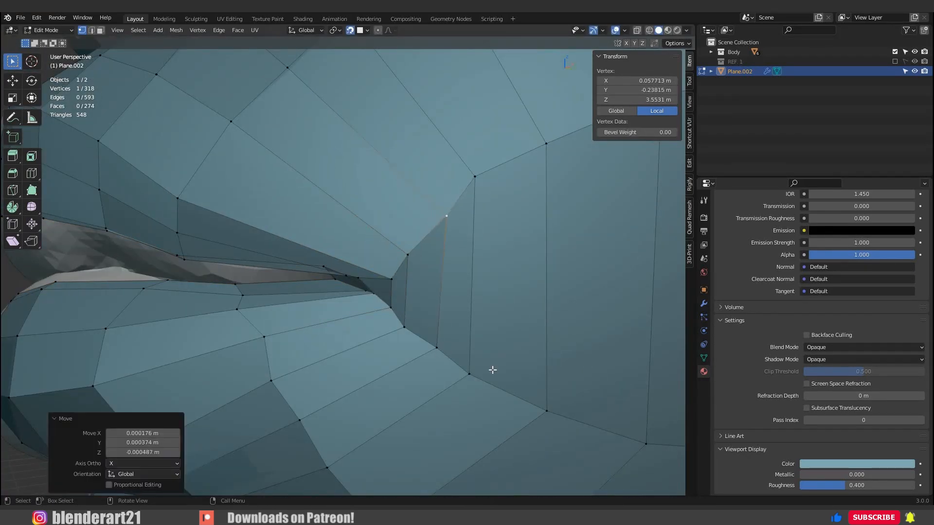
{"action": "middle_click_drag", "start_coordinate": [340, 277], "coordinate": [389, 298]}
{"action": "key", "text": "g"}
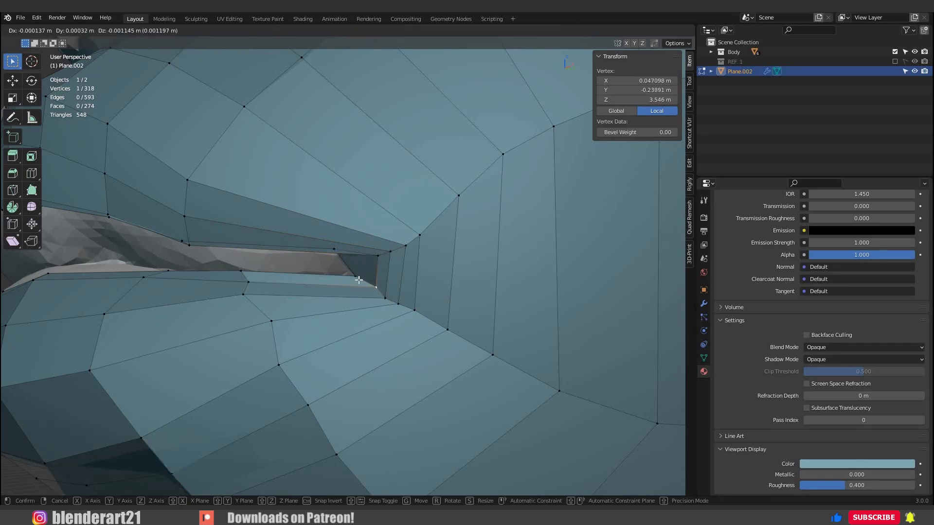
{"action": "left_click", "coordinate": [399, 289]}
{"action": "key", "text": "g"}
{"action": "left_click", "coordinate": [403, 284]}
{"action": "scroll", "coordinate": [375, 315], "scroll_direction": "down", "scroll_amount": 6}
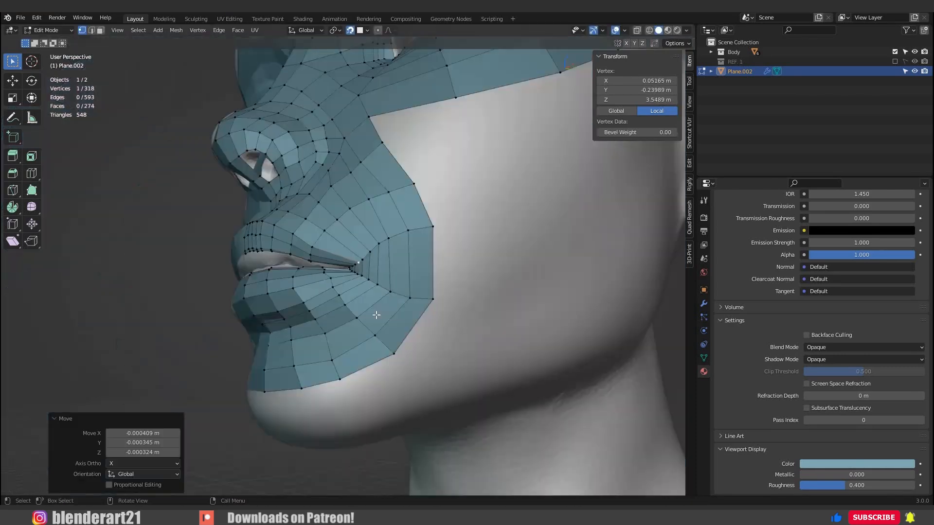
Move the innermost loop's vertices near the mouth corner into the crease between the upper and lower lips.
{"action": "middle_click_drag", "start_coordinate": [375, 314], "coordinate": [414, 311]}
{"action": "scroll", "coordinate": [340, 311], "scroll_direction": "up", "scroll_amount": 4}
{"action": "key", "text": "g"}
{"action": "left_click", "coordinate": [165, 321]}
{"action": "key", "text": "g"}
{"action": "left_click", "coordinate": [161, 302]}
{"action": "middle_click_drag", "start_coordinate": [233, 306], "coordinate": [272, 277]}
{"action": "left_click", "coordinate": [277, 257]}
{"action": "key", "text": "g"}
{"action": "left_click", "coordinate": [279, 255]}
{"action": "left_click", "coordinate": [303, 278]}
{"action": "key", "text": "g"}
{"action": "left_click", "coordinate": [307, 276]}
{"action": "key", "text": "g"}
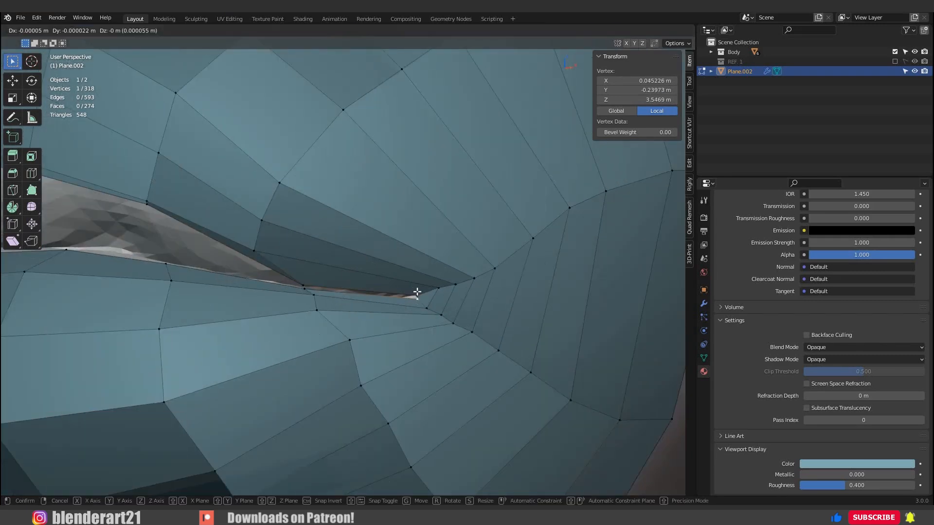
{"action": "left_click", "coordinate": [417, 292]}
Pull the innermost upper and lower lip vertices together toward the centre to close the mesh along the lip line.
{"action": "key", "text": "g"}
{"action": "left_click", "coordinate": [198, 233]}
{"action": "middle_click_drag", "start_coordinate": [199, 238], "coordinate": [284, 273]}
{"action": "key", "text": "g"}
{"action": "left_click", "coordinate": [314, 314]}
{"action": "key", "text": "g"}
{"action": "left_click", "coordinate": [279, 315]}
{"action": "key", "text": "g"}
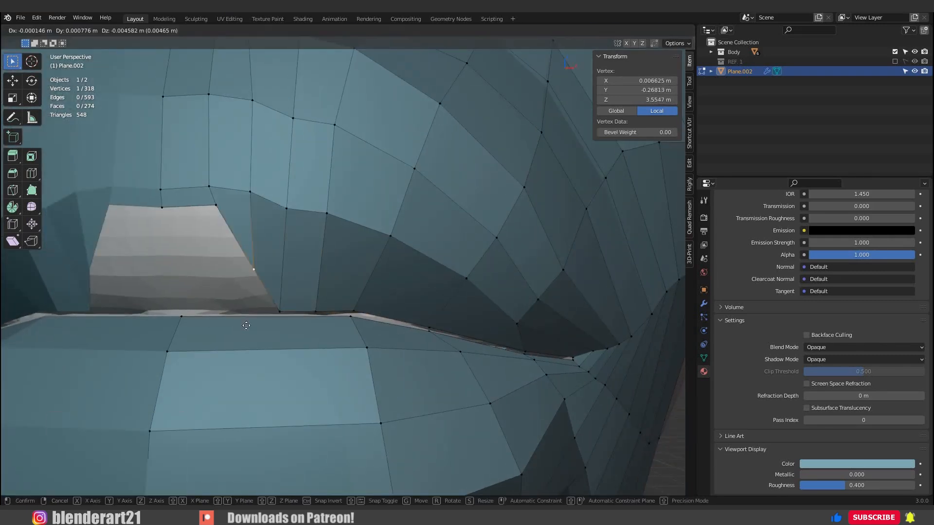
{"action": "left_click", "coordinate": [247, 315]}
{"action": "key", "text": "g"}
{"action": "left_click", "coordinate": [214, 315]}
{"action": "key", "text": "g"}
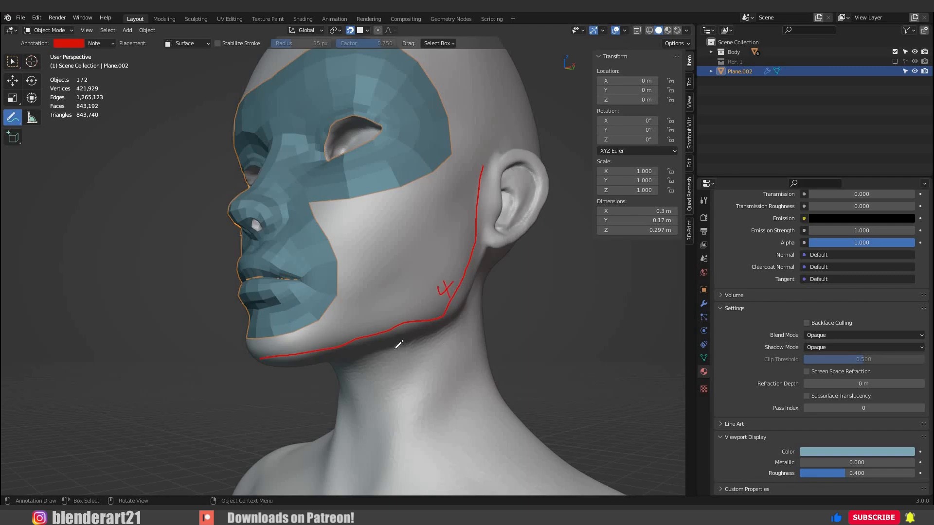
Return to editing the face mesh with the selection tool and duplicate the chin's lowest centre face onto the jawline guide.
{"action": "mouse_move", "coordinate": [125, 153]}
{"action": "middle_mouse_down"}
{"action": "mouse_move", "coordinate": [231, 334]}
{"action": "mouse_move", "coordinate": [266, 330]}
{"action": "middle_mouse_up"}
{"action": "key", "text": "w"}
{"action": "key", "text": "Tab"}
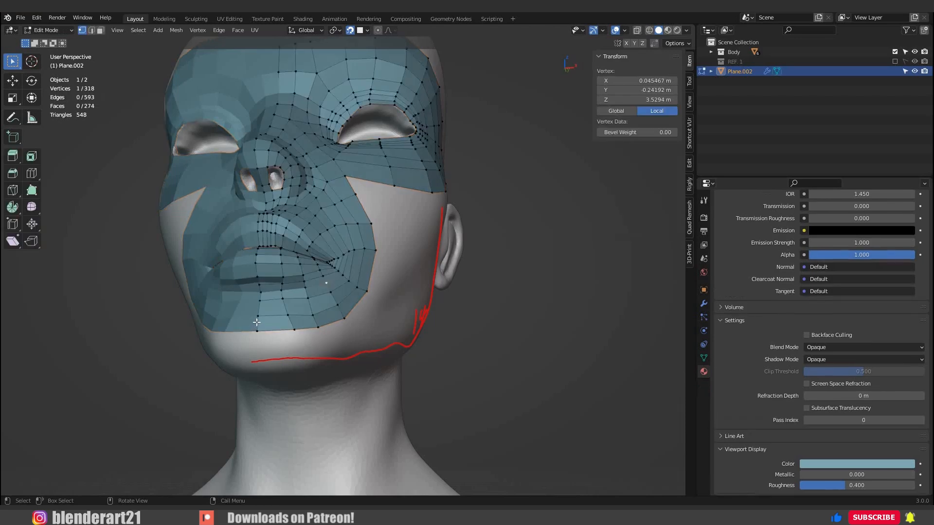
{"action": "left_click_drag", "start_coordinate": [250, 312], "coordinate": [302, 340]}
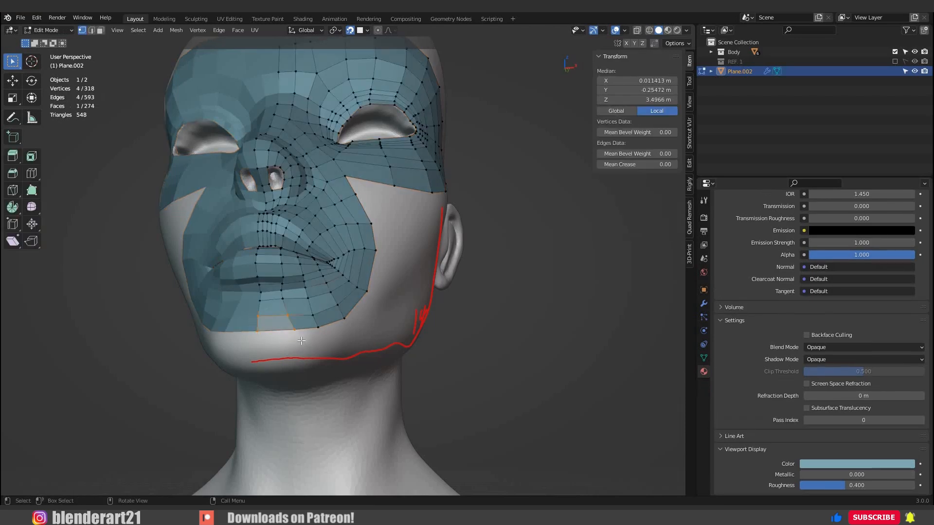
{"action": "key", "text": "shift+d"}
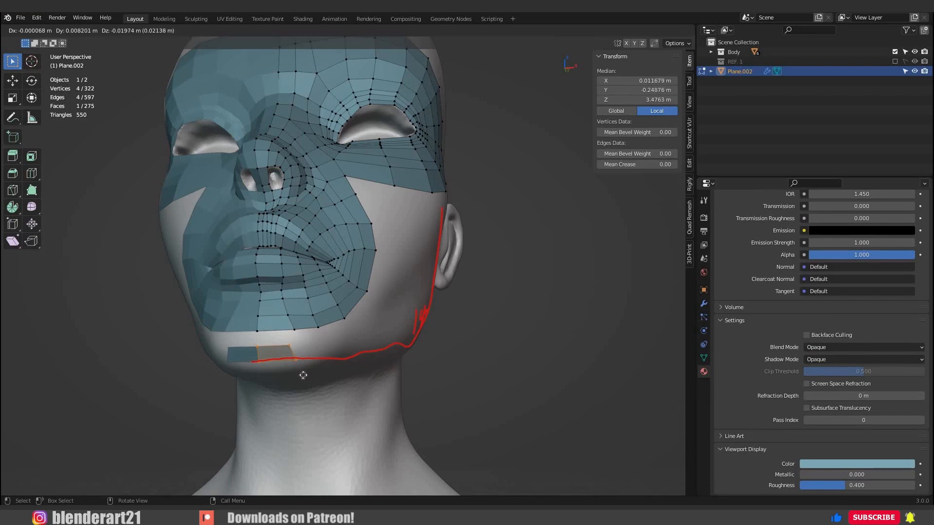
{"action": "left_click", "coordinate": [305, 377]}
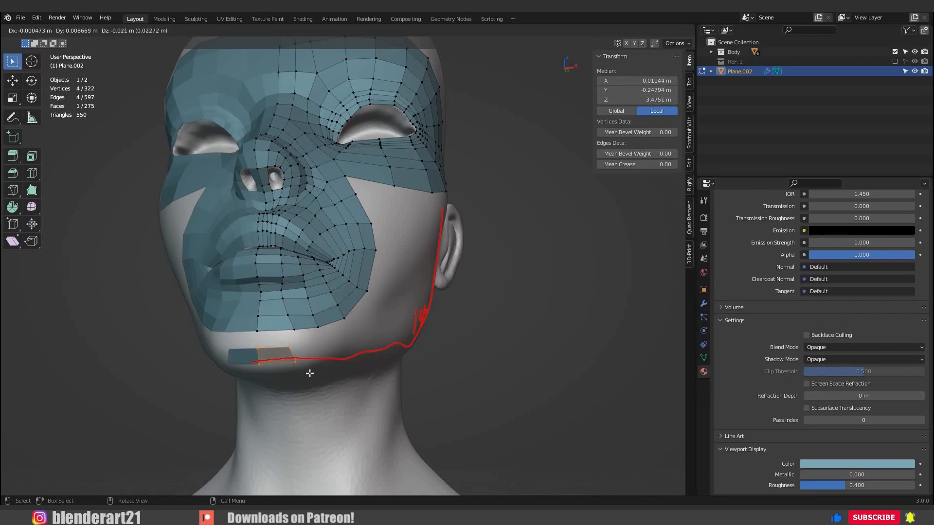
Adjust the duplicated chin face's outer and lower centre vertices to fit the underside of the chin.
{"action": "middle_click_drag", "start_coordinate": [308, 375], "coordinate": [277, 353]}
{"action": "left_click", "coordinate": [276, 353]}
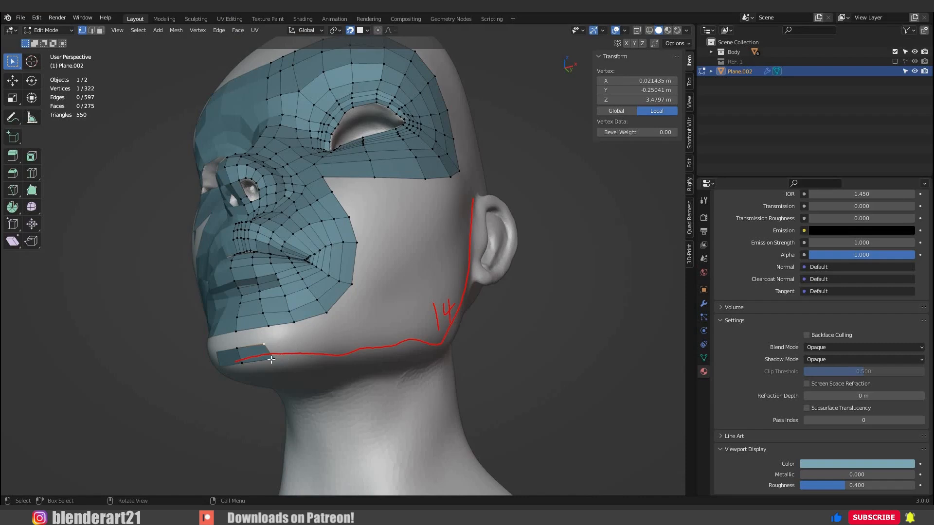
{"action": "key", "text": "g"}
{"action": "left_click", "coordinate": [280, 360]}
{"action": "left_click", "coordinate": [272, 360]}
{"action": "key", "text": "g"}
{"action": "left_click", "coordinate": [282, 362]}
{"action": "left_click", "coordinate": [245, 370]}
{"action": "key", "text": "g"}
{"action": "left_click", "coordinate": [248, 375]}
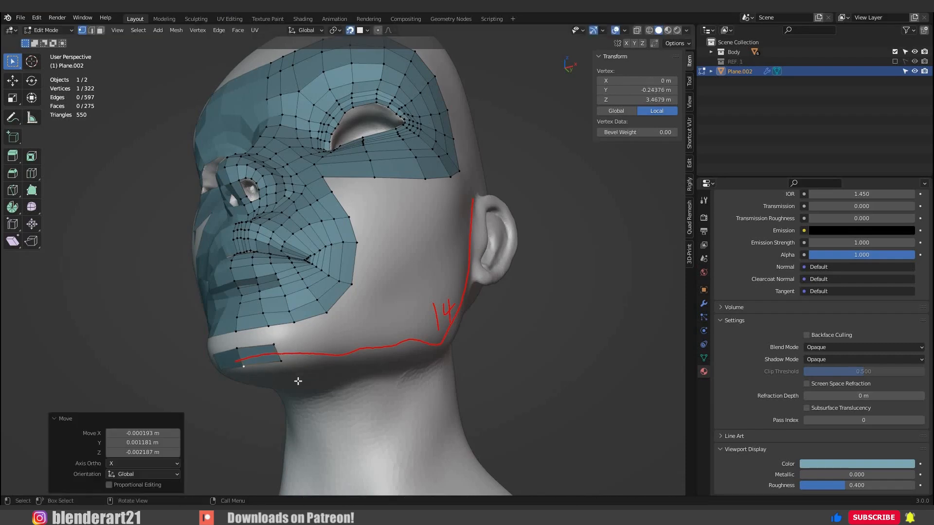
Extrude the chin face's outer edge twice along the red jawline guide and position the end edge.
{"action": "left_click_drag", "start_coordinate": [298, 381], "coordinate": [267, 340]}
{"action": "middle_click_drag", "start_coordinate": [297, 374], "coordinate": [276, 387]}
{"action": "key", "text": "e"}
{"action": "left_click", "coordinate": [314, 410]}
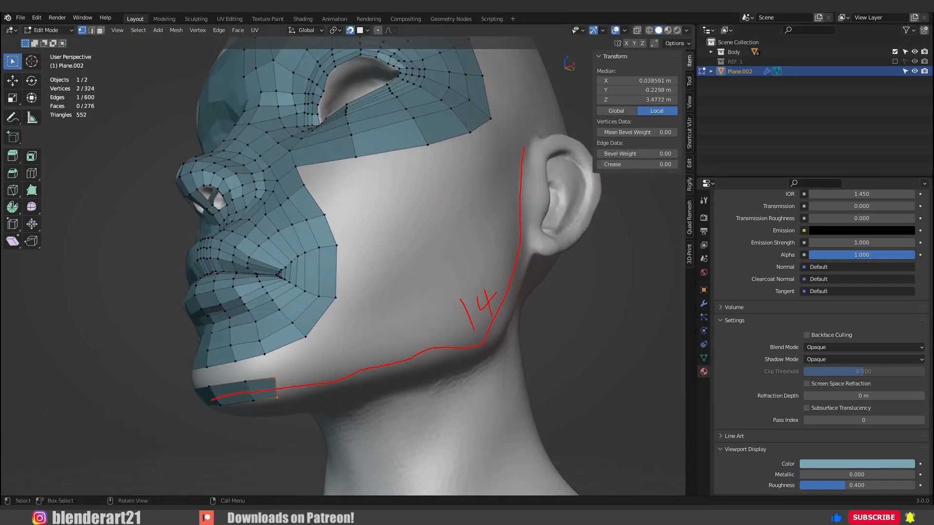
{"action": "right_click", "coordinate": [333, 391], "text": "ctrl"}
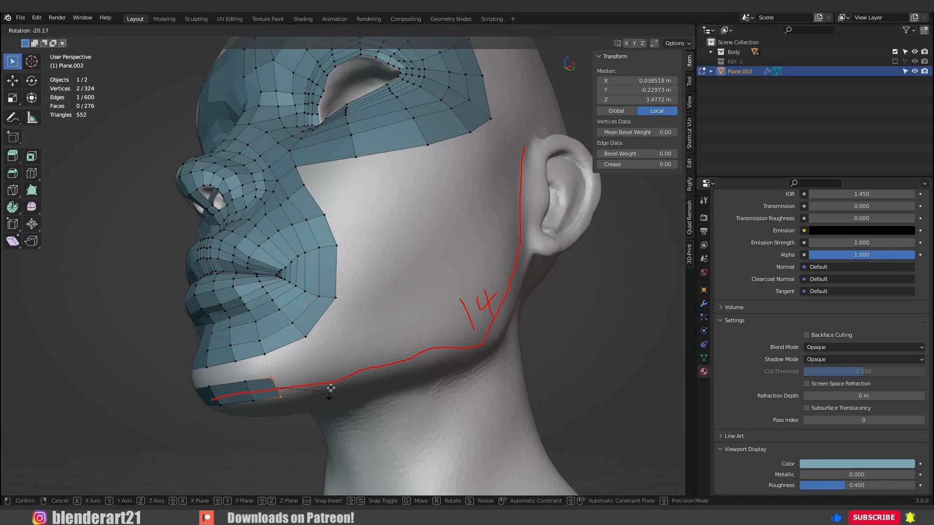
{"action": "key", "text": "g"}
{"action": "left_click", "coordinate": [357, 387]}
Reposition individual vertices of the jaw strip near the chin to even out its first faces.
{"action": "middle_click_drag", "start_coordinate": [358, 388], "coordinate": [290, 387]}
{"action": "left_click", "coordinate": [287, 384]}
{"action": "key", "text": "g"}
{"action": "left_click", "coordinate": [273, 390]}
{"action": "left_click", "coordinate": [252, 367]}
{"action": "key", "text": "g"}
{"action": "left_click", "coordinate": [256, 385]}
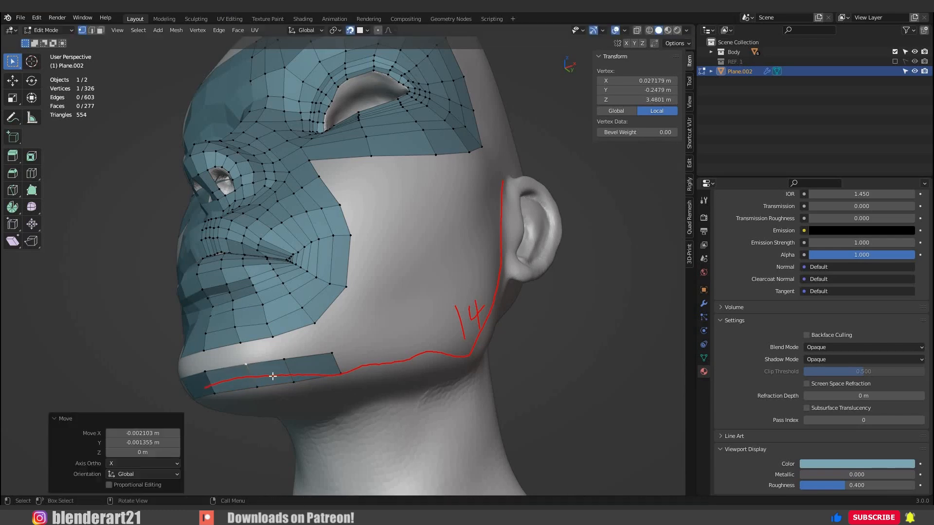
Extrude the jaw strip by one face along the red guide and rotate its end edge about 15° to follow the jaw.
{"action": "left_click", "coordinate": [355, 389], "text": "shift"}
{"action": "middle_click_drag", "start_coordinate": [355, 389], "coordinate": [377, 362]}
{"action": "right_click", "coordinate": [381, 363], "text": "ctrl"}
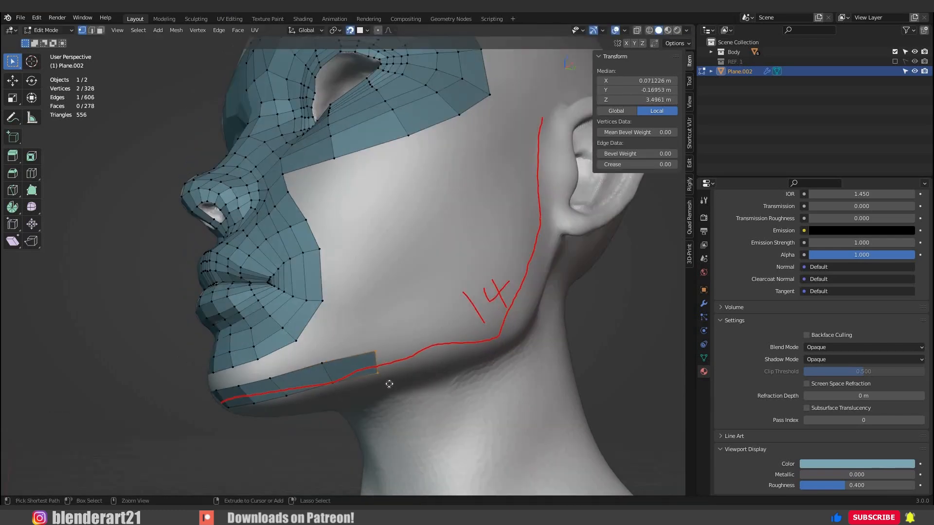
{"action": "key", "text": "r"}
{"action": "left_click", "coordinate": [421, 350]}
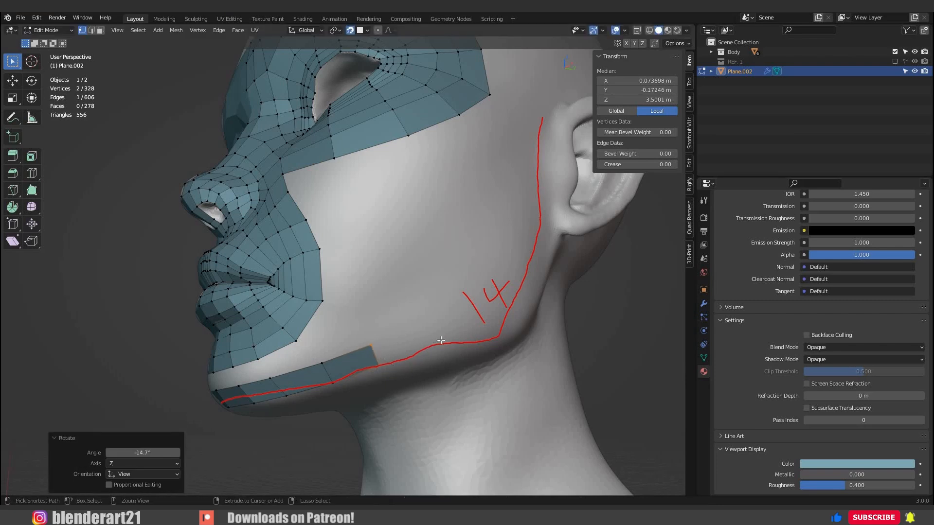
Extend the jaw strip by five more faces along the guide and around the corner of the jaw.
{"action": "right_click", "coordinate": [423, 346], "text": "ctrl"}
{"action": "right_click", "coordinate": [454, 335], "text": "ctrl"}
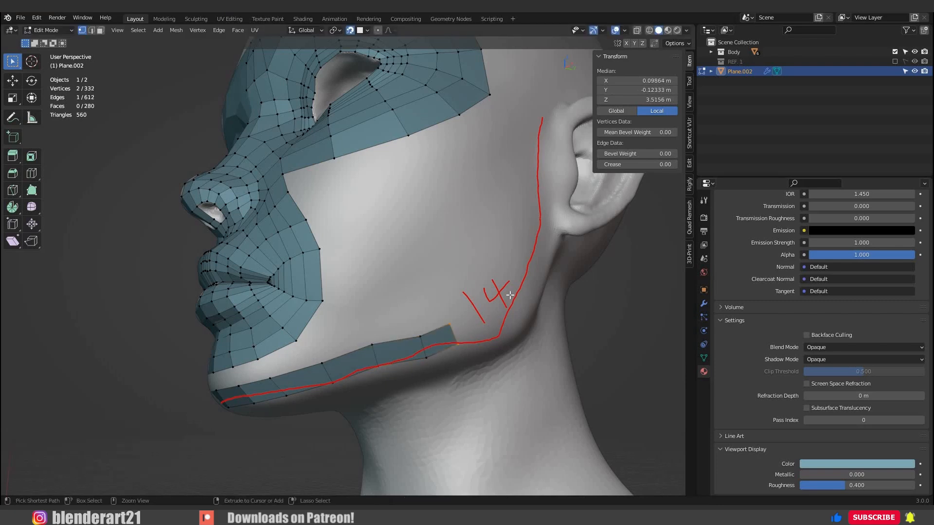
{"action": "right_click", "coordinate": [490, 326], "text": "ctrl"}
{"action": "right_click", "coordinate": [509, 295], "text": "ctrl"}
{"action": "middle_click_drag", "start_coordinate": [541, 249], "coordinate": [530, 244]}
{"action": "right_click", "coordinate": [530, 244], "text": "ctrl"}
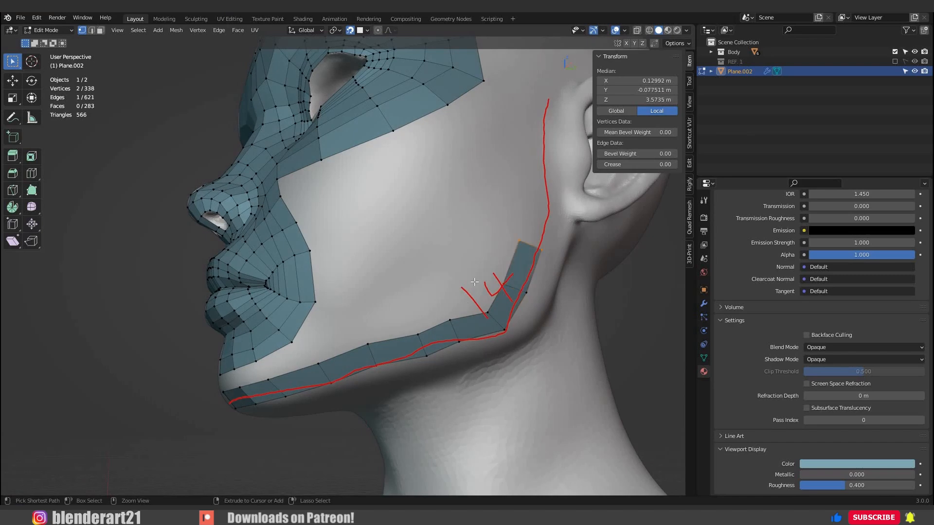
Extend the strip five faces up the guide in front of the ear and adjust the outer vertex at the jaw corner.
{"action": "middle_click_drag", "start_coordinate": [474, 282], "coordinate": [472, 269]}
{"action": "right_click", "coordinate": [476, 269], "text": "ctrl"}
{"action": "right_click", "coordinate": [475, 244], "text": "ctrl"}
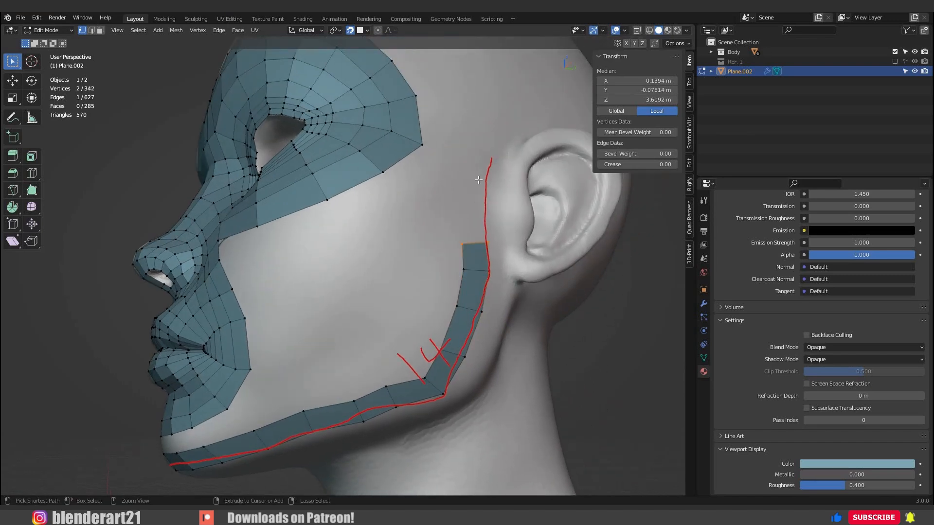
{"action": "right_click", "coordinate": [475, 208], "text": "ctrl"}
{"action": "right_click", "coordinate": [478, 180], "text": "ctrl"}
{"action": "right_click", "coordinate": [490, 146], "text": "ctrl"}
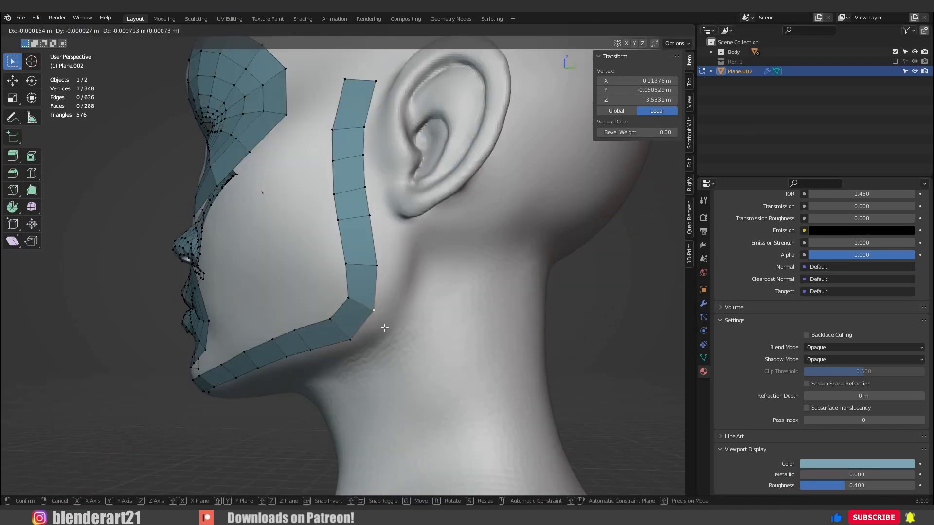
{"action": "left_click", "coordinate": [385, 327]}
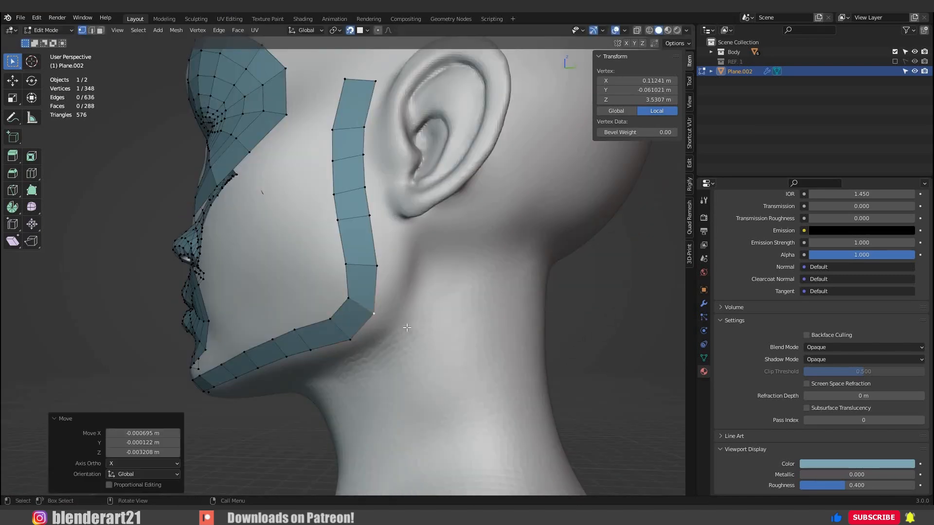
Fill the gap between the chin's lower edge and the jaw strip with four faces and save the file.
{"action": "middle_click_drag", "start_coordinate": [407, 327], "coordinate": [234, 326]}
{"action": "left_click", "coordinate": [236, 344]}
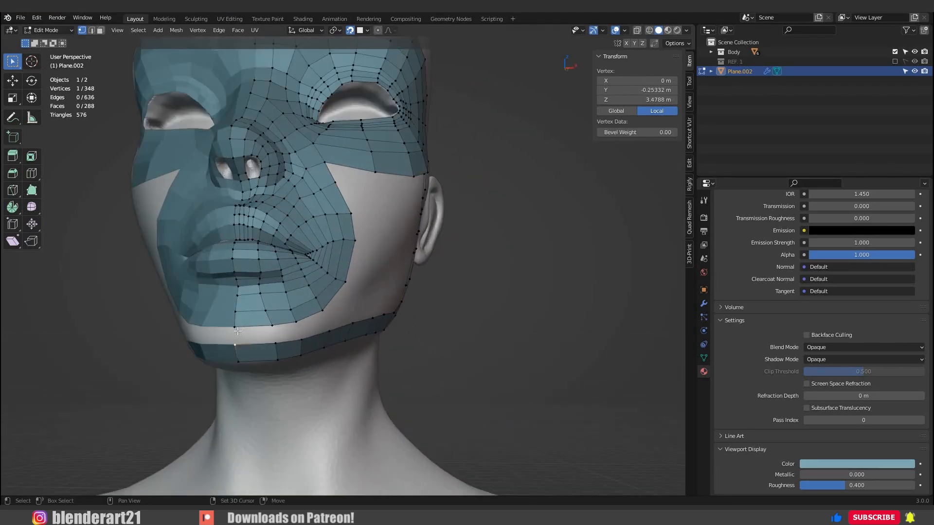
{"action": "left_click", "coordinate": [275, 344], "text": "shift"}
{"action": "key", "text": "f"}
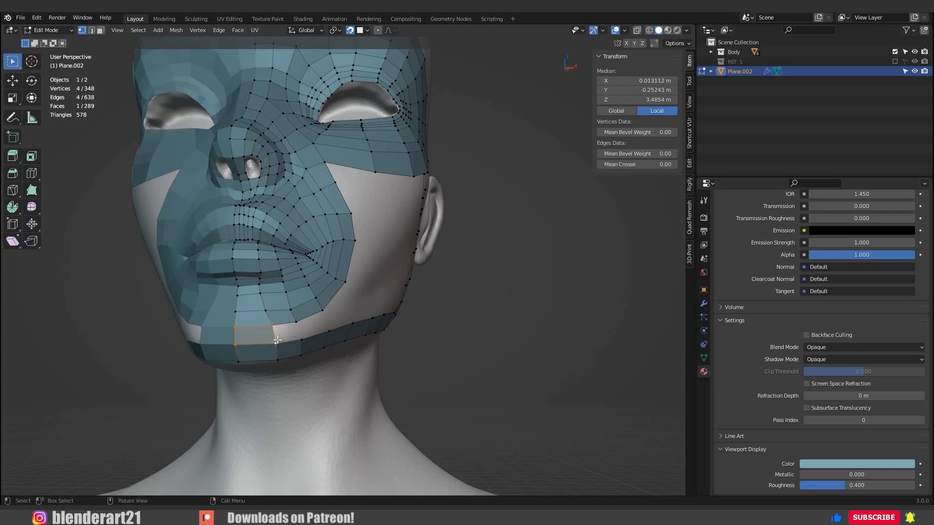
{"action": "left_click", "coordinate": [272, 326]}
{"action": "left_click", "coordinate": [275, 343], "text": "shift"}
{"action": "key", "text": "f"}
{"action": "key", "text": "f"}
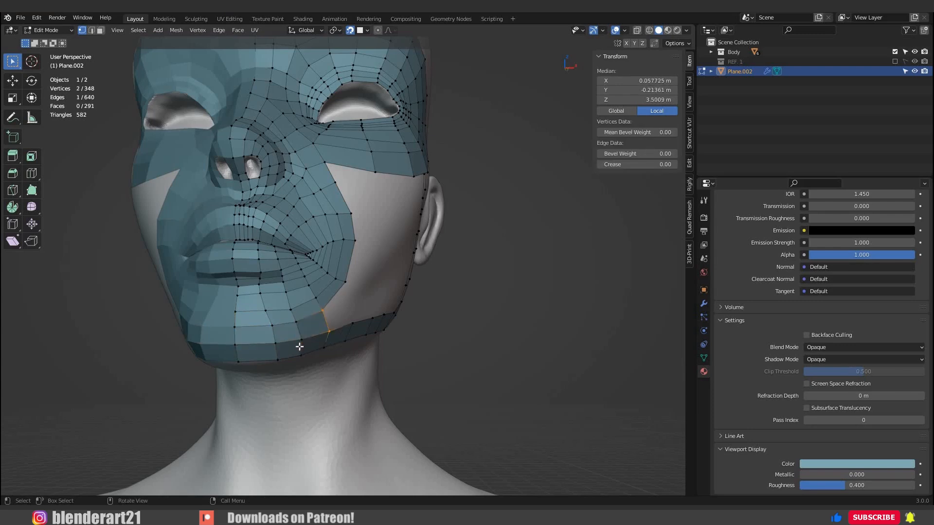
{"action": "middle_click_drag", "start_coordinate": [345, 344], "coordinate": [352, 307]}
{"action": "key", "text": "f"}
{"action": "scroll", "coordinate": [299, 333], "scroll_direction": "down", "scroll_amount": 5}
{"action": "key", "text": "ctrl+s"}
Bridge the outer edge of the eye loop to the strip's uppermost inner edge with one face across the temple.
{"action": "middle_click_drag", "start_coordinate": [413, 292], "coordinate": [334, 295]}
{"action": "scroll", "coordinate": [303, 353], "scroll_direction": "up", "scroll_amount": 2}
{"action": "scroll", "coordinate": [303, 354], "scroll_direction": "up", "scroll_amount": 1}
{"action": "middle_click_drag", "start_coordinate": [302, 380], "coordinate": [235, 515], "text": "shift"}
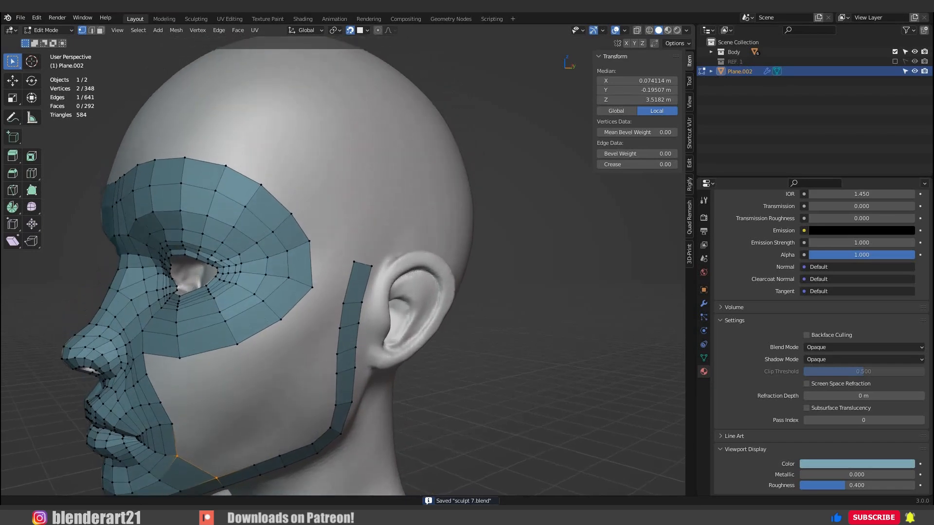
{"action": "middle_click_drag", "start_coordinate": [324, 286], "coordinate": [305, 285]}
{"action": "left_click", "coordinate": [291, 246]}
{"action": "left_click", "coordinate": [294, 290], "text": "shift"}
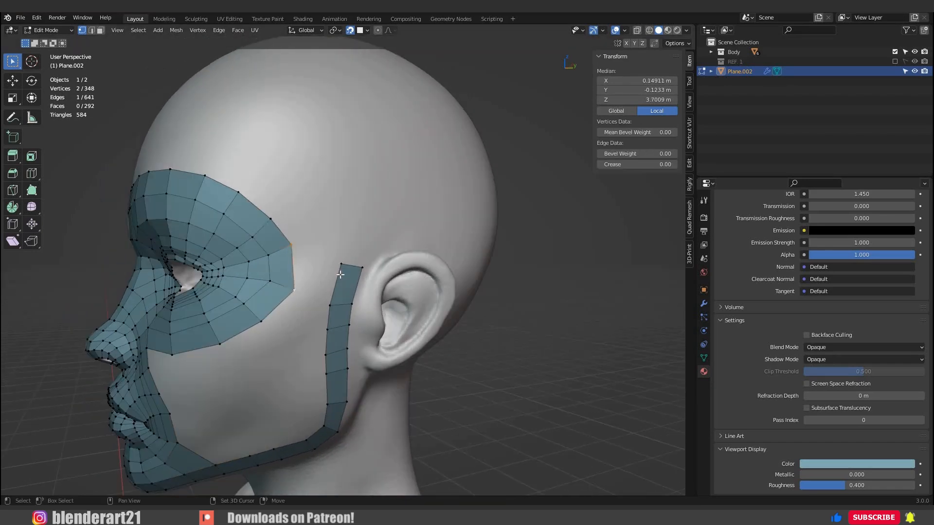
{"action": "left_click", "coordinate": [349, 280], "text": "shift"}
{"action": "key", "text": "f"}
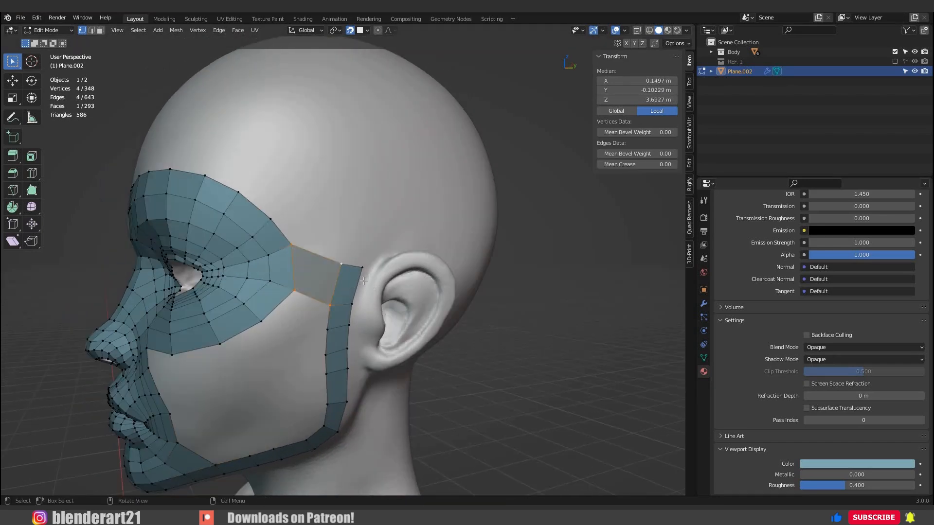
Move the strip's top end edge in front of the ear slightly upward.
{"action": "middle_click_drag", "start_coordinate": [336, 279], "coordinate": [317, 279]}
{"action": "left_click_drag", "start_coordinate": [316, 278], "coordinate": [365, 258]}
{"action": "key", "text": "g"}
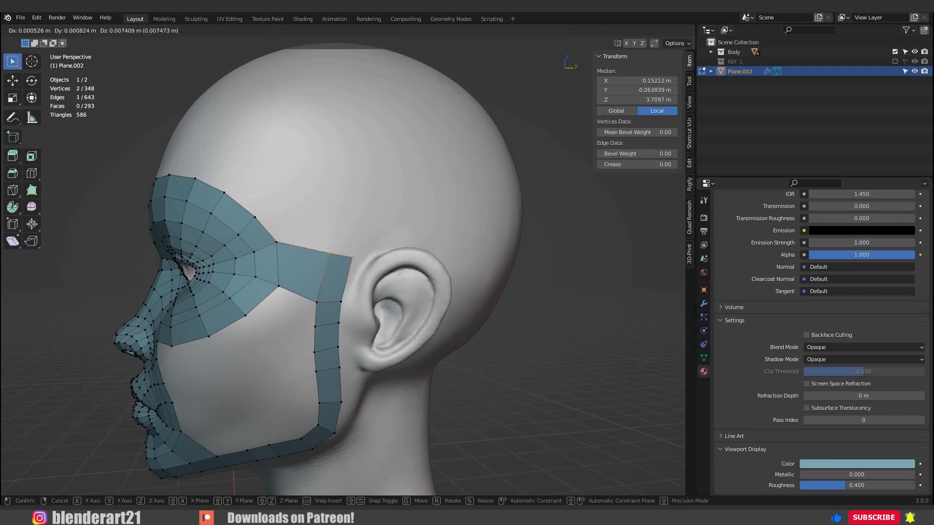
{"action": "left_click", "coordinate": [364, 235]}
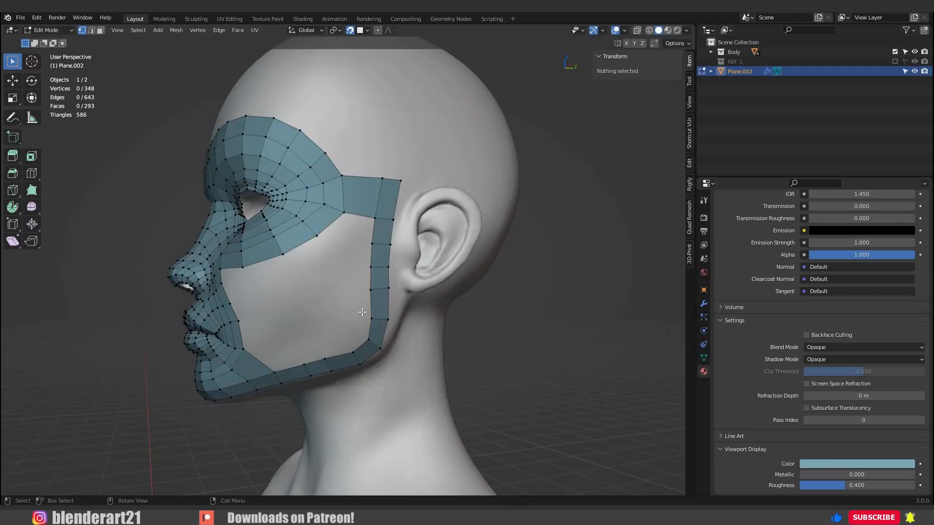
Select the cheek opening's boundary loop to check its vertex count, and add one loop cut through the temple bridge face.
{"action": "middle_click_drag", "start_coordinate": [362, 312], "coordinate": [331, 357]}
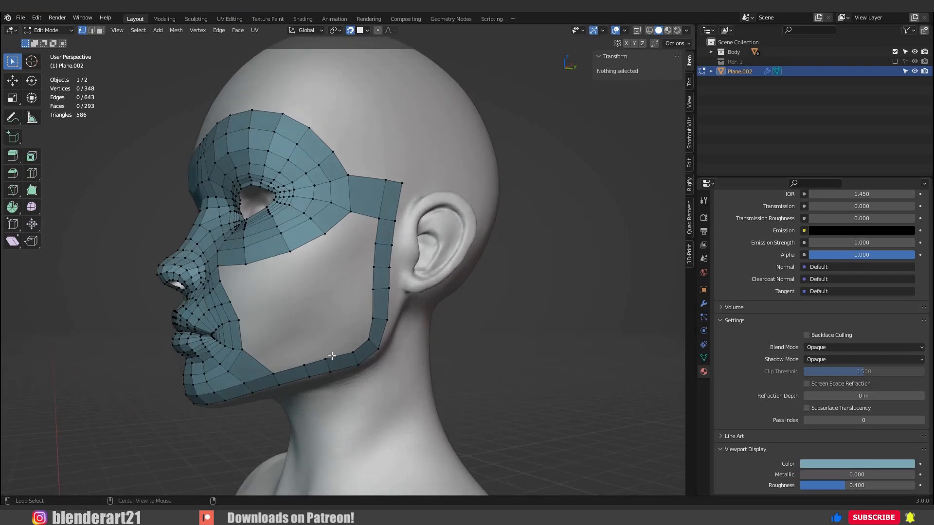
{"action": "left_click", "coordinate": [330, 357], "text": "alt"}
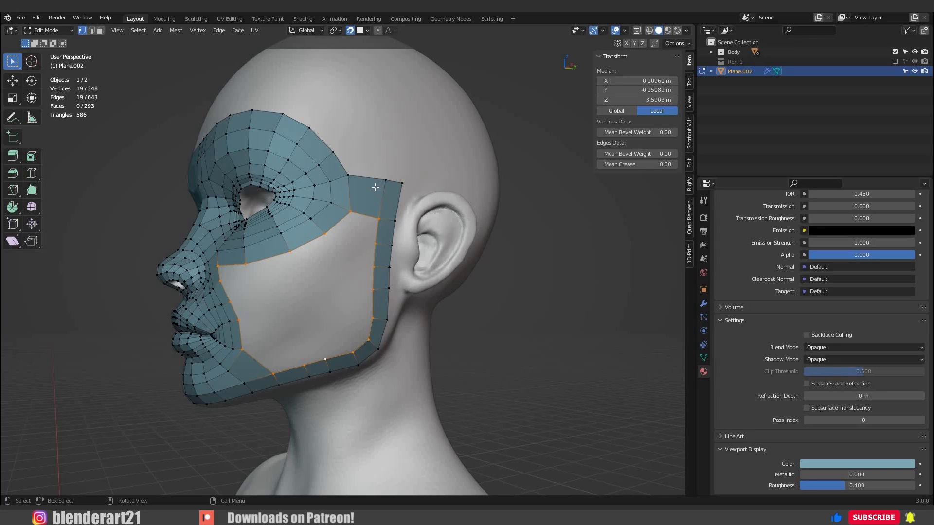
{"action": "key", "text": "ctrl+r"}
{"action": "left_click", "coordinate": [377, 207]}
{"action": "right_click", "coordinate": [389, 232]}
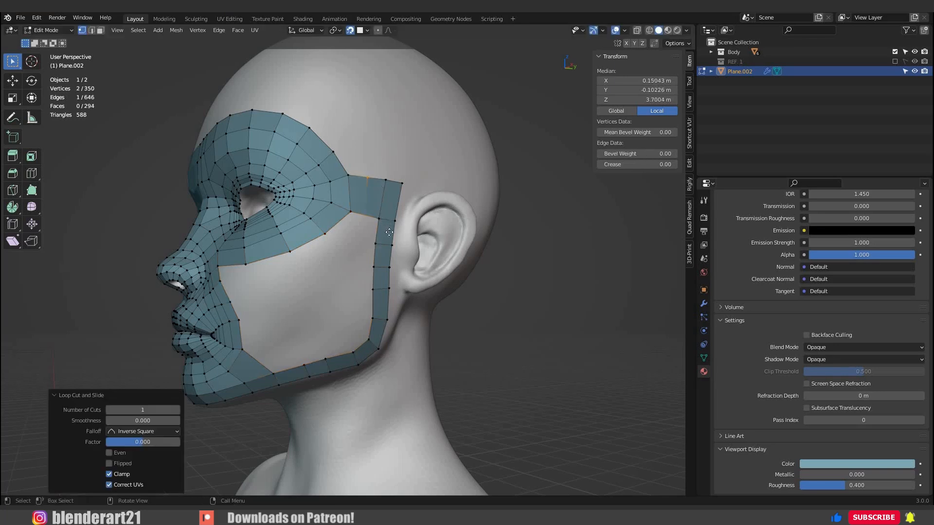
{"action": "key", "text": "g"}
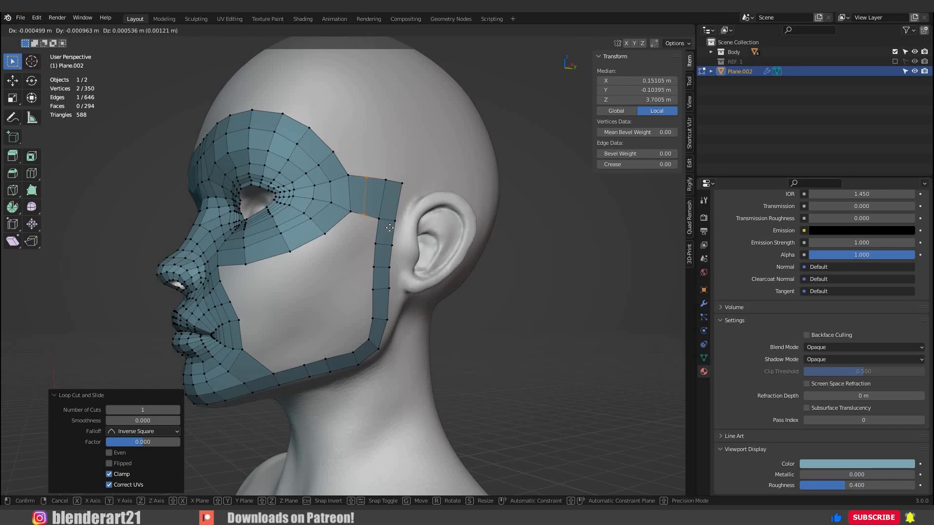
{"action": "left_click", "coordinate": [377, 224]}
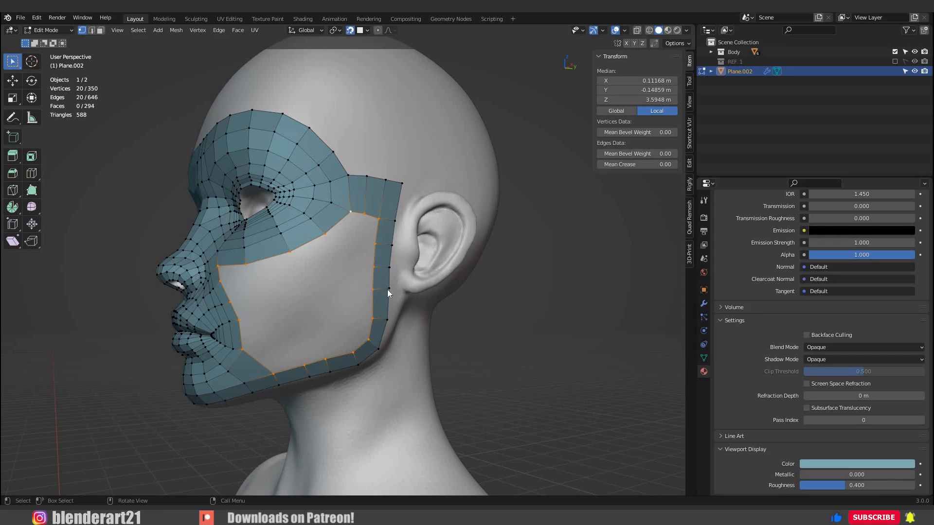
Grid-fill the cheek opening with a span of 4 and adjust the offset so the rows align with the surrounding loops.
{"action": "key", "text": "ctrl+f"}
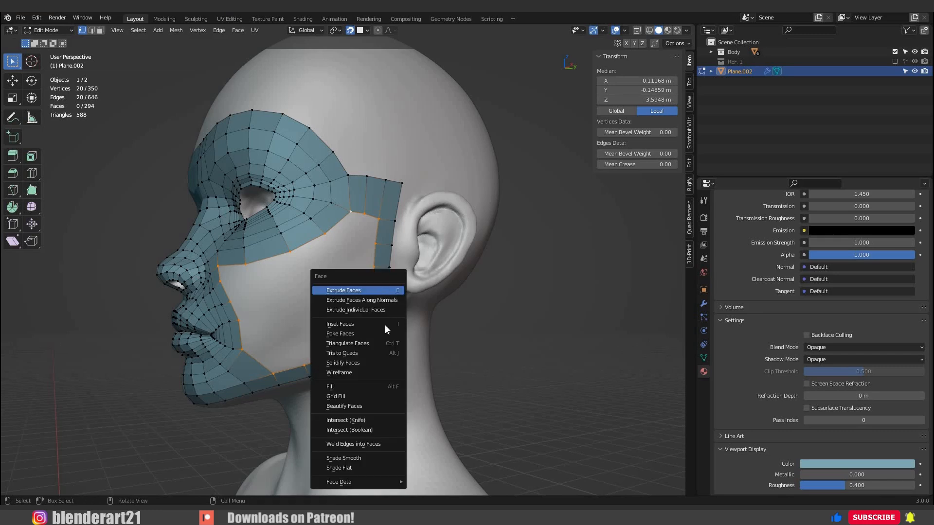
{"action": "left_click", "coordinate": [379, 396]}
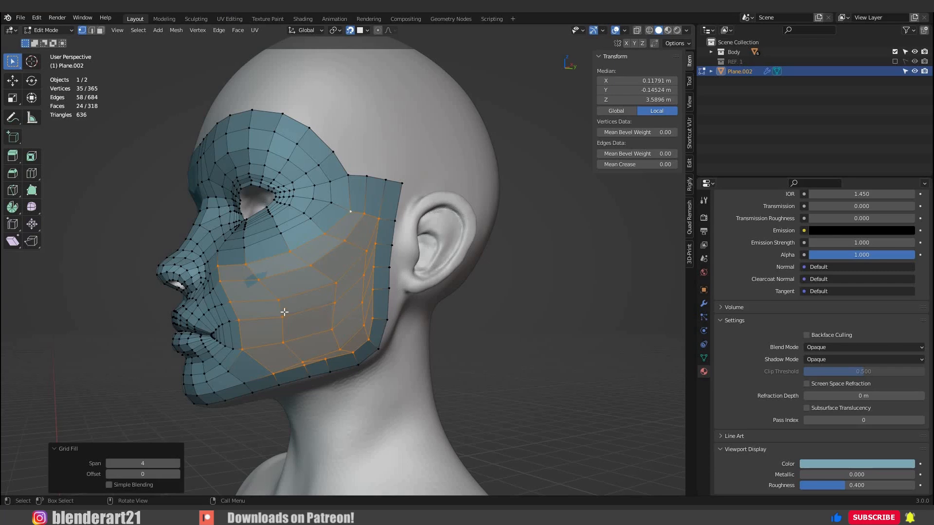
{"action": "middle_click_drag", "start_coordinate": [284, 312], "coordinate": [110, 460]}
{"action": "left_click", "coordinate": [110, 462]}
{"action": "left_click", "coordinate": [109, 462]}
{"action": "left_click", "coordinate": [176, 463]}
{"action": "left_click", "coordinate": [176, 462]}
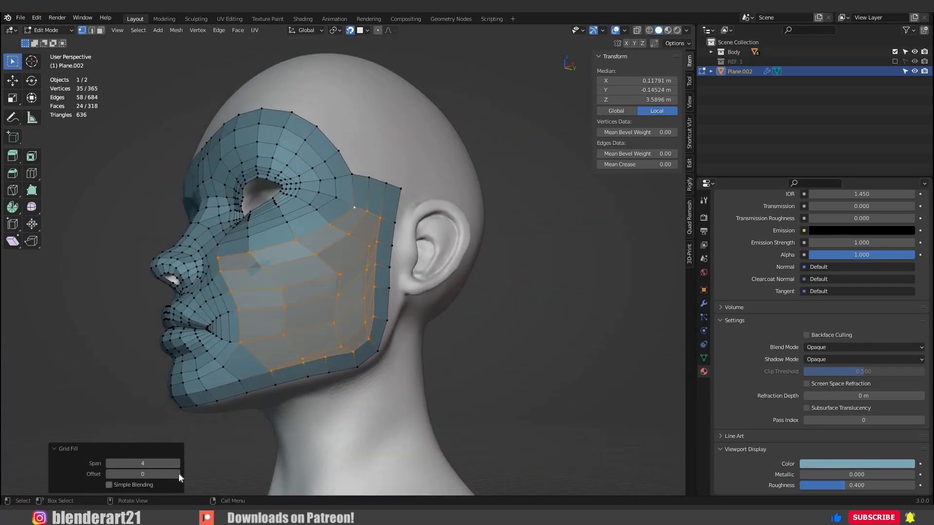
{"action": "left_click", "coordinate": [179, 473]}
{"action": "left_click", "coordinate": [179, 474]}
{"action": "left_click", "coordinate": [178, 474]}
{"action": "left_click", "coordinate": [179, 474]}
{"action": "middle_click_drag", "start_coordinate": [179, 473], "coordinate": [461, 375]}
{"action": "left_click", "coordinate": [401, 369]}
Reposition individual vertices in the middle of the cheek and beside the nose to even out the filled grid.
{"action": "scroll", "coordinate": [262, 327], "scroll_direction": "up", "scroll_amount": 4}
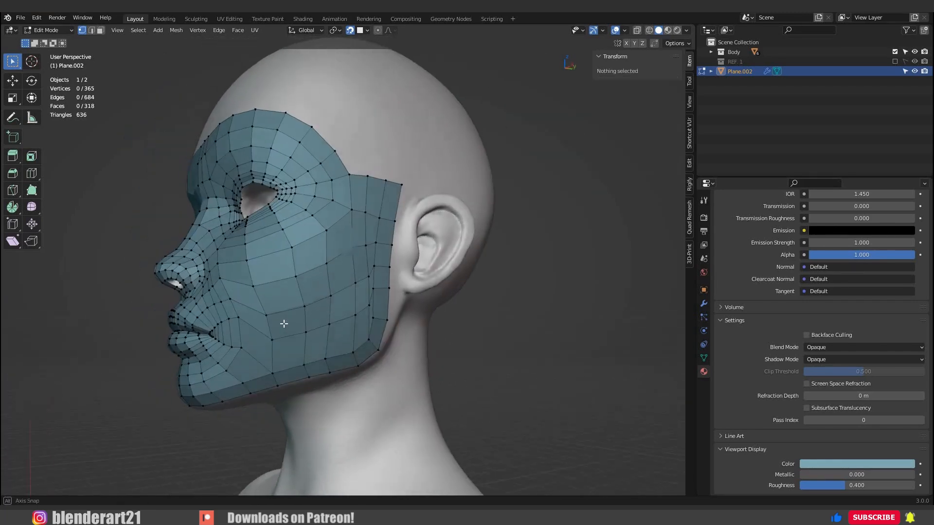
{"action": "left_click", "coordinate": [293, 327]}
{"action": "middle_click_drag", "start_coordinate": [292, 326], "coordinate": [297, 338]}
{"action": "key", "text": "g"}
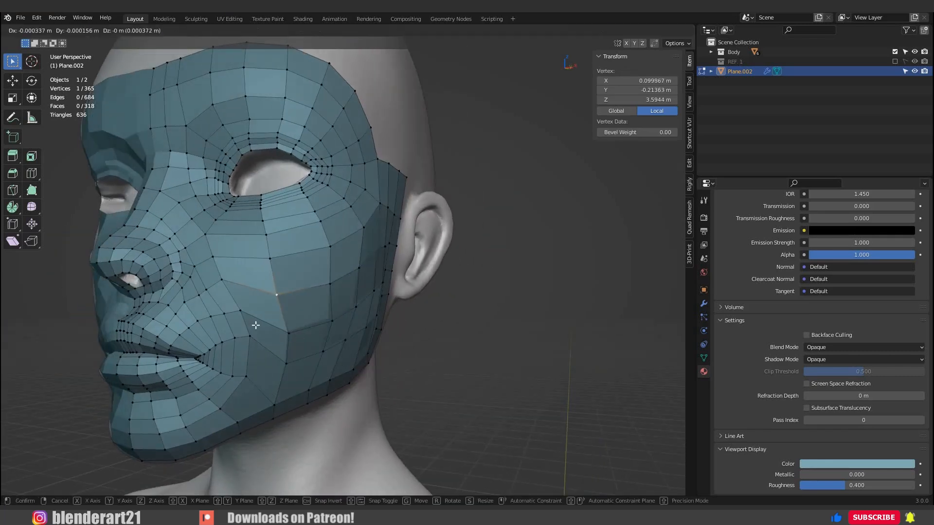
{"action": "left_click", "coordinate": [235, 293]}
{"action": "left_click", "coordinate": [229, 289]}
{"action": "key", "text": "g"}
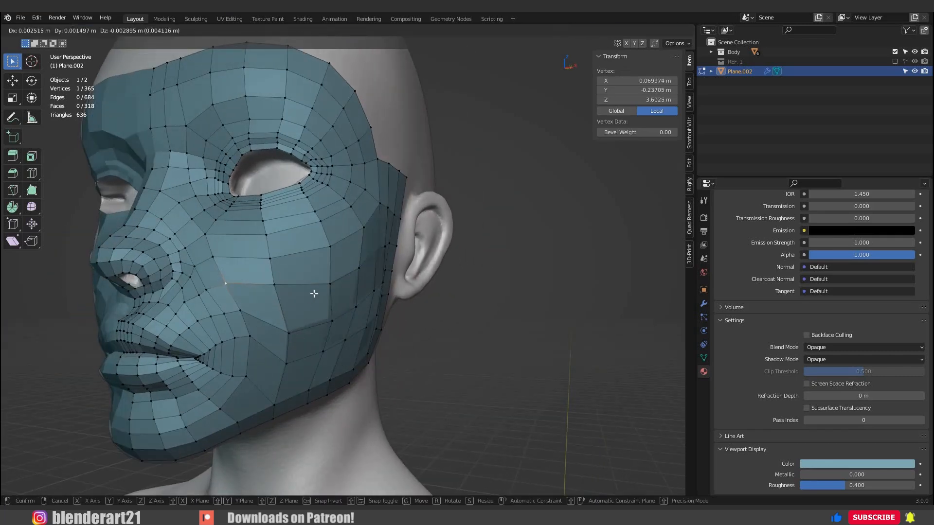
{"action": "left_click", "coordinate": [312, 293]}
{"action": "middle_click_drag", "start_coordinate": [313, 293], "coordinate": [338, 281]}
{"action": "key", "text": "g"}
{"action": "left_click", "coordinate": [322, 274]}
Switch the face mesh to Sculpt Mode and smooth the cheek using the Smooth brush with strength 0.067.
{"action": "key", "text": "Tab"}
{"action": "key", "text": "ctrl+Tab"}
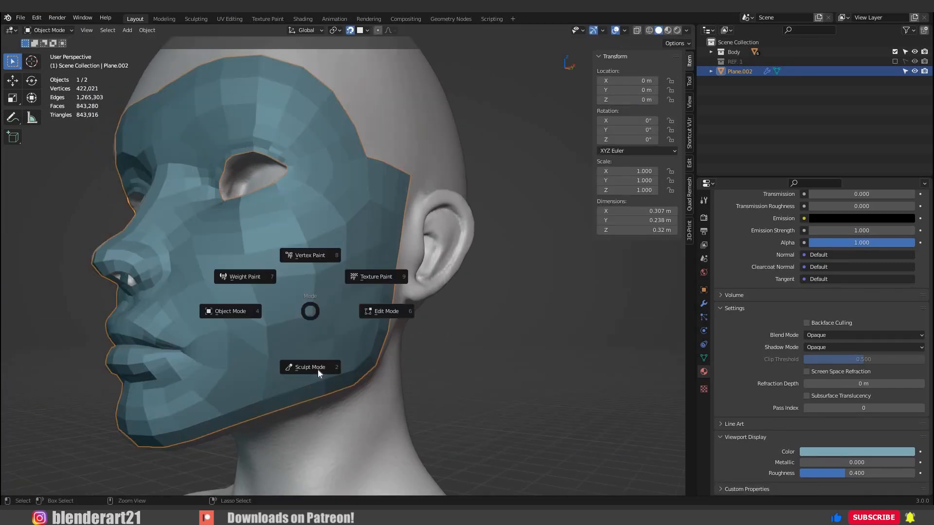
{"action": "left_click", "coordinate": [310, 367]}
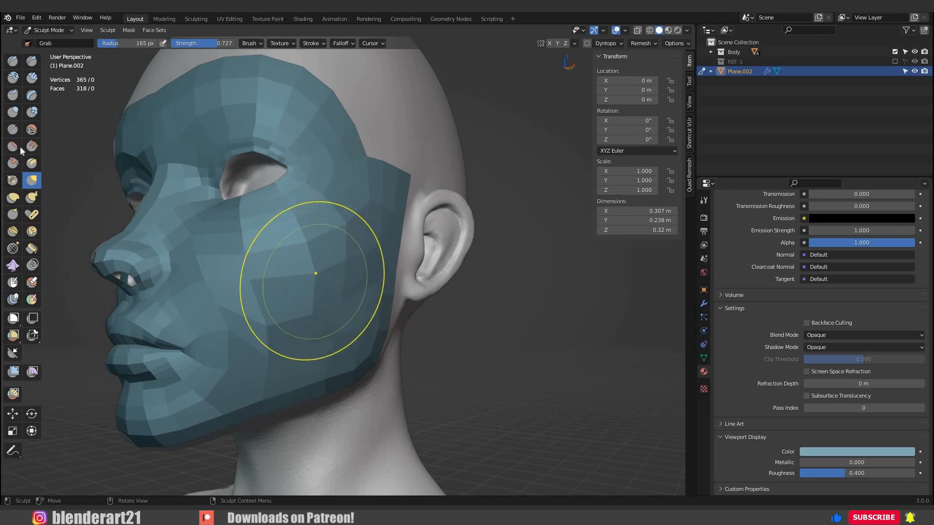
{"action": "left_click", "coordinate": [32, 130]}
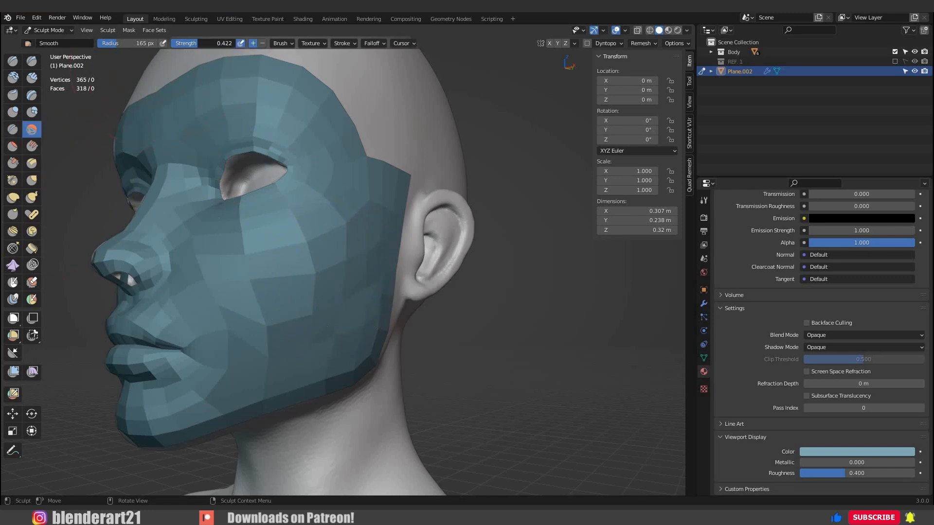
{"action": "key", "text": "shift+f"}
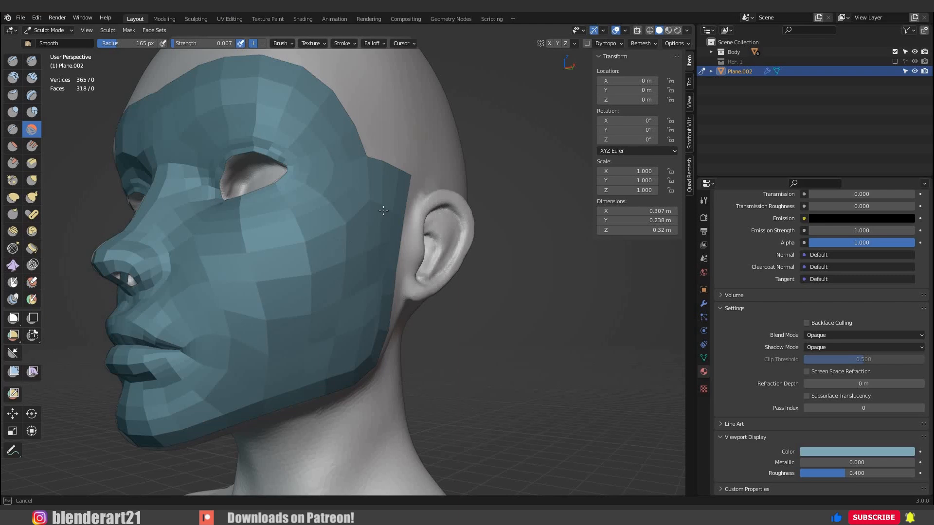
{"action": "middle_click_drag", "start_coordinate": [383, 211], "coordinate": [399, 206]}
Turn on the mesh's wireframe display and smooth the faces over the cheek, jaw and mouth area.
{"action": "left_click", "coordinate": [704, 290]}
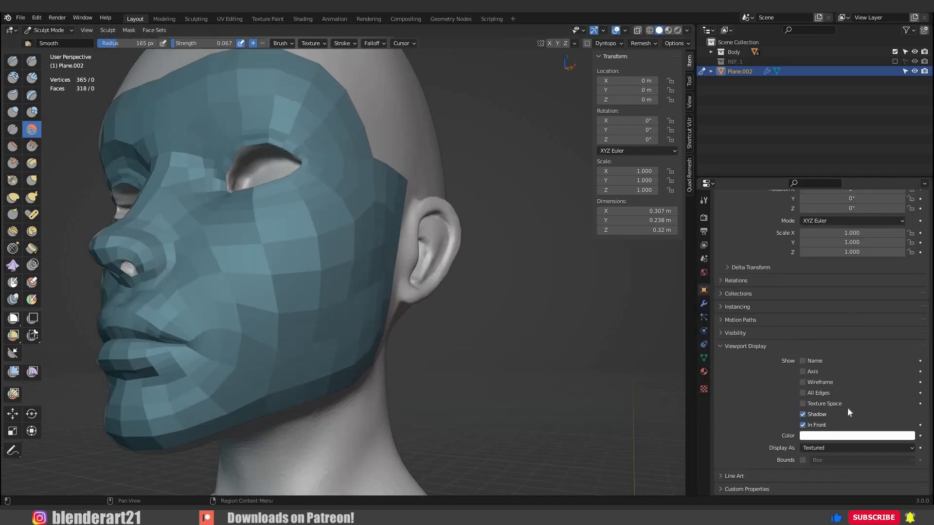
{"action": "left_click", "coordinate": [802, 382]}
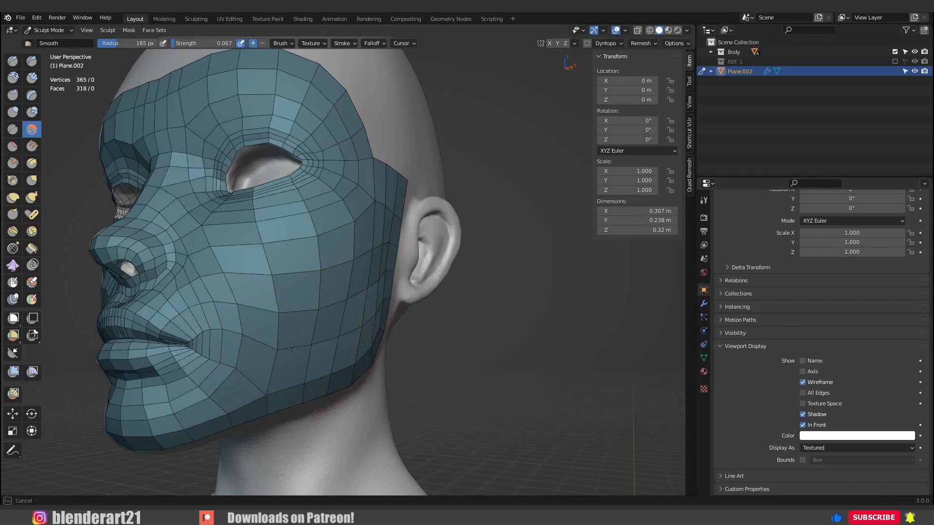
{"action": "middle_click_drag", "start_coordinate": [292, 348], "coordinate": [297, 348]}
{"action": "mouse_move", "coordinate": [372, 267]}
{"action": "left_mouse_down"}
{"action": "mouse_move", "coordinate": [365, 238]}
{"action": "mouse_move", "coordinate": [338, 318]}
{"action": "left_mouse_up"}
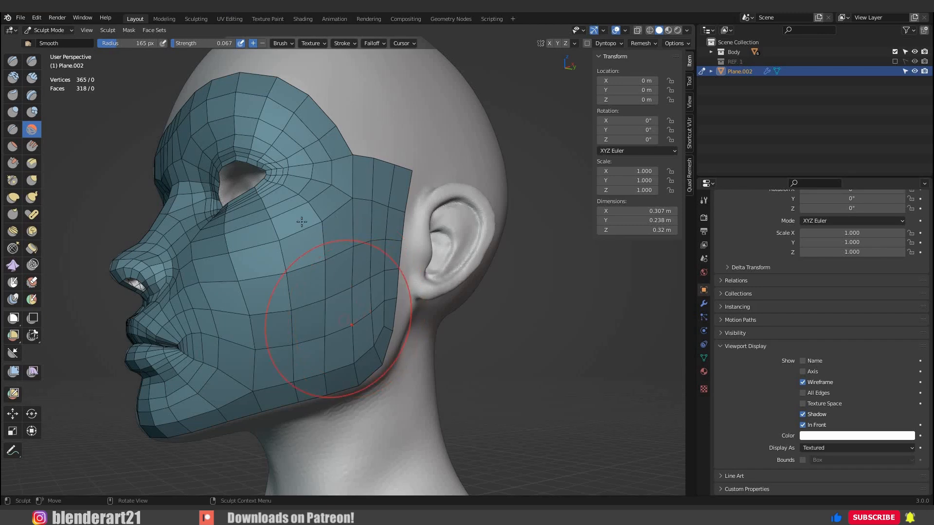
{"action": "middle_click_drag", "start_coordinate": [296, 222], "coordinate": [341, 229]}
{"action": "left_click_drag", "start_coordinate": [234, 257], "coordinate": [232, 260]}
{"action": "middle_click_drag", "start_coordinate": [232, 260], "coordinate": [253, 249]}
{"action": "middle_click_drag", "start_coordinate": [223, 357], "coordinate": [236, 337]}
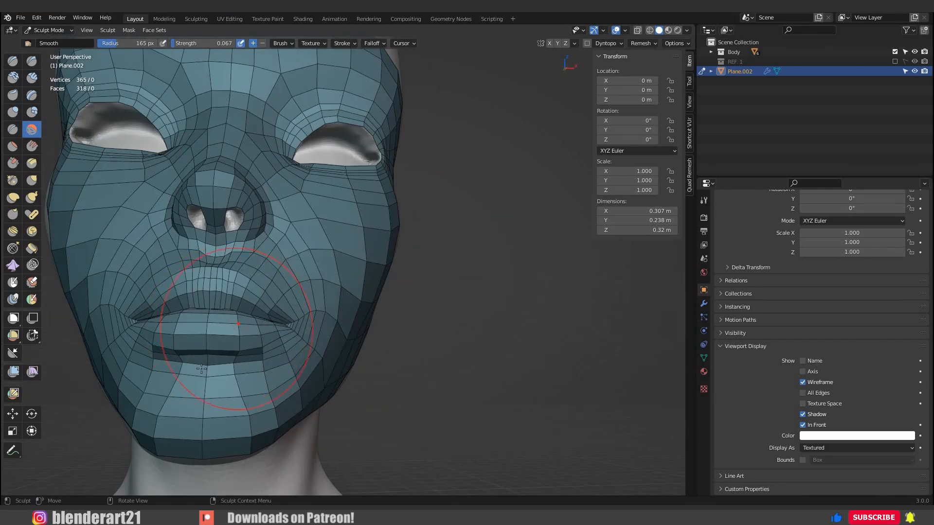
{"action": "middle_click_drag", "start_coordinate": [462, 331], "coordinate": [378, 353]}
Turn off the wireframe display, return to Edit Mode and extrude the strip's top edge above the ear toward the forehead.
{"action": "scroll", "coordinate": [403, 353], "scroll_direction": "down", "scroll_amount": 3}
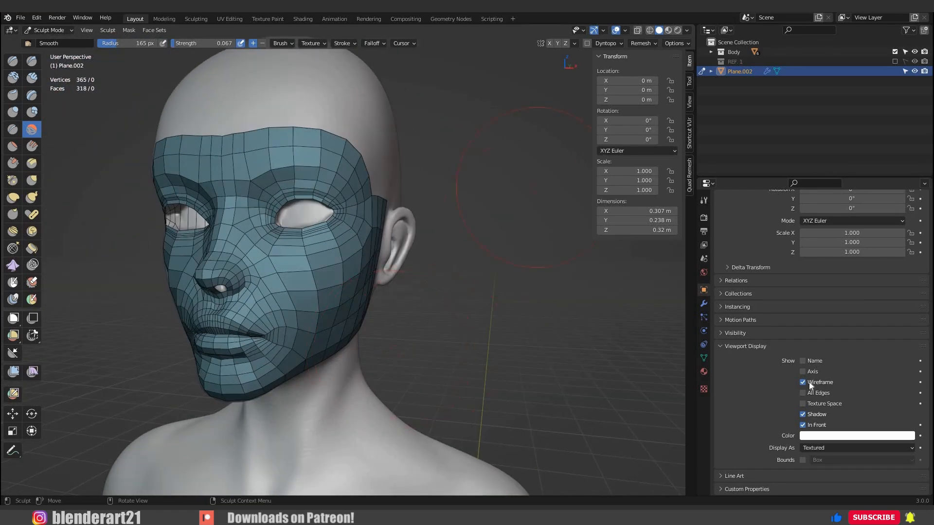
{"action": "left_click", "coordinate": [805, 382]}
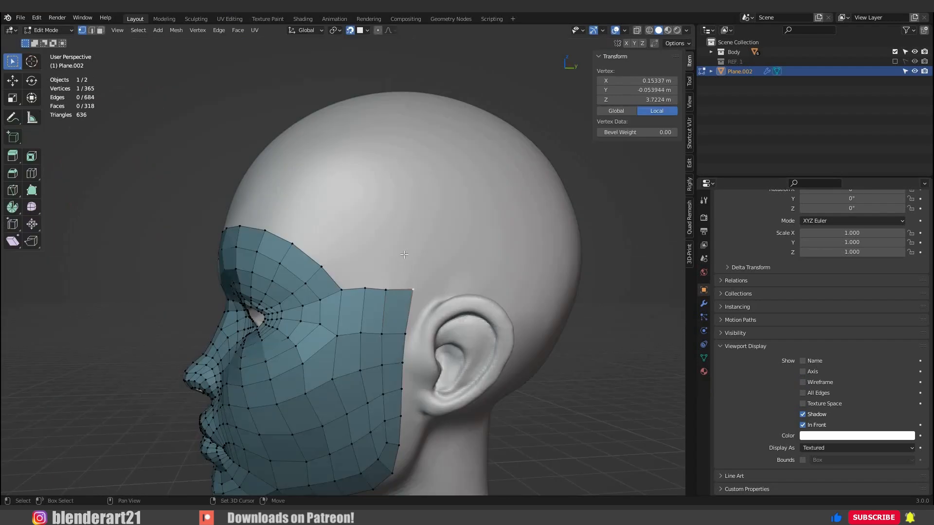
{"action": "left_click", "coordinate": [403, 257], "text": "ctrl"}
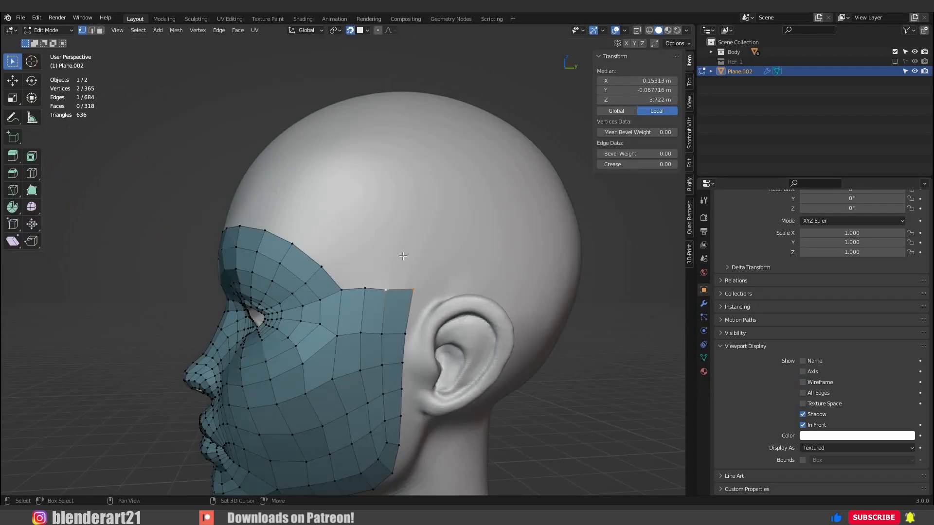
{"action": "right_click", "coordinate": [369, 253], "text": "ctrl"}
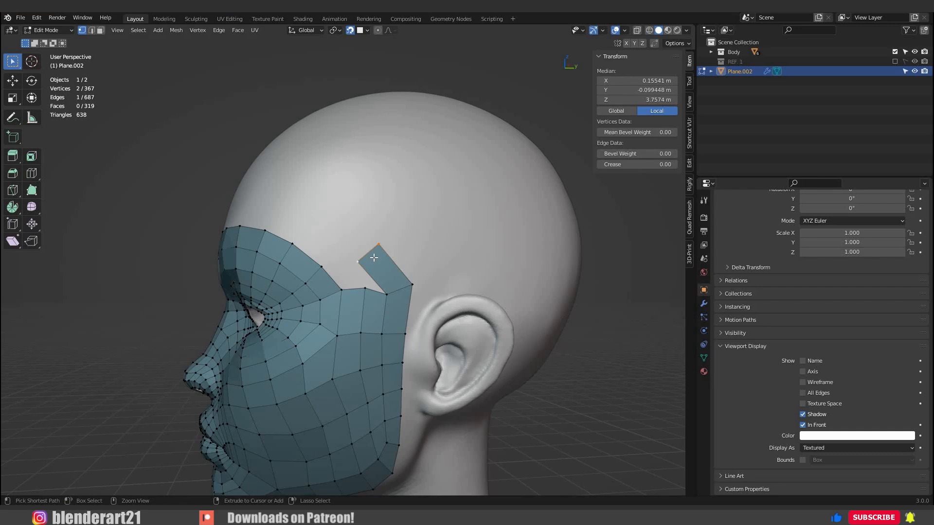
Adjust the strip's end edge above the ear and extrude it over the temple and across the forehead to the centre line.
{"action": "key", "text": "g"}
{"action": "left_click", "coordinate": [372, 250]}
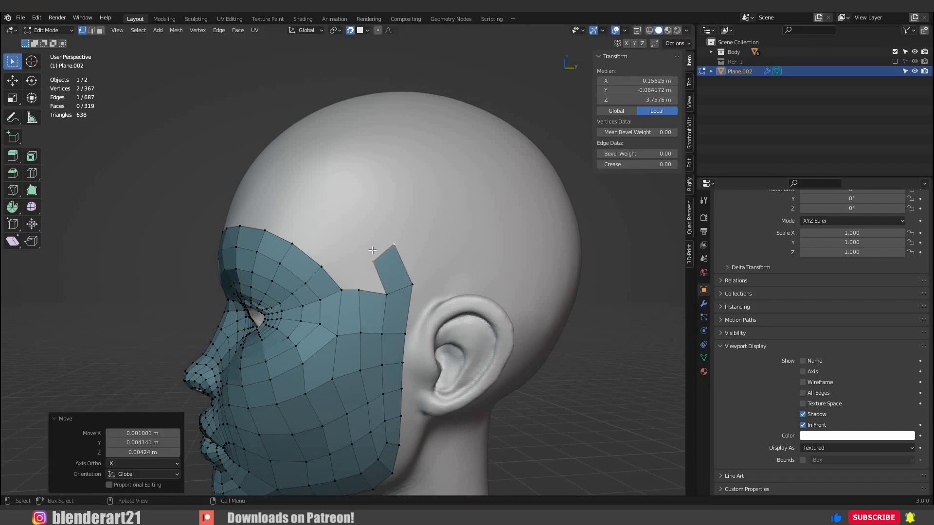
{"action": "right_click", "coordinate": [376, 236], "text": "ctrl"}
{"action": "key", "text": "g"}
{"action": "left_click", "coordinate": [374, 234]}
{"action": "middle_click_drag", "start_coordinate": [333, 217], "coordinate": [360, 219]}
{"action": "right_click", "coordinate": [344, 211], "text": "ctrl"}
{"action": "right_click", "coordinate": [294, 206], "text": "ctrl"}
{"action": "middle_click_drag", "start_coordinate": [248, 201], "coordinate": [319, 215]}
{"action": "right_click", "coordinate": [309, 206], "text": "ctrl"}
{"action": "right_click", "coordinate": [275, 207], "text": "ctrl"}
{"action": "right_click", "coordinate": [241, 207], "text": "ctrl"}
{"action": "right_click", "coordinate": [218, 207], "text": "ctrl"}
Reposition the forehead strip's vertices at and next to the centre line to match the narrow columns above the nose.
{"action": "key", "text": "g"}
{"action": "left_click", "coordinate": [263, 238]}
{"action": "left_click", "coordinate": [332, 213]}
{"action": "key", "text": "g"}
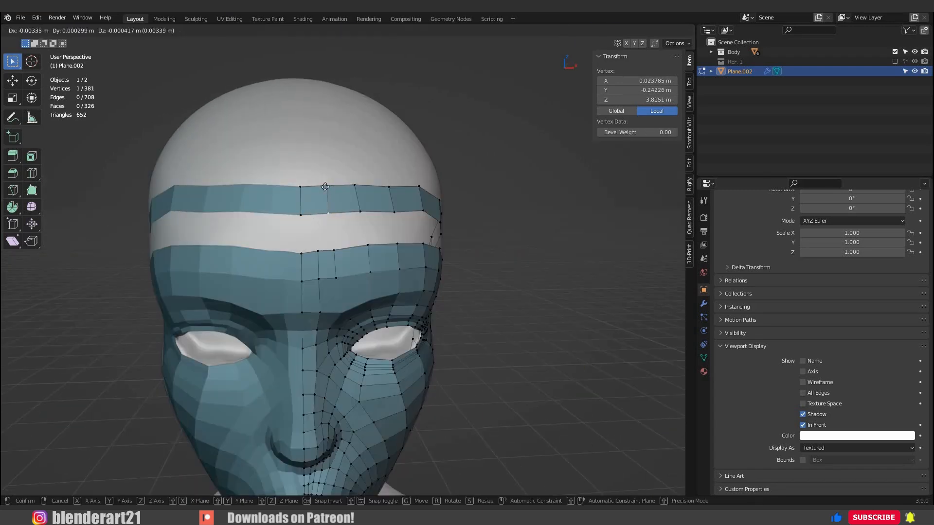
{"action": "left_click", "coordinate": [319, 187]}
{"action": "left_click", "coordinate": [327, 187]}
{"action": "key", "text": "g"}
{"action": "left_click", "coordinate": [344, 179]}
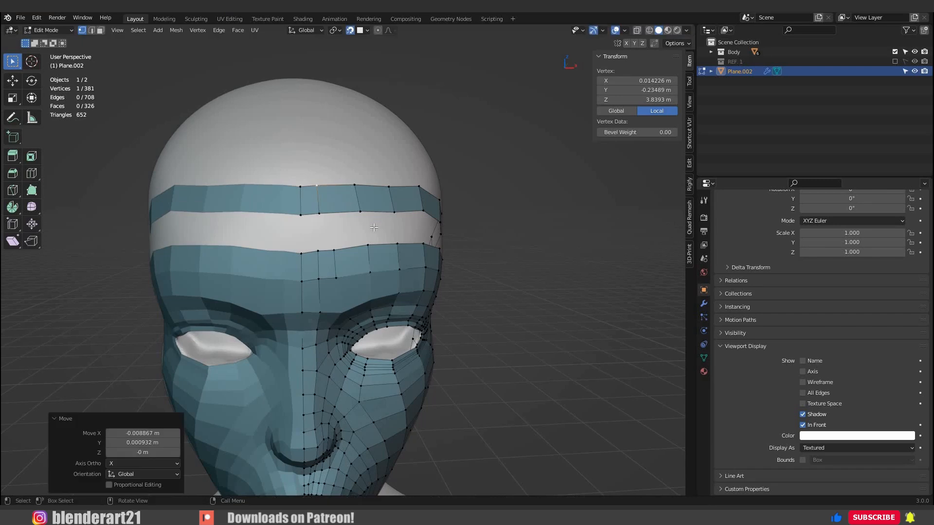
Move the forehead strip's third cross edge closer to the centre line and rotate it upright.
{"action": "left_click", "coordinate": [352, 204], "text": "shift"}
{"action": "key", "text": "g"}
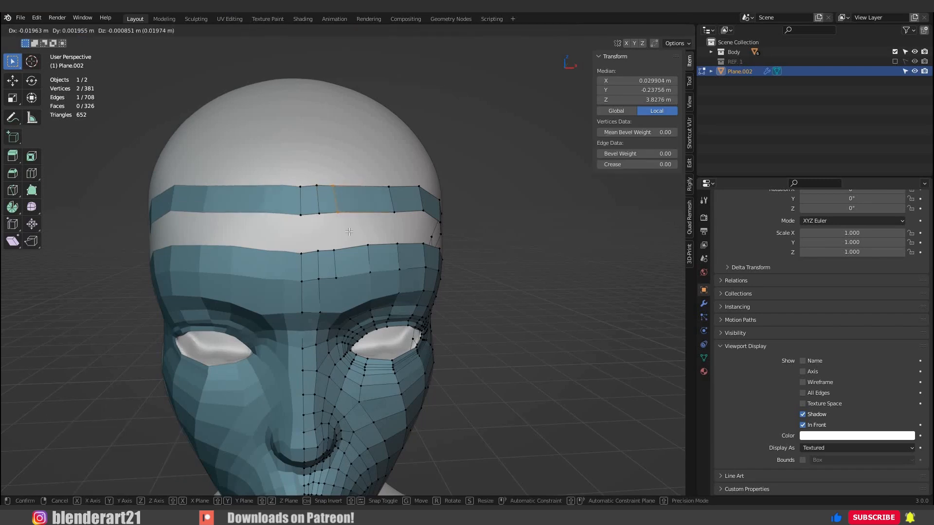
{"action": "left_click", "coordinate": [348, 232]}
{"action": "key", "text": "r"}
{"action": "left_click", "coordinate": [349, 232]}
{"action": "key", "text": "g"}
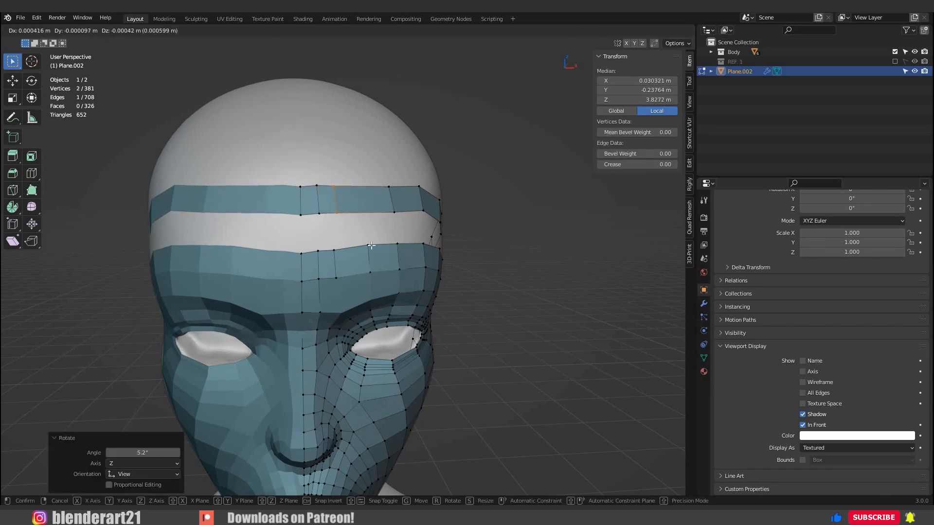
{"action": "left_click", "coordinate": [370, 245]}
Shift the next two cross edges of the forehead strip toward the centre line, aligning them with the columns above the eye.
{"action": "middle_click_drag", "start_coordinate": [374, 222], "coordinate": [350, 227]}
{"action": "left_click_drag", "start_coordinate": [375, 170], "coordinate": [344, 227]}
{"action": "key", "text": "g"}
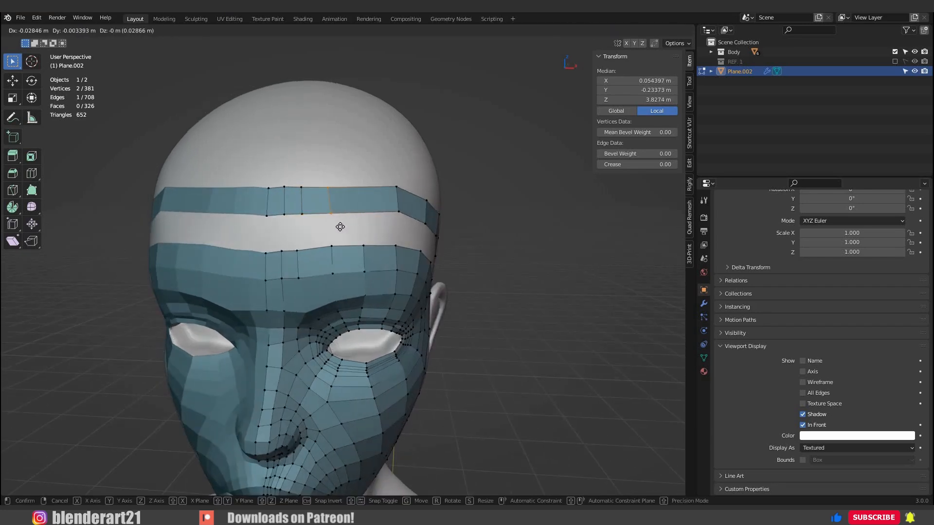
{"action": "left_click", "coordinate": [370, 239]}
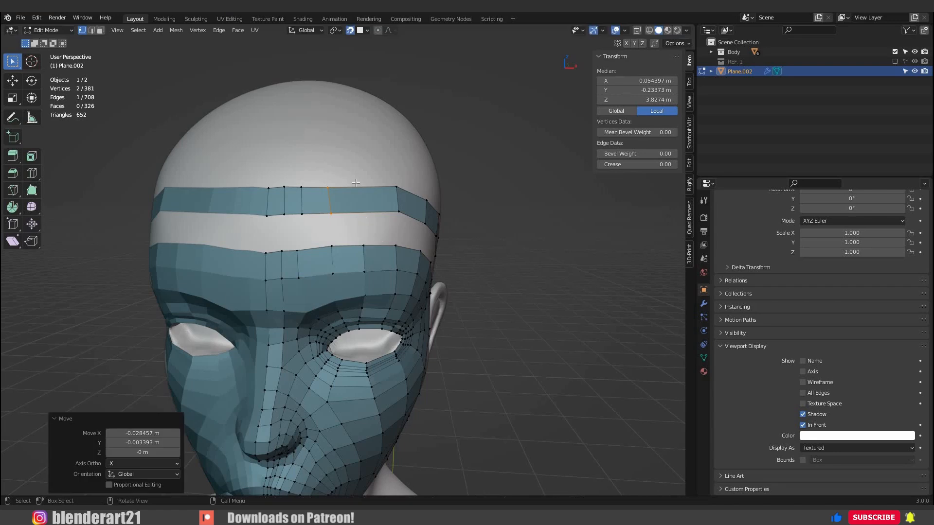
{"action": "middle_click_drag", "start_coordinate": [364, 209], "coordinate": [346, 214]}
{"action": "left_click_drag", "start_coordinate": [384, 172], "coordinate": [349, 223]}
{"action": "key", "text": "g"}
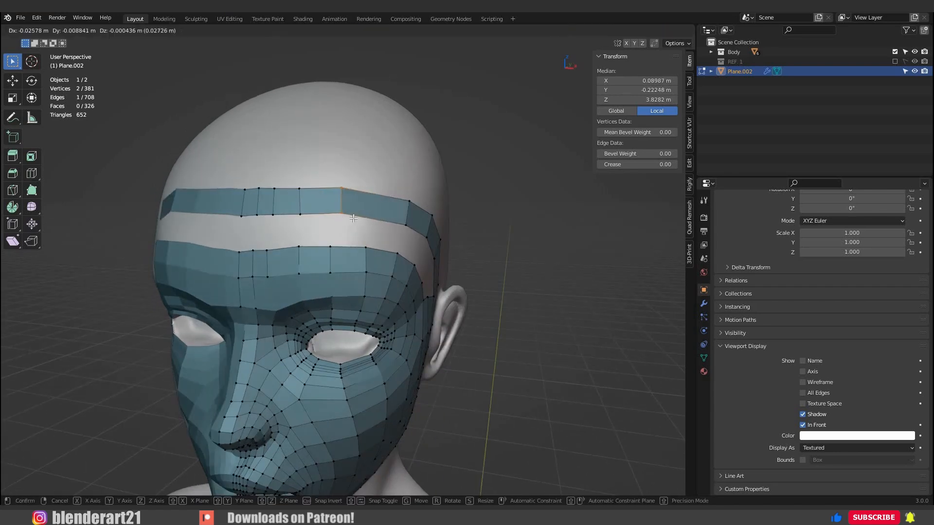
{"action": "left_click", "coordinate": [357, 188]}
Add one loop cut through the wide face of the forehead strip and adjust the new edge's position.
{"action": "middle_click_drag", "start_coordinate": [407, 223], "coordinate": [396, 224]}
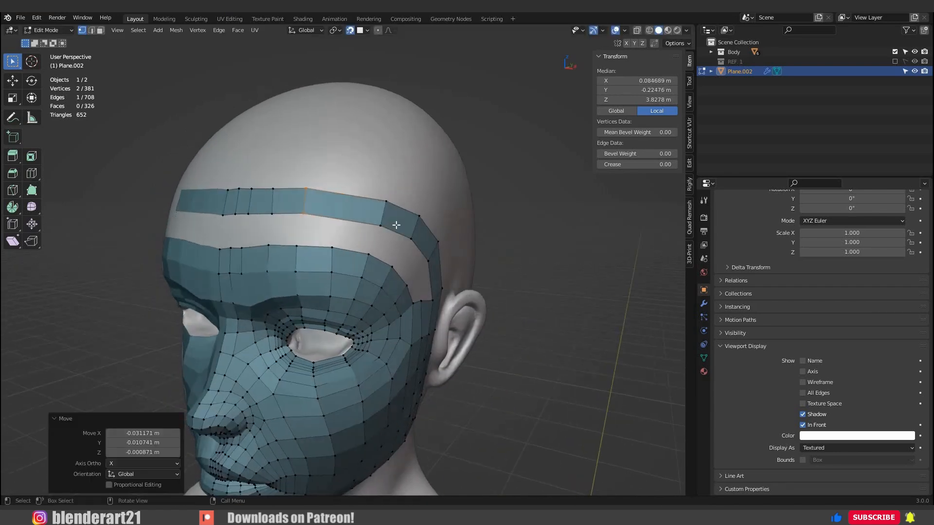
{"action": "left_click_drag", "start_coordinate": [358, 187], "coordinate": [396, 223]}
{"action": "key", "text": "ctrl+r"}
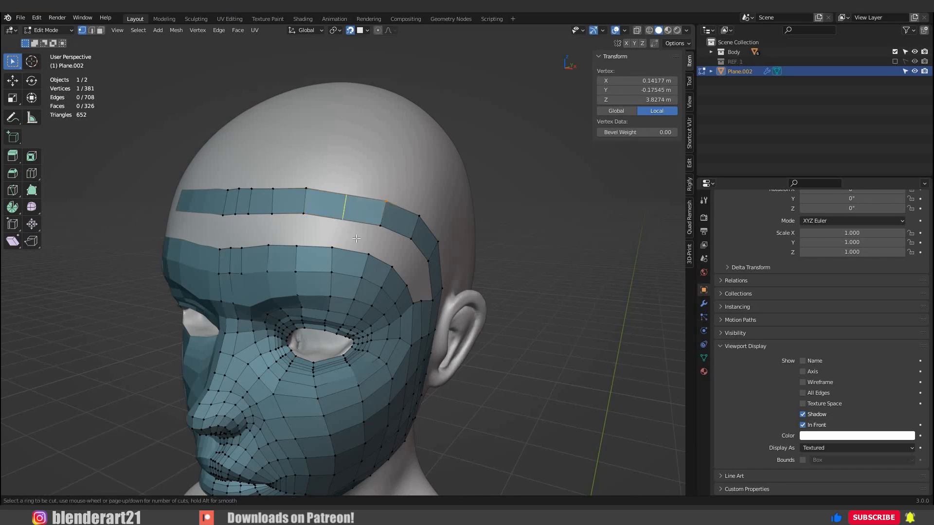
{"action": "left_click", "coordinate": [340, 222]}
{"action": "left_click", "coordinate": [360, 240]}
{"action": "key", "text": "g"}
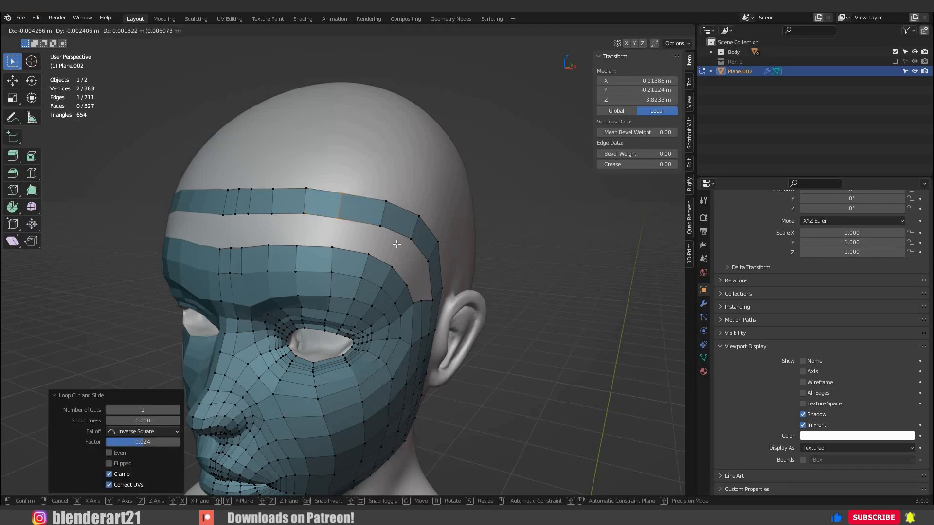
{"action": "left_click", "coordinate": [370, 237]}
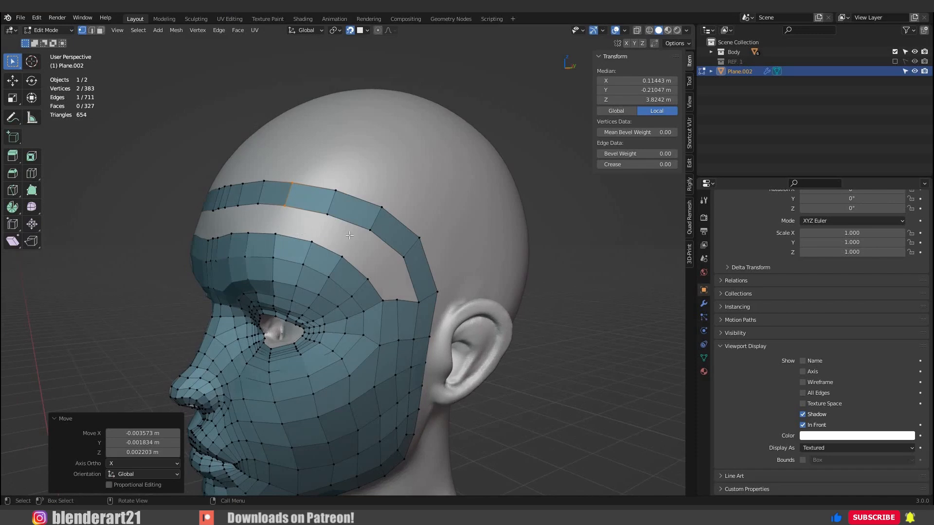
Extrude a row of vertices from the temple through the forehead gap to the centre line.
{"action": "middle_click_drag", "start_coordinate": [349, 236], "coordinate": [305, 234]}
{"action": "mouse_move", "coordinate": [384, 277]}
{"action": "middle_mouse_down"}
{"action": "mouse_move", "coordinate": [392, 278]}
{"action": "mouse_move", "coordinate": [401, 304]}
{"action": "mouse_move", "coordinate": [376, 275]}
{"action": "middle_mouse_up"}
{"action": "left_click", "coordinate": [394, 310]}
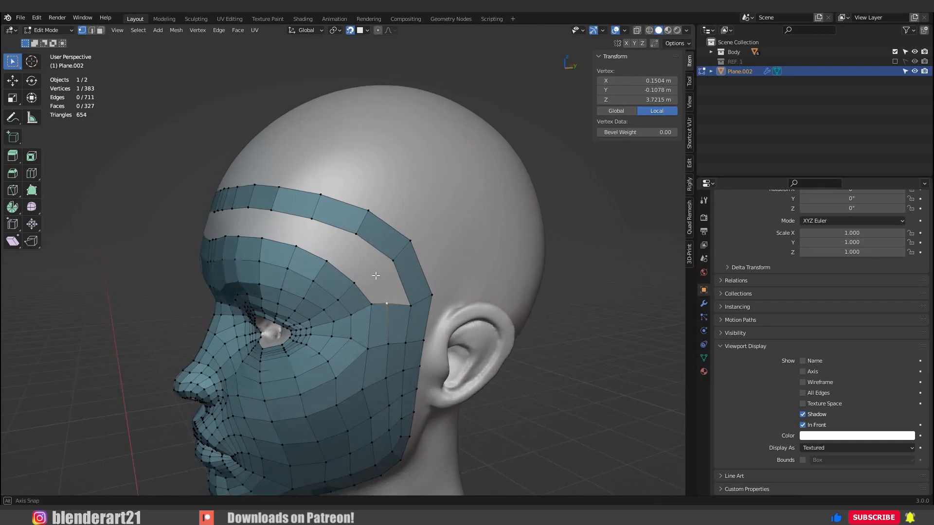
{"action": "right_click", "coordinate": [344, 249], "text": "ctrl"}
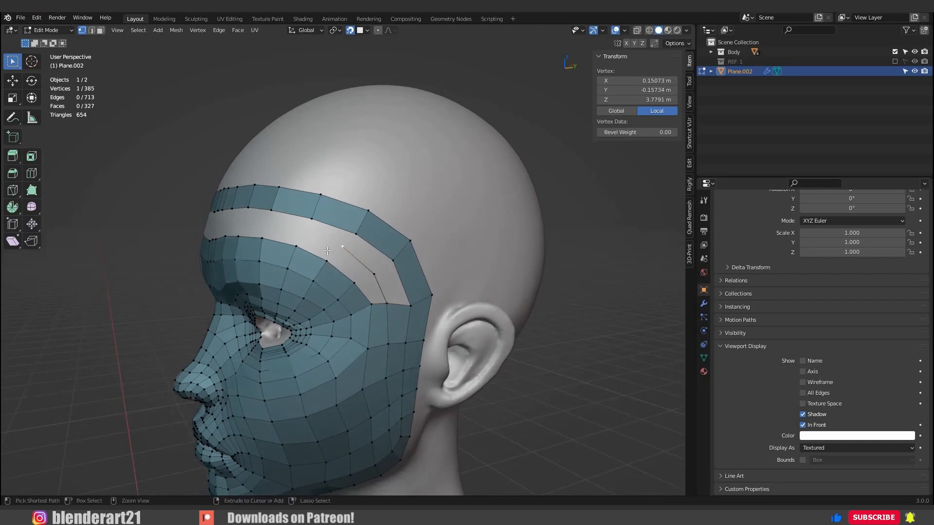
{"action": "right_click", "coordinate": [305, 234], "text": "ctrl"}
{"action": "mouse_move", "coordinate": [305, 233]}
{"action": "middle_mouse_down"}
{"action": "mouse_move", "coordinate": [357, 239]}
{"action": "mouse_move", "coordinate": [306, 241]}
{"action": "middle_mouse_up"}
{"action": "right_click", "coordinate": [331, 238], "text": "ctrl"}
{"action": "right_click", "coordinate": [289, 234], "text": "ctrl"}
{"action": "right_click", "coordinate": [286, 242], "text": "ctrl"}
{"action": "right_click", "coordinate": [271, 244], "text": "ctrl"}
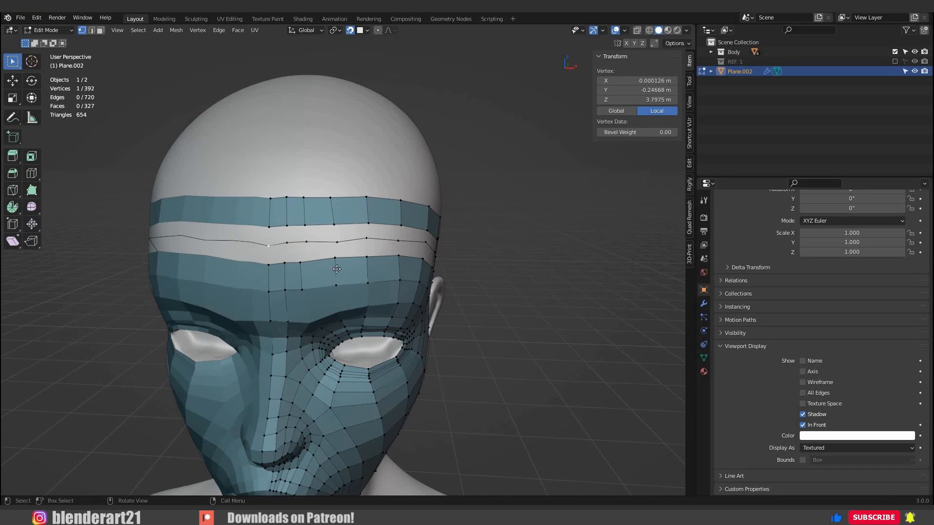
Reposition the new row's vertices at the centre line and above the eye to smooth its curve.
{"action": "key", "text": "g"}
{"action": "left_click", "coordinate": [268, 242]}
{"action": "left_click", "coordinate": [337, 242]}
{"action": "key", "text": "g"}
{"action": "left_click", "coordinate": [333, 241]}
{"action": "left_click", "coordinate": [366, 238]}
Fill the gap between the upper forehead strip and the vertex row with quads, from the centre line to the temple.
{"action": "left_click", "coordinate": [287, 226]}
{"action": "left_click", "coordinate": [269, 228], "text": "shift"}
{"action": "left_click", "coordinate": [269, 242], "text": "shift"}
{"action": "left_click", "coordinate": [287, 242], "text": "shift"}
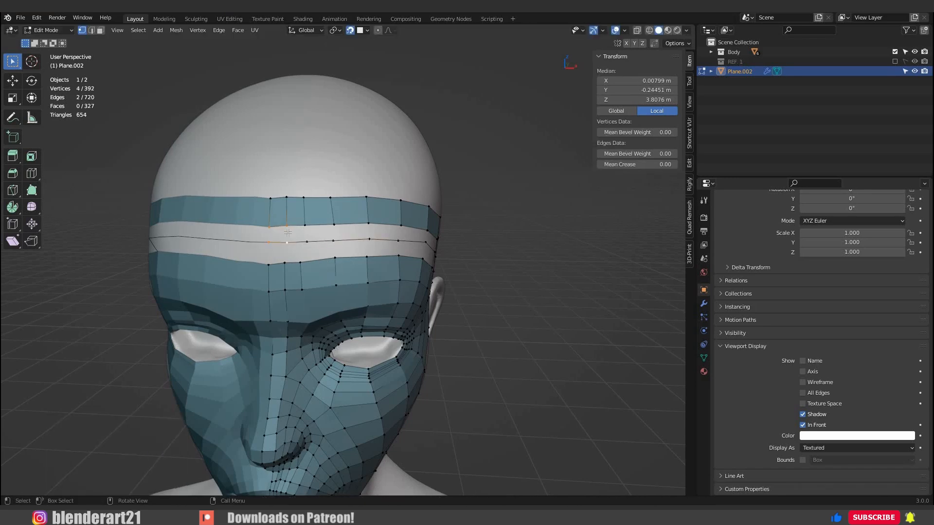
{"action": "left_click", "coordinate": [287, 226]}
{"action": "left_click", "coordinate": [287, 242], "text": "shift"}
{"action": "middle_click_drag", "start_coordinate": [484, 287], "coordinate": [428, 280]}
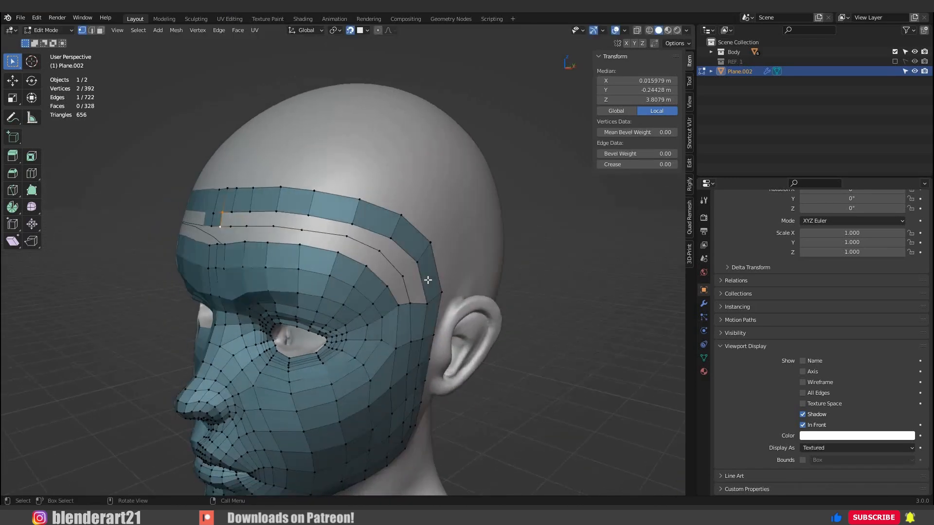
{"action": "key", "text": "f"}
{"action": "key", "text": "f"}
{"action": "key", "text": "f"}
{"action": "key", "text": "f"}
{"action": "key", "text": "f"}
{"action": "key", "text": "f"}
{"action": "key", "text": "f"}
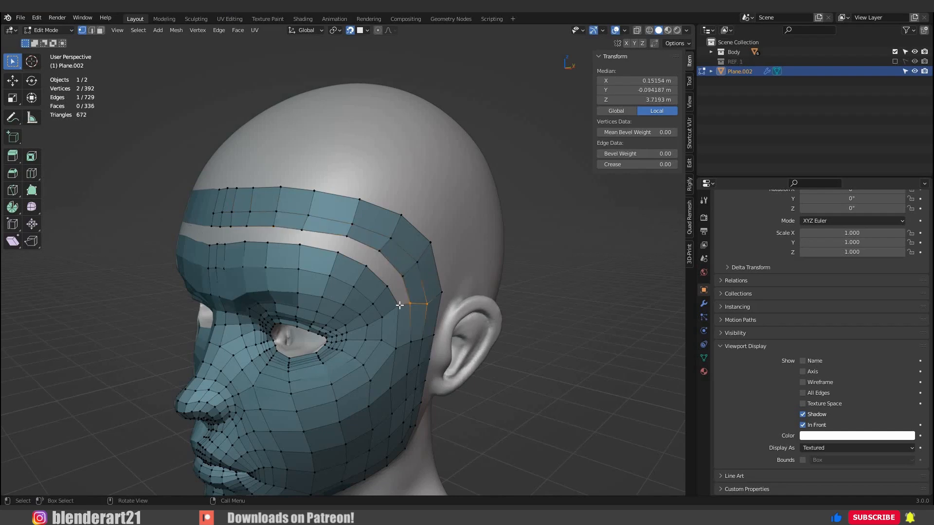
Fill the remaining gap between the vertex row and the brow mesh with quads, undoing the surplus faces at the centre line.
{"action": "left_click", "coordinate": [409, 308]}
{"action": "left_click", "coordinate": [402, 308], "text": "shift"}
{"action": "key", "text": "f"}
{"action": "key", "text": "f"}
{"action": "key", "text": "f"}
{"action": "key", "text": "f"}
{"action": "key", "text": "f"}
{"action": "key", "text": "f"}
{"action": "key", "text": "f"}
{"action": "key", "text": "f"}
{"action": "key", "text": "f"}
{"action": "key", "text": "f"}
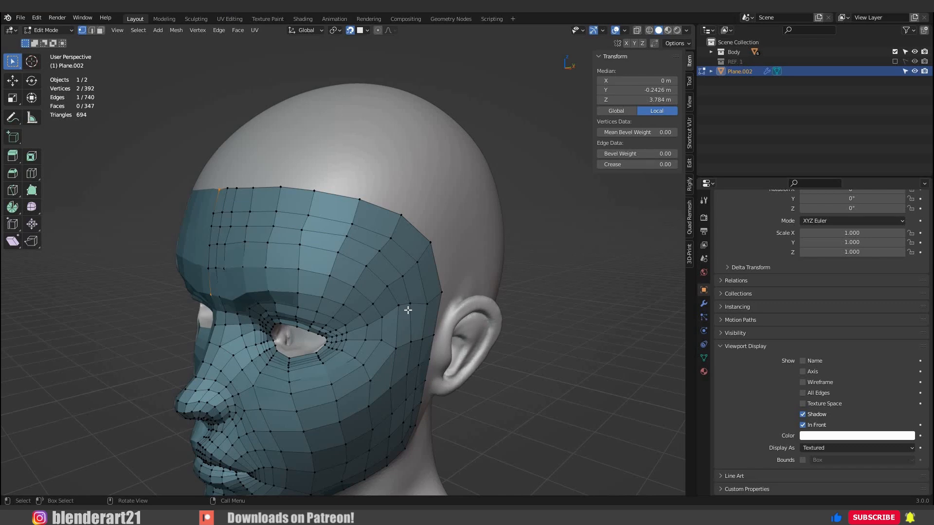
{"action": "key", "text": "ctrl+z"}
{"action": "key", "text": "ctrl+z"}
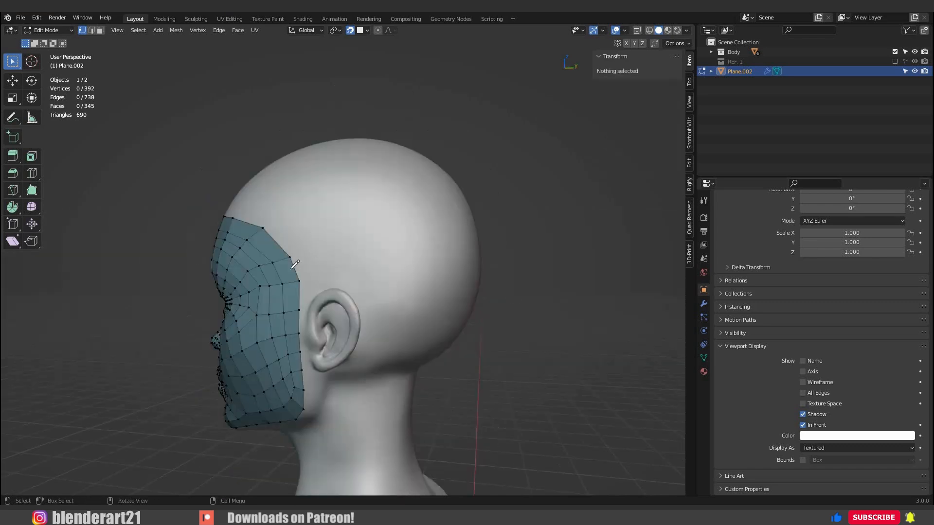
Annotate a guide line from the temple above the ear to the back of the head and write 12 beneath it.
{"action": "key", "text": "shift+space"}
{"action": "key", "text": "d"}
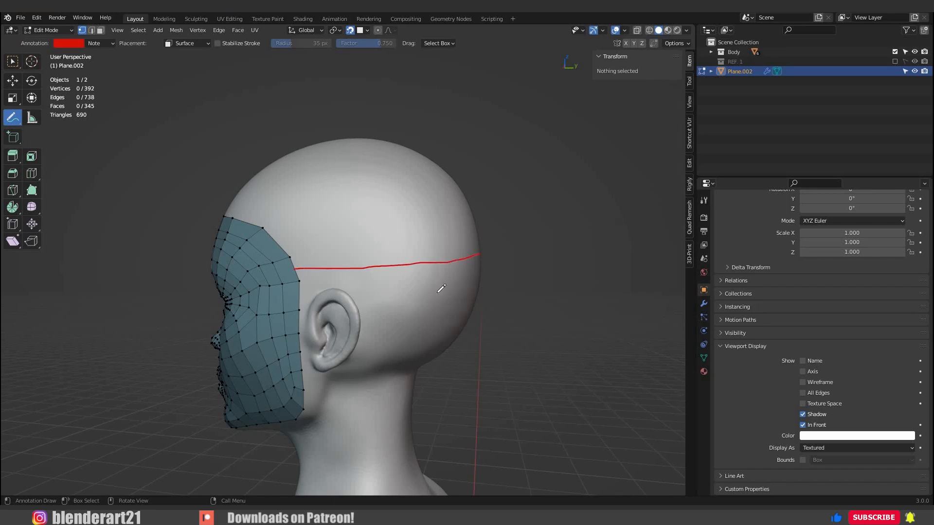
{"action": "mouse_move", "coordinate": [416, 286]}
{"action": "middle_mouse_down"}
{"action": "mouse_move", "coordinate": [434, 271]}
{"action": "mouse_move", "coordinate": [430, 297]}
{"action": "middle_mouse_up"}
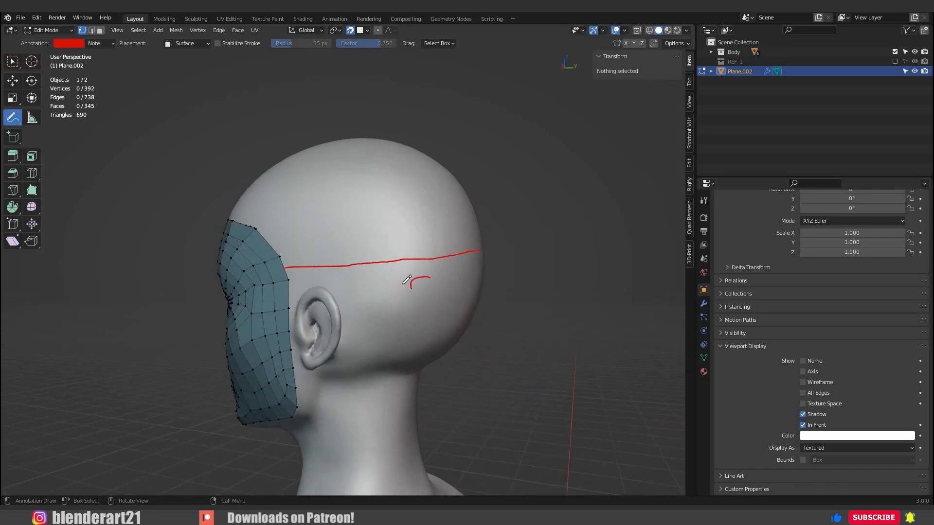
Return to the selection tool and extrude the temple's rear edge one face backward along the guide line, adjusting its position.
{"action": "key", "text": "w"}
{"action": "scroll", "coordinate": [271, 259], "scroll_direction": "up", "scroll_amount": 3}
{"action": "left_click", "coordinate": [251, 253]}
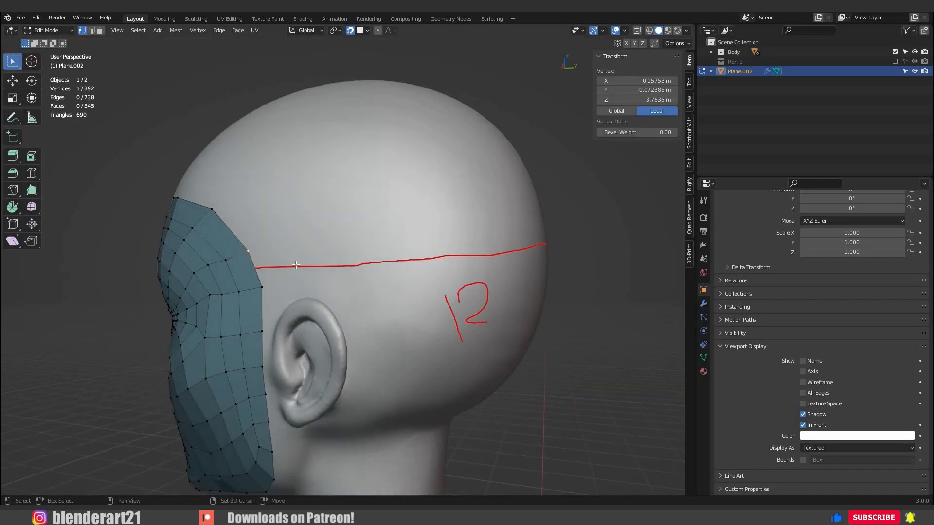
{"action": "left_click", "coordinate": [261, 286], "text": "shift"}
{"action": "right_click", "coordinate": [298, 265], "text": "ctrl"}
{"action": "middle_click_drag", "start_coordinate": [302, 265], "coordinate": [331, 267]}
{"action": "key", "text": "g"}
{"action": "left_click", "coordinate": [322, 264]}
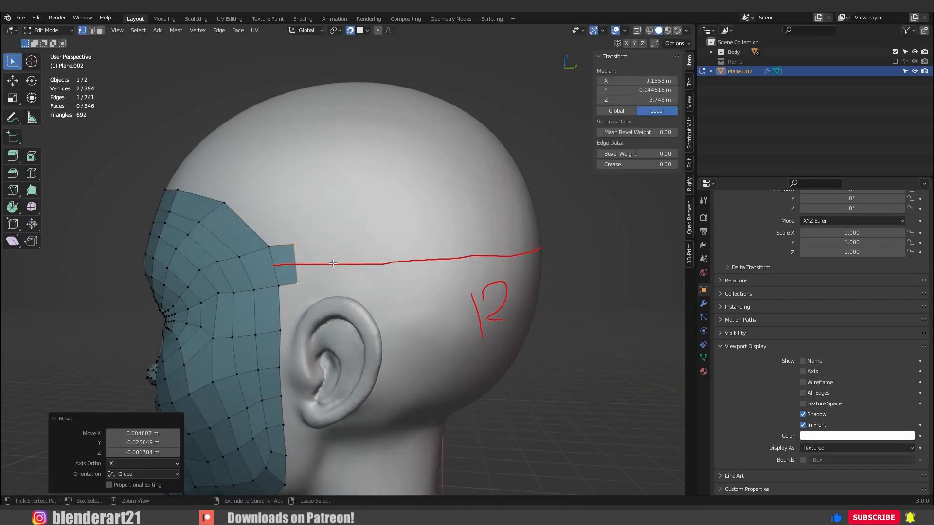
Extrude the band three more faces above the ear and align its cross edges with the guide line.
{"action": "right_click", "coordinate": [329, 262], "text": "ctrl"}
{"action": "right_click", "coordinate": [363, 263], "text": "ctrl"}
{"action": "right_click", "coordinate": [398, 261], "text": "ctrl"}
{"action": "key", "text": "g"}
{"action": "left_click", "coordinate": [352, 231]}
{"action": "left_click_drag", "start_coordinate": [351, 231], "coordinate": [383, 284]}
{"action": "key", "text": "g"}
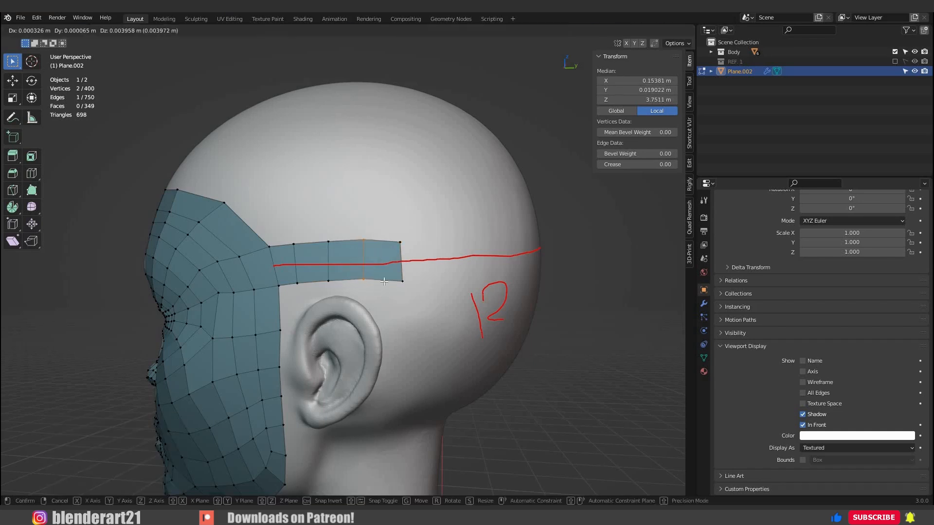
{"action": "left_click", "coordinate": [384, 281]}
Continue extruding the band along the guide line around the back of the head.
{"action": "middle_click_drag", "start_coordinate": [406, 275], "coordinate": [358, 265]}
{"action": "right_click", "coordinate": [357, 254], "text": "ctrl"}
{"action": "right_click", "coordinate": [397, 249], "text": "ctrl"}
{"action": "right_click", "coordinate": [437, 246], "text": "ctrl"}
{"action": "middle_click_drag", "start_coordinate": [436, 246], "coordinate": [380, 251]}
{"action": "right_click", "coordinate": [359, 249], "text": "ctrl"}
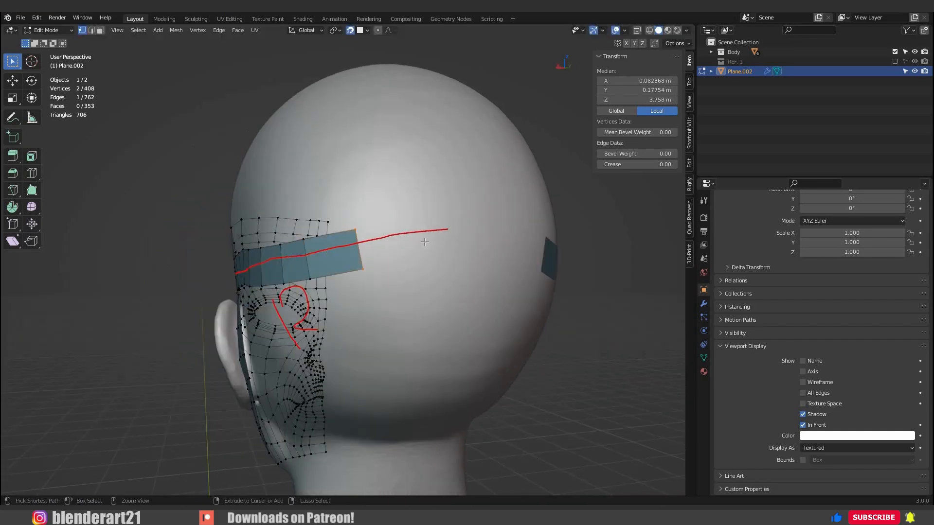
{"action": "right_click", "coordinate": [388, 244], "text": "ctrl"}
{"action": "right_click", "coordinate": [425, 242], "text": "ctrl"}
{"action": "right_click", "coordinate": [450, 240], "text": "ctrl"}
Extrude the band's last face to the centre line at the back of the head and adjust its end vertices.
{"action": "key", "text": "e"}
{"action": "left_click", "coordinate": [493, 242]}
{"action": "left_click", "coordinate": [445, 270]}
{"action": "left_click", "coordinate": [448, 223]}
{"action": "key", "text": "g"}
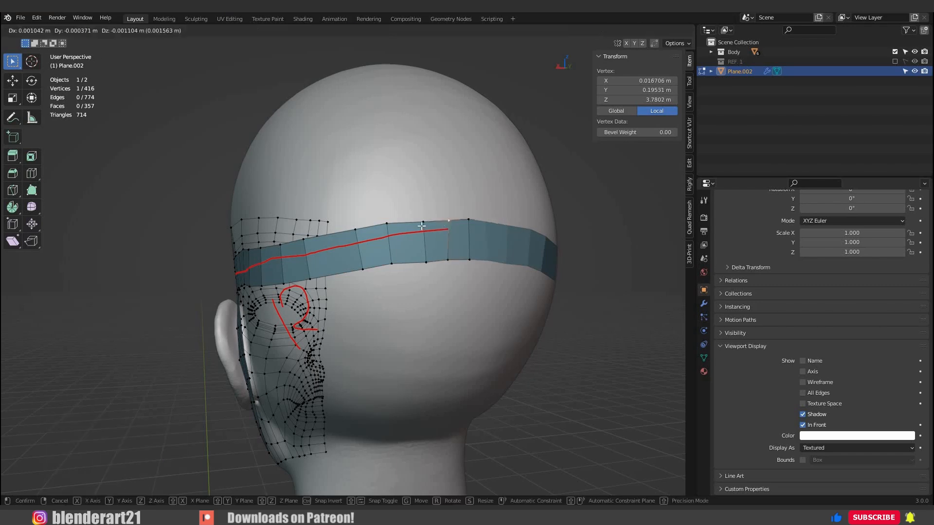
{"action": "left_click", "coordinate": [421, 225]}
Build a vertex row down the front of the ear and fill the gap between it and the cheek with quads.
{"action": "middle_click_drag", "start_coordinate": [421, 226], "coordinate": [311, 249]}
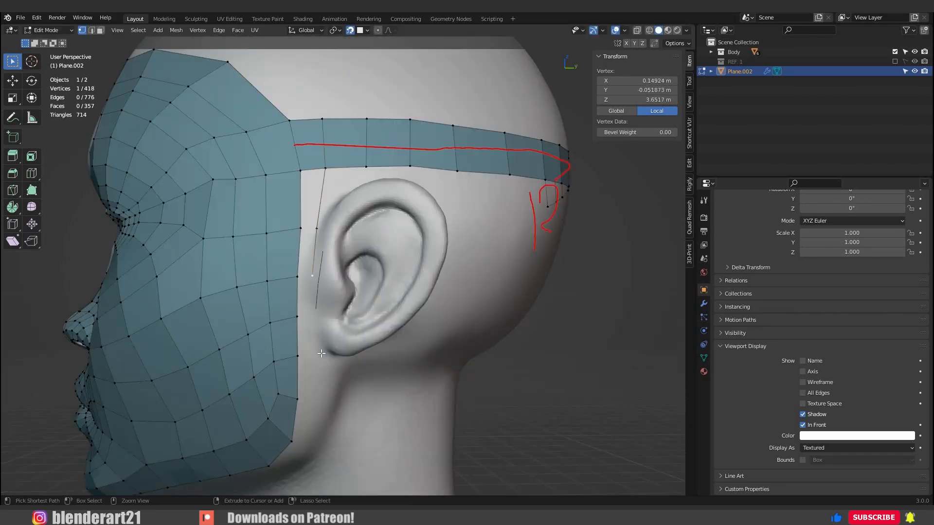
{"action": "left_click", "coordinate": [301, 172]}
{"action": "left_click", "coordinate": [323, 171], "text": "shift"}
{"action": "key", "text": "f"}
{"action": "key", "text": "f"}
{"action": "key", "text": "f"}
{"action": "key", "text": "f"}
Extrude a row of vertices from below the earlobe around the jaw corner and under the jaw to the chin's centre line.
{"action": "middle_click_drag", "start_coordinate": [326, 354], "coordinate": [308, 229], "text": "shift"}
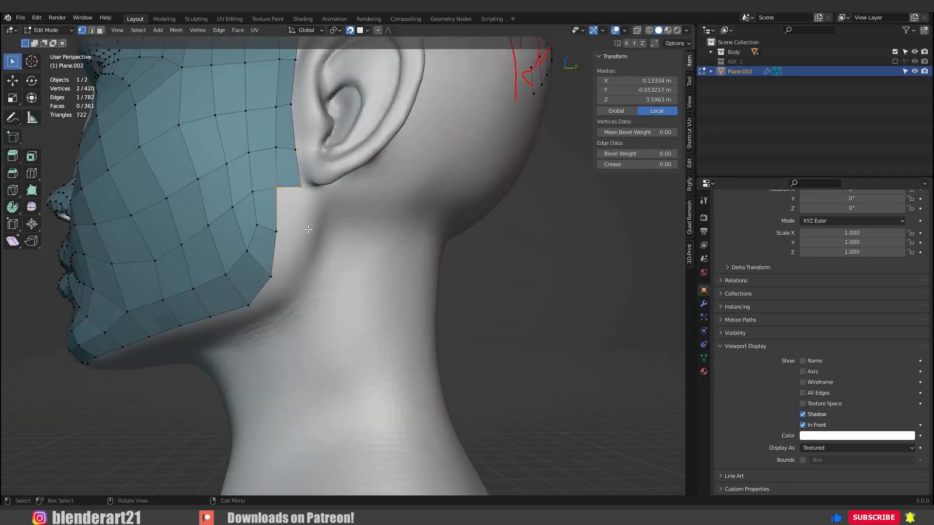
{"action": "left_click", "coordinate": [301, 187]}
{"action": "right_click", "coordinate": [304, 235], "text": "ctrl"}
{"action": "right_click", "coordinate": [290, 287], "text": "ctrl"}
{"action": "middle_click_drag", "start_coordinate": [260, 311], "coordinate": [234, 272]}
{"action": "right_click", "coordinate": [276, 256], "text": "ctrl"}
{"action": "right_click", "coordinate": [234, 274], "text": "ctrl"}
{"action": "right_click", "coordinate": [194, 289], "text": "ctrl"}
{"action": "right_click", "coordinate": [148, 304], "text": "ctrl"}
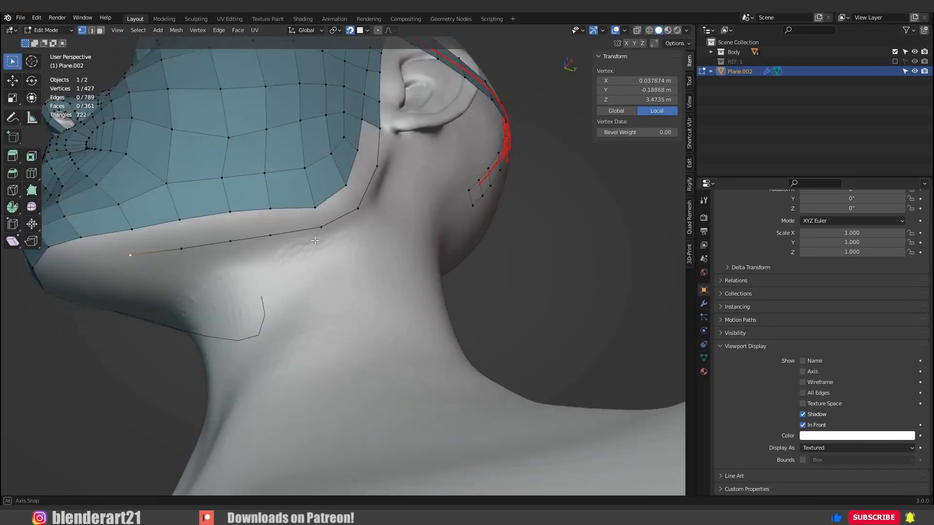
{"action": "middle_click_drag", "start_coordinate": [314, 240], "coordinate": [315, 188]}
{"action": "key", "text": "g"}
{"action": "left_click", "coordinate": [319, 185]}
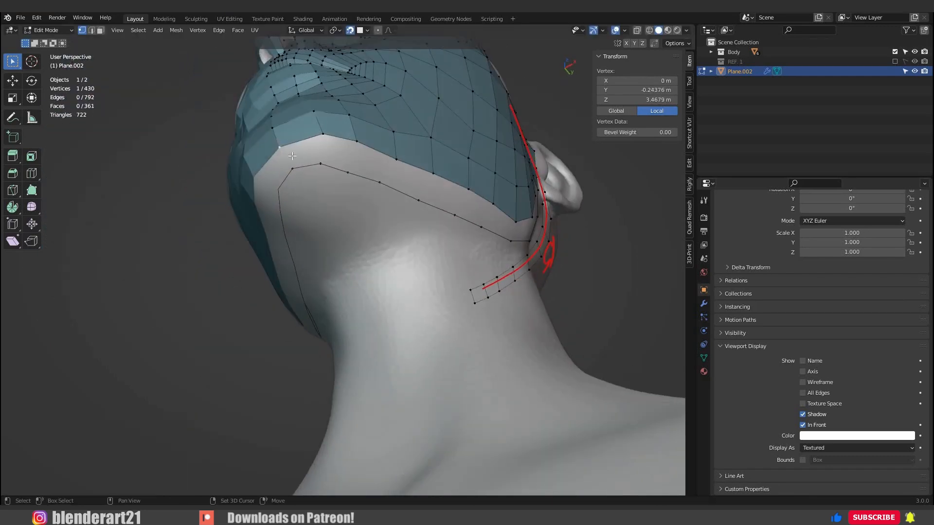
Fill the gap between the jawline and the vertex row with quads, from under the chin up to the earlobe.
{"action": "left_click", "coordinate": [279, 147], "text": "shift"}
{"action": "left_click", "coordinate": [323, 134], "text": "shift"}
{"action": "left_click", "coordinate": [320, 163], "text": "shift"}
{"action": "key", "text": "f"}
{"action": "left_click", "coordinate": [323, 133]}
{"action": "left_click", "coordinate": [321, 164], "text": "shift"}
{"action": "middle_click_drag", "start_coordinate": [449, 214], "coordinate": [320, 247]}
{"action": "key", "text": "f"}
{"action": "key", "text": "f"}
{"action": "key", "text": "f"}
{"action": "key", "text": "f"}
{"action": "key", "text": "f"}
{"action": "key", "text": "f"}
{"action": "key", "text": "f"}
{"action": "key", "text": "f"}
{"action": "key", "text": "f"}
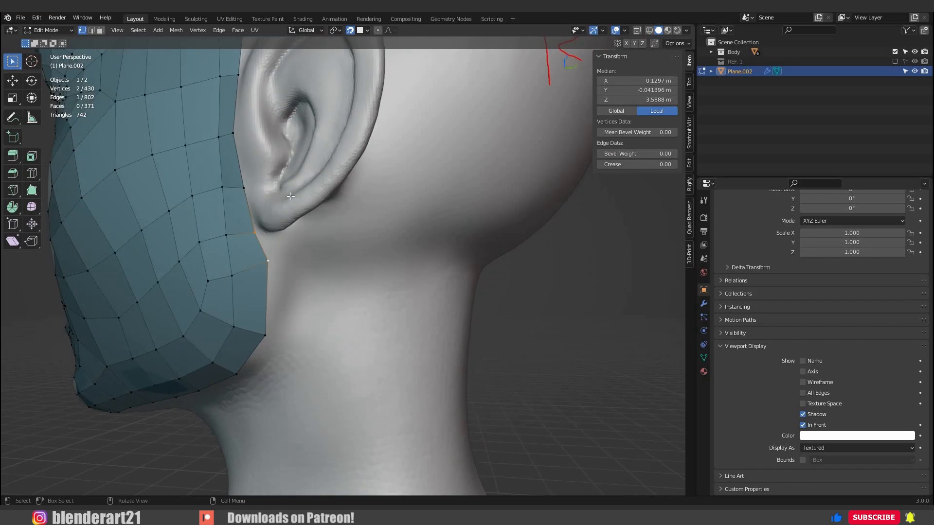
Extrude a strip of quads from below the earlobe up behind the ear and join it to the band above with a face.
{"action": "middle_click_drag", "start_coordinate": [291, 196], "coordinate": [281, 253]}
{"action": "right_click", "coordinate": [287, 214], "text": "ctrl"}
{"action": "right_click", "coordinate": [312, 214], "text": "ctrl"}
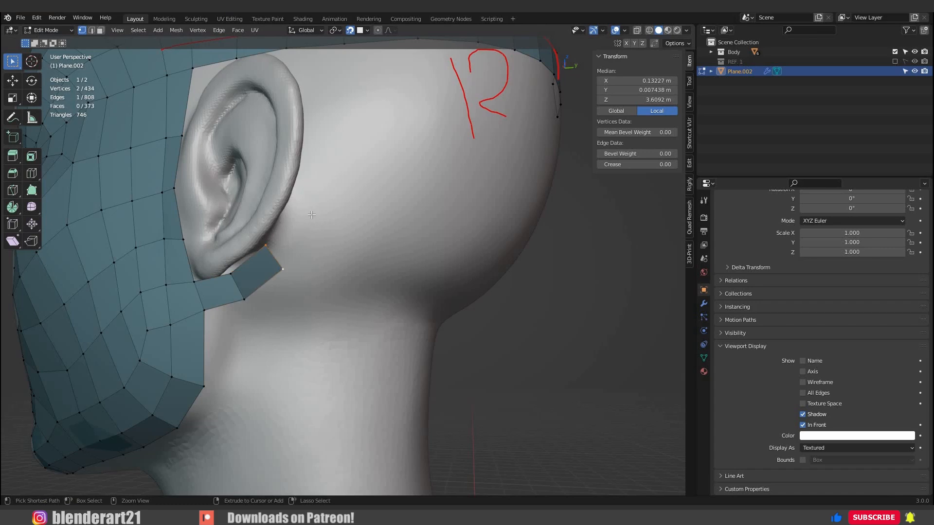
{"action": "right_click", "coordinate": [310, 217], "text": "ctrl"}
{"action": "middle_click_drag", "start_coordinate": [295, 246], "coordinate": [260, 368], "text": "shift"}
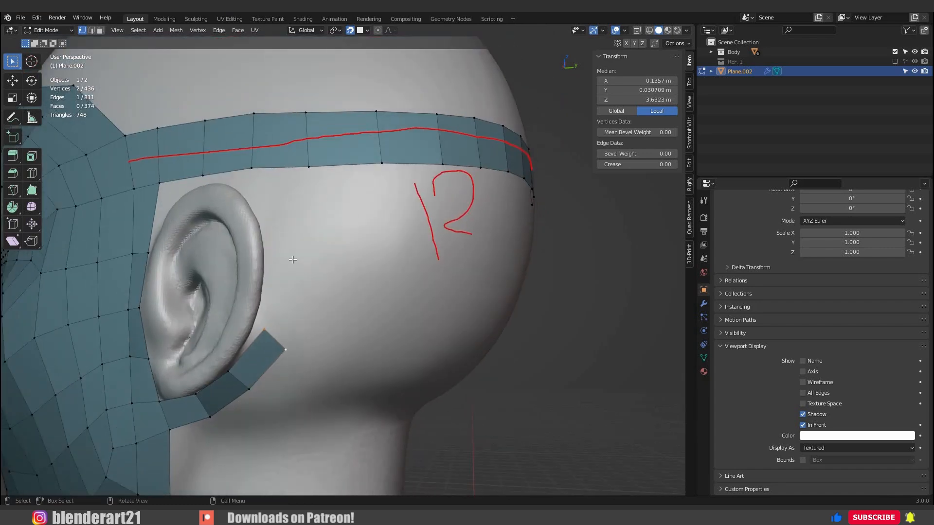
{"action": "right_click", "coordinate": [278, 208], "text": "ctrl"}
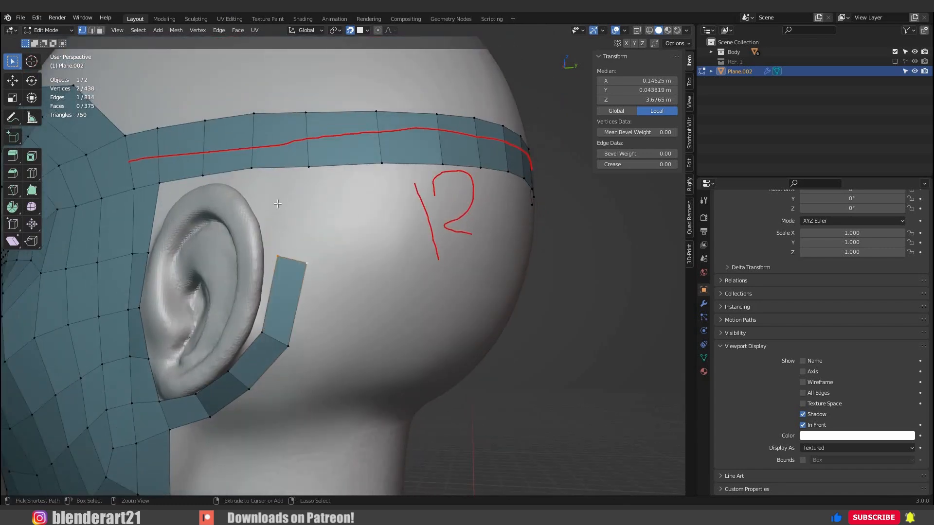
{"action": "right_click", "coordinate": [276, 173], "text": "ctrl"}
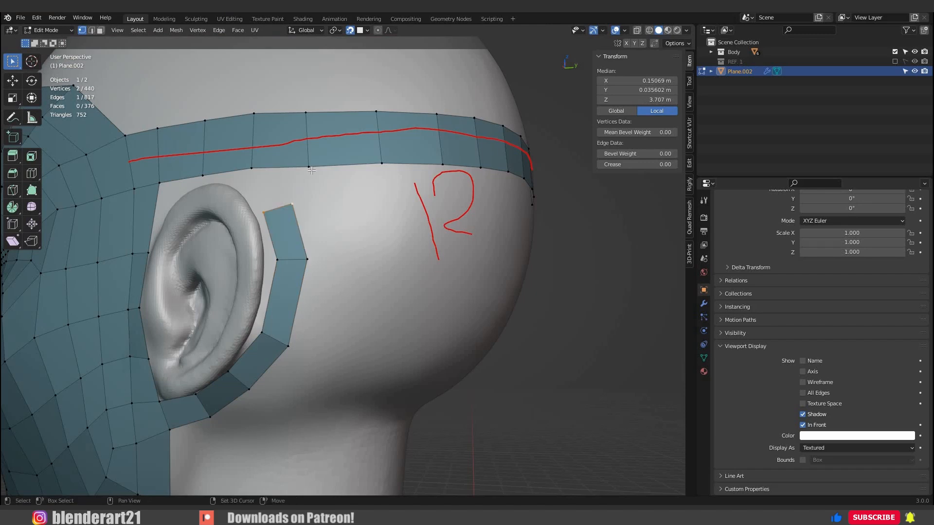
{"action": "key", "text": "f"}
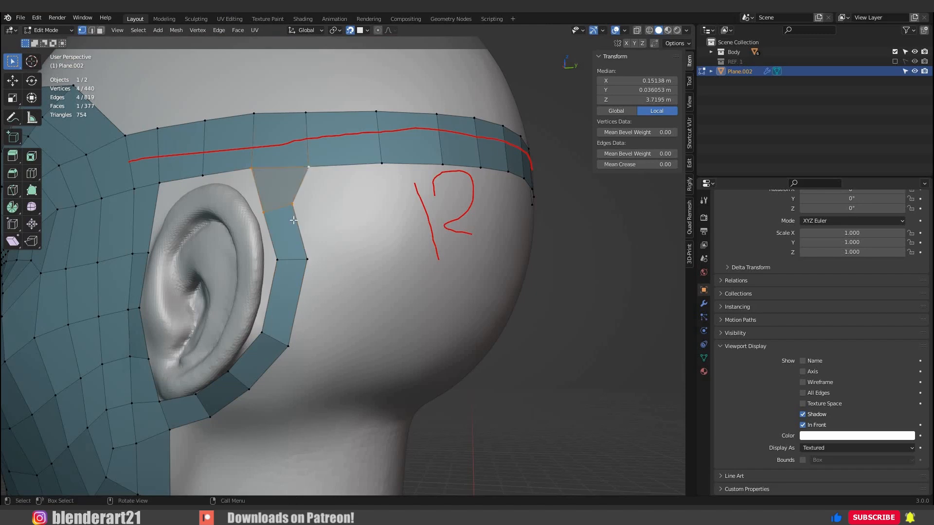
Straighten the outer edge of the strip behind the ear and check the vertex count of the ear opening's edge loop.
{"action": "left_click", "coordinate": [303, 221]}
{"action": "key", "text": "g"}
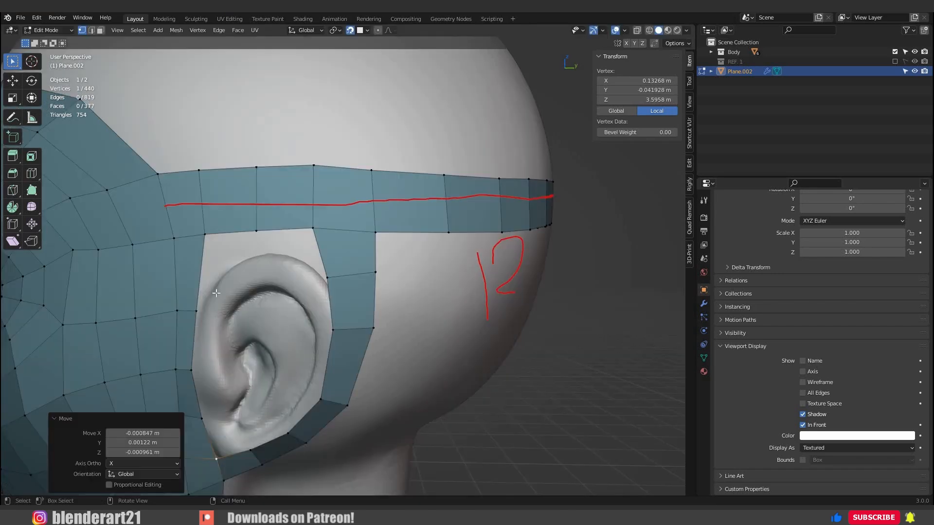
{"action": "key", "text": "KP_3"}
{"action": "scroll", "coordinate": [263, 268], "scroll_direction": "up", "scroll_amount": 1}
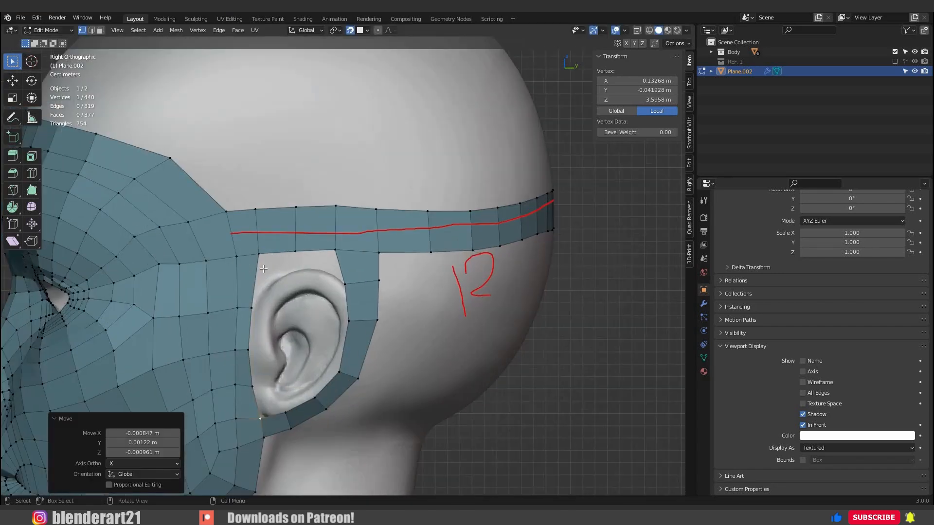
{"action": "left_click", "coordinate": [263, 268]}
{"action": "scroll", "coordinate": [229, 281], "scroll_direction": "up", "scroll_amount": 1}
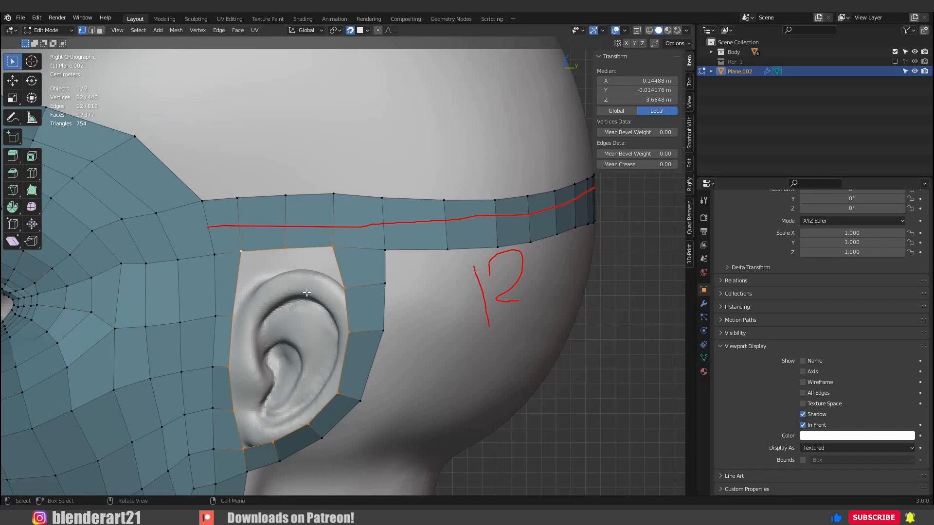
{"action": "key", "text": "alt+a"}
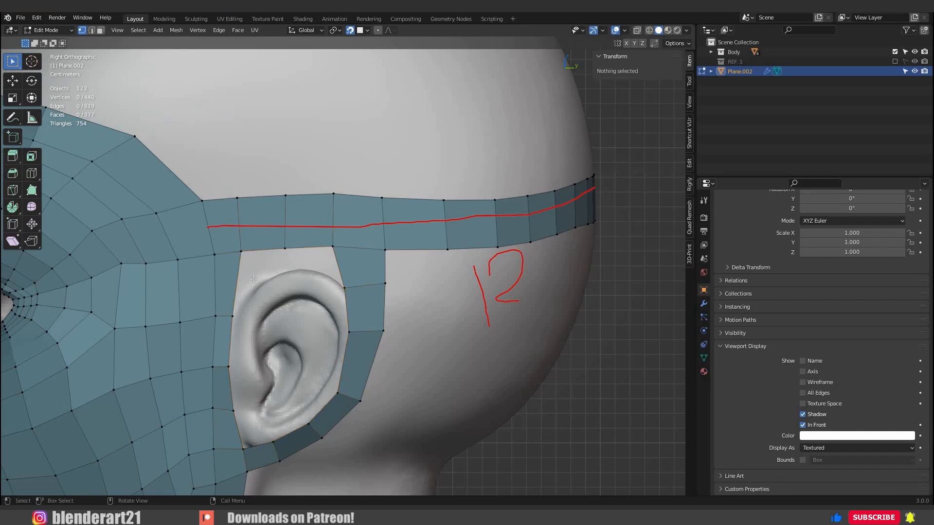
Lower the ear opening's front upper corner vertex and the row of temple vertices leading to it from the eye.
{"action": "left_click", "coordinate": [240, 251]}
{"action": "key", "text": "g"}
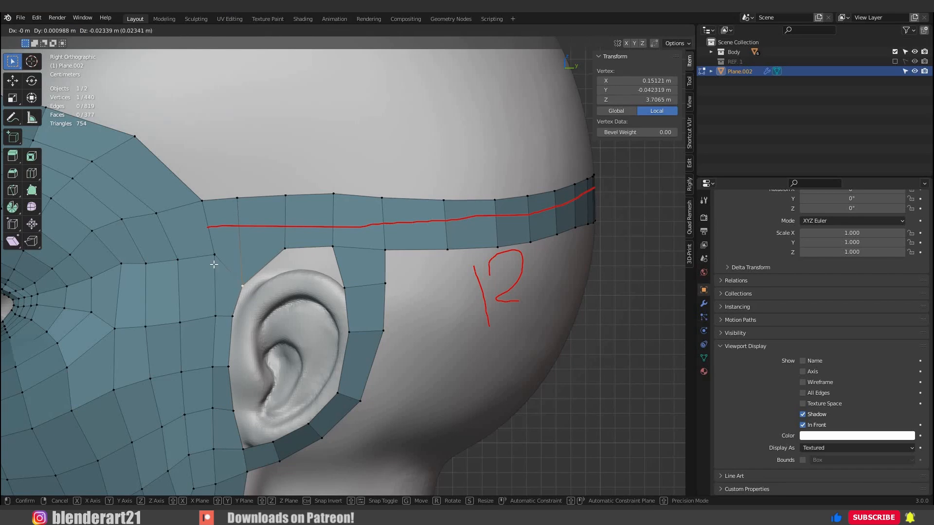
{"action": "left_click", "coordinate": [240, 289]}
{"action": "left_click", "coordinate": [214, 256]}
{"action": "key", "text": "g"}
{"action": "left_click", "coordinate": [214, 280]}
{"action": "left_click", "coordinate": [178, 260]}
{"action": "key", "text": "g"}
{"action": "left_click", "coordinate": [181, 278]}
{"action": "left_click", "coordinate": [146, 264]}
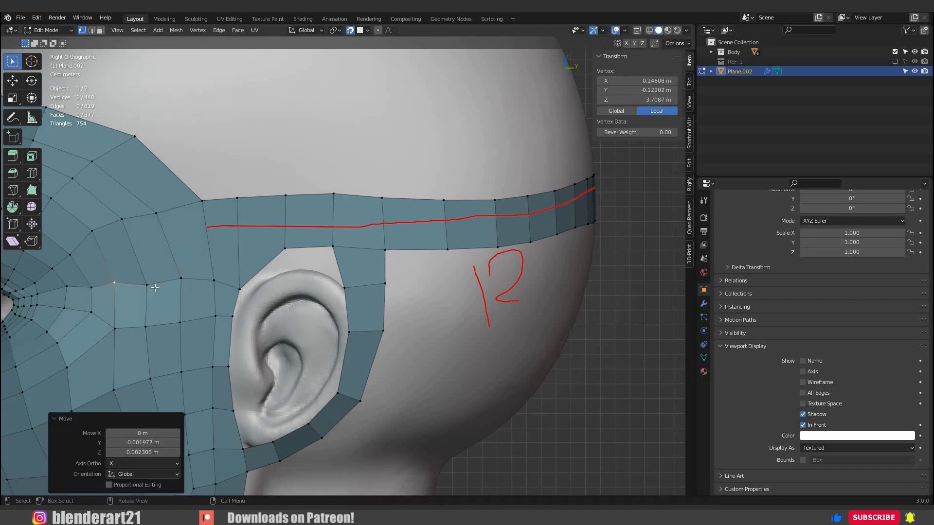
Move the band's two lower vertices above the ear down to follow the ear's upper outline.
{"action": "left_click", "coordinate": [293, 251]}
{"action": "key", "text": "g"}
{"action": "left_click", "coordinate": [291, 275]}
{"action": "key", "text": "KP_Decimal"}
{"action": "scroll", "coordinate": [316, 277], "scroll_direction": "down", "scroll_amount": 5}
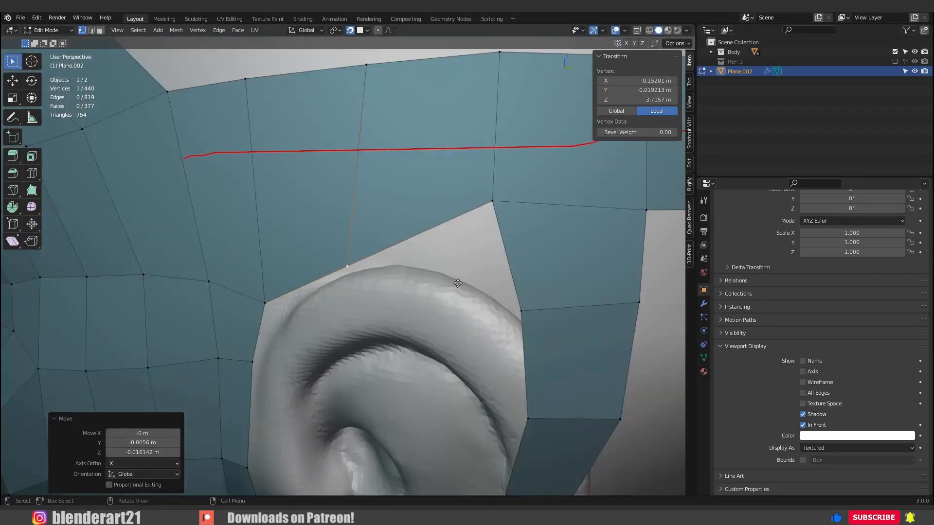
{"action": "left_click", "coordinate": [493, 205]}
{"action": "key", "text": "g"}
{"action": "left_click", "coordinate": [467, 282]}
Reposition the inner vertices of the strip behind the ear so they follow the ear's rear outline.
{"action": "scroll", "coordinate": [409, 291], "scroll_direction": "down", "scroll_amount": 4}
{"action": "middle_click_drag", "start_coordinate": [409, 292], "coordinate": [377, 292]}
{"action": "key", "text": "g"}
{"action": "left_click", "coordinate": [432, 300]}
{"action": "left_click", "coordinate": [415, 295]}
{"action": "key", "text": "g"}
{"action": "left_click", "coordinate": [404, 314]}
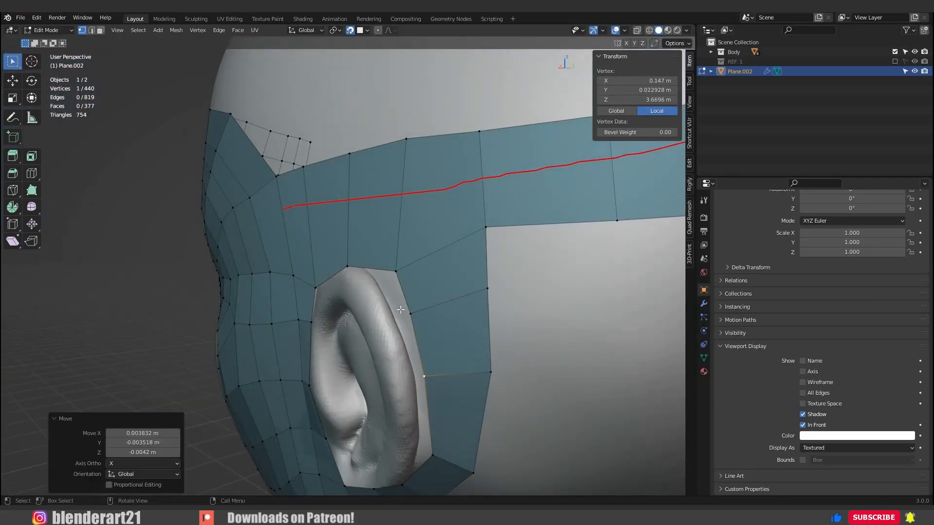
{"action": "middle_click_drag", "start_coordinate": [428, 401], "coordinate": [399, 398]}
{"action": "left_click", "coordinate": [414, 372]}
{"action": "key", "text": "g"}
{"action": "left_click", "coordinate": [412, 390]}
{"action": "left_click", "coordinate": [465, 267]}
{"action": "key", "text": "g"}
{"action": "left_click", "coordinate": [471, 274]}
{"action": "scroll", "coordinate": [488, 359], "scroll_direction": "down", "scroll_amount": 5}
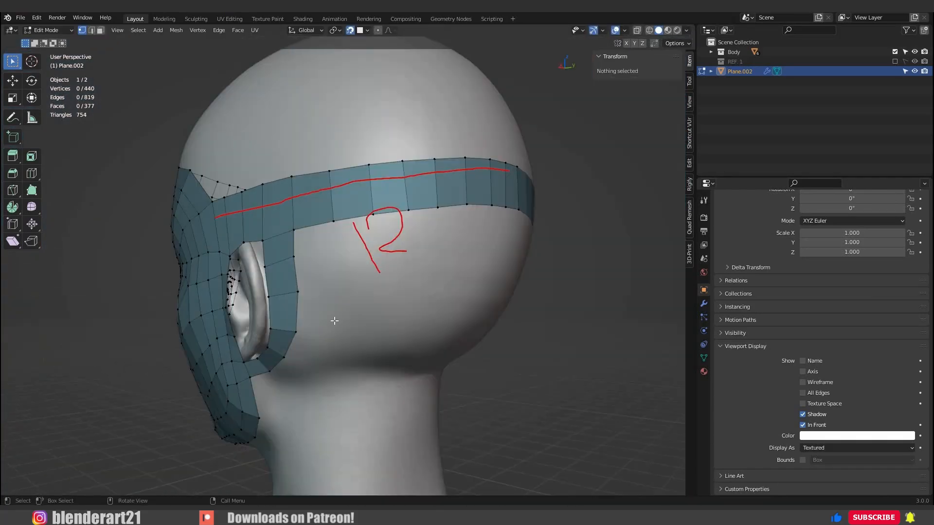
{"action": "key", "text": "ctrl+z"}
Extrude the two outer edges of the strip behind the ear twice toward the back of the head and rotate the end level.
{"action": "left_click", "coordinate": [296, 332], "text": "ctrl"}
{"action": "middle_click_drag", "start_coordinate": [327, 290], "coordinate": [329, 292]}
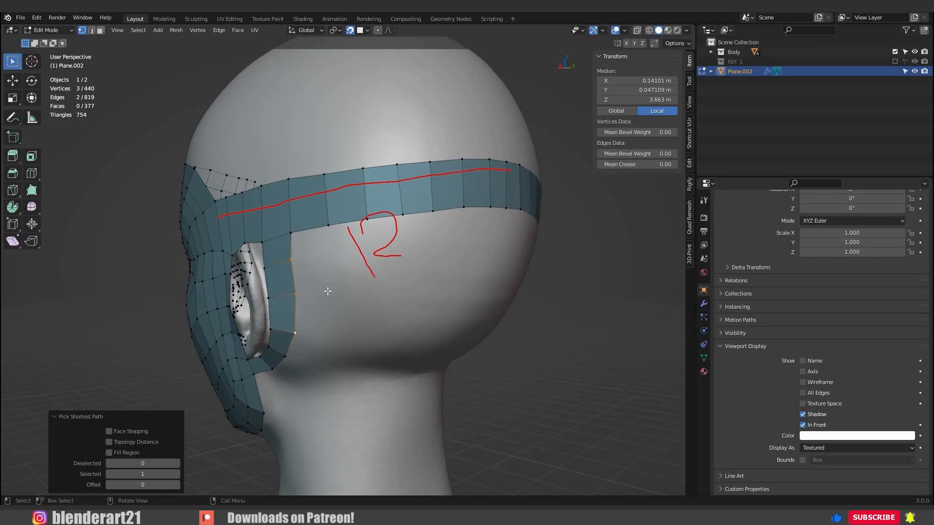
{"action": "key", "text": "e"}
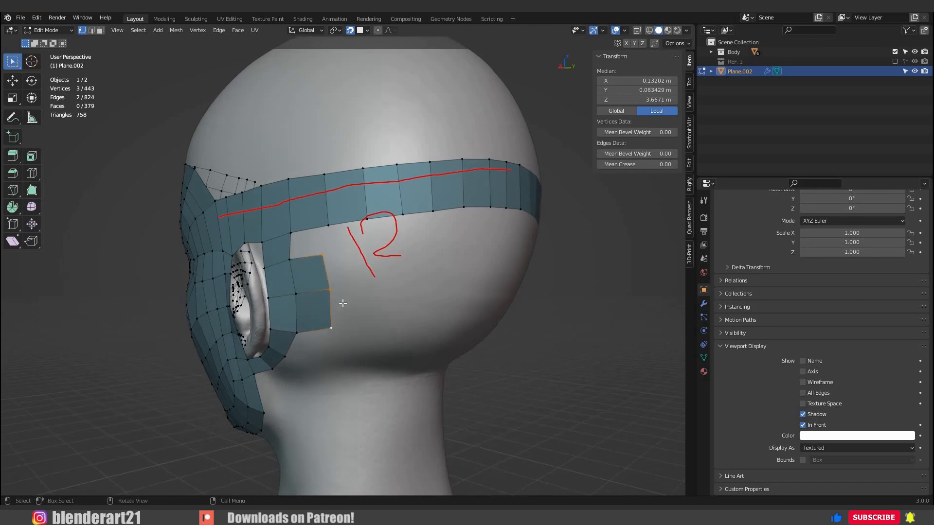
{"action": "left_click", "coordinate": [372, 278]}
{"action": "right_click", "coordinate": [372, 284], "text": "ctrl"}
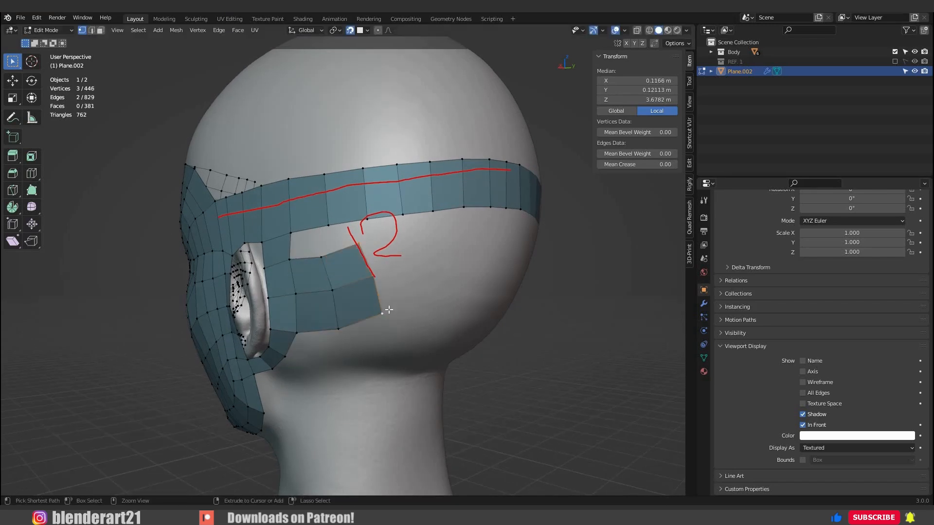
{"action": "key", "text": "r"}
{"action": "left_click", "coordinate": [382, 326]}
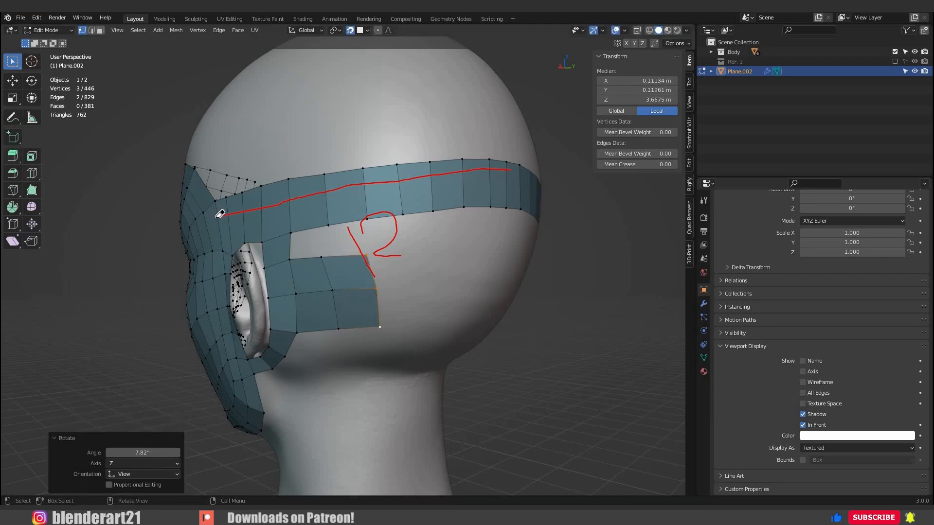
Remove the red annotation strokes from the head and return to the selection tool.
{"action": "left_click", "coordinate": [13, 118]}
{"action": "left_click_drag", "start_coordinate": [208, 217], "coordinate": [368, 179], "text": "ctrl"}
{"action": "key", "text": "ctrl+z"}
{"action": "key", "text": "ctrl+z"}
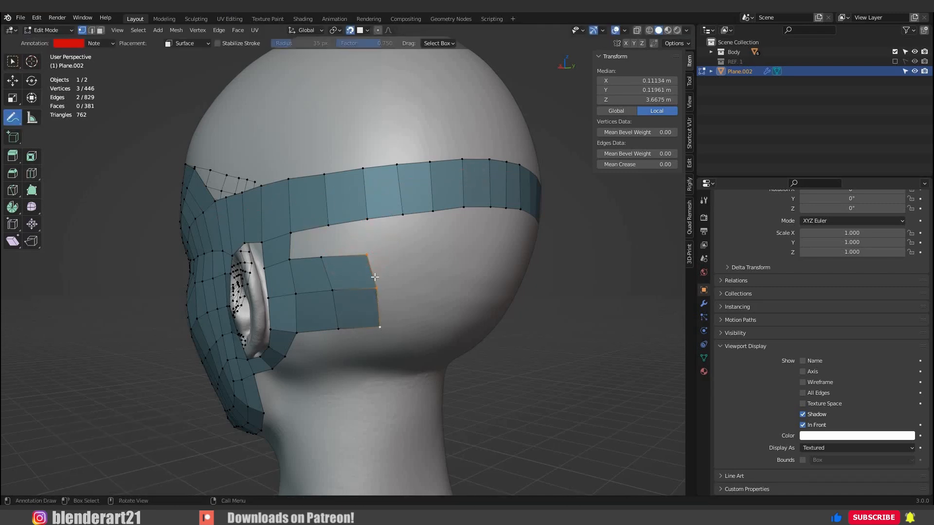
{"action": "left_click", "coordinate": [13, 62]}
Extrude the lower band's end edges twice around the back of the head and place the last ones on the centre line.
{"action": "middle_click_drag", "start_coordinate": [406, 271], "coordinate": [372, 278]}
{"action": "middle_click_drag", "start_coordinate": [450, 265], "coordinate": [393, 265]}
{"action": "right_click", "coordinate": [395, 266], "text": "ctrl"}
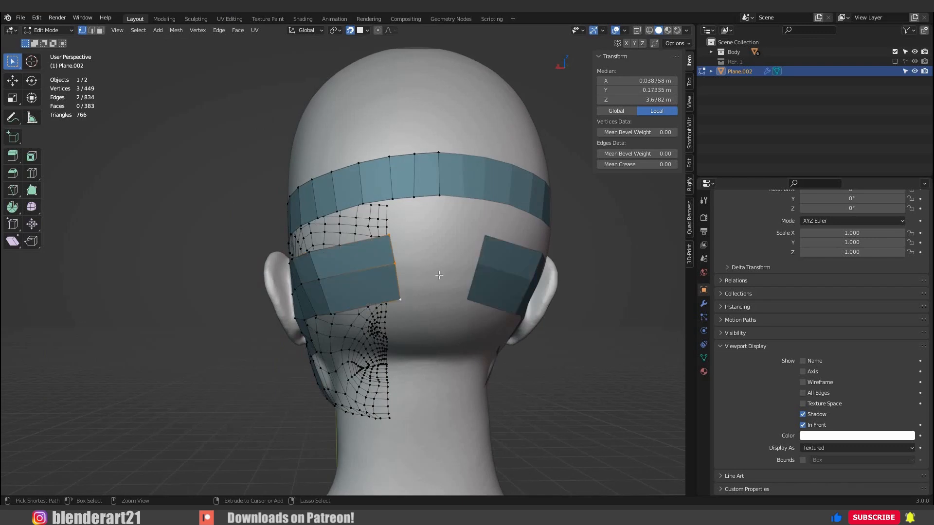
{"action": "right_click", "coordinate": [441, 277], "text": "ctrl"}
{"action": "key", "text": "g"}
{"action": "left_click", "coordinate": [403, 289]}
{"action": "key", "text": "g"}
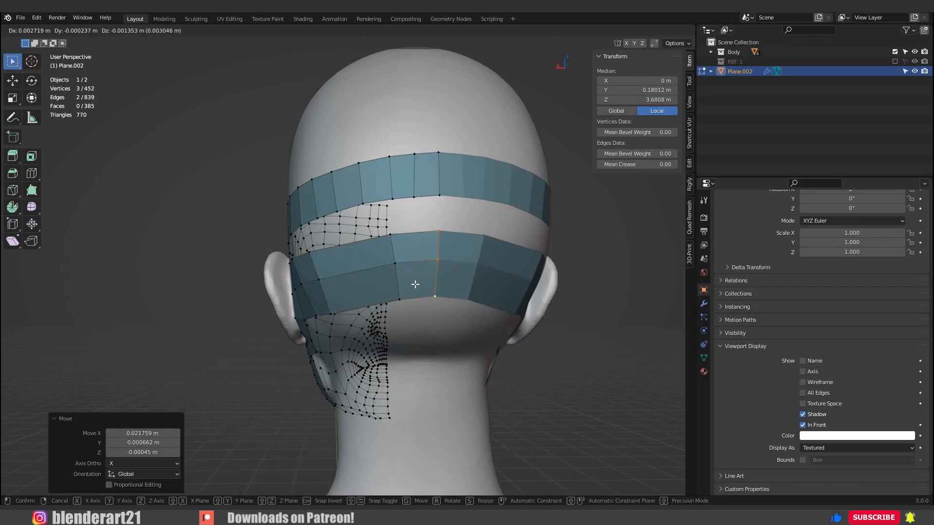
{"action": "left_click", "coordinate": [438, 278]}
Add one centred loop cut across the lower band beside the back centre line and snap it to the head.
{"action": "middle_click_drag", "start_coordinate": [437, 271], "coordinate": [456, 278]}
{"action": "key", "text": "ctrl+r"}
{"action": "left_click", "coordinate": [433, 291]}
{"action": "right_click", "coordinate": [434, 291]}
{"action": "key", "text": "g"}
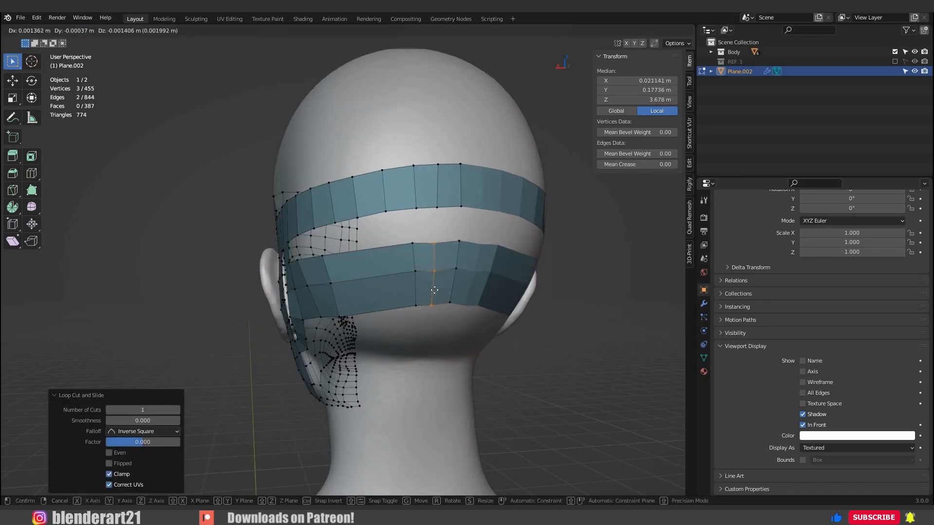
{"action": "left_click", "coordinate": [433, 290]}
Adjust the middle and lower vertices beside the new loop at the back of the head to even the spacing.
{"action": "left_click", "coordinate": [403, 280]}
{"action": "key", "text": "g"}
{"action": "left_click", "coordinate": [400, 279]}
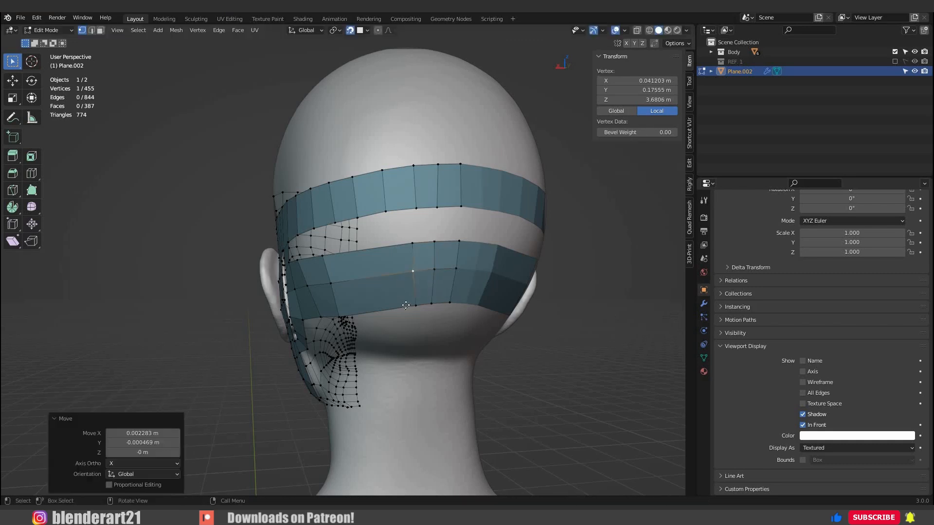
{"action": "left_click", "coordinate": [416, 306]}
{"action": "key", "text": "g"}
{"action": "left_click", "coordinate": [449, 303]}
Add three centred loop cuts across the lower band's long faces at the back of the head and snap them to the surface.
{"action": "middle_click_drag", "start_coordinate": [449, 303], "coordinate": [416, 265]}
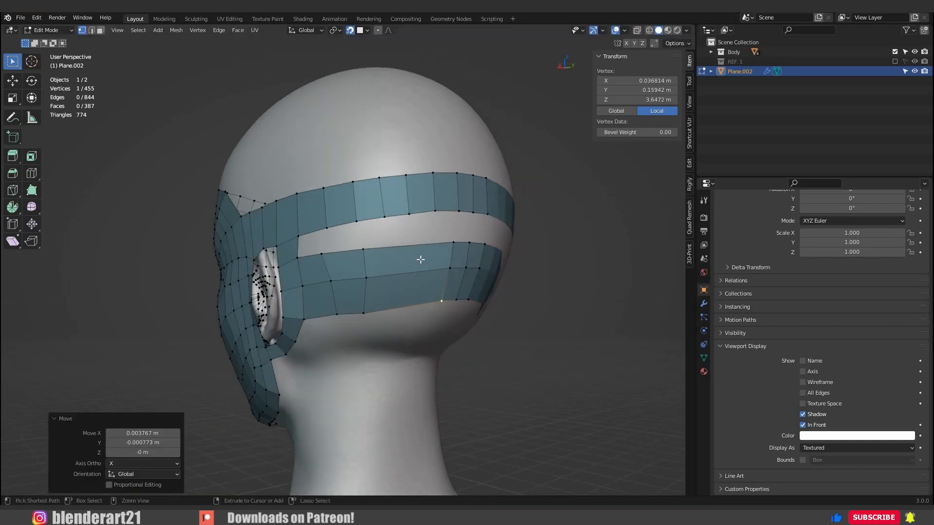
{"action": "key", "text": "ctrl+r"}
{"action": "scroll", "coordinate": [420, 260], "scroll_direction": "up", "scroll_amount": 2}
{"action": "left_click", "coordinate": [422, 285]}
{"action": "right_click", "coordinate": [422, 286]}
{"action": "key", "text": "g"}
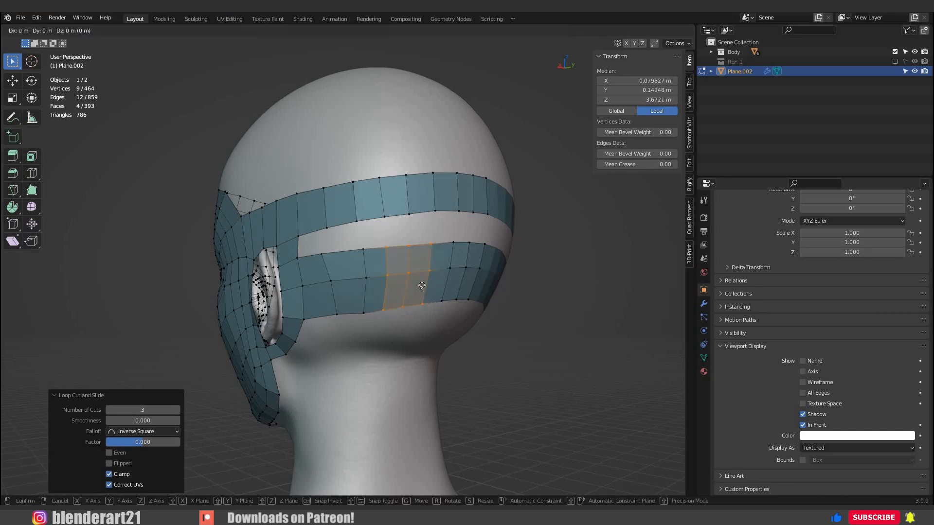
{"action": "left_click", "coordinate": [398, 289]}
Move individual vertices of the lower band behind the ear to even out the new columns.
{"action": "mouse_move", "coordinate": [398, 289]}
{"action": "middle_mouse_down"}
{"action": "mouse_move", "coordinate": [429, 294]}
{"action": "mouse_move", "coordinate": [462, 283]}
{"action": "mouse_move", "coordinate": [387, 281]}
{"action": "mouse_move", "coordinate": [405, 282]}
{"action": "middle_mouse_up"}
{"action": "scroll", "coordinate": [465, 281], "scroll_direction": "up", "scroll_amount": 2}
{"action": "left_click", "coordinate": [388, 281]}
{"action": "key", "text": "g"}
{"action": "left_click", "coordinate": [381, 280]}
{"action": "key", "text": "g"}
{"action": "left_click", "coordinate": [376, 237]}
{"action": "left_click", "coordinate": [375, 280]}
{"action": "key", "text": "g"}
{"action": "left_click", "coordinate": [378, 282]}
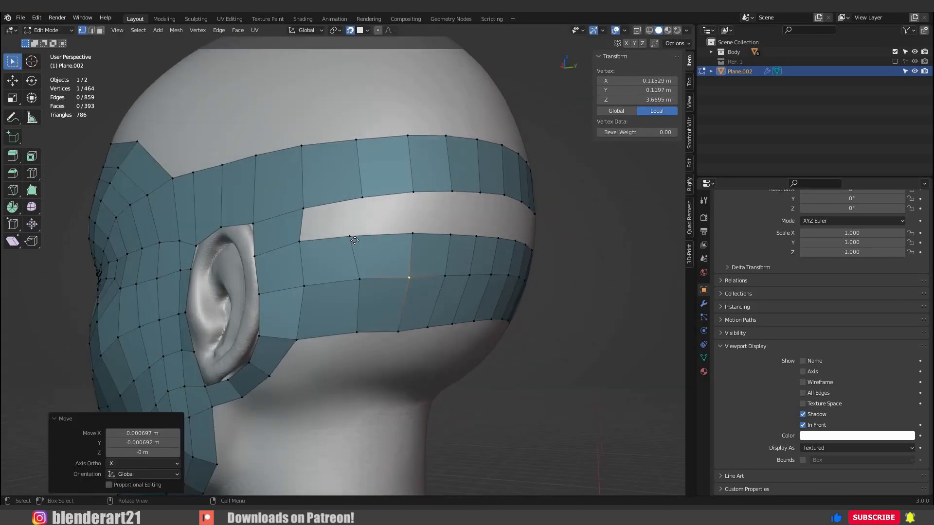
Align the lower band's upper edge vertices behind the ear with the columns of the band above.
{"action": "left_click", "coordinate": [355, 240]}
{"action": "key", "text": "g"}
{"action": "left_click", "coordinate": [362, 239]}
{"action": "left_click", "coordinate": [308, 215]}
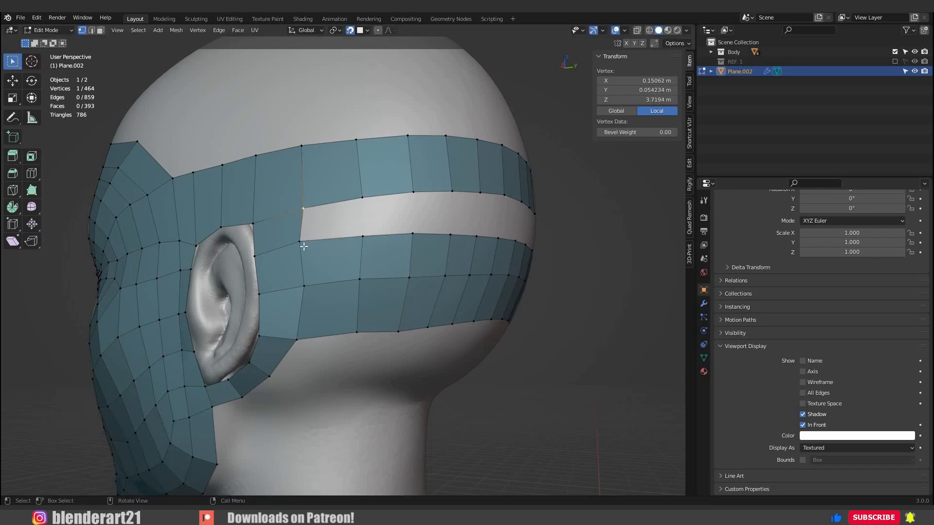
{"action": "left_click", "coordinate": [304, 246], "text": "shift"}
{"action": "left_click", "coordinate": [306, 248]}
{"action": "key", "text": "g"}
{"action": "left_click", "coordinate": [308, 249]}
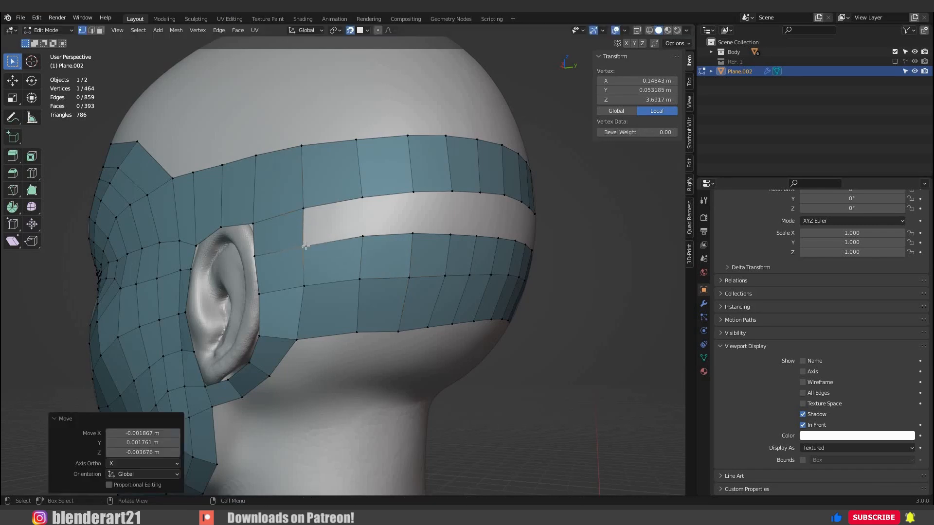
Fill the gap between the upper and lower bands with quads from behind the ear to the back centre line.
{"action": "left_click", "coordinate": [306, 214]}
{"action": "left_click", "coordinate": [307, 249], "text": "shift"}
{"action": "scroll", "coordinate": [323, 280], "scroll_direction": "down", "scroll_amount": 1}
{"action": "middle_click_drag", "start_coordinate": [324, 280], "coordinate": [357, 319]}
{"action": "key", "text": "f"}
{"action": "key", "text": "f"}
{"action": "key", "text": "f"}
{"action": "key", "text": "f"}
{"action": "key", "text": "f"}
{"action": "key", "text": "f"}
{"action": "key", "text": "f"}
{"action": "key", "text": "f"}
Extrude the band's upper edge above and behind the ear over the skull in several segments to the crown's centre line.
{"action": "left_click", "coordinate": [322, 278]}
{"action": "left_click", "coordinate": [371, 226], "text": "shift"}
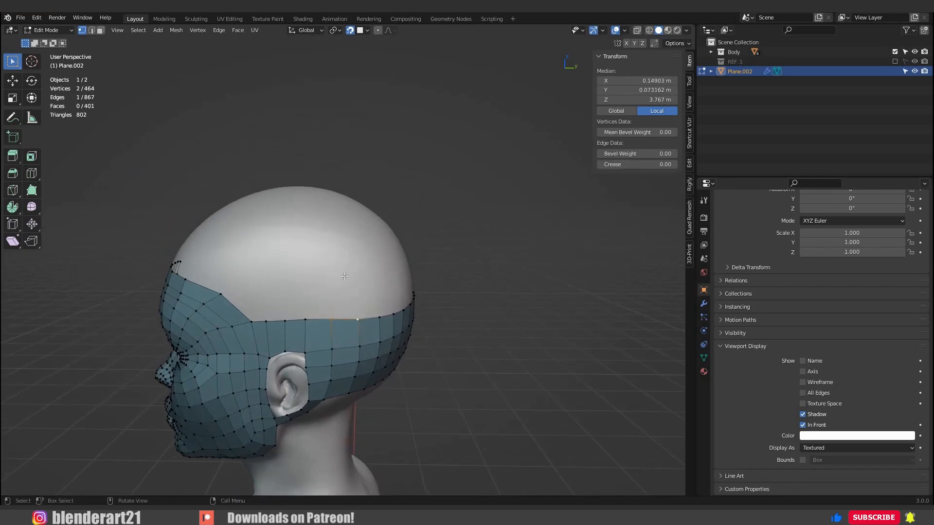
{"action": "key", "text": "e"}
{"action": "left_click", "coordinate": [339, 283]}
{"action": "middle_click_drag", "start_coordinate": [339, 283], "coordinate": [340, 260]}
{"action": "key", "text": "e"}
{"action": "left_click", "coordinate": [339, 220]}
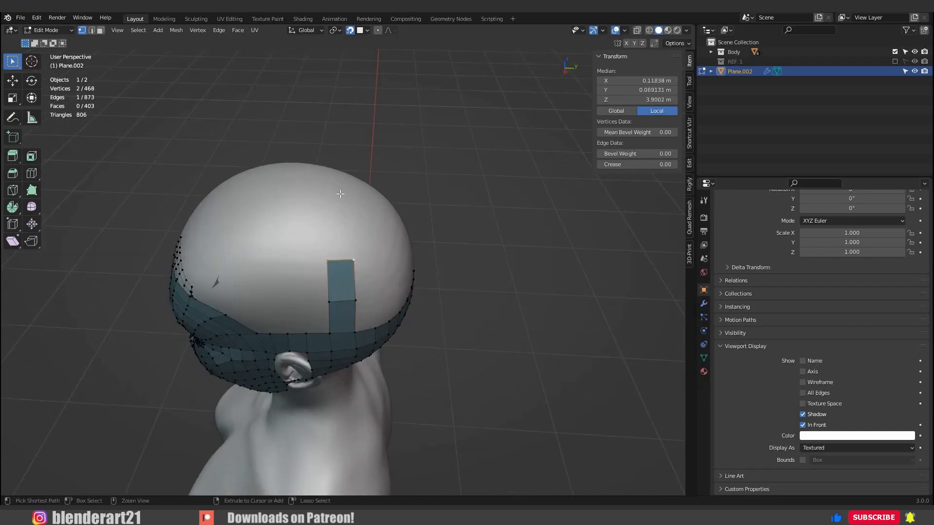
{"action": "key", "text": "e"}
{"action": "left_click", "coordinate": [395, 232]}
{"action": "right_click", "coordinate": [339, 193], "text": "ctrl"}
{"action": "middle_click_drag", "start_coordinate": [414, 233], "coordinate": [269, 297]}
{"action": "key", "text": "g"}
{"action": "left_click", "coordinate": [392, 239]}
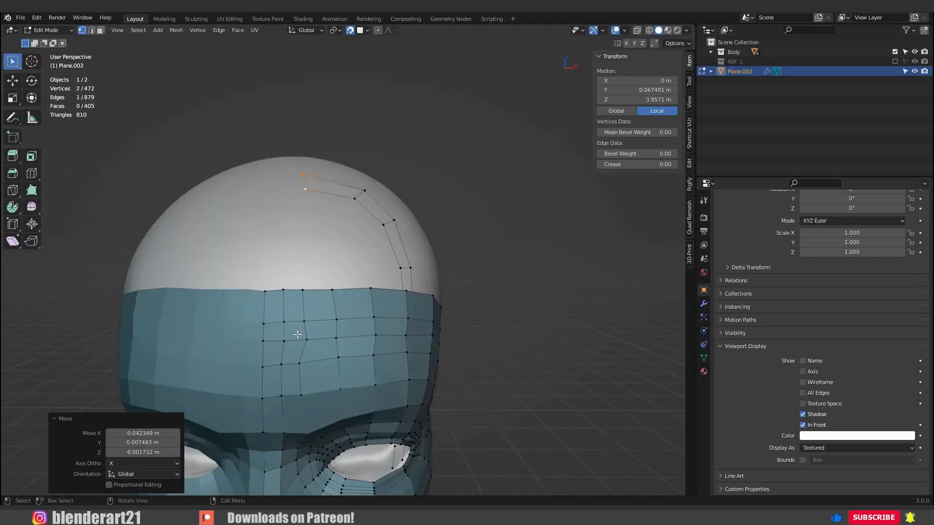
Extrude the forehead's upper edge row, from the centre line outward, up over the front of the skull.
{"action": "left_click", "coordinate": [265, 290]}
{"action": "left_click", "coordinate": [371, 288], "text": "ctrl"}
{"action": "middle_click_drag", "start_coordinate": [330, 307], "coordinate": [313, 375]}
{"action": "key", "text": "e"}
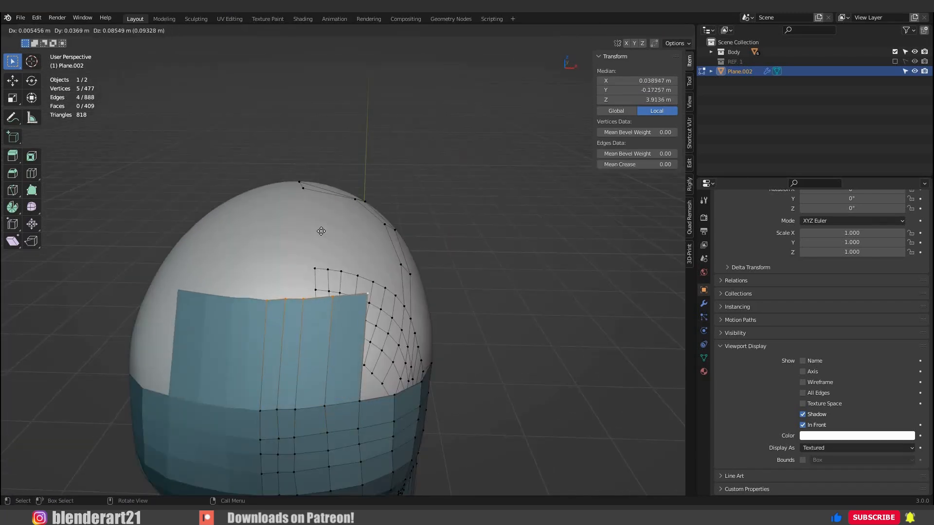
{"action": "left_click", "coordinate": [320, 231]}
Add three centred loop cuts across the new faces above the forehead and snap them to the skull.
{"action": "middle_click_drag", "start_coordinate": [320, 232], "coordinate": [258, 307]}
{"action": "key", "text": "ctrl+r"}
{"action": "scroll", "coordinate": [304, 277], "scroll_direction": "up", "scroll_amount": 3}
{"action": "scroll", "coordinate": [287, 294], "scroll_direction": "down", "scroll_amount": 1}
{"action": "left_click", "coordinate": [287, 294]}
{"action": "right_click", "coordinate": [287, 293]}
{"action": "key", "text": "g"}
{"action": "left_click", "coordinate": [276, 297]}
Reposition inner and outer vertices on the lower rows of the new faces above the forehead to even their spacing.
{"action": "left_click", "coordinate": [260, 307]}
{"action": "key", "text": "g"}
{"action": "left_click", "coordinate": [261, 307]}
{"action": "left_click", "coordinate": [245, 306]}
{"action": "key", "text": "g"}
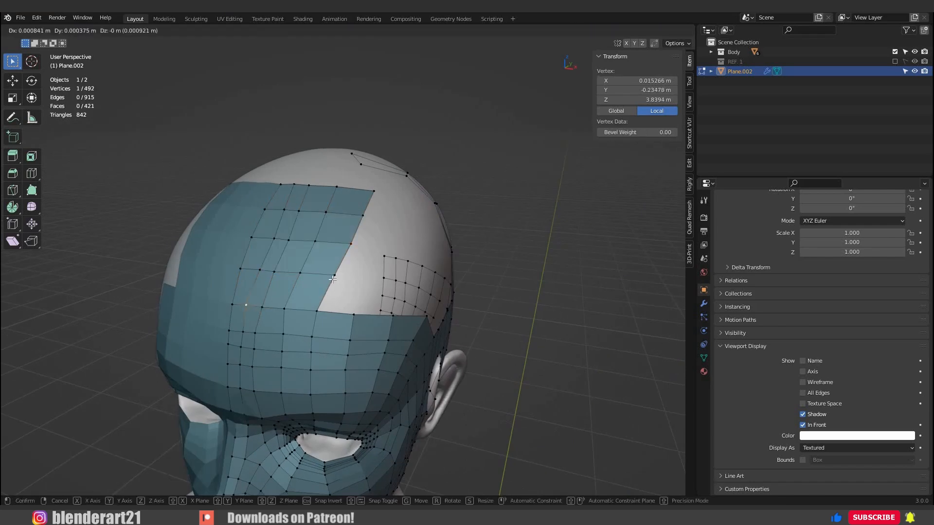
{"action": "left_click", "coordinate": [247, 306]}
{"action": "left_click", "coordinate": [335, 278]}
{"action": "key", "text": "g"}
{"action": "left_click", "coordinate": [332, 278]}
{"action": "left_click", "coordinate": [351, 244]}
Nudge individual vertices across the new rows over the front of the skull so the quads flow evenly.
{"action": "middle_click_drag", "start_coordinate": [341, 247], "coordinate": [373, 362]}
{"action": "left_click", "coordinate": [317, 232]}
{"action": "key", "text": "g"}
{"action": "left_click", "coordinate": [317, 239]}
{"action": "key", "text": "g"}
{"action": "left_click", "coordinate": [319, 274]}
{"action": "left_click", "coordinate": [299, 313]}
{"action": "key", "text": "g"}
{"action": "left_click", "coordinate": [301, 309]}
{"action": "left_click", "coordinate": [285, 307]}
{"action": "key", "text": "g"}
{"action": "left_click", "coordinate": [286, 303]}
{"action": "left_click", "coordinate": [271, 301]}
{"action": "left_click", "coordinate": [378, 340]}
{"action": "key", "text": "g"}
{"action": "left_click", "coordinate": [375, 343]}
{"action": "left_click", "coordinate": [345, 337]}
{"action": "key", "text": "g"}
{"action": "left_click", "coordinate": [347, 339]}
Extrude the uppermost edge row of the forehead faces back over the skull towards the crown band.
{"action": "left_click", "coordinate": [347, 354], "text": "alt"}
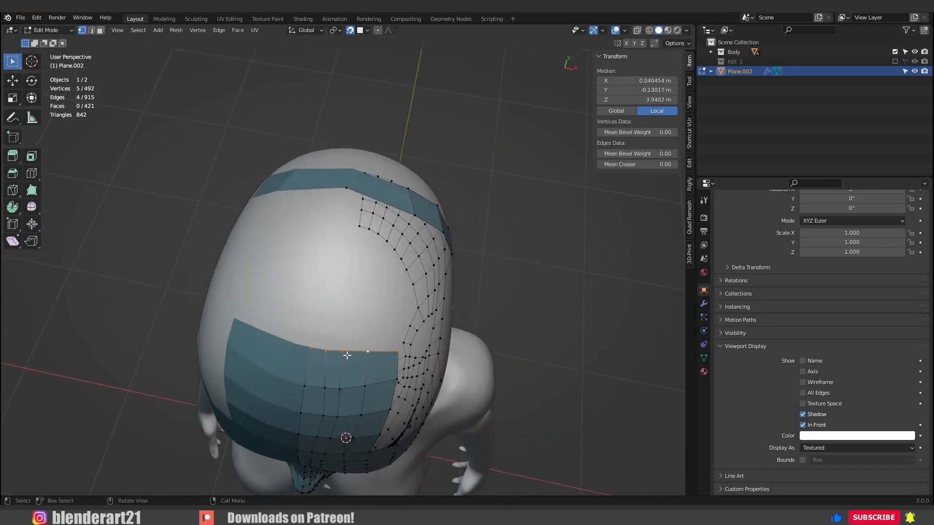
{"action": "key", "text": "e"}
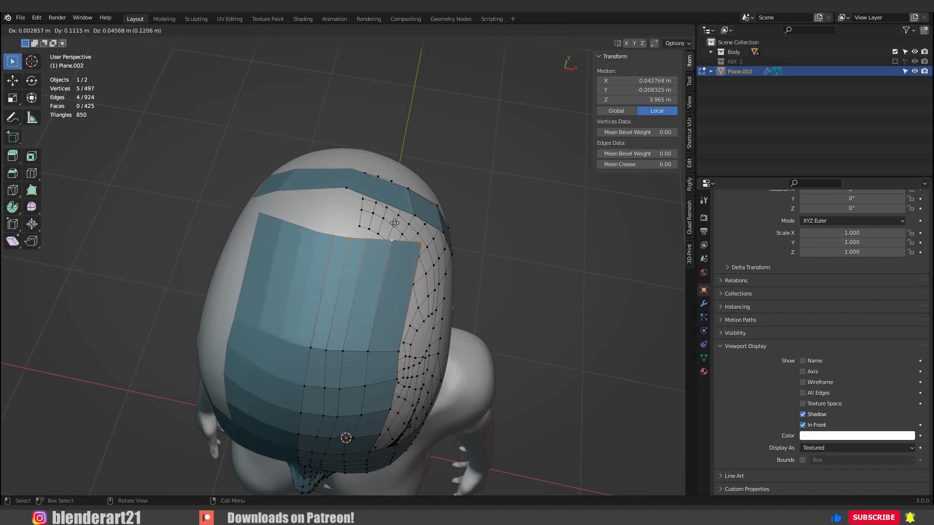
{"action": "left_click", "coordinate": [395, 224]}
Adjust vertices at the base of the long extruded faces and in the row in front of it along the skull.
{"action": "left_click", "coordinate": [331, 354]}
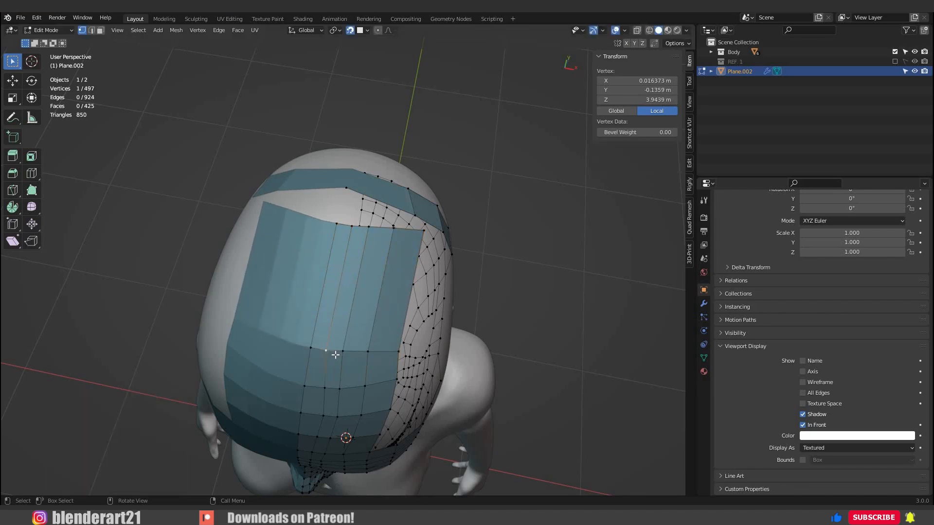
{"action": "key", "text": "g"}
{"action": "left_click", "coordinate": [348, 352]}
{"action": "left_click", "coordinate": [350, 352]}
{"action": "key", "text": "g"}
{"action": "left_click", "coordinate": [344, 383]}
{"action": "key", "text": "g"}
{"action": "left_click", "coordinate": [346, 385]}
{"action": "left_click", "coordinate": [342, 388]}
{"action": "key", "text": "g"}
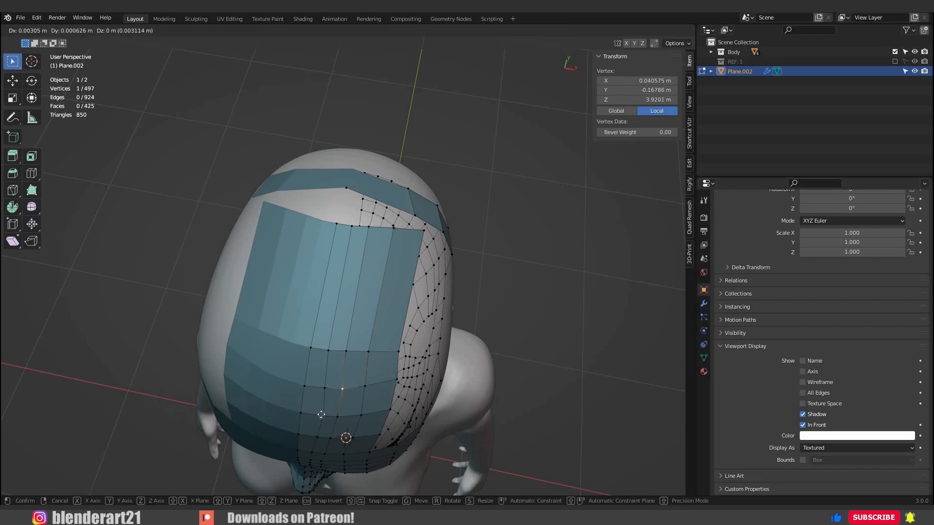
{"action": "left_click", "coordinate": [322, 415]}
{"action": "left_click", "coordinate": [321, 415]}
{"action": "key", "text": "g"}
{"action": "left_click", "coordinate": [365, 358]}
Adjust the crown band's centre-line vertex, add two centred loop cuts to the adjacent segment, and snap them to the skull.
{"action": "middle_click_drag", "start_coordinate": [321, 222], "coordinate": [364, 283]}
{"action": "left_click", "coordinate": [364, 283]}
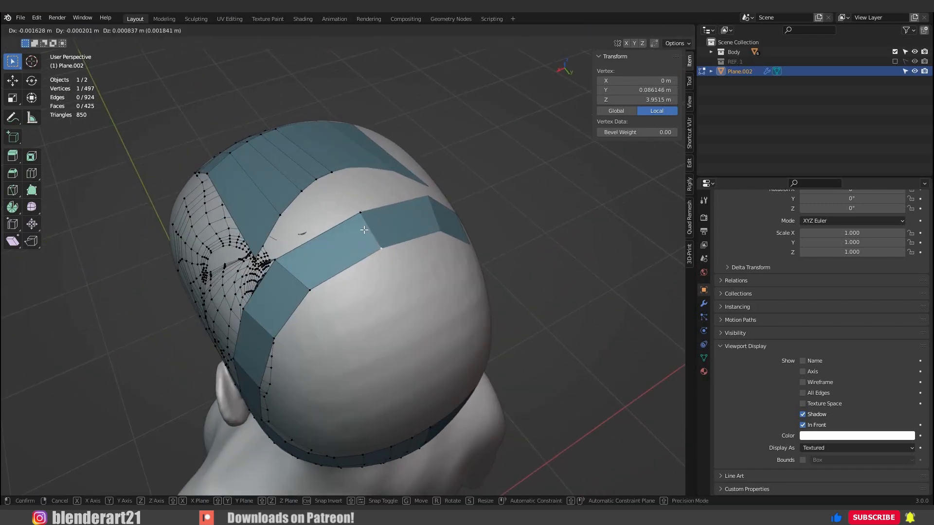
{"action": "left_click", "coordinate": [346, 245]}
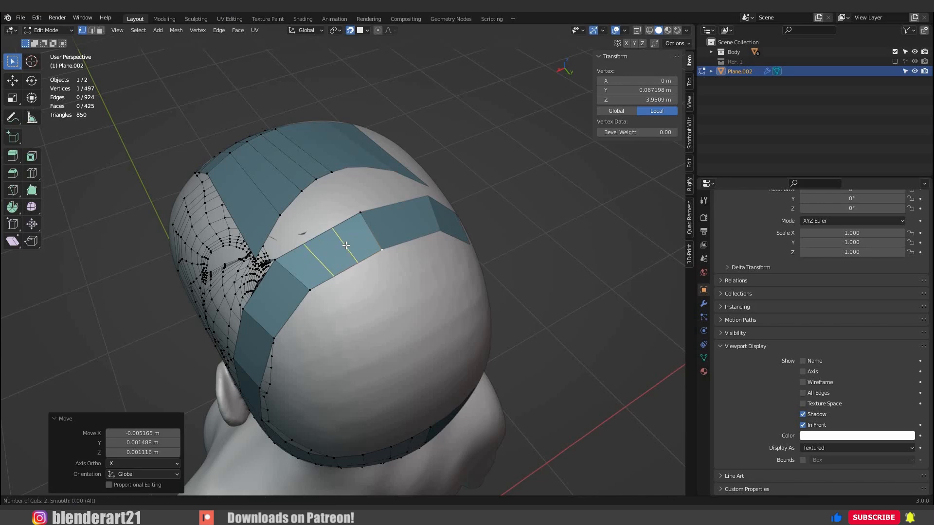
{"action": "left_click", "coordinate": [345, 245]}
{"action": "key", "text": "g"}
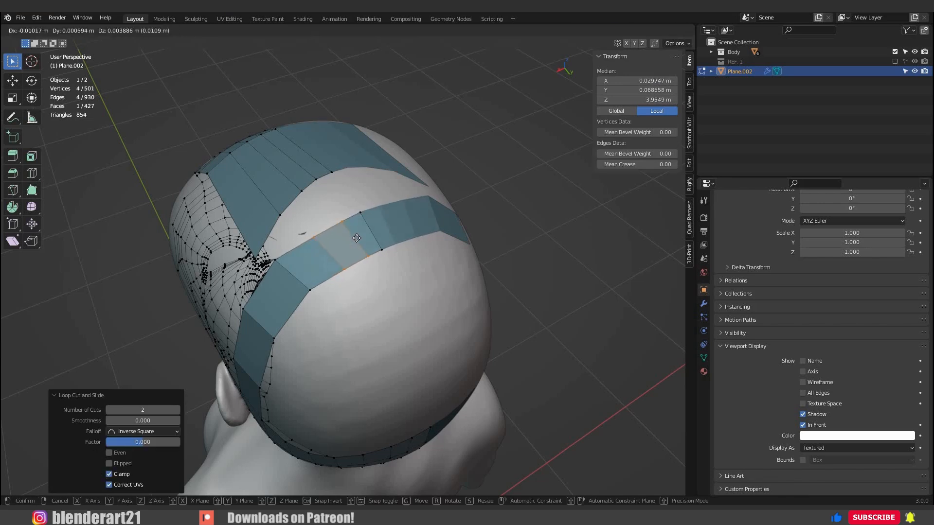
{"action": "left_click", "coordinate": [342, 218]}
Move the front and rear vertices of the outer new cut on the crown band closer to the centre line.
{"action": "left_click", "coordinate": [314, 237]}
{"action": "key", "text": "g"}
{"action": "left_click", "coordinate": [325, 231]}
{"action": "key", "text": "g"}
{"action": "left_click", "coordinate": [327, 229]}
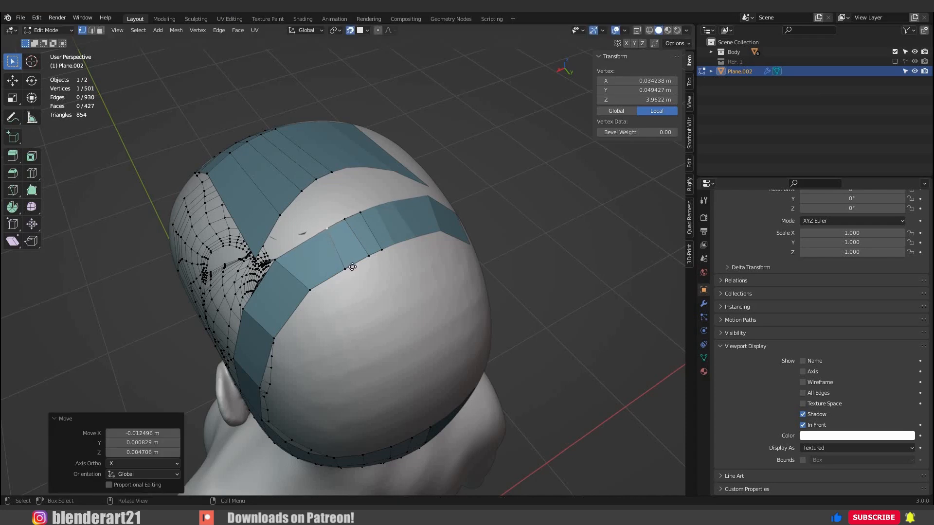
{"action": "left_click", "coordinate": [345, 268]}
{"action": "key", "text": "g"}
{"action": "left_click", "coordinate": [351, 263]}
Add one centred loop cut in the remaining wide crown band segment and snap it to the skull.
{"action": "key", "text": "ctrl+r"}
{"action": "left_click", "coordinate": [327, 267]}
{"action": "left_click", "coordinate": [324, 268]}
{"action": "key", "text": "g"}
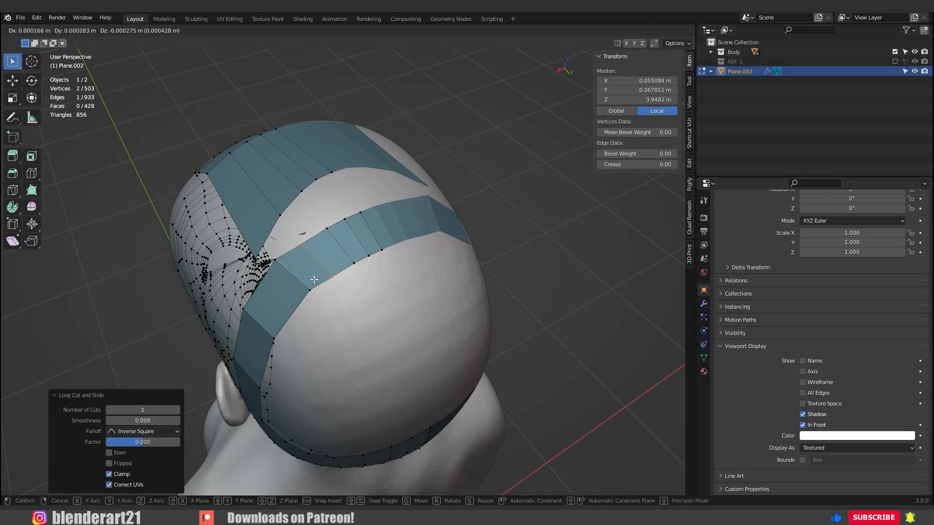
{"action": "left_click", "coordinate": [312, 275]}
Reposition the crown band's outer corner edge and neighbouring vertices to even out its segments.
{"action": "middle_click_drag", "start_coordinate": [289, 257], "coordinate": [335, 304]}
{"action": "left_click_drag", "start_coordinate": [337, 305], "coordinate": [335, 310]}
{"action": "key", "text": "g"}
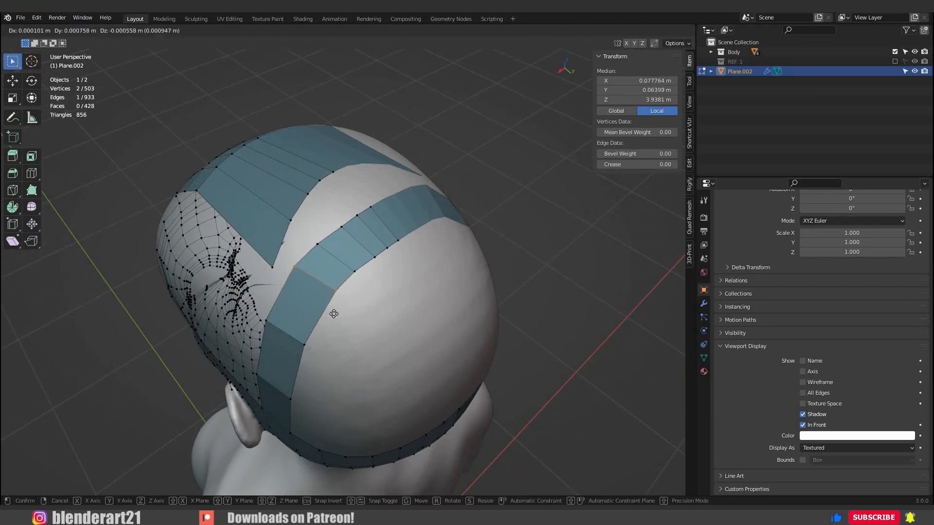
{"action": "left_click", "coordinate": [343, 276]}
{"action": "left_click", "coordinate": [347, 278]}
{"action": "key", "text": "g"}
{"action": "left_click", "coordinate": [346, 281]}
{"action": "key", "text": "g"}
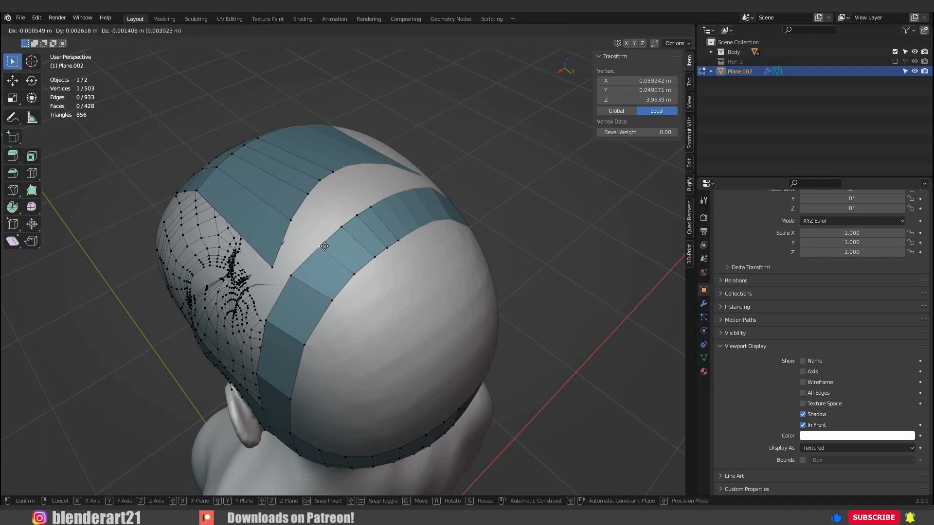
{"action": "left_click", "coordinate": [342, 253]}
{"action": "middle_click_drag", "start_coordinate": [341, 253], "coordinate": [350, 242]}
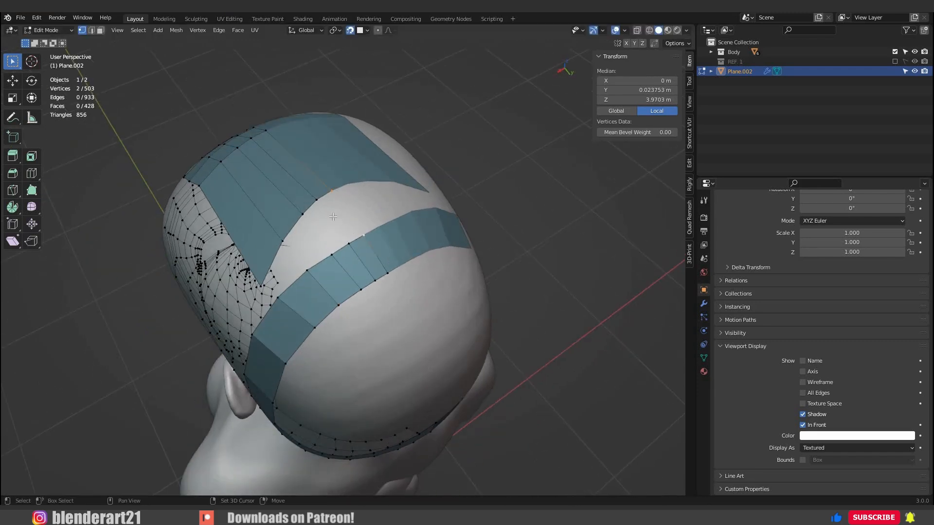
Fill the gap between the forehead faces' rear edge row and the crown band with four quads.
{"action": "left_click", "coordinate": [318, 203], "text": "shift"}
{"action": "left_click", "coordinate": [342, 238], "text": "shift"}
{"action": "key", "text": "f"}
{"action": "left_click", "coordinate": [319, 204]}
{"action": "left_click", "coordinate": [342, 252], "text": "shift"}
{"action": "key", "text": "f"}
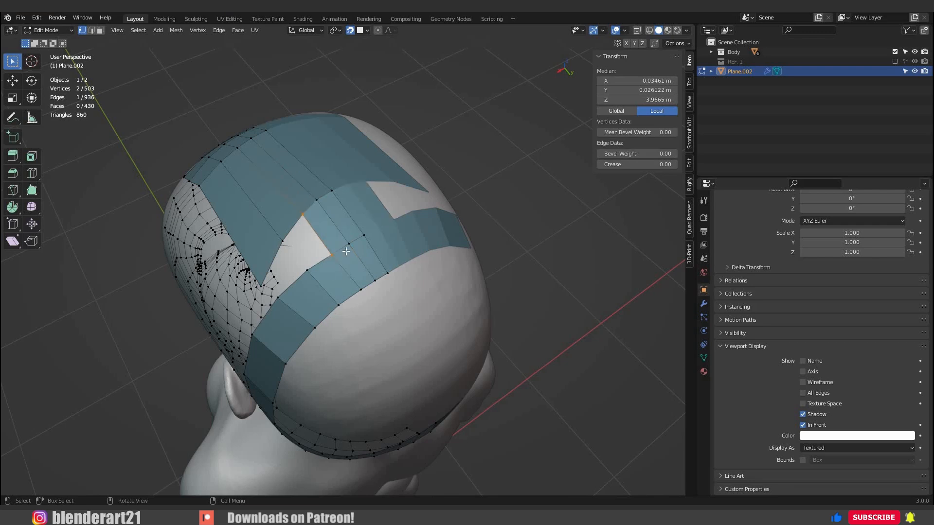
{"action": "key", "text": "f"}
{"action": "key", "text": "f"}
{"action": "middle_click_drag", "start_coordinate": [347, 251], "coordinate": [406, 228]}
Pull the row of vertices joining the front faces to the crown quads forward to widen the crown quads.
{"action": "left_click", "coordinate": [357, 279]}
{"action": "key", "text": "g"}
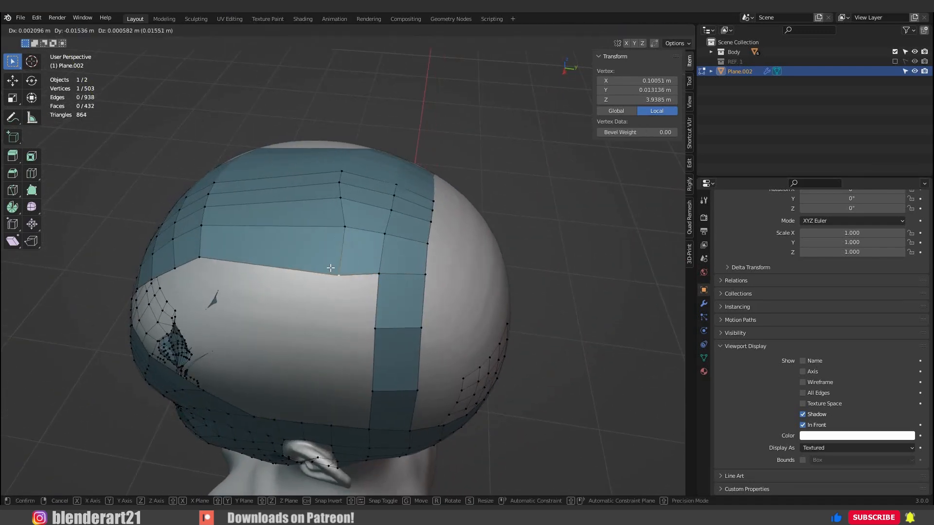
{"action": "left_click", "coordinate": [326, 264]}
{"action": "left_click", "coordinate": [343, 225]}
{"action": "key", "text": "g"}
{"action": "left_click", "coordinate": [335, 222]}
{"action": "left_click", "coordinate": [339, 201]}
{"action": "key", "text": "g"}
{"action": "left_click", "coordinate": [336, 201]}
{"action": "left_click", "coordinate": [333, 234]}
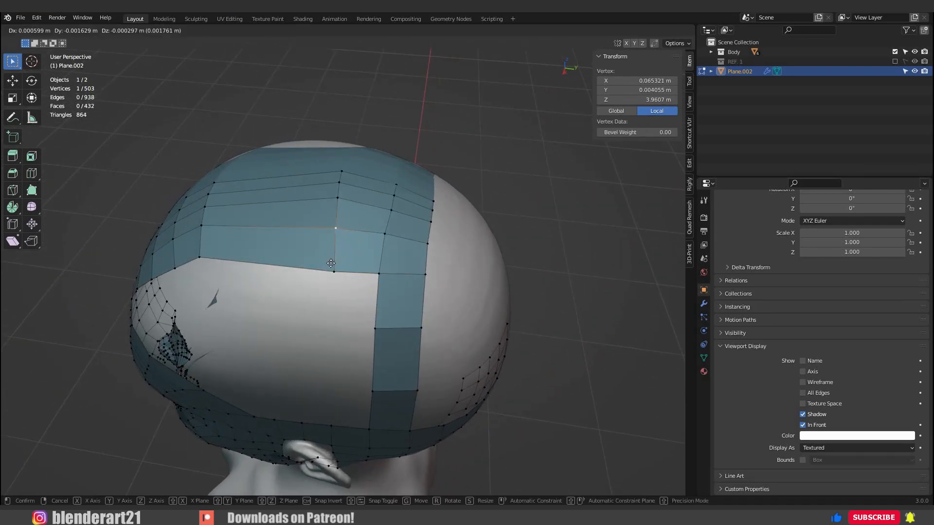
{"action": "left_click", "coordinate": [330, 263]}
{"action": "left_click", "coordinate": [332, 267]}
{"action": "key", "text": "g"}
{"action": "left_click", "coordinate": [327, 263]}
Fine-tune vertices on the joining row and the crown band's front edge for even quads.
{"action": "middle_click_drag", "start_coordinate": [331, 260], "coordinate": [359, 243]}
{"action": "left_click", "coordinate": [344, 190]}
{"action": "key", "text": "g"}
{"action": "left_click", "coordinate": [344, 192]}
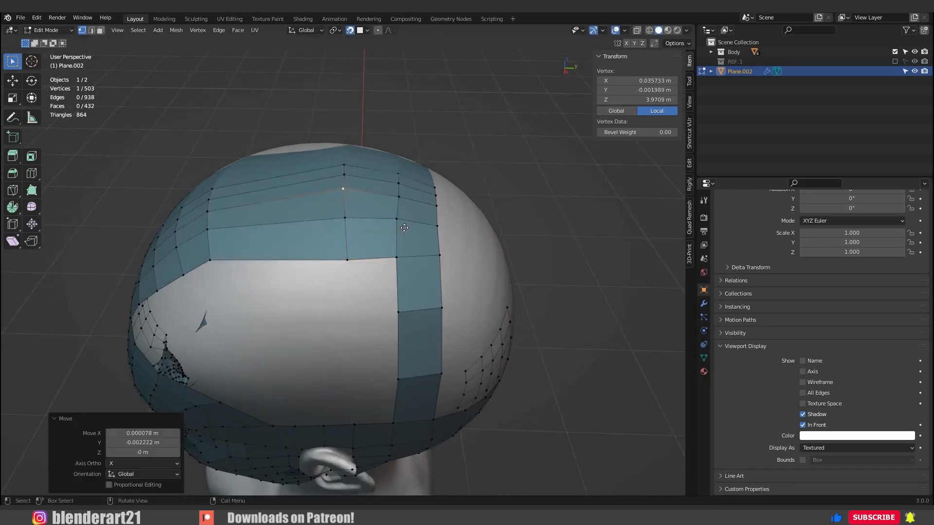
{"action": "left_click", "coordinate": [398, 222]}
{"action": "key", "text": "g"}
{"action": "left_click", "coordinate": [398, 223]}
{"action": "middle_click_drag", "start_coordinate": [398, 296], "coordinate": [363, 295]}
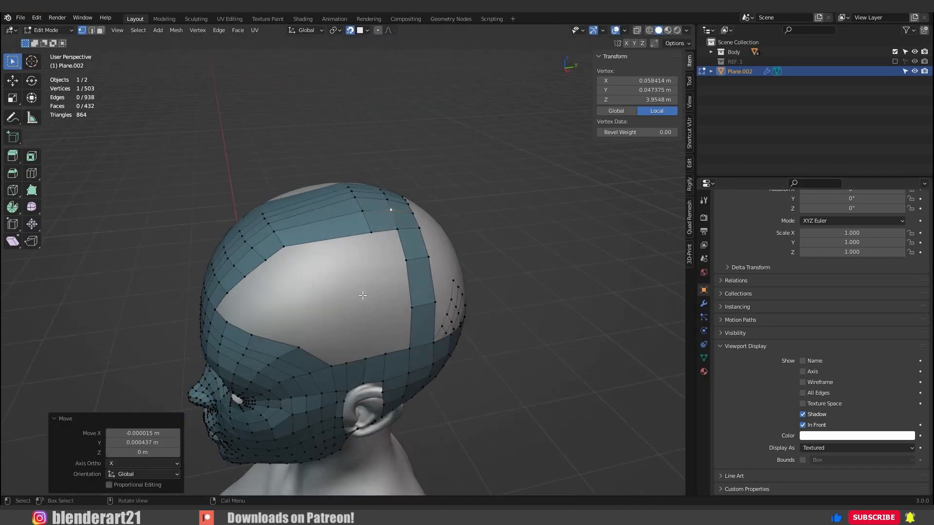
Extrude a vertex chain from the side opening's upper corner towards the ear and fill three quads against the side band.
{"action": "middle_click_drag", "start_coordinate": [328, 337], "coordinate": [330, 331]}
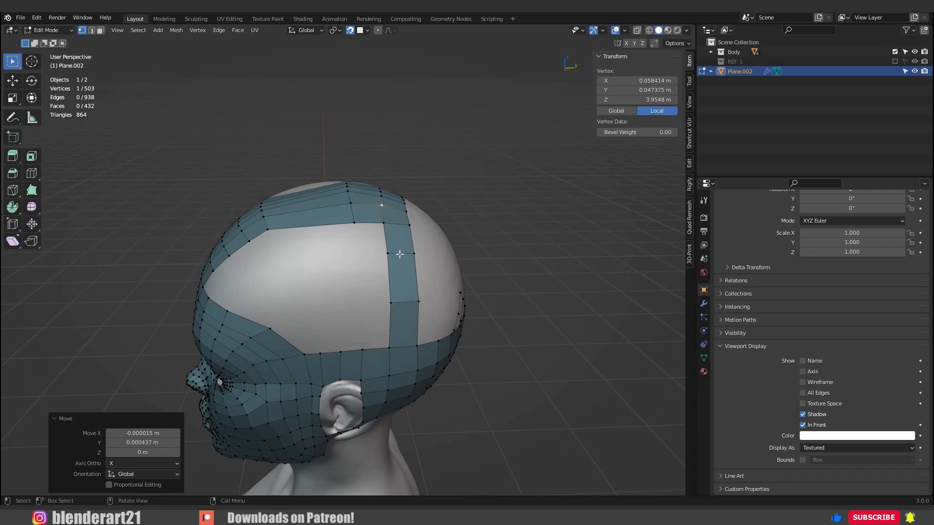
{"action": "scroll", "coordinate": [399, 254], "scroll_direction": "up", "scroll_amount": 1}
{"action": "right_click", "coordinate": [361, 250], "text": "ctrl"}
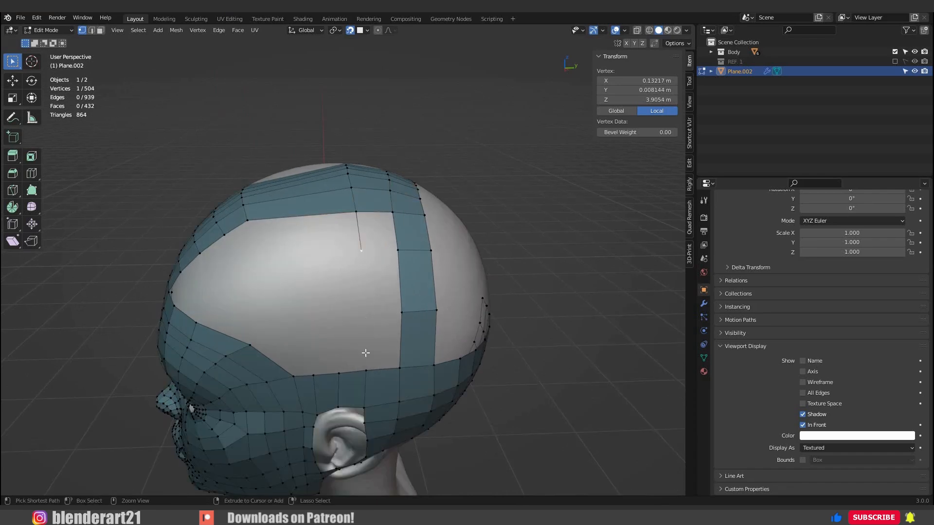
{"action": "key", "text": "f"}
{"action": "left_click", "coordinate": [398, 368]}
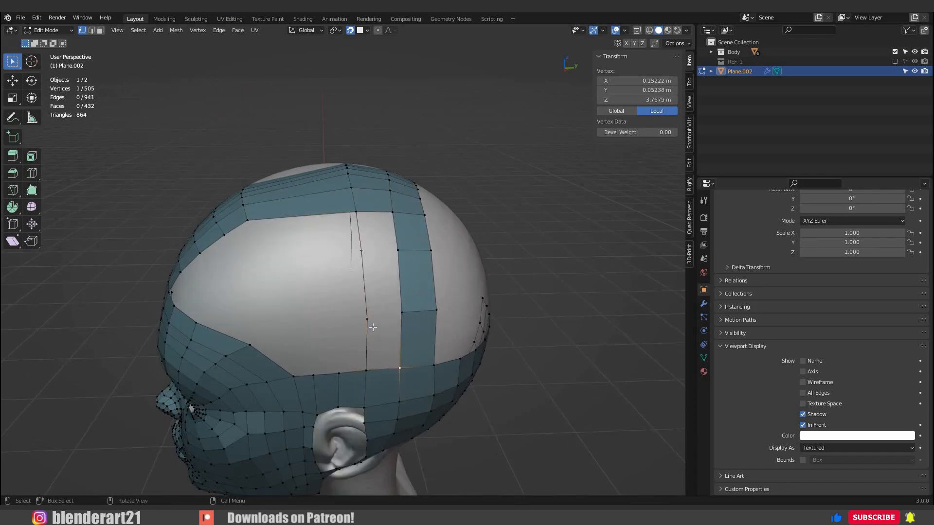
{"action": "left_click", "coordinate": [368, 370], "text": "shift"}
{"action": "key", "text": "ctrl+z"}
{"action": "key", "text": "f"}
{"action": "key", "text": "f"}
{"action": "key", "text": "f"}
{"action": "key", "text": "f"}
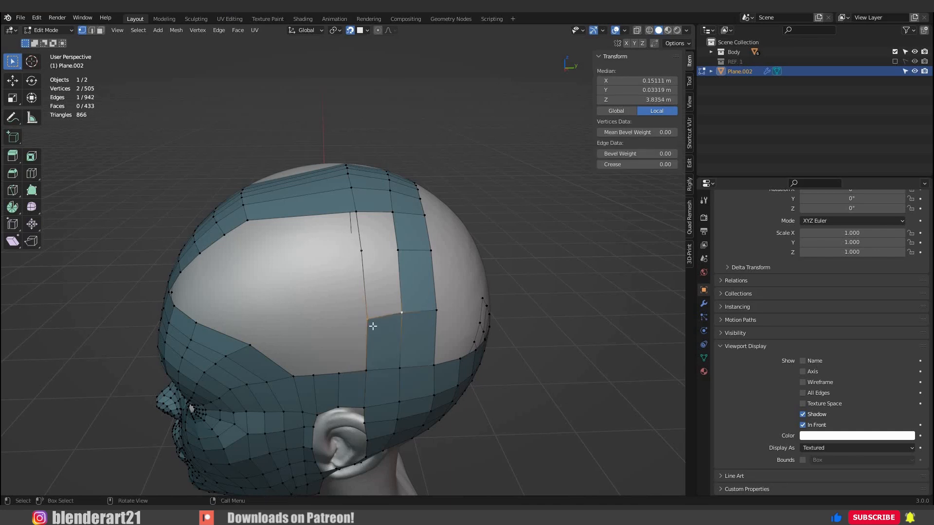
{"action": "middle_click_drag", "start_coordinate": [367, 317], "coordinate": [369, 335]}
Connect the temple corner to the side strip with an edge, cut it twice, and snap the points to the skull.
{"action": "left_click", "coordinate": [289, 341]}
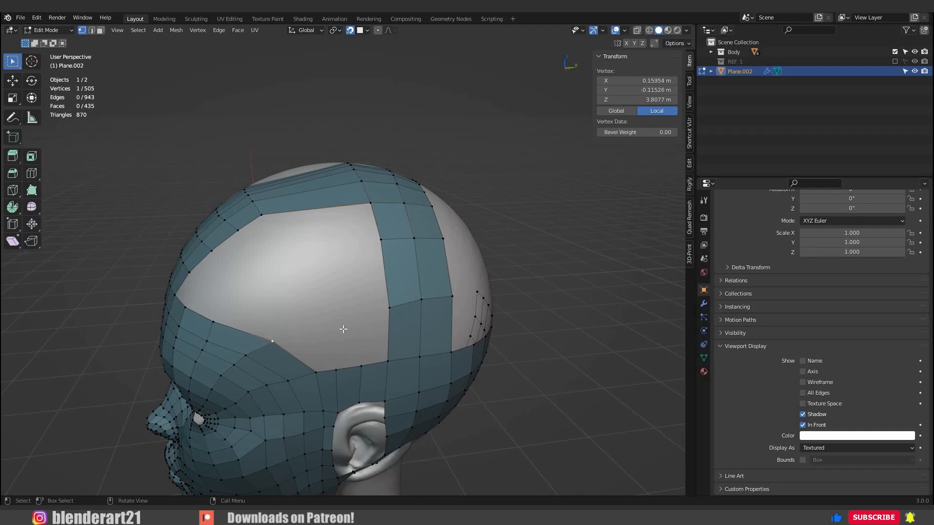
{"action": "key", "text": "f"}
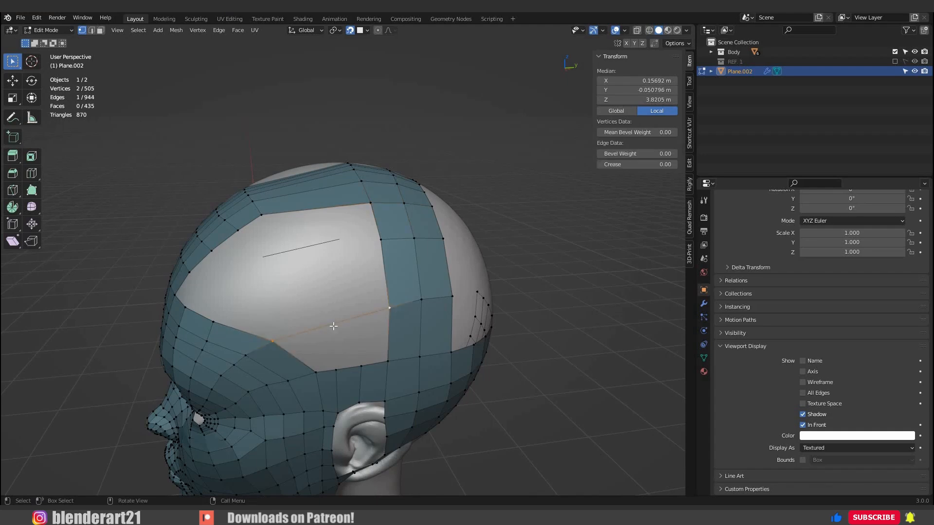
{"action": "left_click", "coordinate": [340, 330]}
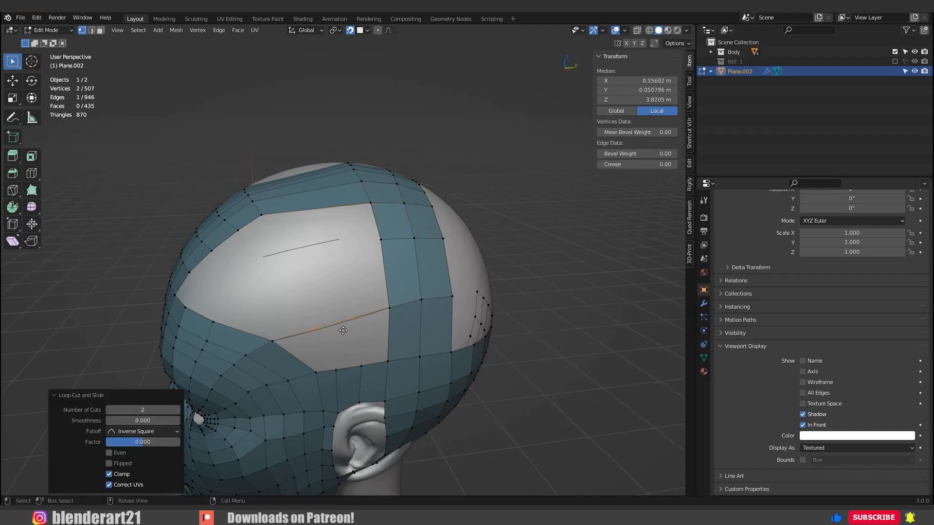
{"action": "left_click", "coordinate": [291, 337]}
Fill three quads between the divided edge and the mesh border above the ear.
{"action": "left_click", "coordinate": [315, 373], "text": "shift"}
{"action": "key", "text": "f"}
{"action": "left_click", "coordinate": [336, 373]}
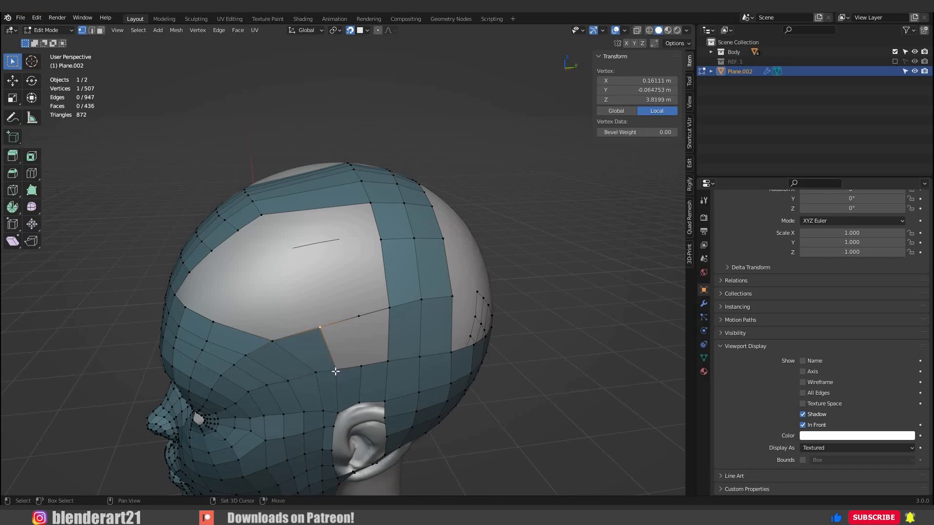
{"action": "left_click", "coordinate": [334, 323], "text": "shift"}
{"action": "key", "text": "f"}
{"action": "key", "text": "f"}
{"action": "middle_click_drag", "start_coordinate": [386, 369], "coordinate": [362, 348]}
Add two centred loop cuts across the long faces on top of the skull and snap them to the surface.
{"action": "middle_click_drag", "start_coordinate": [299, 212], "coordinate": [331, 240]}
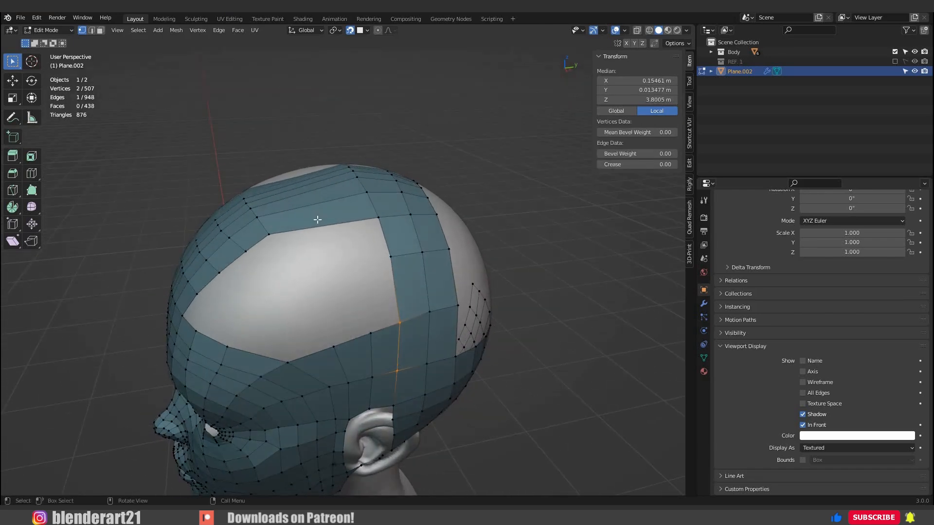
{"action": "scroll", "coordinate": [317, 219], "scroll_direction": "up", "scroll_amount": 1}
{"action": "left_click", "coordinate": [317, 220]}
{"action": "key", "text": "g"}
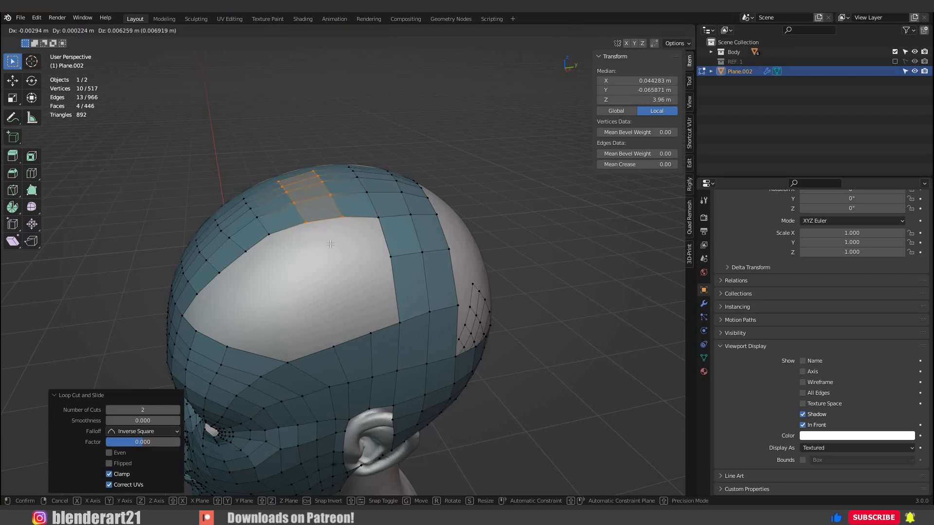
{"action": "left_click", "coordinate": [330, 242]}
Nudge inner vertices of the two new loops on the skull top to even out their spacing.
{"action": "middle_click_drag", "start_coordinate": [330, 241], "coordinate": [372, 260]}
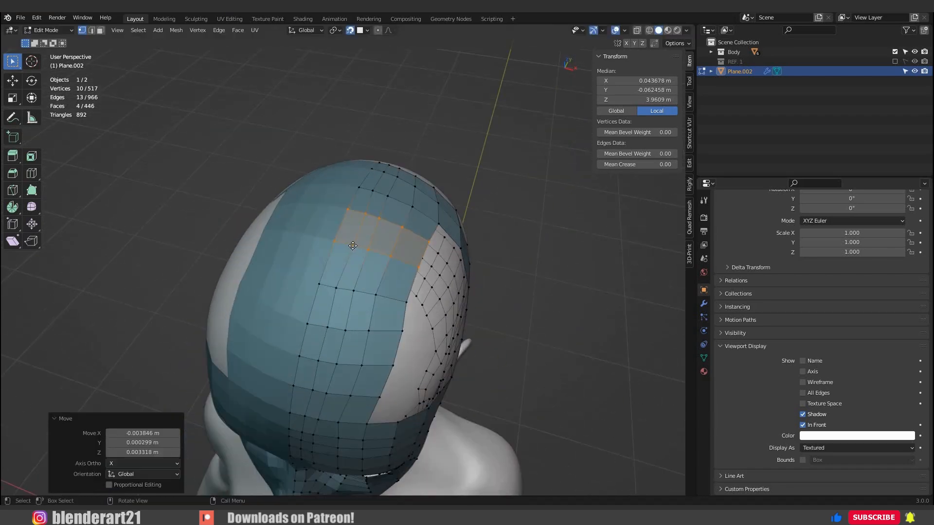
{"action": "left_click", "coordinate": [352, 246]}
{"action": "key", "text": "g"}
{"action": "left_click", "coordinate": [351, 245]}
{"action": "left_click", "coordinate": [364, 213]}
{"action": "key", "text": "g"}
{"action": "left_click", "coordinate": [363, 214]}
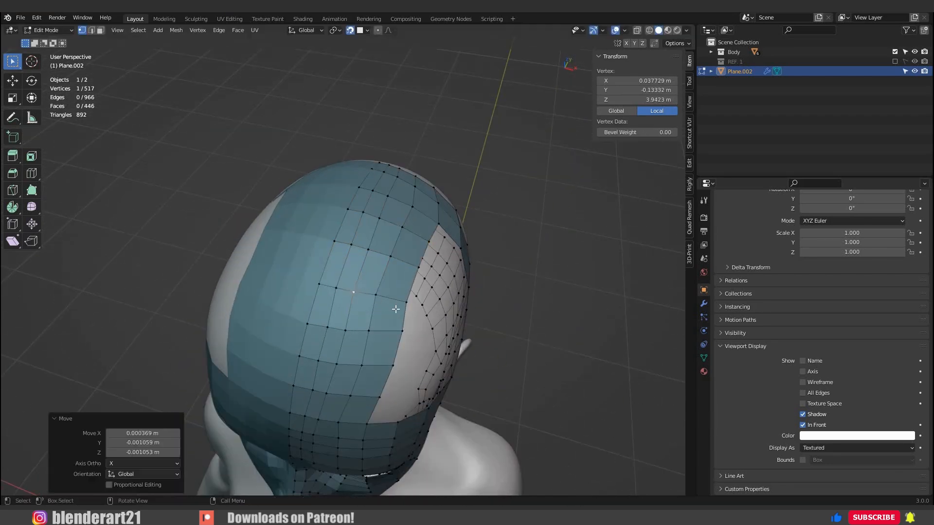
Adjust inner and side-border vertices of the rows in front of the new loops, shifting the border ones towards the forehead.
{"action": "left_click", "coordinate": [375, 295]}
{"action": "key", "text": "g"}
{"action": "left_click", "coordinate": [375, 296]}
{"action": "left_click", "coordinate": [369, 330]}
{"action": "key", "text": "g"}
{"action": "left_click", "coordinate": [367, 334]}
{"action": "left_click", "coordinate": [402, 331]}
{"action": "key", "text": "g"}
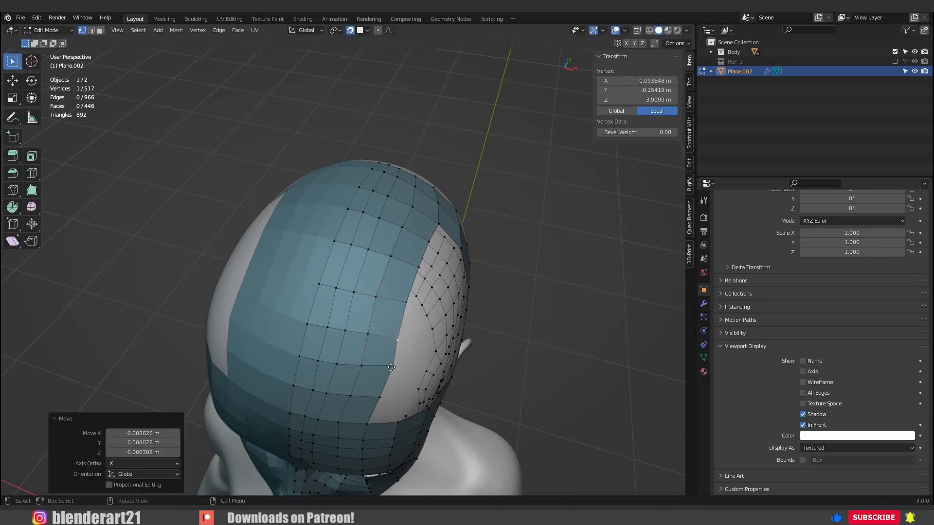
{"action": "left_click", "coordinate": [391, 367]}
Add a loop cut across the side band's tall quads and extrude an edge above the ear up into the side opening.
{"action": "middle_click_drag", "start_coordinate": [387, 360], "coordinate": [374, 288]}
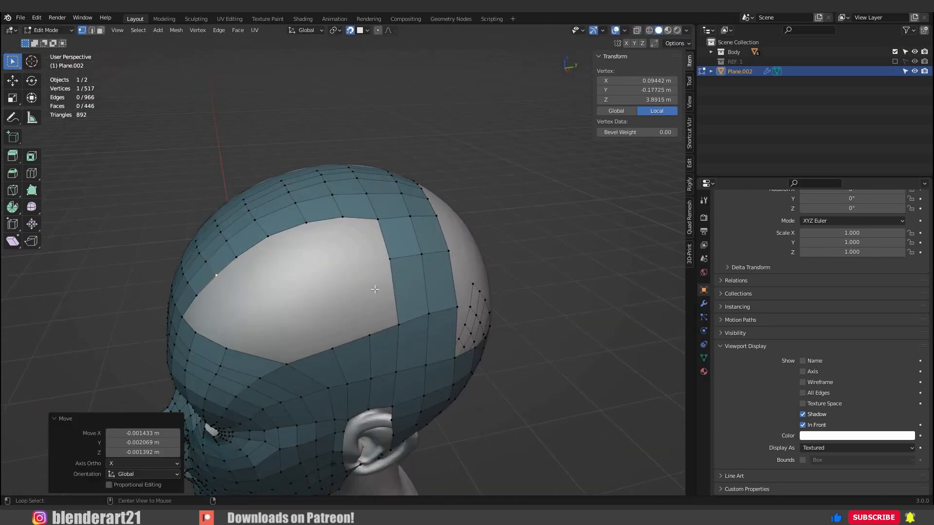
{"action": "left_click", "coordinate": [389, 290], "text": "alt"}
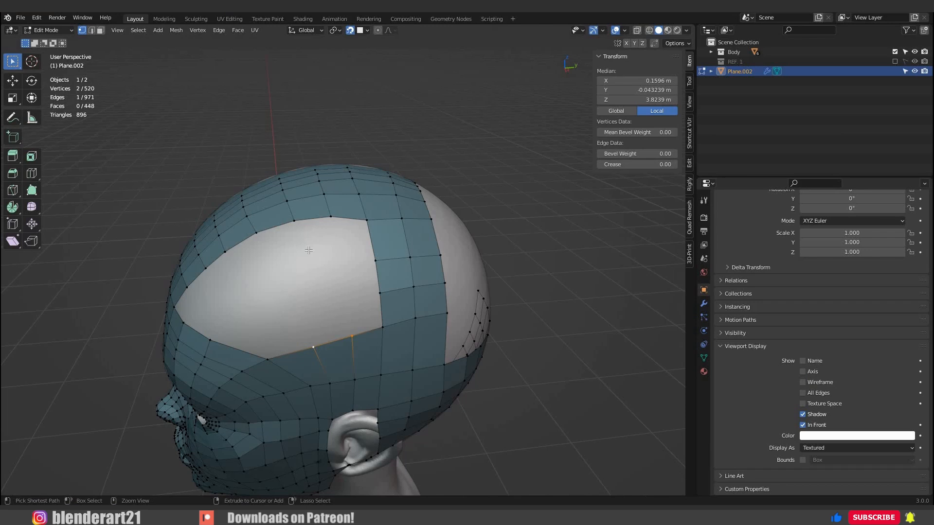
{"action": "right_click", "coordinate": [315, 257], "text": "ctrl"}
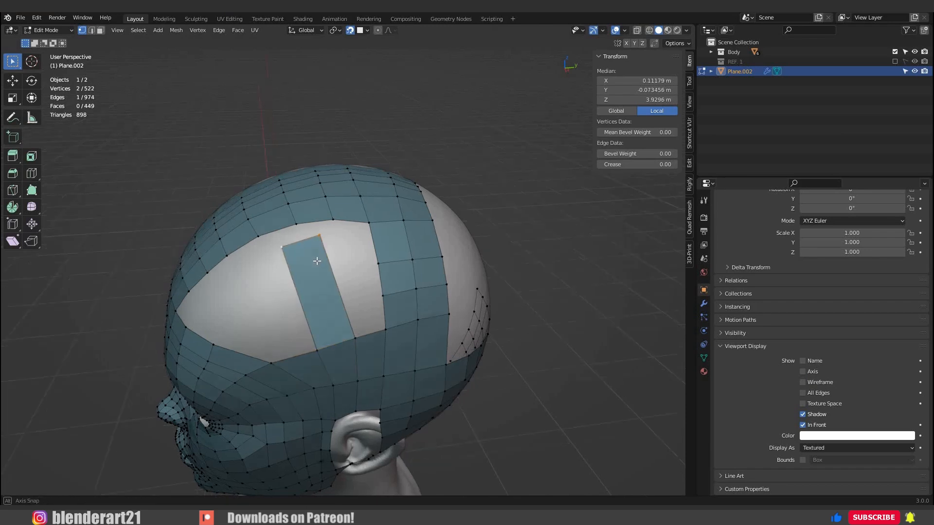
Move the extruded strip's end edge up to the skull-top border and merge its two corners with the border vertices at centre.
{"action": "middle_click_drag", "start_coordinate": [315, 260], "coordinate": [319, 265]}
{"action": "key", "text": "g"}
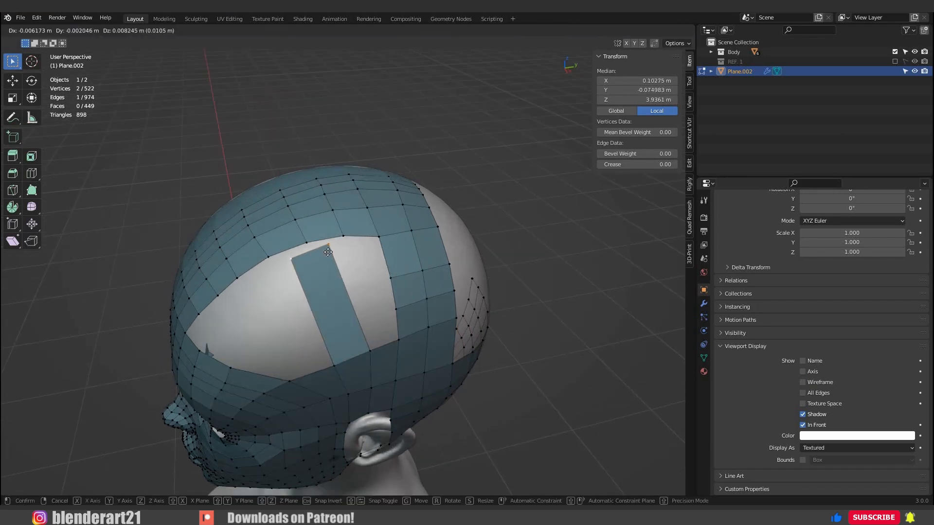
{"action": "left_click", "coordinate": [344, 269]}
{"action": "scroll", "coordinate": [339, 203], "scroll_direction": "up", "scroll_amount": 4}
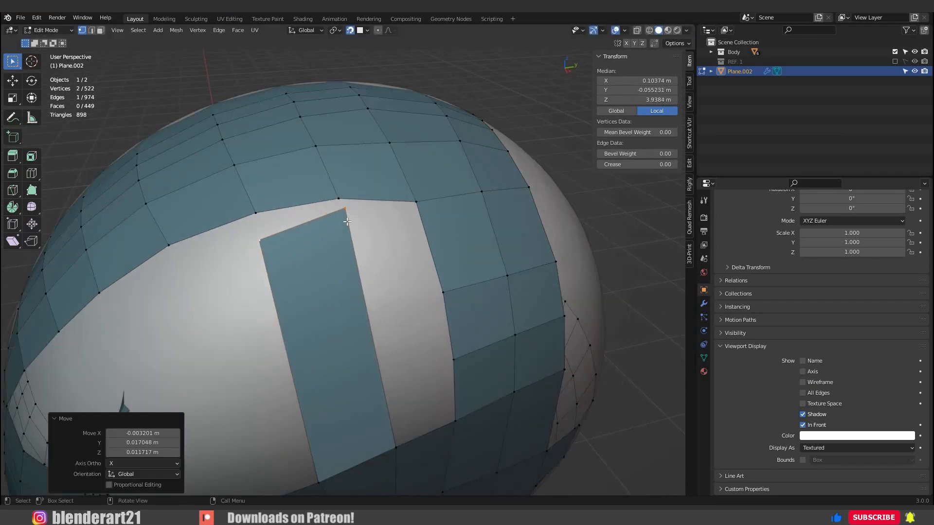
{"action": "left_click", "coordinate": [339, 199]}
{"action": "left_click", "coordinate": [345, 210], "text": "shift"}
{"action": "key", "text": "m"}
{"action": "key", "text": "c"}
{"action": "left_click", "coordinate": [263, 239]}
{"action": "left_click", "coordinate": [259, 216], "text": "shift"}
{"action": "key", "text": "m"}
{"action": "key", "text": "c"}
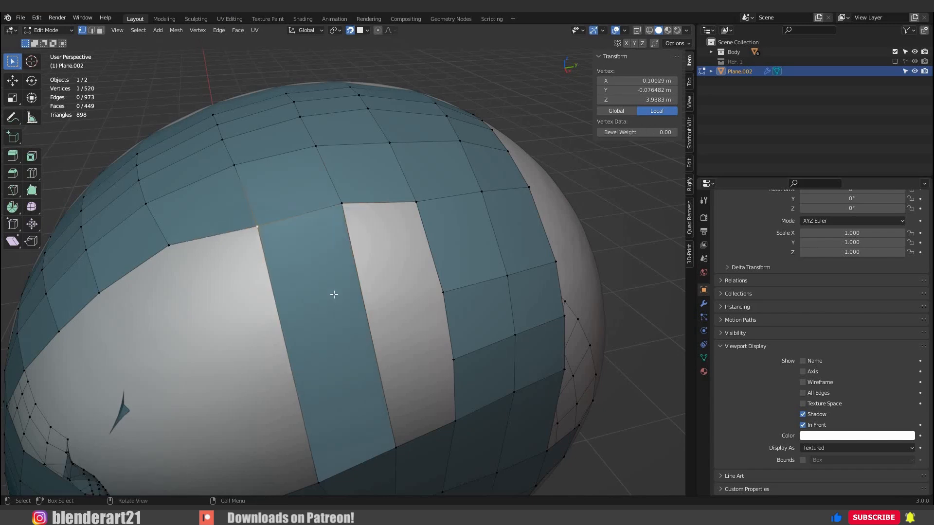
Add two loop cuts across the new side strip, snap them to the surface and nudge the strip's upper rear corner vertex.
{"action": "scroll", "coordinate": [333, 295], "scroll_direction": "down", "scroll_amount": 1}
{"action": "middle_click_drag", "start_coordinate": [334, 298], "coordinate": [332, 294]}
{"action": "left_click", "coordinate": [332, 294]}
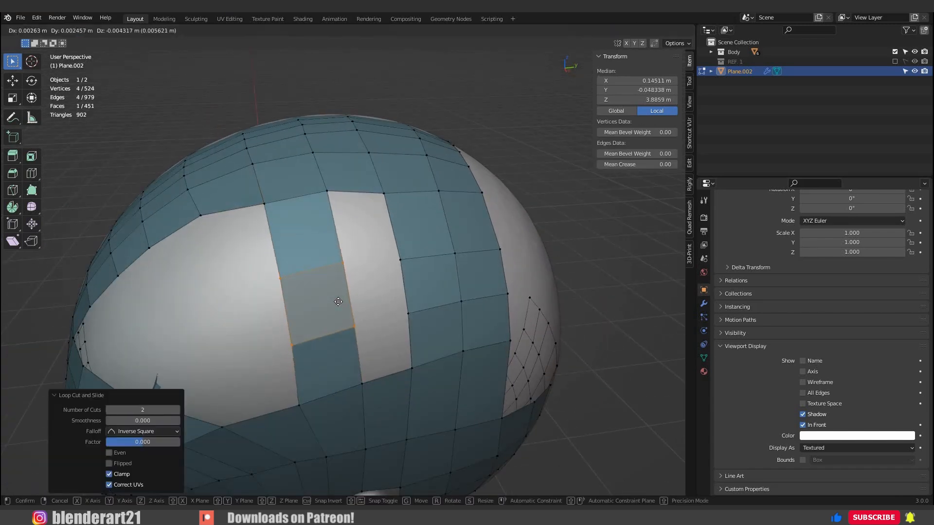
{"action": "left_click", "coordinate": [330, 202]}
{"action": "left_click", "coordinate": [332, 208]}
{"action": "key", "text": "g"}
{"action": "left_click", "coordinate": [336, 209]}
{"action": "key", "text": "g"}
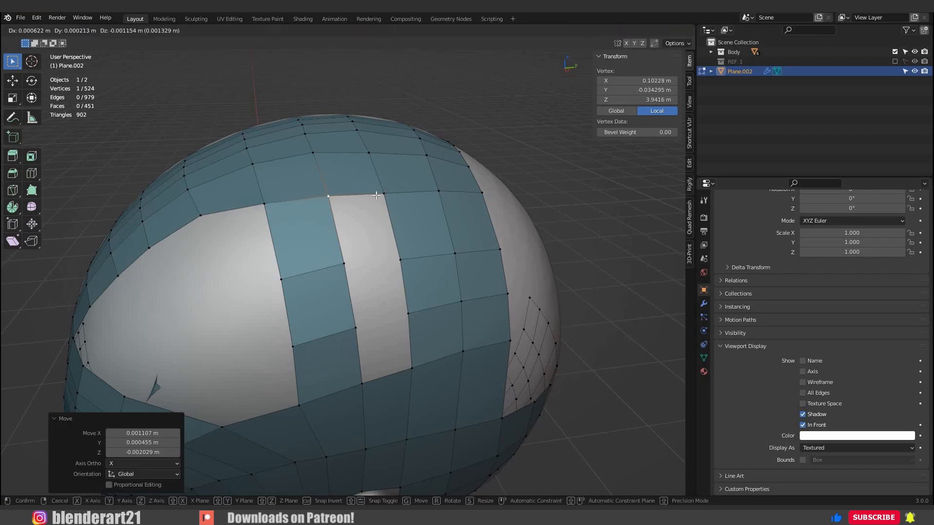
{"action": "left_click", "coordinate": [338, 212]}
Fill the narrow gap between the new strip and the rear side band with three faces.
{"action": "left_click", "coordinate": [382, 210], "text": "shift"}
{"action": "key", "text": "f"}
{"action": "key", "text": "f"}
{"action": "key", "text": "f"}
{"action": "scroll", "coordinate": [365, 262], "scroll_direction": "down", "scroll_amount": 3}
Extrude a border edge at the temple into the remaining side opening and move it back towards the side strip.
{"action": "middle_click_drag", "start_coordinate": [335, 291], "coordinate": [362, 266]}
{"action": "scroll", "coordinate": [267, 317], "scroll_direction": "up", "scroll_amount": 1}
{"action": "middle_click_drag", "start_coordinate": [267, 317], "coordinate": [298, 365]}
{"action": "scroll", "coordinate": [289, 357], "scroll_direction": "up", "scroll_amount": 1}
{"action": "left_click", "coordinate": [277, 359]}
{"action": "left_click", "coordinate": [229, 347], "text": "shift"}
{"action": "middle_click_drag", "start_coordinate": [299, 307], "coordinate": [288, 322]}
{"action": "right_click", "coordinate": [293, 322], "text": "ctrl"}
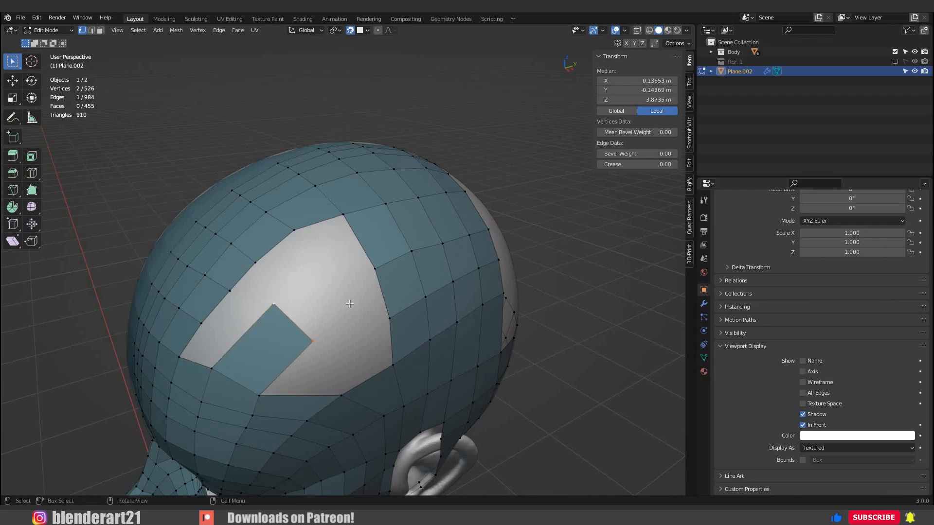
{"action": "key", "text": "g"}
{"action": "left_click", "coordinate": [332, 290]}
Merge the two end vertices of the temple extrusion with the facing vertices of the side strip at centre.
{"action": "left_click", "coordinate": [334, 287]}
{"action": "left_click", "coordinate": [385, 278], "text": "shift"}
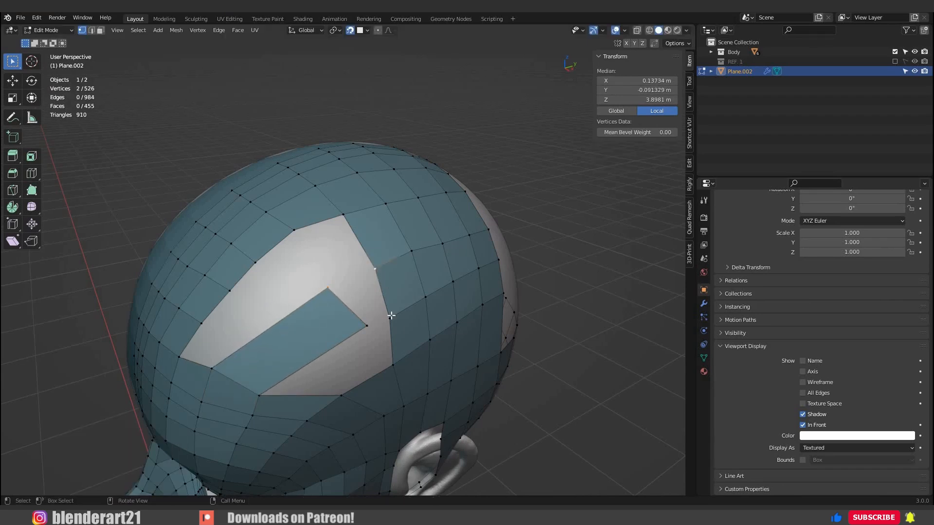
{"action": "key", "text": "m"}
{"action": "left_click", "coordinate": [390, 317]}
{"action": "key", "text": "m"}
{"action": "left_click", "coordinate": [315, 298]}
Nudge the two merged vertices where the temple extrusion meets the side strip to even out the surrounding quads.
{"action": "middle_click_drag", "start_coordinate": [336, 297], "coordinate": [295, 295]}
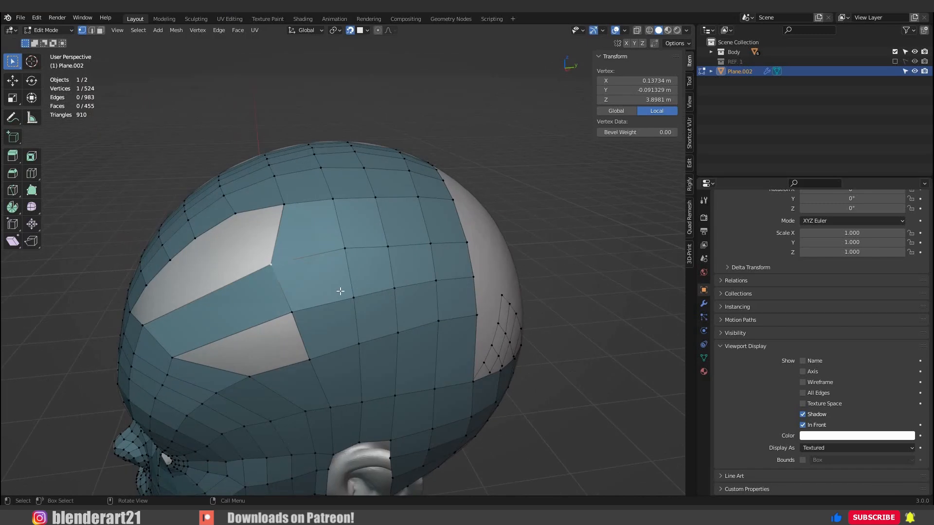
{"action": "key", "text": "g"}
{"action": "left_click", "coordinate": [344, 291]}
{"action": "left_click", "coordinate": [298, 311]}
{"action": "key", "text": "g"}
{"action": "left_click", "coordinate": [322, 314]}
Fill the small opening below the temple extrusion with a face.
{"action": "middle_click_drag", "start_coordinate": [284, 349], "coordinate": [303, 333]}
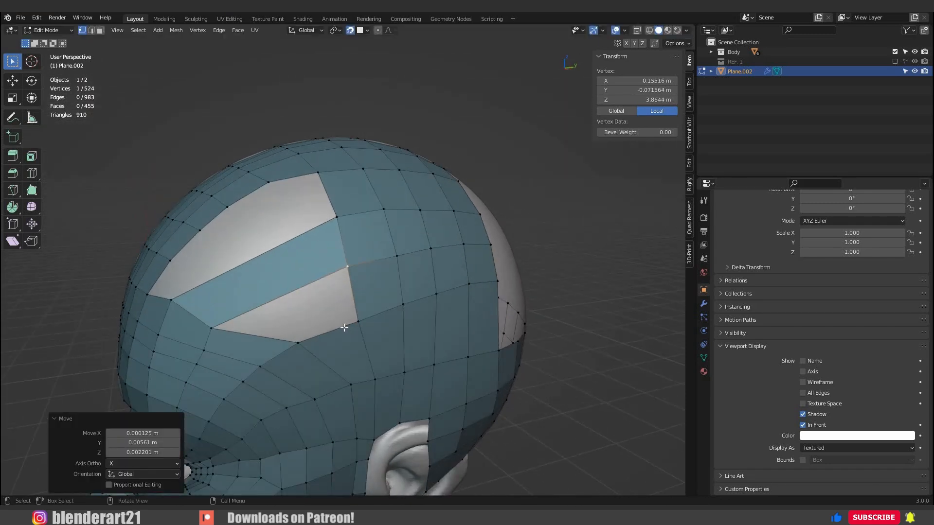
{"action": "left_click", "coordinate": [346, 328]}
{"action": "left_click", "coordinate": [311, 335], "text": "shift"}
{"action": "key", "text": "f"}
{"action": "scroll", "coordinate": [344, 306], "scroll_direction": "down", "scroll_amount": 3}
{"action": "scroll", "coordinate": [344, 305], "scroll_direction": "up", "scroll_amount": 4}
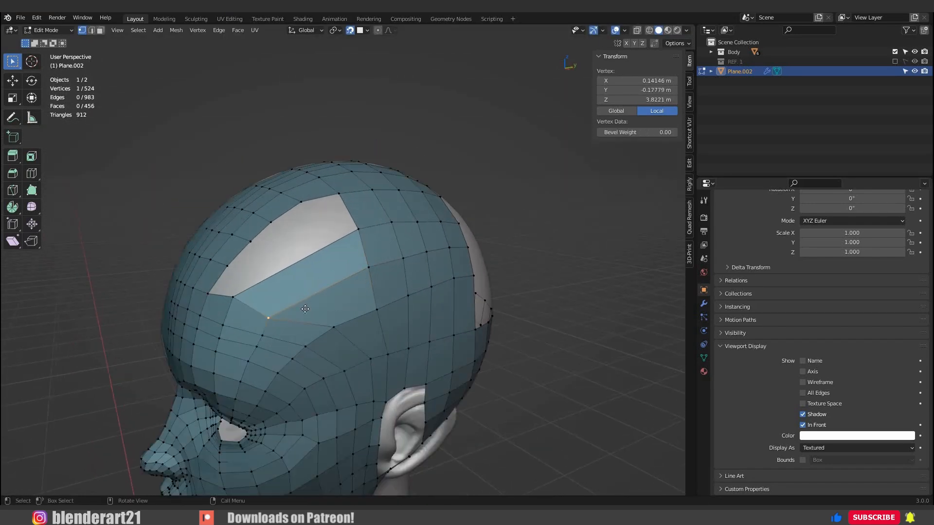
Shift the two vertices at the front end of the temple extrusion up and back along the head.
{"action": "left_click", "coordinate": [310, 307]}
{"action": "key", "text": "g"}
{"action": "left_click", "coordinate": [249, 292]}
{"action": "left_click", "coordinate": [235, 296]}
{"action": "key", "text": "g"}
{"action": "left_click", "coordinate": [247, 289]}
{"action": "middle_click_drag", "start_coordinate": [253, 289], "coordinate": [293, 291]}
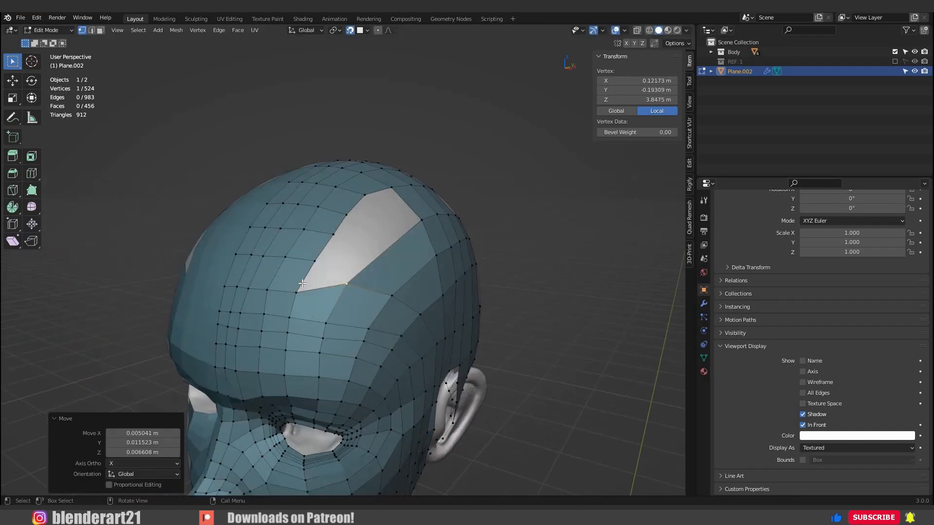
Raise the vertices of the upper forehead row from the opening's front corner towards the centre line.
{"action": "left_click", "coordinate": [299, 287]}
{"action": "key", "text": "g"}
{"action": "left_click", "coordinate": [297, 281]}
{"action": "left_click", "coordinate": [265, 288]}
{"action": "left_click", "coordinate": [257, 279]}
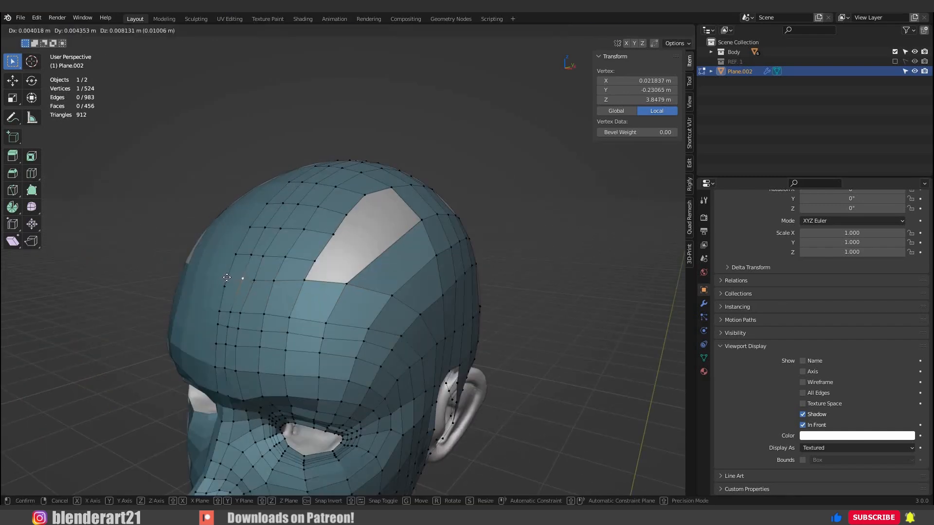
{"action": "middle_click_drag", "start_coordinate": [257, 282], "coordinate": [279, 291]}
Fine-tune the upper forehead row's vertices near the centre line to even out their spacing.
{"action": "left_click", "coordinate": [294, 287]}
{"action": "key", "text": "g"}
{"action": "left_click", "coordinate": [305, 288]}
{"action": "key", "text": "g"}
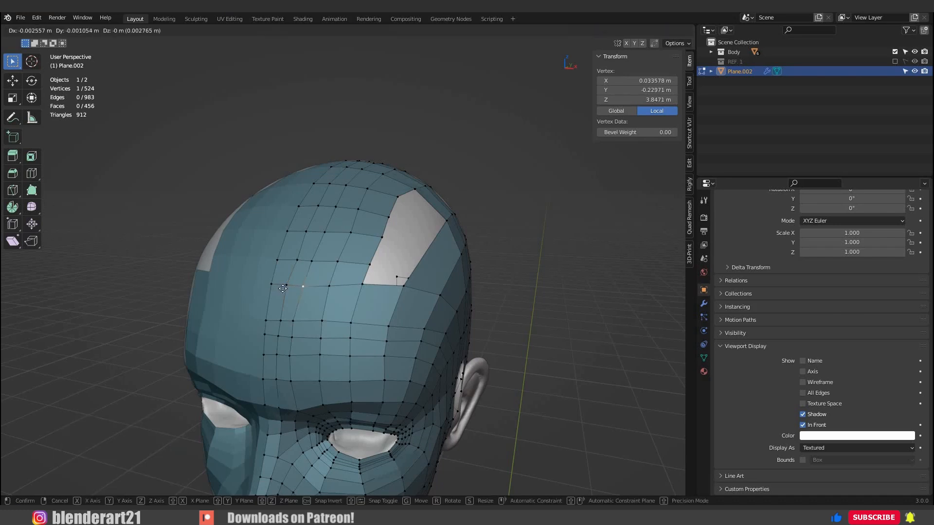
{"action": "left_click", "coordinate": [292, 287]}
{"action": "key", "text": "g"}
{"action": "left_click", "coordinate": [292, 287]}
{"action": "middle_click_drag", "start_coordinate": [327, 308], "coordinate": [342, 290]}
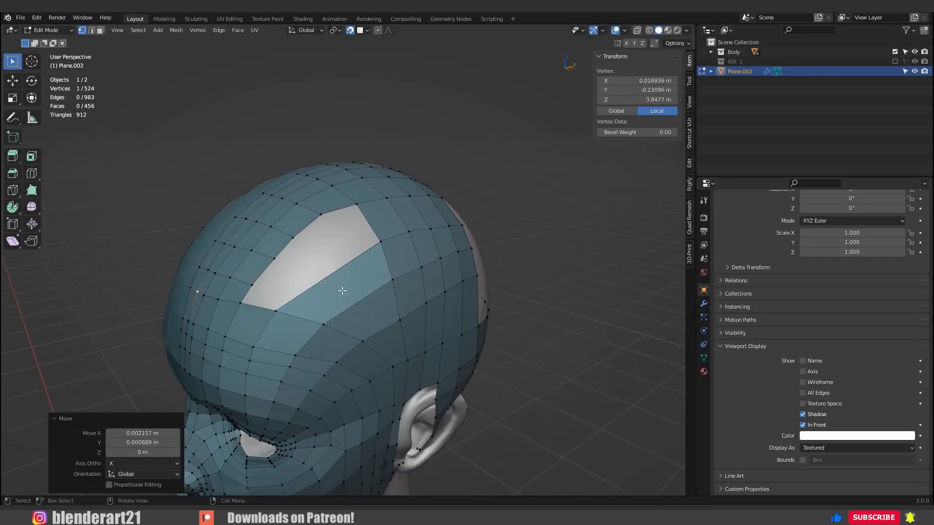
{"action": "middle_click_drag", "start_coordinate": [331, 329], "coordinate": [350, 323]}
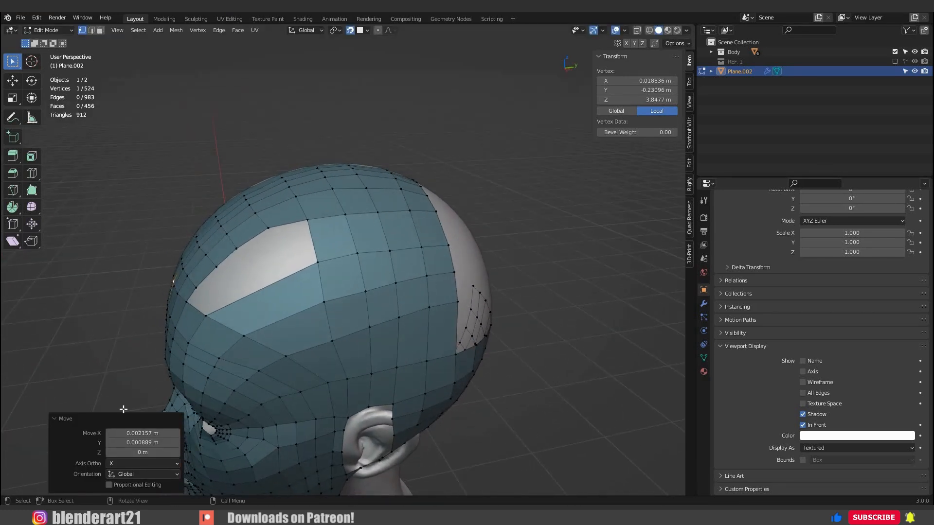
{"action": "middle_click_drag", "start_coordinate": [284, 312], "coordinate": [284, 232]}
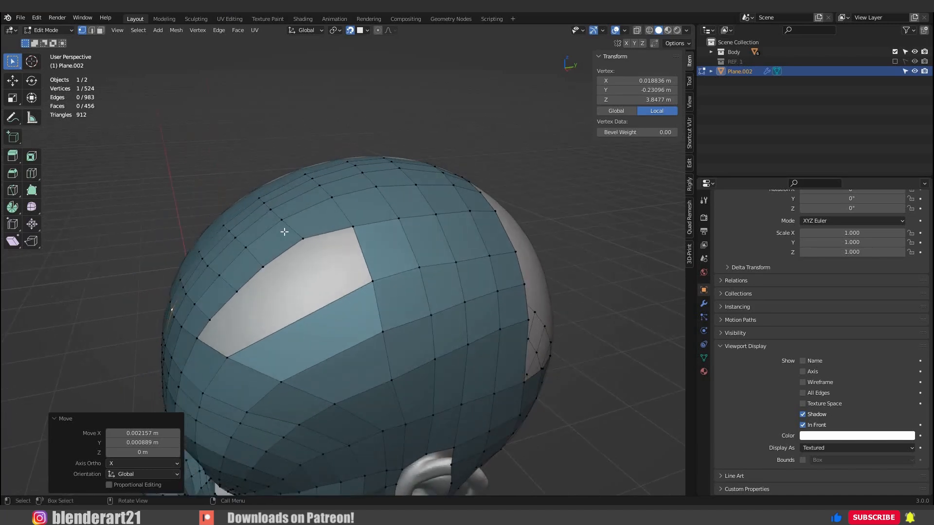
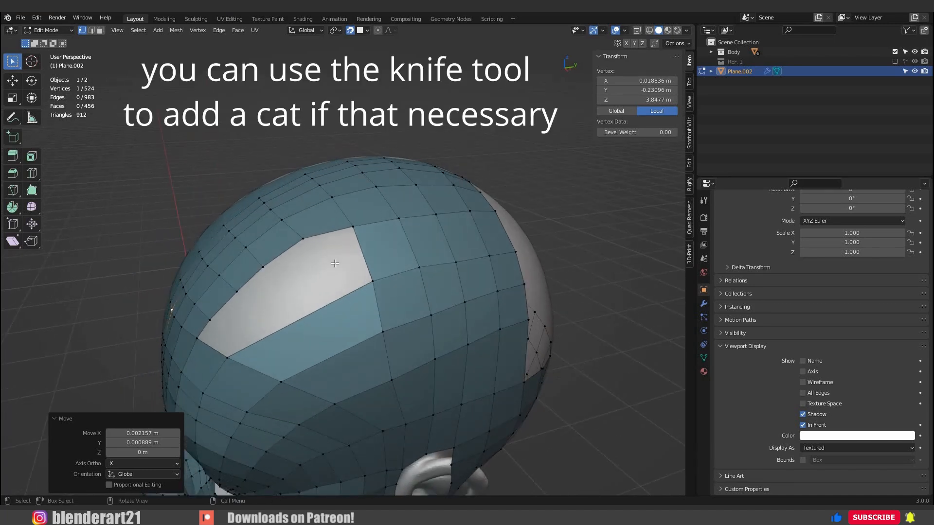
Knife-cut a row from the back opening across the temple up to the forehead opening, and connect its corner to the vertex below.
{"action": "middle_click_drag", "start_coordinate": [322, 242], "coordinate": [460, 316]}
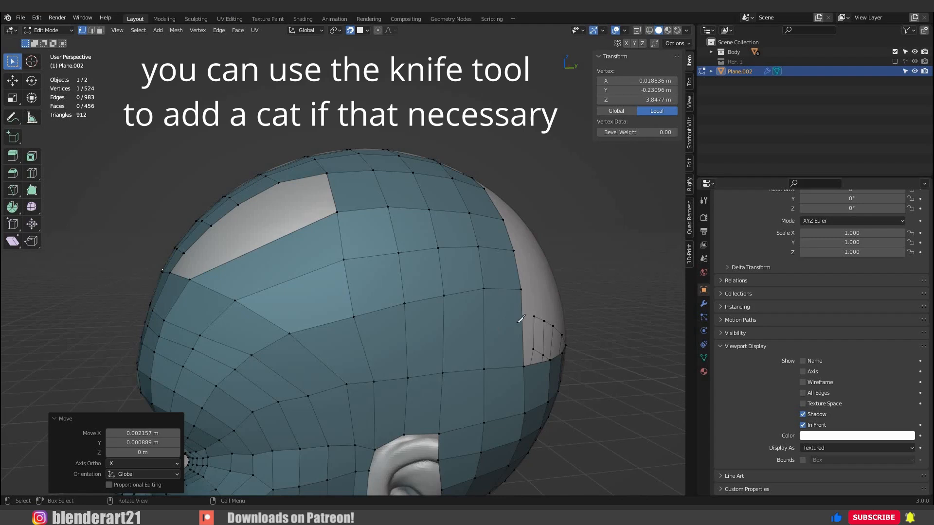
{"action": "key", "text": "k"}
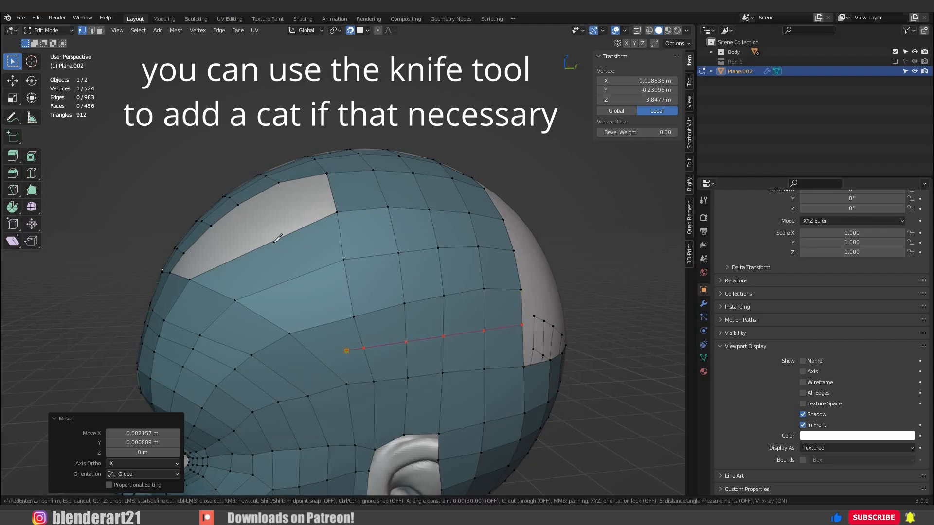
{"action": "key", "text": "Return"}
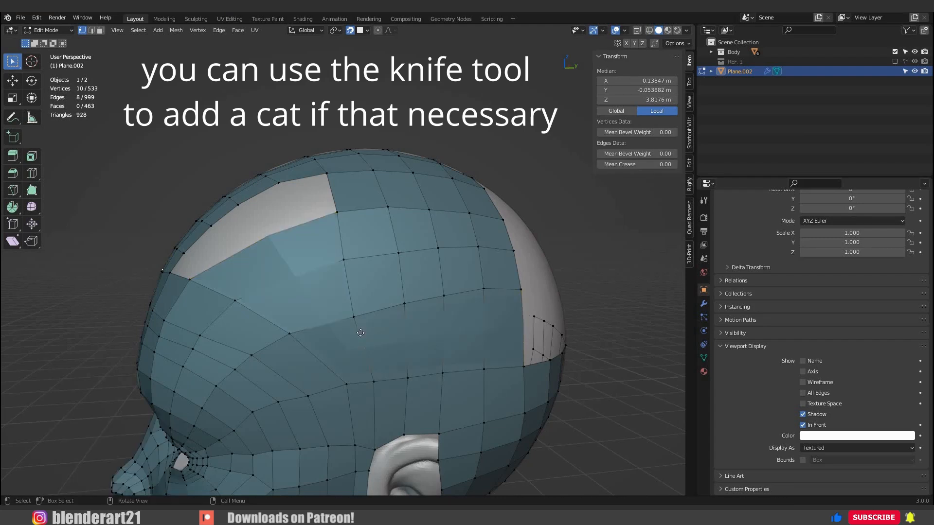
{"action": "left_click", "coordinate": [358, 353]}
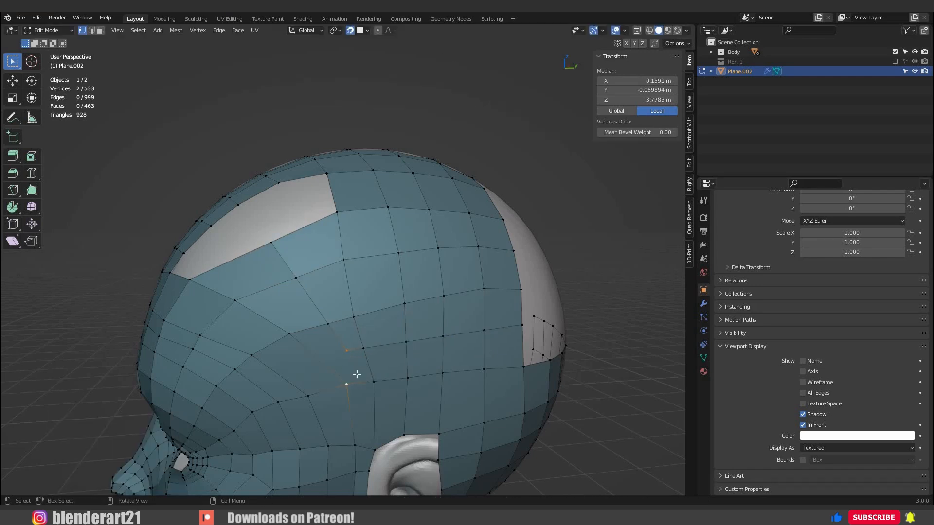
{"action": "key", "text": "j"}
Adjust the vertices at the front end of the newly cut row above the ear for more even spacing.
{"action": "left_click", "coordinate": [347, 351]}
{"action": "key", "text": "g"}
{"action": "left_click", "coordinate": [411, 364]}
{"action": "left_click", "coordinate": [365, 348]}
{"action": "key", "text": "g"}
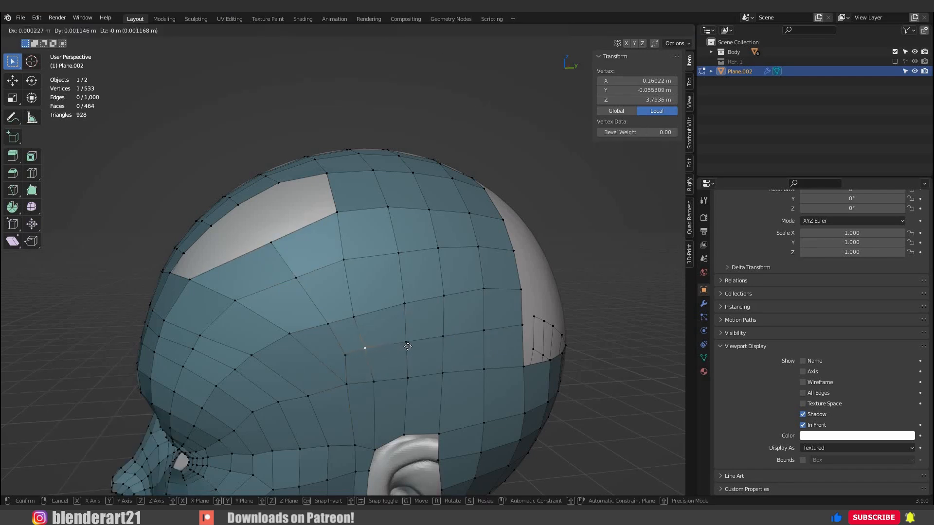
{"action": "left_click", "coordinate": [408, 346]}
{"action": "left_click", "coordinate": [406, 343]}
{"action": "key", "text": "g"}
{"action": "left_click", "coordinate": [371, 348]}
{"action": "left_click", "coordinate": [366, 348]}
Nudge the cut row's end vertex on the back opening's border and the vertex below the cut's front corner.
{"action": "left_click", "coordinate": [521, 325]}
{"action": "key", "text": "g"}
{"action": "left_click", "coordinate": [347, 383]}
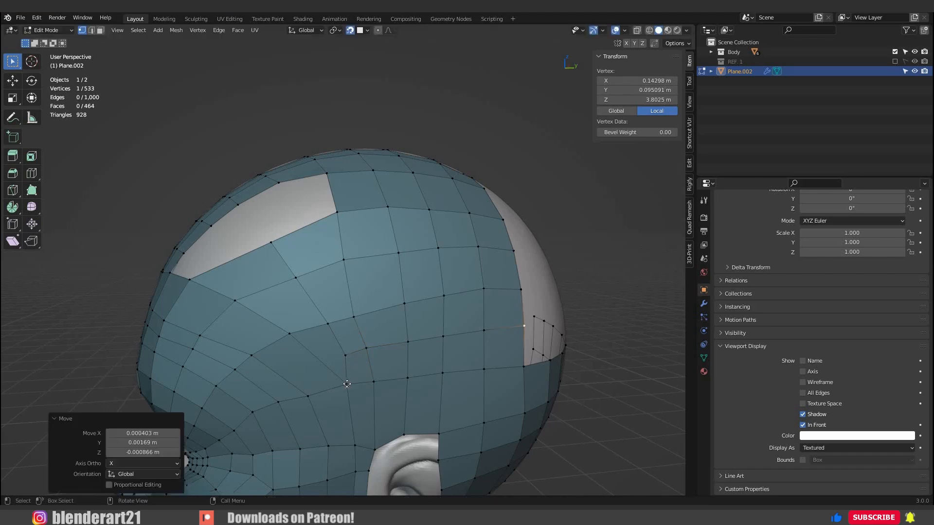
{"action": "left_click", "coordinate": [347, 384]}
{"action": "key", "text": "g"}
{"action": "left_click", "coordinate": [340, 382]}
Dissolve the surplus edge rows running across the upper forehead beside the opening, including their vertices.
{"action": "scroll", "coordinate": [418, 339], "scroll_direction": "down", "scroll_amount": 3}
{"action": "middle_click_drag", "start_coordinate": [338, 297], "coordinate": [408, 333]}
{"action": "scroll", "coordinate": [357, 258], "scroll_direction": "up", "scroll_amount": 1}
{"action": "left_click", "coordinate": [344, 239], "text": "alt"}
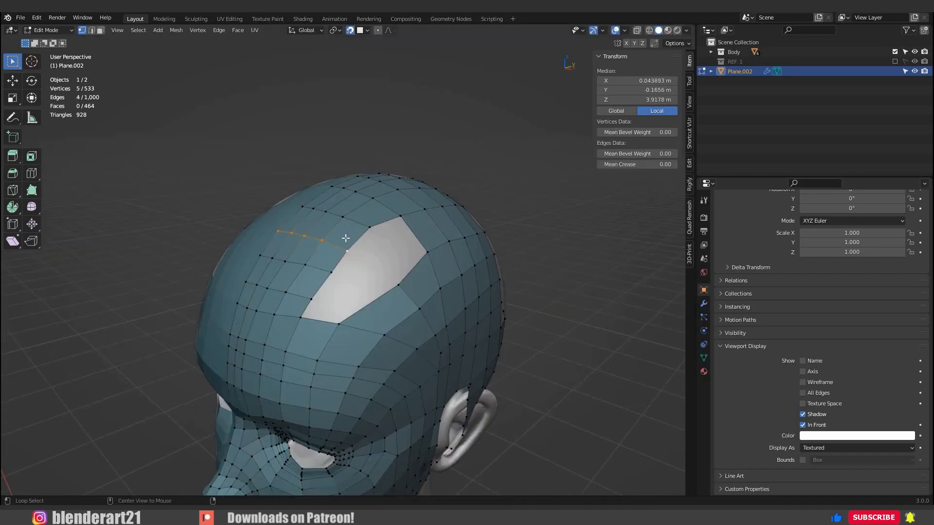
{"action": "left_click", "coordinate": [351, 222], "text": "alt"}
{"action": "key", "text": "x"}
{"action": "left_click", "coordinate": [349, 225]}
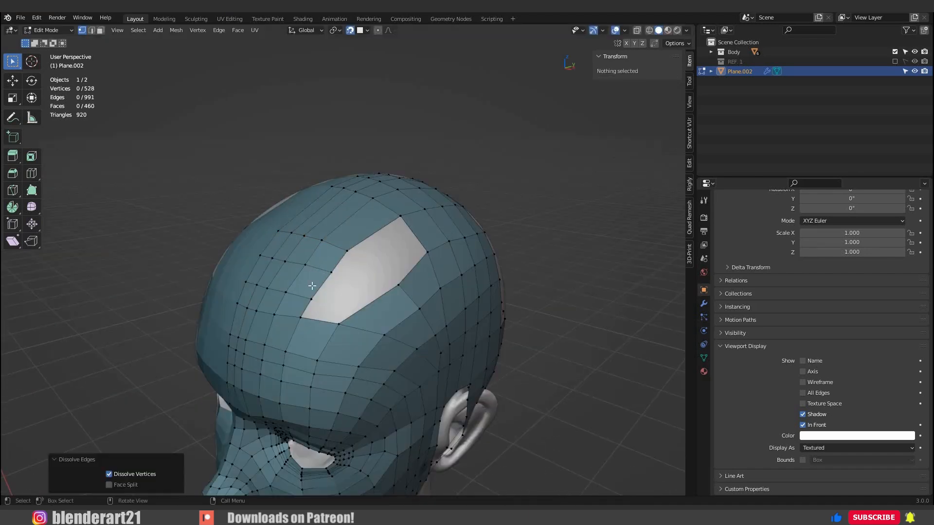
{"action": "left_click", "coordinate": [302, 295], "text": "alt"}
{"action": "key", "text": "x"}
{"action": "left_click", "coordinate": [300, 298]}
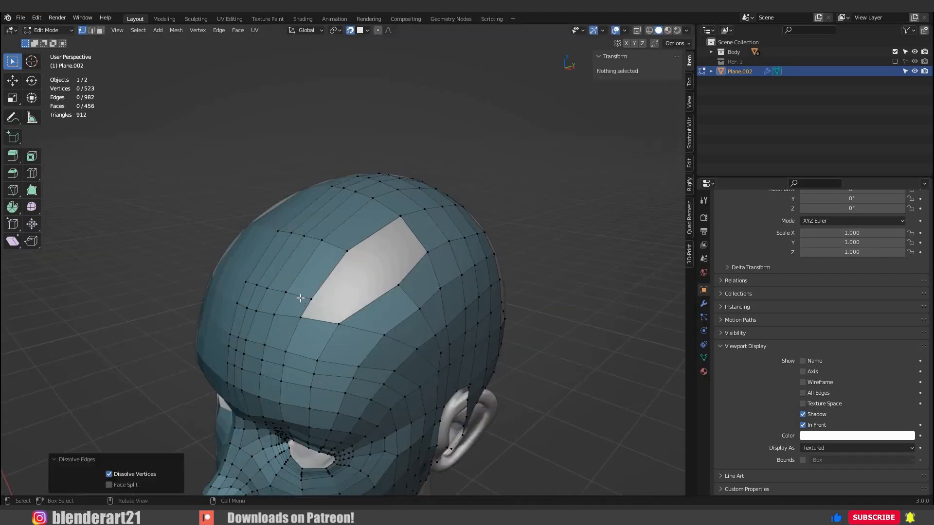
Fill the remaining forehead opening with two quads.
{"action": "middle_click_drag", "start_coordinate": [268, 294], "coordinate": [250, 292]}
{"action": "left_click", "coordinate": [266, 305]}
{"action": "left_click", "coordinate": [301, 311], "text": "shift"}
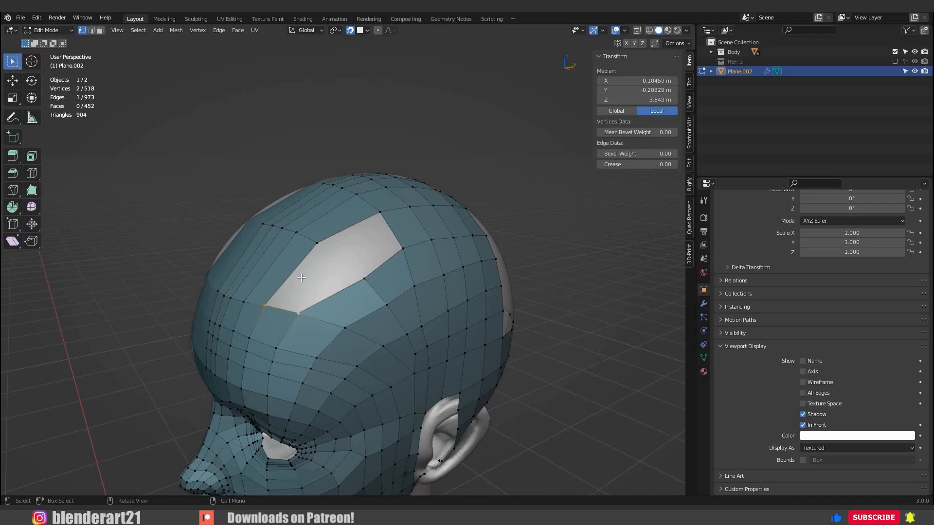
{"action": "key", "text": "f"}
{"action": "key", "text": "f"}
Reposition the vertices around the newly filled forehead faces so that the quads flow evenly over the skull.
{"action": "middle_click_drag", "start_coordinate": [320, 270], "coordinate": [309, 269]}
{"action": "key", "text": "KP_3"}
{"action": "scroll", "coordinate": [214, 248], "scroll_direction": "up", "scroll_amount": 2}
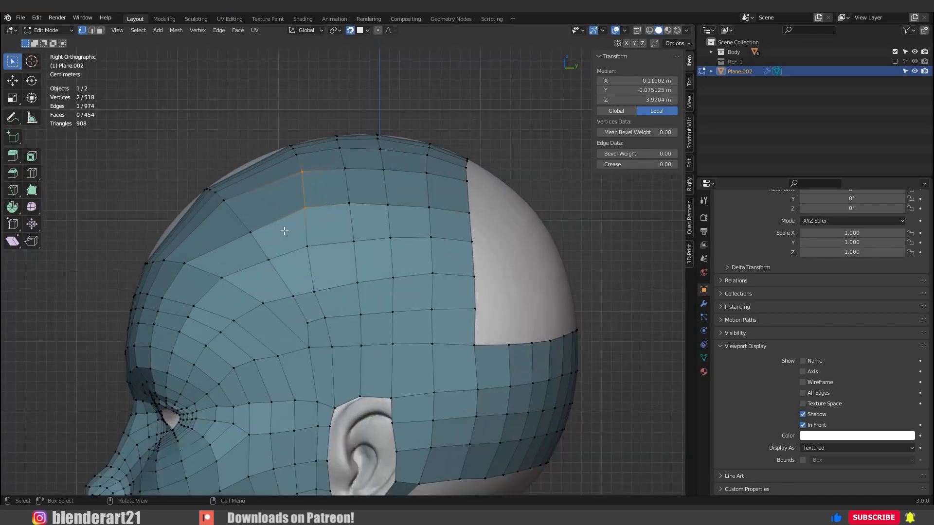
{"action": "middle_click_drag", "start_coordinate": [285, 231], "coordinate": [377, 273]}
{"action": "left_click", "coordinate": [321, 265]}
{"action": "scroll", "coordinate": [322, 266], "scroll_direction": "down", "scroll_amount": 3}
{"action": "key", "text": "g"}
{"action": "left_click", "coordinate": [321, 282]}
{"action": "key", "text": "g"}
{"action": "left_click", "coordinate": [307, 271]}
{"action": "key", "text": "g"}
{"action": "left_click", "coordinate": [343, 275]}
Fine-tune the upper forehead vertices near the centre line and temple using proportional editing.
{"action": "left_click", "coordinate": [362, 272]}
{"action": "key", "text": "g"}
{"action": "left_click", "coordinate": [362, 273]}
{"action": "left_click", "coordinate": [408, 284]}
{"action": "key", "text": "g"}
{"action": "left_click", "coordinate": [410, 287]}
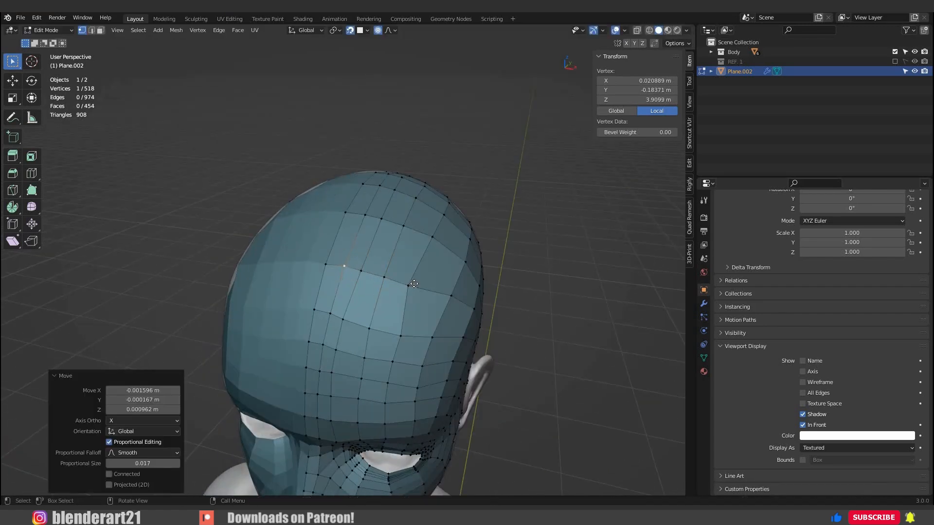
{"action": "key", "text": "g"}
{"action": "left_click", "coordinate": [399, 323]}
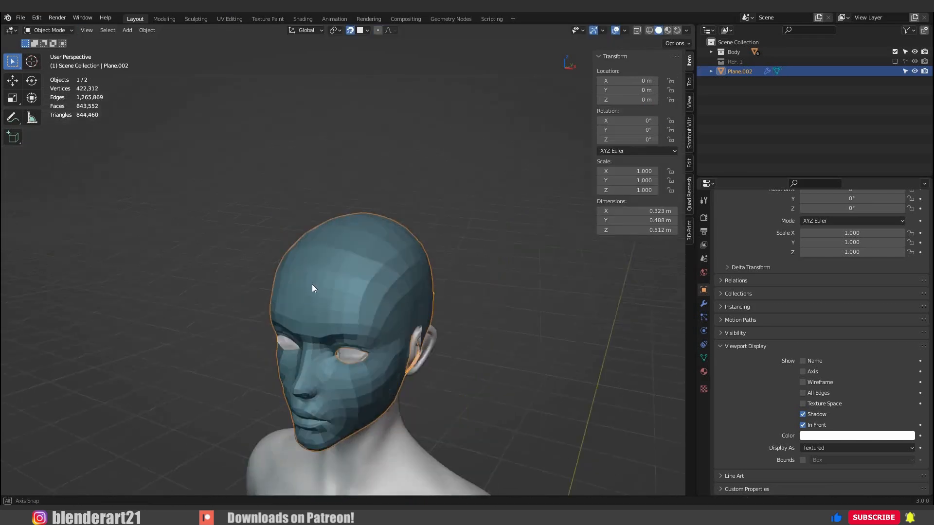
Extrude two edges of the back opening's side, one row above its lower border, across to the centre line.
{"action": "middle_click_drag", "start_coordinate": [311, 284], "coordinate": [311, 306]}
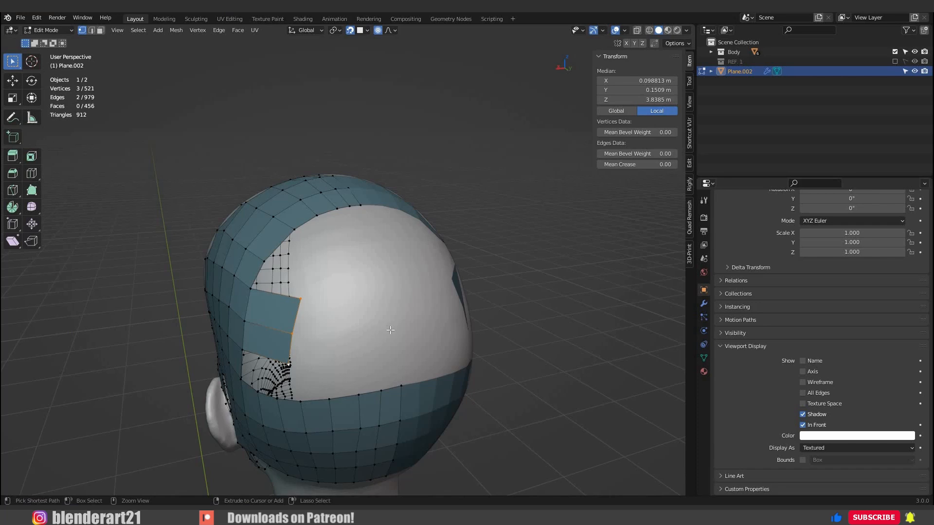
{"action": "right_click", "coordinate": [392, 326], "text": "ctrl"}
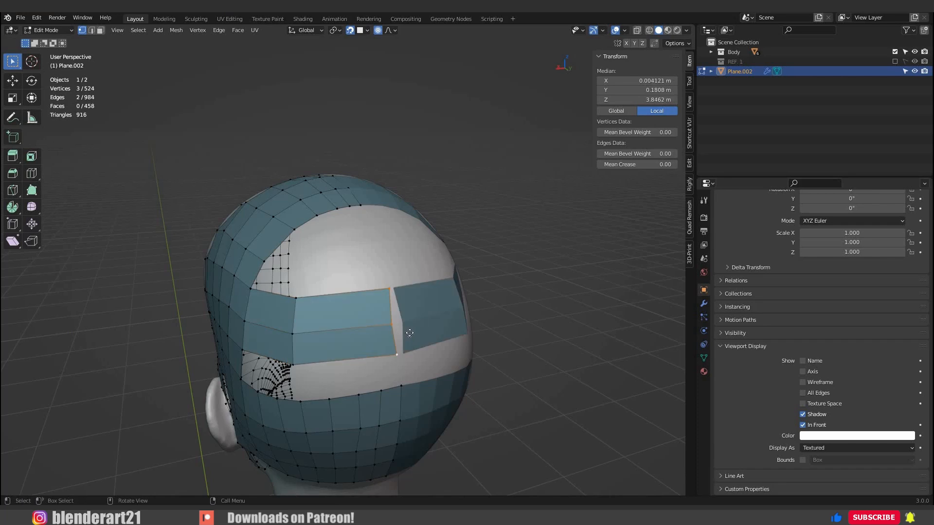
{"action": "key", "text": "g"}
{"action": "left_click", "coordinate": [405, 336]}
Divide the strip's segment nearest the centre line with three loop cuts and shift the new vertices slightly.
{"action": "middle_click_drag", "start_coordinate": [405, 336], "coordinate": [361, 321]}
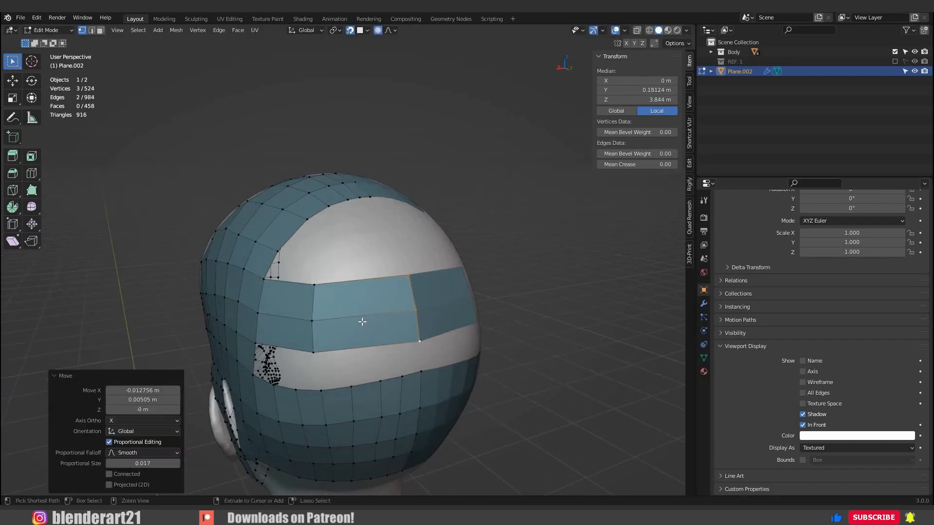
{"action": "left_click", "coordinate": [363, 321]}
{"action": "left_click", "coordinate": [365, 322]}
{"action": "key", "text": "g"}
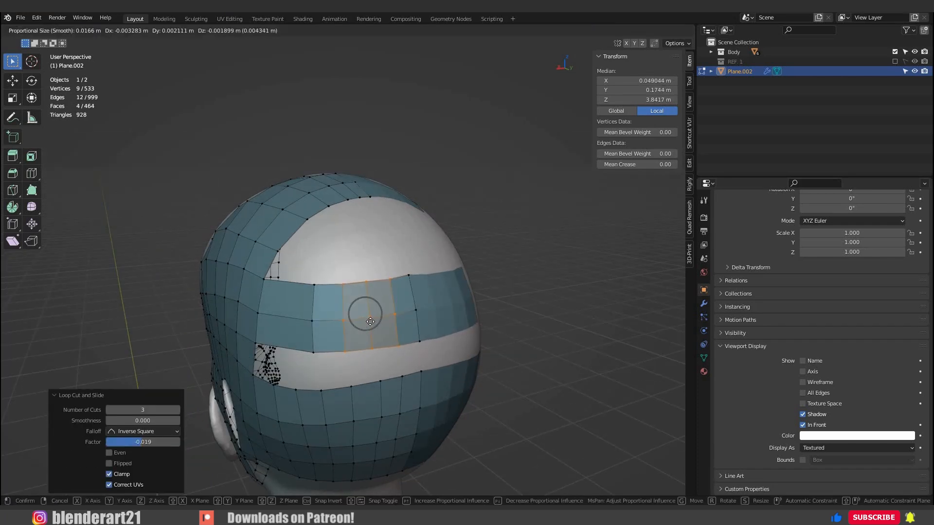
{"action": "left_click", "coordinate": [389, 328]}
Fill the gap below the strip with quads, working outward from the centre line.
{"action": "middle_click_drag", "start_coordinate": [390, 328], "coordinate": [371, 323]}
{"action": "left_click", "coordinate": [391, 329]}
{"action": "left_click", "coordinate": [391, 361], "text": "shift"}
{"action": "left_click", "coordinate": [372, 362], "text": "shift"}
{"action": "left_click", "coordinate": [370, 333], "text": "shift"}
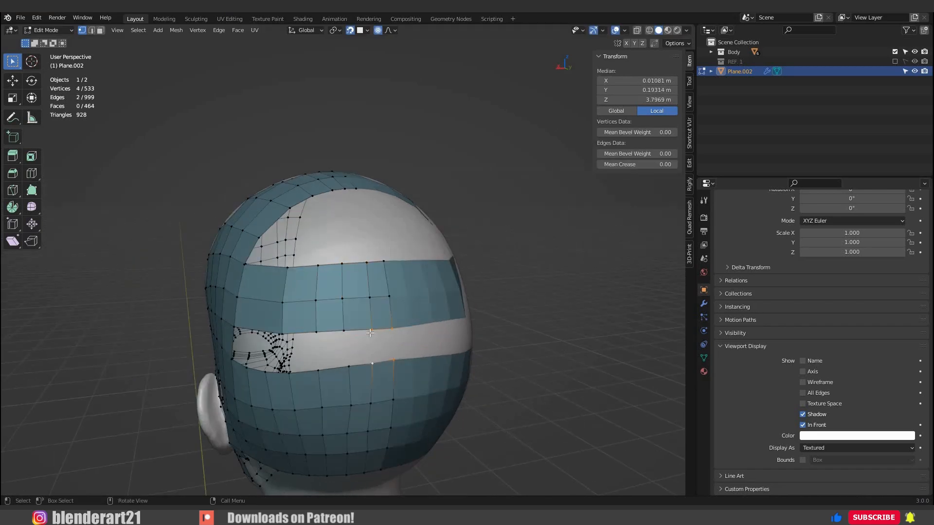
{"action": "key", "text": "f"}
{"action": "key", "text": "f"}
{"action": "key", "text": "f"}
Add two loop cuts to the strip's wide side segment and shift the new vertices slightly.
{"action": "middle_click_drag", "start_coordinate": [401, 360], "coordinate": [387, 300]}
{"action": "left_click", "coordinate": [387, 301]}
{"action": "left_click", "coordinate": [387, 300]}
{"action": "key", "text": "g"}
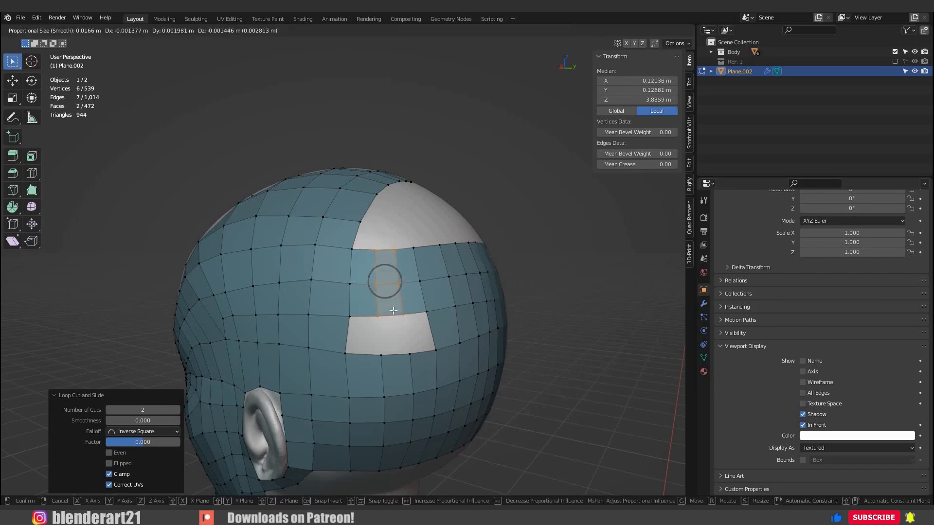
{"action": "left_click", "coordinate": [388, 301]}
Close the remaining gap below the strip with three quads.
{"action": "left_click", "coordinate": [428, 315]}
{"action": "left_click", "coordinate": [442, 359], "text": "shift"}
{"action": "key", "text": "f"}
{"action": "key", "text": "f"}
{"action": "key", "text": "f"}
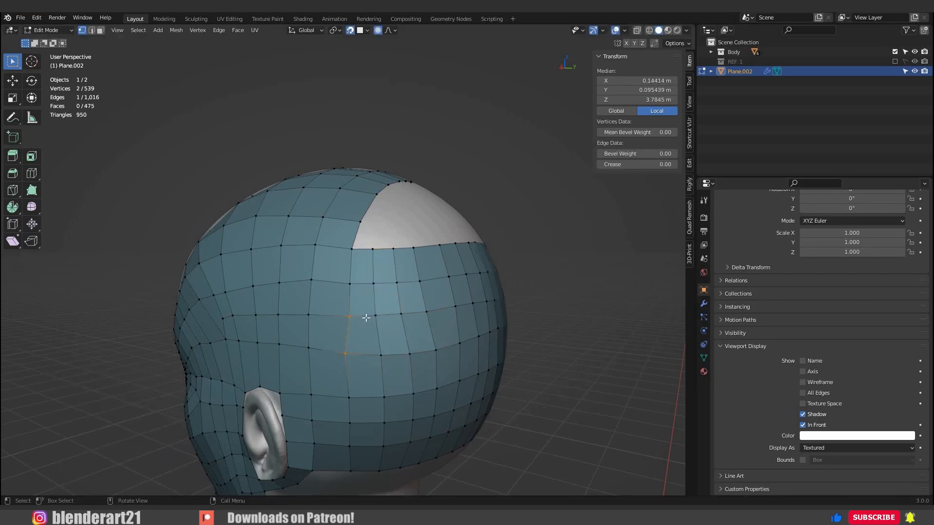
Extrude the two edges at the top of the back opening beside the centre line down over the skull.
{"action": "middle_click_drag", "start_coordinate": [366, 317], "coordinate": [344, 362]}
{"action": "left_click", "coordinate": [368, 246]}
{"action": "left_click", "coordinate": [344, 254], "text": "shift"}
{"action": "left_click", "coordinate": [357, 250], "text": "shift"}
{"action": "key", "text": "e"}
{"action": "left_click", "coordinate": [391, 315]}
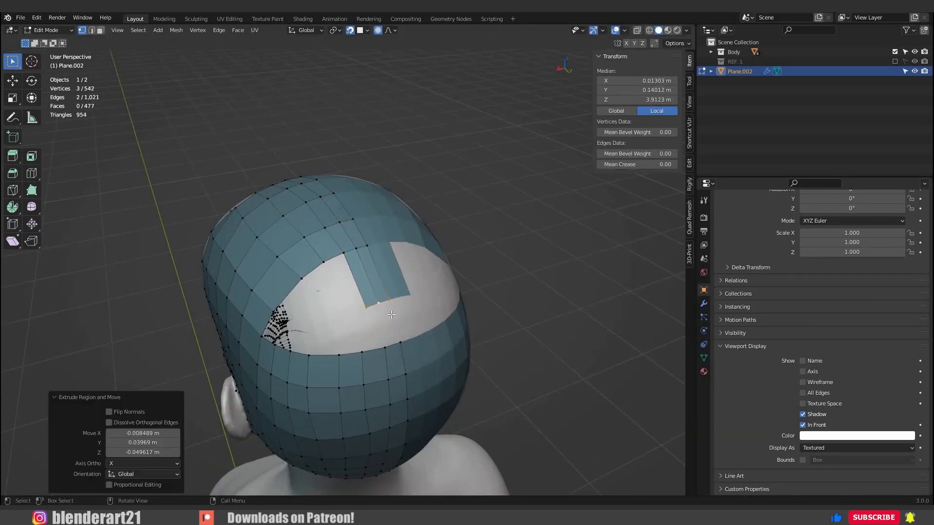
Bridge the end of the centre extrusion to the opening's lower border with two quads.
{"action": "left_click", "coordinate": [388, 301]}
{"action": "left_click_drag", "start_coordinate": [395, 326], "coordinate": [398, 337]}
{"action": "left_click", "coordinate": [400, 342]}
{"action": "left_click", "coordinate": [389, 300], "text": "shift"}
{"action": "left_click", "coordinate": [384, 347], "text": "shift"}
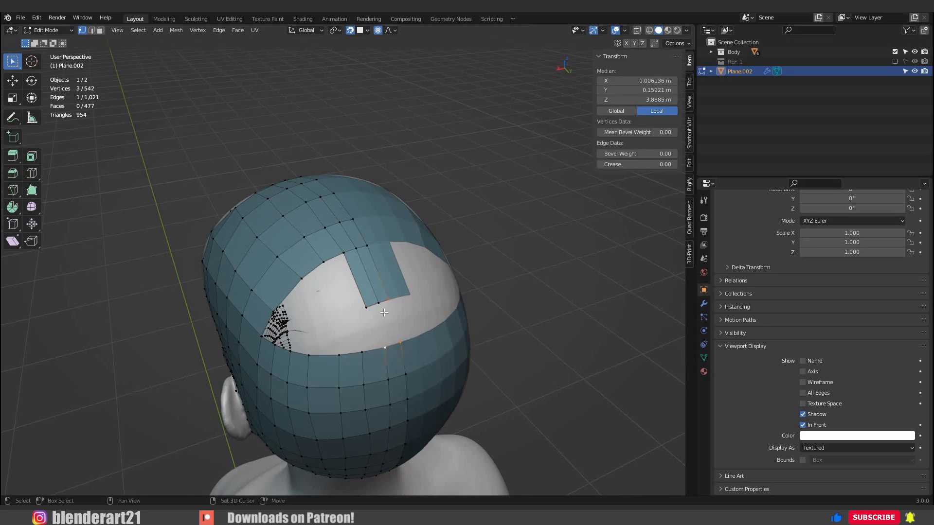
{"action": "key", "text": "f"}
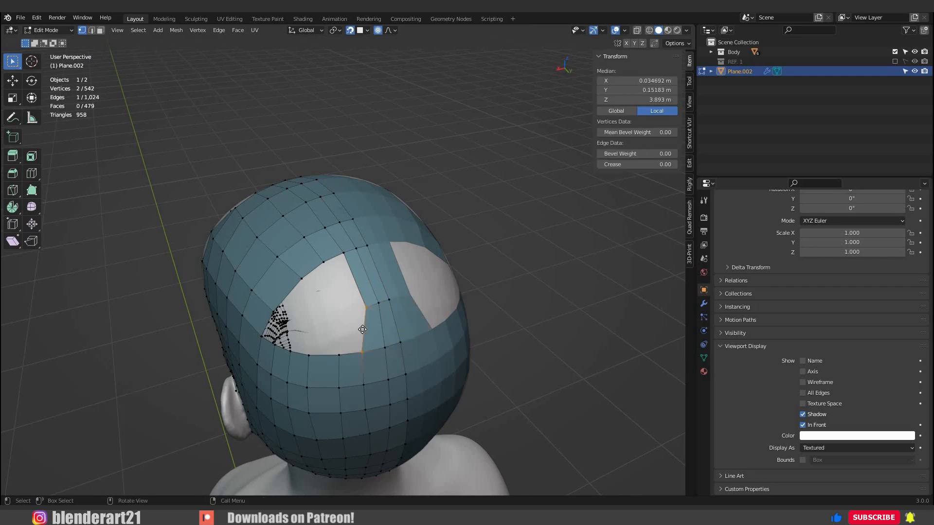
Shift the centre strip's middle vertices and its upper outer vertex outward from the centre line to widen the quads.
{"action": "left_click", "coordinate": [365, 309]}
{"action": "key", "text": "g"}
{"action": "left_click", "coordinate": [356, 310]}
{"action": "left_click", "coordinate": [378, 303]}
{"action": "key", "text": "g"}
{"action": "left_click", "coordinate": [374, 305]}
{"action": "left_click", "coordinate": [343, 253]}
{"action": "key", "text": "g"}
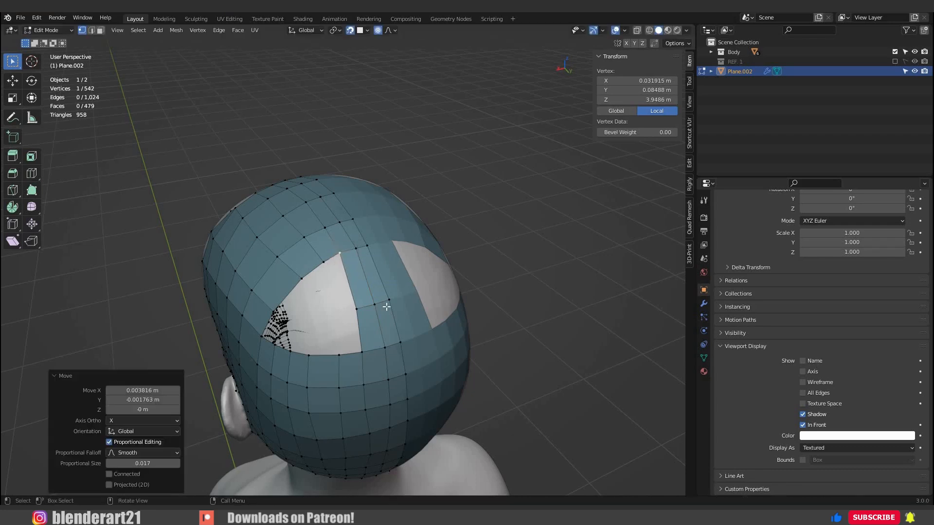
Nudge two vertices in the rows below the centre strip to even out their spacing.
{"action": "middle_click_drag", "start_coordinate": [387, 307], "coordinate": [335, 312]}
{"action": "left_click", "coordinate": [383, 343]}
{"action": "key", "text": "g"}
{"action": "left_click", "coordinate": [385, 348]}
{"action": "left_click", "coordinate": [387, 374]}
{"action": "key", "text": "g"}
{"action": "left_click", "coordinate": [389, 374]}
Fill a row of quads along the lower border of the remaining back side opening.
{"action": "left_click", "coordinate": [342, 312]}
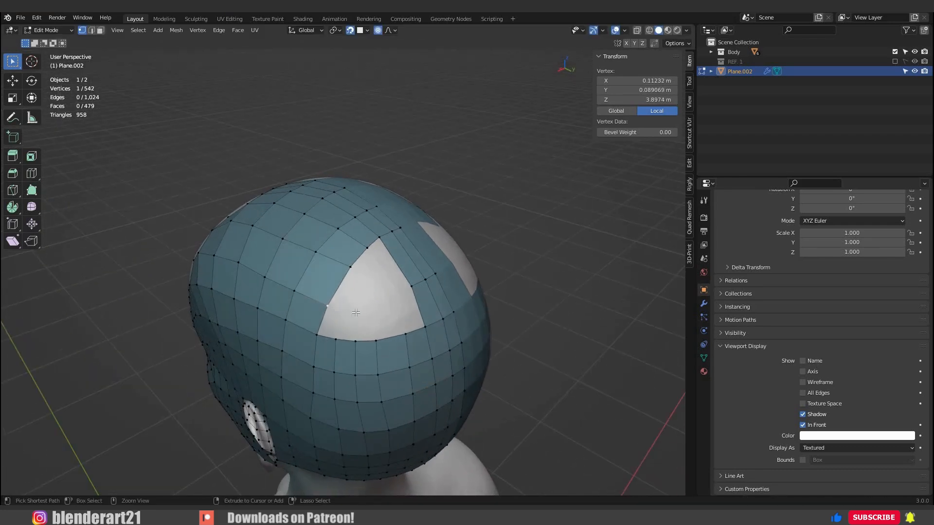
{"action": "key", "text": "f"}
{"action": "left_click", "coordinate": [423, 328]}
{"action": "left_click", "coordinate": [412, 288], "text": "shift"}
{"action": "key", "text": "f"}
{"action": "key", "text": "f"}
{"action": "key", "text": "f"}
{"action": "key", "text": "f"}
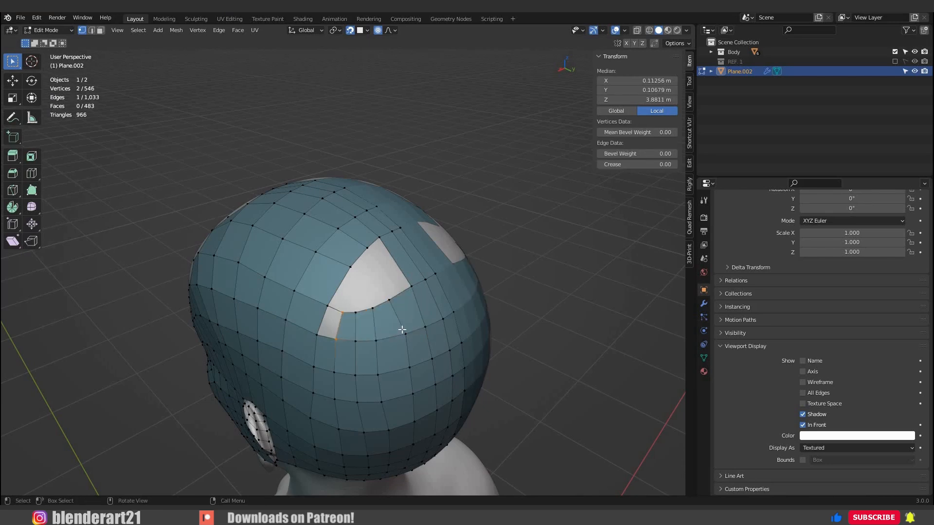
Adjust a vertex below the new quad row and the vertex at the opening's front corner.
{"action": "left_click", "coordinate": [406, 348]}
{"action": "key", "text": "g"}
{"action": "left_click", "coordinate": [389, 360]}
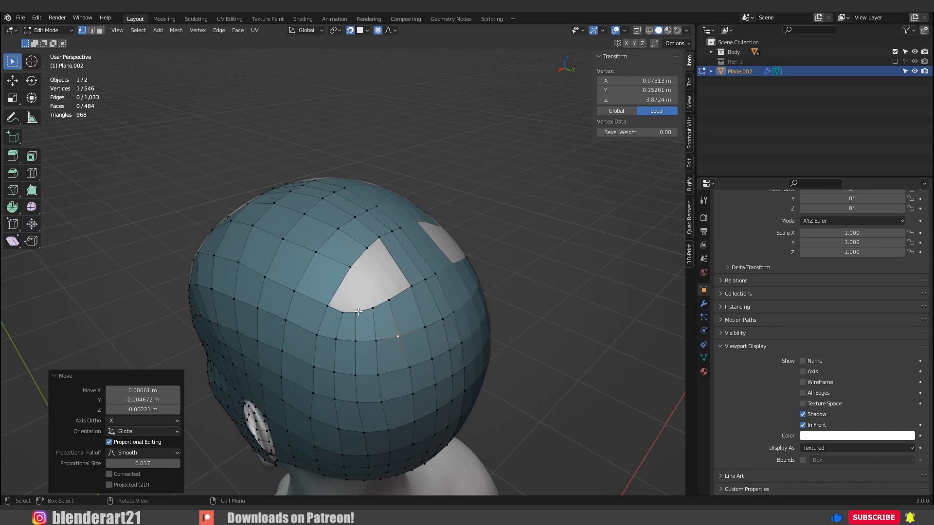
{"action": "middle_click_drag", "start_coordinate": [358, 311], "coordinate": [331, 331]}
{"action": "left_click", "coordinate": [326, 304]}
{"action": "key", "text": "g"}
{"action": "left_click", "coordinate": [330, 304]}
Add one loop cut across the upper segment of the centre strip and shift the new vertices slightly.
{"action": "middle_click_drag", "start_coordinate": [375, 273], "coordinate": [432, 284]}
{"action": "left_click", "coordinate": [415, 272]}
{"action": "right_click", "coordinate": [416, 273]}
{"action": "key", "text": "g"}
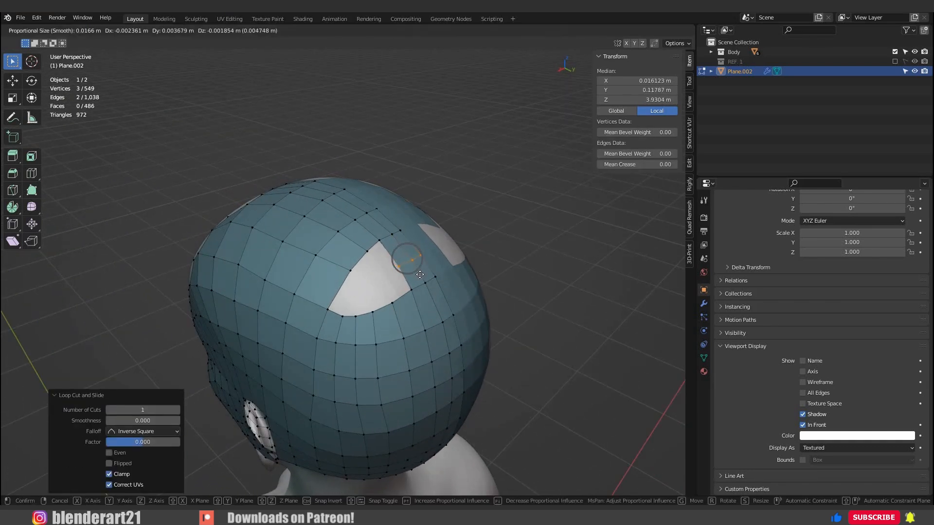
{"action": "left_click", "coordinate": [407, 278]}
Extrude a vertex from the opening's front border into the gap and fill a quad between it and the centre strip.
{"action": "scroll", "coordinate": [356, 282], "scroll_direction": "up", "scroll_amount": 1}
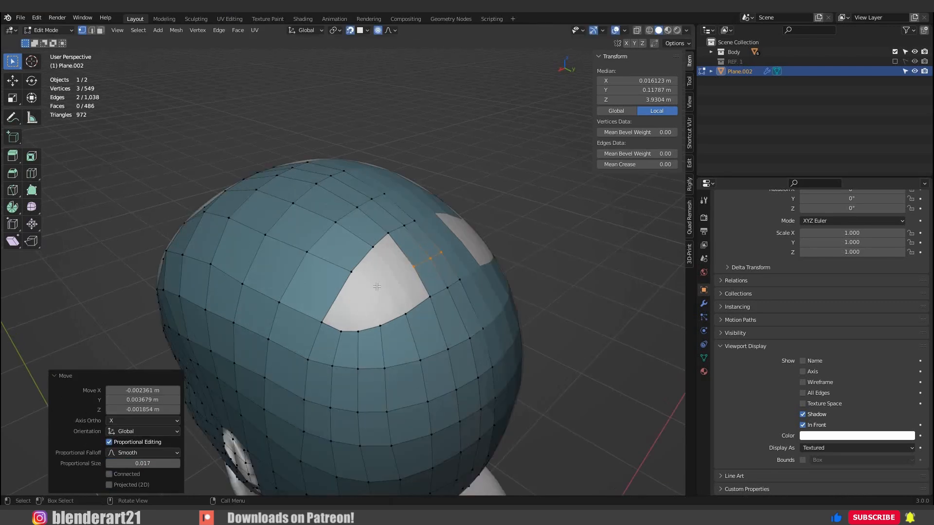
{"action": "left_click", "coordinate": [377, 287]}
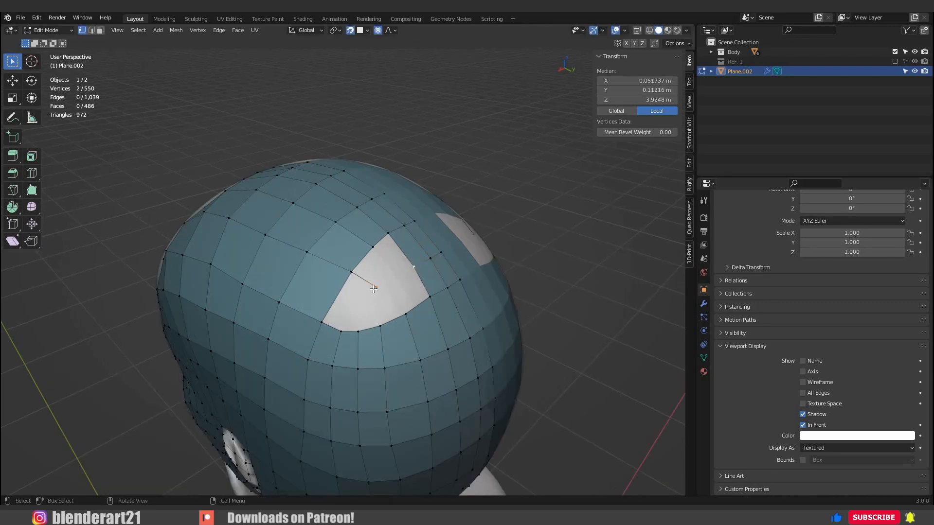
{"action": "key", "text": "f"}
{"action": "left_click", "coordinate": [376, 288]}
{"action": "left_click", "coordinate": [406, 314], "text": "shift"}
{"action": "left_click", "coordinate": [429, 297], "text": "shift"}
{"action": "left_click", "coordinate": [416, 276], "text": "shift"}
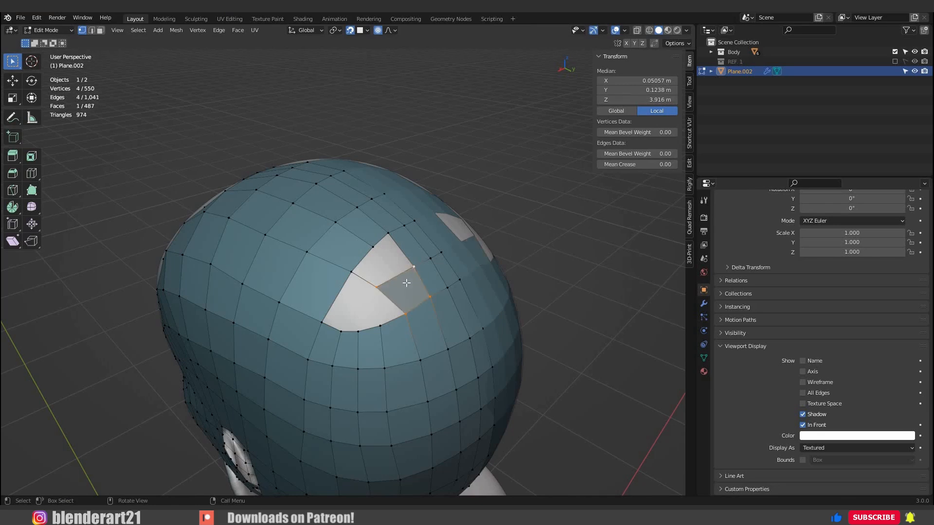
Add a loop cut across the uppermost centre strip faces and another on the edge spanning the opening.
{"action": "left_click", "coordinate": [379, 281]}
{"action": "right_click", "coordinate": [371, 283]}
{"action": "key", "text": "ctrl+r"}
{"action": "left_click", "coordinate": [364, 282]}
{"action": "left_click", "coordinate": [364, 281]}
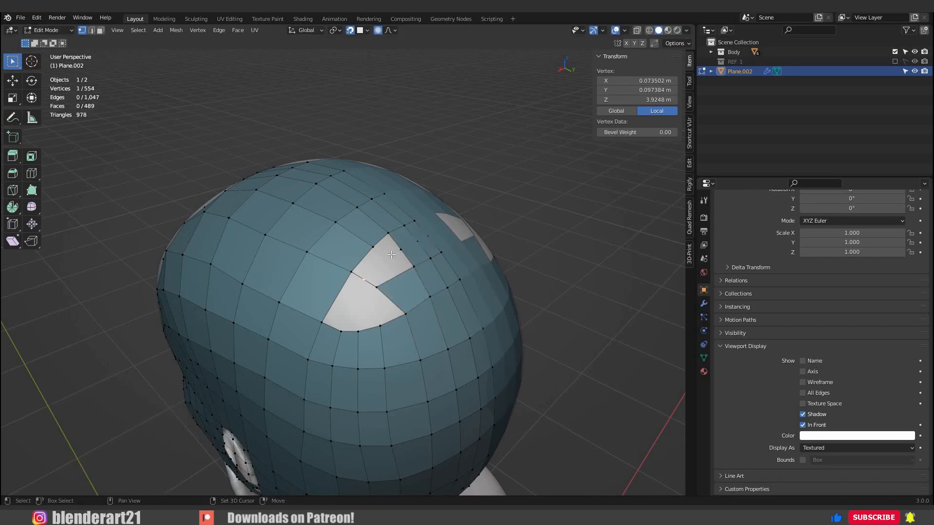
Connect the spanning edge's midpoint to the opening's upper corner, split that edge with one cut and move the new vertex.
{"action": "key", "text": "f"}
{"action": "key", "text": "ctrl+r"}
{"action": "left_click", "coordinate": [388, 263]}
{"action": "key", "text": "g"}
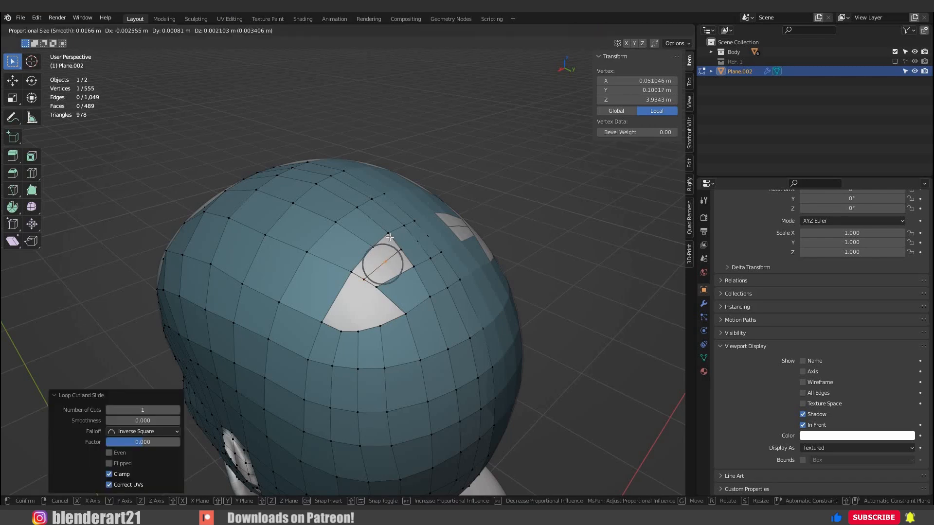
{"action": "left_click", "coordinate": [386, 262]}
Fill the upper part of the opening with faces around the new middle vertex, undoing the unwanted attempts.
{"action": "left_click", "coordinate": [373, 248]}
{"action": "left_click", "coordinate": [388, 263], "text": "ctrl"}
{"action": "key", "text": "ctrl+z"}
{"action": "left_click", "coordinate": [382, 263], "text": "shift"}
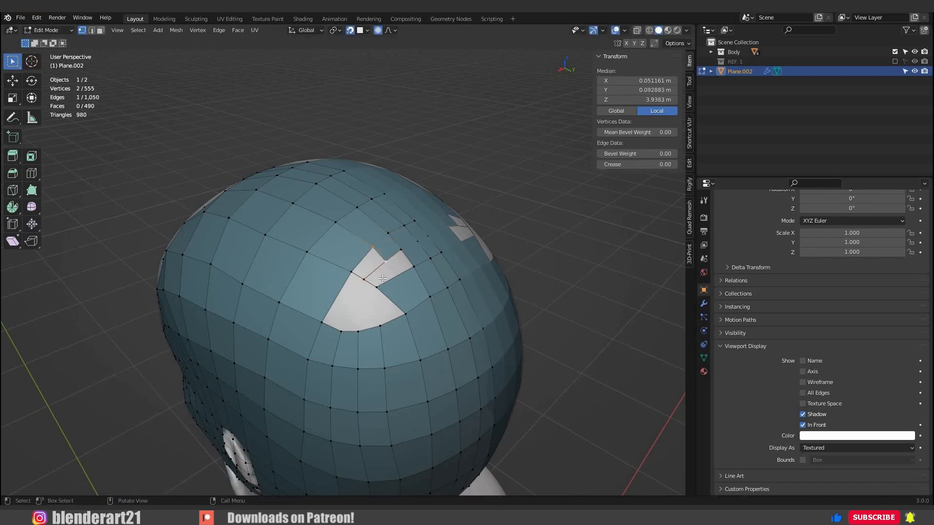
{"action": "middle_click_drag", "start_coordinate": [388, 276], "coordinate": [393, 279]}
{"action": "key", "text": "ctrl+z"}
{"action": "key", "text": "ctrl+z"}
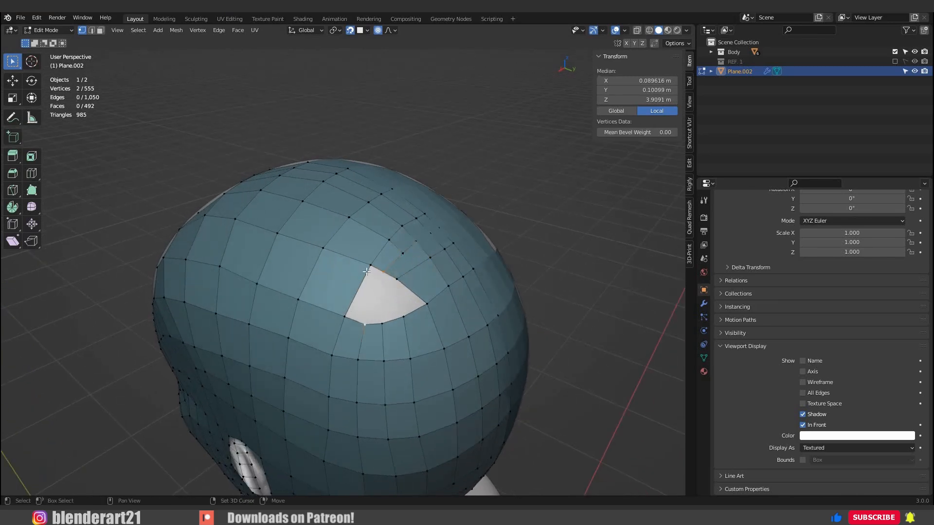
Close the rest of the back side opening with faces and shift the vertex at its upper edge down and back.
{"action": "left_click", "coordinate": [385, 274]}
{"action": "left_click", "coordinate": [371, 325], "text": "shift"}
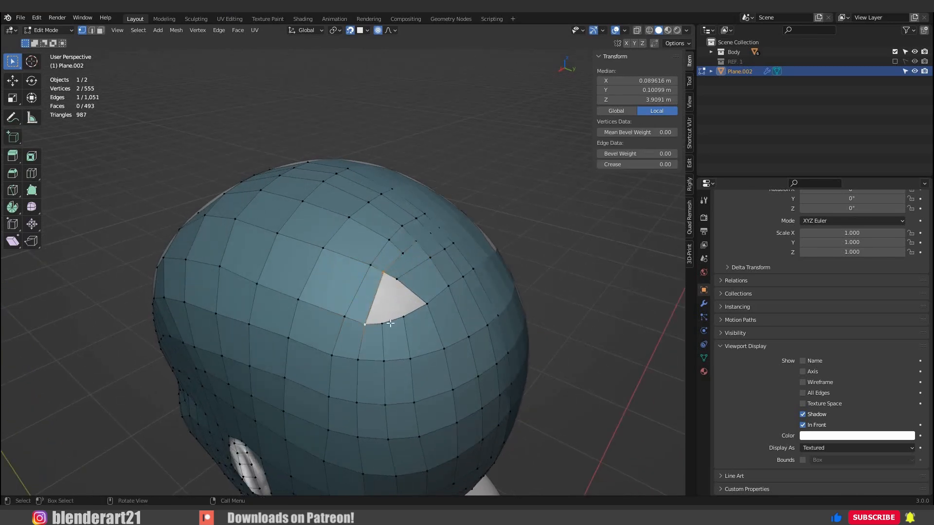
{"action": "left_click", "coordinate": [398, 283]}
{"action": "key", "text": "g"}
{"action": "left_click", "coordinate": [408, 321]}
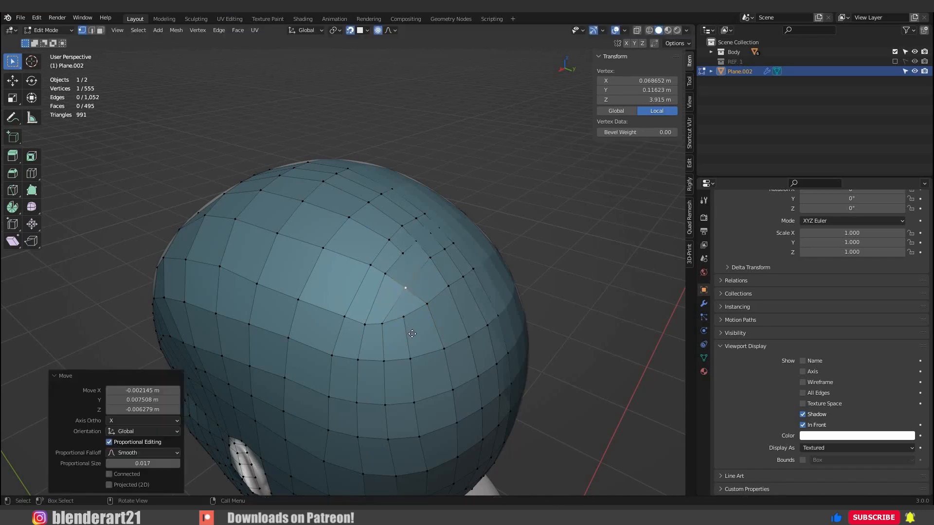
Reposition three vertices around the pole at the back of the crown to even out the surrounding quads.
{"action": "left_click", "coordinate": [402, 319]}
{"action": "key", "text": "g"}
{"action": "left_click", "coordinate": [381, 342]}
{"action": "left_click", "coordinate": [383, 329]}
{"action": "key", "text": "g"}
{"action": "left_click", "coordinate": [424, 310]}
{"action": "left_click", "coordinate": [430, 313]}
{"action": "key", "text": "g"}
{"action": "left_click", "coordinate": [434, 311]}
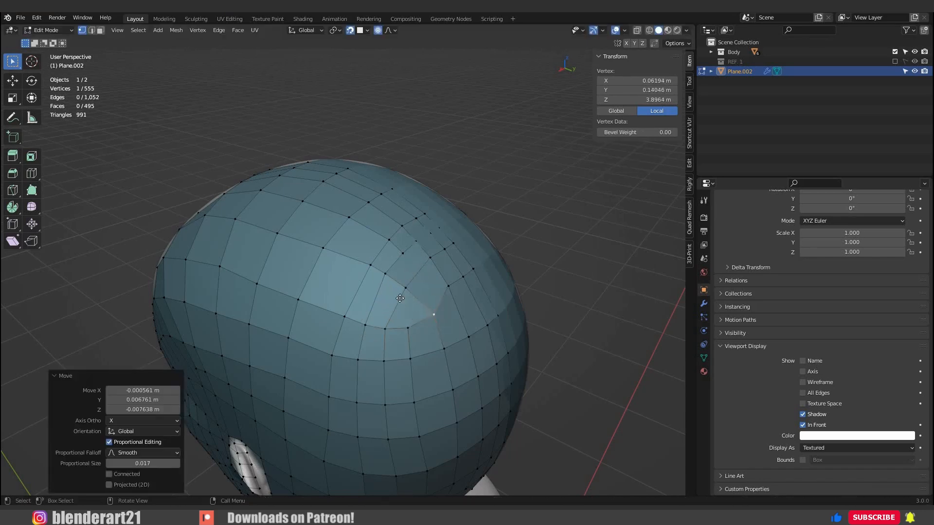
{"action": "middle_click_drag", "start_coordinate": [440, 294], "coordinate": [397, 298]}
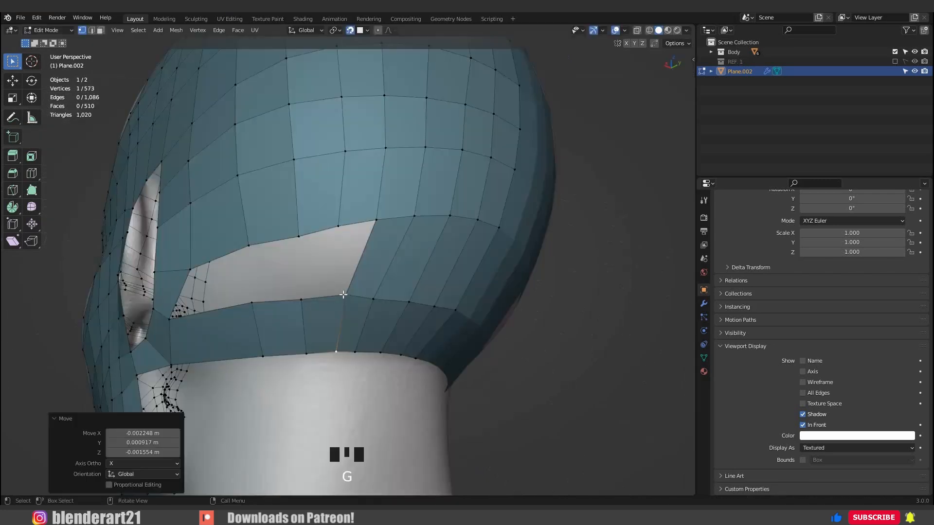
Shift individual vertices along the strip below the side opening to even out its quads.
{"action": "left_click", "coordinate": [339, 291]}
{"action": "key", "text": "g"}
{"action": "left_click", "coordinate": [315, 292]}
{"action": "mouse_move", "coordinate": [374, 294]}
{"action": "middle_mouse_down"}
{"action": "mouse_move", "coordinate": [329, 298]}
{"action": "mouse_move", "coordinate": [363, 300]}
{"action": "middle_mouse_up"}
{"action": "scroll", "coordinate": [335, 298], "scroll_direction": "up", "scroll_amount": 1}
{"action": "left_click", "coordinate": [329, 298]}
{"action": "key", "text": "g"}
{"action": "left_click", "coordinate": [336, 298]}
{"action": "key", "text": "g"}
{"action": "left_click", "coordinate": [320, 300]}
{"action": "key", "text": "g"}
{"action": "left_click", "coordinate": [328, 297]}
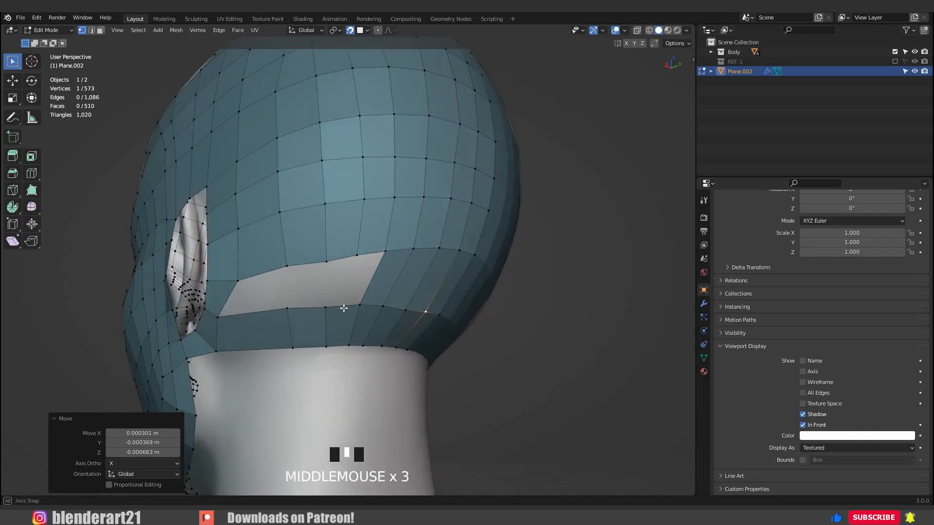
Add a single centred loop cut across the strip below the opening.
{"action": "left_click", "coordinate": [353, 313]}
{"action": "right_click", "coordinate": [353, 312]}
{"action": "scroll", "coordinate": [352, 312], "scroll_direction": "up", "scroll_amount": 3}
{"action": "scroll", "coordinate": [333, 410], "scroll_direction": "down", "scroll_amount": 1}
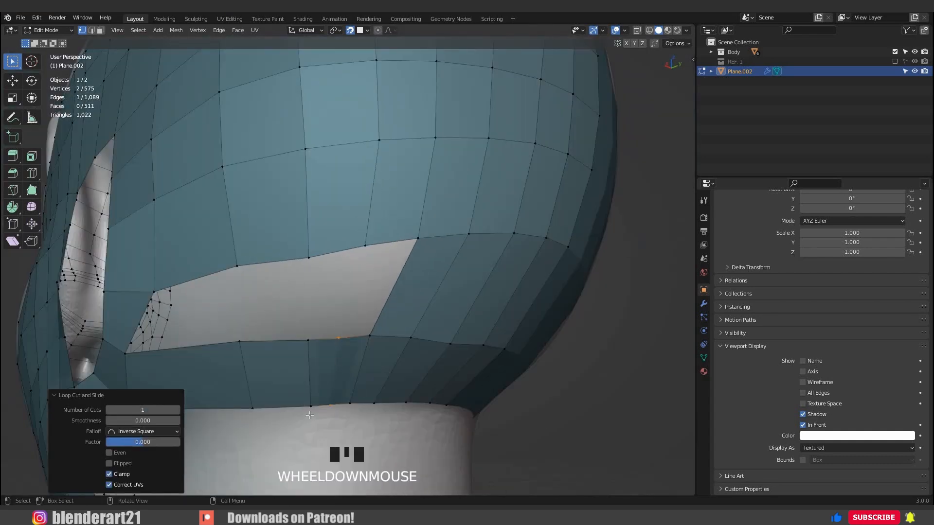
Move the vertices of the strip's edge columns nearest the ear forward towards the ear.
{"action": "left_click", "coordinate": [309, 413]}
{"action": "key", "text": "g"}
{"action": "left_click", "coordinate": [214, 405]}
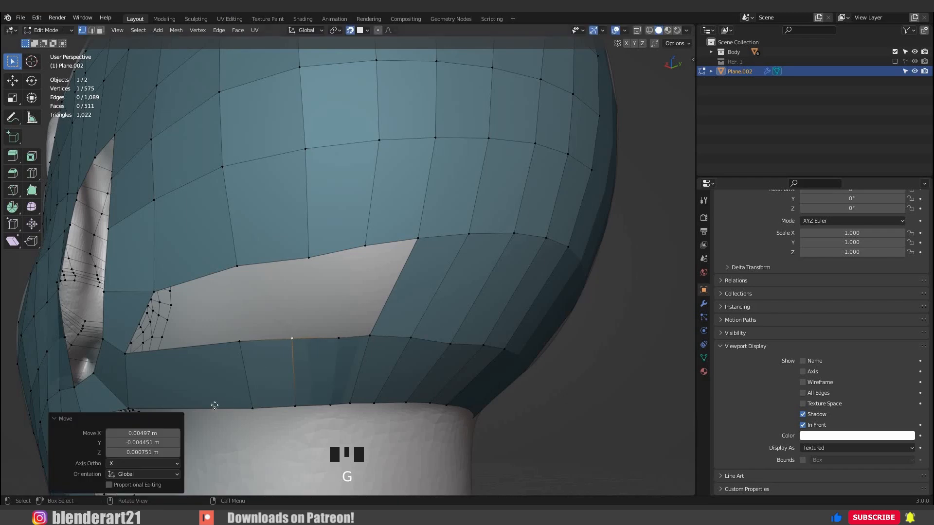
{"action": "left_click", "coordinate": [253, 407]}
{"action": "key", "text": "g"}
{"action": "left_click", "coordinate": [213, 408]}
{"action": "left_click", "coordinate": [239, 342]}
{"action": "key", "text": "g"}
{"action": "left_click", "coordinate": [218, 339]}
Move the upper and lower vertices of the strip's middle column forward, keeping its neighbouring quads evenly wide.
{"action": "left_click", "coordinate": [292, 339]}
{"action": "key", "text": "g"}
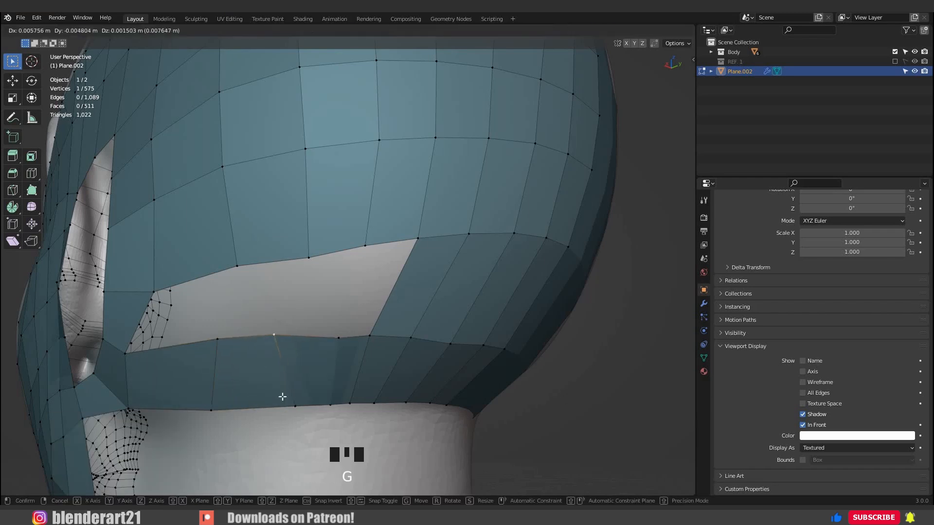
{"action": "left_click", "coordinate": [274, 335]}
{"action": "left_click", "coordinate": [294, 404]}
{"action": "key", "text": "g"}
{"action": "left_click", "coordinate": [276, 403]}
{"action": "left_click", "coordinate": [275, 336]}
{"action": "key", "text": "g"}
{"action": "left_click", "coordinate": [285, 338]}
Move the newly cut column's upper and lower vertices forward to even out the strip's spacing.
{"action": "left_click", "coordinate": [338, 338]}
{"action": "left_click", "coordinate": [332, 403]}
{"action": "key", "text": "g"}
{"action": "left_click", "coordinate": [309, 400]}
{"action": "left_click", "coordinate": [335, 336]}
{"action": "key", "text": "g"}
{"action": "left_click", "coordinate": [330, 332]}
{"action": "left_click", "coordinate": [310, 403]}
{"action": "key", "text": "g"}
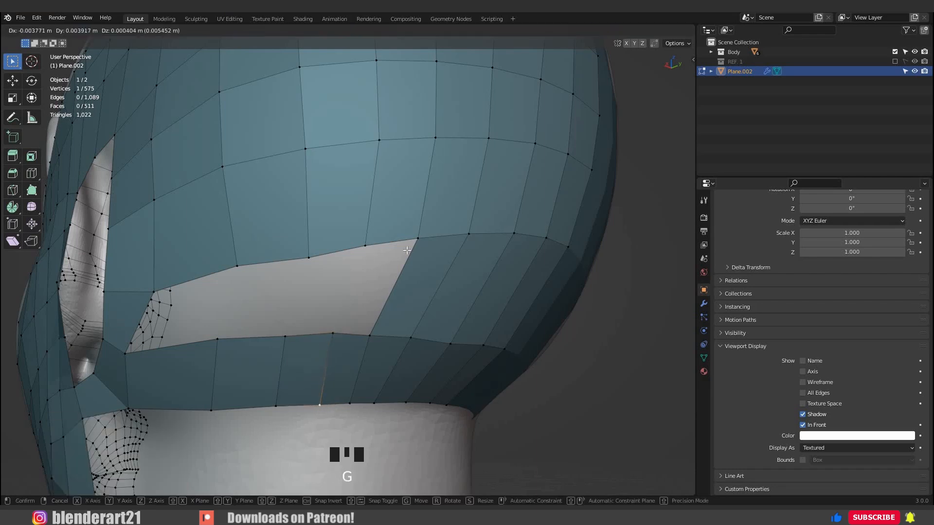
{"action": "left_click", "coordinate": [406, 251]}
Fill the remaining opening behind the ear with a row of quads, working from its rear edge forward.
{"action": "left_click", "coordinate": [373, 333]}
{"action": "left_click", "coordinate": [414, 243], "text": "shift"}
{"action": "key", "text": "f"}
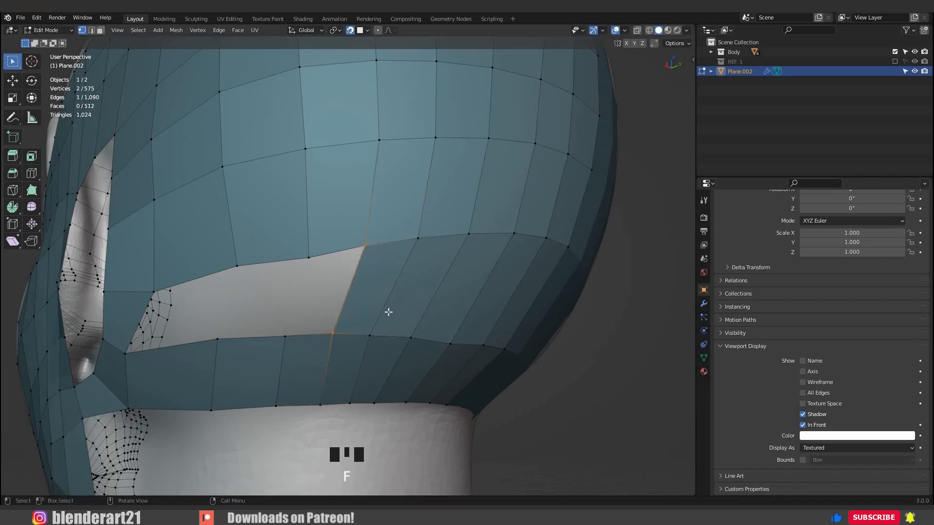
{"action": "key", "text": "f"}
{"action": "key", "text": "f"}
{"action": "key", "text": "f"}
Adjust vertices along the upper edge of the newly filled row to even out its quads.
{"action": "scroll", "coordinate": [419, 298], "scroll_direction": "down", "scroll_amount": 4}
{"action": "middle_click_drag", "start_coordinate": [418, 299], "coordinate": [421, 329]}
{"action": "middle_click_drag", "start_coordinate": [361, 282], "coordinate": [331, 281]}
{"action": "scroll", "coordinate": [349, 298], "scroll_direction": "up", "scroll_amount": 1}
{"action": "left_click", "coordinate": [349, 299]}
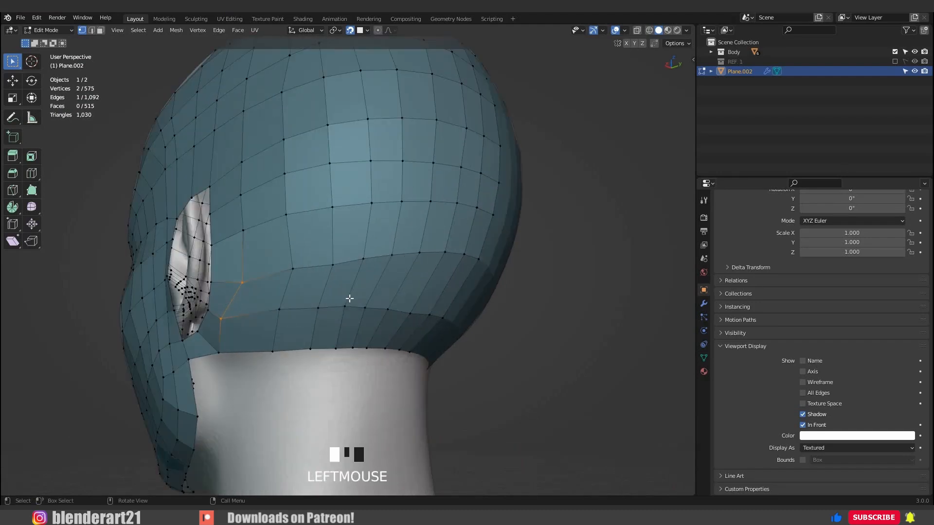
{"action": "key", "text": "g"}
{"action": "left_click", "coordinate": [344, 290]}
{"action": "left_click", "coordinate": [289, 285]}
{"action": "key", "text": "g"}
{"action": "left_click", "coordinate": [281, 299]}
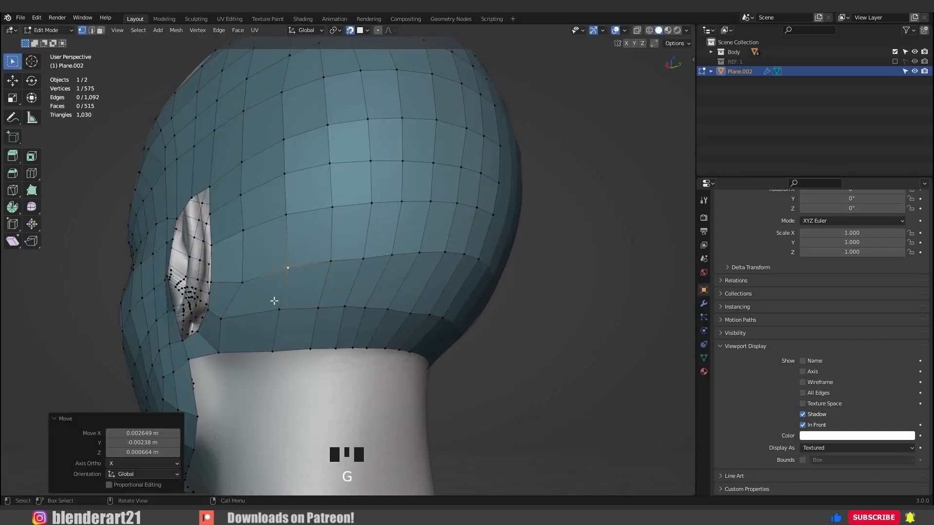
Move the row's front vertex just behind the ear slightly up and forward.
{"action": "middle_click_drag", "start_coordinate": [272, 300], "coordinate": [275, 278]}
{"action": "left_click", "coordinate": [273, 279]}
{"action": "key", "text": "g"}
{"action": "left_click", "coordinate": [306, 290]}
{"action": "middle_click_drag", "start_coordinate": [314, 307], "coordinate": [359, 306]}
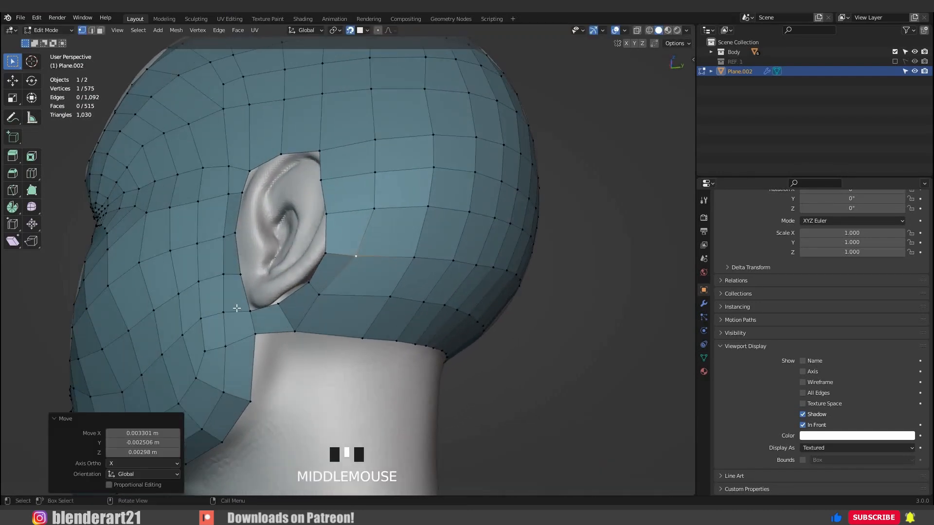
Fill faces behind the jaw below the ear and extrude an edge from them around the neck towards its back centre.
{"action": "middle_click_drag", "start_coordinate": [442, 305], "coordinate": [459, 316]}
{"action": "mouse_move", "coordinate": [285, 360]}
{"action": "middle_mouse_down"}
{"action": "mouse_move", "coordinate": [261, 354]}
{"action": "mouse_move", "coordinate": [278, 350]}
{"action": "middle_mouse_up"}
{"action": "middle_click_drag", "start_coordinate": [292, 293], "coordinate": [297, 316]}
{"action": "scroll", "coordinate": [297, 316], "scroll_direction": "down", "scroll_amount": 2}
{"action": "middle_click_drag", "start_coordinate": [298, 316], "coordinate": [280, 287], "text": "shift"}
{"action": "scroll", "coordinate": [272, 301], "scroll_direction": "up", "scroll_amount": 2}
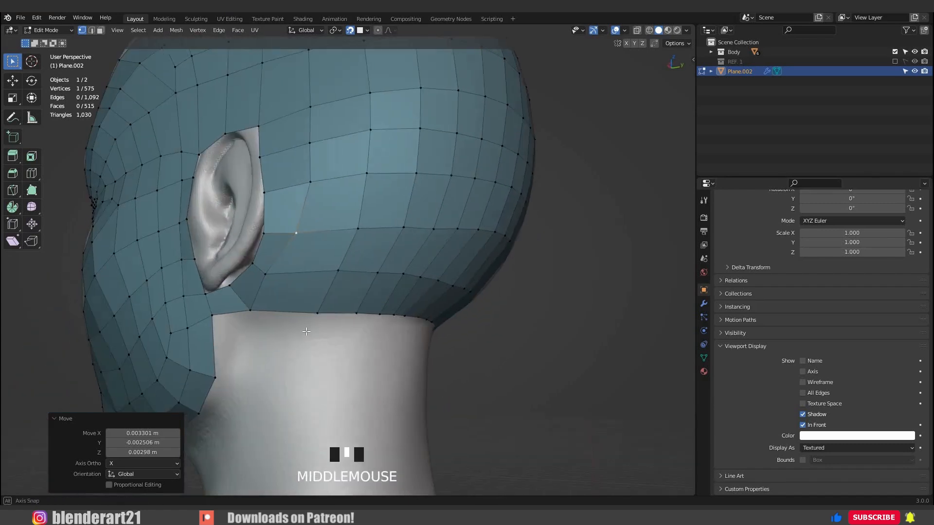
{"action": "middle_click_drag", "start_coordinate": [243, 316], "coordinate": [305, 326]}
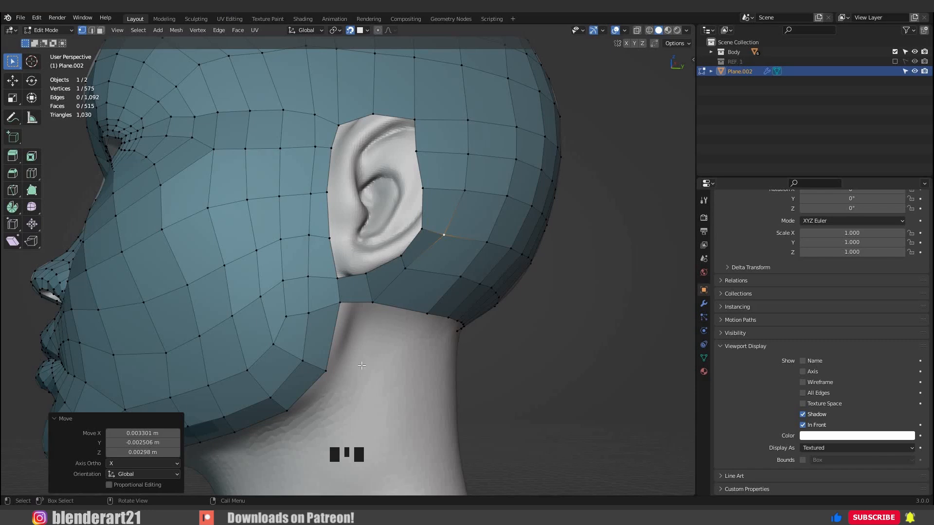
{"action": "left_click", "coordinate": [371, 305]}
{"action": "mouse_move", "coordinate": [347, 384]}
{"action": "middle_mouse_down"}
{"action": "mouse_move", "coordinate": [311, 419]}
{"action": "mouse_move", "coordinate": [321, 314]}
{"action": "mouse_move", "coordinate": [311, 379]}
{"action": "mouse_move", "coordinate": [348, 374]}
{"action": "middle_mouse_up"}
{"action": "right_click", "coordinate": [306, 423], "text": "ctrl"}
{"action": "key", "text": "f"}
{"action": "key", "text": "e"}
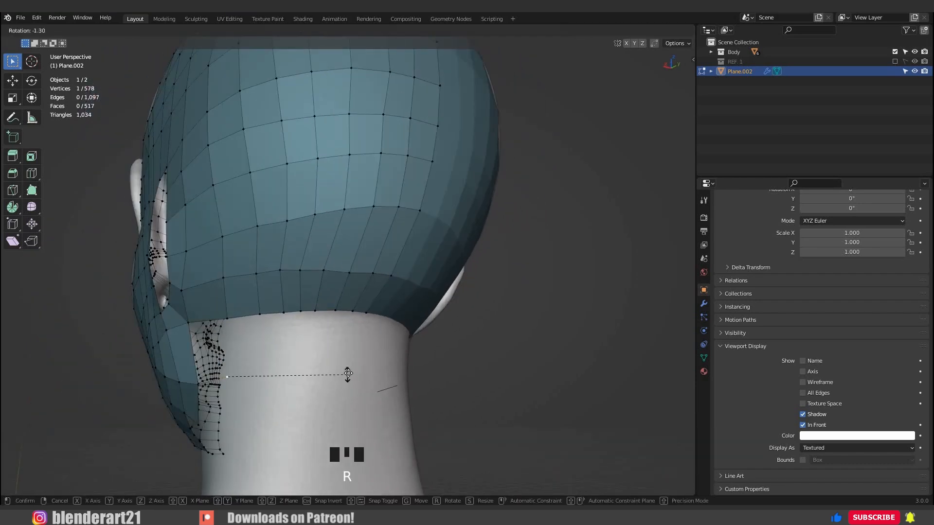
{"action": "left_click", "coordinate": [430, 382]}
Subdivide the long neck edge with six cuts and move its vertices to follow the neck.
{"action": "middle_click_drag", "start_coordinate": [340, 299], "coordinate": [322, 367]}
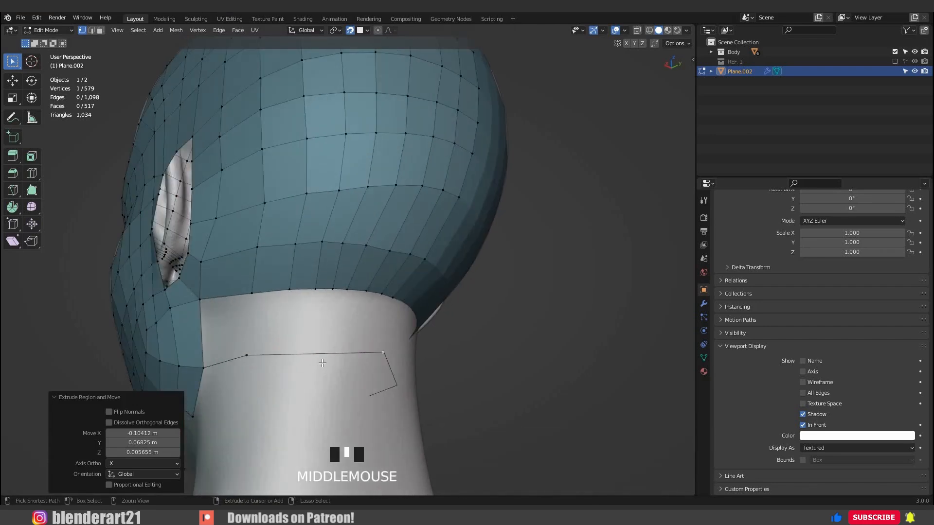
{"action": "key", "text": "ctrl+r"}
{"action": "double_click", "coordinate": [327, 374]}
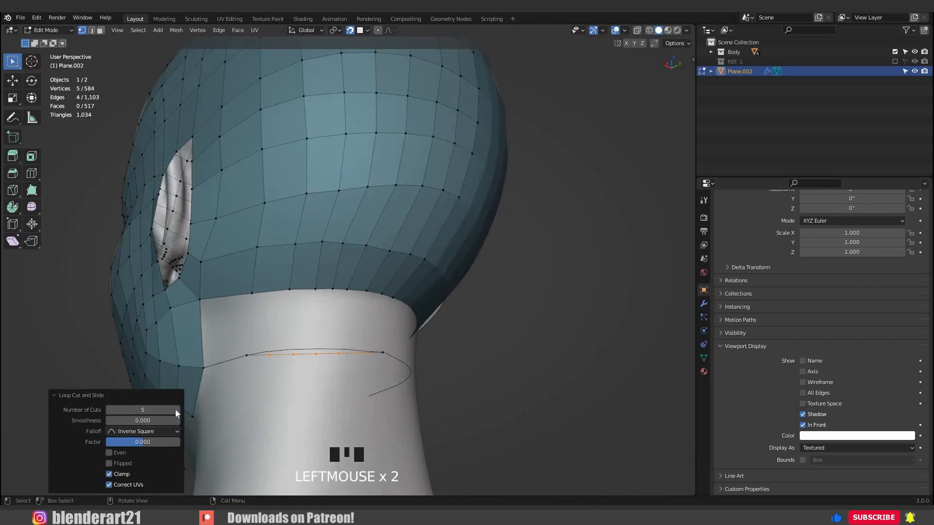
{"action": "key", "text": "g"}
{"action": "left_click", "coordinate": [283, 366]}
{"action": "mouse_move", "coordinate": [287, 363]}
{"action": "middle_mouse_down"}
{"action": "mouse_move", "coordinate": [231, 358]}
{"action": "mouse_move", "coordinate": [282, 355]}
{"action": "middle_mouse_up"}
Fill the band between the skull's lower edge and the new neck edge with a row of quads.
{"action": "left_click", "coordinate": [377, 304]}
{"action": "left_click", "coordinate": [368, 358], "text": "shift"}
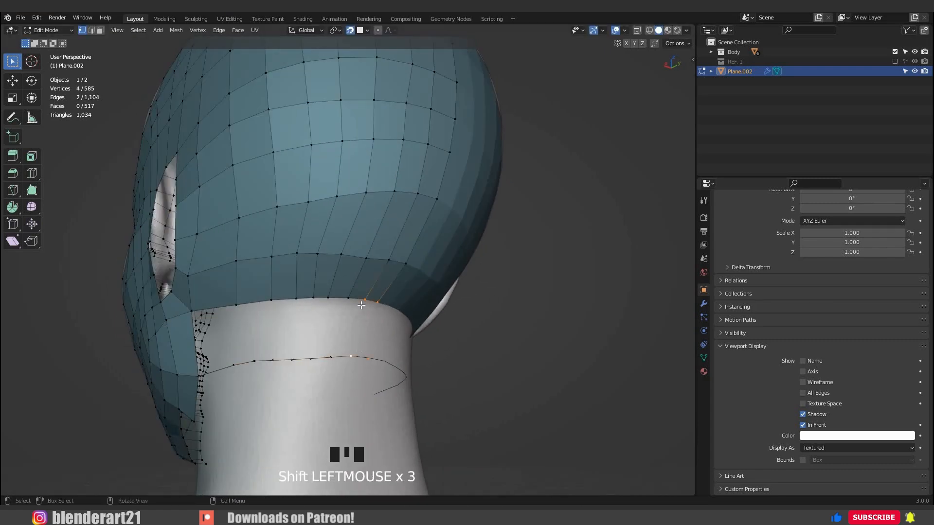
{"action": "key", "text": "f"}
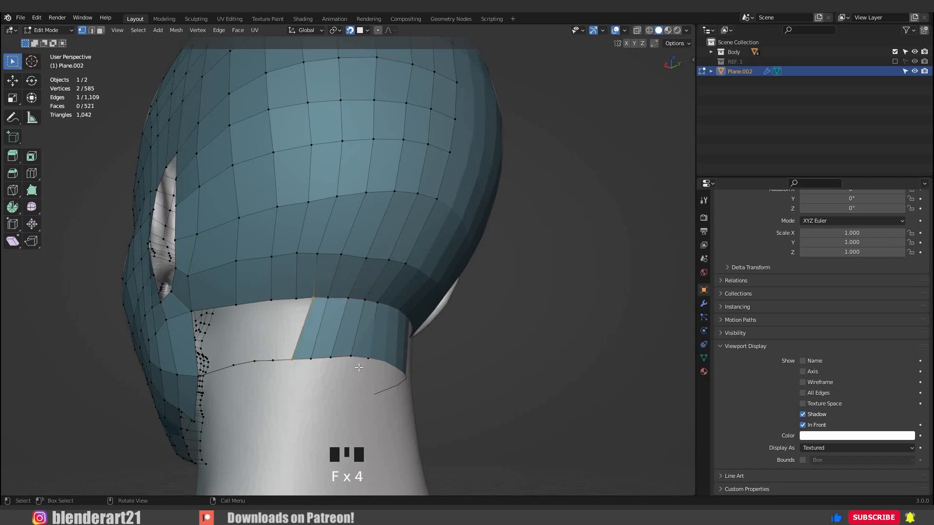
Turn on proportional editing and even out the vertices near the centre of the lower back skull row.
{"action": "middle_click_drag", "start_coordinate": [354, 365], "coordinate": [378, 37]}
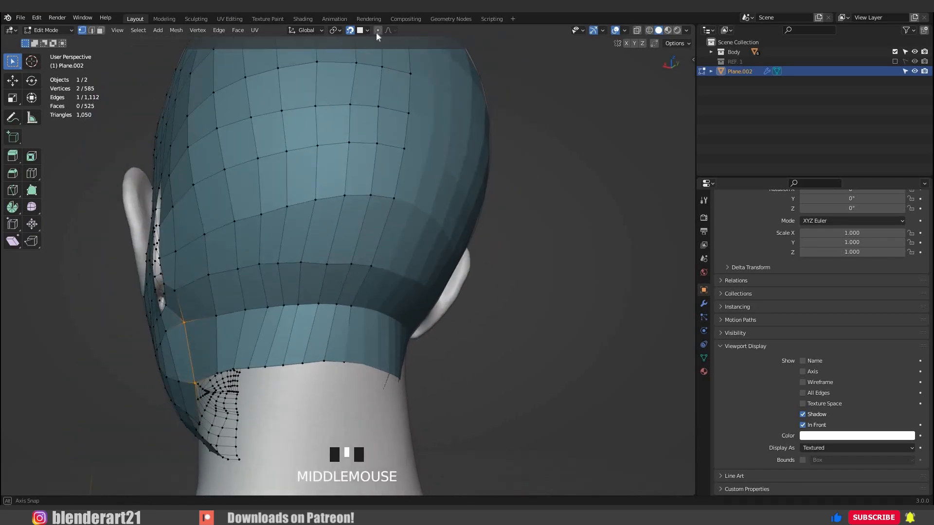
{"action": "key", "text": "o"}
{"action": "middle_click_drag", "start_coordinate": [304, 286], "coordinate": [301, 291]}
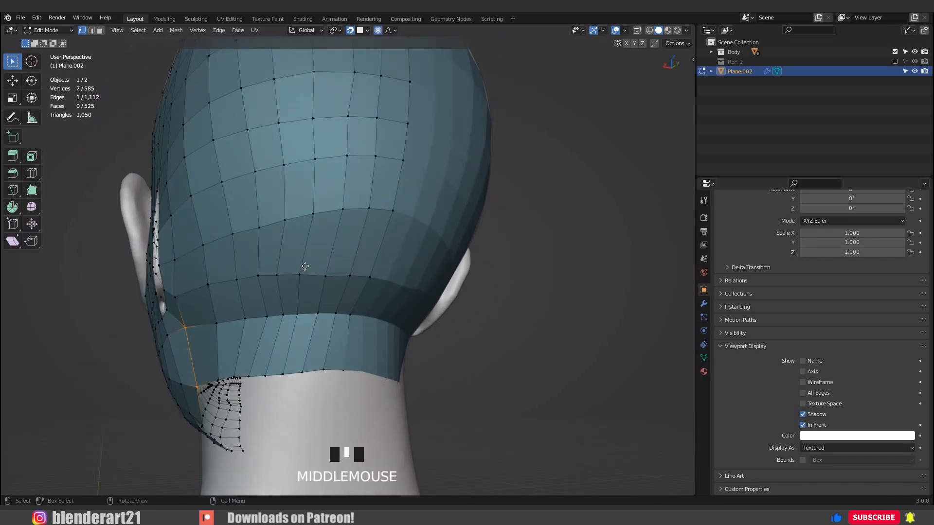
{"action": "left_click", "coordinate": [322, 291]}
{"action": "middle_click_drag", "start_coordinate": [327, 277], "coordinate": [433, 271]}
{"action": "left_click", "coordinate": [352, 280]}
{"action": "key", "text": "g"}
{"action": "left_click", "coordinate": [325, 248]}
{"action": "left_click", "coordinate": [321, 265]}
{"action": "key", "text": "g"}
{"action": "left_click", "coordinate": [322, 274]}
{"action": "key", "text": "g"}
{"action": "left_click", "coordinate": [348, 277]}
{"action": "key", "text": "g"}
{"action": "left_click", "coordinate": [338, 239]}
Even out the vertices of the next row up on the back of the skull with proportional moves.
{"action": "middle_click_drag", "start_coordinate": [337, 248], "coordinate": [256, 277]}
{"action": "left_click", "coordinate": [365, 211]}
{"action": "key", "text": "g"}
{"action": "left_click", "coordinate": [338, 243]}
{"action": "left_click", "coordinate": [335, 215]}
{"action": "key", "text": "g"}
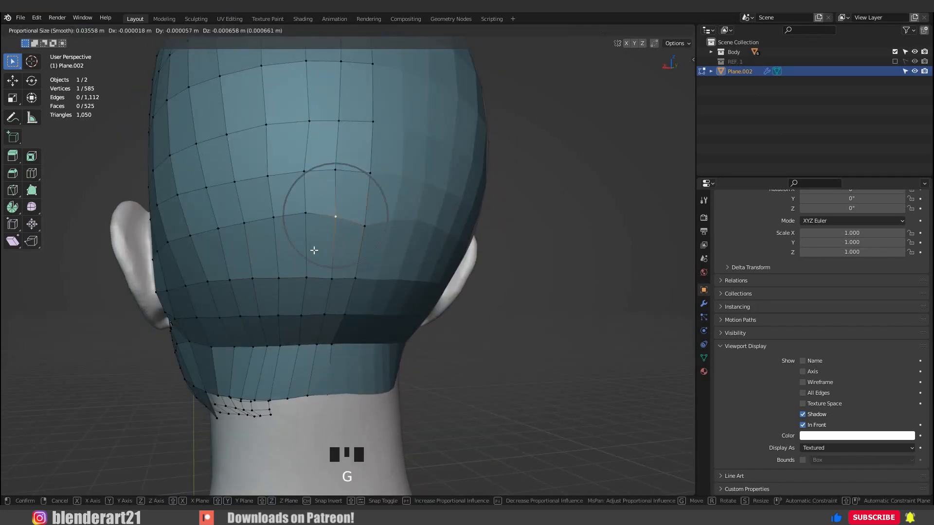
{"action": "left_click", "coordinate": [313, 257]}
{"action": "left_click", "coordinate": [306, 218]}
{"action": "key", "text": "g"}
{"action": "left_click", "coordinate": [268, 252]}
{"action": "left_click", "coordinate": [274, 221]}
{"action": "left_click", "coordinate": [298, 261]}
{"action": "middle_click_drag", "start_coordinate": [298, 261], "coordinate": [287, 256]}
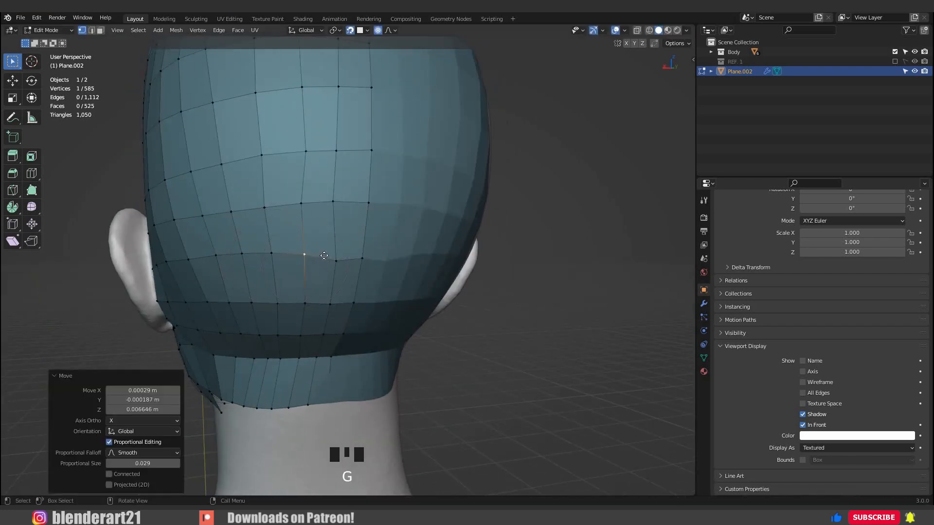
{"action": "left_click", "coordinate": [340, 248]}
Reposition two vertices of one column higher on the back of the skull to straighten its edge line.
{"action": "middle_click_drag", "start_coordinate": [340, 248], "coordinate": [302, 232]}
{"action": "middle_click_drag", "start_coordinate": [301, 189], "coordinate": [294, 194]}
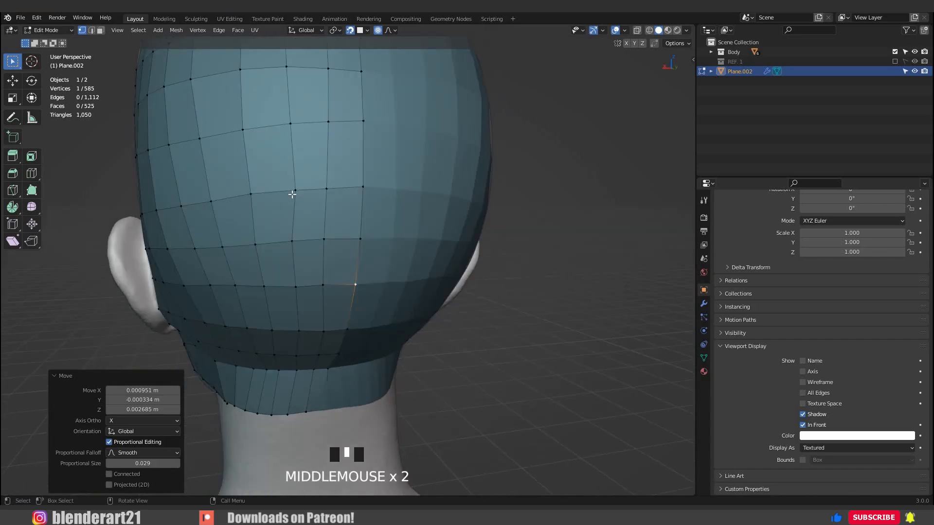
{"action": "left_click", "coordinate": [294, 187]}
{"action": "key", "text": "g"}
{"action": "left_click", "coordinate": [289, 157]}
{"action": "left_click", "coordinate": [288, 124]}
{"action": "key", "text": "g"}
{"action": "left_click", "coordinate": [292, 130]}
Shift the vertices of the column above and behind the ear to smooth its vertical edge flow.
{"action": "middle_click_drag", "start_coordinate": [352, 177], "coordinate": [358, 251]}
{"action": "left_click", "coordinate": [370, 227]}
{"action": "key", "text": "g"}
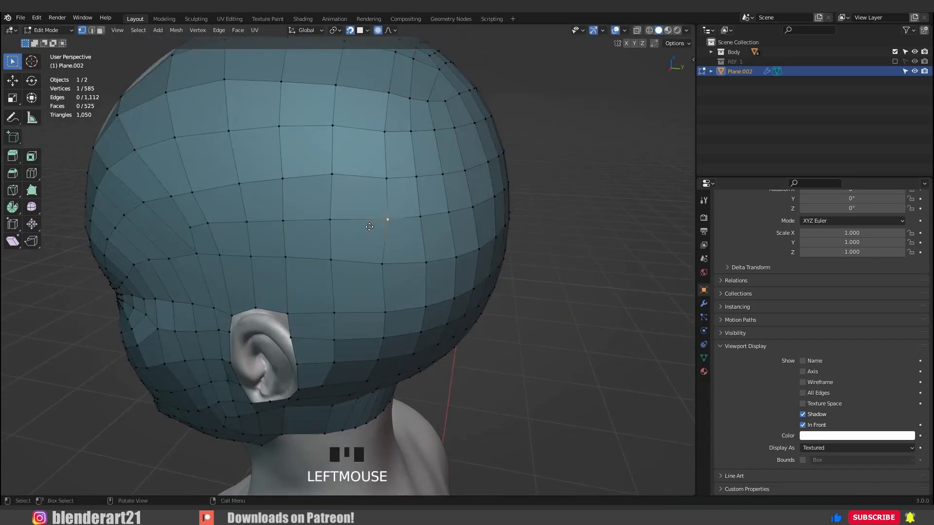
{"action": "left_click", "coordinate": [370, 122]}
{"action": "left_click", "coordinate": [387, 99]}
{"action": "key", "text": "g"}
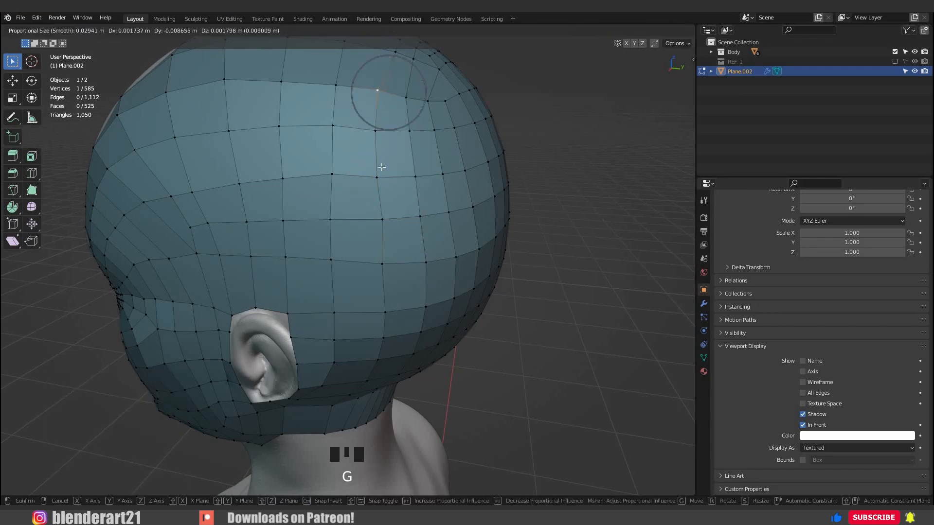
{"action": "left_click", "coordinate": [381, 167]}
Even out the vertices around the rear side of the crown with proportional moves and save the file.
{"action": "middle_click_drag", "start_coordinate": [382, 165], "coordinate": [375, 196]}
{"action": "left_click", "coordinate": [402, 178]}
{"action": "key", "text": "g"}
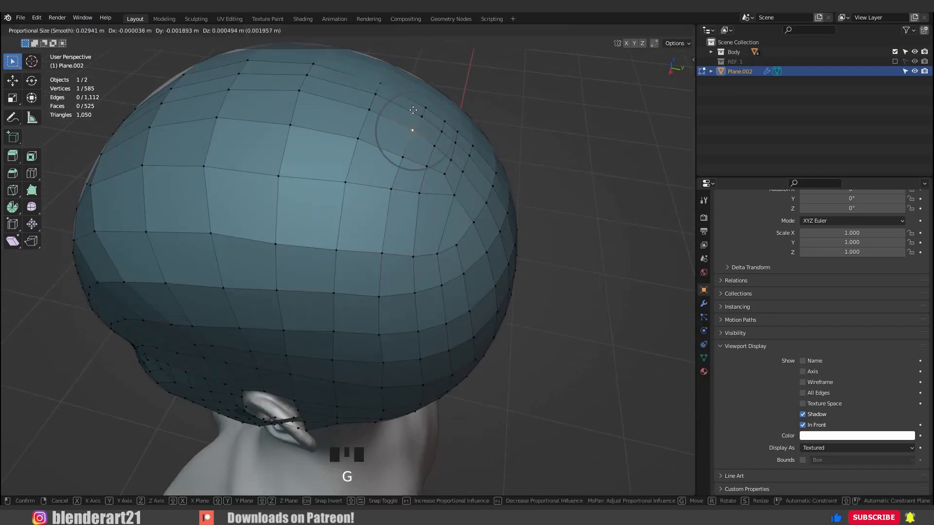
{"action": "left_click", "coordinate": [406, 224]}
{"action": "mouse_move", "coordinate": [406, 224]}
{"action": "middle_mouse_down"}
{"action": "mouse_move", "coordinate": [416, 235]}
{"action": "mouse_move", "coordinate": [396, 209]}
{"action": "mouse_move", "coordinate": [407, 217]}
{"action": "middle_mouse_up"}
{"action": "left_click", "coordinate": [401, 225]}
{"action": "key", "text": "g"}
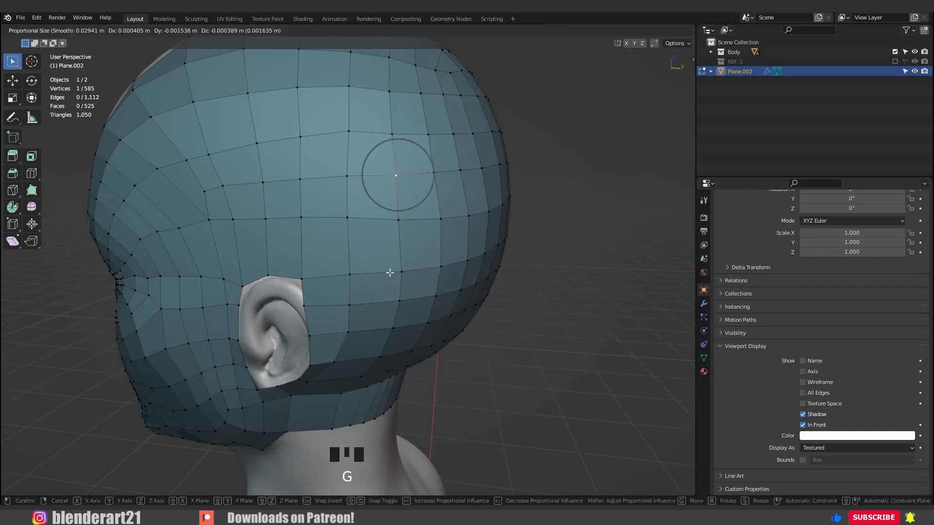
{"action": "left_click", "coordinate": [409, 274]}
{"action": "middle_click_drag", "start_coordinate": [409, 273], "coordinate": [382, 325]}
{"action": "key", "text": "ctrl+s"}
Extrude the mesh's lower jaw edge, from near the chin to near the jaw corner, down towards the neck.
{"action": "scroll", "coordinate": [460, 221], "scroll_direction": "up", "scroll_amount": 2}
{"action": "middle_click_drag", "start_coordinate": [460, 221], "coordinate": [187, 162]}
{"action": "scroll", "coordinate": [454, 254], "scroll_direction": "down", "scroll_amount": 2}
{"action": "scroll", "coordinate": [365, 271], "scroll_direction": "up", "scroll_amount": 2}
{"action": "scroll", "coordinate": [221, 161], "scroll_direction": "down", "scroll_amount": 1}
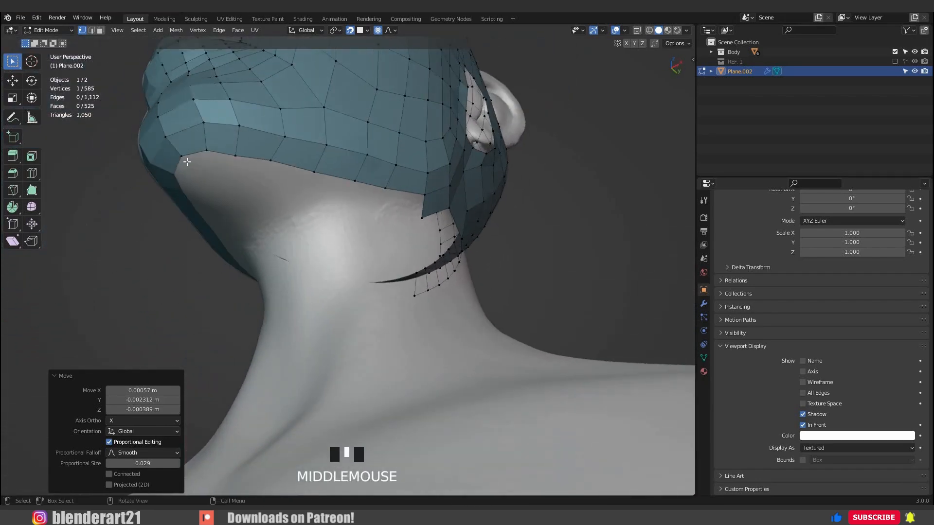
{"action": "left_click", "coordinate": [208, 153]}
{"action": "left_click", "coordinate": [383, 198], "text": "ctrl"}
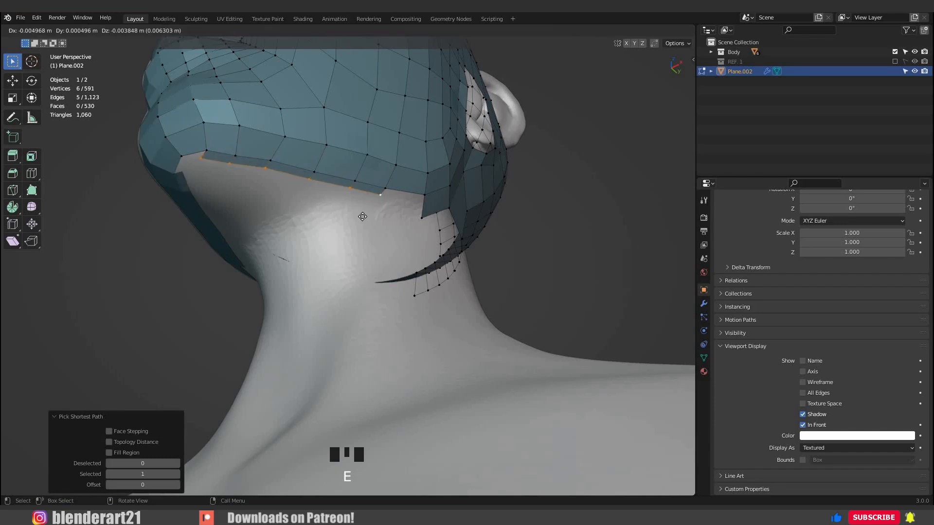
{"action": "left_click", "coordinate": [374, 206]}
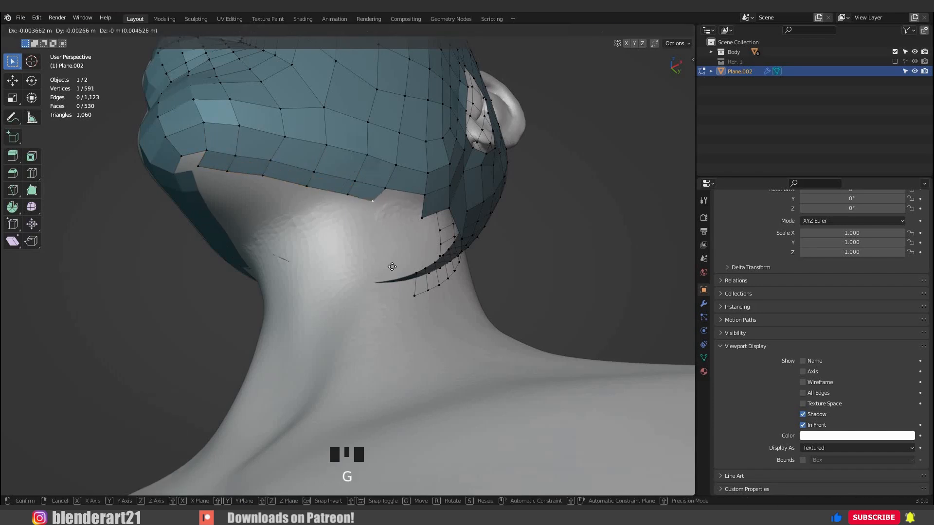
Reposition the vertices along the newly extruded lower jaw border one by one, pulling them towards the neck to widen the strip.
{"action": "left_click", "coordinate": [339, 207]}
{"action": "left_click", "coordinate": [338, 205]}
{"action": "key", "text": "g"}
{"action": "left_click", "coordinate": [306, 200]}
{"action": "left_click", "coordinate": [303, 197]}
{"action": "key", "text": "g"}
{"action": "left_click", "coordinate": [256, 192]}
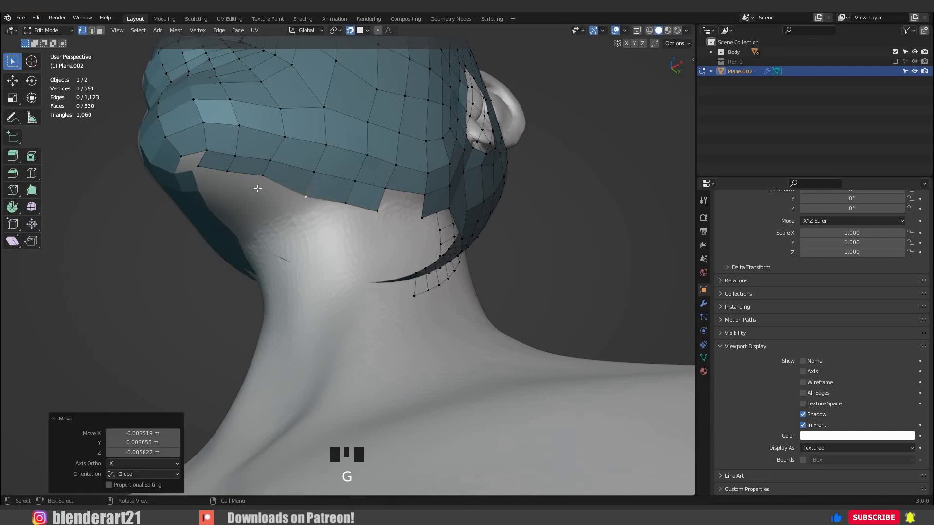
{"action": "left_click", "coordinate": [255, 187]}
{"action": "left_click", "coordinate": [222, 182]}
{"action": "left_click", "coordinate": [232, 176]}
{"action": "key", "text": "g"}
{"action": "left_click", "coordinate": [260, 179]}
Close the gap under the chin by moving the border vertices towards the centre line and merging the overlapping pair at center.
{"action": "middle_click_drag", "start_coordinate": [261, 180], "coordinate": [336, 158]}
{"action": "middle_click_drag", "start_coordinate": [336, 158], "coordinate": [337, 248], "text": "shift"}
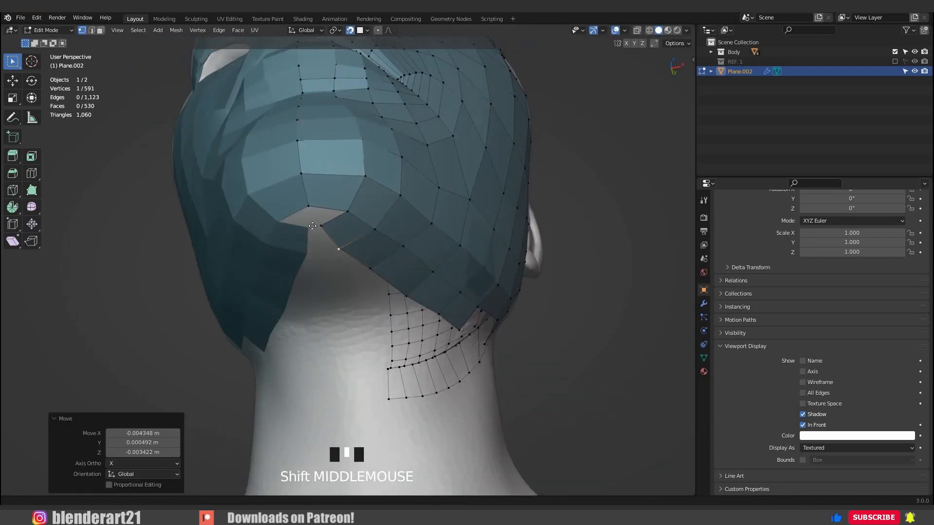
{"action": "key", "text": "g"}
{"action": "key", "text": "g"}
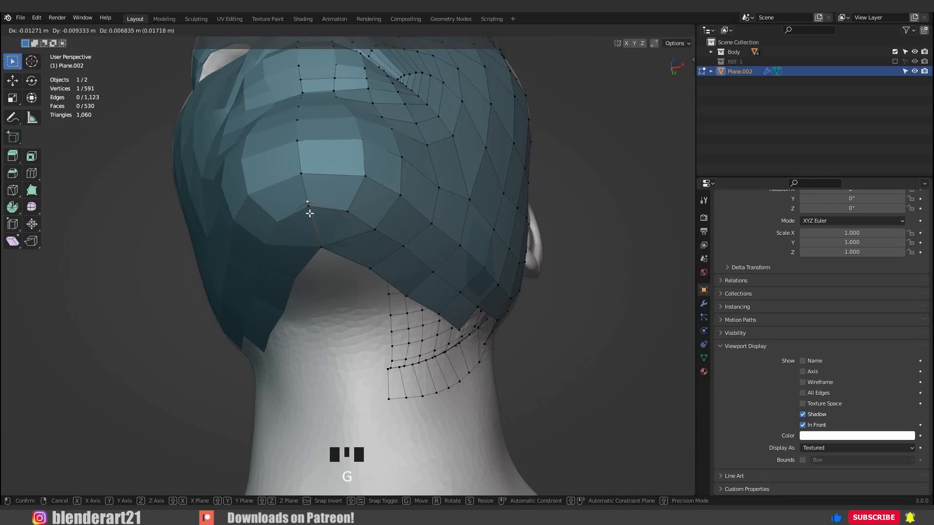
{"action": "left_click", "coordinate": [309, 213]}
{"action": "left_click", "coordinate": [319, 224], "text": "shift"}
{"action": "key", "text": "m"}
{"action": "left_click", "coordinate": [321, 226]}
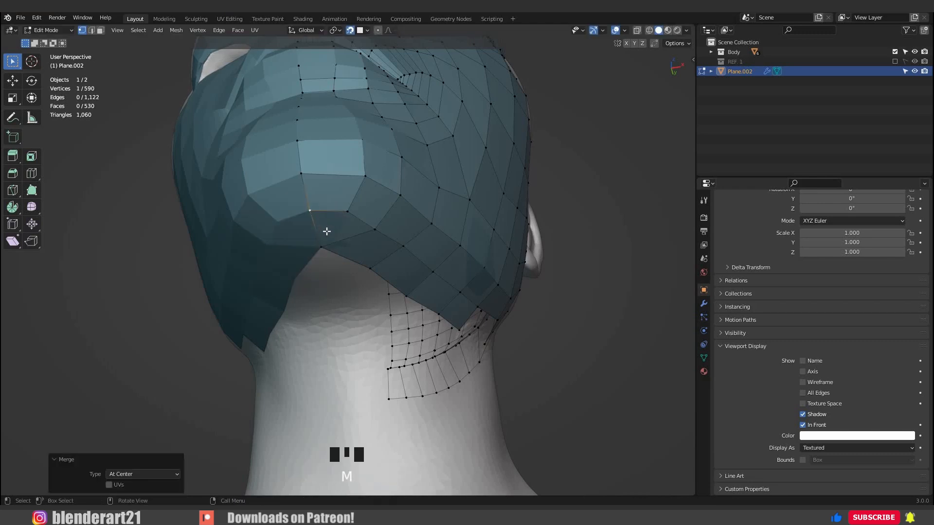
{"action": "left_click", "coordinate": [326, 247]}
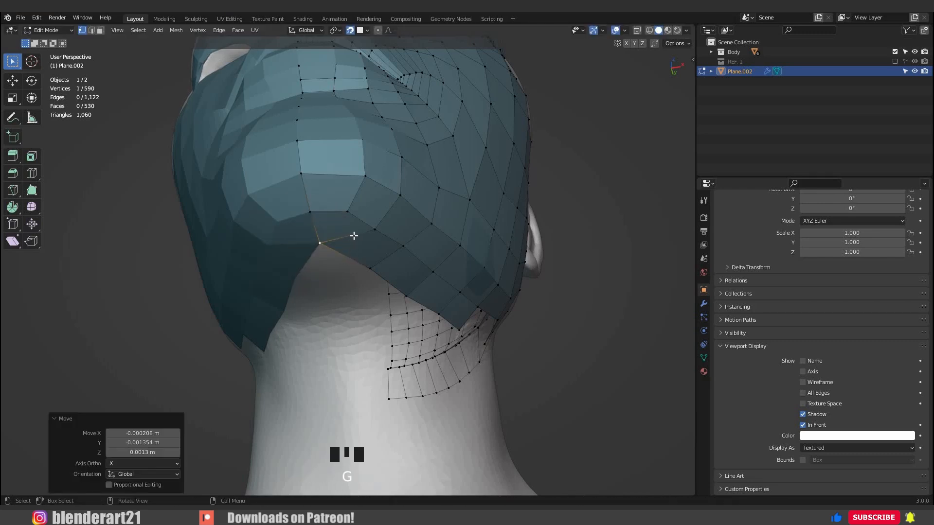
Pull the next border vertices under the jaw inwards towards the centre line above the throat.
{"action": "middle_click_drag", "start_coordinate": [355, 235], "coordinate": [389, 248]}
{"action": "key", "text": "g"}
{"action": "left_click", "coordinate": [392, 251]}
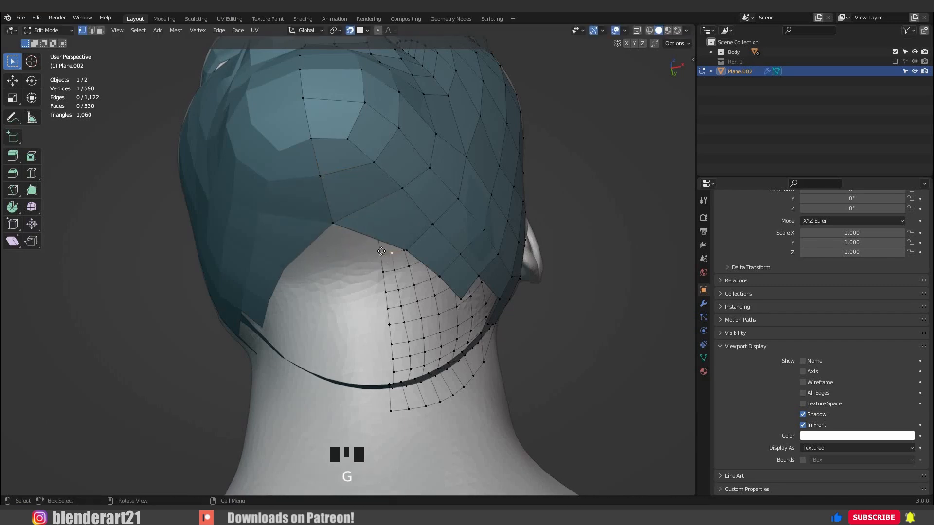
{"action": "left_click", "coordinate": [365, 287]}
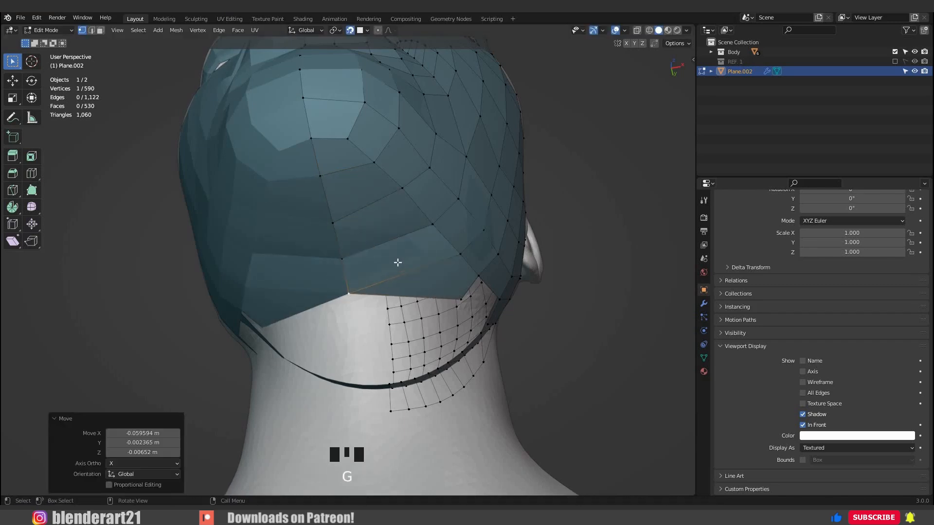
Add an edge loop beside the centre line from the lower lip to under the chin and adjust its vertex at the lip edge.
{"action": "middle_click_drag", "start_coordinate": [395, 262], "coordinate": [404, 252]}
{"action": "key", "text": "g"}
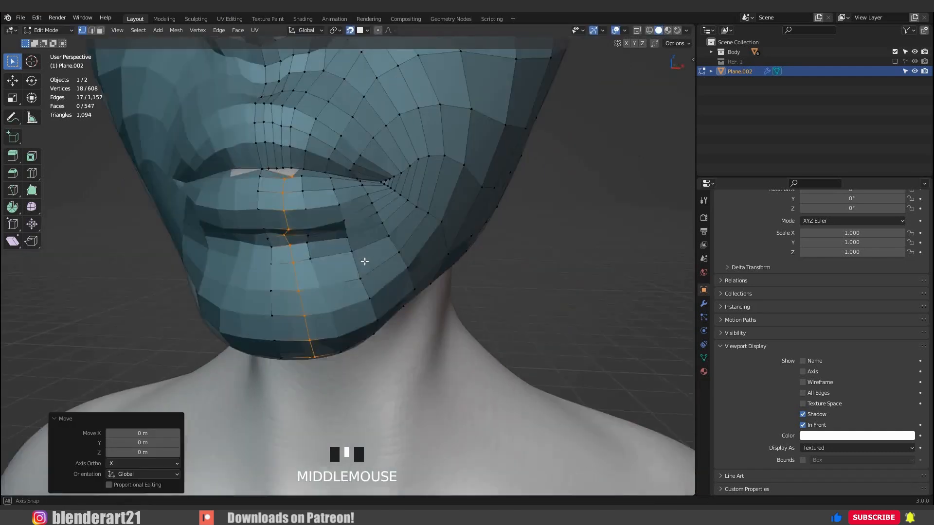
{"action": "middle_click_drag", "start_coordinate": [365, 260], "coordinate": [324, 236]}
{"action": "scroll", "coordinate": [324, 237], "scroll_direction": "up", "scroll_amount": 3}
{"action": "left_click", "coordinate": [267, 174]}
{"action": "key", "text": "g"}
{"action": "left_click", "coordinate": [258, 161]}
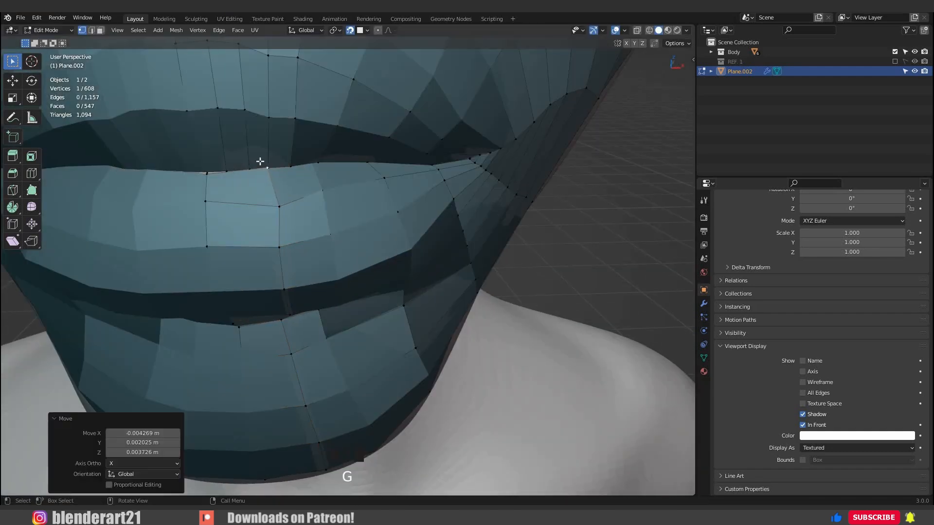
{"action": "key", "text": "KP_Decimal"}
{"action": "scroll", "coordinate": [337, 261], "scroll_direction": "down", "scroll_amount": 3}
{"action": "key", "text": "g"}
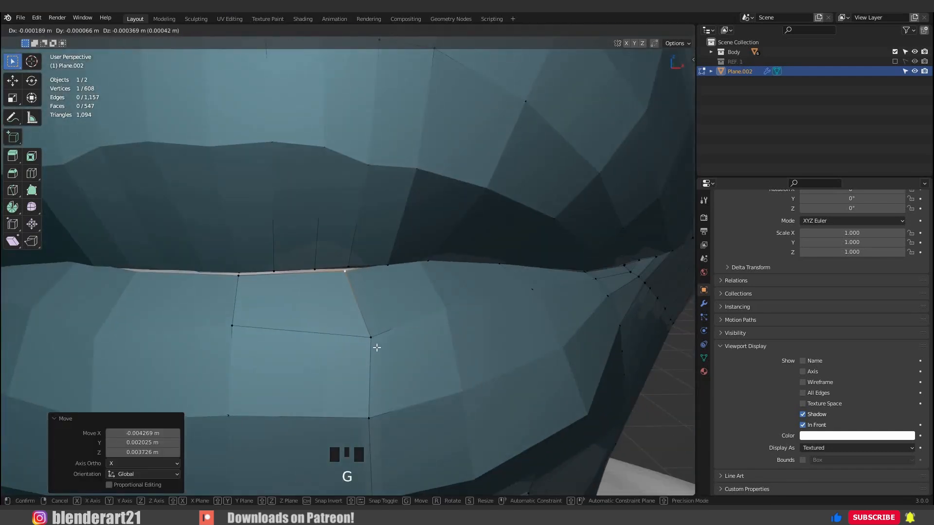
{"action": "key", "text": "g"}
{"action": "left_click", "coordinate": [371, 345]}
Adjust the vertices beside the centre line in the crease below the lower lip to space the chin quads evenly.
{"action": "scroll", "coordinate": [372, 346], "scroll_direction": "down", "scroll_amount": 3}
{"action": "middle_click_drag", "start_coordinate": [371, 367], "coordinate": [346, 294]}
{"action": "scroll", "coordinate": [346, 294], "scroll_direction": "down", "scroll_amount": 2}
{"action": "middle_click_drag", "start_coordinate": [347, 341], "coordinate": [354, 290]}
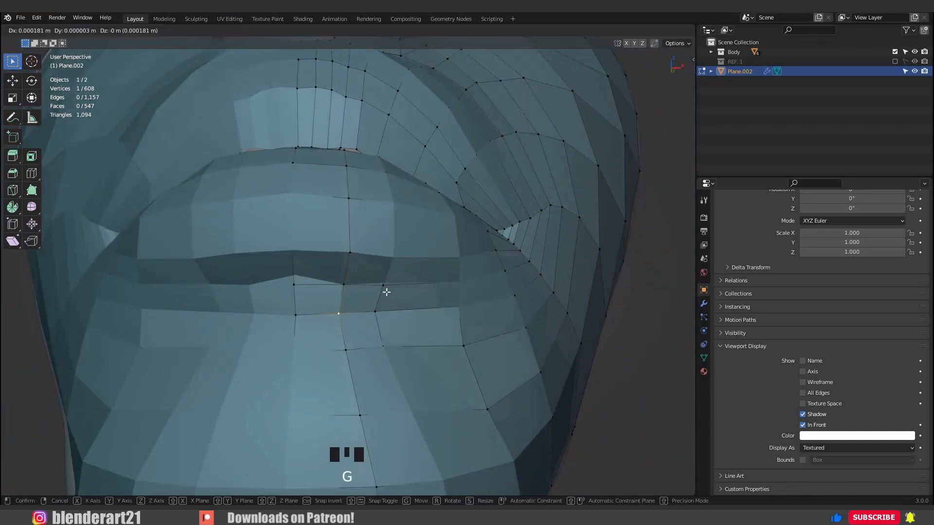
{"action": "scroll", "coordinate": [386, 345], "scroll_direction": "down", "scroll_amount": 2}
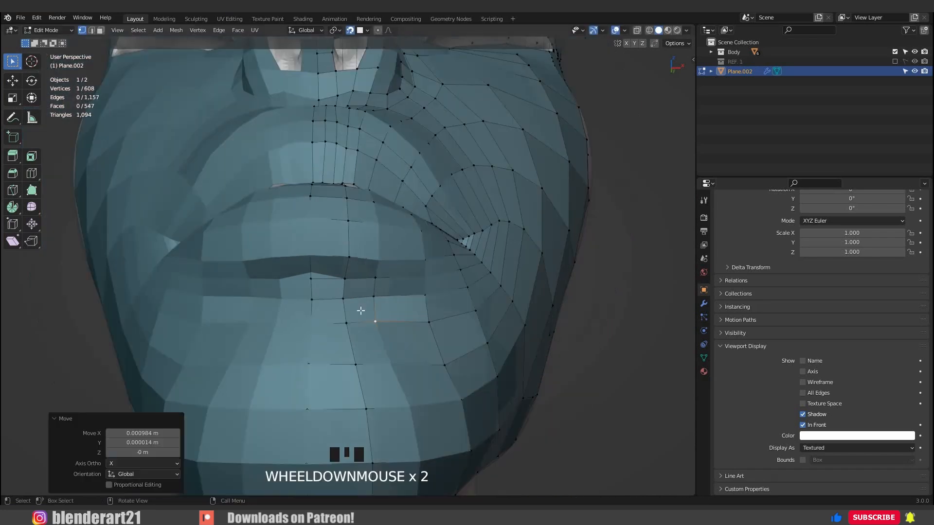
{"action": "middle_click_drag", "start_coordinate": [386, 346], "coordinate": [266, 253], "text": "shift"}
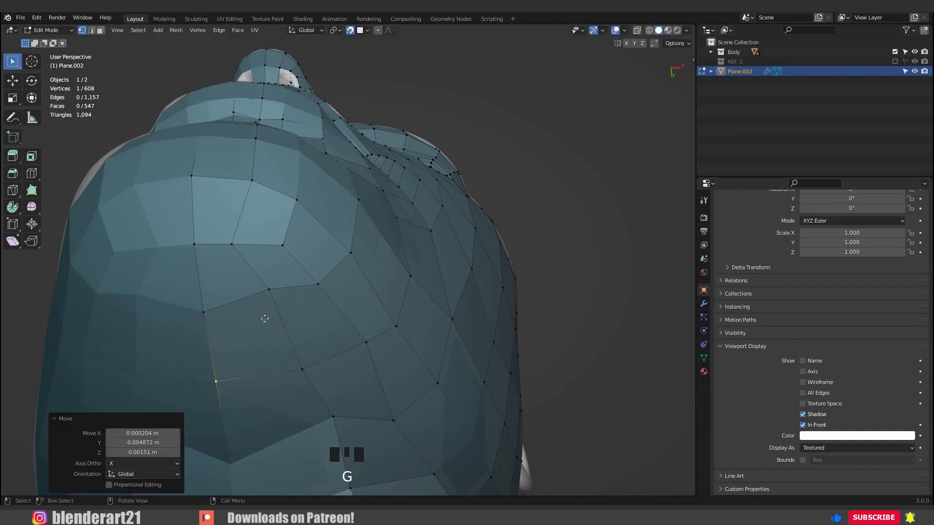
Move two vertices on the underside of the chin beside the centre line to even out the quads there.
{"action": "left_click", "coordinate": [269, 291]}
{"action": "key", "text": "g"}
{"action": "left_click", "coordinate": [312, 296]}
{"action": "left_click", "coordinate": [317, 285]}
{"action": "key", "text": "g"}
{"action": "left_click", "coordinate": [300, 313]}
Shift two vertices along the underside of the jaw to smooth the rows running back from the chin.
{"action": "middle_click_drag", "start_coordinate": [416, 270], "coordinate": [150, 291]}
{"action": "scroll", "coordinate": [150, 291], "scroll_direction": "up", "scroll_amount": 2}
{"action": "left_click", "coordinate": [271, 291]}
{"action": "key", "text": "g"}
{"action": "left_click", "coordinate": [335, 315]}
{"action": "left_click", "coordinate": [323, 317]}
{"action": "key", "text": "g"}
{"action": "left_click", "coordinate": [350, 331]}
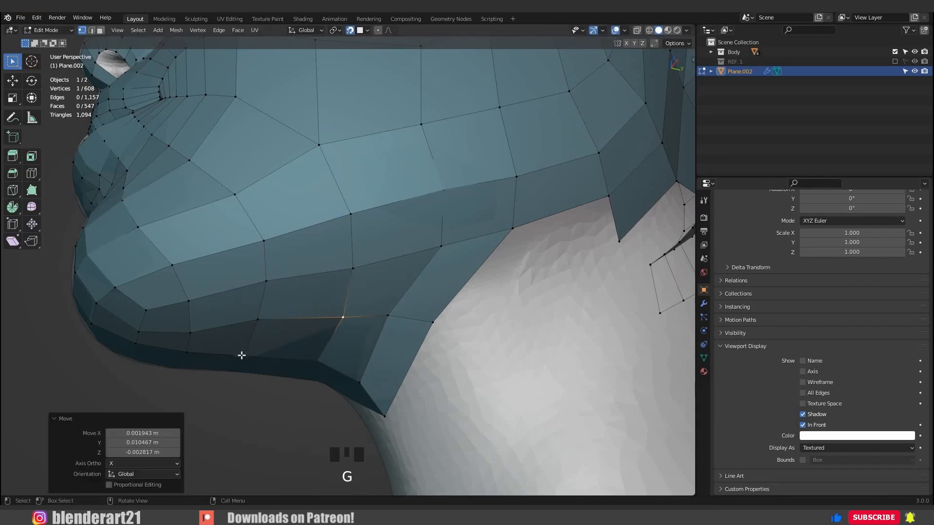
Reposition the vertices between the chin underside and the throat to even out the quad spacing under the jaw.
{"action": "middle_click_drag", "start_coordinate": [242, 354], "coordinate": [232, 363]}
{"action": "left_click", "coordinate": [226, 367]}
{"action": "key", "text": "g"}
{"action": "left_click", "coordinate": [213, 282]}
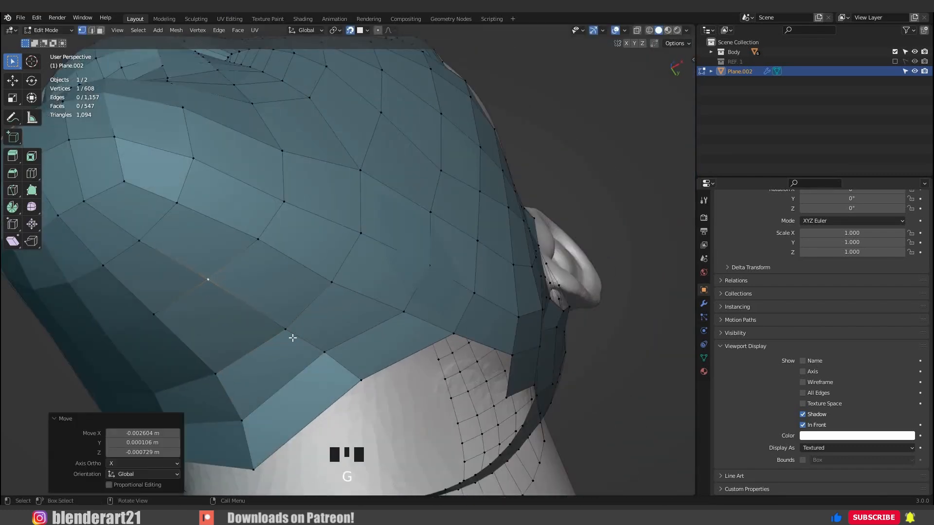
{"action": "middle_click_drag", "start_coordinate": [292, 335], "coordinate": [296, 340]}
{"action": "scroll", "coordinate": [395, 360], "scroll_direction": "up", "scroll_amount": 3}
{"action": "left_click", "coordinate": [398, 309]}
{"action": "key", "text": "g"}
{"action": "left_click", "coordinate": [405, 309]}
Move the border vertices where the under-jaw meets the front of the neck to even out the mesh edge.
{"action": "left_click", "coordinate": [378, 372]}
{"action": "key", "text": "g"}
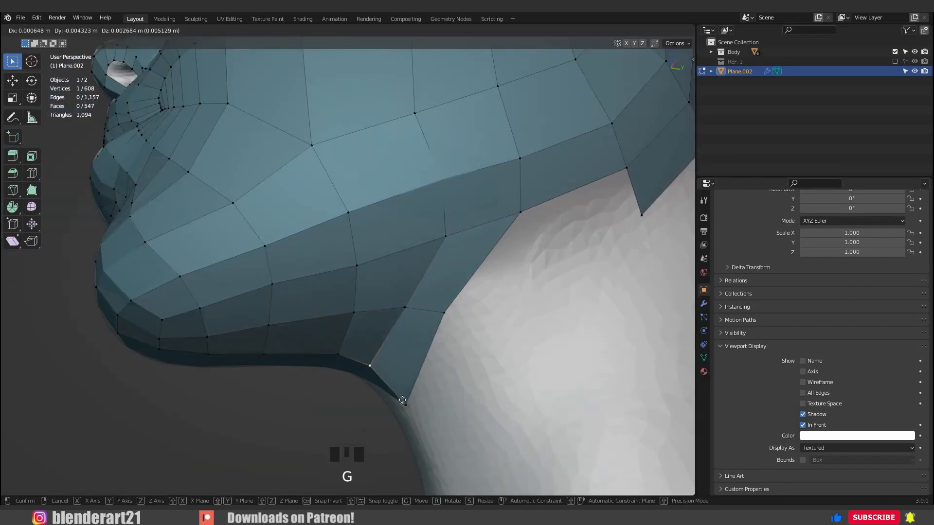
{"action": "left_click", "coordinate": [370, 365]}
{"action": "left_click", "coordinate": [404, 404]}
{"action": "key", "text": "g"}
{"action": "left_click", "coordinate": [452, 316]}
{"action": "key", "text": "g"}
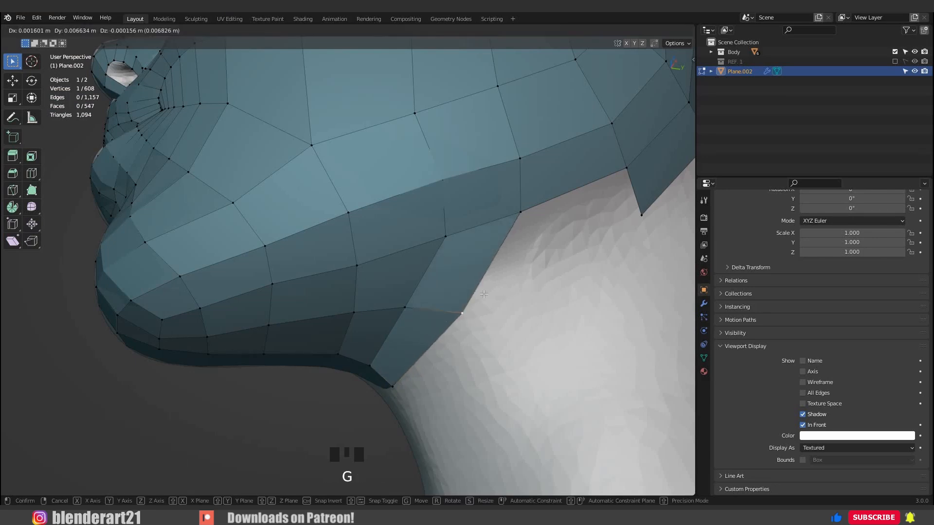
{"action": "left_click", "coordinate": [475, 311]}
{"action": "scroll", "coordinate": [475, 303], "scroll_direction": "down", "scroll_amount": 3}
{"action": "middle_click_drag", "start_coordinate": [476, 287], "coordinate": [463, 287]}
{"action": "scroll", "coordinate": [465, 267], "scroll_direction": "up", "scroll_amount": 3}
{"action": "key", "text": "g"}
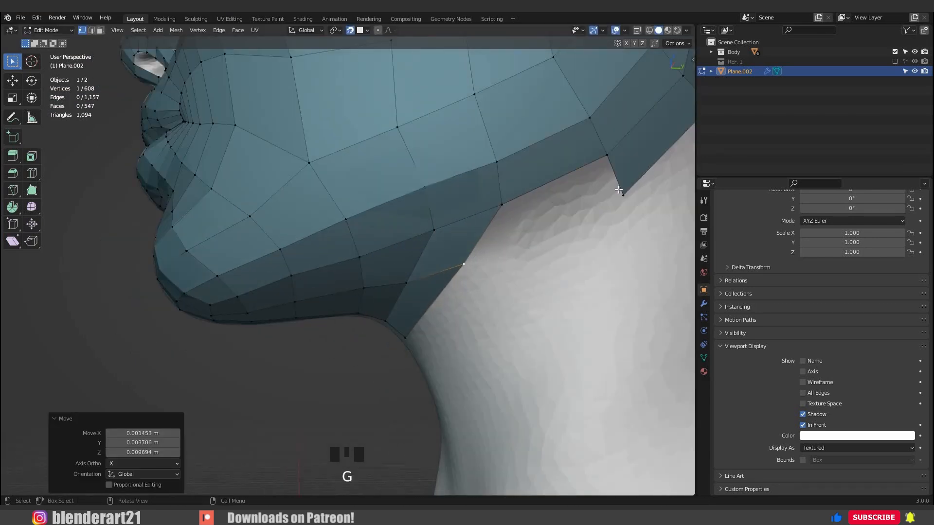
Select the border vertices around the notch below the jaw corner and fill them with a quad.
{"action": "left_click", "coordinate": [511, 205]}
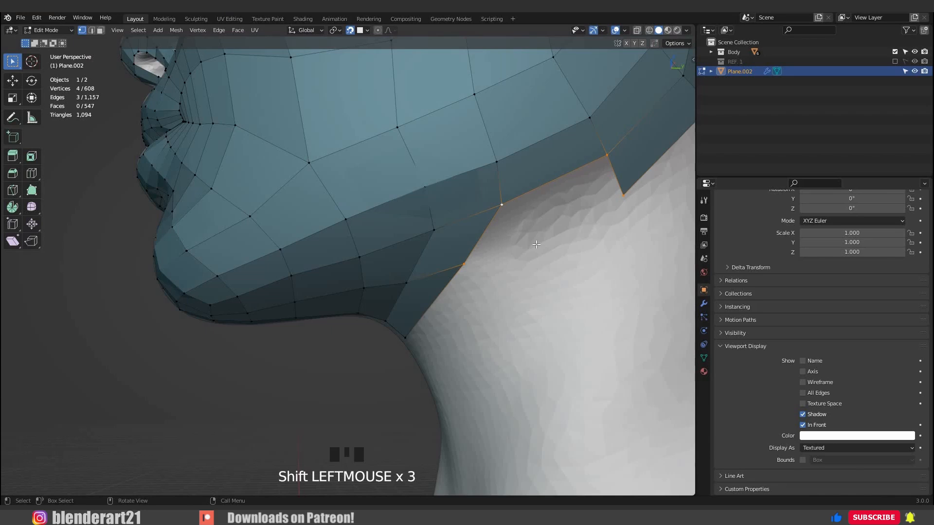
{"action": "key", "text": "f"}
{"action": "scroll", "coordinate": [536, 244], "scroll_direction": "down", "scroll_amount": 5}
{"action": "middle_click_drag", "start_coordinate": [536, 244], "coordinate": [395, 272]}
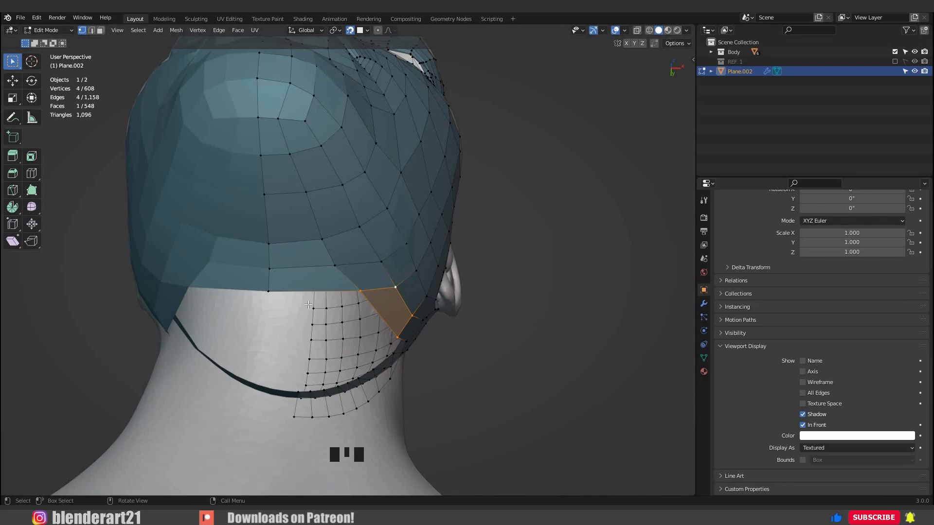
Move two vertices in the rows nearest the throat inwards towards the centre line under the jaw.
{"action": "mouse_move", "coordinate": [270, 307]}
{"action": "middle_mouse_down"}
{"action": "mouse_move", "coordinate": [265, 293]}
{"action": "mouse_move", "coordinate": [280, 302]}
{"action": "mouse_move", "coordinate": [232, 342]}
{"action": "mouse_move", "coordinate": [359, 303]}
{"action": "mouse_move", "coordinate": [258, 297]}
{"action": "middle_mouse_up"}
{"action": "left_click", "coordinate": [374, 293]}
{"action": "middle_click_drag", "start_coordinate": [372, 298], "coordinate": [335, 307]}
{"action": "key", "text": "g"}
{"action": "left_click", "coordinate": [310, 268]}
{"action": "left_click", "coordinate": [334, 263]}
{"action": "key", "text": "g"}
{"action": "left_click", "coordinate": [311, 261]}
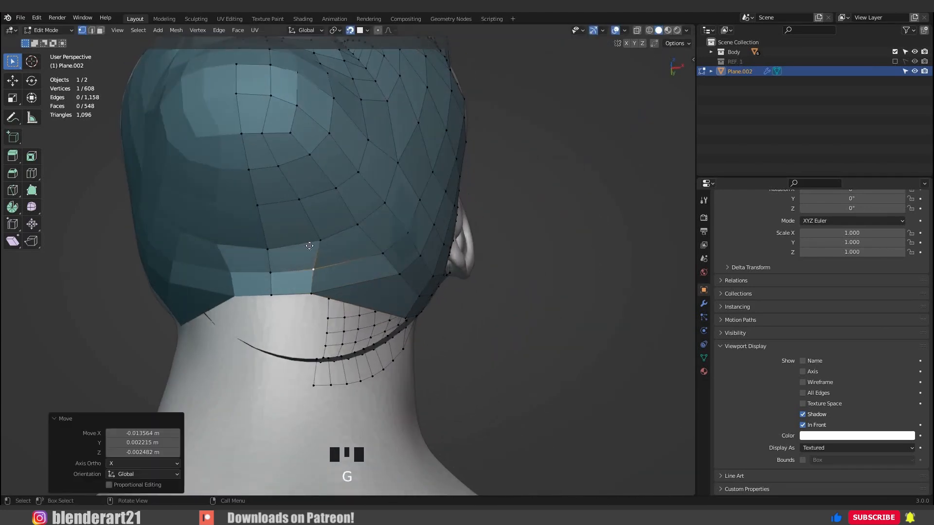
Move the next vertices of the same column under the chin inwards to continue its edge line.
{"action": "left_click", "coordinate": [318, 241]}
{"action": "key", "text": "g"}
{"action": "left_click", "coordinate": [307, 241]}
{"action": "left_click", "coordinate": [298, 200]}
{"action": "left_click", "coordinate": [312, 263]}
{"action": "middle_click_drag", "start_coordinate": [312, 262], "coordinate": [372, 246]}
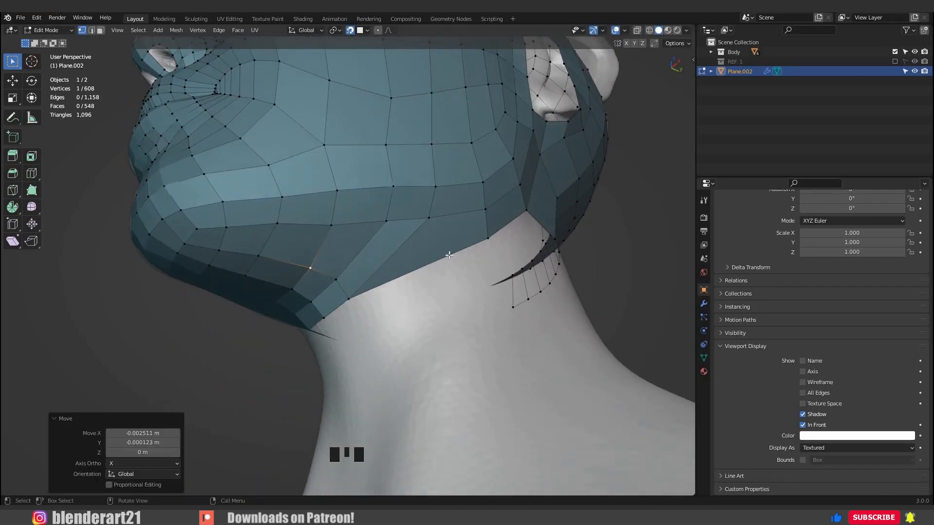
Delete the two stretched faces along the mesh border below the jaw corner.
{"action": "key", "text": "3"}
{"action": "left_click", "coordinate": [428, 255]}
{"action": "key", "text": "x"}
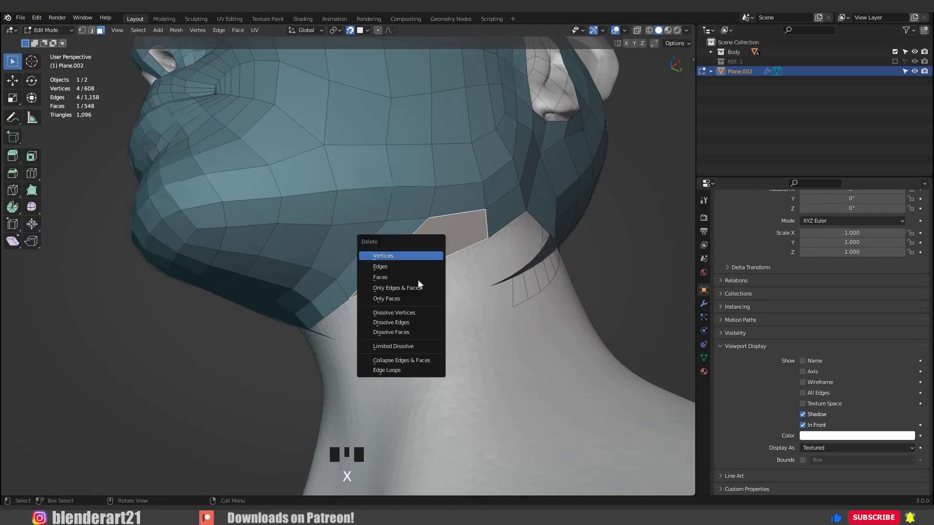
{"action": "key", "text": "x"}
{"action": "left_click", "coordinate": [355, 252]}
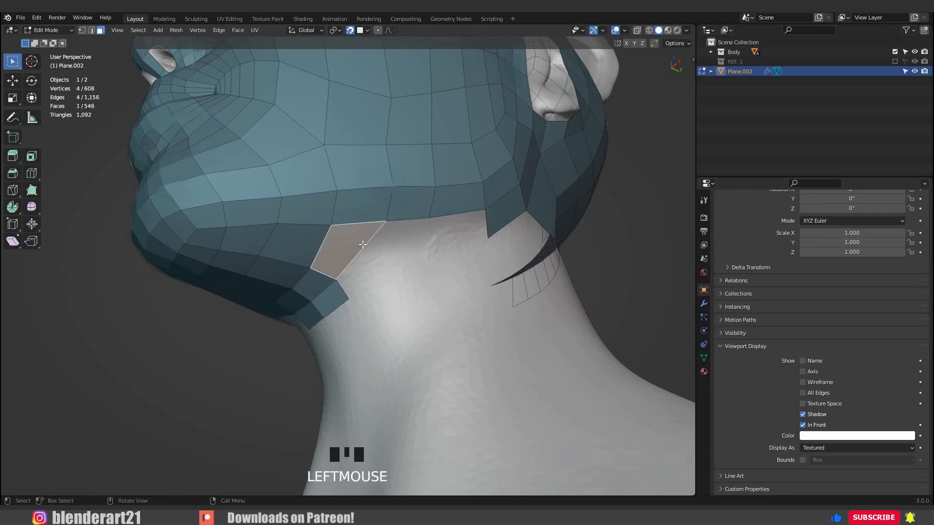
Extrude a chain of vertices from the jaw border down the neck and fill the gap below the jaw with quads.
{"action": "middle_click_drag", "start_coordinate": [363, 244], "coordinate": [381, 245]}
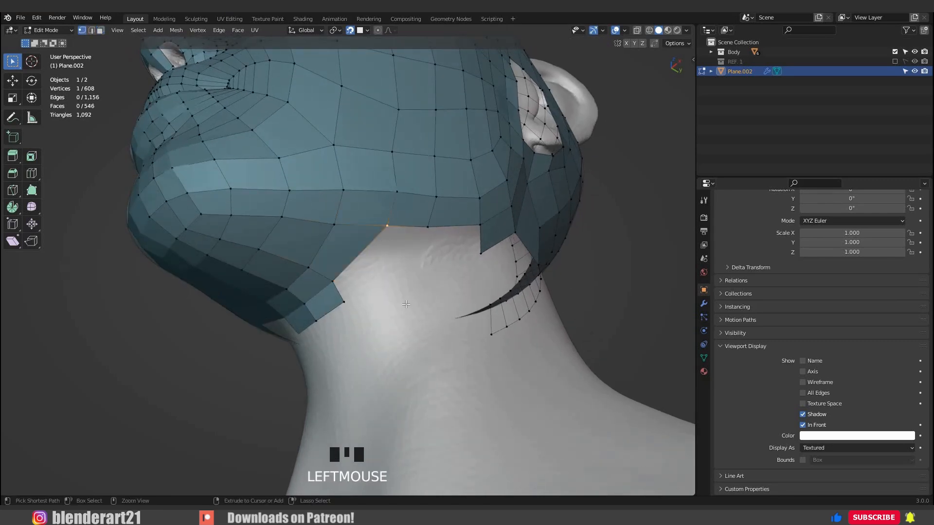
{"action": "middle_click_drag", "start_coordinate": [360, 291], "coordinate": [385, 233]}
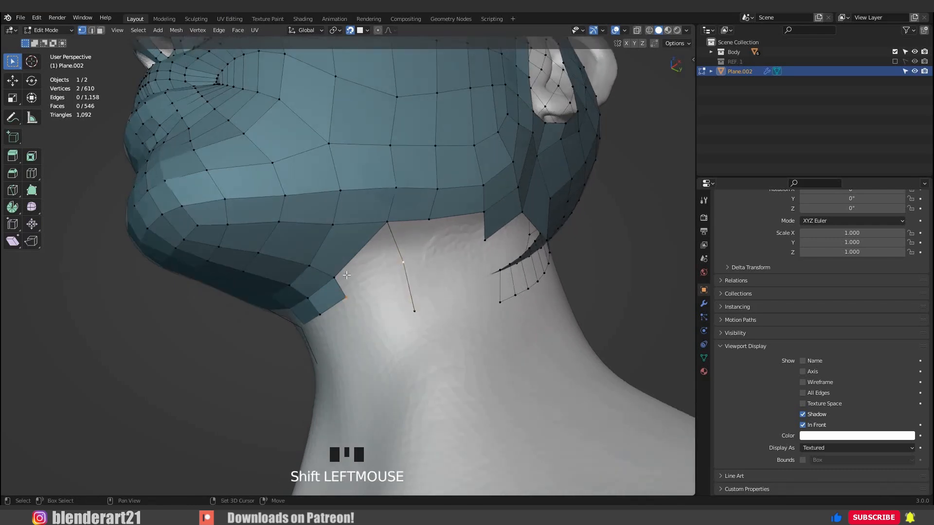
{"action": "key", "text": "f"}
{"action": "middle_click_drag", "start_coordinate": [388, 301], "coordinate": [409, 251]}
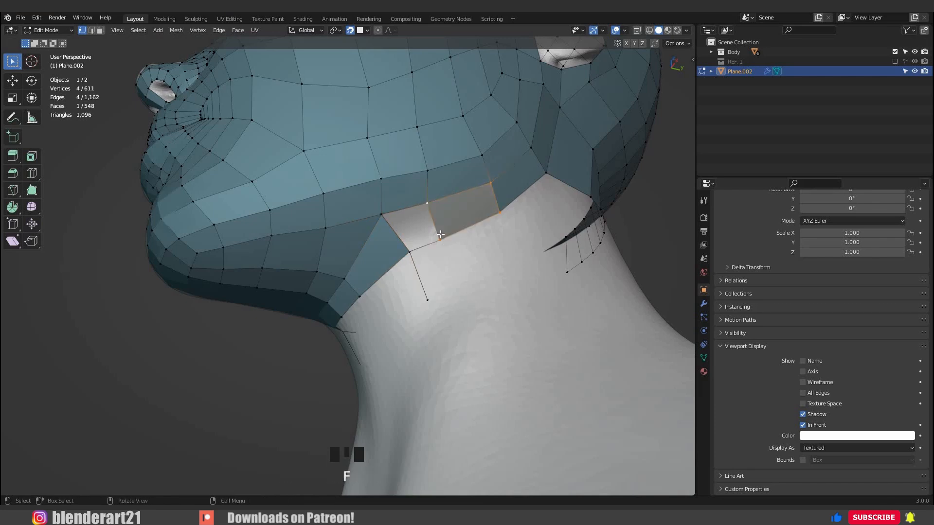
{"action": "mouse_move", "coordinate": [463, 264]}
{"action": "middle_mouse_down"}
{"action": "mouse_move", "coordinate": [515, 243]}
{"action": "mouse_move", "coordinate": [457, 250]}
{"action": "middle_mouse_up"}
{"action": "middle_click_drag", "start_coordinate": [457, 250], "coordinate": [372, 202], "text": "shift"}
Reposition the two upper vertices of the new quads below the jaw to even out their row.
{"action": "left_click", "coordinate": [373, 203]}
{"action": "key", "text": "g"}
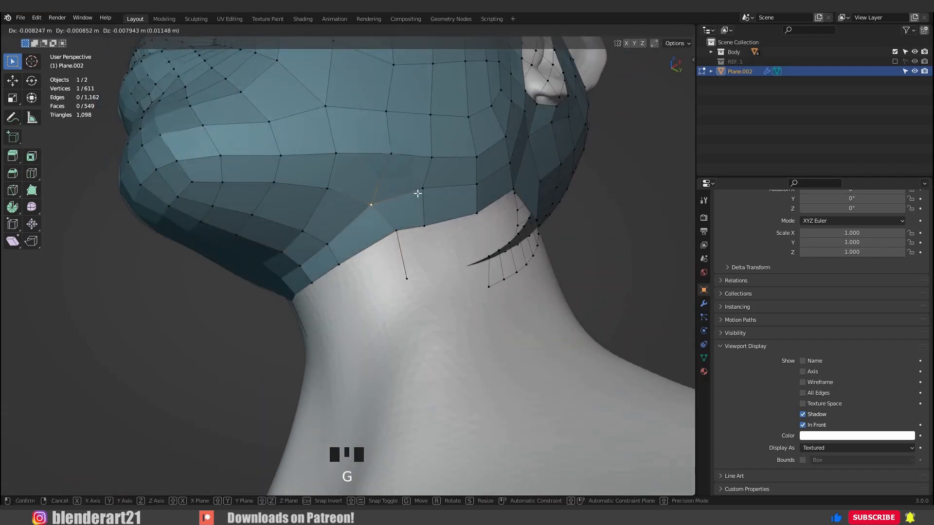
{"action": "left_click", "coordinate": [419, 186]}
{"action": "key", "text": "g"}
{"action": "left_click", "coordinate": [417, 193]}
Shift the new quads' lower corner and the loose neck edge's end vertex forward, and adjust the jawline vertex above.
{"action": "left_click", "coordinate": [393, 230]}
{"action": "key", "text": "g"}
{"action": "left_click", "coordinate": [384, 286]}
{"action": "left_click", "coordinate": [404, 280]}
{"action": "key", "text": "g"}
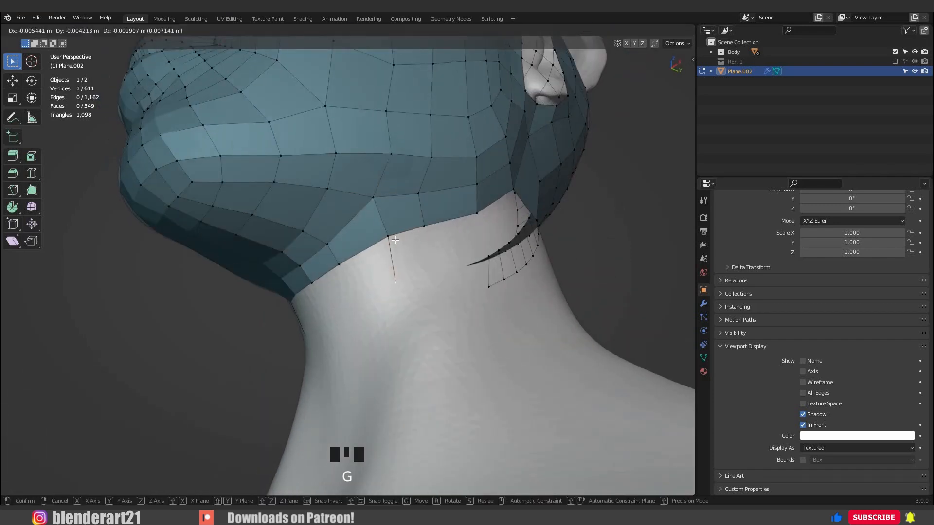
{"action": "left_click", "coordinate": [395, 240]}
{"action": "middle_click_drag", "start_coordinate": [395, 219], "coordinate": [387, 168]}
{"action": "left_click", "coordinate": [388, 168]}
{"action": "key", "text": "g"}
{"action": "left_click", "coordinate": [386, 168]}
Lower the first vertices of the cheek row beside the mouth corner to begin flattening its arch.
{"action": "scroll", "coordinate": [338, 258], "scroll_direction": "down", "scroll_amount": 3}
{"action": "middle_click_drag", "start_coordinate": [337, 258], "coordinate": [265, 224]}
{"action": "scroll", "coordinate": [367, 243], "scroll_direction": "down", "scroll_amount": 1}
{"action": "scroll", "coordinate": [320, 267], "scroll_direction": "up", "scroll_amount": 4}
{"action": "scroll", "coordinate": [260, 234], "scroll_direction": "up", "scroll_amount": 2}
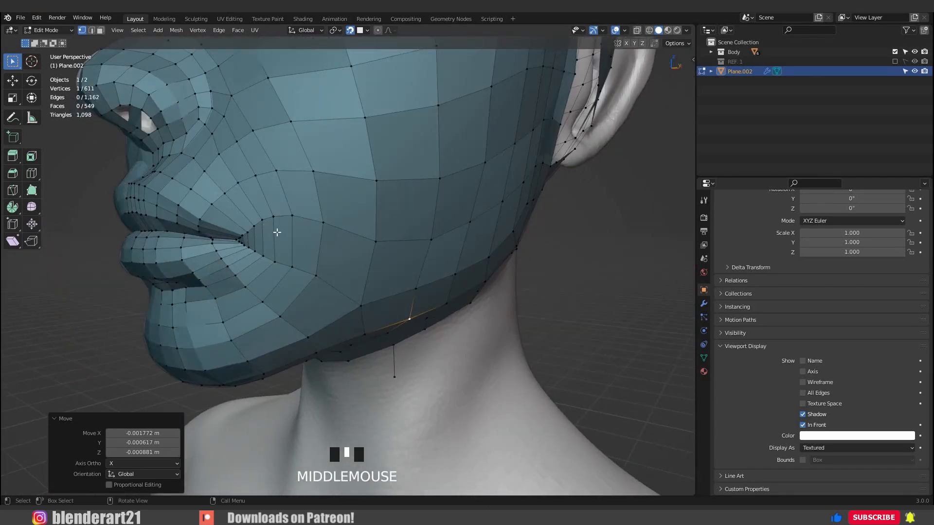
{"action": "left_click", "coordinate": [278, 232]}
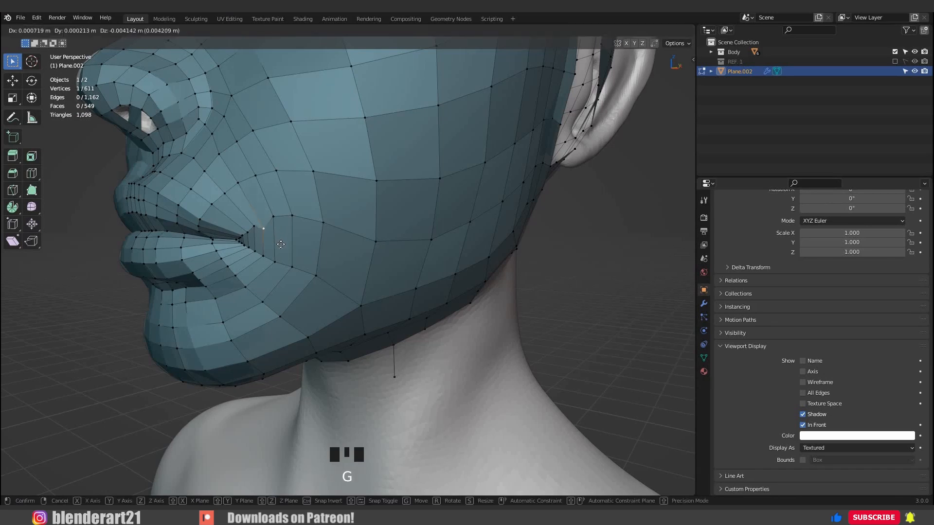
{"action": "left_click", "coordinate": [281, 245]}
{"action": "scroll", "coordinate": [278, 242], "scroll_direction": "up", "scroll_amount": 2}
{"action": "left_click", "coordinate": [250, 194]}
{"action": "key", "text": "g"}
{"action": "left_click", "coordinate": [267, 209]}
Lower the next two vertices of the cheek row farther from the mouth corner to straighten the row.
{"action": "left_click", "coordinate": [260, 205]}
{"action": "key", "text": "g"}
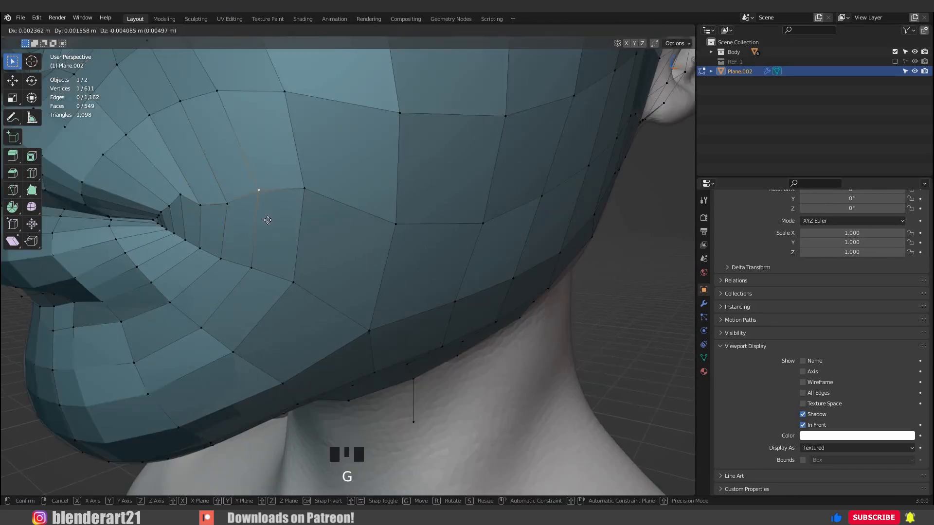
{"action": "left_click", "coordinate": [297, 211]}
{"action": "left_click", "coordinate": [304, 189]}
{"action": "key", "text": "g"}
{"action": "left_click", "coordinate": [325, 221]}
Fine-tune the vertices of the row closest to the mouth corner so that they form an even line.
{"action": "scroll", "coordinate": [316, 218], "scroll_direction": "down", "scroll_amount": 2}
{"action": "middle_click_drag", "start_coordinate": [311, 213], "coordinate": [223, 190]}
{"action": "scroll", "coordinate": [253, 194], "scroll_direction": "up", "scroll_amount": 4}
{"action": "left_click", "coordinate": [215, 179]}
{"action": "key", "text": "g"}
{"action": "left_click", "coordinate": [205, 195]}
{"action": "left_click", "coordinate": [258, 182]}
{"action": "key", "text": "g"}
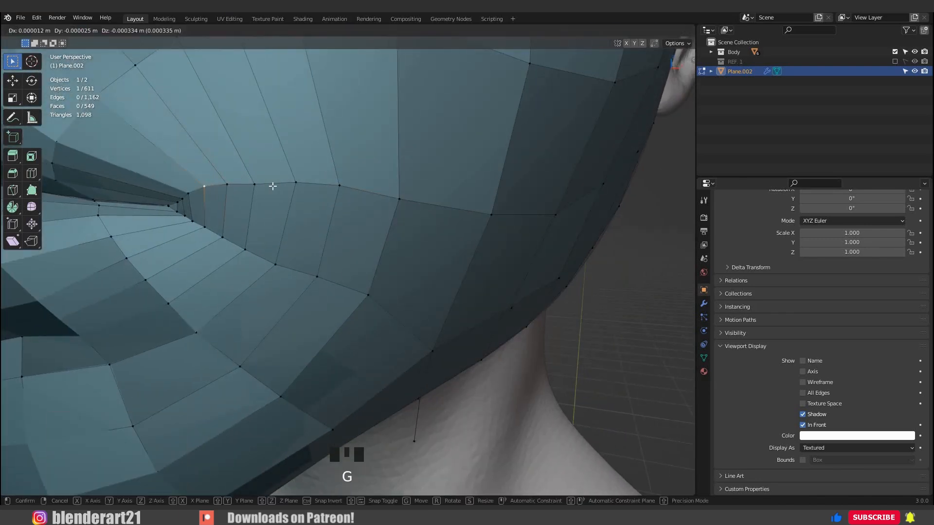
{"action": "left_click", "coordinate": [273, 184]}
Lower the middle vertices of the second cheek row out from the mouth corner to start flattening its arch.
{"action": "scroll", "coordinate": [285, 183], "scroll_direction": "down", "scroll_amount": 5}
{"action": "middle_click_drag", "start_coordinate": [292, 184], "coordinate": [332, 171]}
{"action": "left_click", "coordinate": [315, 165]}
{"action": "scroll", "coordinate": [315, 165], "scroll_direction": "up", "scroll_amount": 1}
{"action": "key", "text": "g"}
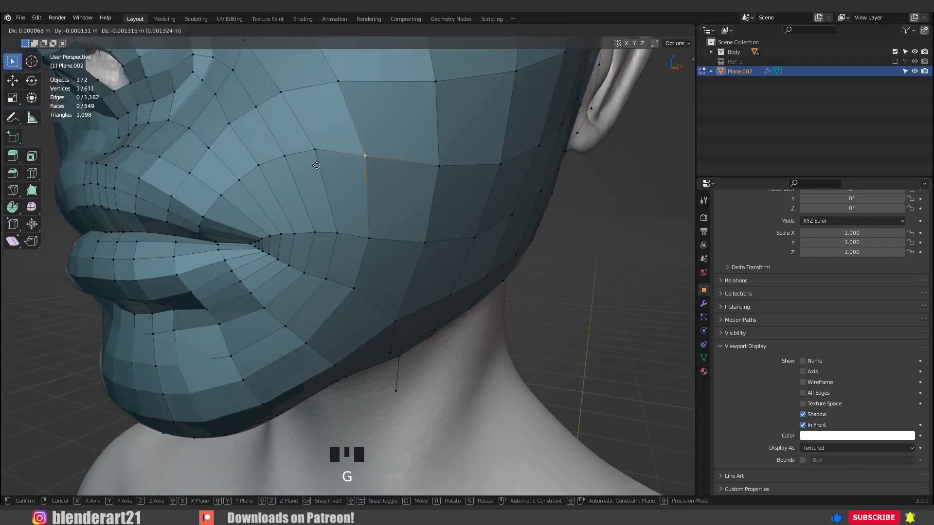
{"action": "left_click", "coordinate": [340, 178]}
{"action": "left_click", "coordinate": [315, 152]}
{"action": "key", "text": "g"}
{"action": "left_click", "coordinate": [319, 169]}
Lower the same cheek row's next vertex toward the nose and adjust its vertex on the ear side.
{"action": "left_click", "coordinate": [285, 158]}
{"action": "key", "text": "g"}
{"action": "left_click", "coordinate": [292, 175]}
{"action": "middle_click_drag", "start_coordinate": [395, 171], "coordinate": [411, 174]}
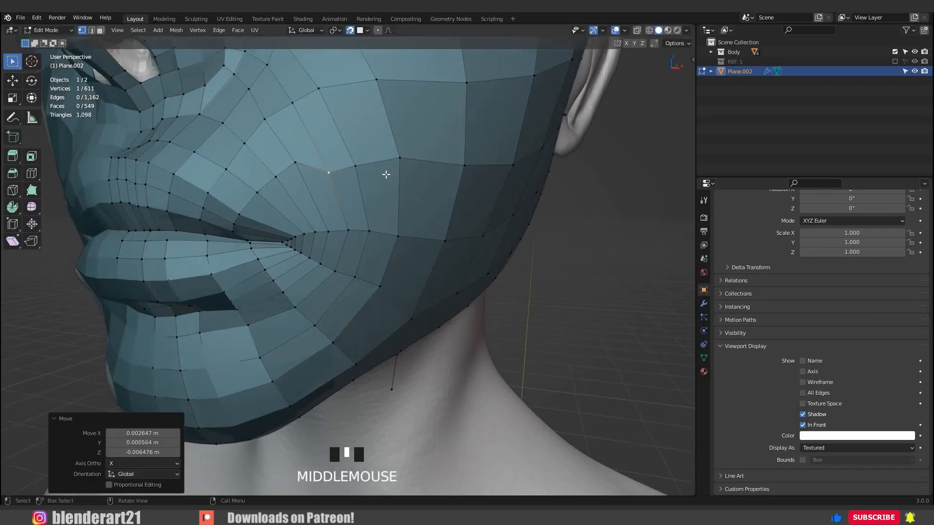
{"action": "left_click", "coordinate": [395, 157]}
{"action": "key", "text": "g"}
{"action": "left_click", "coordinate": [395, 160]}
Pull the next two vertices of the second cheek row down toward the mouth corner to continue the smooth curve.
{"action": "middle_click_drag", "start_coordinate": [297, 168], "coordinate": [312, 167]}
{"action": "scroll", "coordinate": [313, 167], "scroll_direction": "up", "scroll_amount": 3}
{"action": "scroll", "coordinate": [314, 166], "scroll_direction": "down", "scroll_amount": 2}
{"action": "left_click", "coordinate": [265, 149]}
{"action": "key", "text": "g"}
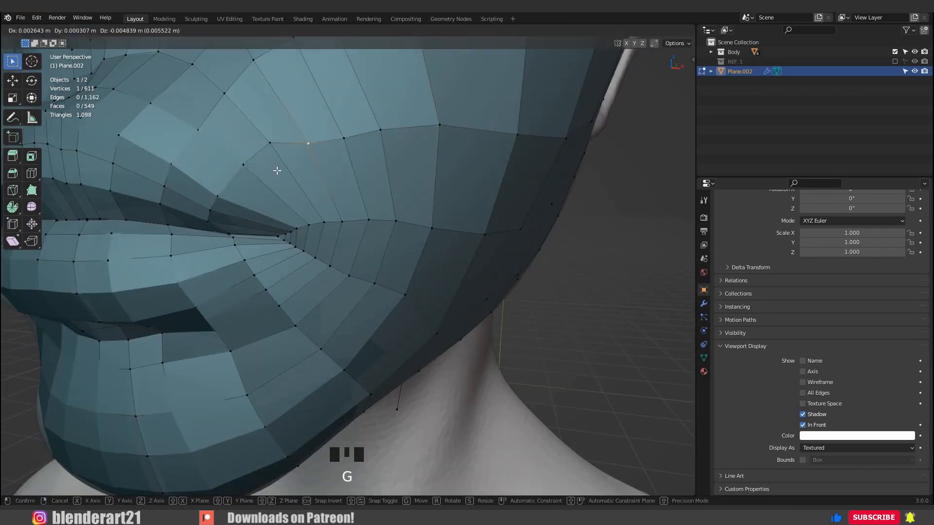
{"action": "left_click", "coordinate": [279, 174]}
{"action": "left_click", "coordinate": [241, 168]}
{"action": "key", "text": "g"}
{"action": "left_click", "coordinate": [252, 188]}
Reposition the second cheek row's innermost vertices above the mouth corner so that the row runs evenly into the upper lip.
{"action": "left_click", "coordinate": [231, 176]}
{"action": "key", "text": "g"}
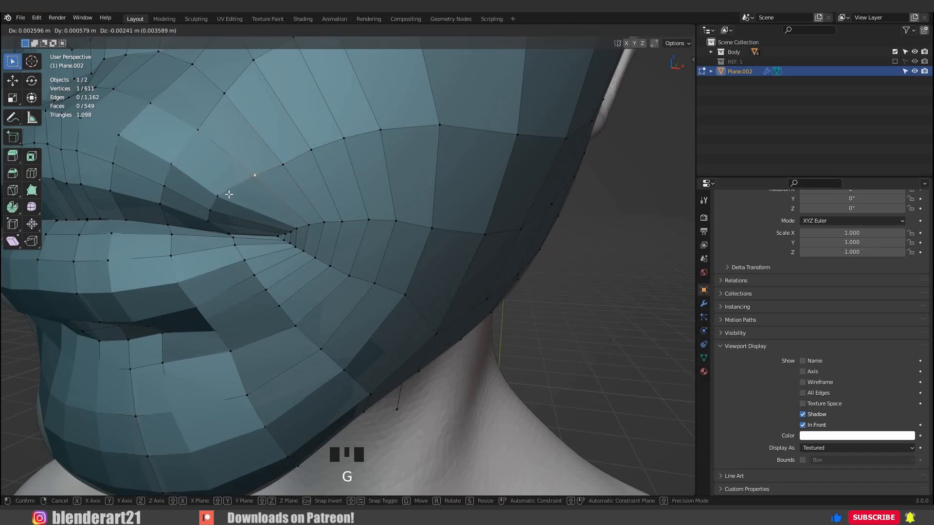
{"action": "left_click", "coordinate": [246, 189]}
{"action": "left_click", "coordinate": [238, 181]}
{"action": "key", "text": "g"}
{"action": "left_click", "coordinate": [248, 178]}
{"action": "key", "text": "g"}
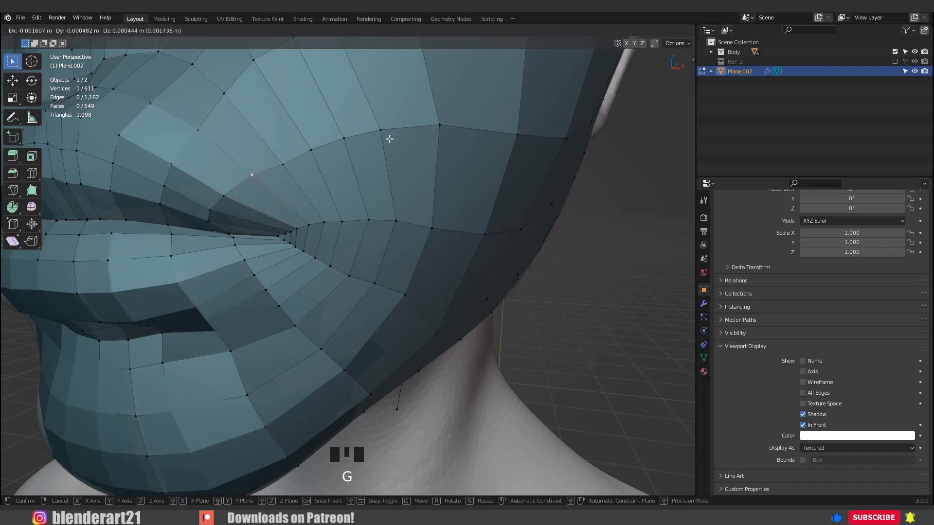
{"action": "left_click", "coordinate": [389, 139]}
Delete the loose neck edge's end vertex and extrude a new edge from the jaw's lower border toward the back of the neck.
{"action": "scroll", "coordinate": [390, 145], "scroll_direction": "down", "scroll_amount": 4}
{"action": "middle_click_drag", "start_coordinate": [421, 181], "coordinate": [380, 186]}
{"action": "scroll", "coordinate": [330, 208], "scroll_direction": "down", "scroll_amount": 4}
{"action": "scroll", "coordinate": [344, 205], "scroll_direction": "down", "scroll_amount": 1}
{"action": "key", "text": "a"}
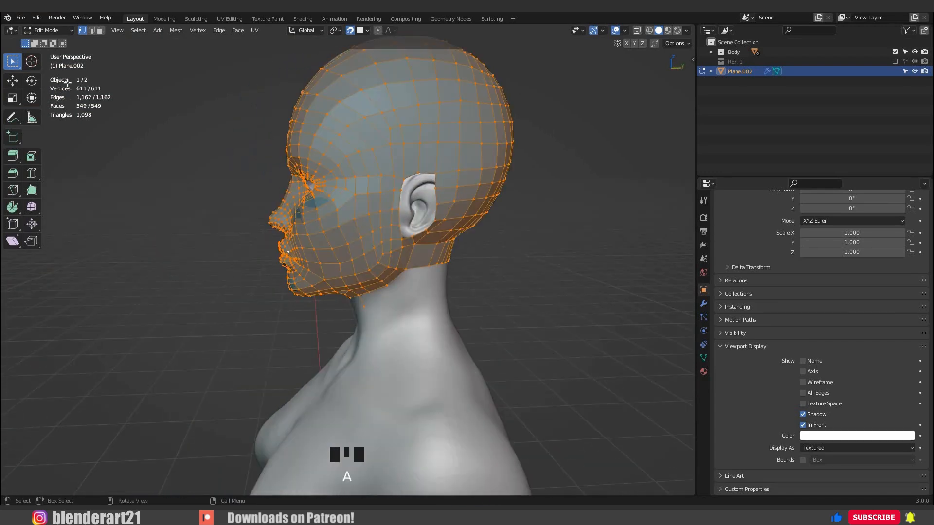
{"action": "middle_click_drag", "start_coordinate": [274, 230], "coordinate": [450, 249]}
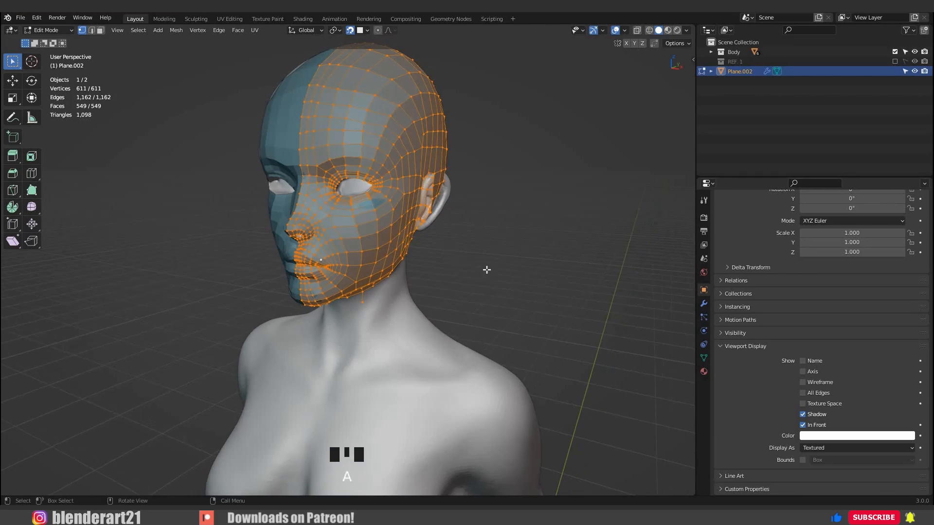
{"action": "left_click", "coordinate": [456, 281]}
{"action": "scroll", "coordinate": [250, 212], "scroll_direction": "up", "scroll_amount": 2}
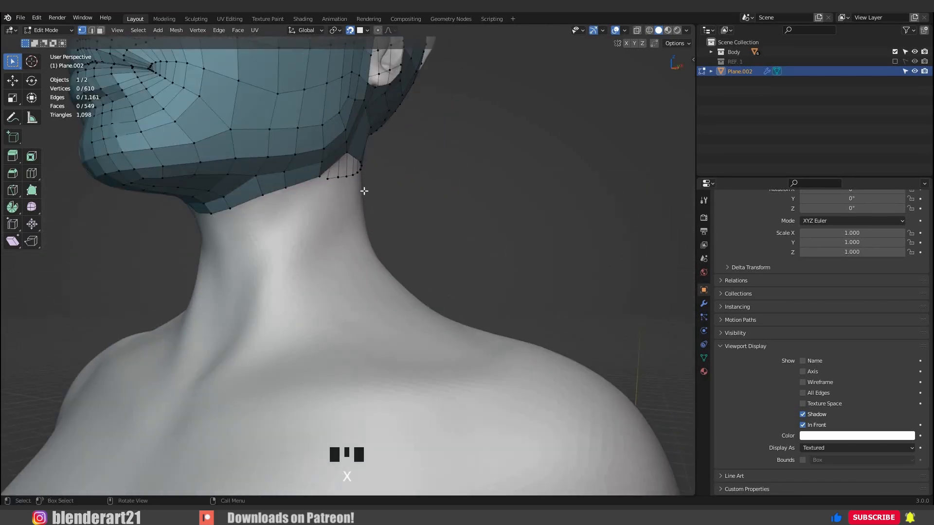
{"action": "middle_click_drag", "start_coordinate": [364, 192], "coordinate": [332, 225]}
{"action": "left_click", "coordinate": [331, 241]}
{"action": "scroll", "coordinate": [370, 219], "scroll_direction": "up", "scroll_amount": 2}
Try to shift the vertices of the rows behind the ear forward to even out the wide quads.
{"action": "left_click", "coordinate": [332, 226]}
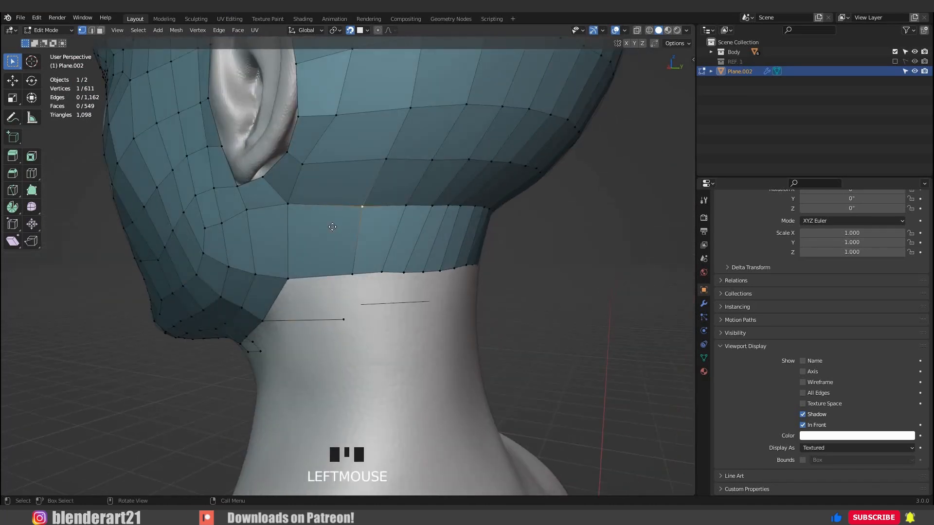
{"action": "left_click", "coordinate": [371, 158]}
{"action": "left_click", "coordinate": [385, 159]}
{"action": "key", "text": "g"}
{"action": "left_click", "coordinate": [410, 108]}
{"action": "key", "text": "g"}
{"action": "left_click", "coordinate": [466, 105]}
{"action": "key", "text": "g"}
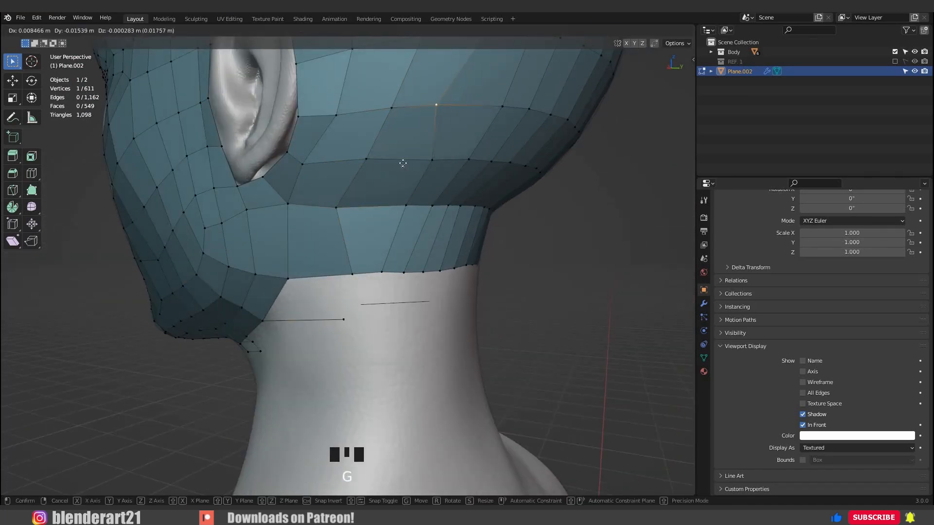
{"action": "key", "text": "g"}
{"action": "left_click", "coordinate": [416, 162]}
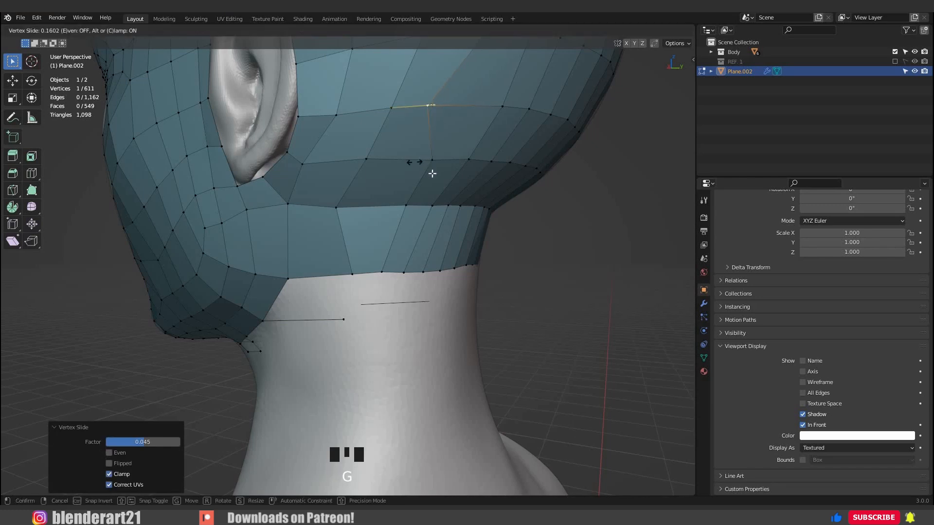
Try sliding the next column of vertices on the lower back of the head forward along their edges.
{"action": "left_click", "coordinate": [430, 171]}
{"action": "key", "text": "g"}
{"action": "key", "text": "g"}
{"action": "left_click", "coordinate": [374, 174]}
{"action": "left_click", "coordinate": [408, 208]}
{"action": "key", "text": "g"}
{"action": "key", "text": "g"}
{"action": "left_click", "coordinate": [372, 211]}
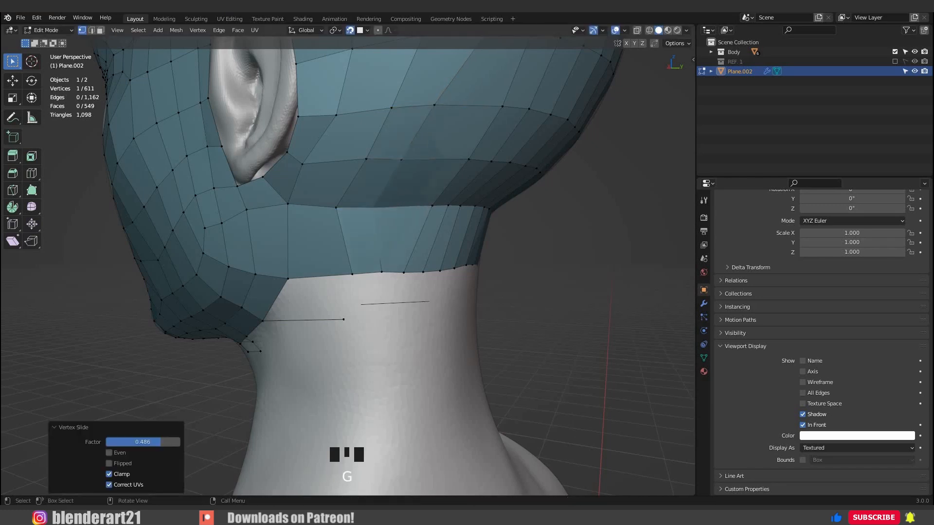
{"action": "left_click", "coordinate": [428, 208]}
{"action": "key", "text": "g"}
{"action": "key", "text": "g"}
{"action": "left_click", "coordinate": [501, 104]}
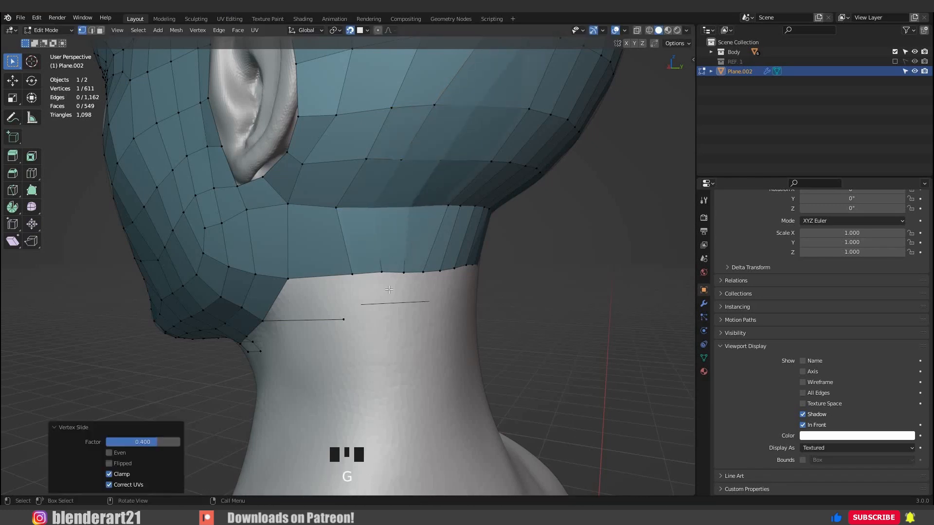
Try sliding the vertices of the neck's lower border forward to space them evenly.
{"action": "left_click", "coordinate": [352, 273]}
{"action": "left_click", "coordinate": [369, 283]}
{"action": "left_click", "coordinate": [376, 279]}
{"action": "left_click", "coordinate": [404, 272]}
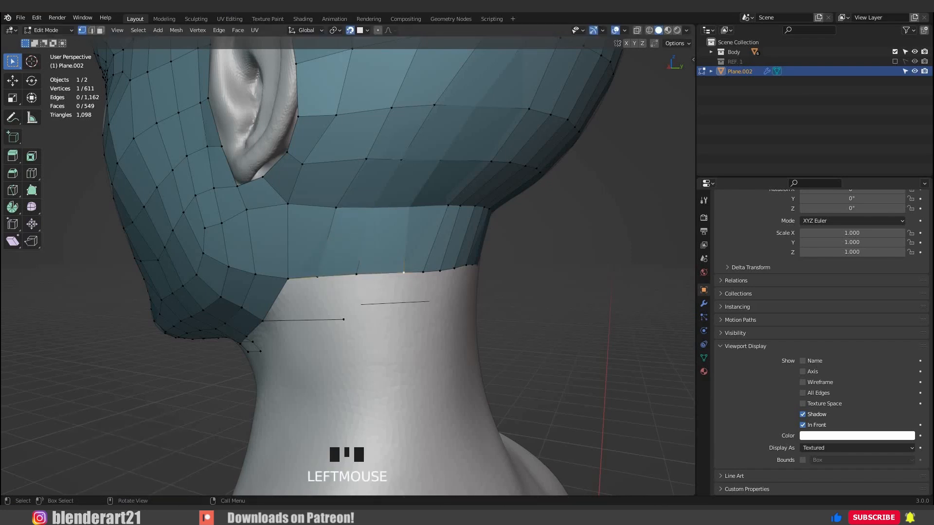
{"action": "left_click", "coordinate": [416, 275]}
{"action": "middle_click_drag", "start_coordinate": [417, 276], "coordinate": [425, 264]}
{"action": "scroll", "coordinate": [424, 261], "scroll_direction": "down", "scroll_amount": 3}
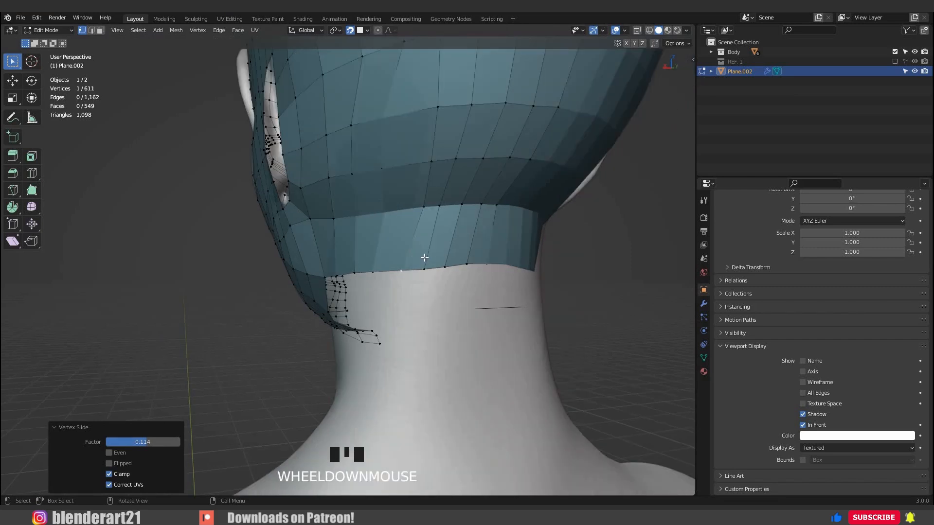
Try sliding the vertices near the nape along their rows, from the neck edge up the back of the head.
{"action": "middle_click_drag", "start_coordinate": [422, 212], "coordinate": [427, 217]}
{"action": "left_click", "coordinate": [425, 211]}
{"action": "key", "text": "g"}
{"action": "key", "text": "g"}
{"action": "left_click", "coordinate": [417, 226]}
{"action": "left_click", "coordinate": [436, 166]}
{"action": "key", "text": "g"}
{"action": "key", "text": "g"}
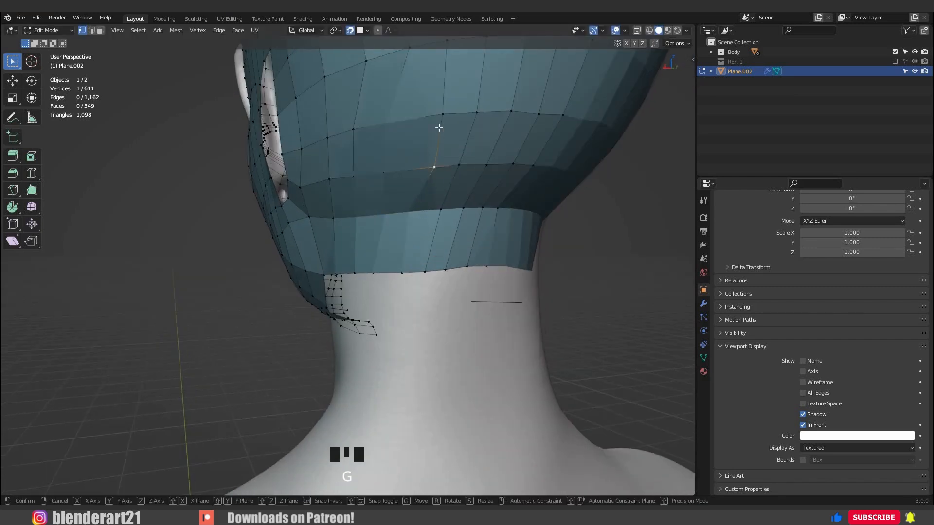
{"action": "left_click", "coordinate": [427, 134]}
{"action": "left_click", "coordinate": [443, 115]}
{"action": "key", "text": "g"}
{"action": "key", "text": "g"}
{"action": "left_click", "coordinate": [447, 139]}
Undo the vertex moves and slides made across the back of the head and neck.
{"action": "middle_click_drag", "start_coordinate": [450, 145], "coordinate": [444, 166]}
{"action": "scroll", "coordinate": [469, 174], "scroll_direction": "down", "scroll_amount": 2}
{"action": "key", "text": "ctrl+z"}
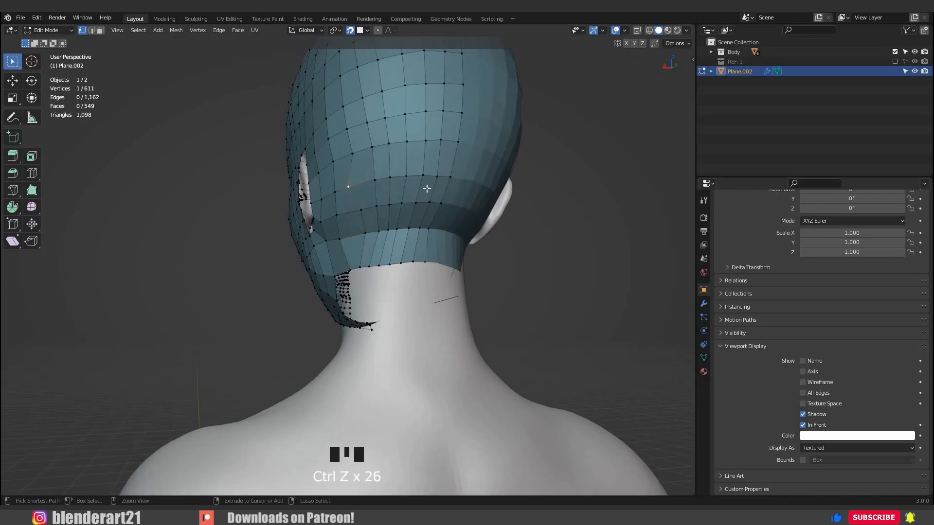
Fill the quad between the neck border behind the jaw and the loose edge below it.
{"action": "middle_click_drag", "start_coordinate": [372, 263], "coordinate": [445, 271]}
{"action": "scroll", "coordinate": [428, 272], "scroll_direction": "up", "scroll_amount": 2}
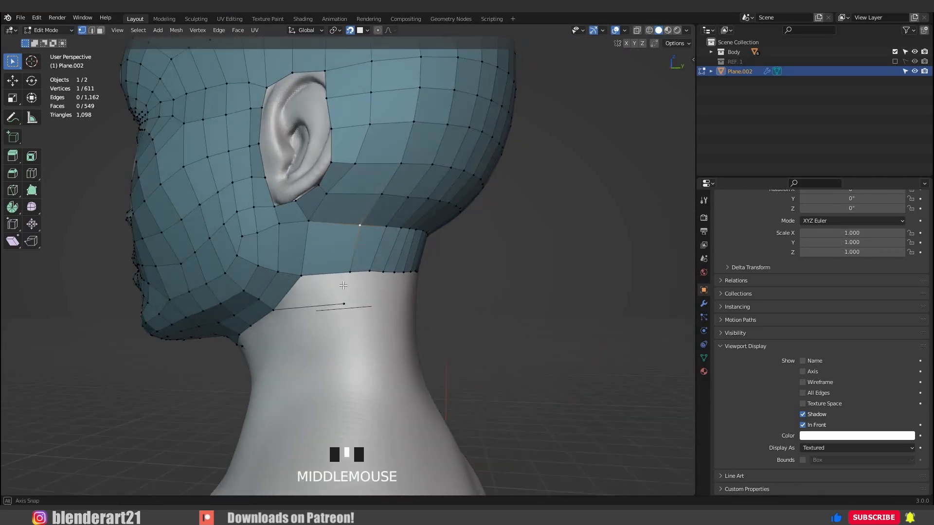
{"action": "scroll", "coordinate": [389, 275], "scroll_direction": "up", "scroll_amount": 2}
{"action": "left_click", "coordinate": [351, 276]}
{"action": "key", "text": "f"}
Extrude a long edge from the new quad's lower rear corner around to the back of the neck.
{"action": "middle_click_drag", "start_coordinate": [327, 301], "coordinate": [402, 312]}
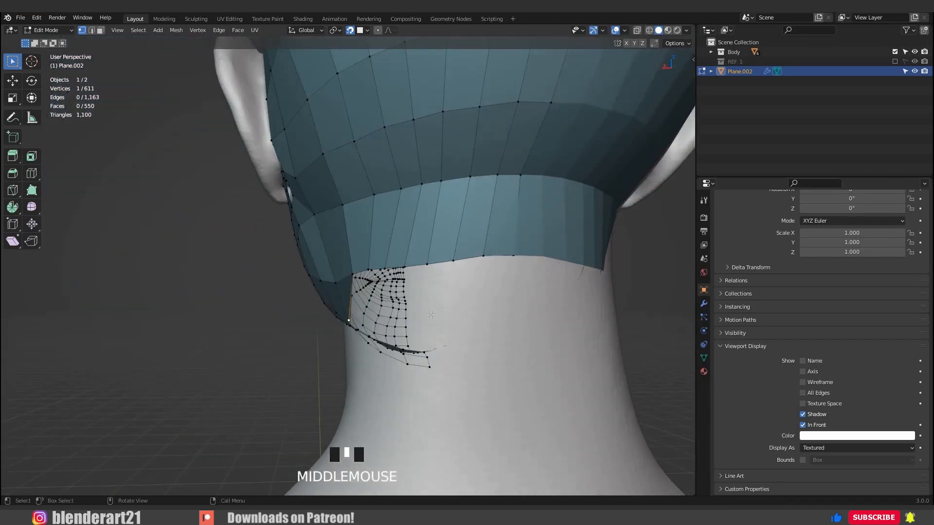
{"action": "left_click", "coordinate": [541, 319]}
{"action": "middle_click_drag", "start_coordinate": [542, 319], "coordinate": [523, 291]}
Shift the neck border vertices closest to the nape to straighten their vertical edges.
{"action": "left_click", "coordinate": [521, 291]}
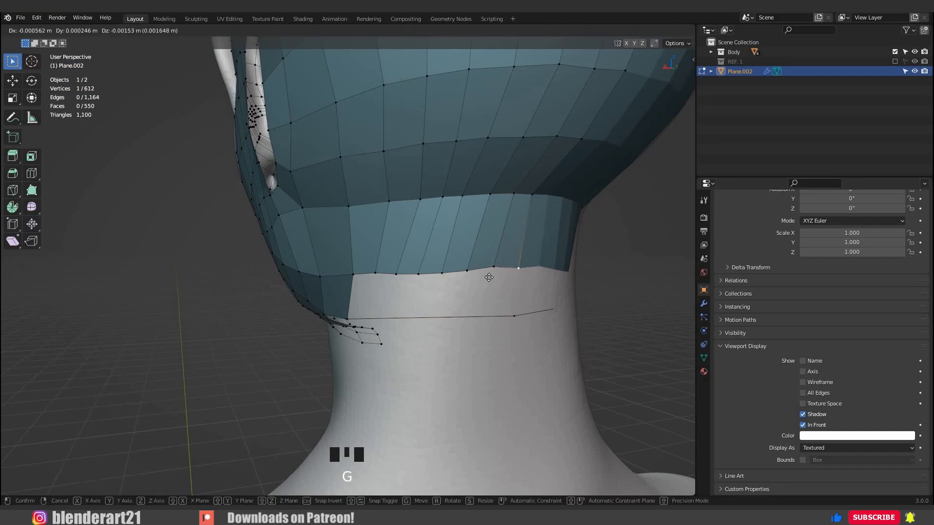
{"action": "left_click", "coordinate": [474, 286]}
{"action": "middle_click_drag", "start_coordinate": [474, 286], "coordinate": [457, 268]}
{"action": "key", "text": "g"}
{"action": "left_click", "coordinate": [498, 268]}
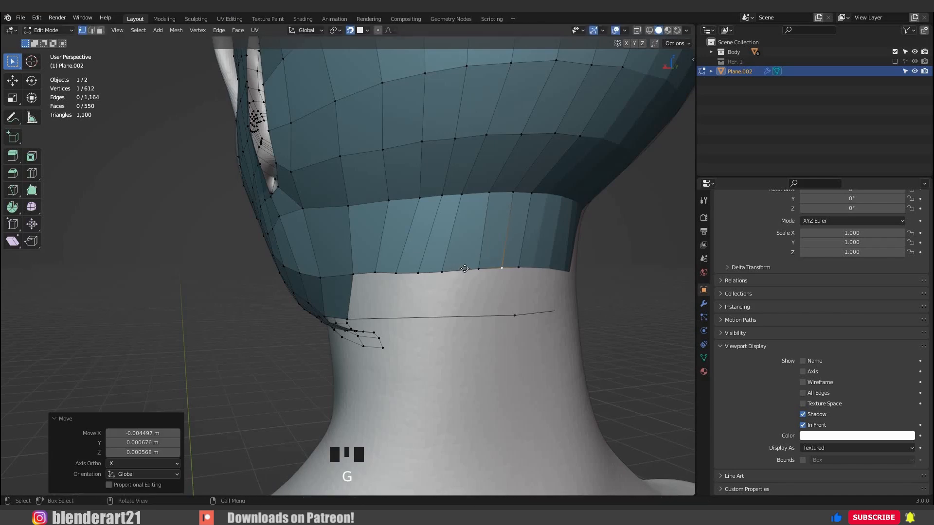
Move the remaining neck border vertices toward the ear side so that the border's quads are evenly spaced.
{"action": "left_click", "coordinate": [456, 269]}
{"action": "key", "text": "g"}
{"action": "left_click", "coordinate": [429, 271]}
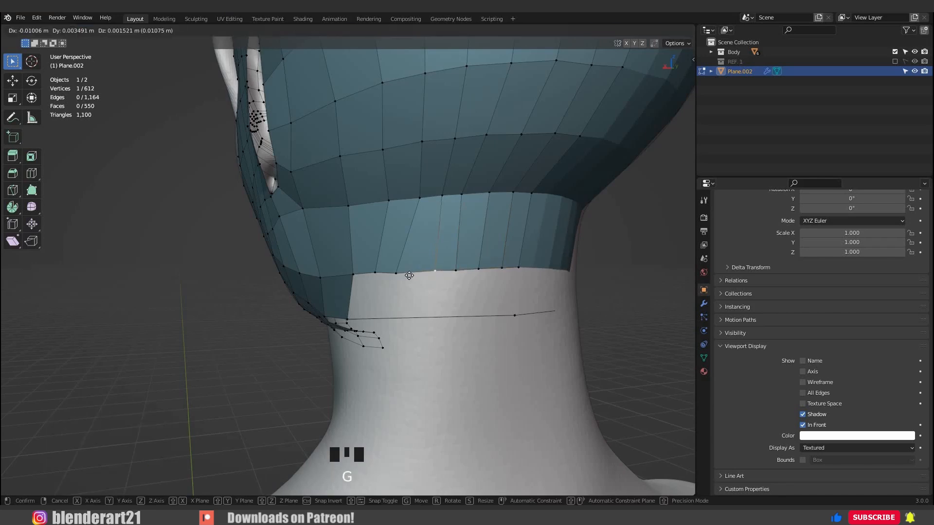
{"action": "left_click", "coordinate": [447, 275]}
{"action": "middle_click_drag", "start_coordinate": [382, 273], "coordinate": [515, 275]}
{"action": "left_click", "coordinate": [383, 273]}
{"action": "key", "text": "g"}
{"action": "left_click", "coordinate": [432, 286]}
Subdivide the long loose neck edge with six evenly spaced vertices to match the border above.
{"action": "left_click", "coordinate": [503, 310], "text": "ctrl"}
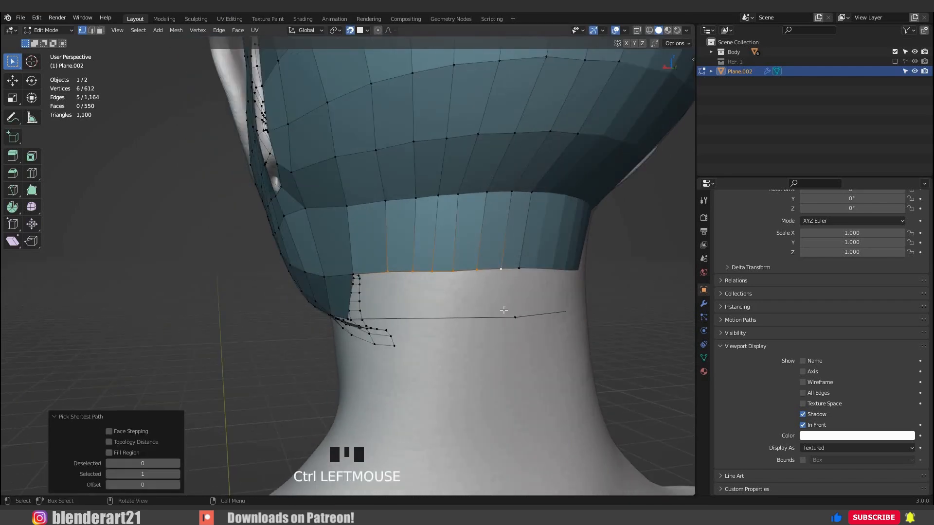
{"action": "scroll", "coordinate": [464, 318], "scroll_direction": "up", "scroll_amount": 1}
{"action": "left_click", "coordinate": [465, 318]}
{"action": "left_click", "coordinate": [515, 308]}
Nudge the six new vertices slightly on the neck surface and open the mesh's modifier settings.
{"action": "middle_click_drag", "start_coordinate": [476, 340], "coordinate": [578, 327]}
{"action": "key", "text": "ctrl+z"}
{"action": "left_click", "coordinate": [524, 327]}
{"action": "left_click", "coordinate": [703, 304]}
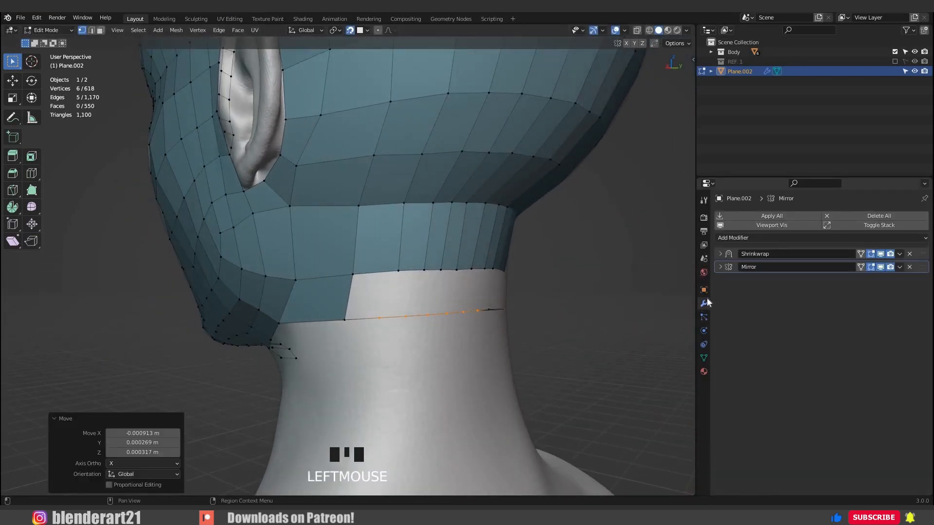
{"action": "middle_click_drag", "start_coordinate": [502, 311], "coordinate": [471, 308]}
Fill the first quad beside the nape between the neck border and the subdivided edge.
{"action": "middle_click_drag", "start_coordinate": [537, 317], "coordinate": [496, 318]}
{"action": "left_click", "coordinate": [511, 270]}
{"action": "left_click", "coordinate": [509, 316], "text": "shift"}
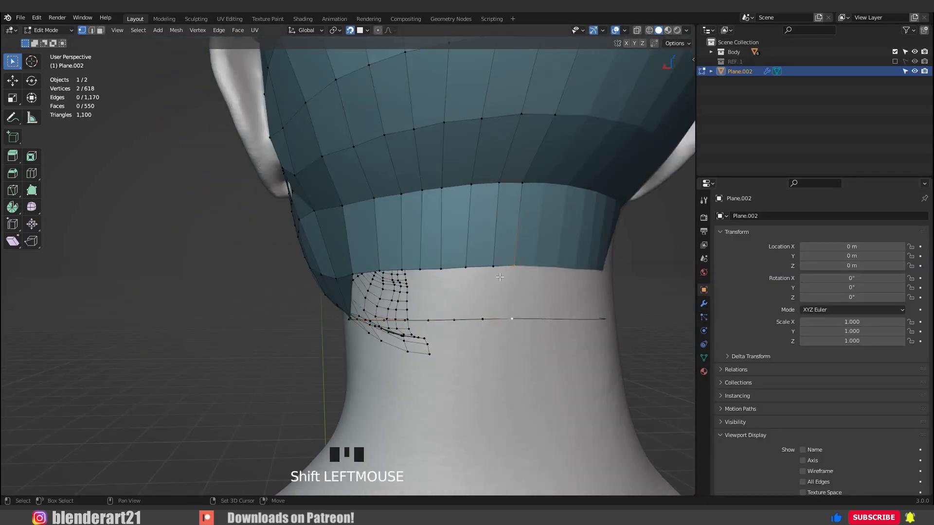
Align the three lower-row vertices closest to the nape with the neck border vertices above them.
{"action": "key", "text": "g"}
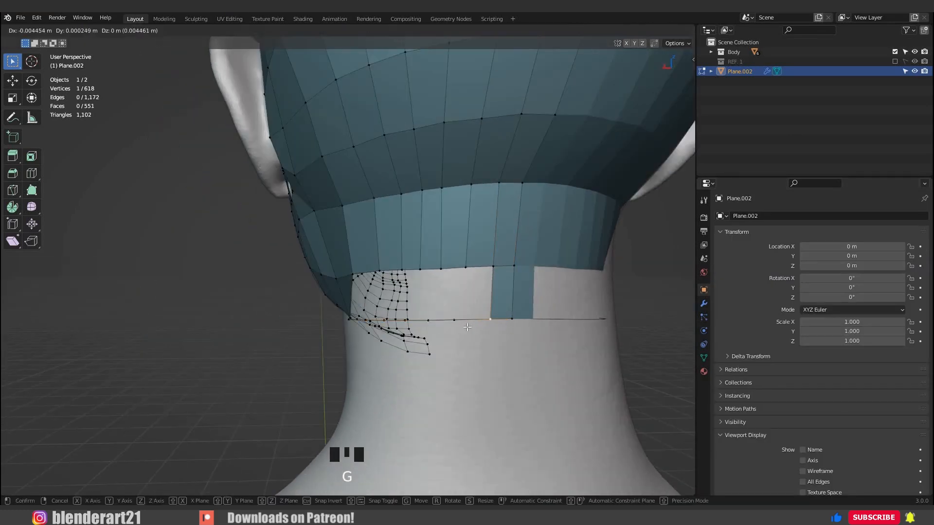
{"action": "left_click", "coordinate": [503, 330]}
{"action": "left_click", "coordinate": [454, 321]}
{"action": "key", "text": "g"}
{"action": "left_click", "coordinate": [464, 324]}
{"action": "middle_click_drag", "start_coordinate": [448, 323], "coordinate": [475, 323]}
{"action": "left_click", "coordinate": [446, 319]}
{"action": "key", "text": "g"}
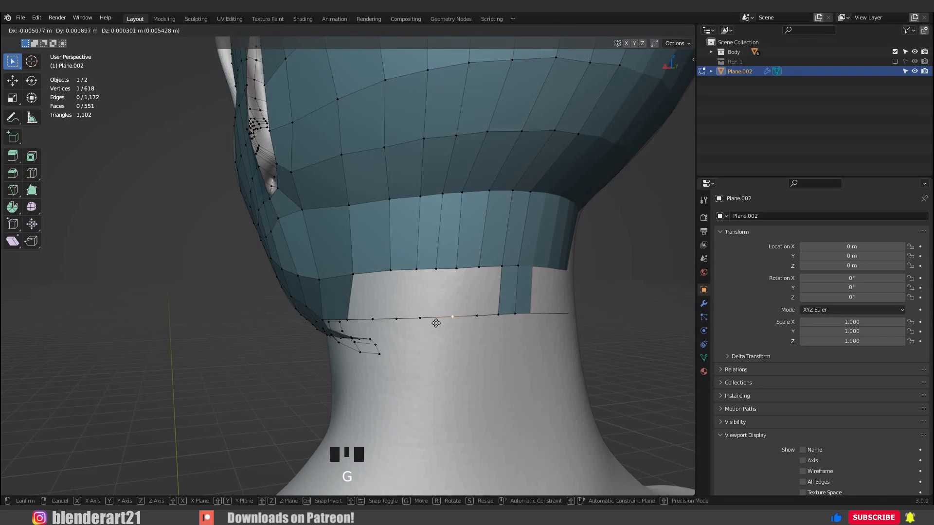
{"action": "left_click", "coordinate": [437, 323]}
Align the remaining lower-row vertices toward the jaw with the neck border vertices above them.
{"action": "left_click", "coordinate": [420, 321]}
{"action": "key", "text": "g"}
{"action": "left_click", "coordinate": [419, 322]}
{"action": "left_click", "coordinate": [397, 322]}
{"action": "key", "text": "g"}
{"action": "left_click", "coordinate": [383, 321]}
{"action": "left_click", "coordinate": [373, 319]}
{"action": "key", "text": "g"}
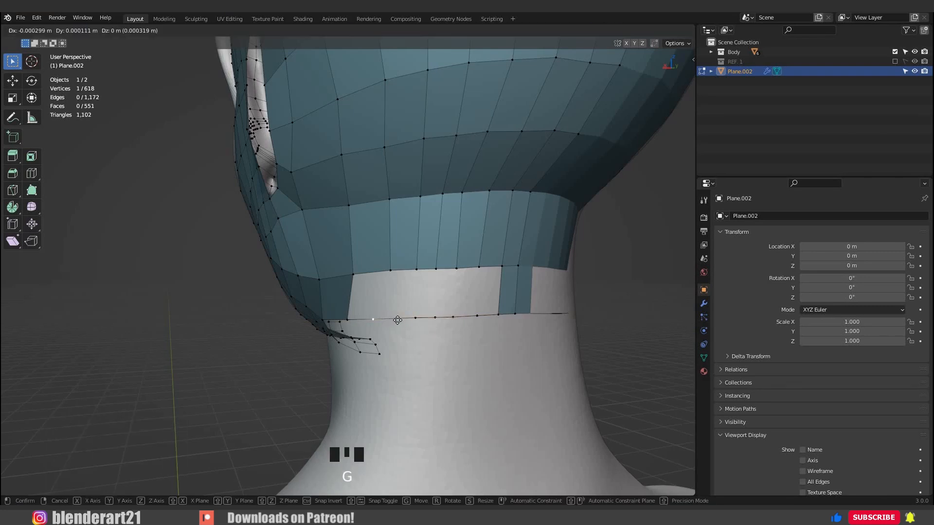
Fill the remaining gap between the neck border and the lower vertex row with quads.
{"action": "left_click", "coordinate": [488, 273]}
{"action": "left_click", "coordinate": [503, 315], "text": "shift"}
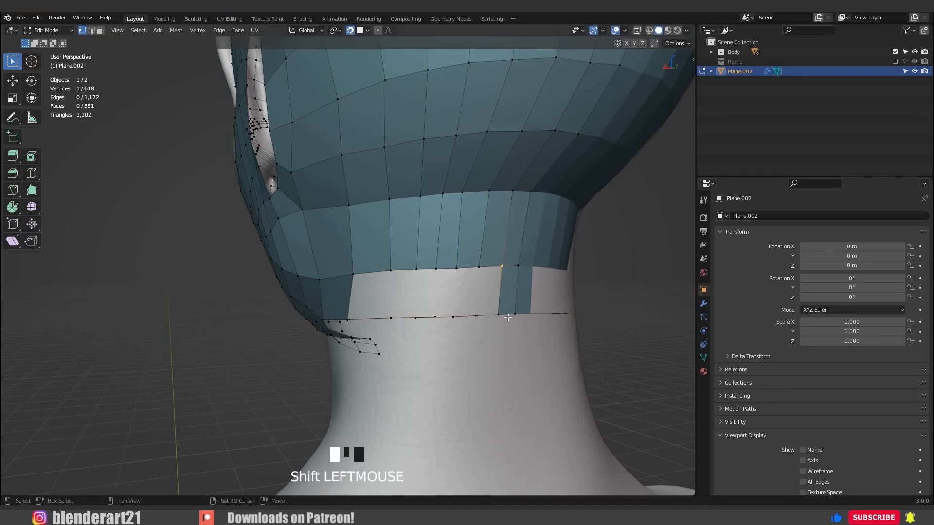
{"action": "key", "text": "f"}
{"action": "key", "text": "f"}
{"action": "key", "text": "f"}
{"action": "key", "text": "f"}
{"action": "key", "text": "f"}
{"action": "key", "text": "f"}
{"action": "key", "text": "f"}
{"action": "key", "text": "f"}
{"action": "key", "text": "f"}
Try to extrude the neck's whole lower border loop downward in the right orthographic view.
{"action": "middle_click_drag", "start_coordinate": [446, 316], "coordinate": [326, 303]}
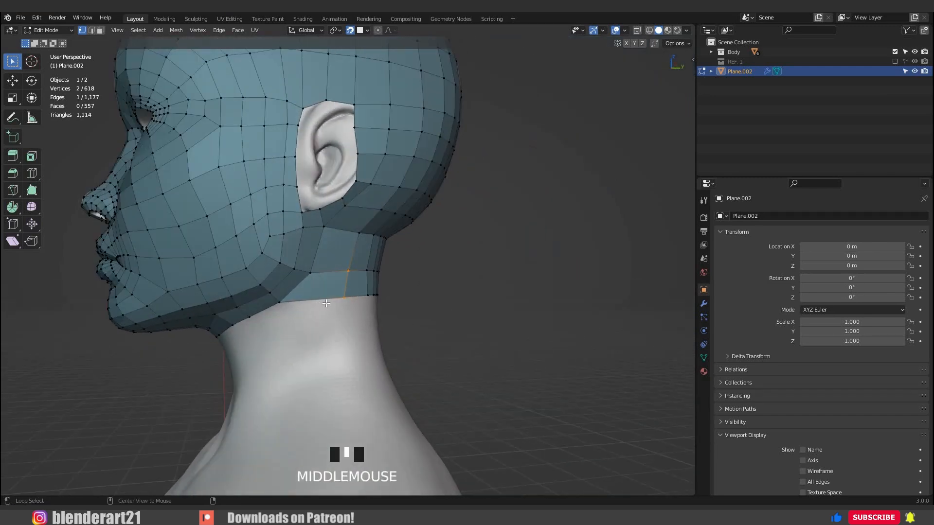
{"action": "key", "text": "KP_3"}
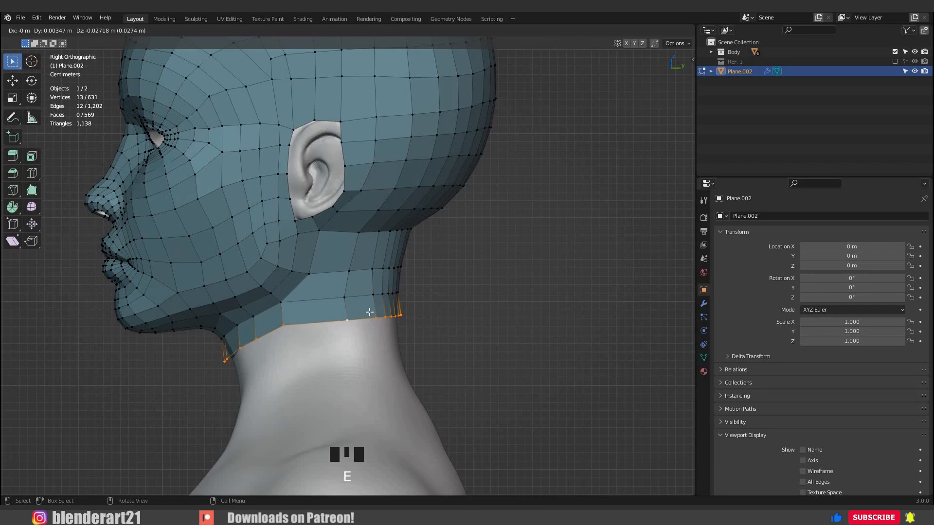
{"action": "left_click", "coordinate": [370, 312]}
{"action": "key", "text": "ctrl+z"}
Extrude the neck's lower border loop about 0.039 m downward with snapping turned off, in the right orthographic view.
{"action": "middle_click_drag", "start_coordinate": [423, 263], "coordinate": [321, 334]}
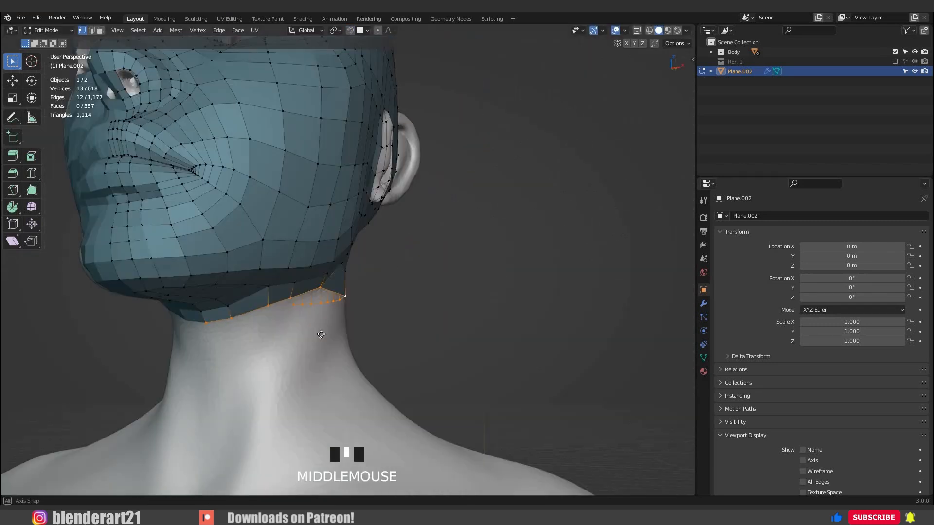
{"action": "left_click", "coordinate": [407, 361]}
{"action": "middle_click_drag", "start_coordinate": [407, 361], "coordinate": [233, 376]}
{"action": "key", "text": "KP_3"}
{"action": "middle_click_drag", "start_coordinate": [325, 260], "coordinate": [325, 146], "text": "shift"}
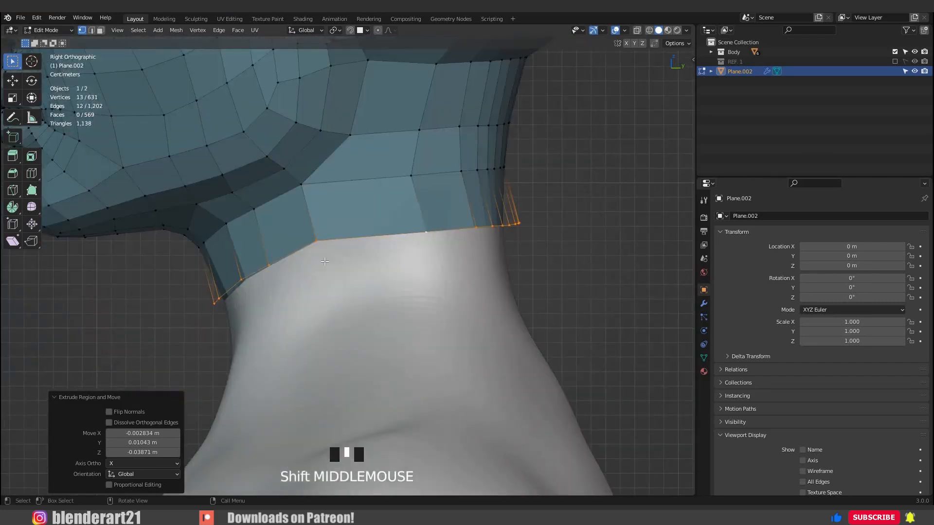
Reposition the side vertices of the new lower neck border and turn snapping on to fit them to the sculpted neck.
{"action": "left_click", "coordinate": [316, 240]}
{"action": "key", "text": "g"}
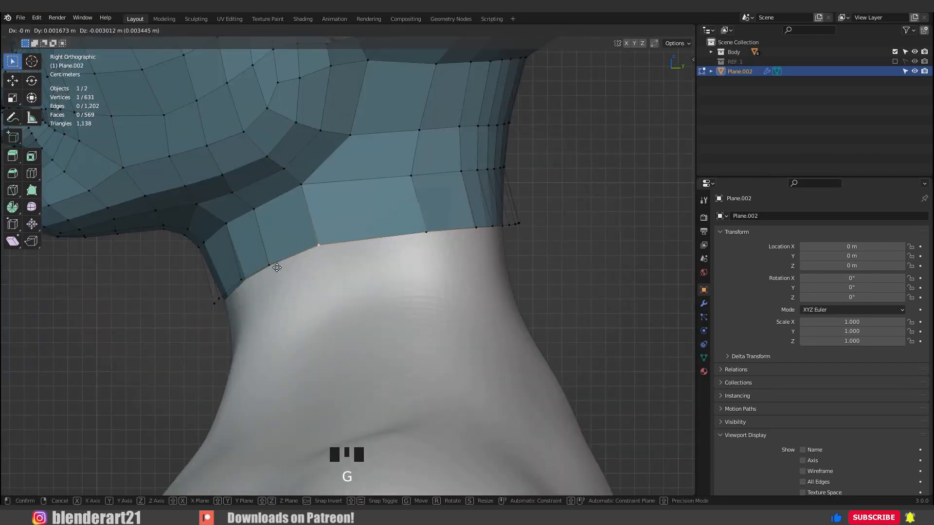
{"action": "left_click", "coordinate": [223, 271]}
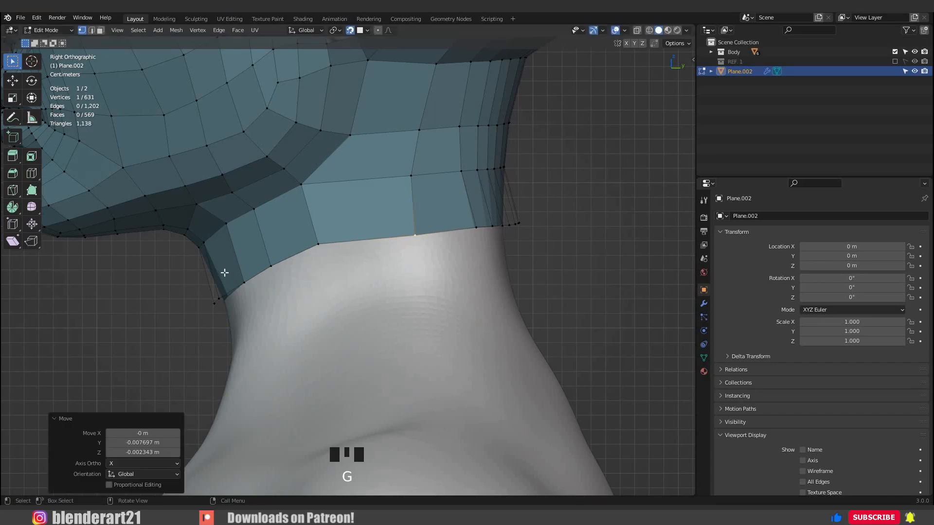
{"action": "middle_click_drag", "start_coordinate": [224, 271], "coordinate": [157, 274]}
{"action": "key", "text": "g"}
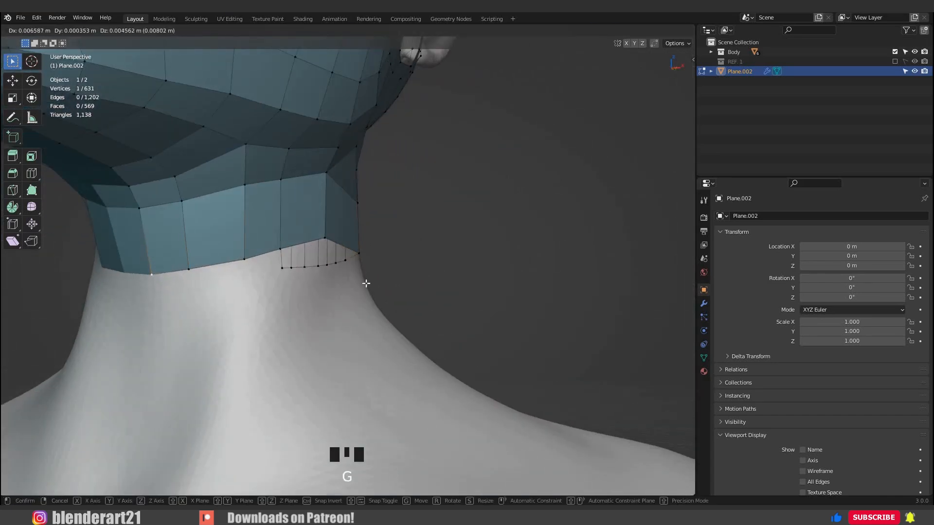
{"action": "left_click", "coordinate": [365, 285]}
Snap the lower border vertices between the neck's side and nape onto the sculpt, spacing them evenly.
{"action": "middle_click_drag", "start_coordinate": [365, 284], "coordinate": [335, 272]}
{"action": "mouse_move", "coordinate": [418, 258]}
{"action": "middle_mouse_down"}
{"action": "mouse_move", "coordinate": [384, 252]}
{"action": "mouse_move", "coordinate": [428, 253]}
{"action": "middle_mouse_up"}
{"action": "key", "text": "g"}
{"action": "left_click", "coordinate": [389, 252]}
{"action": "key", "text": "g"}
{"action": "left_click", "coordinate": [416, 253]}
{"action": "key", "text": "g"}
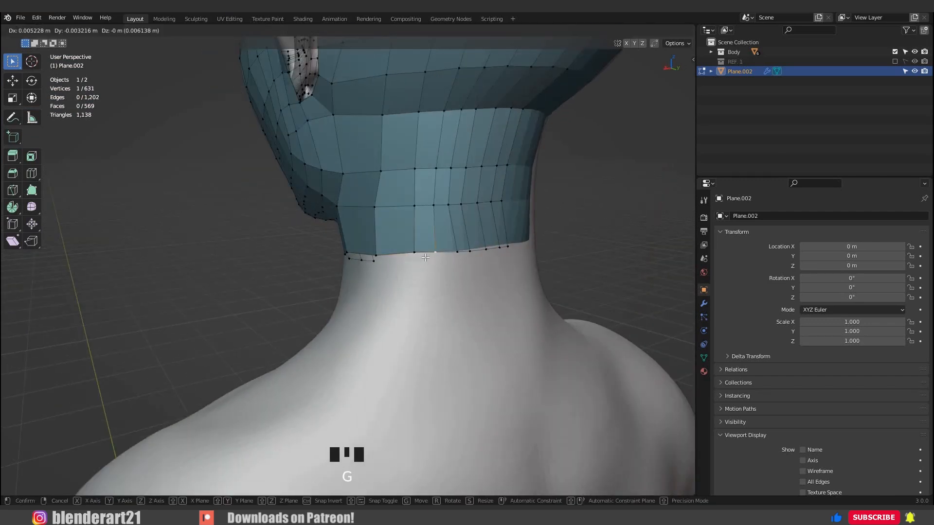
{"action": "left_click", "coordinate": [426, 258]}
Snap the floating border vertices at the back of the neck onto the nape, level with their neighbours.
{"action": "middle_click_drag", "start_coordinate": [426, 258], "coordinate": [403, 278], "text": "shift"}
{"action": "left_click", "coordinate": [384, 265]}
{"action": "key", "text": "g"}
{"action": "right_click", "coordinate": [389, 273]}
{"action": "key", "text": "g"}
{"action": "left_click", "coordinate": [396, 267]}
{"action": "left_click", "coordinate": [428, 273]}
{"action": "key", "text": "g"}
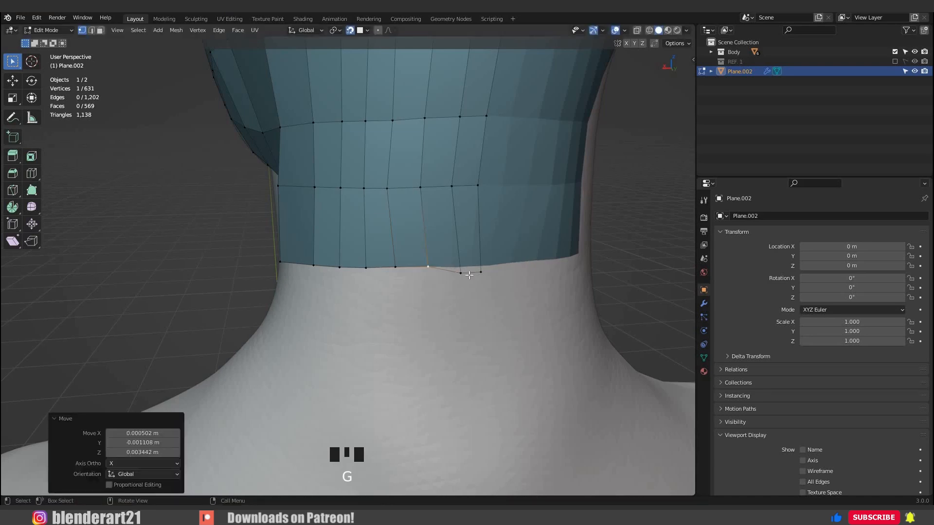
{"action": "left_click", "coordinate": [455, 268]}
{"action": "key", "text": "g"}
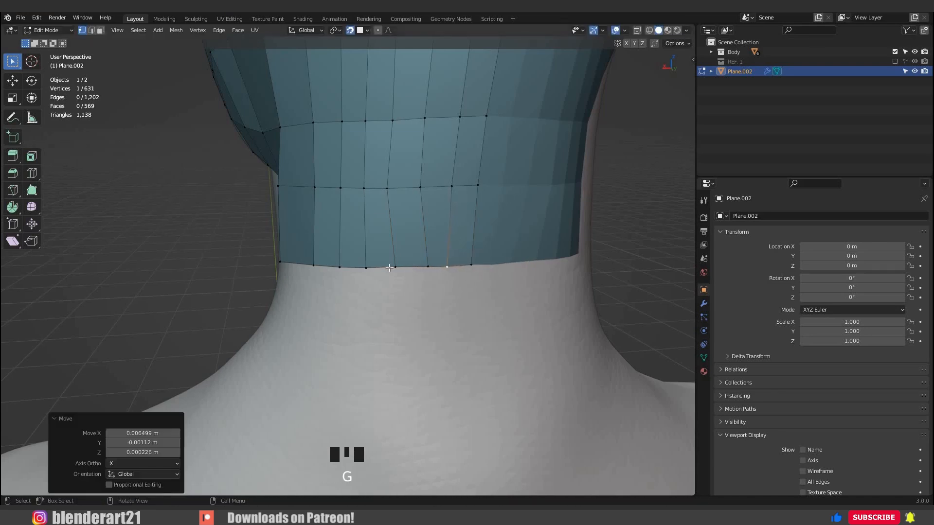
Even out the horizontal spacing of the nape's border vertices and save the file.
{"action": "left_click", "coordinate": [392, 267]}
{"action": "key", "text": "g"}
{"action": "left_click", "coordinate": [390, 266]}
{"action": "left_click", "coordinate": [365, 268]}
{"action": "key", "text": "g"}
{"action": "left_click", "coordinate": [362, 267]}
{"action": "middle_click_drag", "start_coordinate": [296, 257], "coordinate": [387, 256]}
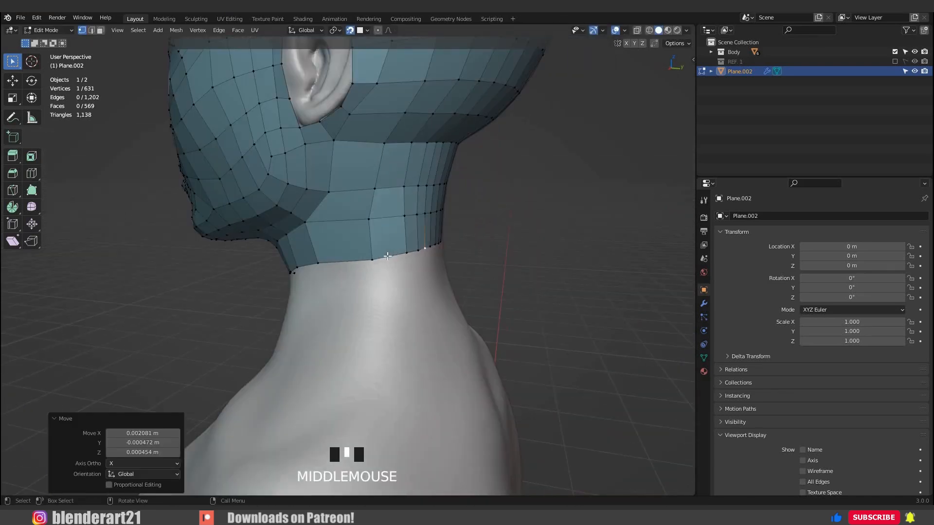
{"action": "scroll", "coordinate": [318, 241], "scroll_direction": "down", "scroll_amount": 5}
{"action": "mouse_move", "coordinate": [318, 241]}
{"action": "middle_mouse_down"}
{"action": "mouse_move", "coordinate": [243, 238]}
{"action": "mouse_move", "coordinate": [318, 233]}
{"action": "middle_mouse_up"}
{"action": "scroll", "coordinate": [389, 209], "scroll_direction": "up", "scroll_amount": 5}
{"action": "middle_click_drag", "start_coordinate": [397, 209], "coordinate": [379, 300], "text": "shift"}
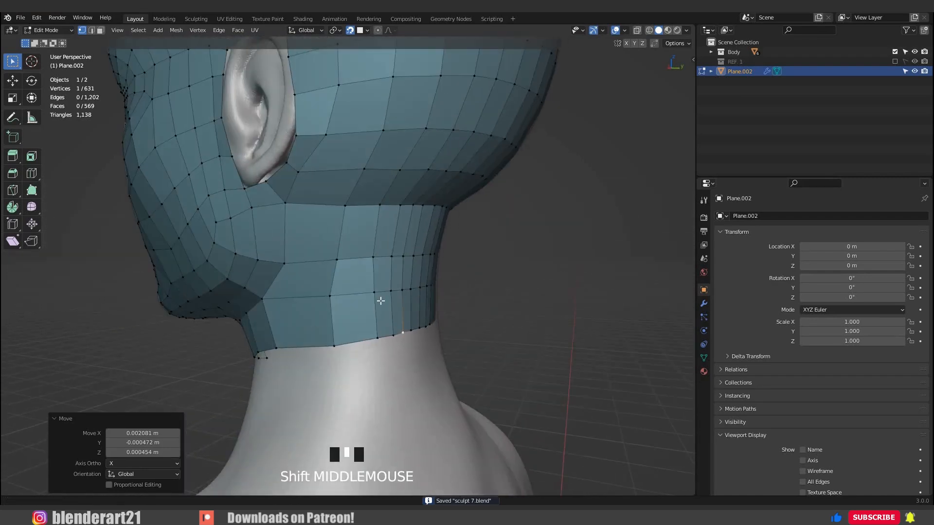
{"action": "scroll", "coordinate": [379, 300], "scroll_direction": "up", "scroll_amount": 1}
Slide the neck vertices below and behind the ear forward to widen the narrow quad columns.
{"action": "left_click_drag", "start_coordinate": [365, 245], "coordinate": [387, 312]}
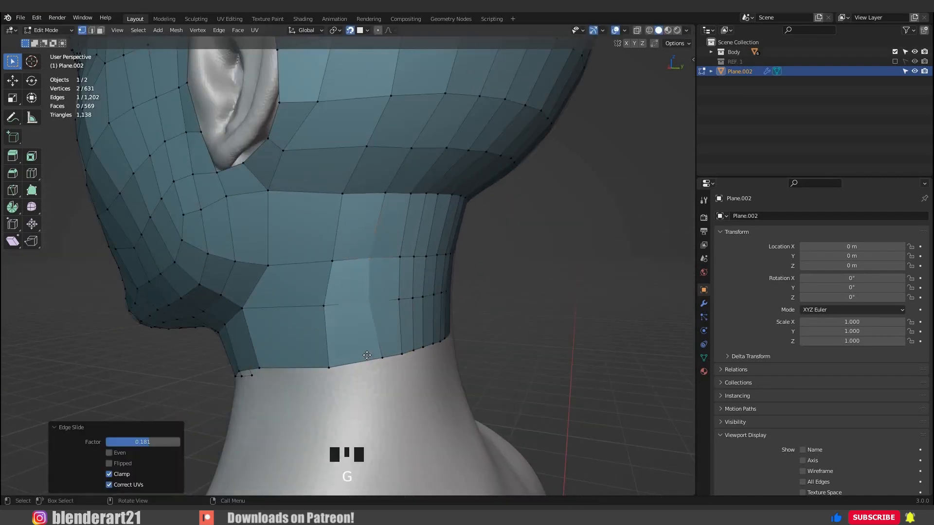
{"action": "left_click", "coordinate": [382, 358]}
{"action": "key", "text": "g"}
{"action": "left_click", "coordinate": [366, 355]}
{"action": "middle_click_drag", "start_coordinate": [358, 302], "coordinate": [337, 302]}
{"action": "left_click", "coordinate": [369, 271]}
{"action": "key", "text": "g"}
{"action": "key", "text": "g"}
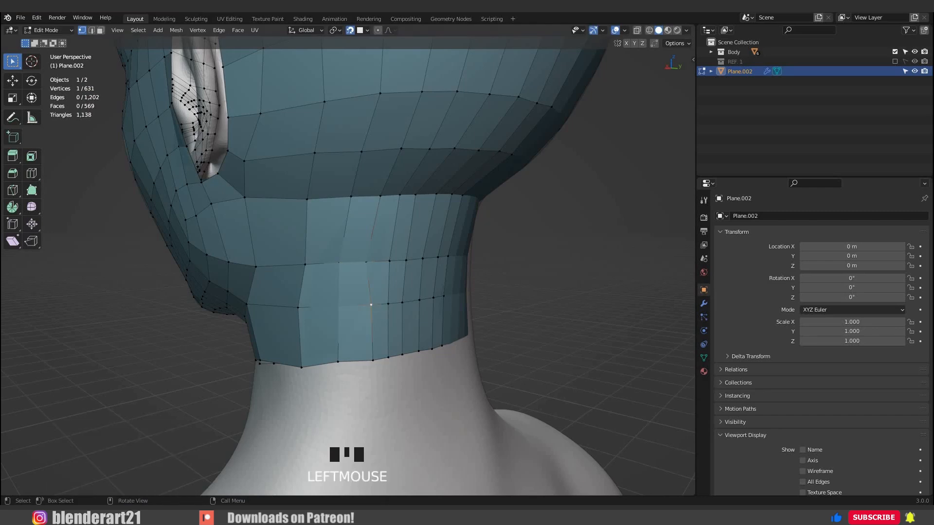
Slide the lower border vertices behind the neck's side along the loop to spread the columns evenly.
{"action": "middle_click_drag", "start_coordinate": [387, 357], "coordinate": [406, 320]}
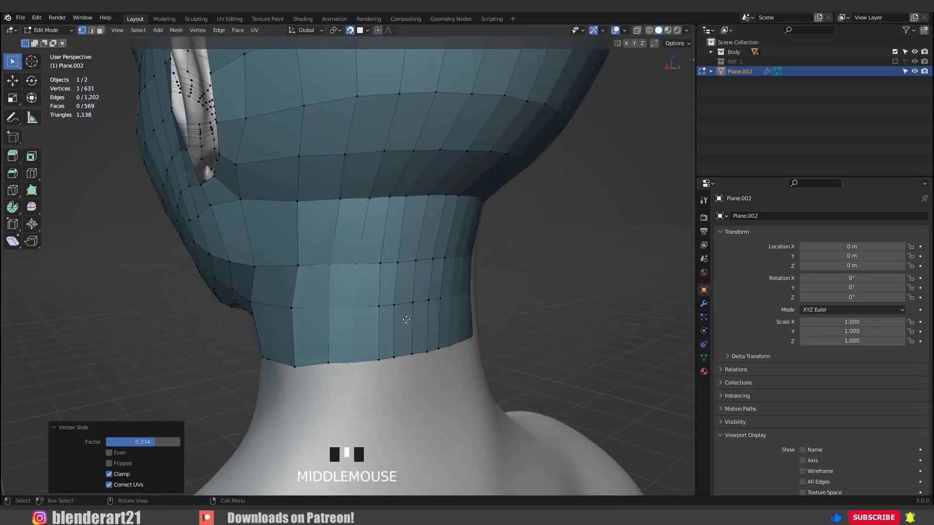
{"action": "left_click", "coordinate": [383, 362]}
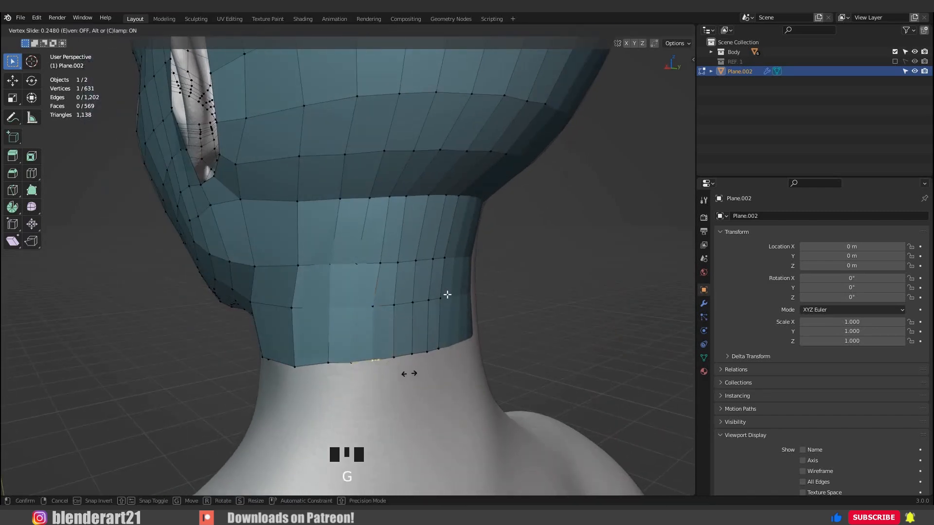
{"action": "left_click", "coordinate": [408, 373]}
{"action": "left_click", "coordinate": [380, 263]}
{"action": "left_click", "coordinate": [418, 291]}
{"action": "middle_click_drag", "start_coordinate": [421, 291], "coordinate": [350, 267]}
Shift the vertical edge on the side of the neck forward on the lowest two rings.
{"action": "left_click", "coordinate": [350, 266]}
{"action": "left_click", "coordinate": [348, 275]}
{"action": "left_click", "coordinate": [346, 305]}
{"action": "key", "text": "g"}
{"action": "key", "text": "g"}
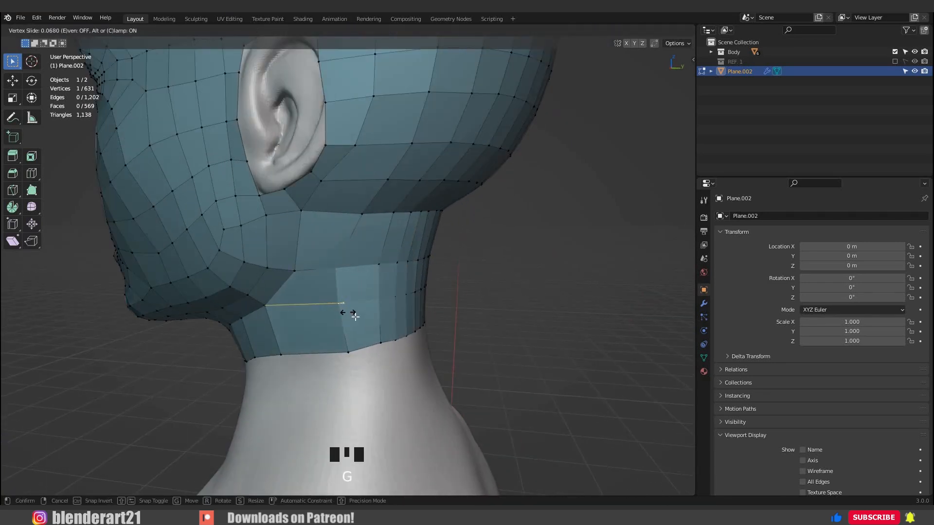
{"action": "left_click", "coordinate": [358, 320]}
{"action": "left_click", "coordinate": [345, 348]}
{"action": "left_click", "coordinate": [346, 350]}
{"action": "key", "text": "g"}
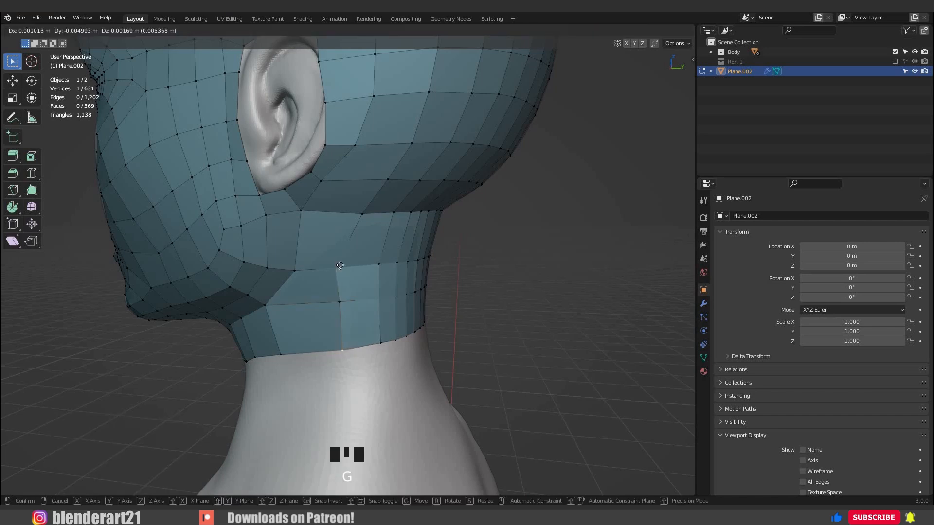
{"action": "left_click", "coordinate": [341, 348]}
Move the upper neck ring's vertices behind the ear to even out their spacing.
{"action": "left_click", "coordinate": [363, 277]}
{"action": "key", "text": "g"}
{"action": "left_click", "coordinate": [373, 276]}
{"action": "middle_click_drag", "start_coordinate": [385, 274], "coordinate": [373, 271]}
{"action": "left_click", "coordinate": [367, 265]}
{"action": "key", "text": "g"}
{"action": "left_click", "coordinate": [359, 266]}
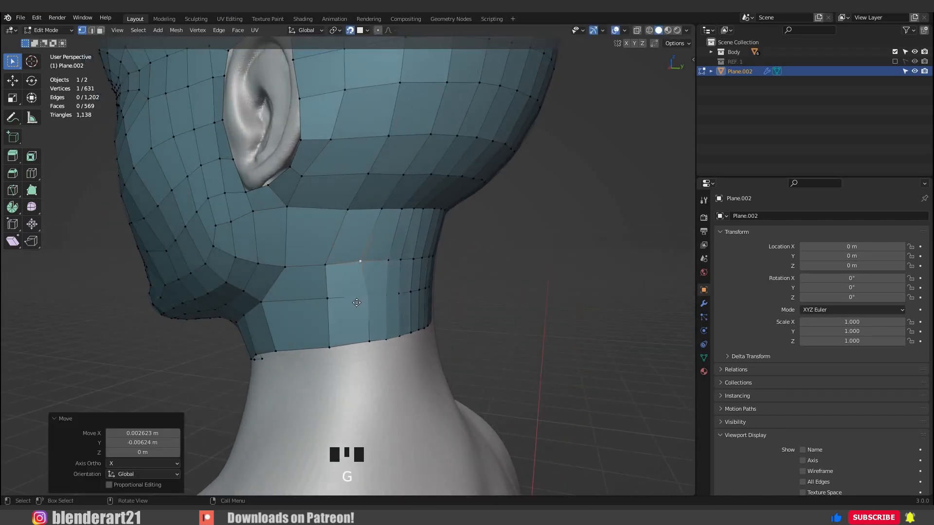
Align the middle ring and lower border vertices on the neck's side with the column above.
{"action": "left_click", "coordinate": [365, 299]}
{"action": "key", "text": "g"}
{"action": "left_click", "coordinate": [360, 297]}
{"action": "left_click", "coordinate": [369, 343]}
{"action": "key", "text": "g"}
{"action": "left_click", "coordinate": [355, 303]}
{"action": "middle_click_drag", "start_coordinate": [376, 302], "coordinate": [356, 301]}
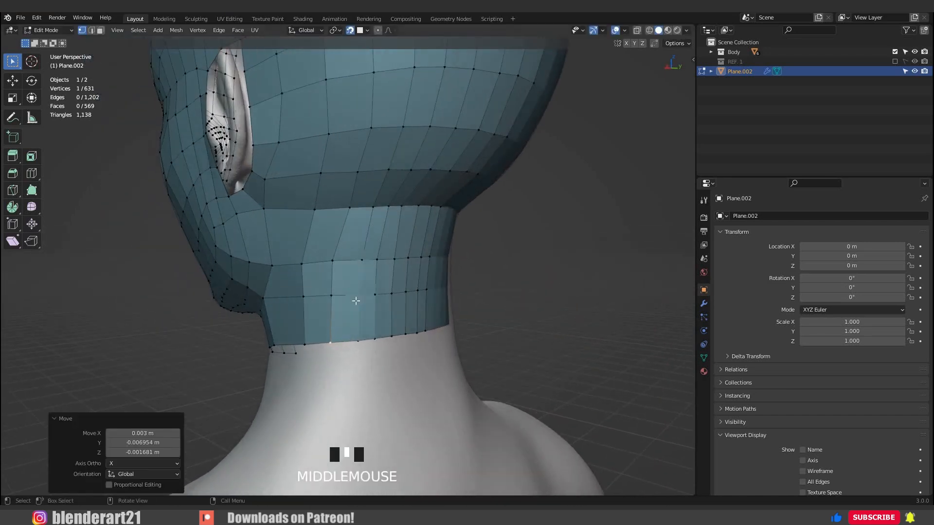
Line up the next vertex column toward the nape across the three lower neck rings and save the file.
{"action": "left_click", "coordinate": [356, 299]}
{"action": "key", "text": "g"}
{"action": "left_click", "coordinate": [355, 298]}
{"action": "left_click", "coordinate": [359, 263]}
{"action": "key", "text": "g"}
{"action": "left_click", "coordinate": [357, 261]}
{"action": "left_click", "coordinate": [357, 328]}
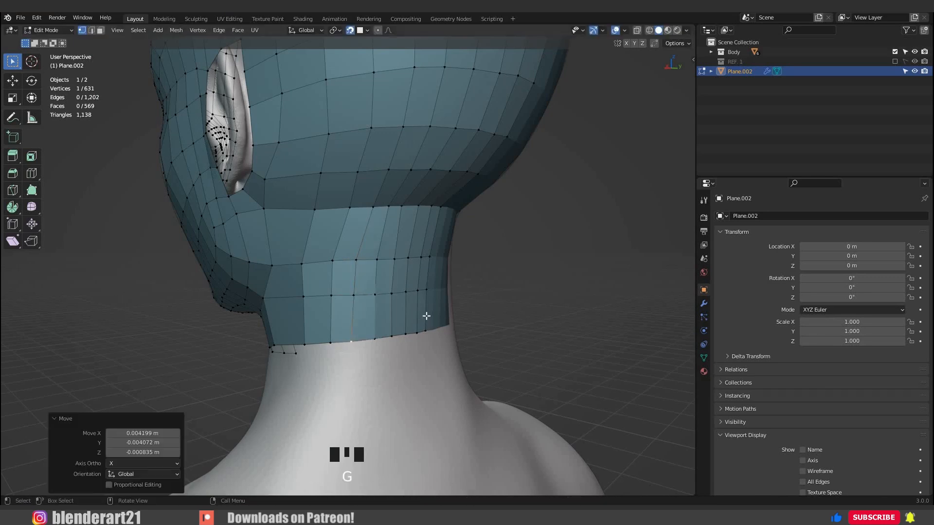
{"action": "mouse_move", "coordinate": [425, 316]}
{"action": "middle_mouse_down"}
{"action": "mouse_move", "coordinate": [218, 322]}
{"action": "mouse_move", "coordinate": [425, 319]}
{"action": "mouse_move", "coordinate": [421, 292]}
{"action": "mouse_move", "coordinate": [364, 291]}
{"action": "mouse_move", "coordinate": [362, 303]}
{"action": "middle_mouse_up"}
{"action": "key", "text": "ctrl+s"}
Extrude the neck's lower border loop about 0.10 m outward and 0.11 m downward, with snapping off, in the front orthographic view.
{"action": "left_click", "coordinate": [363, 303], "text": "alt"}
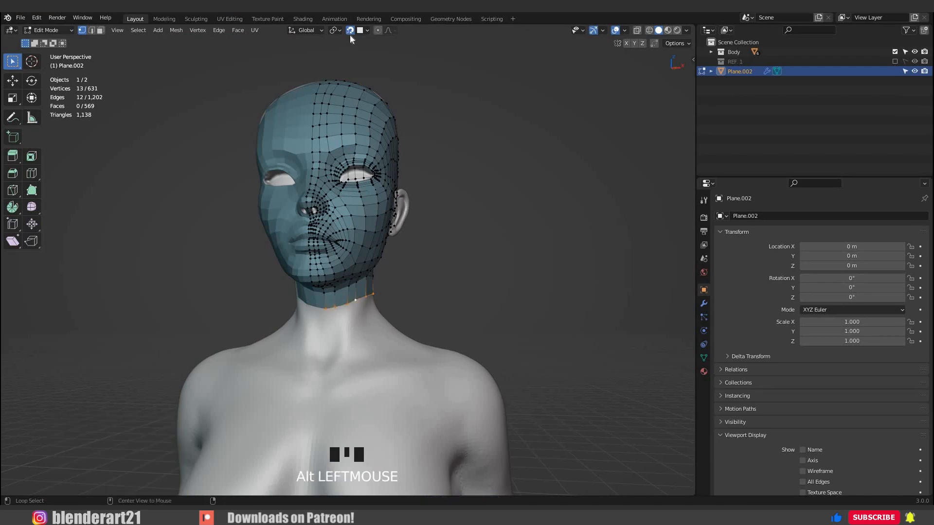
{"action": "key", "text": "KP_1"}
{"action": "key", "text": "e"}
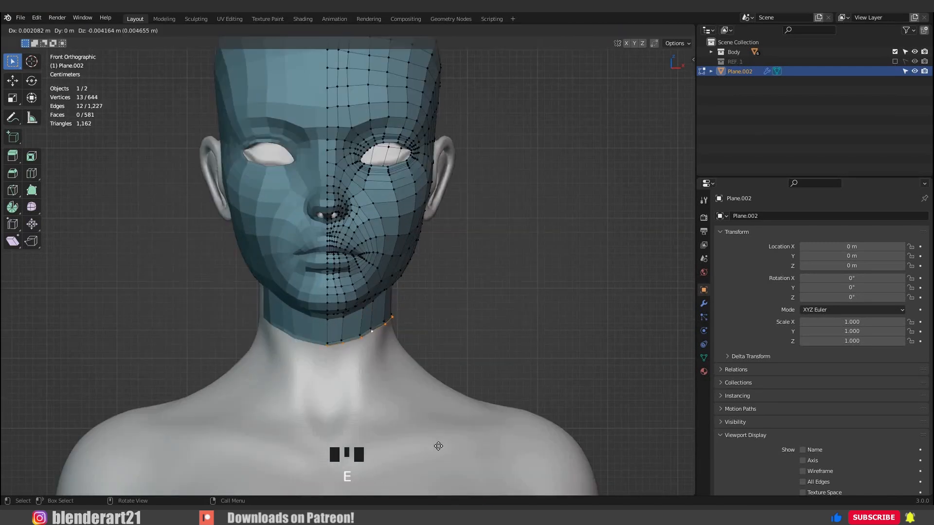
{"action": "left_click", "coordinate": [465, 437]}
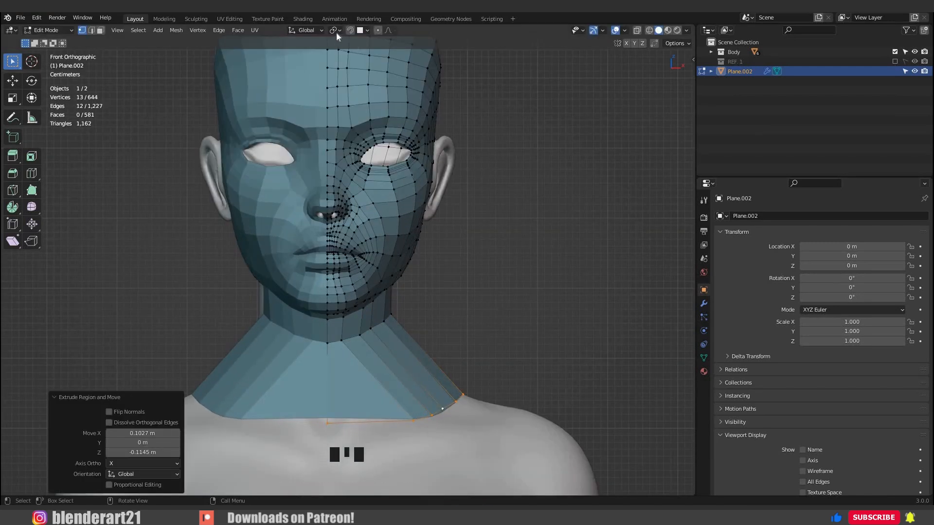
Turn snapping back on and pull the extruded border's front vertices down onto the upper chest in a V-shaped line.
{"action": "middle_click_drag", "start_coordinate": [438, 350], "coordinate": [342, 394], "text": "shift"}
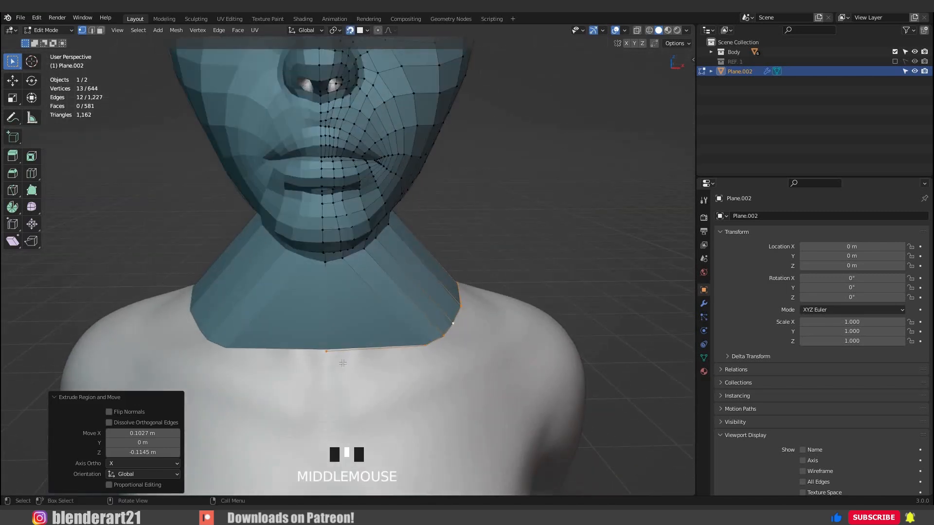
{"action": "left_click", "coordinate": [344, 396]}
{"action": "key", "text": "g"}
{"action": "left_click", "coordinate": [347, 457]}
{"action": "left_click", "coordinate": [388, 368]}
{"action": "key", "text": "g"}
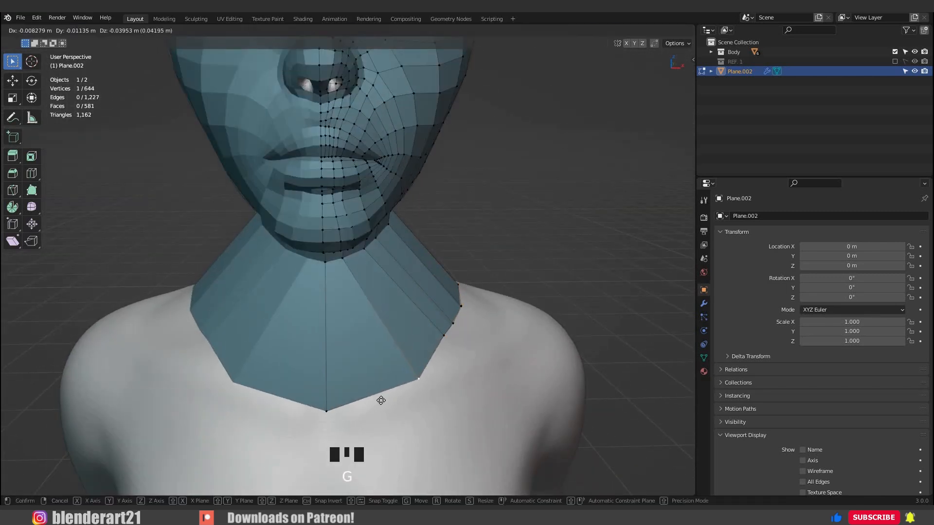
{"action": "left_click", "coordinate": [440, 335]}
{"action": "left_click", "coordinate": [439, 338]}
{"action": "key", "text": "g"}
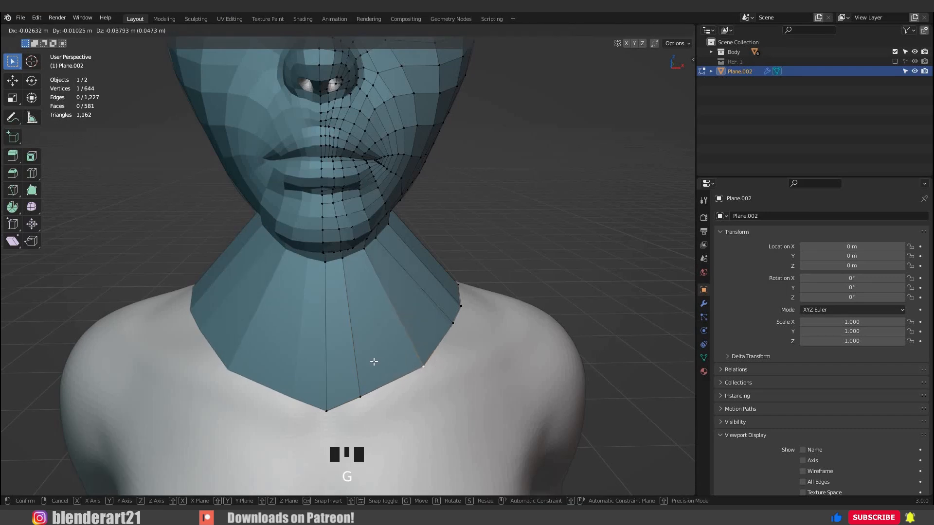
{"action": "left_click", "coordinate": [373, 361]}
Snap the extruded border's vertices near the collarbone and shoulder onto the body, spreading them outward.
{"action": "middle_click_drag", "start_coordinate": [454, 367], "coordinate": [371, 308]}
{"action": "left_click", "coordinate": [404, 337]}
{"action": "key", "text": "g"}
{"action": "left_click", "coordinate": [411, 365]}
{"action": "left_click", "coordinate": [433, 323]}
{"action": "key", "text": "g"}
{"action": "left_click", "coordinate": [469, 347]}
{"action": "key", "text": "g"}
Place the extruded border's back vertices on the upper back, spreading them evenly from the centre line outward.
{"action": "left_click", "coordinate": [317, 367]}
{"action": "key", "text": "g"}
{"action": "left_click", "coordinate": [317, 328]}
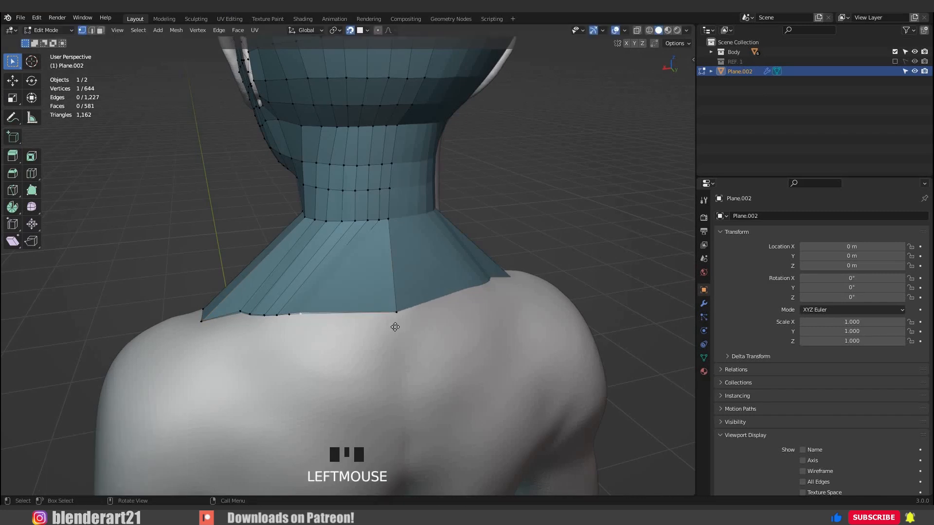
{"action": "key", "text": "g"}
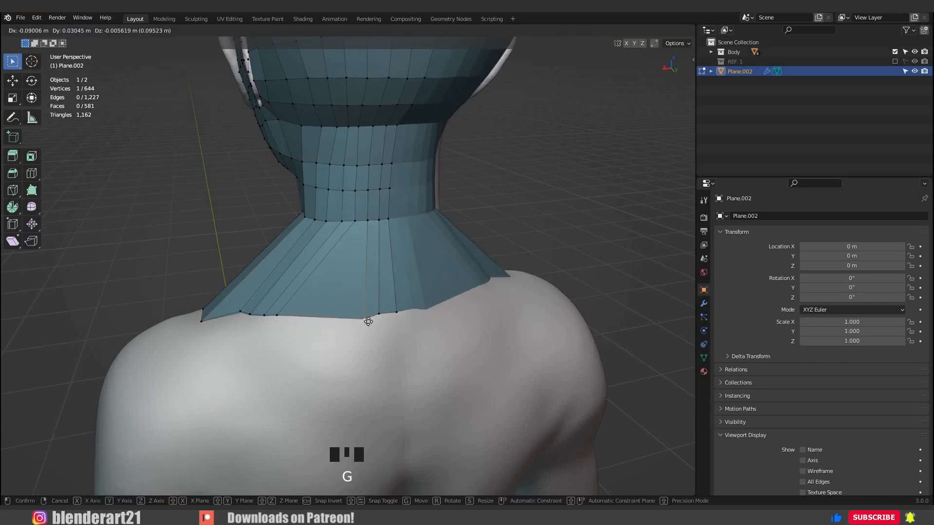
{"action": "left_click", "coordinate": [296, 324]}
{"action": "middle_click_drag", "start_coordinate": [296, 324], "coordinate": [368, 319]}
{"action": "key", "text": "g"}
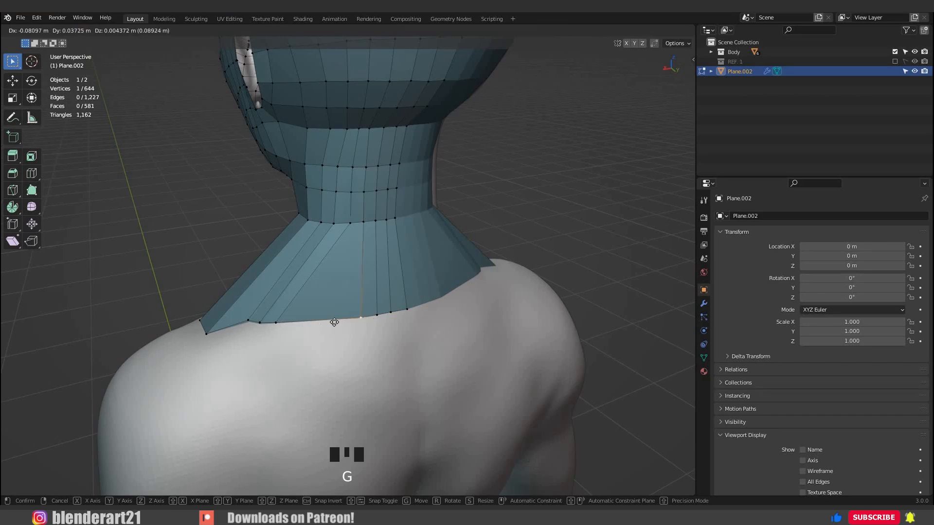
{"action": "left_click", "coordinate": [330, 323]}
Reposition the remaining border vertices over the shoulder to finish an evenly spaced line around the neck base.
{"action": "middle_click_drag", "start_coordinate": [331, 324], "coordinate": [391, 382]}
{"action": "key", "text": "g"}
{"action": "left_click", "coordinate": [321, 343]}
{"action": "key", "text": "g"}
{"action": "left_click", "coordinate": [230, 346]}
{"action": "left_click", "coordinate": [338, 345]}
{"action": "left_click", "coordinate": [366, 327]}
{"action": "middle_click_drag", "start_coordinate": [366, 328], "coordinate": [364, 313]}
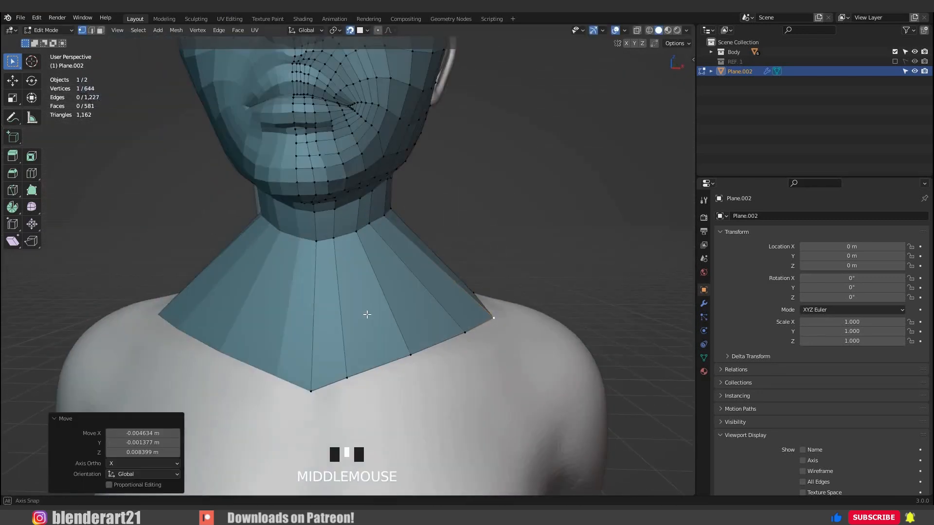
Add one centred edge loop through the long quads between the neck and the shoulder border.
{"action": "scroll", "coordinate": [405, 284], "scroll_direction": "down", "scroll_amount": 2}
{"action": "key", "text": "Tab"}
{"action": "middle_click_drag", "start_coordinate": [405, 285], "coordinate": [333, 285]}
{"action": "key", "text": "KP_1"}
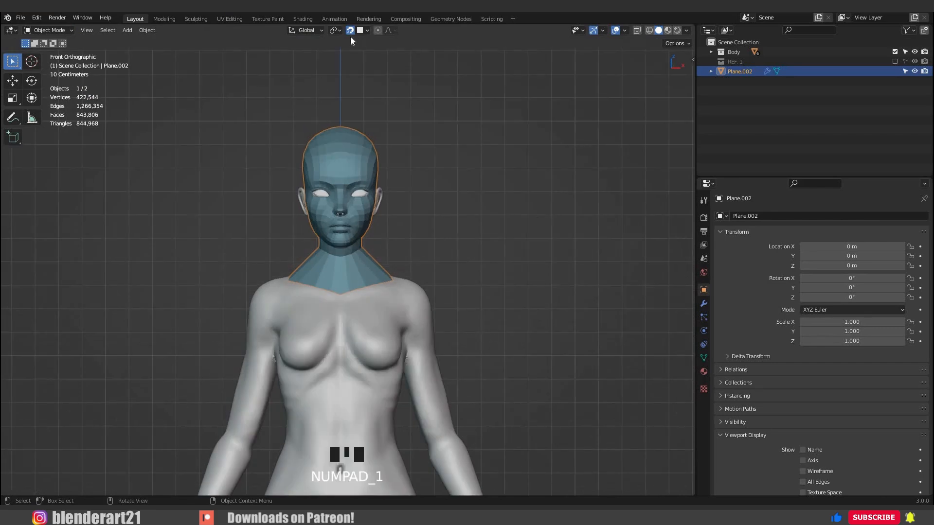
{"action": "scroll", "coordinate": [417, 260], "scroll_direction": "up", "scroll_amount": 4}
{"action": "key", "text": "Tab"}
{"action": "key", "text": "ctrl+r"}
{"action": "left_click", "coordinate": [430, 265]}
{"action": "right_click", "coordinate": [430, 270]}
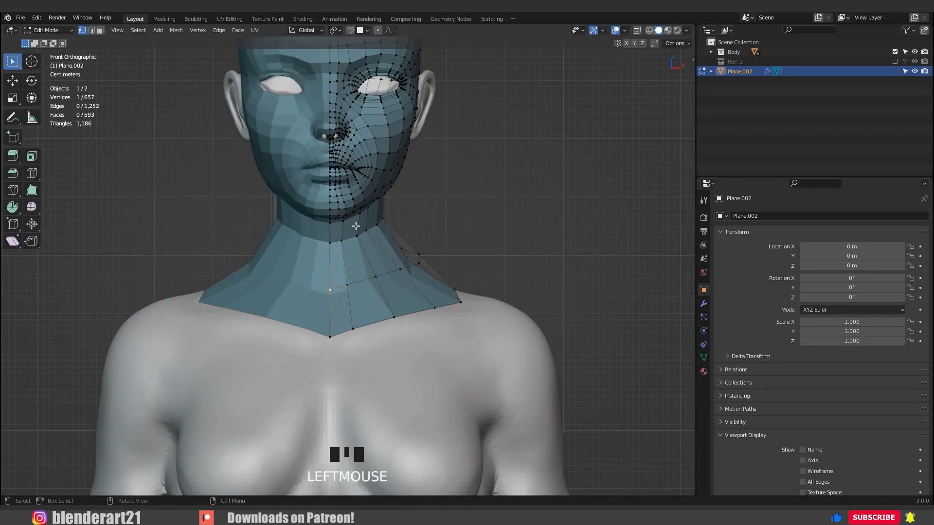
Snap the new loop's front and side vertices onto the sculpted neck base, spacing them evenly.
{"action": "scroll", "coordinate": [343, 303], "scroll_direction": "up", "scroll_amount": 2}
{"action": "key", "text": "g"}
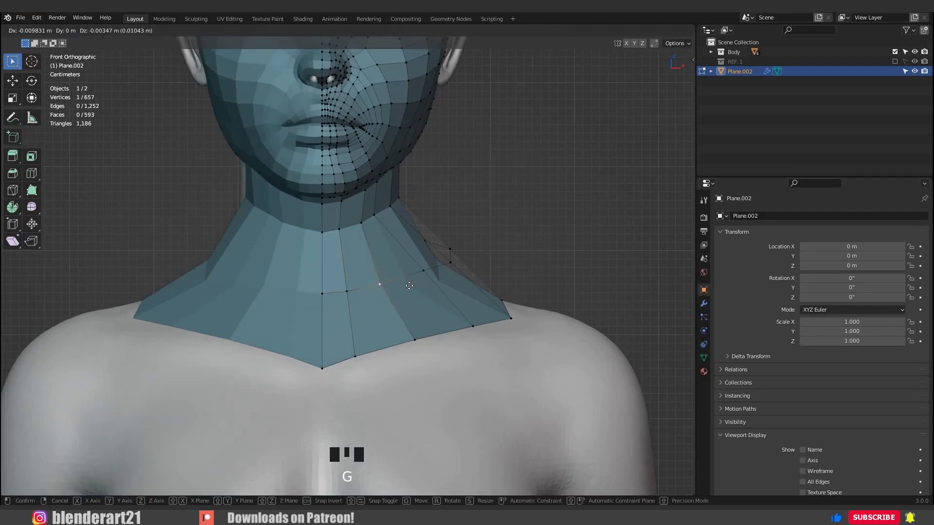
{"action": "left_click", "coordinate": [362, 306]}
{"action": "middle_click_drag", "start_coordinate": [362, 306], "coordinate": [380, 302]}
{"action": "left_click", "coordinate": [385, 295]}
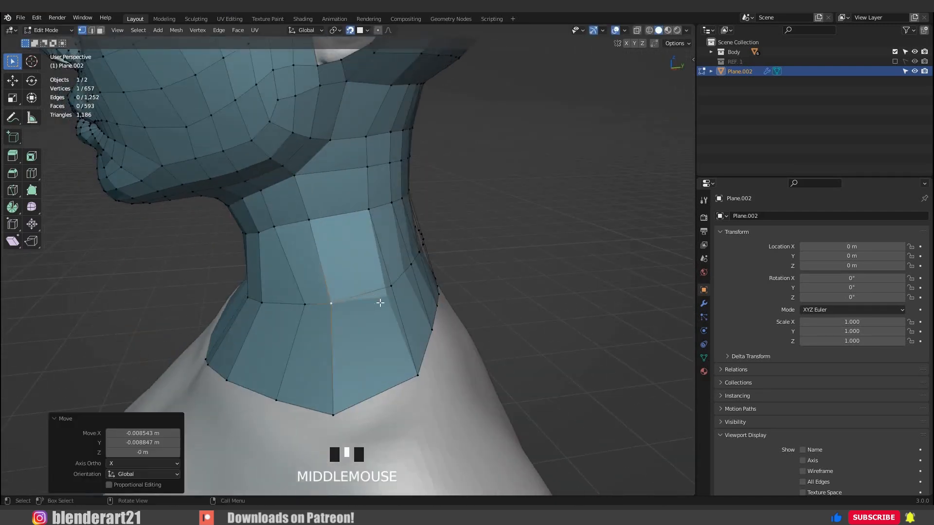
{"action": "key", "text": "g"}
Snap the new loop's back vertices onto the base of the nape in line with the columns above.
{"action": "middle_click_drag", "start_coordinate": [319, 288], "coordinate": [344, 278]}
{"action": "left_click", "coordinate": [344, 282]}
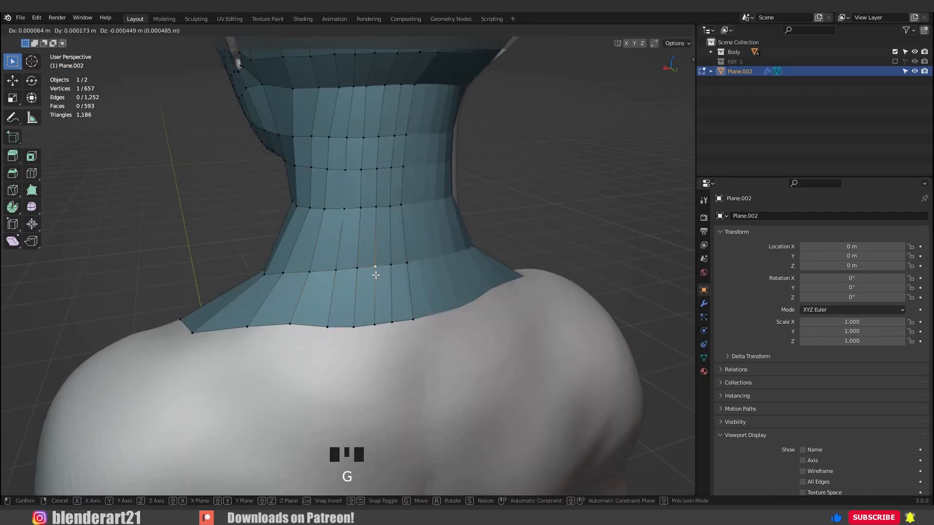
{"action": "left_click", "coordinate": [404, 270]}
{"action": "left_click", "coordinate": [407, 265]}
{"action": "key", "text": "g"}
{"action": "left_click", "coordinate": [404, 241]}
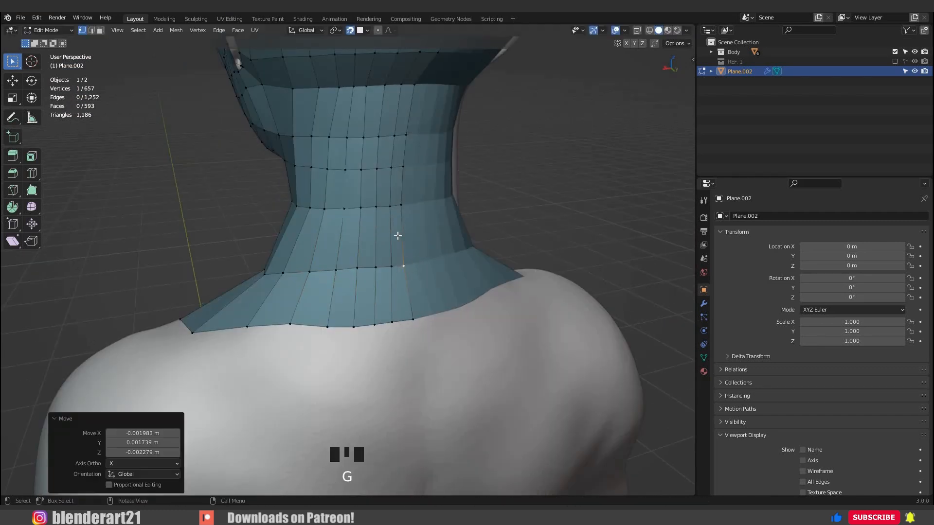
Add an edge loop around the lower neck and begin aligning its back vertices with the columns above.
{"action": "key", "text": "ctrl+r"}
{"action": "middle_click_drag", "start_coordinate": [396, 235], "coordinate": [438, 252]}
{"action": "double_click", "coordinate": [359, 246]}
{"action": "left_click", "coordinate": [401, 253]}
{"action": "left_click", "coordinate": [401, 244]}
{"action": "left_click", "coordinate": [316, 240], "text": "ctrl"}
{"action": "left_click", "coordinate": [388, 238]}
Snap the new neck loop's side and front vertices onto the sculpt with even spacing.
{"action": "left_click", "coordinate": [332, 263], "text": "ctrl"}
{"action": "key", "text": "g"}
{"action": "left_click", "coordinate": [382, 247]}
{"action": "key", "text": "g"}
{"action": "left_click", "coordinate": [395, 253]}
{"action": "middle_click_drag", "start_coordinate": [298, 264], "coordinate": [316, 267]}
{"action": "left_click", "coordinate": [289, 270], "text": "ctrl"}
{"action": "key", "text": "g"}
{"action": "left_click", "coordinate": [312, 274]}
{"action": "left_click", "coordinate": [372, 255]}
{"action": "key", "text": "g"}
{"action": "left_click", "coordinate": [371, 259]}
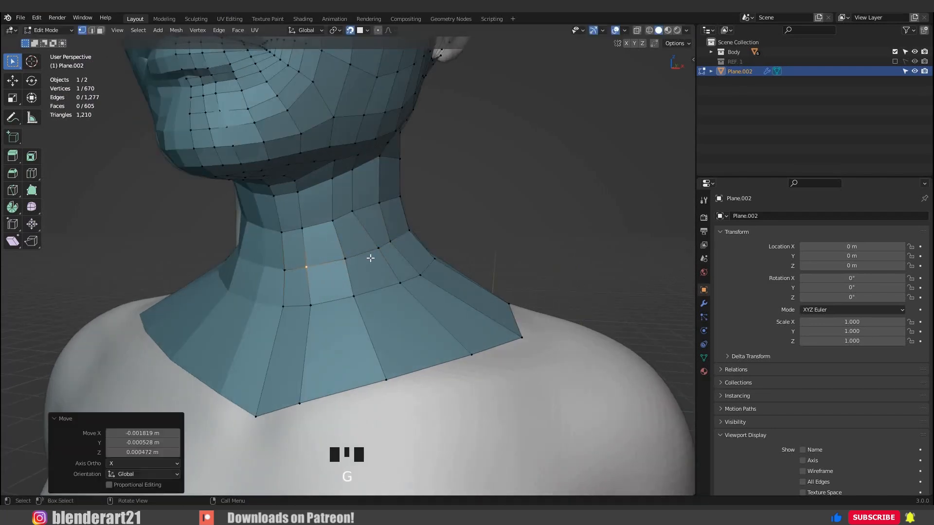
Even out the remaining loop vertices on the side of the neck and save the file.
{"action": "left_click", "coordinate": [335, 271]}
{"action": "key", "text": "g"}
{"action": "left_click", "coordinate": [325, 279]}
{"action": "middle_click_drag", "start_coordinate": [393, 273], "coordinate": [359, 276]}
{"action": "left_click", "coordinate": [347, 311]}
{"action": "middle_click_drag", "start_coordinate": [343, 320], "coordinate": [327, 323]}
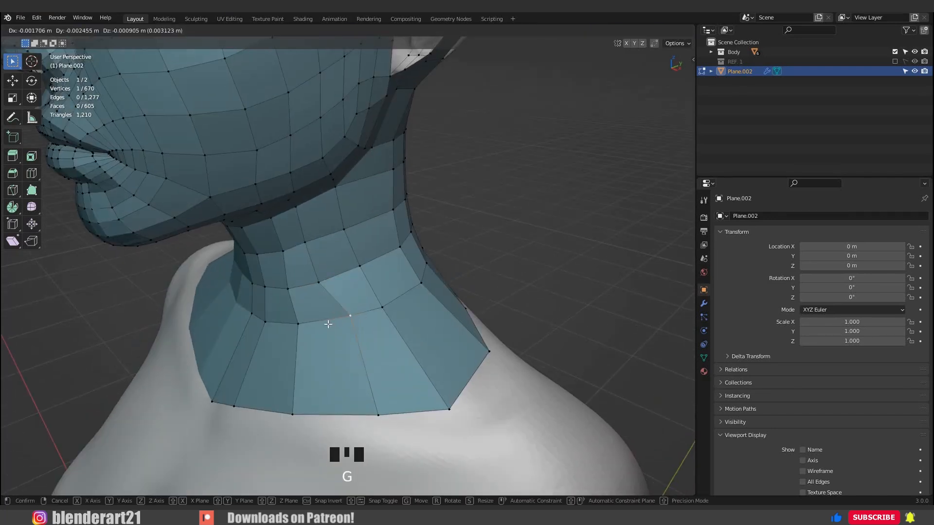
{"action": "mouse_move", "coordinate": [371, 271]}
{"action": "middle_mouse_down"}
{"action": "mouse_move", "coordinate": [344, 276]}
{"action": "mouse_move", "coordinate": [520, 281]}
{"action": "mouse_move", "coordinate": [350, 250]}
{"action": "mouse_move", "coordinate": [407, 256]}
{"action": "mouse_move", "coordinate": [448, 287]}
{"action": "mouse_move", "coordinate": [327, 246]}
{"action": "middle_mouse_up"}
{"action": "key", "text": "ctrl+s"}
Check the whole bust from the front and nudge the centre border vertex below the throat vertically.
{"action": "scroll", "coordinate": [343, 276], "scroll_direction": "down", "scroll_amount": 4}
{"action": "key", "text": "Tab"}
{"action": "key", "text": "KP_1"}
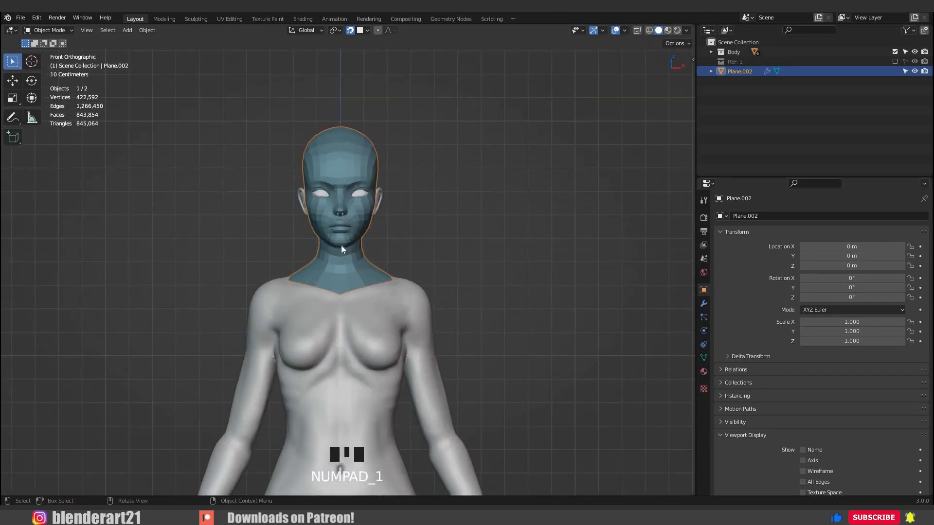
{"action": "key", "text": "Tab"}
{"action": "scroll", "coordinate": [369, 332], "scroll_direction": "up", "scroll_amount": 5}
{"action": "left_click", "coordinate": [348, 360]}
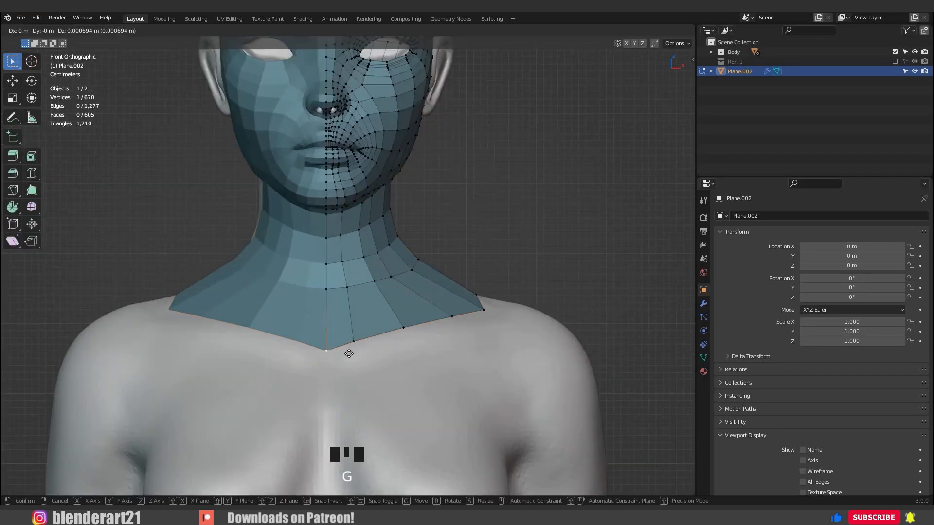
{"action": "left_click", "coordinate": [353, 354]}
Extrude the front border edges down onto the upper chest and adjust the new strip's end vertex.
{"action": "left_click", "coordinate": [452, 316], "text": "ctrl"}
{"action": "middle_click_drag", "start_coordinate": [452, 316], "coordinate": [428, 374]}
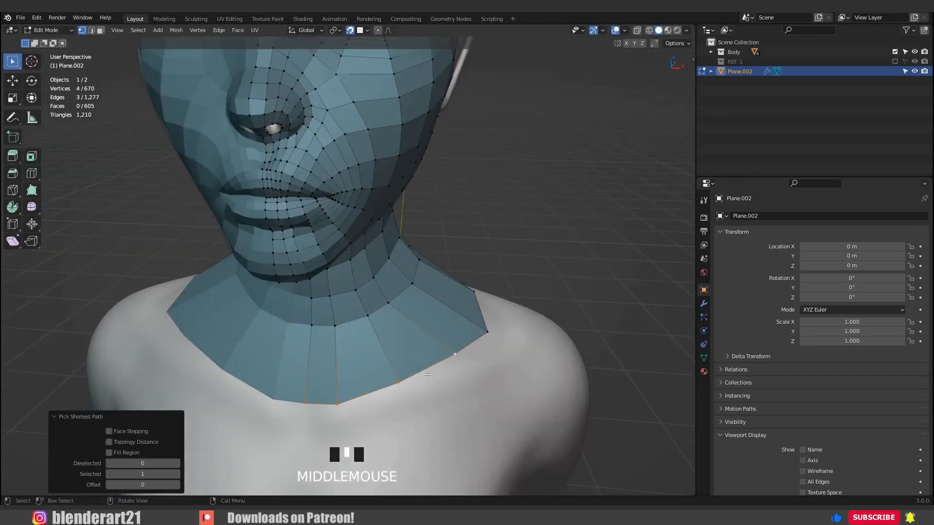
{"action": "key", "text": "e"}
{"action": "left_click", "coordinate": [445, 402]}
{"action": "middle_click_drag", "start_coordinate": [452, 407], "coordinate": [398, 365]}
{"action": "left_click", "coordinate": [428, 425]}
{"action": "key", "text": "g"}
{"action": "left_click", "coordinate": [428, 415]}
Extrude one border edge over the shoulder, reposition its vertices and fill the adjoining gap with a face.
{"action": "left_click", "coordinate": [402, 362]}
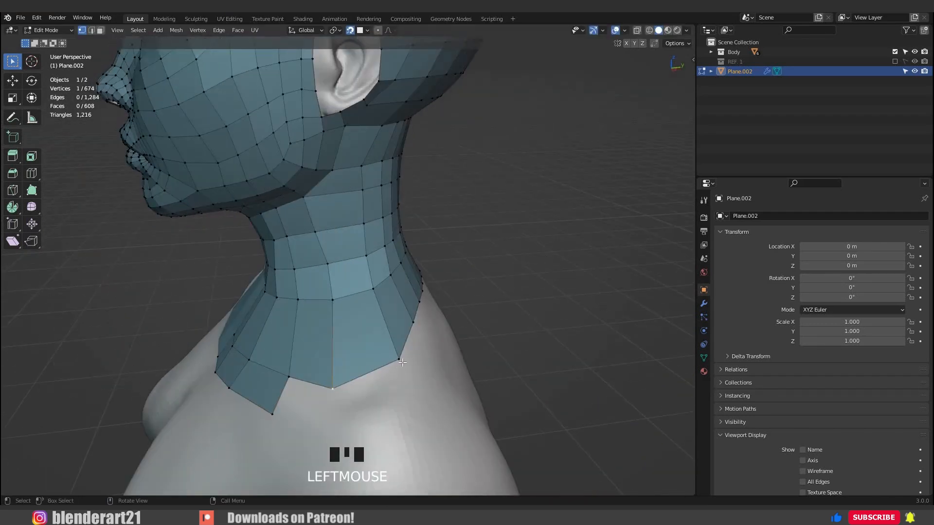
{"action": "key", "text": "e"}
{"action": "left_click", "coordinate": [412, 414]}
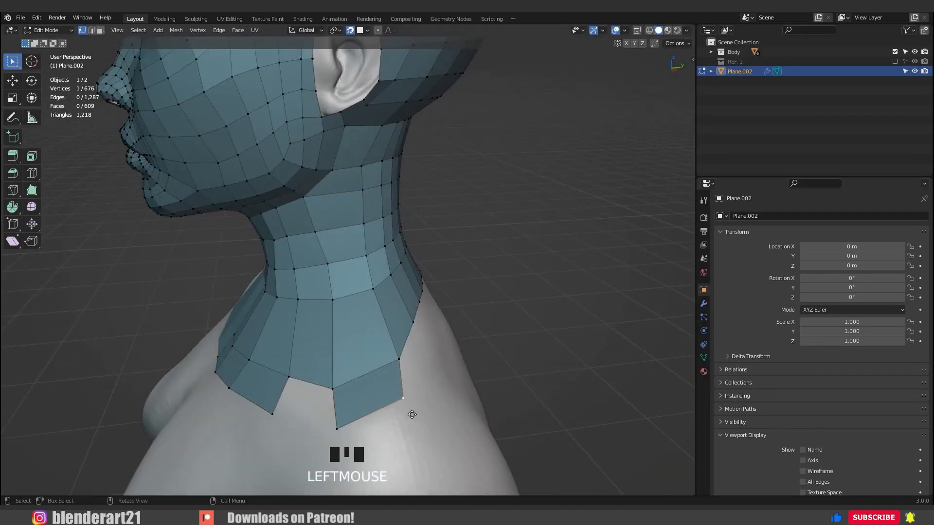
{"action": "left_click", "coordinate": [392, 365]}
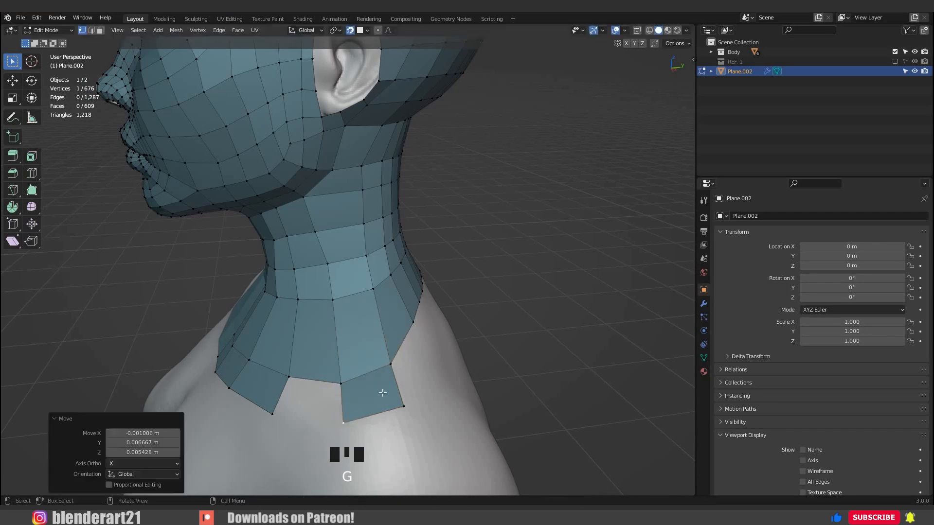
{"action": "left_click", "coordinate": [309, 372]}
Extrude the back border edges down onto the upper back as a new row of quads.
{"action": "middle_click_drag", "start_coordinate": [382, 392], "coordinate": [287, 335]}
{"action": "left_click", "coordinate": [280, 328]}
{"action": "left_click", "coordinate": [411, 310], "text": "ctrl"}
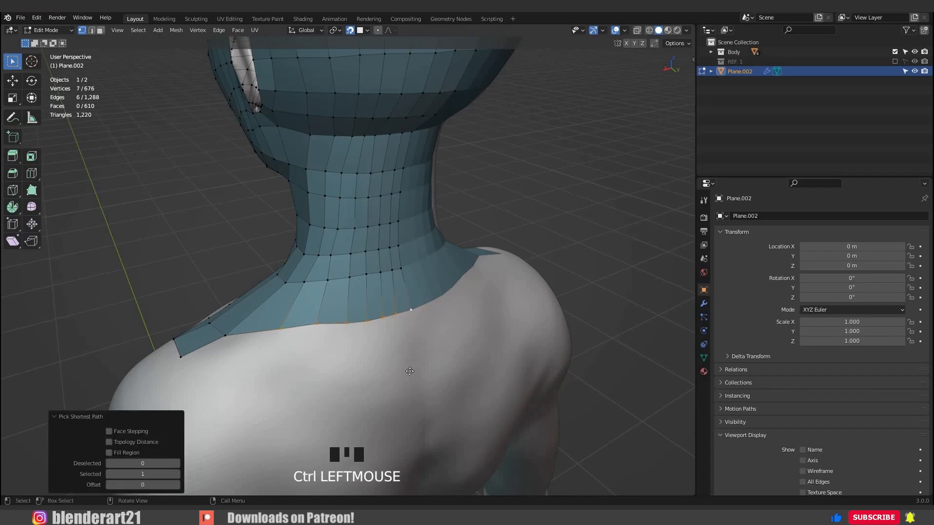
{"action": "key", "text": "e"}
{"action": "left_click", "coordinate": [418, 375]}
{"action": "middle_click_drag", "start_coordinate": [418, 375], "coordinate": [234, 397]}
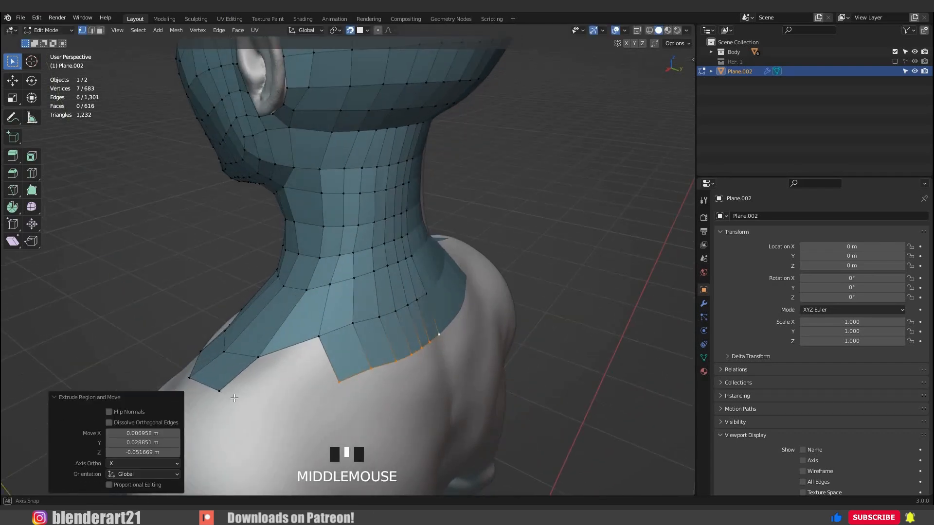
Reposition the shoulder vertices and fill the gap between the front and back strips with a quad.
{"action": "left_click", "coordinate": [289, 406]}
{"action": "middle_click_drag", "start_coordinate": [288, 407], "coordinate": [311, 393]}
{"action": "left_click", "coordinate": [346, 388]}
{"action": "left_click", "coordinate": [324, 361]}
{"action": "key", "text": "g"}
{"action": "left_click", "coordinate": [328, 357]}
{"action": "key", "text": "g"}
{"action": "left_click", "coordinate": [318, 359]}
{"action": "left_click", "coordinate": [311, 392]}
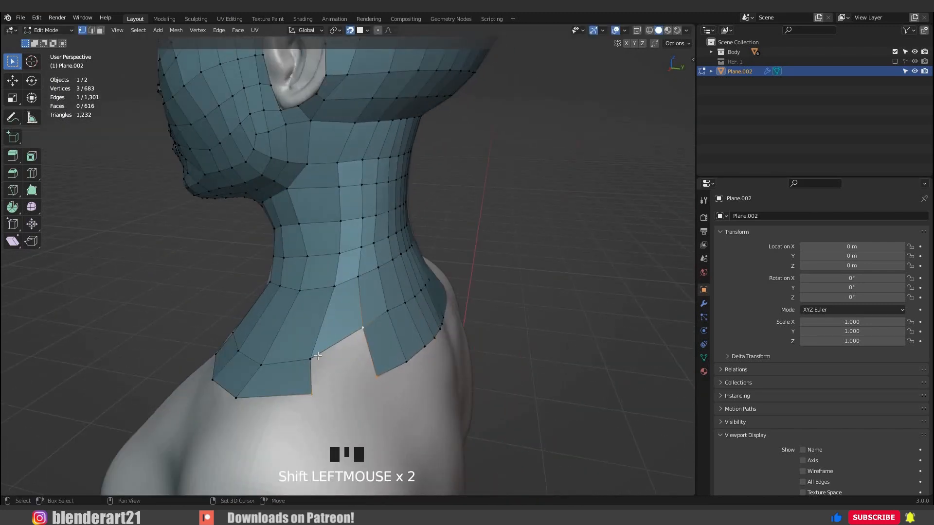
{"action": "key", "text": "f"}
Move the upper-back vertices above the new border one by one into an even horizontal row.
{"action": "middle_click_drag", "start_coordinate": [332, 346], "coordinate": [267, 321]}
{"action": "left_click", "coordinate": [323, 309]}
{"action": "key", "text": "g"}
{"action": "left_click", "coordinate": [329, 315]}
{"action": "key", "text": "g"}
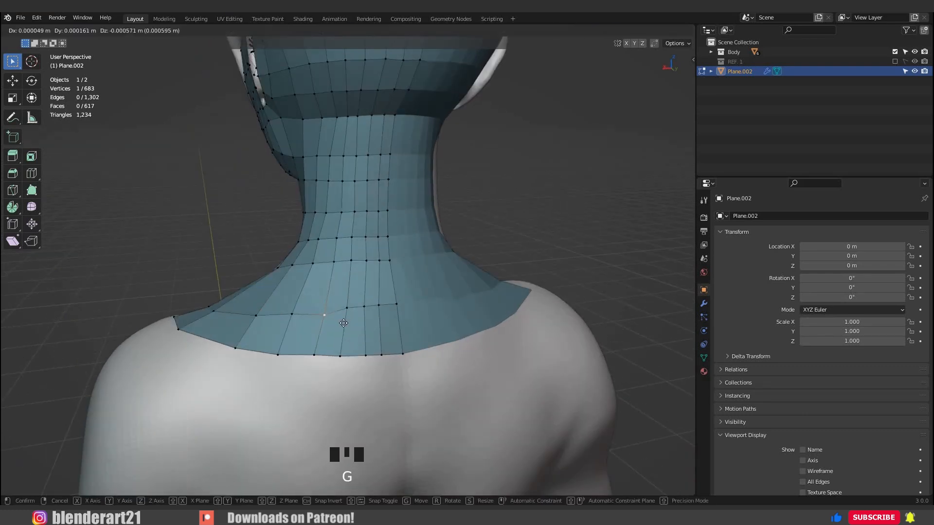
{"action": "left_click", "coordinate": [343, 319]}
{"action": "left_click", "coordinate": [346, 310]}
{"action": "key", "text": "g"}
{"action": "left_click", "coordinate": [365, 318]}
{"action": "key", "text": "g"}
{"action": "left_click", "coordinate": [381, 319]}
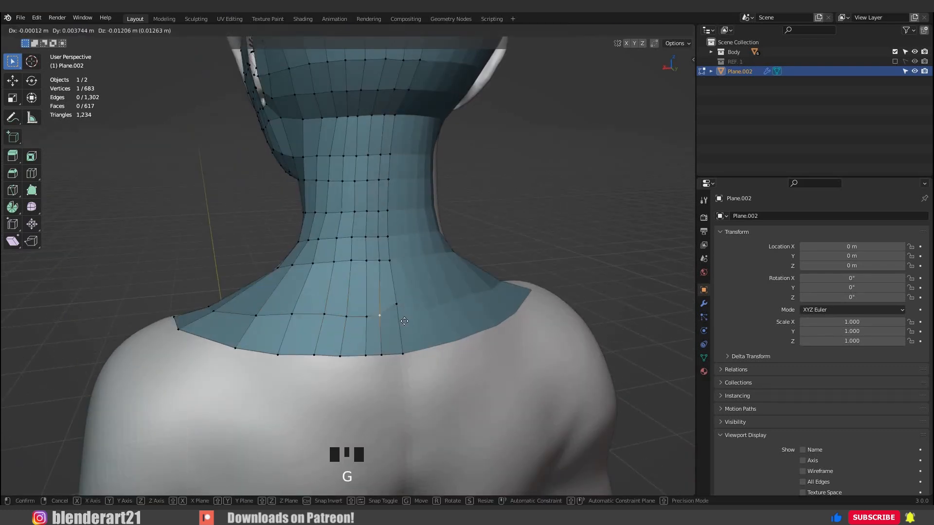
{"action": "left_click", "coordinate": [404, 321]}
{"action": "left_click", "coordinate": [397, 305]}
{"action": "key", "text": "g"}
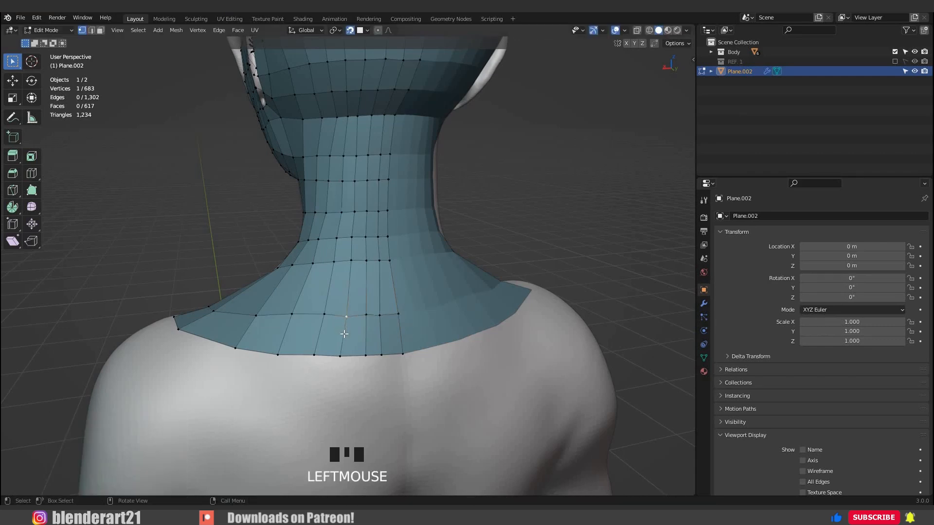
Add one edge loop through the long quads between the neck base and the shoulder rows.
{"action": "middle_click_drag", "start_coordinate": [344, 334], "coordinate": [389, 308]}
{"action": "key", "text": "ctrl+r"}
{"action": "scroll", "coordinate": [298, 318], "scroll_direction": "up", "scroll_amount": 1}
{"action": "left_click", "coordinate": [413, 304]}
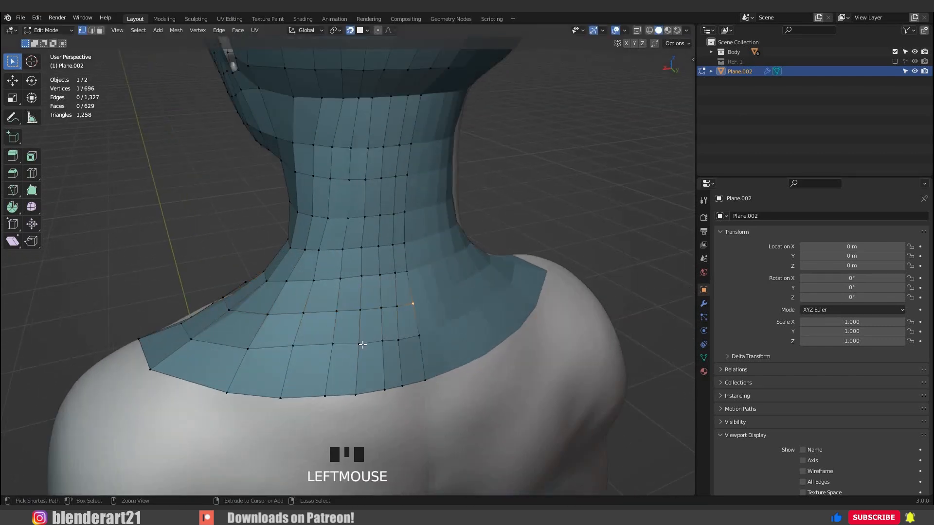
Adjust the new loop's vertices over the back, shoulder and collarbone for even spacing.
{"action": "left_click", "coordinate": [385, 344]}
{"action": "middle_click_drag", "start_coordinate": [384, 343], "coordinate": [417, 359]}
{"action": "left_click", "coordinate": [413, 346]}
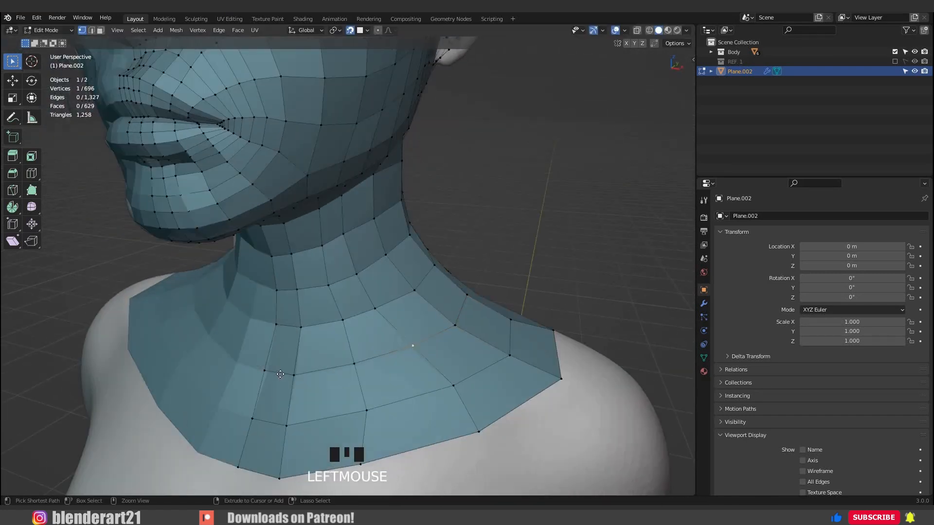
{"action": "middle_click_drag", "start_coordinate": [344, 357], "coordinate": [381, 358]}
{"action": "left_click", "coordinate": [339, 355]}
{"action": "key", "text": "g"}
{"action": "left_click", "coordinate": [356, 382]}
Leave mesh editing to check the whole retopology with nothing selected, and save the file.
{"action": "key", "text": "Tab"}
{"action": "scroll", "coordinate": [424, 295], "scroll_direction": "down", "scroll_amount": 5}
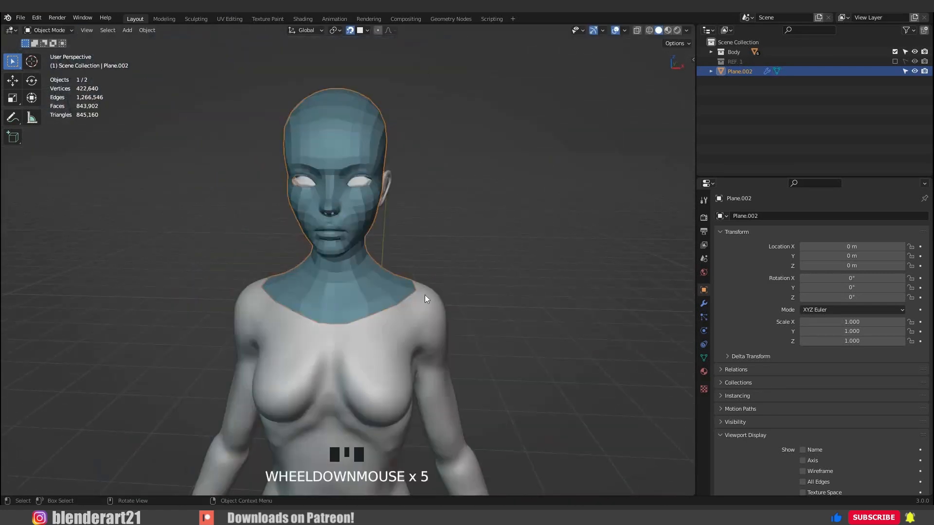
{"action": "key", "text": "alt+a"}
{"action": "scroll", "coordinate": [453, 297], "scroll_direction": "down", "scroll_amount": 3}
{"action": "mouse_move", "coordinate": [453, 297]}
{"action": "middle_mouse_down"}
{"action": "mouse_move", "coordinate": [225, 301]}
{"action": "mouse_move", "coordinate": [375, 281]}
{"action": "mouse_move", "coordinate": [415, 307]}
{"action": "mouse_move", "coordinate": [340, 141]}
{"action": "middle_mouse_up"}
{"action": "key", "text": "ctrl+s"}
{"action": "scroll", "coordinate": [341, 242], "scroll_direction": "up", "scroll_amount": 4}
{"action": "scroll", "coordinate": [341, 177], "scroll_direction": "up", "scroll_amount": 3}
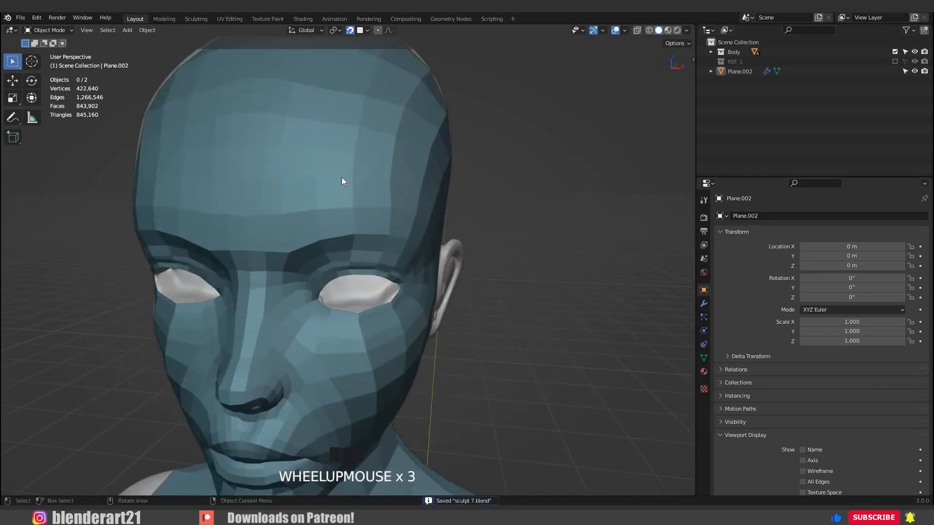
{"action": "scroll", "coordinate": [314, 249], "scroll_direction": "up", "scroll_amount": 2}
{"action": "middle_click_drag", "start_coordinate": [315, 249], "coordinate": [327, 225]}
Reopen the head mesh for editing and extrude the eye opening's rim inward.
{"action": "scroll", "coordinate": [333, 208], "scroll_direction": "up", "scroll_amount": 2}
{"action": "left_click", "coordinate": [333, 208]}
{"action": "key", "text": "Tab"}
{"action": "key", "text": "KP_Decimal"}
{"action": "mouse_move", "coordinate": [375, 273]}
{"action": "middle_mouse_down"}
{"action": "mouse_move", "coordinate": [386, 273]}
{"action": "mouse_move", "coordinate": [376, 276]}
{"action": "middle_mouse_up"}
{"action": "key", "text": "e"}
{"action": "left_click", "coordinate": [438, 285]}
Extrude the eye rim again and scale the new edge loop slightly inward to deepen the eyelid edge.
{"action": "middle_click_drag", "start_coordinate": [437, 285], "coordinate": [393, 273]}
{"action": "left_click", "coordinate": [448, 249]}
{"action": "left_click", "coordinate": [480, 267]}
{"action": "left_click", "coordinate": [342, 179], "text": "alt"}
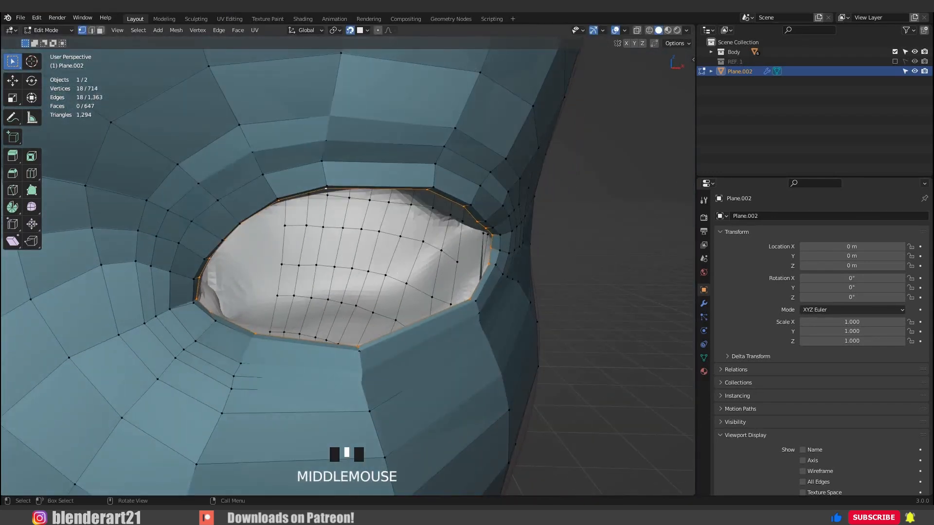
{"action": "left_click", "coordinate": [385, 271]}
Reposition the overlapping inner rim vertices at the corner of the eye opening.
{"action": "middle_click_drag", "start_coordinate": [385, 270], "coordinate": [476, 268]}
{"action": "left_click", "coordinate": [442, 243]}
{"action": "key", "text": "g"}
{"action": "left_click", "coordinate": [407, 260]}
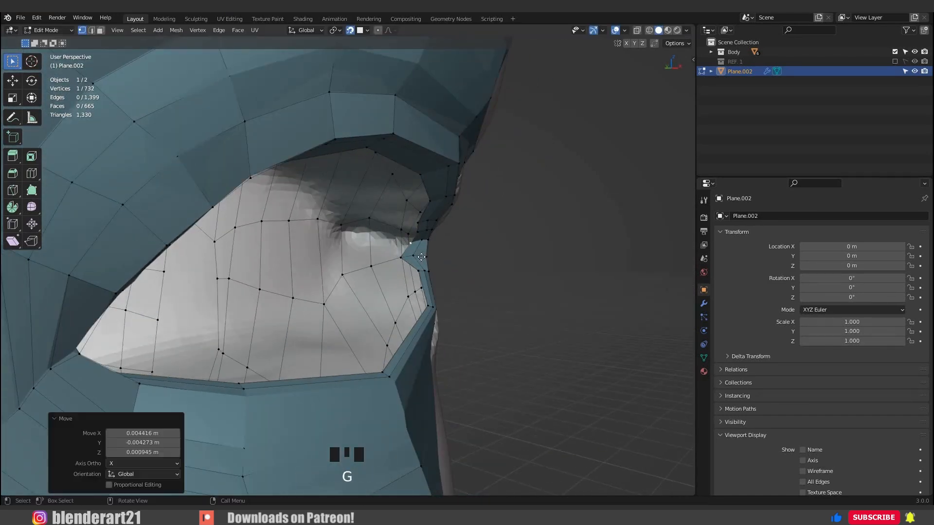
{"action": "left_click", "coordinate": [402, 260]}
{"action": "key", "text": "g"}
{"action": "left_click", "coordinate": [415, 260]}
{"action": "key", "text": "g"}
{"action": "left_click", "coordinate": [417, 259]}
{"action": "middle_click_drag", "start_coordinate": [413, 261], "coordinate": [363, 239]}
Pull the misplaced run of inner eye rim vertices back toward the eyelid and space them evenly.
{"action": "key", "text": "g"}
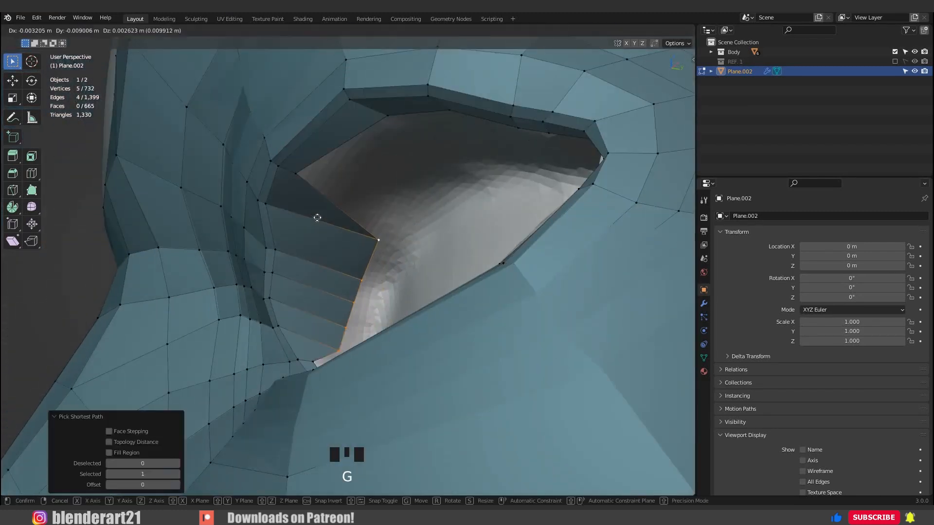
{"action": "left_click", "coordinate": [268, 214]}
{"action": "key", "text": "g"}
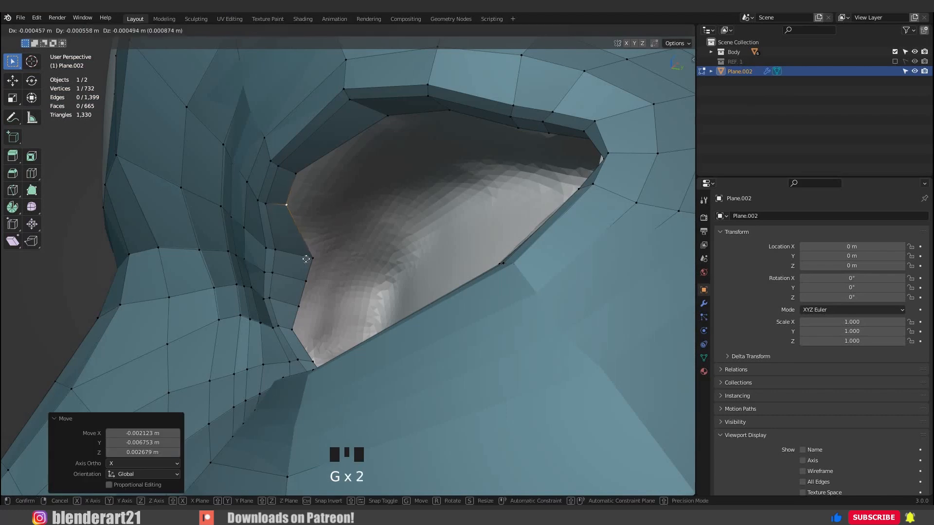
{"action": "left_click", "coordinate": [266, 215]}
{"action": "left_click", "coordinate": [300, 255]}
{"action": "key", "text": "g"}
{"action": "left_click", "coordinate": [312, 285]}
{"action": "left_click", "coordinate": [313, 287]}
{"action": "key", "text": "g"}
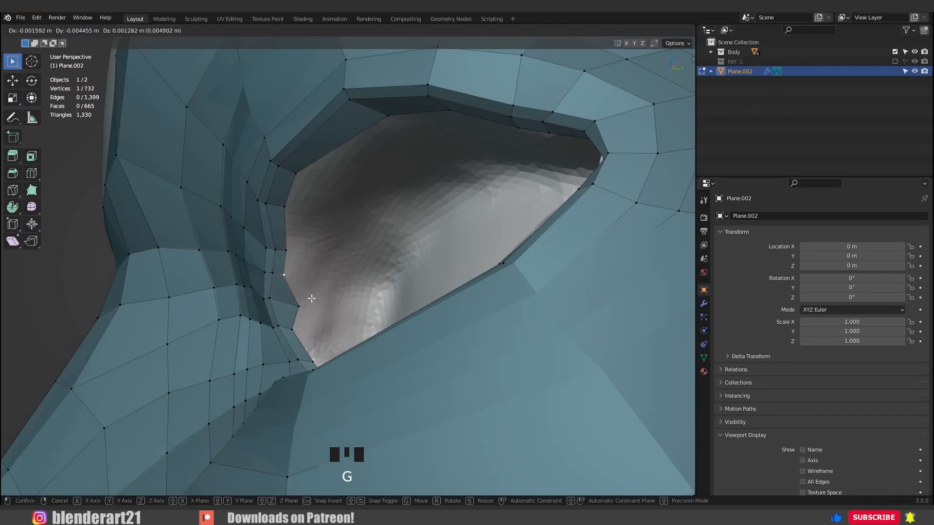
{"action": "left_click", "coordinate": [311, 297]}
{"action": "left_click", "coordinate": [303, 301]}
{"action": "key", "text": "g"}
{"action": "left_click", "coordinate": [302, 211]}
{"action": "scroll", "coordinate": [409, 202], "scroll_direction": "down", "scroll_amount": 2}
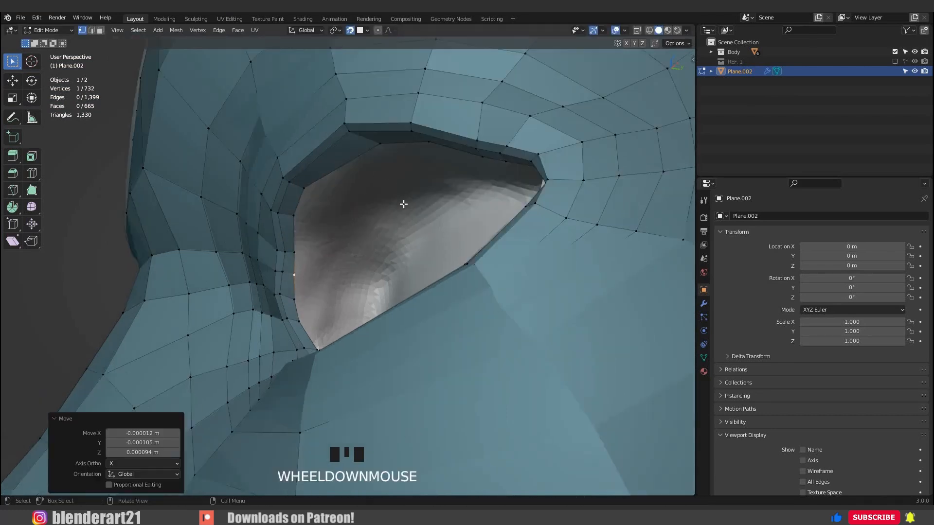
Fine-tune the inner rim vertices under the upper eyelid and save the file.
{"action": "middle_click_drag", "start_coordinate": [409, 202], "coordinate": [406, 263]}
{"action": "key", "text": "g"}
{"action": "left_click", "coordinate": [401, 333]}
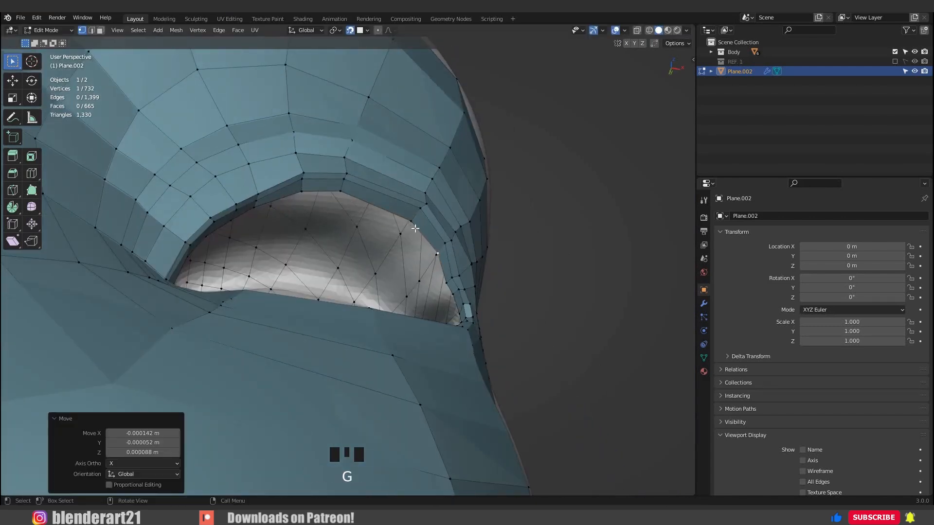
{"action": "key", "text": "g"}
{"action": "left_click", "coordinate": [400, 337]}
{"action": "middle_click_drag", "start_coordinate": [400, 338], "coordinate": [252, 335]}
{"action": "scroll", "coordinate": [272, 330], "scroll_direction": "down", "scroll_amount": 5}
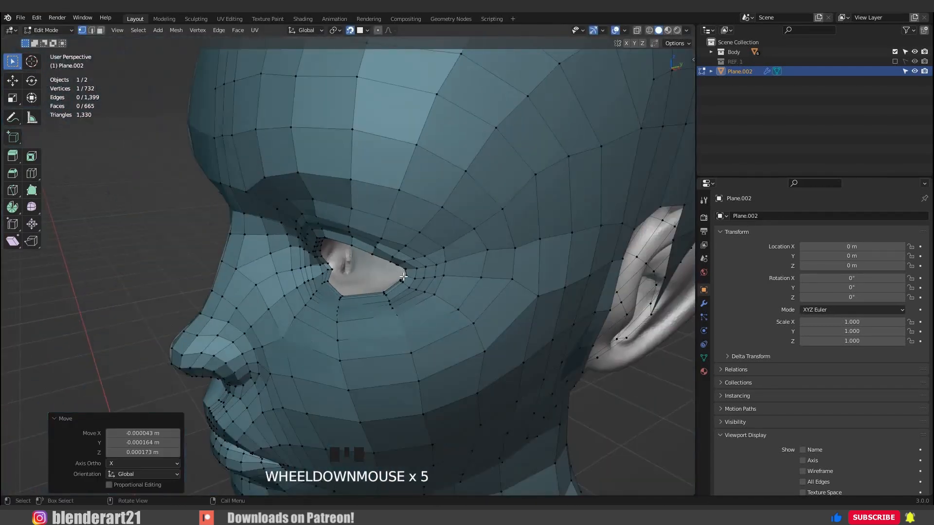
{"action": "key", "text": "ctrl+s"}
Inspect the face from the front and start an edge loop across the strip between the nostrils.
{"action": "middle_click_drag", "start_coordinate": [369, 306], "coordinate": [436, 288]}
{"action": "key", "text": "Tab"}
{"action": "middle_click_drag", "start_coordinate": [357, 291], "coordinate": [401, 293]}
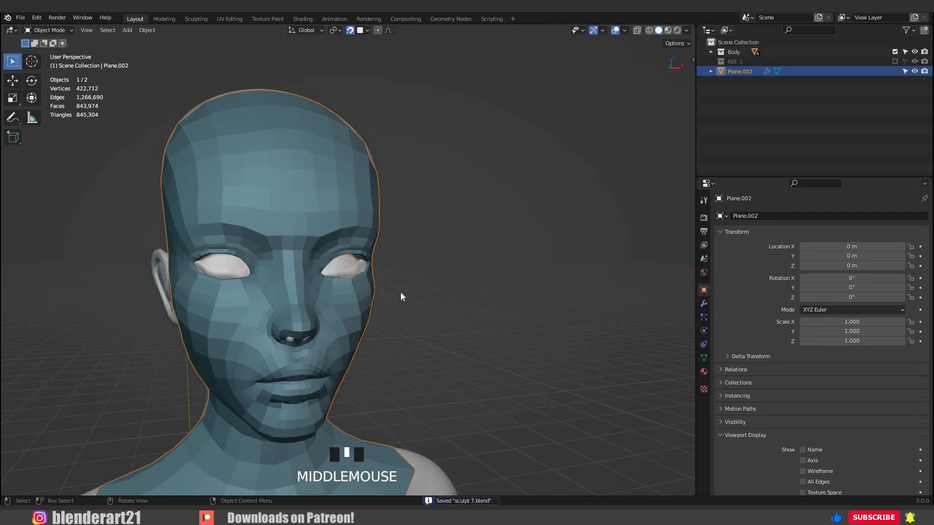
{"action": "scroll", "coordinate": [279, 344], "scroll_direction": "up", "scroll_amount": 3}
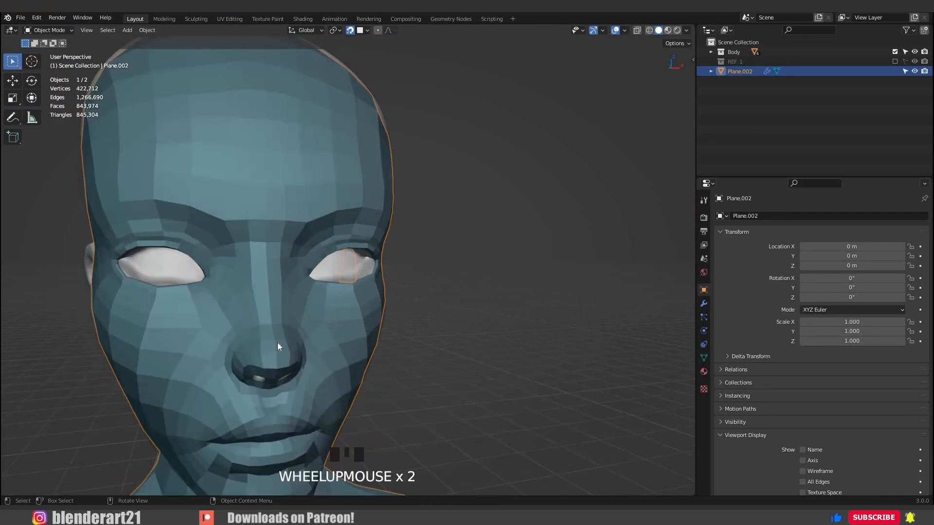
{"action": "middle_click_drag", "start_coordinate": [279, 344], "coordinate": [201, 206]}
{"action": "mouse_move", "coordinate": [202, 207]}
{"action": "middle_mouse_down", "text": "shift"}
{"action": "mouse_move", "coordinate": [217, 197]}
{"action": "mouse_move", "coordinate": [206, 203]}
{"action": "middle_mouse_up", "text": "shift"}
{"action": "left_click", "coordinate": [205, 202]}
{"action": "key", "text": "Tab"}
{"action": "key", "text": "ctrl+r"}
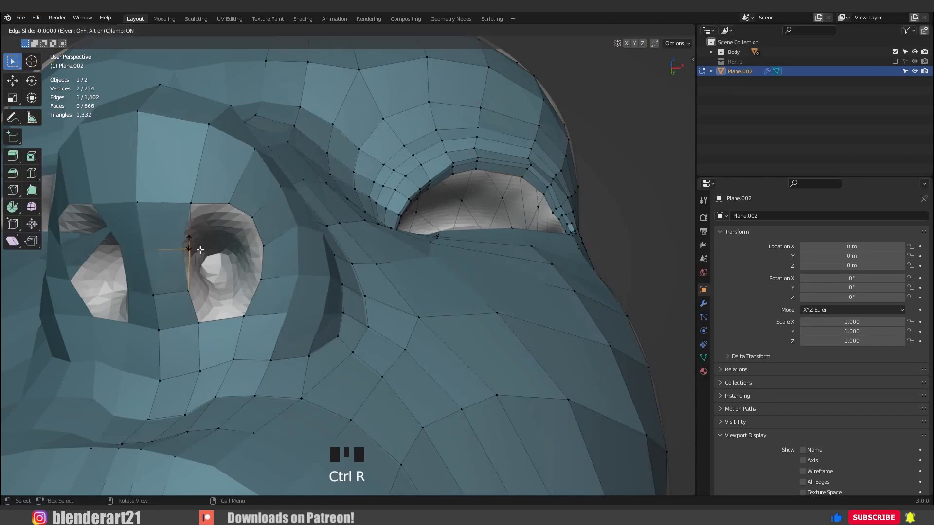
Place the edge loop across the strip between the nostrils and move the adjacent nostril rim vertices.
{"action": "left_click", "coordinate": [185, 250]}
{"action": "key", "text": "g"}
{"action": "left_click", "coordinate": [181, 250]}
{"action": "key", "text": "g"}
{"action": "left_click", "coordinate": [179, 253]}
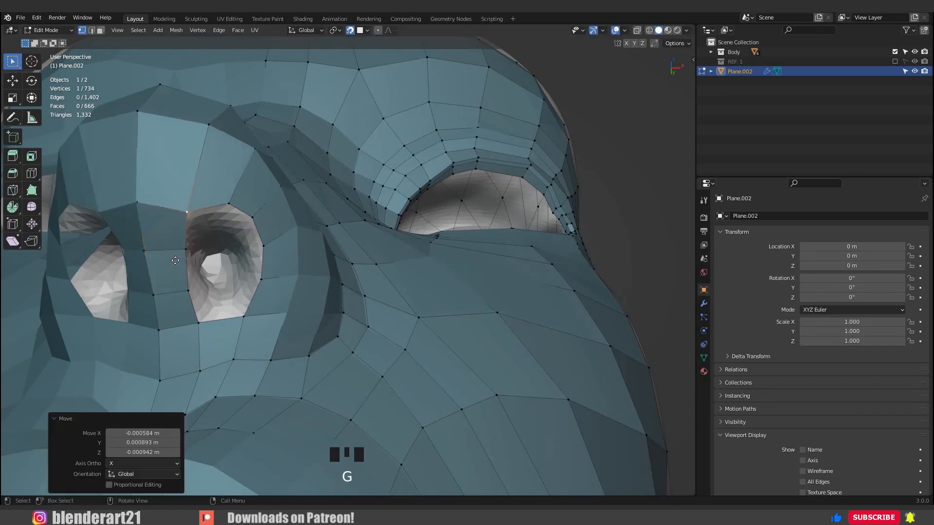
Reposition the vertices on the underside of the nose tip, above the nostril opening.
{"action": "left_click", "coordinate": [138, 122]}
{"action": "key", "text": "g"}
{"action": "left_click", "coordinate": [138, 124]}
{"action": "left_click", "coordinate": [142, 127]}
{"action": "key", "text": "g"}
{"action": "left_click", "coordinate": [154, 152]}
{"action": "key", "text": "g"}
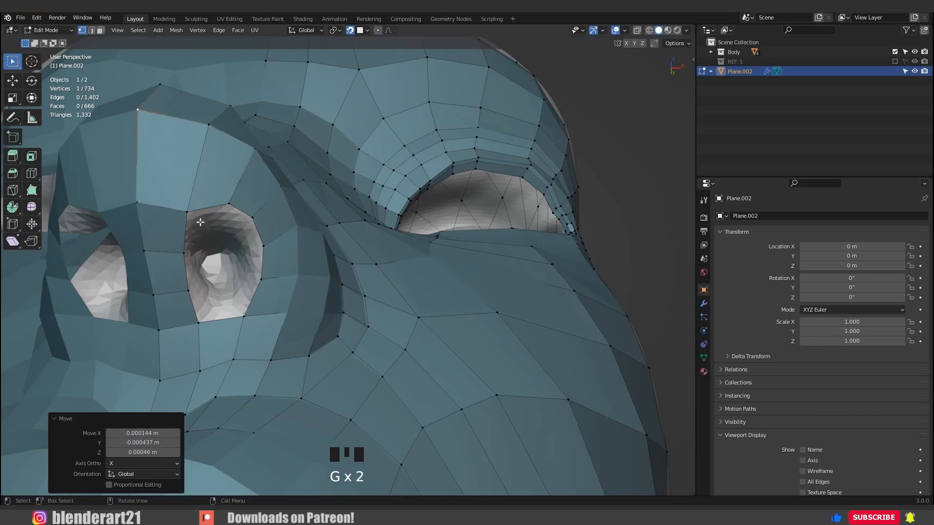
Extrude the nostril rim loop inward three times, scaling each ring smaller and the last to 0.494.
{"action": "left_click", "coordinate": [227, 293], "text": "alt"}
{"action": "key", "text": "e"}
{"action": "key", "text": "s"}
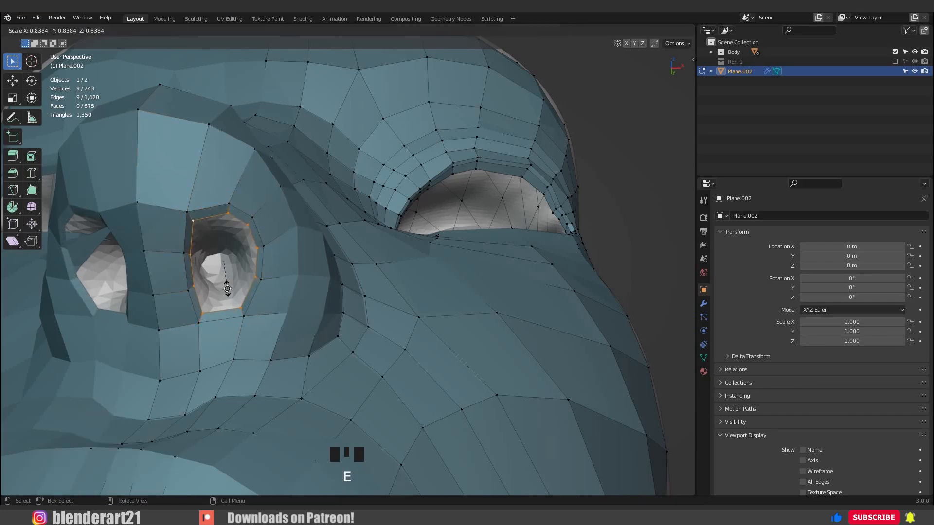
{"action": "left_click", "coordinate": [226, 287]}
{"action": "key", "text": "e"}
{"action": "key", "text": "s"}
{"action": "left_click", "coordinate": [225, 275]}
{"action": "key", "text": "e"}
{"action": "key", "text": "s"}
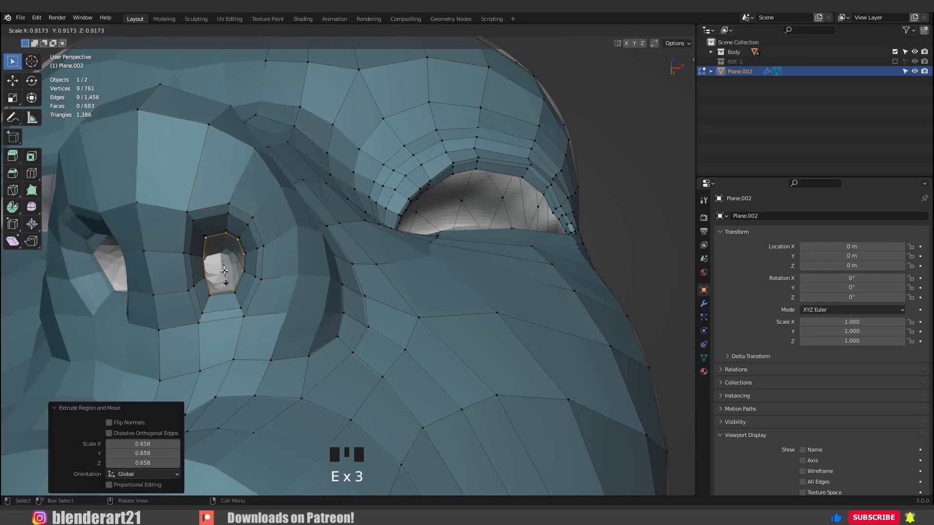
{"action": "left_click", "coordinate": [223, 271]}
Fill the innermost nostril loop with a face and split it by connecting opposite vertices across it.
{"action": "middle_click_drag", "start_coordinate": [214, 265], "coordinate": [167, 260]}
{"action": "key", "text": "KP_Decimal"}
{"action": "scroll", "coordinate": [379, 270], "scroll_direction": "down", "scroll_amount": 4}
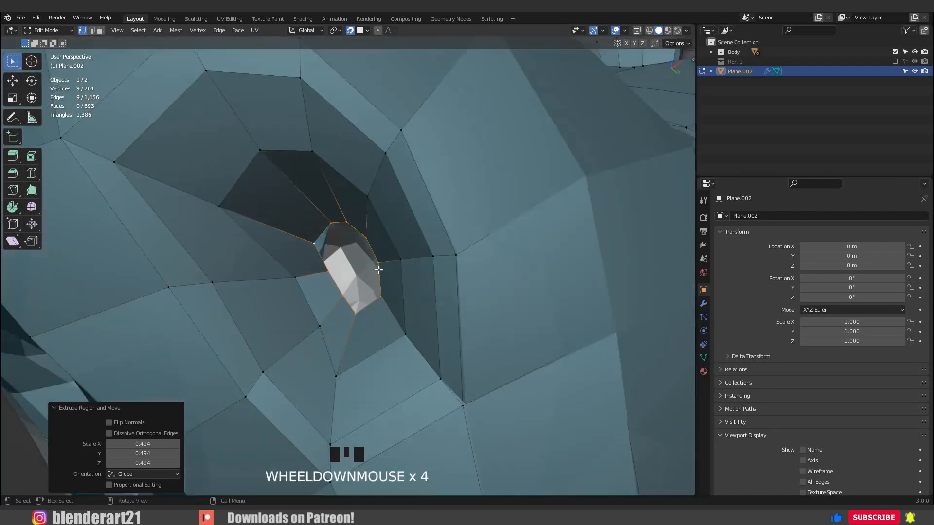
{"action": "mouse_move", "coordinate": [379, 270]}
{"action": "middle_mouse_down"}
{"action": "mouse_move", "coordinate": [360, 273]}
{"action": "mouse_move", "coordinate": [371, 257]}
{"action": "middle_mouse_up"}
{"action": "key", "text": "f"}
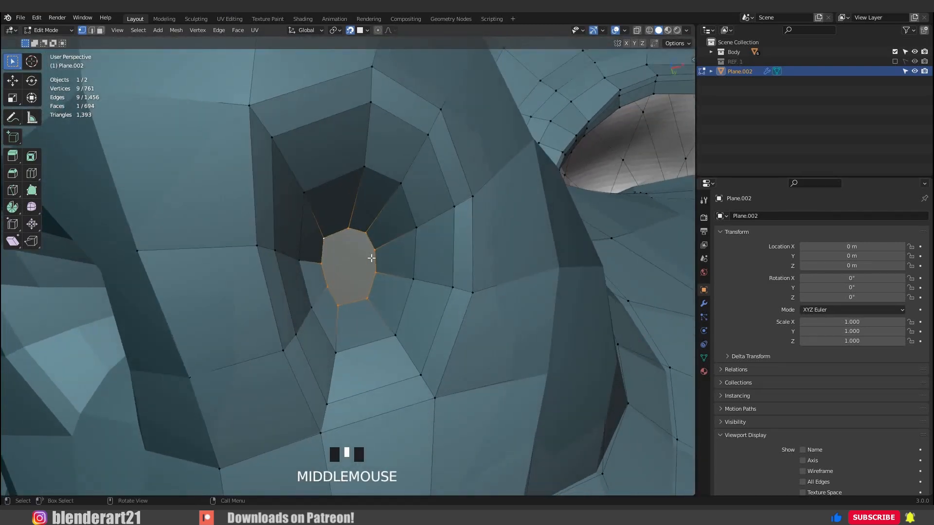
{"action": "left_click", "coordinate": [323, 263]}
{"action": "left_click", "coordinate": [372, 255], "text": "shift"}
{"action": "key", "text": "j"}
{"action": "left_click", "coordinate": [329, 287]}
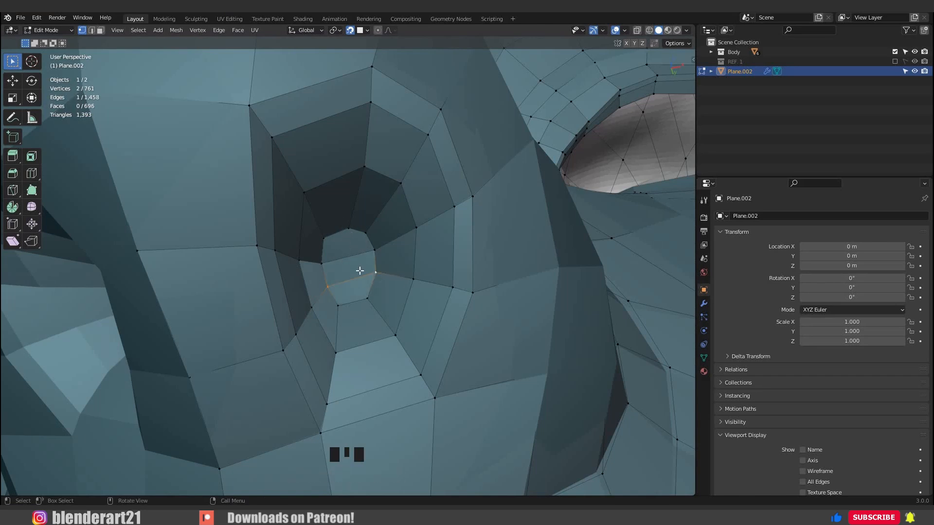
Return to Object Mode to view the whole head and save the file.
{"action": "scroll", "coordinate": [379, 282], "scroll_direction": "down", "scroll_amount": 2}
{"action": "mouse_move", "coordinate": [392, 292]}
{"action": "middle_mouse_down"}
{"action": "mouse_move", "coordinate": [418, 301]}
{"action": "mouse_move", "coordinate": [418, 316]}
{"action": "mouse_move", "coordinate": [308, 314]}
{"action": "mouse_move", "coordinate": [434, 302]}
{"action": "mouse_move", "coordinate": [491, 282]}
{"action": "middle_mouse_up"}
{"action": "key", "text": "Tab"}
{"action": "scroll", "coordinate": [336, 304], "scroll_direction": "down", "scroll_amount": 4}
{"action": "scroll", "coordinate": [395, 284], "scroll_direction": "down", "scroll_amount": 3}
{"action": "key", "text": "ctrl+s"}
Turn off backface culling in the viewport shading and disable the In Front display for the retopology mesh.
{"action": "left_click", "coordinate": [687, 31]}
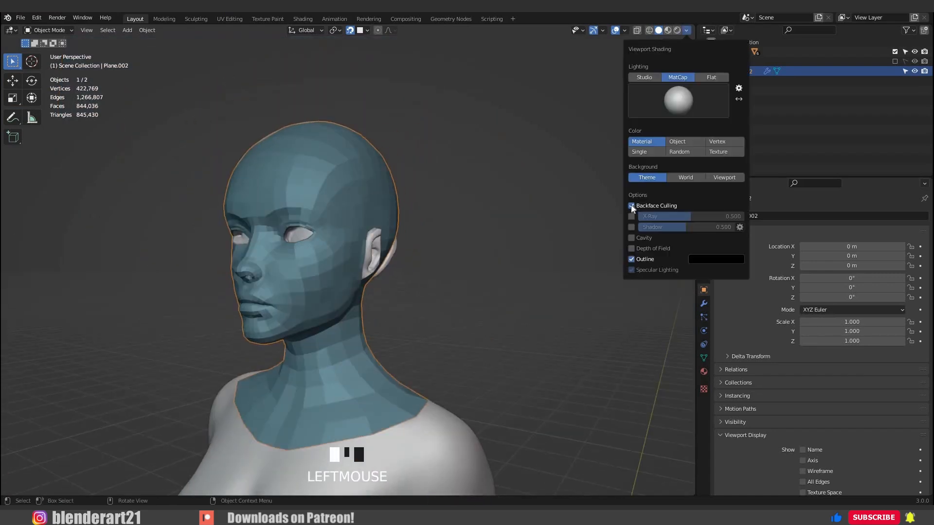
{"action": "mouse_move", "coordinate": [462, 279]}
{"action": "middle_mouse_down"}
{"action": "mouse_move", "coordinate": [492, 300]}
{"action": "mouse_move", "coordinate": [462, 271]}
{"action": "mouse_move", "coordinate": [363, 278]}
{"action": "mouse_move", "coordinate": [408, 285]}
{"action": "mouse_move", "coordinate": [577, 191]}
{"action": "middle_mouse_up"}
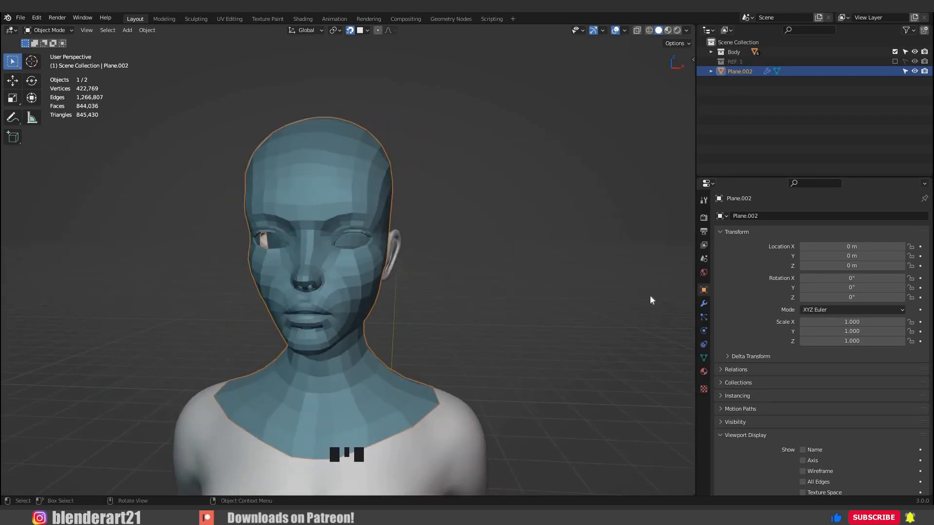
{"action": "left_click", "coordinate": [687, 31]}
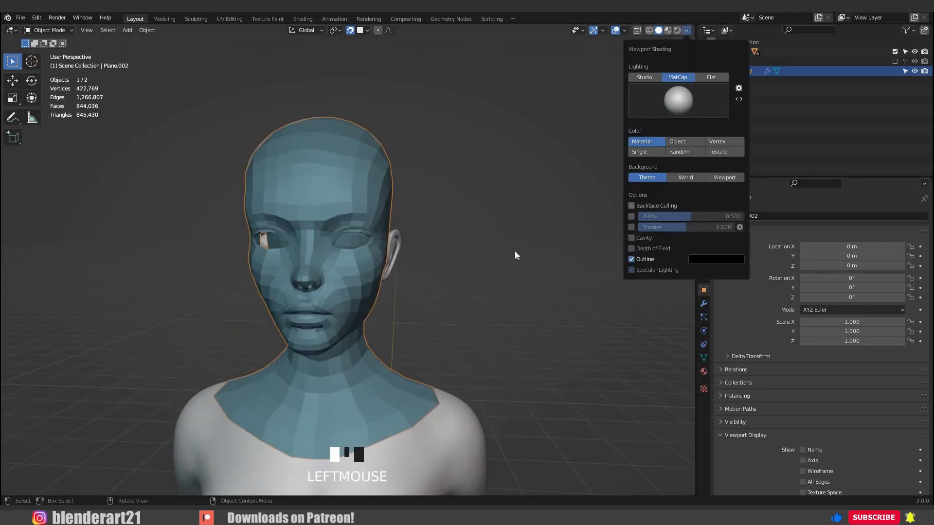
{"action": "mouse_move", "coordinate": [681, 370]}
{"action": "middle_mouse_down"}
{"action": "mouse_move", "coordinate": [670, 357]}
{"action": "mouse_move", "coordinate": [729, 389]}
{"action": "middle_mouse_up"}
{"action": "scroll", "coordinate": [784, 434], "scroll_direction": "down", "scroll_amount": 4}
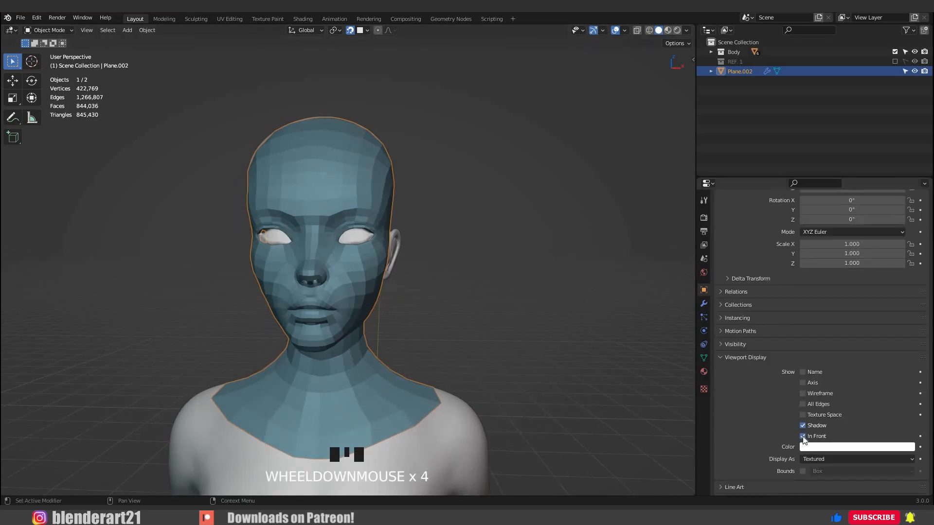
{"action": "left_click", "coordinate": [802, 436]}
{"action": "left_click", "coordinate": [450, 300]}
Hide everything except the retopology mesh and inspect the isolated head.
{"action": "scroll", "coordinate": [369, 268], "scroll_direction": "up", "scroll_amount": 1}
{"action": "middle_click_drag", "start_coordinate": [294, 236], "coordinate": [330, 226]}
{"action": "left_click", "coordinate": [330, 226]}
{"action": "key", "text": "shift+h"}
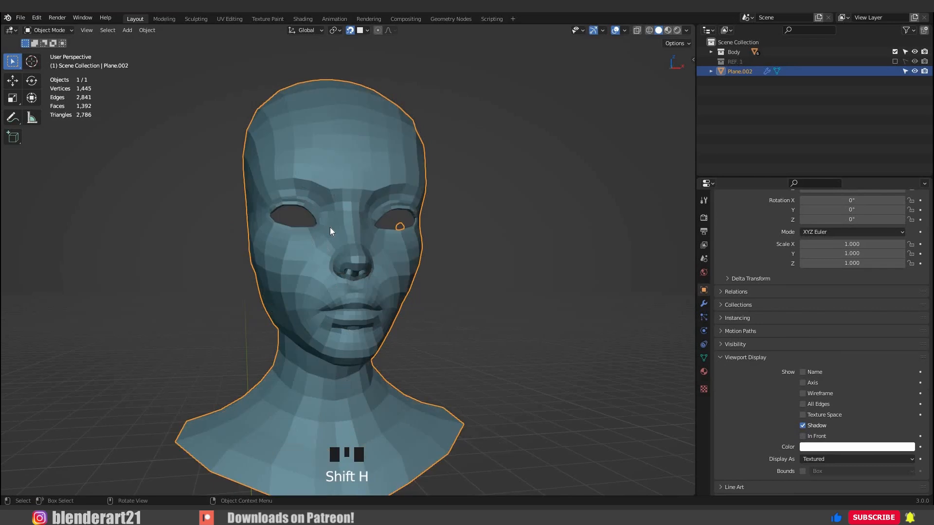
{"action": "key", "text": "KP_Decimal"}
{"action": "scroll", "coordinate": [424, 291], "scroll_direction": "up", "scroll_amount": 2}
{"action": "middle_click_drag", "start_coordinate": [537, 308], "coordinate": [378, 314]}
{"action": "left_click", "coordinate": [474, 327]}
Enter Edit Mode and move the center vertex on the lower edge of the lower lip.
{"action": "middle_click_drag", "start_coordinate": [422, 284], "coordinate": [396, 225]}
{"action": "scroll", "coordinate": [394, 214], "scroll_direction": "up", "scroll_amount": 3}
{"action": "key", "text": "Tab"}
{"action": "left_click", "coordinate": [393, 205]}
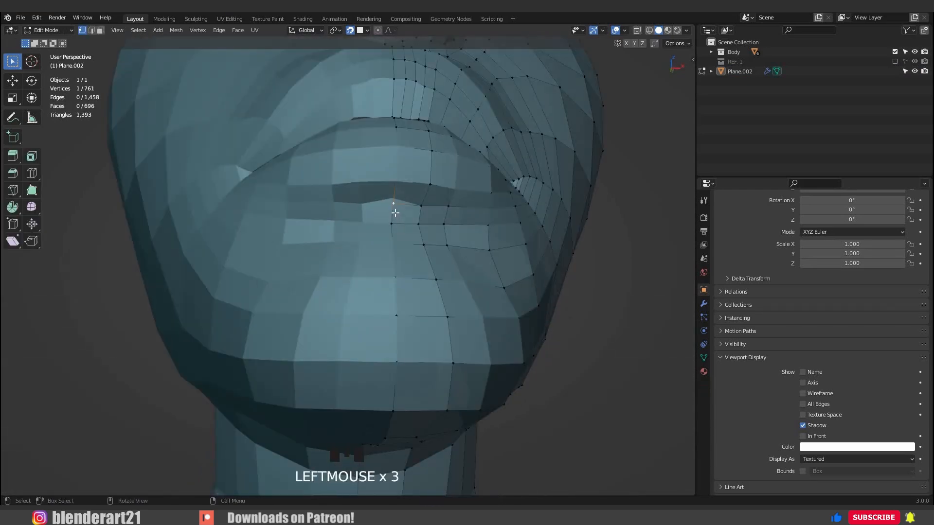
{"action": "key", "text": "g"}
{"action": "left_click", "coordinate": [393, 214]}
{"action": "middle_click_drag", "start_coordinate": [393, 214], "coordinate": [703, 308]}
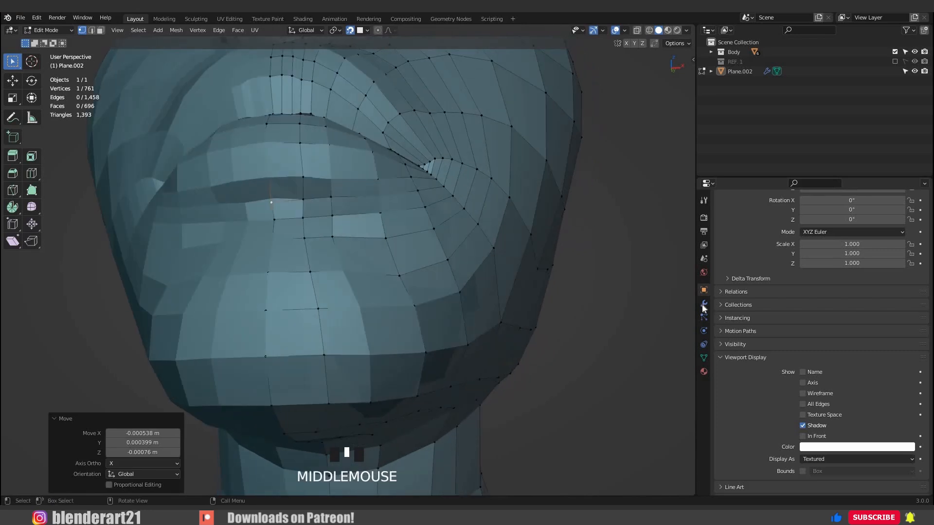
Enable the Shrinkwrap modifier's on-cage display and adjust the vertex beside the center line under the lower lip.
{"action": "left_click", "coordinate": [703, 303]}
{"action": "left_click", "coordinate": [861, 254]}
{"action": "scroll", "coordinate": [371, 258], "scroll_direction": "down", "scroll_amount": 4}
{"action": "middle_click_drag", "start_coordinate": [381, 266], "coordinate": [324, 310]}
{"action": "scroll", "coordinate": [311, 355], "scroll_direction": "up", "scroll_amount": 2}
{"action": "left_click", "coordinate": [335, 353]}
{"action": "key", "text": "g"}
{"action": "left_click", "coordinate": [359, 342]}
{"action": "key", "text": "g"}
{"action": "left_click", "coordinate": [366, 339]}
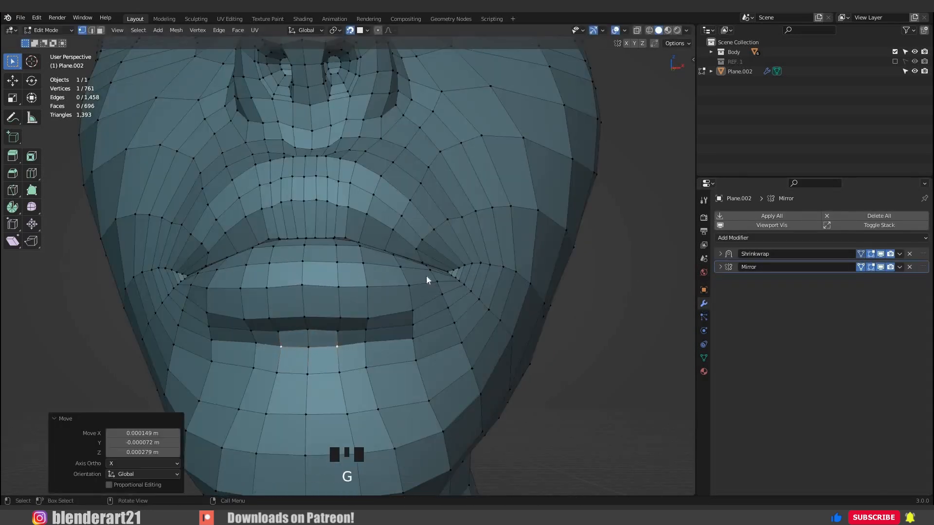
Switch back to Object Mode, save the file and view the head from the side.
{"action": "key", "text": "Tab"}
{"action": "scroll", "coordinate": [462, 306], "scroll_direction": "down", "scroll_amount": 3}
{"action": "key", "text": "ctrl+s"}
{"action": "middle_click_drag", "start_coordinate": [462, 302], "coordinate": [327, 276]}
{"action": "scroll", "coordinate": [379, 291], "scroll_direction": "down", "scroll_amount": 3}
Select the edge loop around the ear opening in Edit Mode and adjust its position.
{"action": "key", "text": "Tab"}
{"action": "scroll", "coordinate": [327, 276], "scroll_direction": "up", "scroll_amount": 2}
{"action": "middle_click_drag", "start_coordinate": [515, 218], "coordinate": [368, 208]}
{"action": "key", "text": "Tab"}
{"action": "scroll", "coordinate": [396, 197], "scroll_direction": "up", "scroll_amount": 2}
{"action": "left_click", "coordinate": [383, 186]}
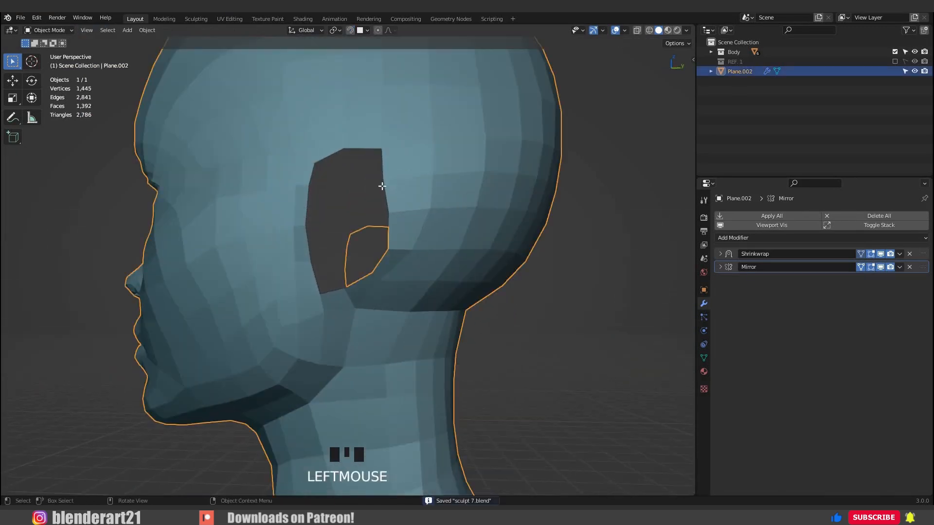
{"action": "key", "text": "Tab"}
{"action": "left_click", "coordinate": [383, 184], "text": "alt"}
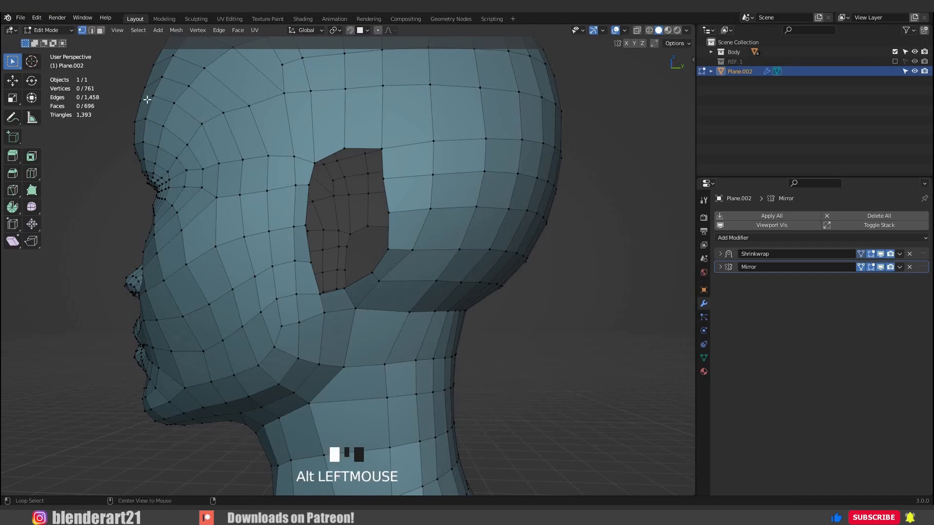
{"action": "middle_click_drag", "start_coordinate": [450, 195], "coordinate": [326, 226]}
{"action": "key", "text": "g"}
{"action": "left_click", "coordinate": [490, 214]}
Reposition a vertex on the rear edge of the ear opening.
{"action": "scroll", "coordinate": [388, 217], "scroll_direction": "down", "scroll_amount": 2}
{"action": "scroll", "coordinate": [369, 207], "scroll_direction": "up", "scroll_amount": 2}
{"action": "left_click", "coordinate": [402, 188], "text": "alt"}
{"action": "middle_click_drag", "start_coordinate": [411, 188], "coordinate": [430, 189]}
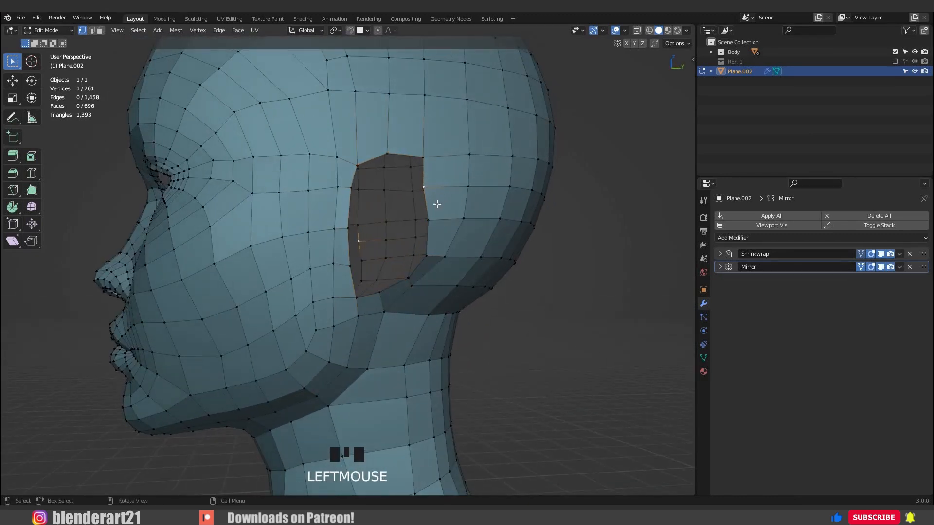
{"action": "key", "text": "g"}
{"action": "left_click", "coordinate": [501, 213]}
Leave Edit Mode, check the head in three-quarter view and save the file.
{"action": "middle_click_drag", "start_coordinate": [502, 212], "coordinate": [320, 253]}
{"action": "scroll", "coordinate": [457, 228], "scroll_direction": "down", "scroll_amount": 2}
{"action": "key", "text": "Tab"}
{"action": "middle_click_drag", "start_coordinate": [381, 303], "coordinate": [411, 304]}
{"action": "scroll", "coordinate": [412, 304], "scroll_direction": "down", "scroll_amount": 4}
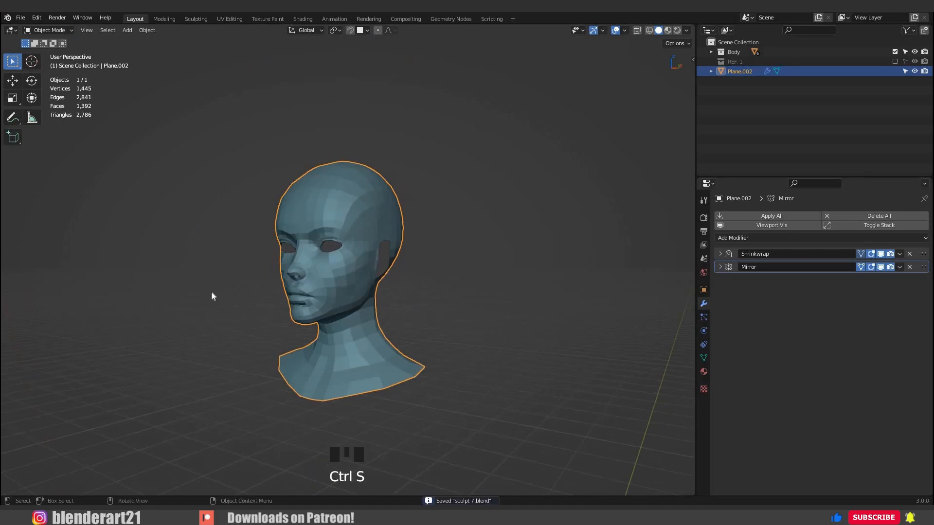
Add a mesh circle with 12 vertices at the world origin.
{"action": "scroll", "coordinate": [330, 350], "scroll_direction": "down", "scroll_amount": 3}
{"action": "middle_click_drag", "start_coordinate": [352, 362], "coordinate": [343, 263]}
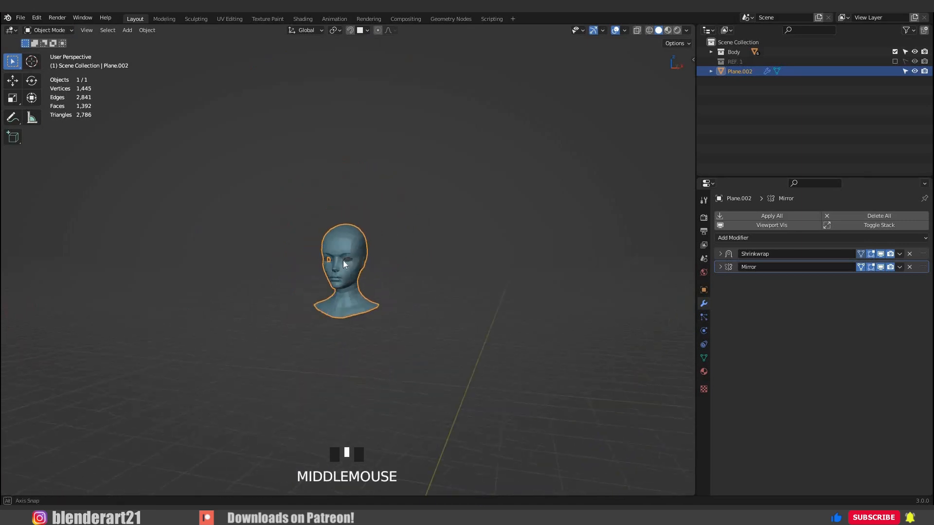
{"action": "middle_click_drag", "start_coordinate": [348, 308], "coordinate": [335, 332], "text": "shift"}
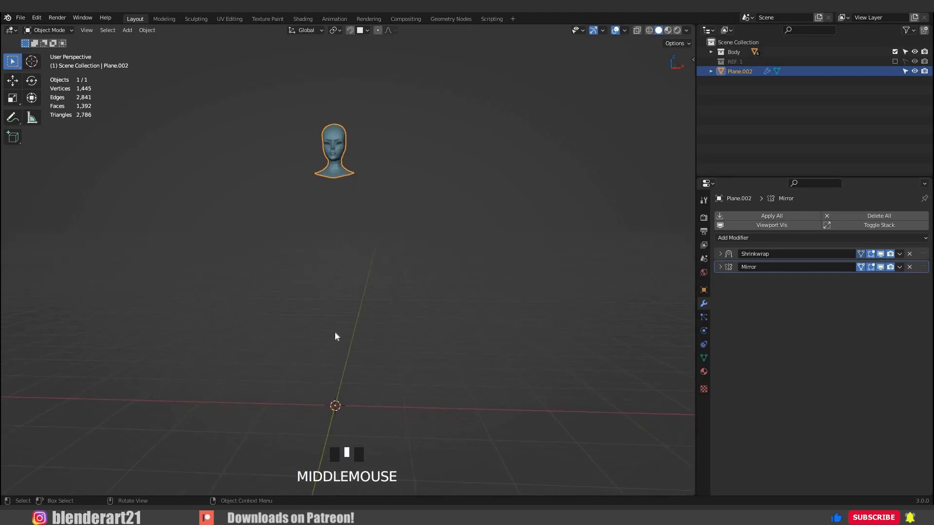
{"action": "left_click", "coordinate": [335, 332]}
{"action": "key", "text": "shift+a"}
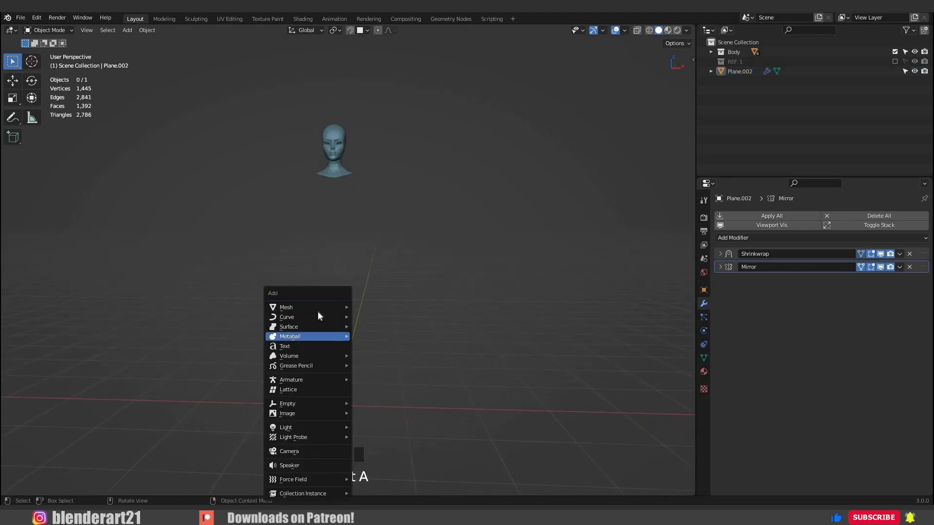
{"action": "mouse_move", "coordinate": [317, 317]}
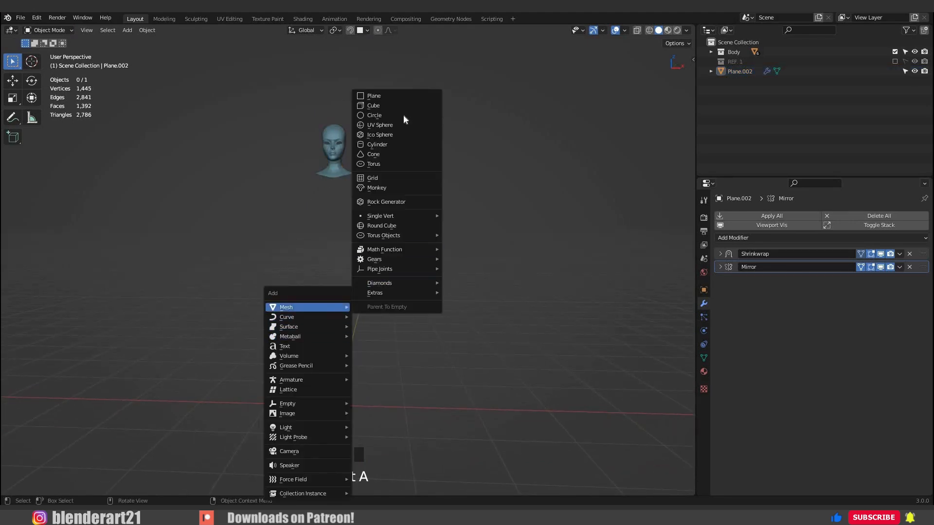
{"action": "left_click", "coordinate": [403, 115]}
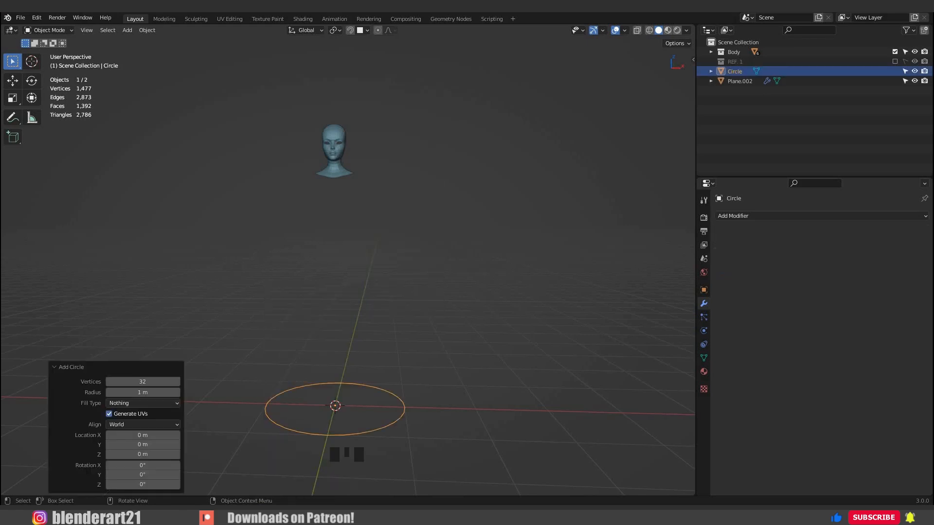
{"action": "left_click", "coordinate": [156, 381]}
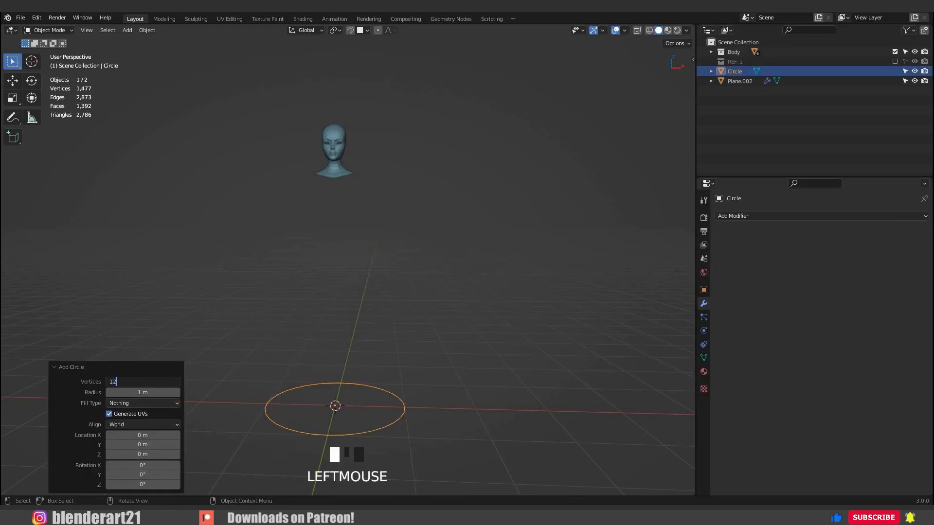
{"action": "key", "text": "Return"}
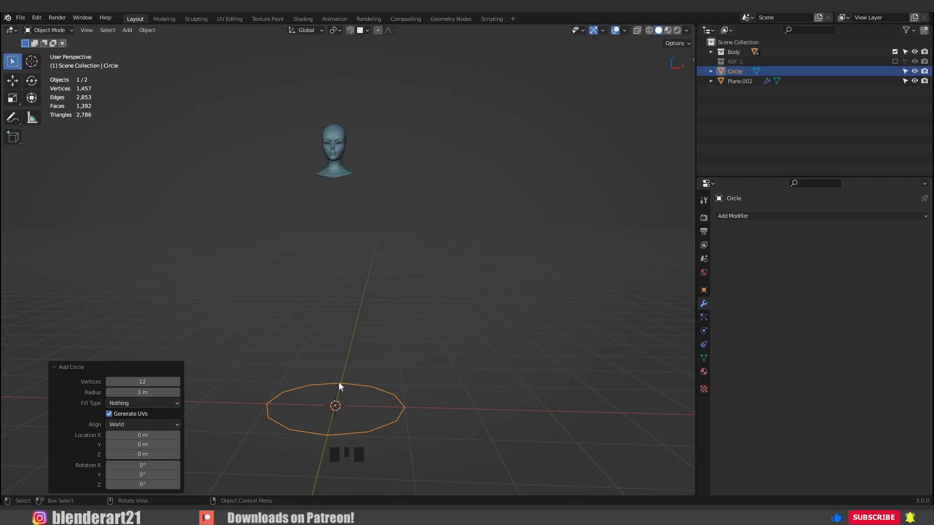
Rotate the circle 90° about the X axis and 90° about the Z axis, using the right orthographic view.
{"action": "key", "text": "r"}
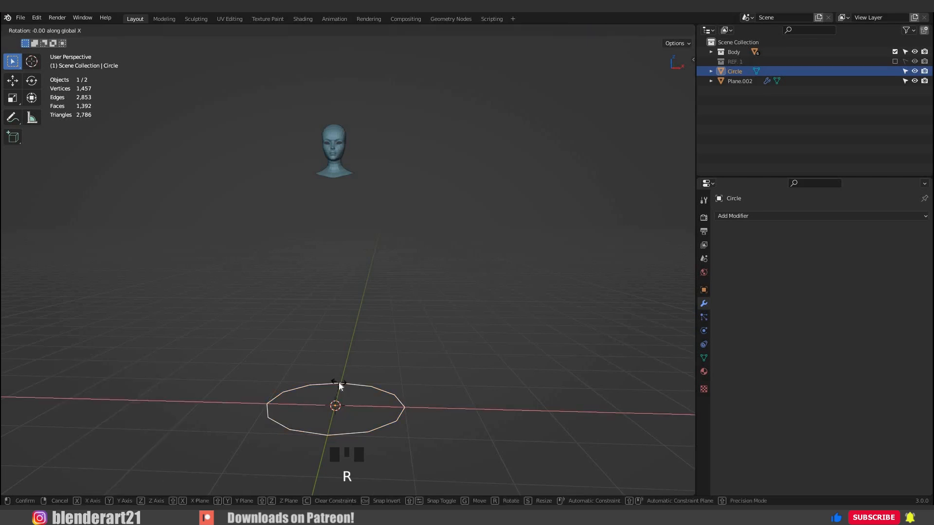
{"action": "key", "text": "x"}
{"action": "key", "text": "9"}
{"action": "key", "text": "0"}
{"action": "key", "text": "Return"}
{"action": "key", "text": "KP_3"}
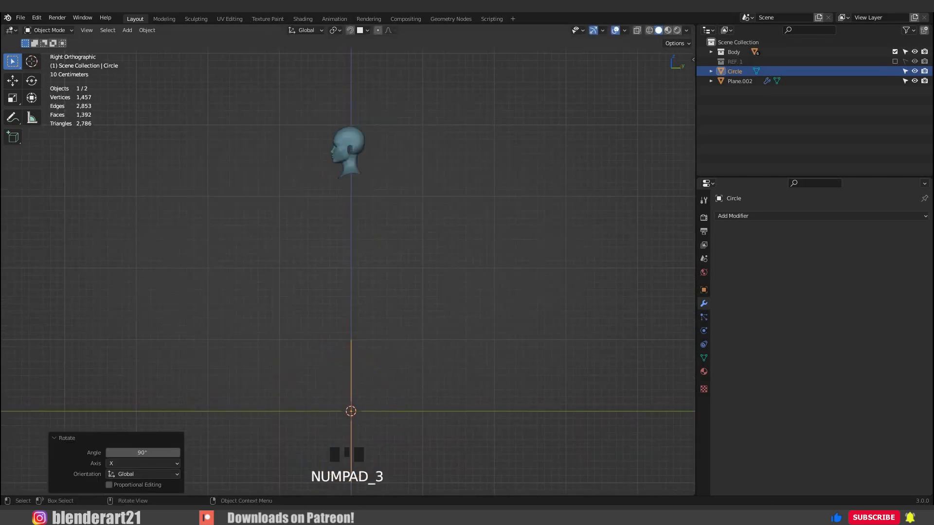
{"action": "key", "text": "r"}
{"action": "key", "text": "z"}
{"action": "key", "text": "9"}
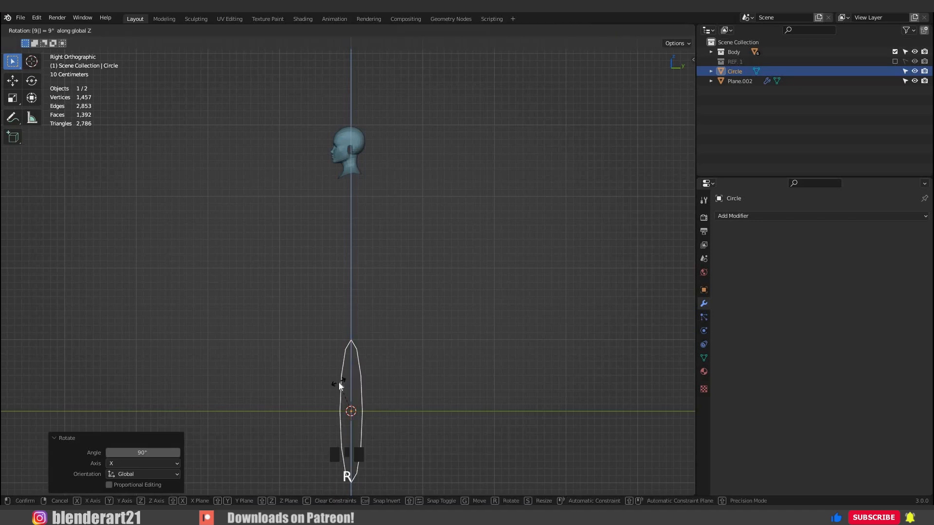
{"action": "key", "text": "0"}
{"action": "key", "text": "Return"}
Raise the circle 2.0785 m along Z and scale it to 0.134.
{"action": "key", "text": "g"}
{"action": "key", "text": "z"}
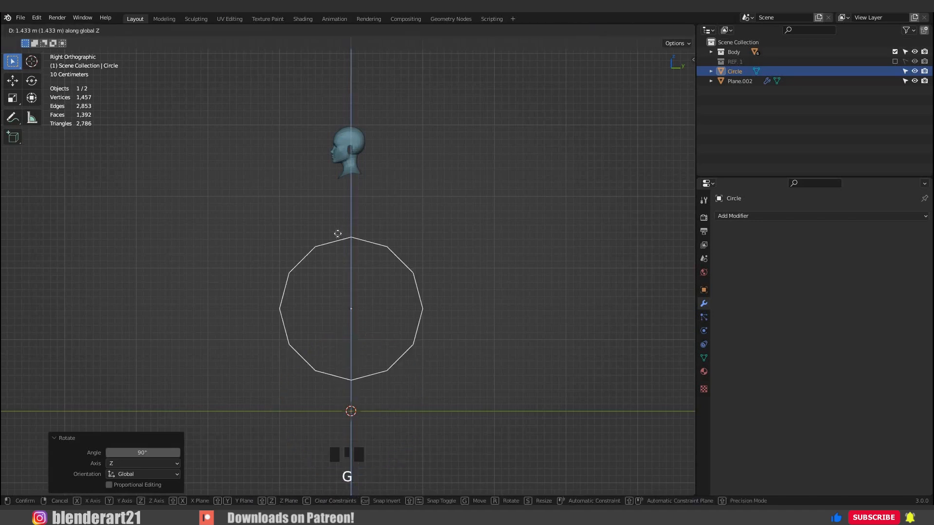
{"action": "left_click", "coordinate": [337, 234]}
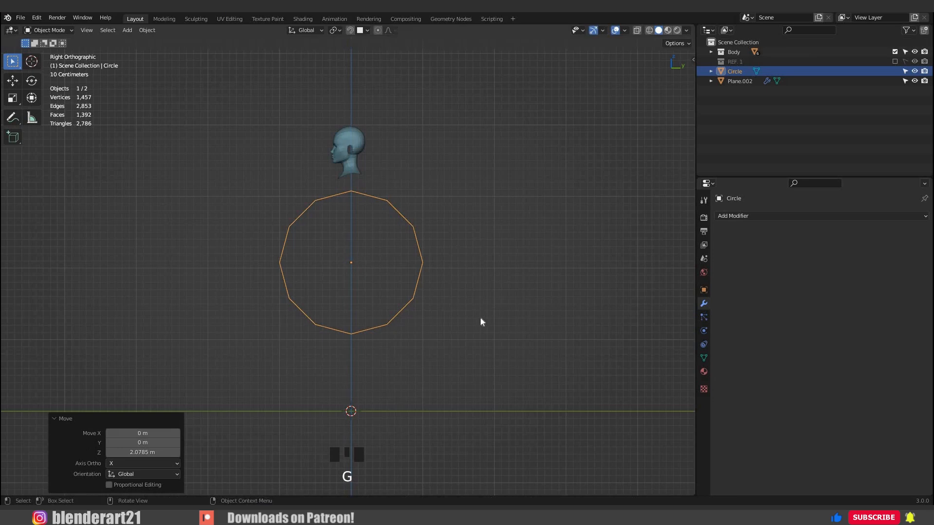
{"action": "key", "text": "KP_Decimal"}
{"action": "key", "text": "s"}
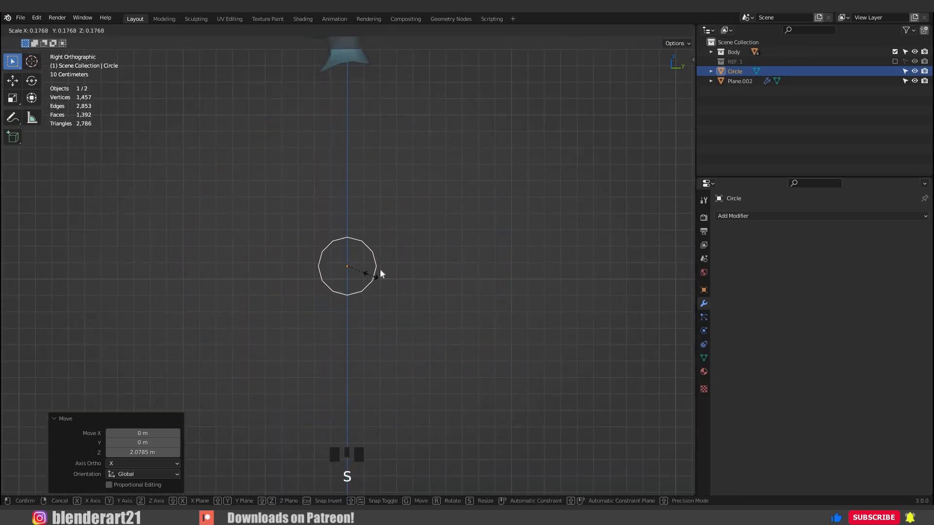
{"action": "left_click", "coordinate": [380, 274]}
{"action": "key", "text": "KP_Decimal"}
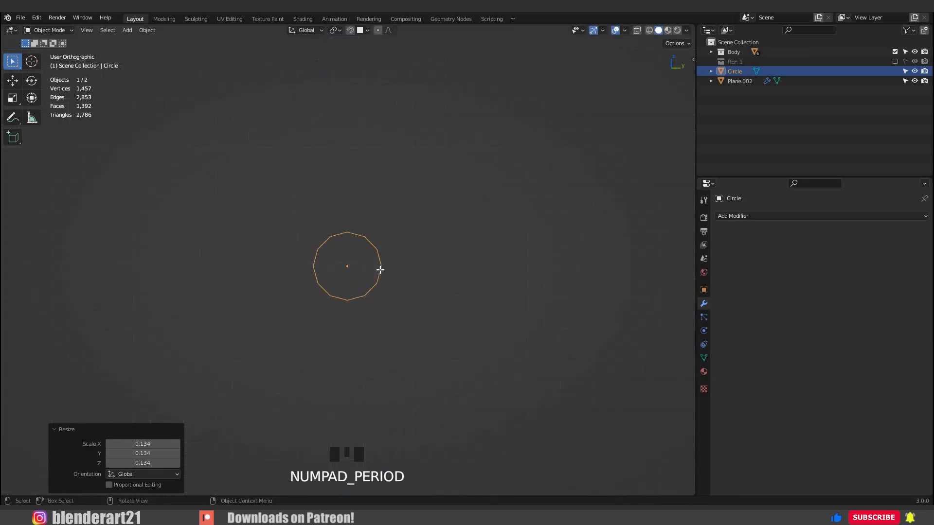
Extrude the circle's outline inward to form a ring of faces, and grid-fill the inner opening with a span of 3.
{"action": "key", "text": "Tab"}
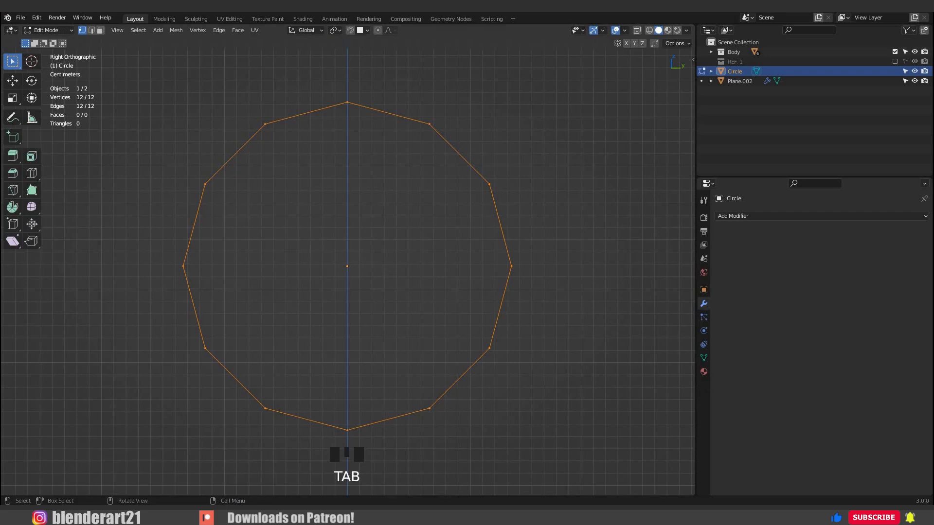
{"action": "key", "text": "e"}
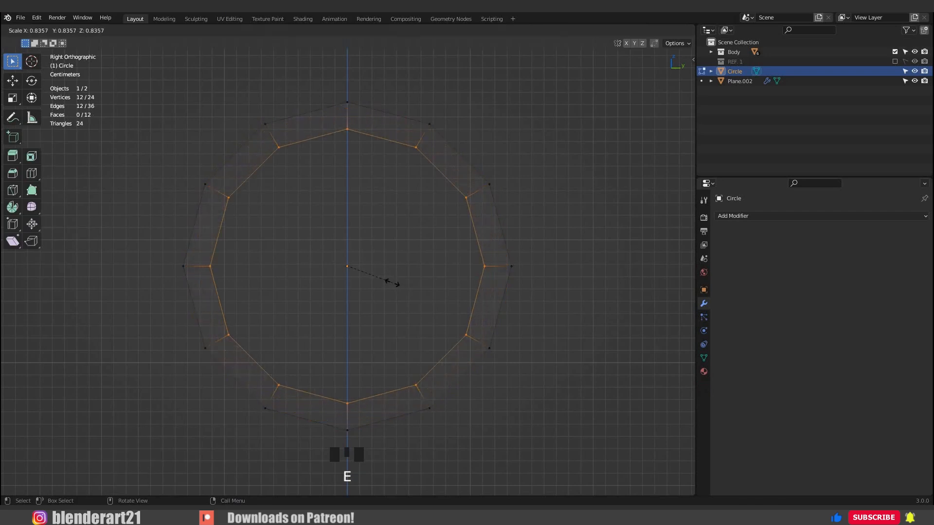
{"action": "left_click", "coordinate": [391, 283]}
{"action": "key", "text": "ctrl+f"}
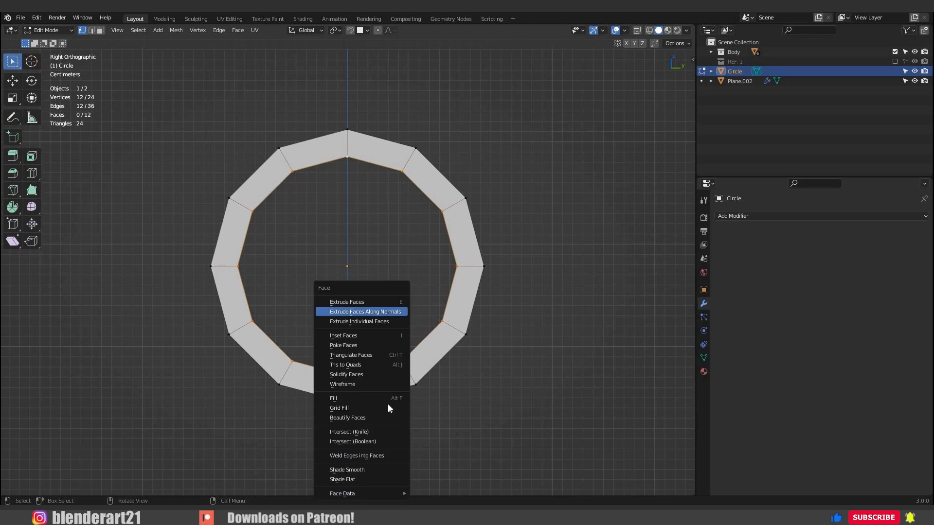
{"action": "left_click", "coordinate": [389, 408]}
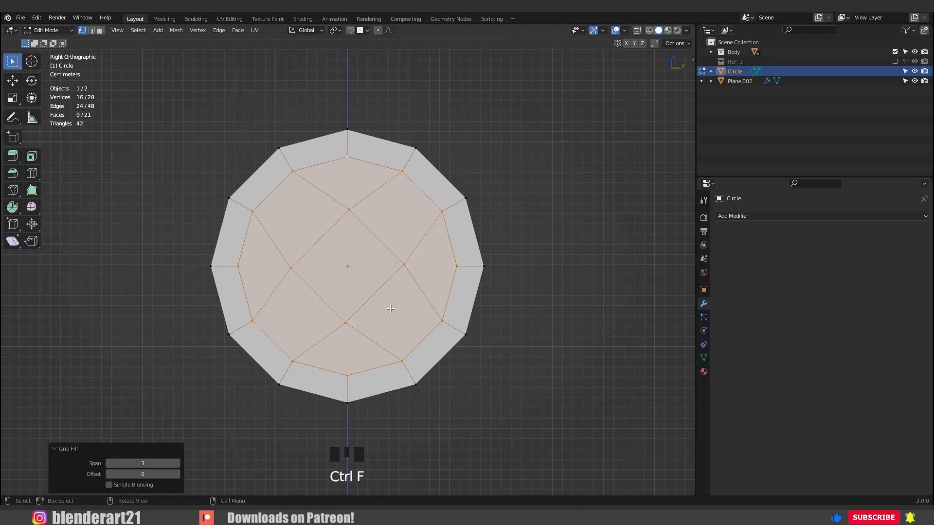
Extrude the grid-filled inner faces about -0.0306 m along their normal to recess them behind the ring.
{"action": "middle_click_drag", "start_coordinate": [332, 319], "coordinate": [331, 319]}
{"action": "key", "text": "e"}
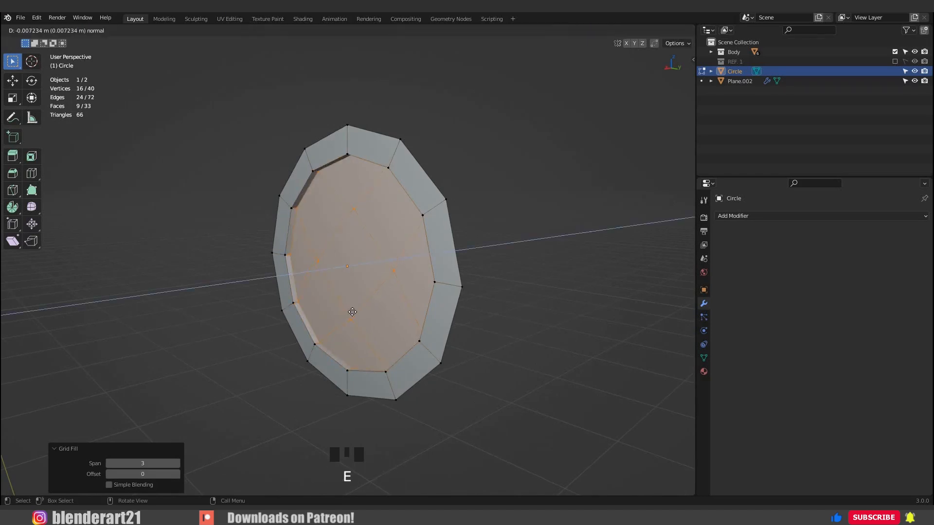
{"action": "left_click", "coordinate": [350, 304]}
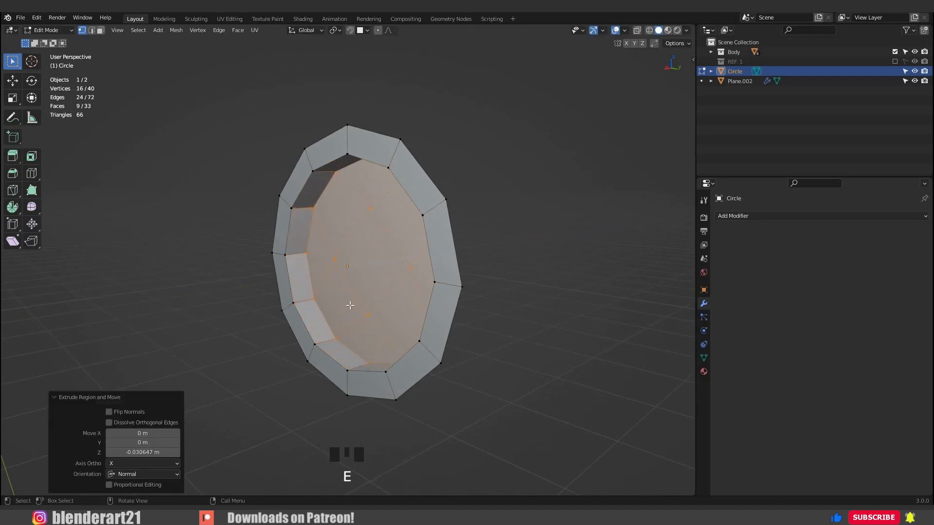
Delete the two adjacent side-wall faces and the recessed floor face touching them on the disc's negative Y side.
{"action": "key", "text": "a"}
{"action": "key", "text": "KP_3"}
{"action": "key", "text": "3"}
{"action": "left_click", "coordinate": [268, 278]}
{"action": "middle_click_drag", "start_coordinate": [277, 286], "coordinate": [264, 291]}
{"action": "left_click", "coordinate": [263, 292], "text": "shift"}
{"action": "left_click", "coordinate": [256, 309], "text": "shift"}
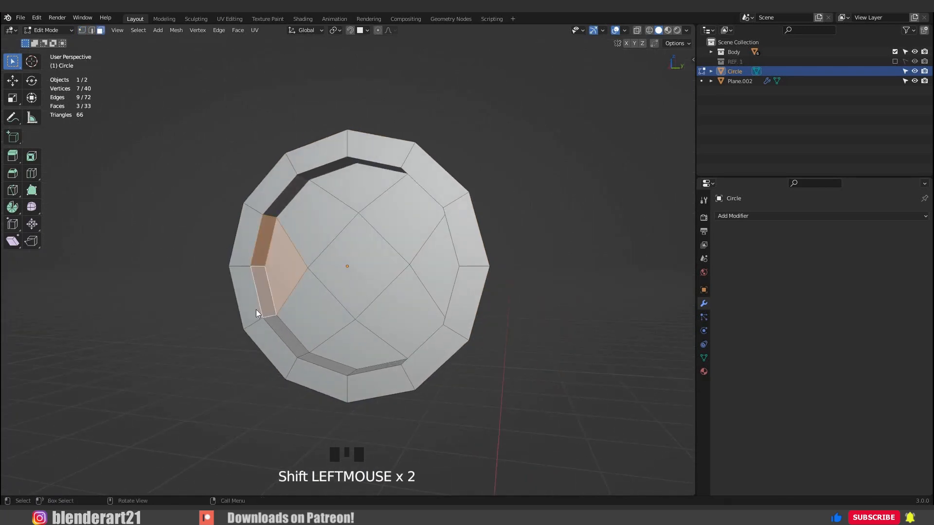
{"action": "key", "text": "x"}
{"action": "key", "text": "Return"}
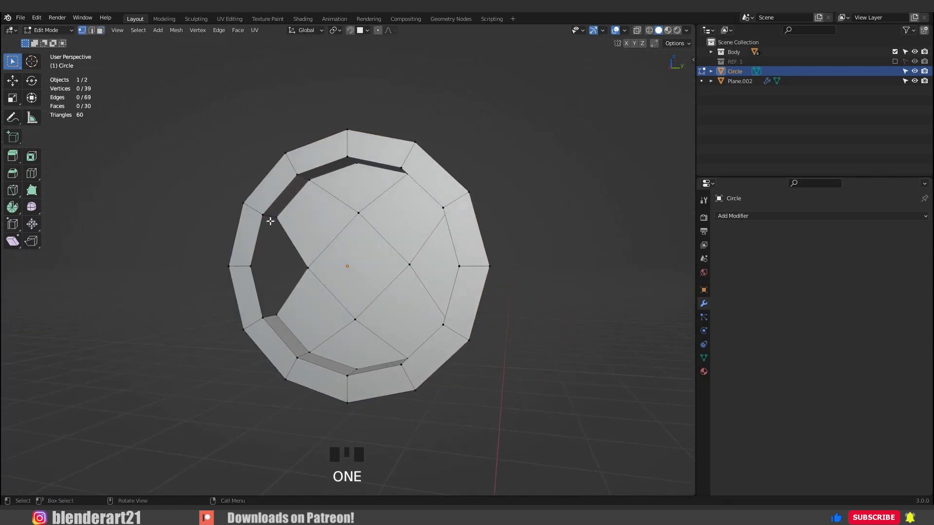
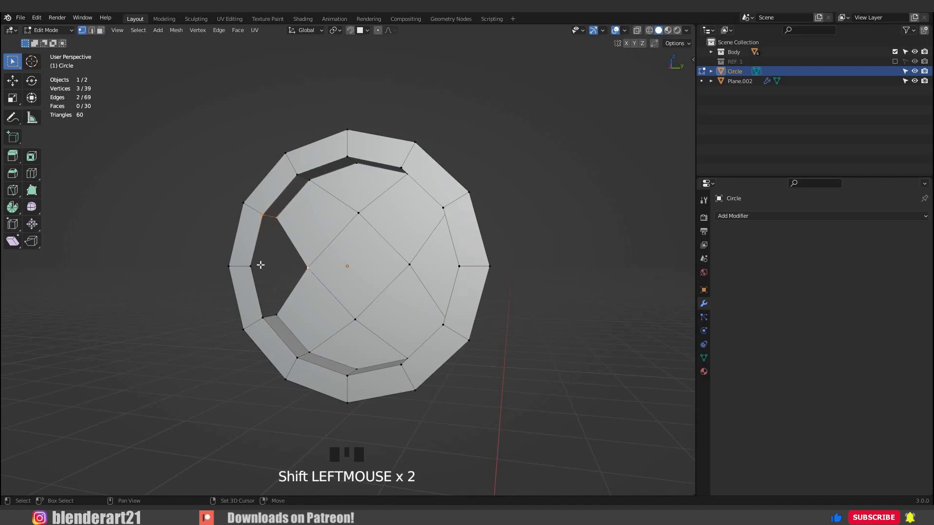
Fill the gap on the disc's negative Y side with faces and add one centred loop cut around the recessed wall.
{"action": "key", "text": "f"}
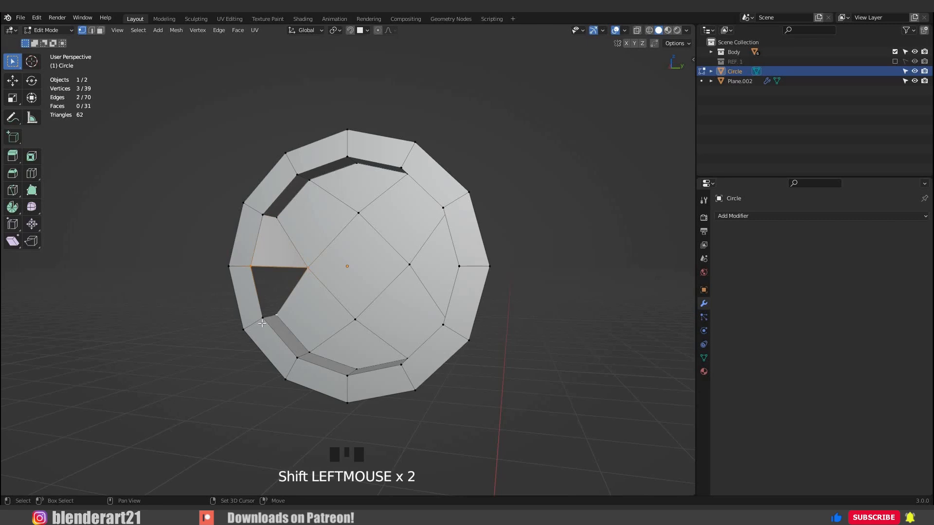
{"action": "key", "text": "f"}
{"action": "scroll", "coordinate": [383, 285], "scroll_direction": "down", "scroll_amount": 3}
{"action": "mouse_move", "coordinate": [384, 286]}
{"action": "middle_mouse_down"}
{"action": "mouse_move", "coordinate": [370, 286]}
{"action": "mouse_move", "coordinate": [384, 286]}
{"action": "mouse_move", "coordinate": [369, 272]}
{"action": "mouse_move", "coordinate": [333, 274]}
{"action": "mouse_move", "coordinate": [395, 272]}
{"action": "middle_mouse_up"}
{"action": "scroll", "coordinate": [384, 286], "scroll_direction": "up", "scroll_amount": 2}
{"action": "key", "text": "ctrl+r"}
{"action": "left_click", "coordinate": [297, 263]}
{"action": "right_click", "coordinate": [298, 264]}
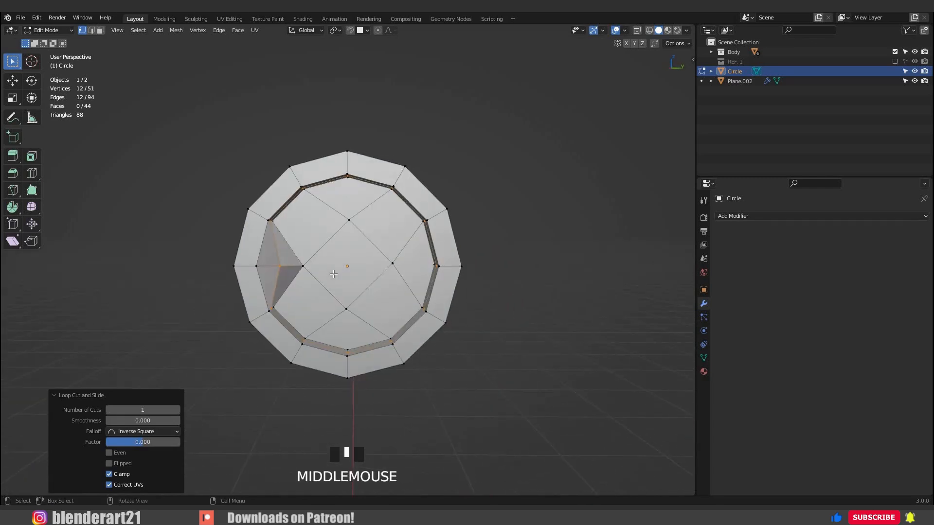
In the right side view, use proportional editing to reshape the disc's outline into a taller ear shape that tapers downward.
{"action": "key", "text": "KP_3"}
{"action": "left_click", "coordinate": [426, 220]}
{"action": "key", "text": "o"}
{"action": "key", "text": "g"}
{"action": "scroll", "coordinate": [408, 222], "scroll_direction": "down", "scroll_amount": 12}
{"action": "left_click", "coordinate": [400, 212]}
{"action": "left_click", "coordinate": [297, 188]}
{"action": "key", "text": "g"}
{"action": "left_click", "coordinate": [296, 176]}
{"action": "left_click", "coordinate": [347, 379]}
{"action": "key", "text": "g"}
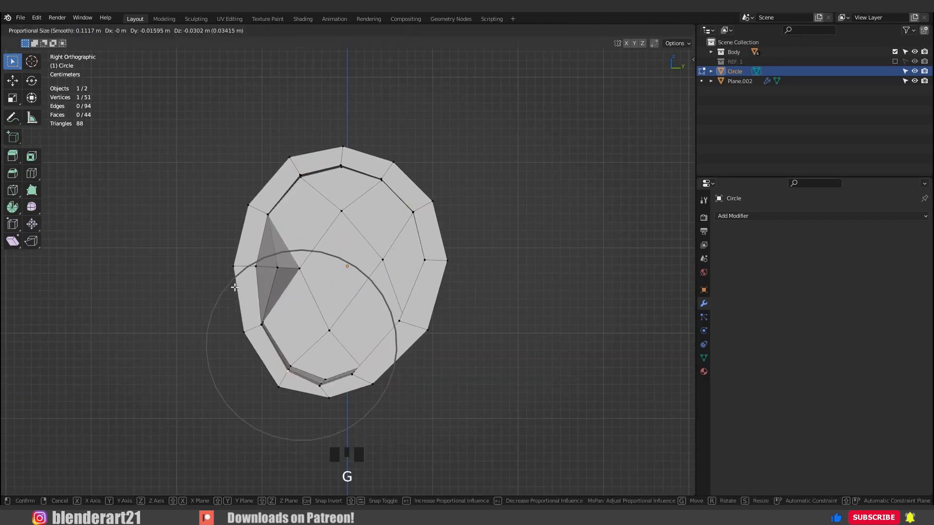
{"action": "left_click", "coordinate": [297, 270]}
Pull the front edge of the ear's outline inward with proportional editing to form a notch at mid-height.
{"action": "key", "text": "g"}
{"action": "left_click", "coordinate": [262, 284]}
{"action": "key", "text": "g"}
{"action": "scroll", "coordinate": [268, 285], "scroll_direction": "up", "scroll_amount": 9}
{"action": "left_click", "coordinate": [275, 286]}
{"action": "scroll", "coordinate": [239, 329], "scroll_direction": "up", "scroll_amount": 1}
{"action": "left_click", "coordinate": [367, 227]}
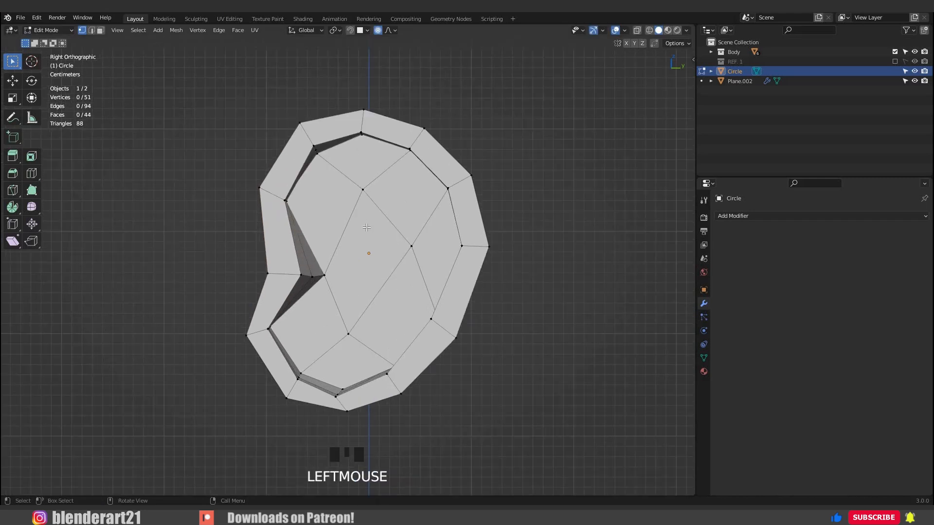
Inset the three adjoining floor faces along the ear's front by 0.06405 m.
{"action": "left_click", "coordinate": [359, 287], "text": "shift"}
{"action": "left_click", "coordinate": [327, 321], "text": "shift"}
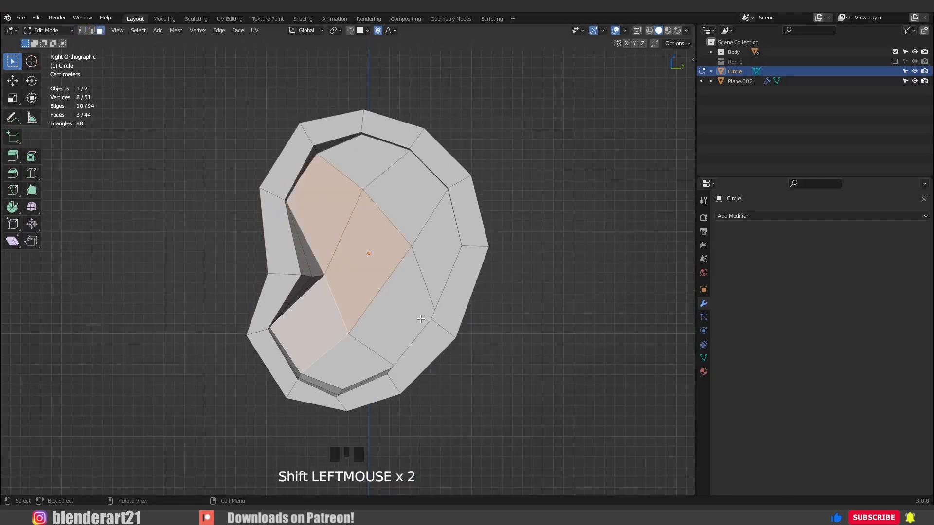
{"action": "key", "text": "i"}
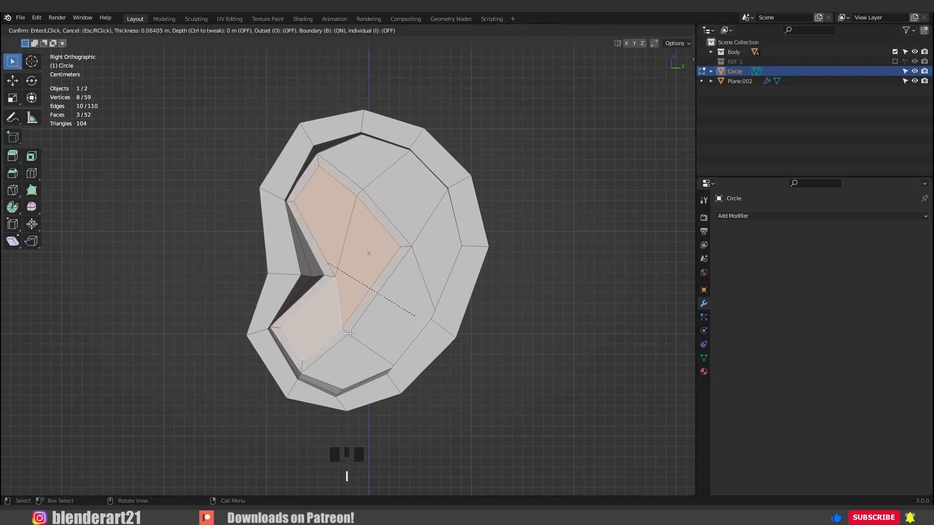
{"action": "left_click", "coordinate": [350, 333]}
{"action": "middle_click_drag", "start_coordinate": [350, 333], "coordinate": [350, 333]}
Push the inset floor faces deeper in the negative X direction with proportional editing to hollow out the ear canal area.
{"action": "key", "text": "g"}
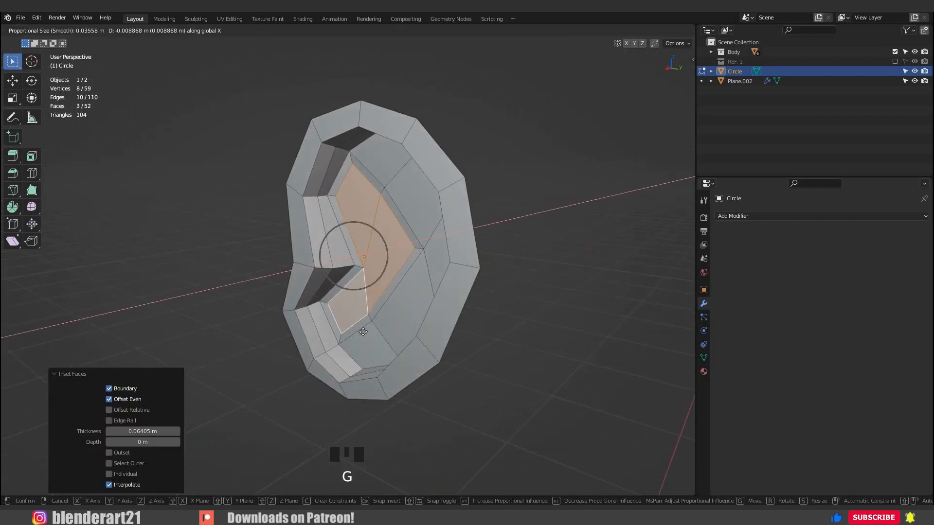
{"action": "middle_click", "coordinate": [366, 331]}
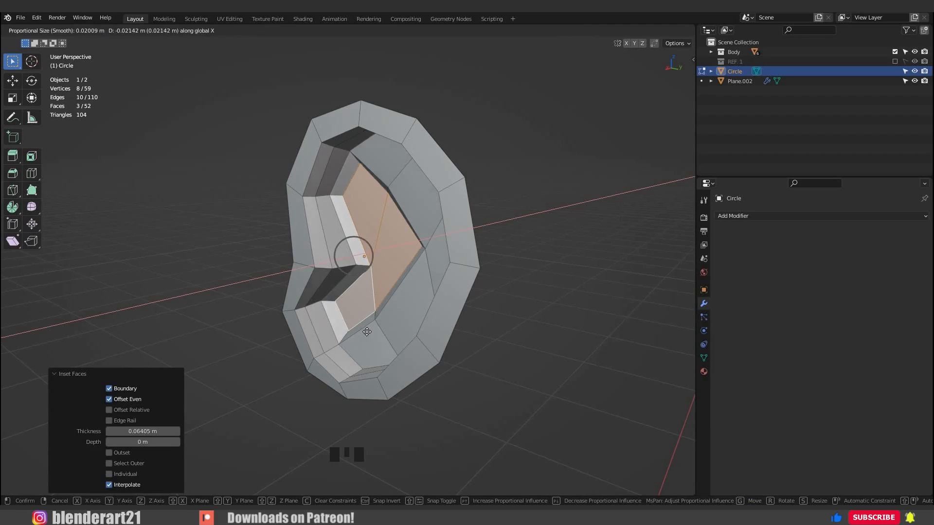
{"action": "left_click", "coordinate": [421, 321]}
{"action": "middle_click_drag", "start_coordinate": [421, 321], "coordinate": [375, 301]}
{"action": "scroll", "coordinate": [374, 301], "scroll_direction": "down", "scroll_amount": 2}
{"action": "key", "text": "Tab"}
{"action": "middle_click_drag", "start_coordinate": [470, 313], "coordinate": [369, 33]}
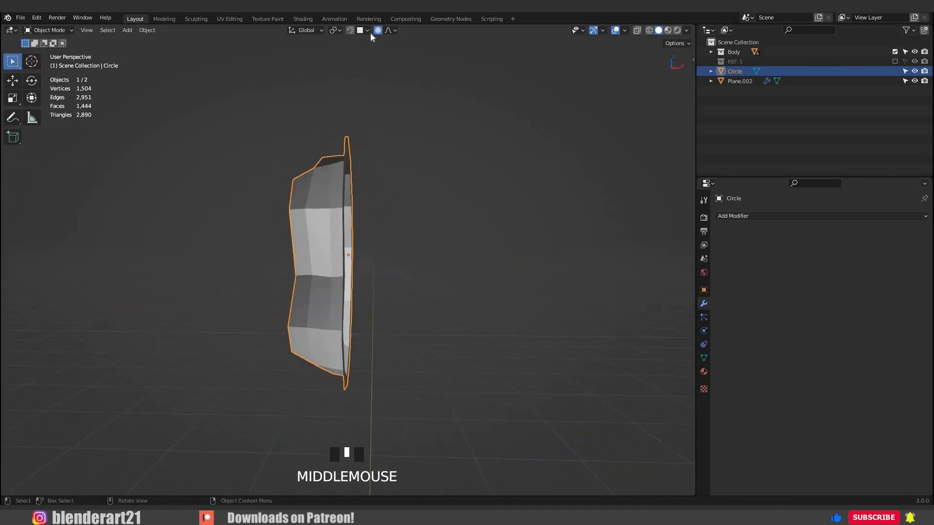
With proportional editing off, extrude the ear's outer boundary loop -0.029802 m along X to thicken the rim.
{"action": "key", "text": "Tab"}
{"action": "middle_click_drag", "start_coordinate": [392, 102], "coordinate": [305, 158]}
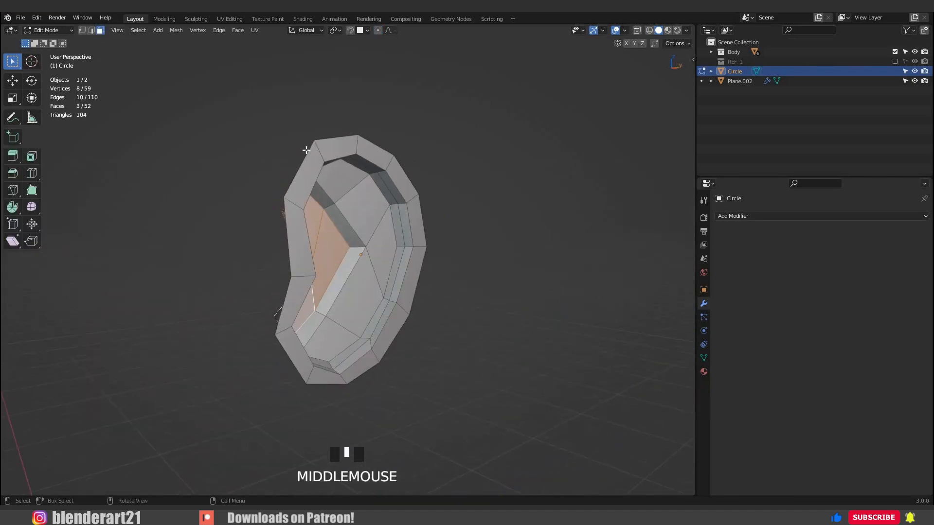
{"action": "key", "text": "1"}
{"action": "left_click", "coordinate": [423, 254], "text": "alt"}
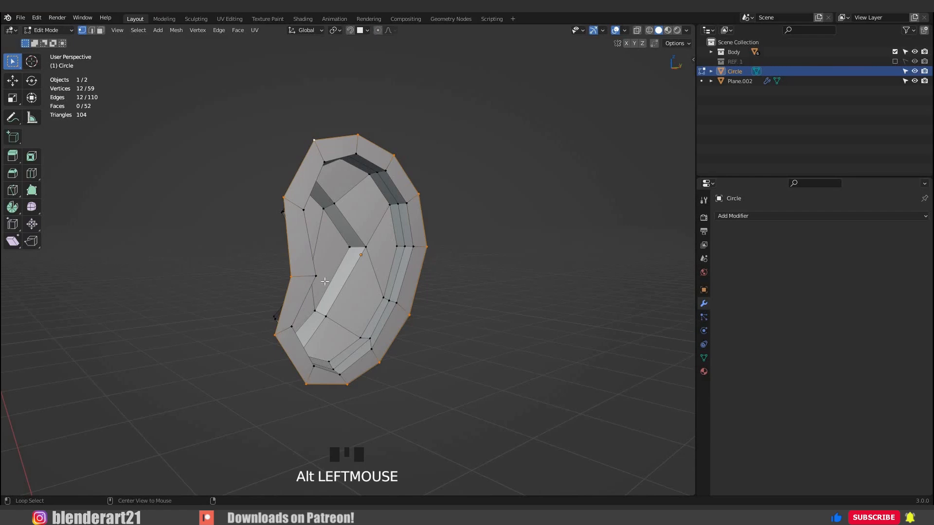
{"action": "middle_click_drag", "start_coordinate": [496, 279], "coordinate": [498, 277]}
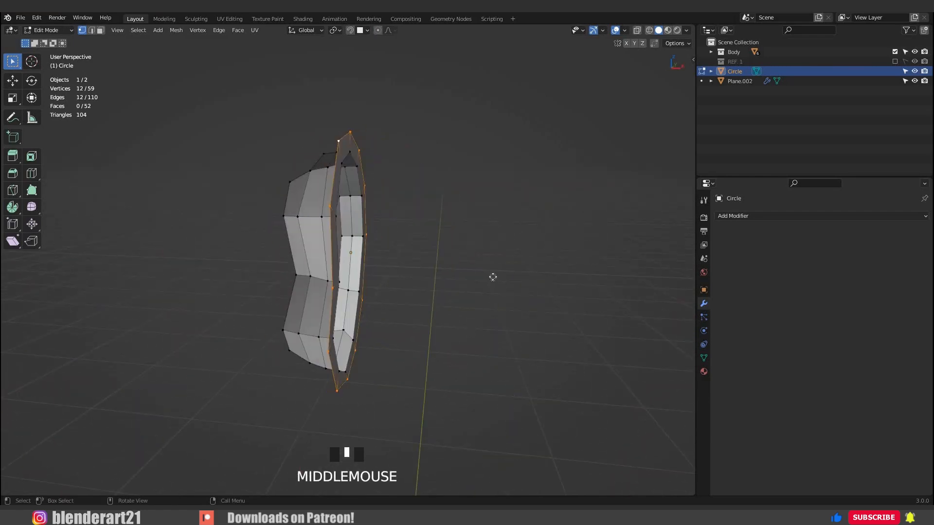
{"action": "key", "text": "e"}
{"action": "key", "text": "x"}
{"action": "left_click", "coordinate": [358, 284]}
{"action": "middle_click_drag", "start_coordinate": [358, 283], "coordinate": [202, 286]}
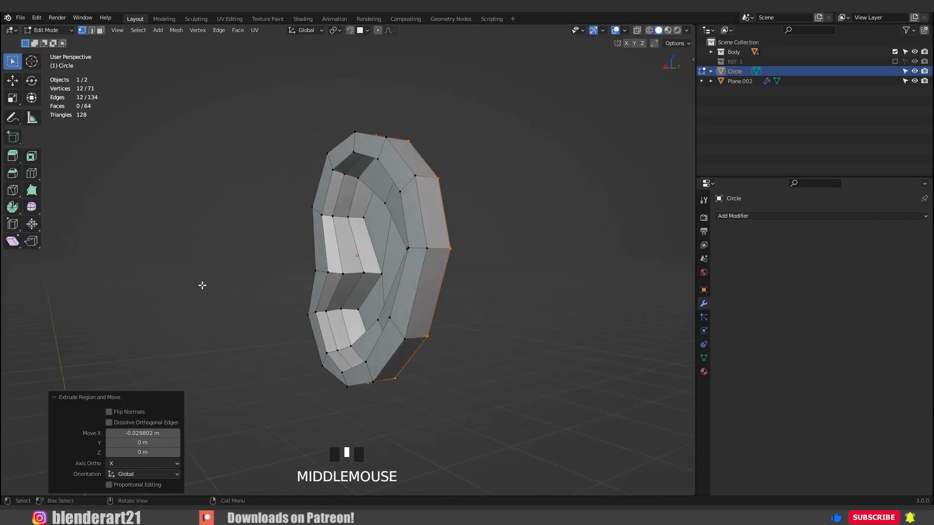
Extrude the ear's rear boundary loop again along X and scale the new loop inward.
{"action": "middle_click_drag", "start_coordinate": [341, 326], "coordinate": [487, 321]}
{"action": "key", "text": "e"}
{"action": "key", "text": "x"}
{"action": "left_click", "coordinate": [334, 326]}
{"action": "key", "text": "s"}
{"action": "left_click", "coordinate": [325, 311]}
{"action": "middle_click_drag", "start_coordinate": [325, 311], "coordinate": [356, 308]}
Add a level 2 Subdivision modifier to the ear and enable its on-cage display for edit mode.
{"action": "key", "text": "Tab"}
{"action": "key", "text": "ctrl+2"}
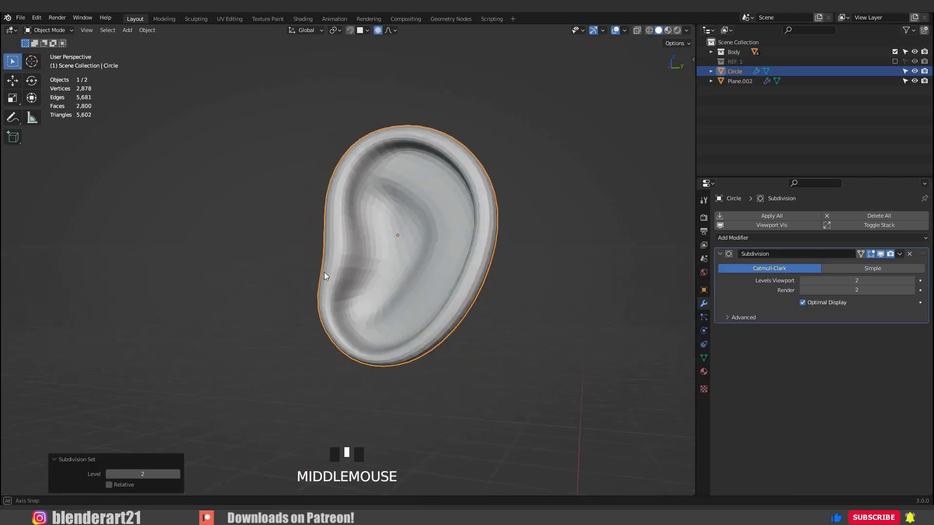
{"action": "key", "text": "KP_3"}
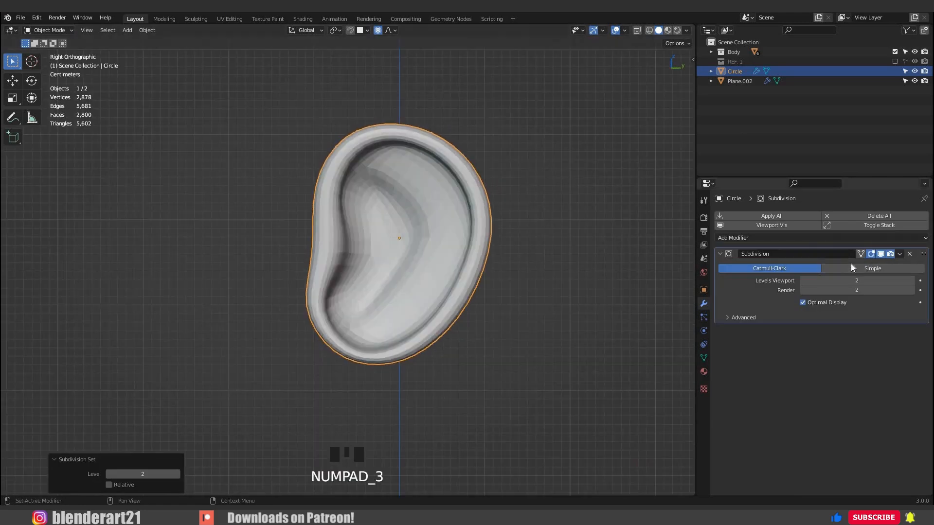
{"action": "left_click", "coordinate": [385, 211]}
Select the edge path along the outer border of the ear's inner hollow and increase its mean crease.
{"action": "key", "text": "Tab"}
{"action": "middle_click_drag", "start_coordinate": [356, 219], "coordinate": [334, 219], "text": "shift"}
{"action": "scroll", "coordinate": [321, 220], "scroll_direction": "up", "scroll_amount": 2}
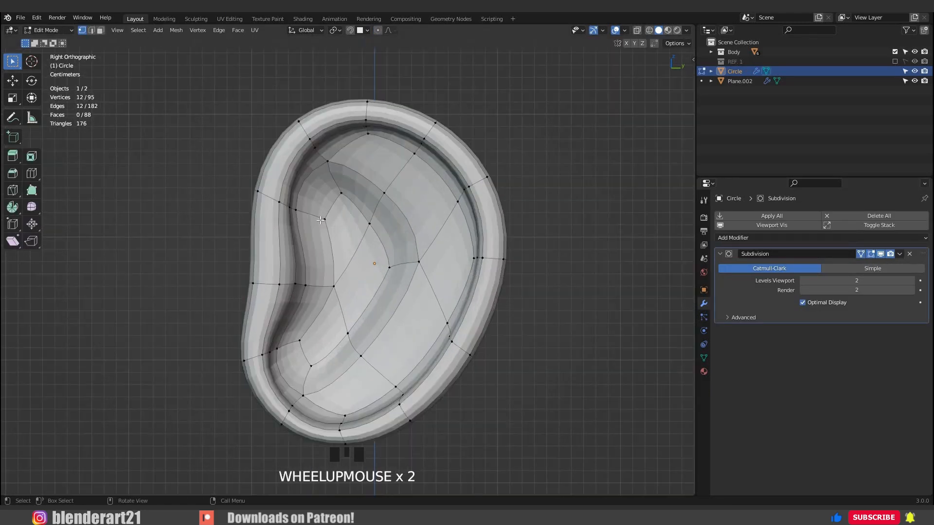
{"action": "left_click", "coordinate": [328, 161], "text": "ctrl"}
{"action": "left_click", "coordinate": [384, 193], "text": "ctrl"}
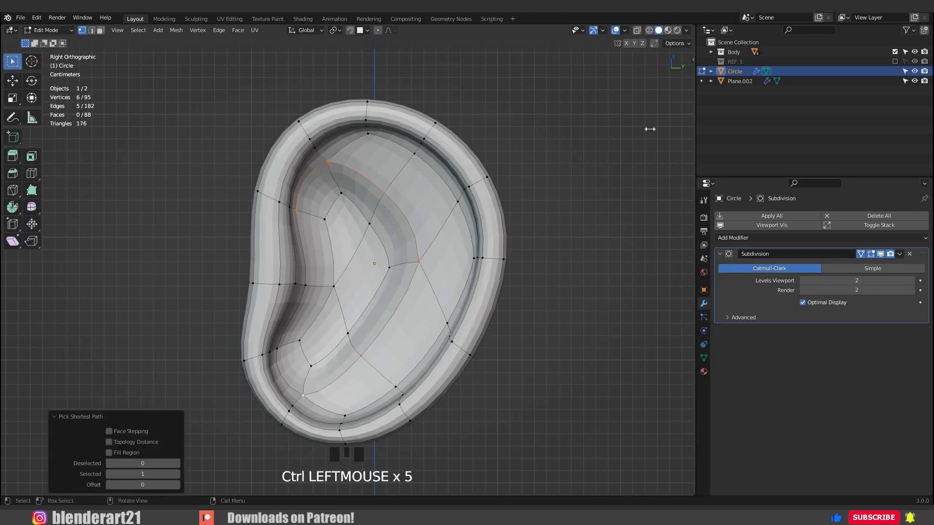
{"action": "key", "text": "n"}
{"action": "left_click_drag", "start_coordinate": [637, 164], "coordinate": [729, 165]}
{"action": "key", "text": "Tab"}
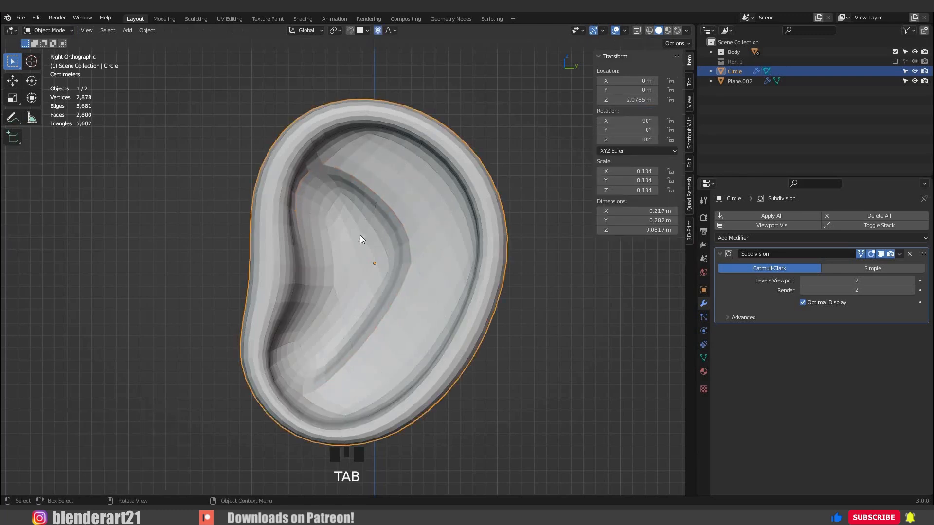
{"action": "scroll", "coordinate": [360, 235], "scroll_direction": "down", "scroll_amount": 1}
{"action": "scroll", "coordinate": [340, 199], "scroll_direction": "up", "scroll_amount": 1}
Select the inner edge path bordering the hollow's floor and set its mean crease to 0.60.
{"action": "key", "text": "Tab"}
{"action": "left_click", "coordinate": [326, 219]}
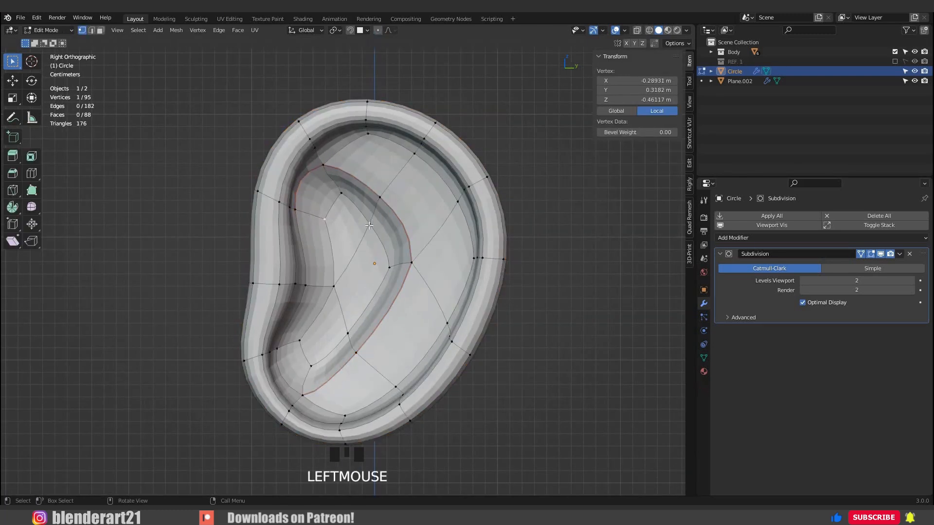
{"action": "left_click", "coordinate": [341, 194], "text": "ctrl"}
{"action": "left_click", "coordinate": [369, 224], "text": "ctrl"}
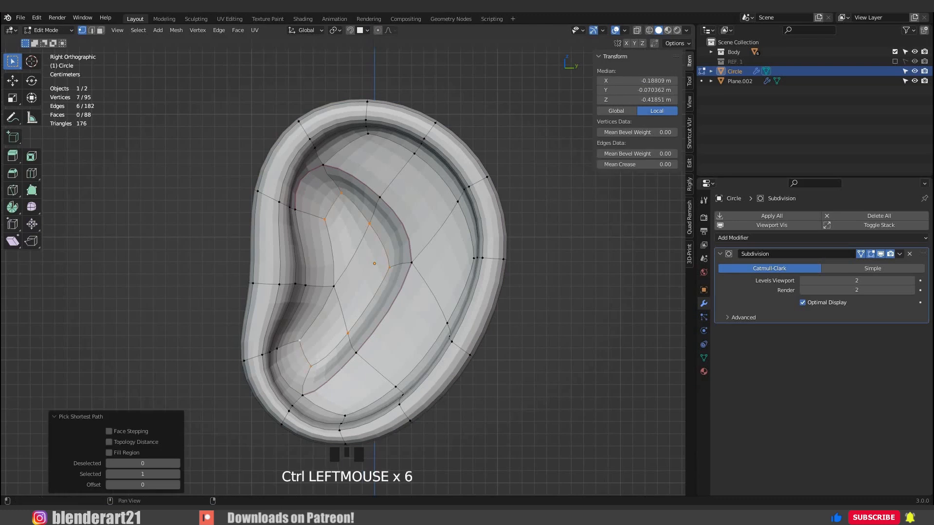
{"action": "left_click_drag", "start_coordinate": [637, 164], "coordinate": [661, 165]}
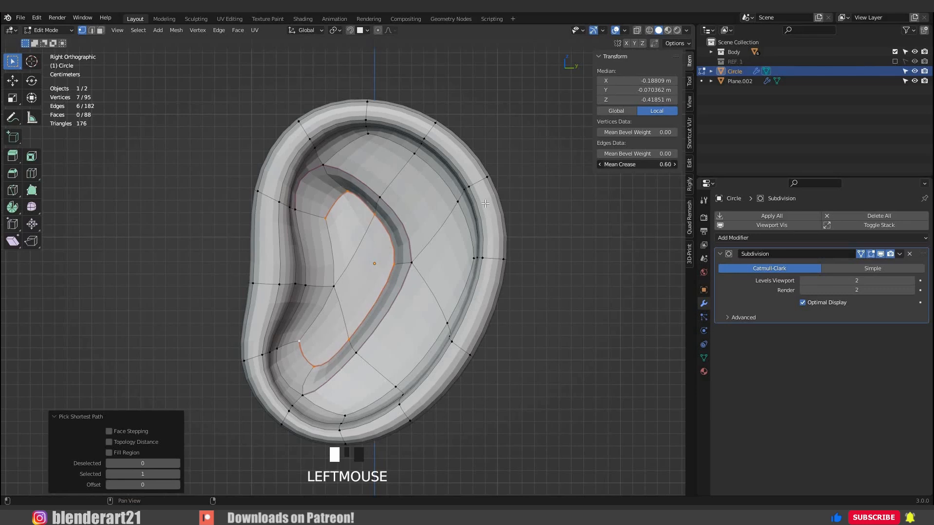
{"action": "key", "text": "Tab"}
{"action": "middle_click_drag", "start_coordinate": [419, 232], "coordinate": [453, 228]}
Adjust vertices on the upper rear part of the ear's recessed floor, raising the selection there 0.01602 m along X.
{"action": "key", "text": "Tab"}
{"action": "left_click", "coordinate": [413, 198]}
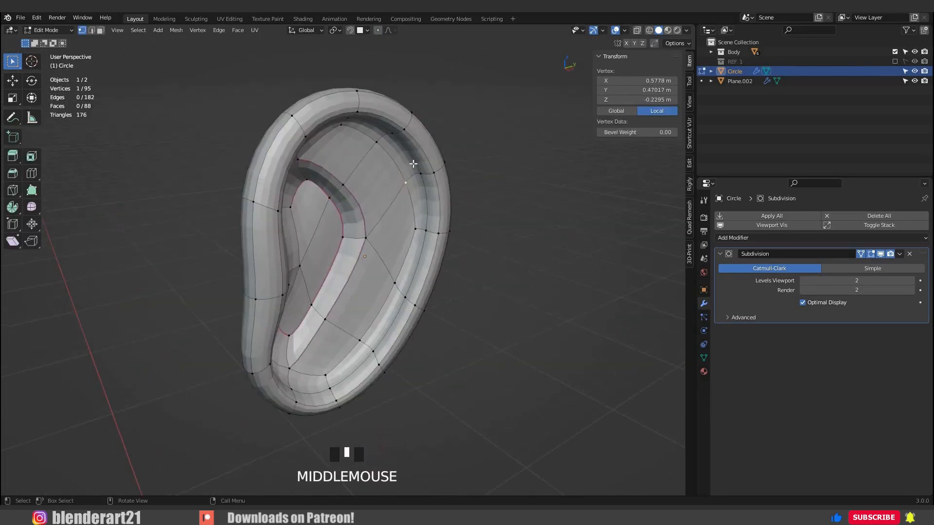
{"action": "middle_click_drag", "start_coordinate": [410, 164], "coordinate": [433, 166]}
{"action": "left_click", "coordinate": [364, 158], "text": "shift"}
{"action": "key", "text": "g"}
{"action": "left_click", "coordinate": [362, 168]}
{"action": "middle_click_drag", "start_coordinate": [251, 238], "coordinate": [168, 235]}
{"action": "middle_click_drag", "start_coordinate": [437, 219], "coordinate": [406, 228]}
{"action": "left_click", "coordinate": [417, 174], "text": "shift"}
{"action": "key", "text": "g"}
{"action": "key", "text": "x"}
{"action": "left_click", "coordinate": [452, 214]}
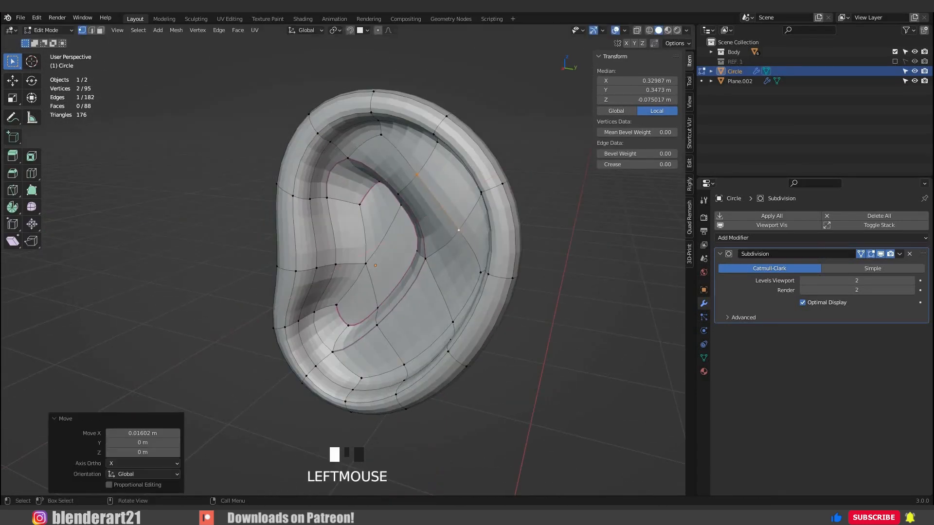
Slide and raise further parts of the rear floor along X to shape the ear's inner fold.
{"action": "left_click", "coordinate": [441, 308]}
{"action": "key", "text": "g"}
{"action": "key", "text": "g"}
{"action": "key", "text": "g"}
{"action": "key", "text": "x"}
{"action": "left_click", "coordinate": [455, 260]}
{"action": "middle_click_drag", "start_coordinate": [455, 259], "coordinate": [461, 321]}
Reshape the earlobe with proportional editing, moving its edge 0.003692 m in X, 0.016065 m in Y and -0.008924 m in Z.
{"action": "key", "text": "g"}
{"action": "key", "text": "x"}
{"action": "left_click", "coordinate": [452, 247]}
{"action": "middle_click_drag", "start_coordinate": [451, 247], "coordinate": [481, 277]}
{"action": "left_click", "coordinate": [354, 238]}
{"action": "key", "text": "g"}
{"action": "key", "text": "x"}
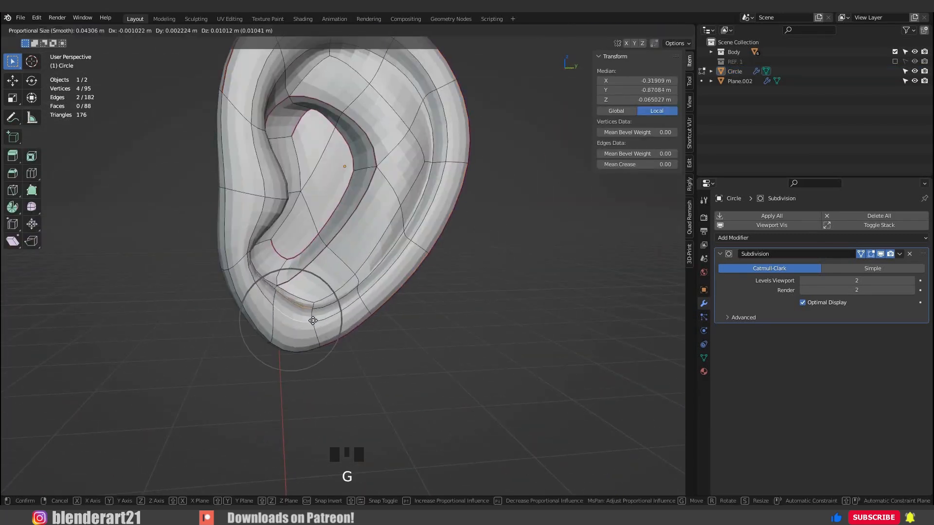
{"action": "left_click", "coordinate": [312, 319]}
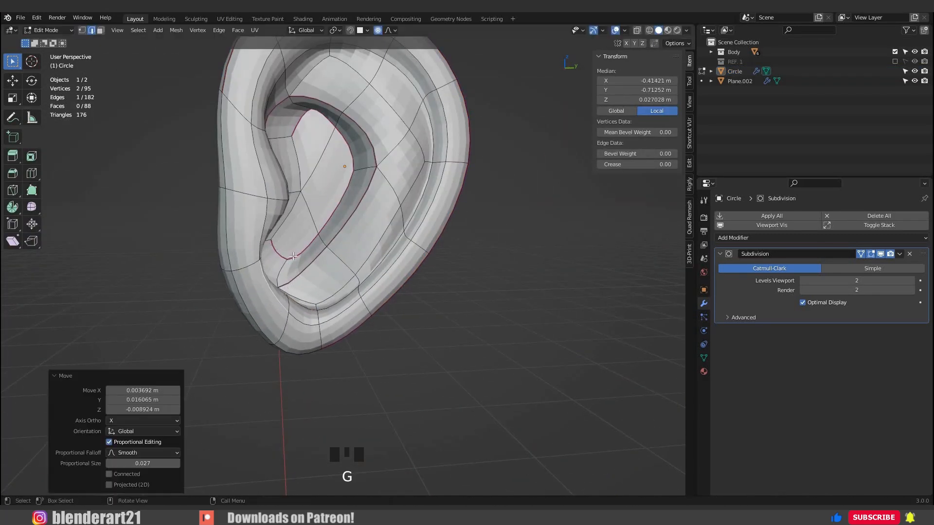
{"action": "middle_click_drag", "start_coordinate": [272, 234], "coordinate": [294, 237]}
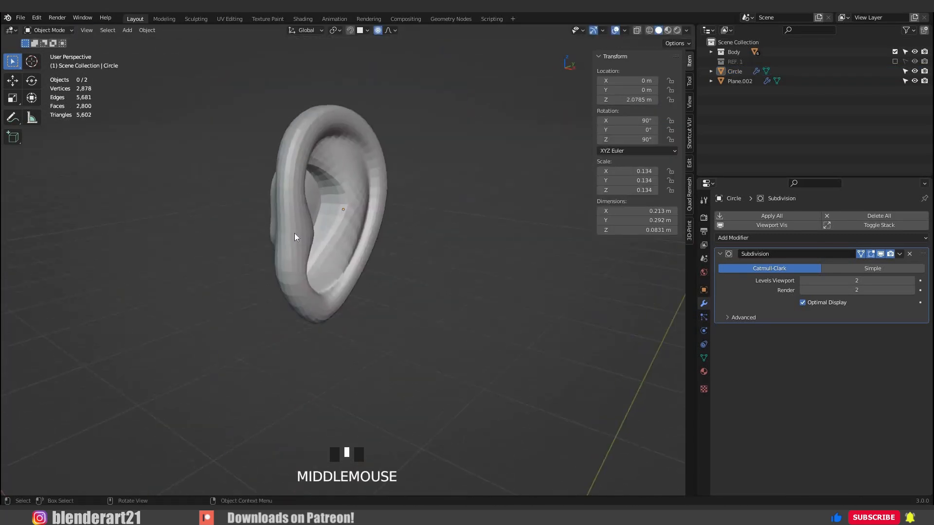
{"action": "scroll", "coordinate": [299, 228], "scroll_direction": "up", "scroll_amount": 2}
{"action": "scroll", "coordinate": [316, 210], "scroll_direction": "down", "scroll_amount": 3}
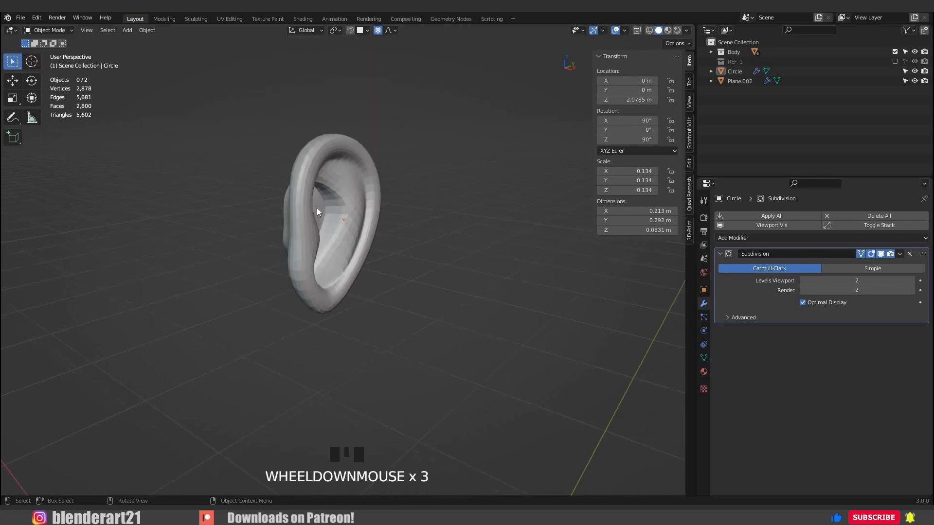
Select the ear object and turn off its Subdivision modifier's viewport display.
{"action": "left_click", "coordinate": [365, 243]}
{"action": "scroll", "coordinate": [422, 235], "scroll_direction": "down", "scroll_amount": 4}
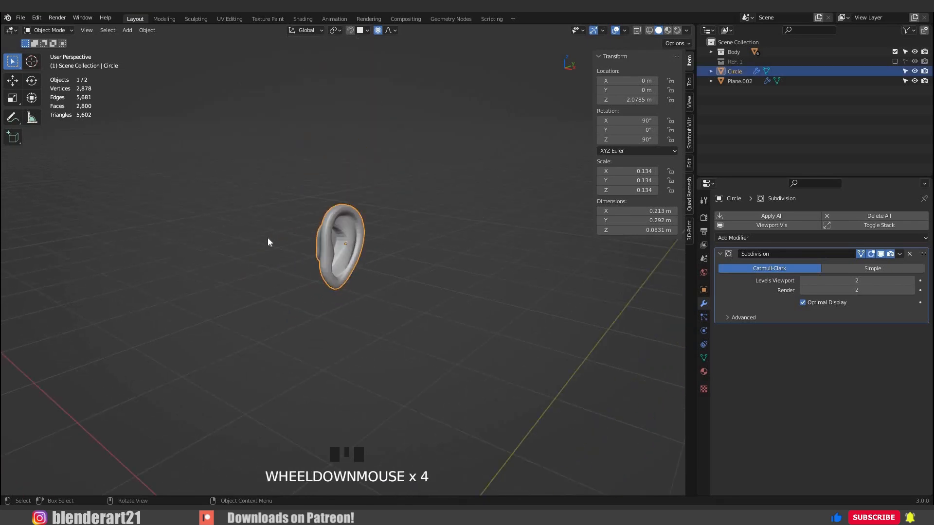
{"action": "middle_click_drag", "start_coordinate": [267, 238], "coordinate": [323, 214]}
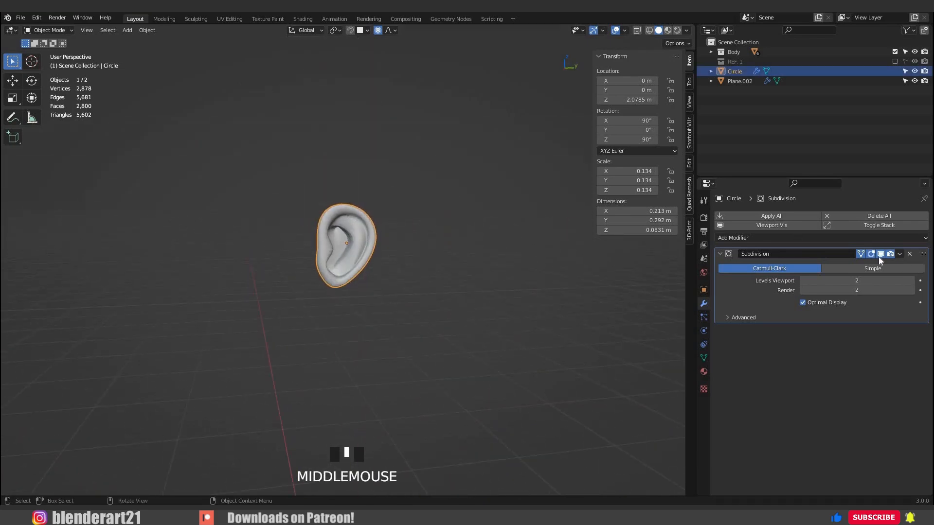
{"action": "left_click", "coordinate": [381, 253]}
{"action": "scroll", "coordinate": [346, 248], "scroll_direction": "up", "scroll_amount": 5}
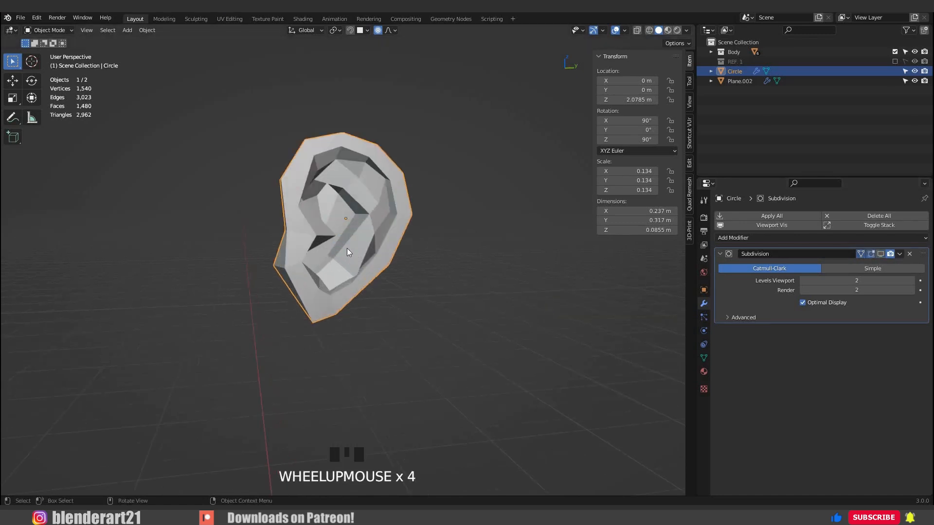
In the front view with the head shown, scale the ear by 0.317 and move it to X 0.19016 m, Z 3.6969 m.
{"action": "middle_click_drag", "start_coordinate": [302, 264], "coordinate": [252, 262]}
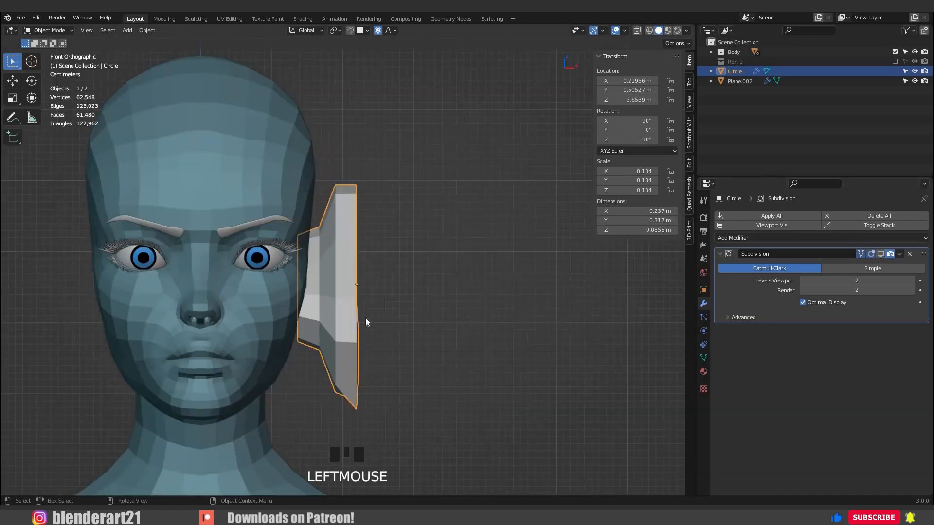
{"action": "key", "text": "s"}
{"action": "left_click", "coordinate": [353, 275]}
{"action": "key", "text": "g"}
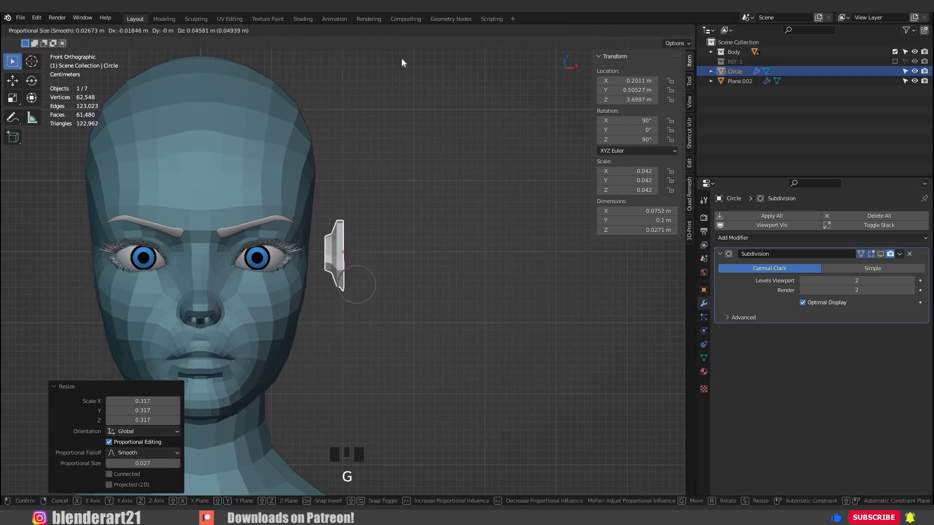
{"action": "left_click", "coordinate": [381, 326]}
{"action": "key", "text": "o"}
{"action": "key", "text": "KP_3"}
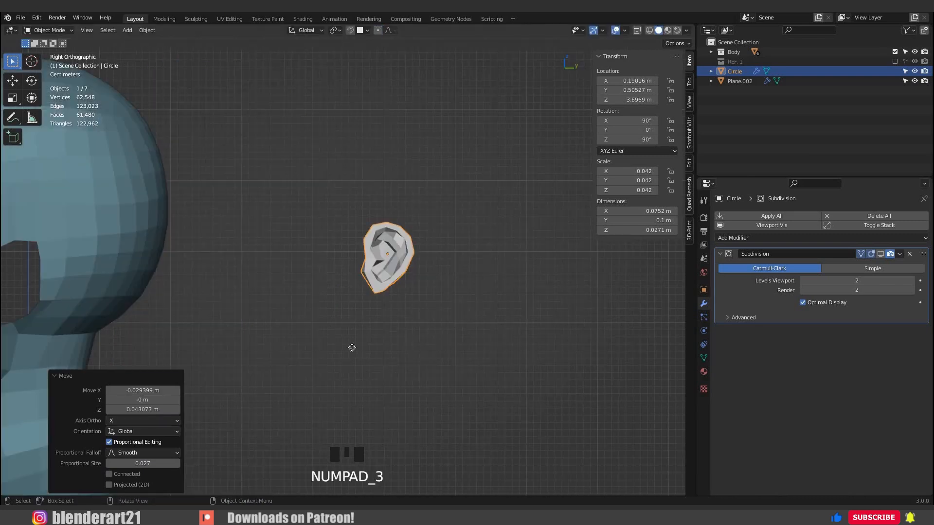
In the right side view, scale the ear to 0.058 and place it over the head's ear opening at Y -0.011023 m, Z 3.6674 m.
{"action": "key", "text": "g"}
{"action": "left_click", "coordinate": [281, 335]}
{"action": "key", "text": "s"}
{"action": "left_click", "coordinate": [281, 336]}
{"action": "key", "text": "KP_Decimal"}
{"action": "key", "text": "g"}
{"action": "left_click", "coordinate": [335, 290]}
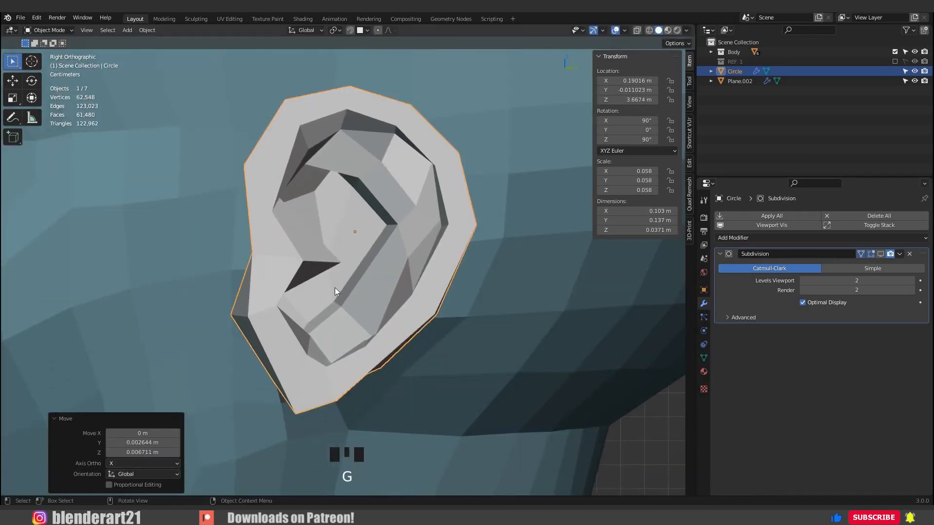
Rotate the ear to 97.2°, 2.24°, 72.8° and move it against the head at X 0.17294 m, Z 3.6653 m.
{"action": "key", "text": "KP_1"}
{"action": "scroll", "coordinate": [343, 272], "scroll_direction": "down", "scroll_amount": 3}
{"action": "key", "text": "r"}
{"action": "key", "text": "z"}
{"action": "left_click", "coordinate": [368, 311]}
{"action": "key", "text": "g"}
{"action": "left_click", "coordinate": [372, 351]}
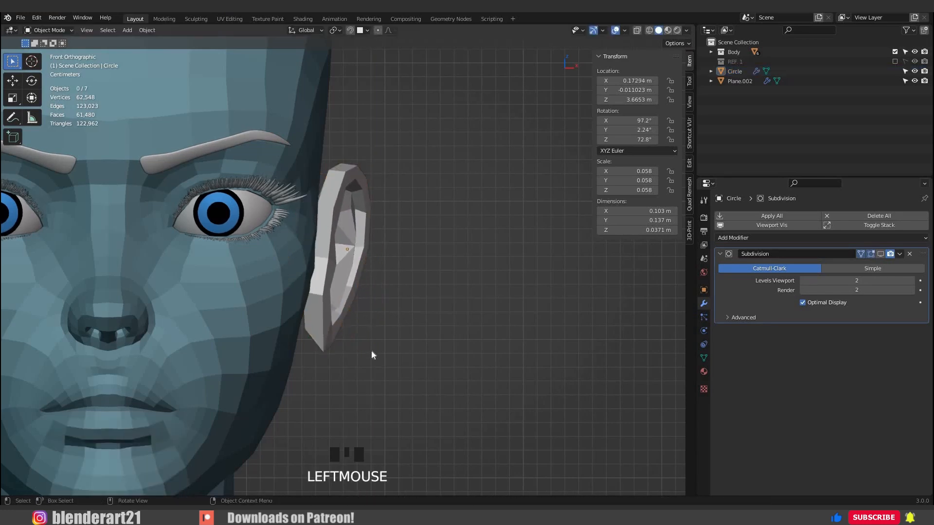
Try to delete a grown mesh selection at the back of the ear, and undo the edits.
{"action": "middle_click_drag", "start_coordinate": [371, 351], "coordinate": [238, 212]}
{"action": "scroll", "coordinate": [237, 212], "scroll_direction": "up", "scroll_amount": 3}
{"action": "scroll", "coordinate": [436, 291], "scroll_direction": "up", "scroll_amount": 2}
{"action": "middle_click_drag", "start_coordinate": [435, 290], "coordinate": [378, 159]}
{"action": "key", "text": "Tab"}
{"action": "left_click", "coordinate": [337, 204], "text": "alt"}
{"action": "key", "text": "ctrl+KP_Add"}
{"action": "key", "text": "ctrl+KP_Add"}
{"action": "key", "text": "x"}
{"action": "left_click", "coordinate": [316, 173]}
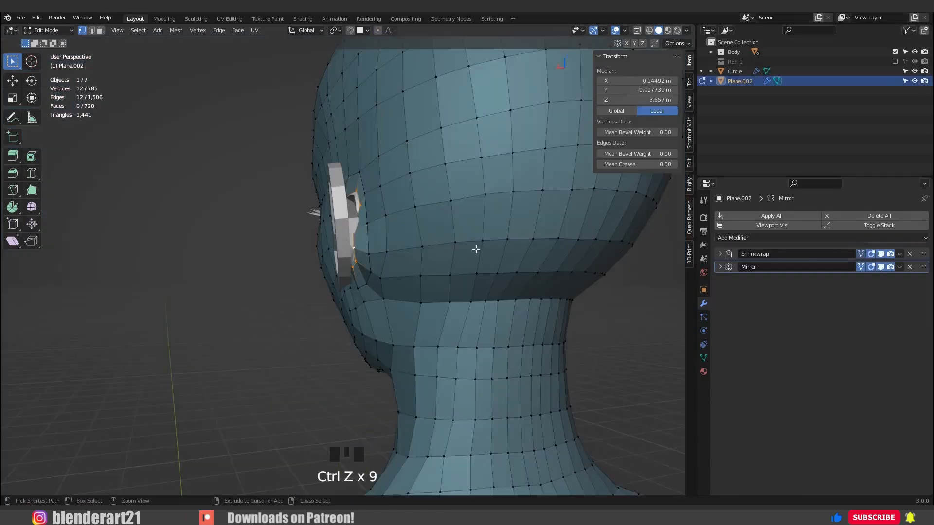
{"action": "key", "text": "ctrl+z"}
{"action": "key", "text": "ctrl+z"}
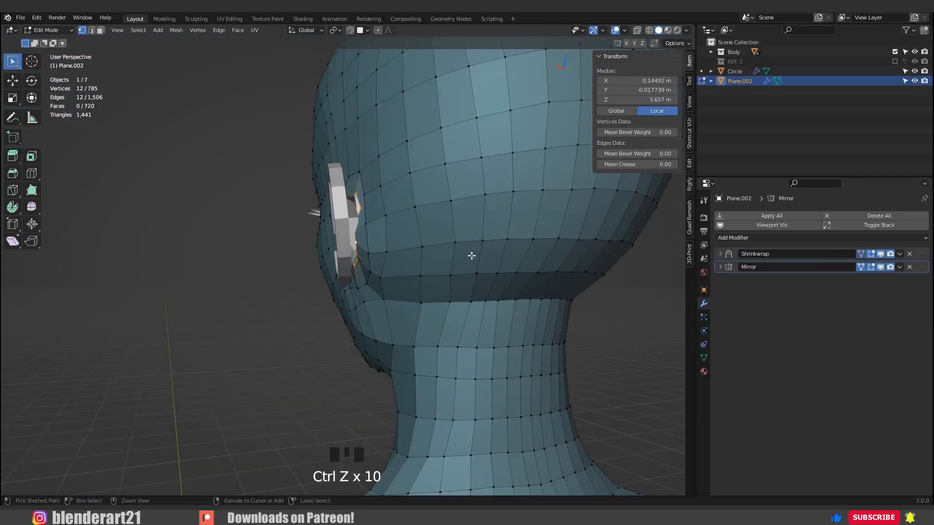
{"action": "middle_click_drag", "start_coordinate": [325, 339], "coordinate": [358, 337]}
{"action": "key", "text": "Tab"}
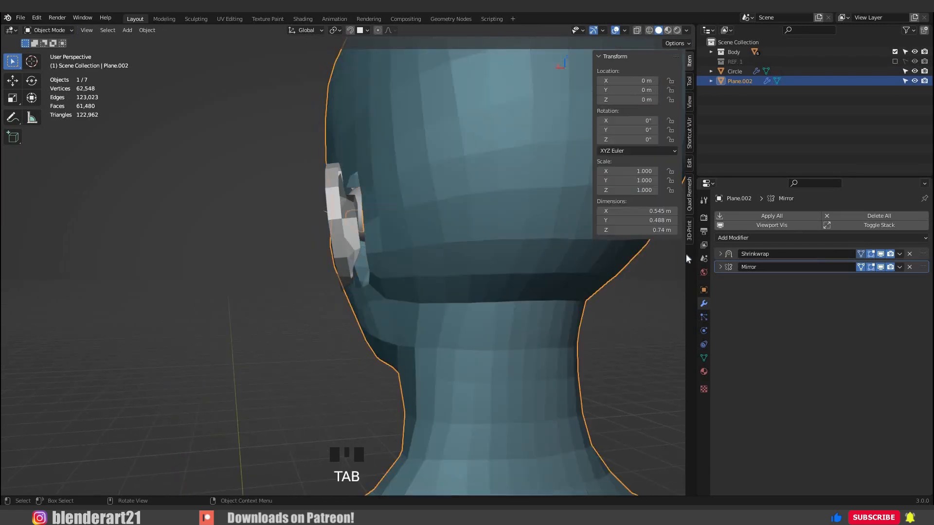
Apply the Shrinkwrap modifier on the head mesh, leaving only the Mirror modifier in its stack.
{"action": "middle_click_drag", "start_coordinate": [683, 261], "coordinate": [860, 266]}
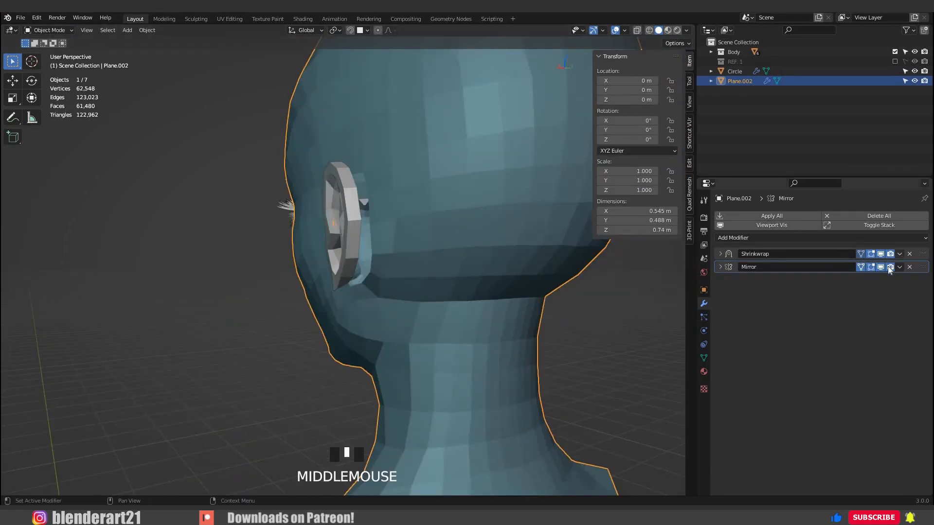
{"action": "left_click", "coordinate": [898, 253]}
{"action": "mouse_move", "coordinate": [381, 273]}
{"action": "middle_mouse_down"}
{"action": "mouse_move", "coordinate": [533, 282]}
{"action": "mouse_move", "coordinate": [367, 275]}
{"action": "middle_mouse_up"}
{"action": "key", "text": "Tab"}
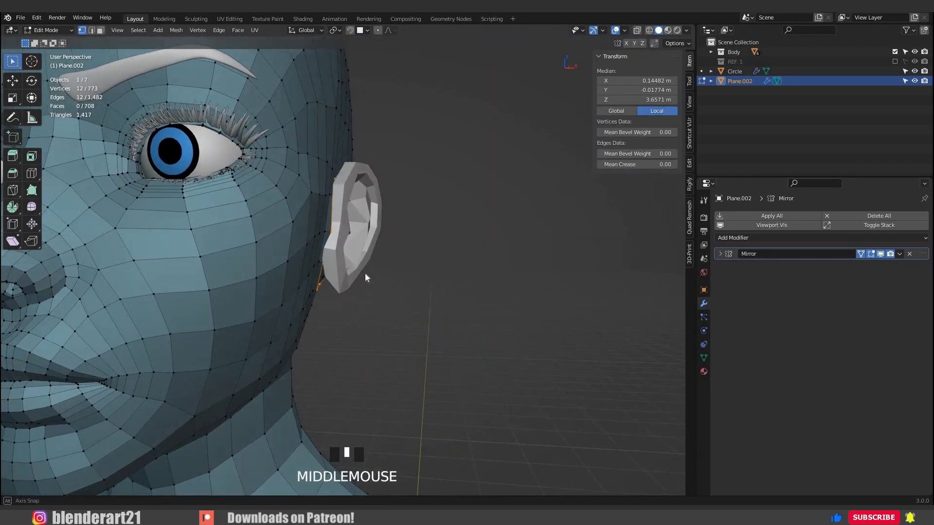
{"action": "key", "text": "Tab"}
{"action": "middle_click_drag", "start_coordinate": [410, 240], "coordinate": [407, 229]}
{"action": "scroll", "coordinate": [413, 227], "scroll_direction": "up", "scroll_amount": 5}
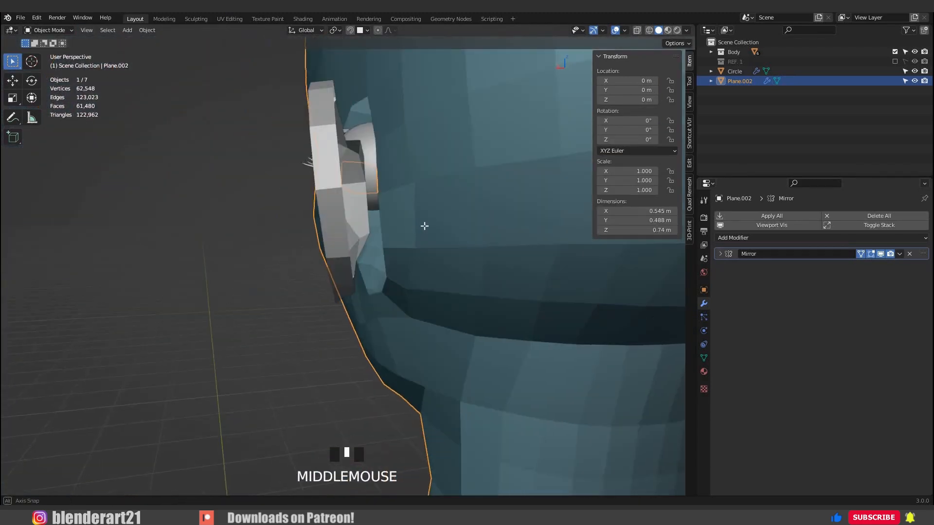
Extrude the edge loop around the head's ear opening inward, scaled to 0.708, and shift the new loop along X.
{"action": "key", "text": "Tab"}
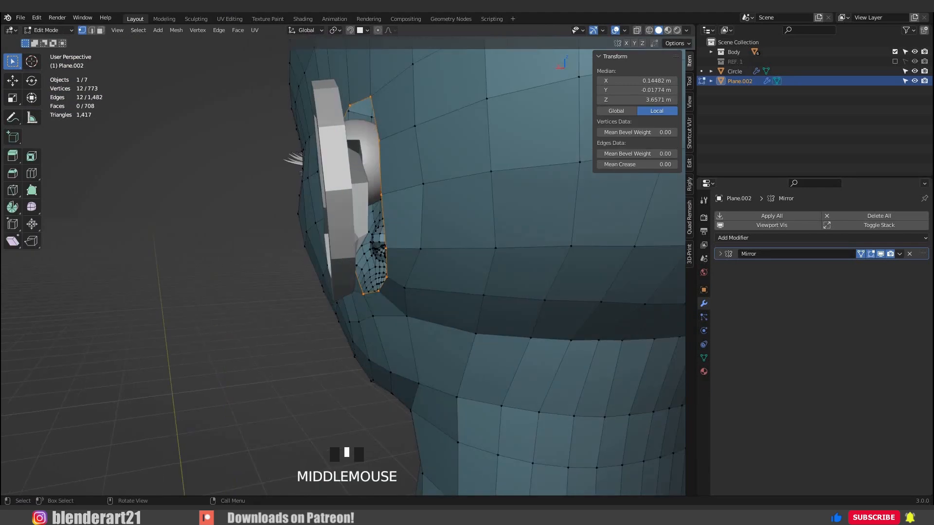
{"action": "key", "text": "e"}
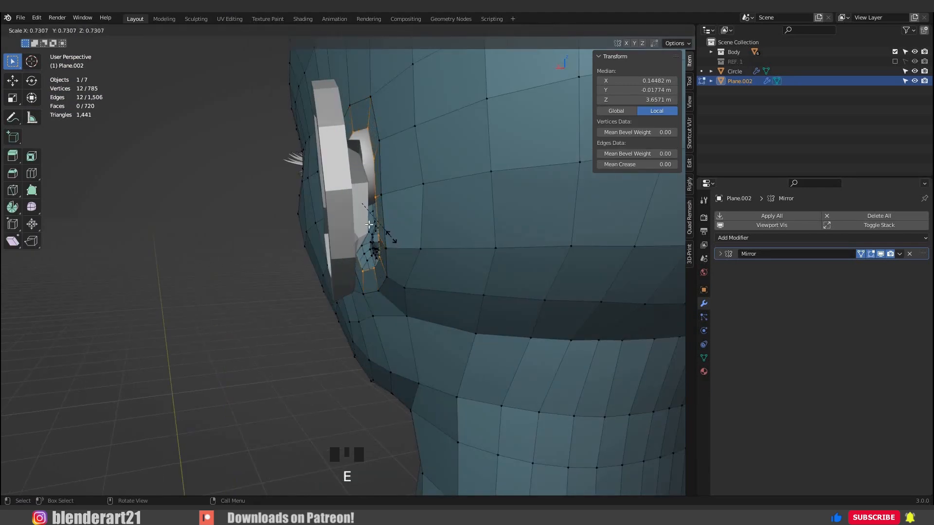
{"action": "left_click", "coordinate": [377, 240]}
{"action": "middle_click_drag", "start_coordinate": [377, 240], "coordinate": [390, 288]}
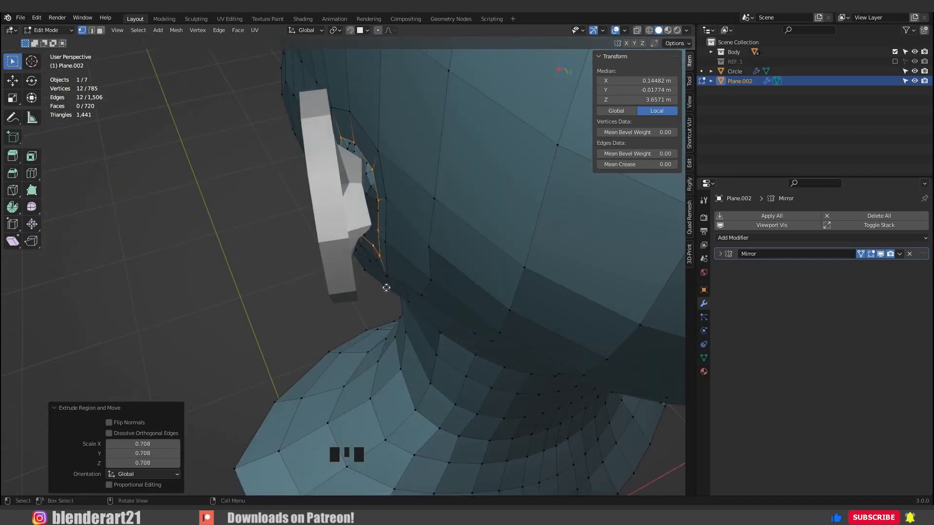
{"action": "key", "text": "g"}
{"action": "key", "text": "x"}
{"action": "left_click", "coordinate": [379, 258]}
Join the ear object into the head mesh, keeping the head as the active object.
{"action": "key", "text": "Tab"}
{"action": "left_click", "coordinate": [362, 202]}
{"action": "middle_click_drag", "start_coordinate": [379, 258], "coordinate": [389, 200]}
{"action": "scroll", "coordinate": [389, 198], "scroll_direction": "down", "scroll_amount": 4}
{"action": "left_click", "coordinate": [389, 200], "text": "shift"}
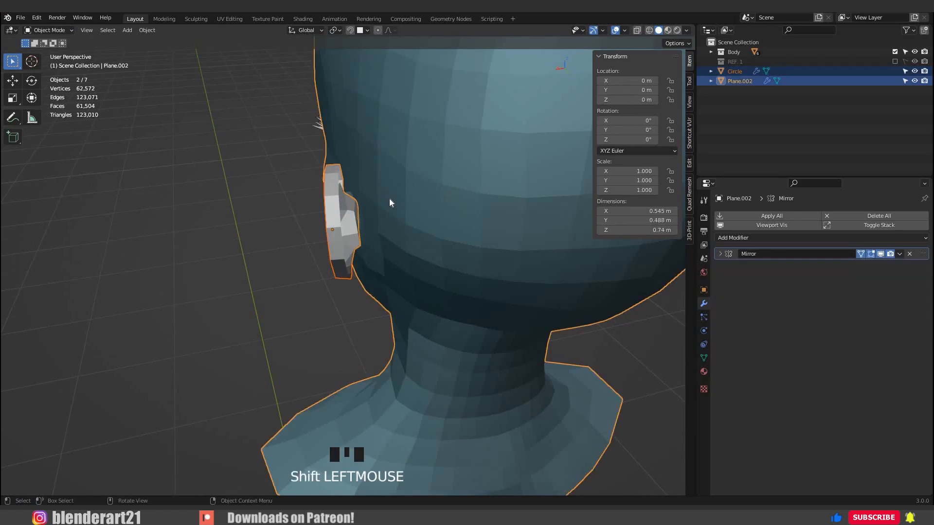
{"action": "key", "text": "ctrl+j"}
{"action": "middle_click_drag", "start_coordinate": [354, 229], "coordinate": [212, 219]}
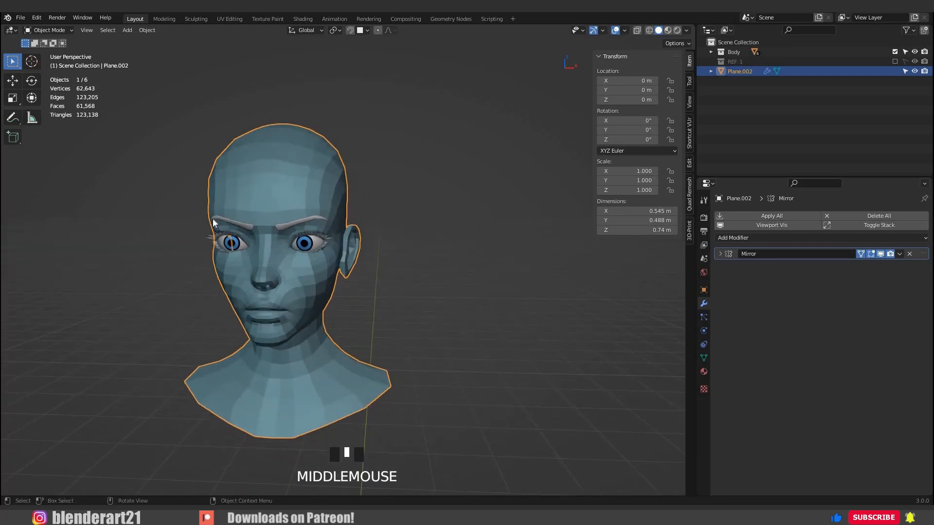
{"action": "key", "text": "KP_1"}
{"action": "scroll", "coordinate": [398, 277], "scroll_direction": "up", "scroll_amount": 8}
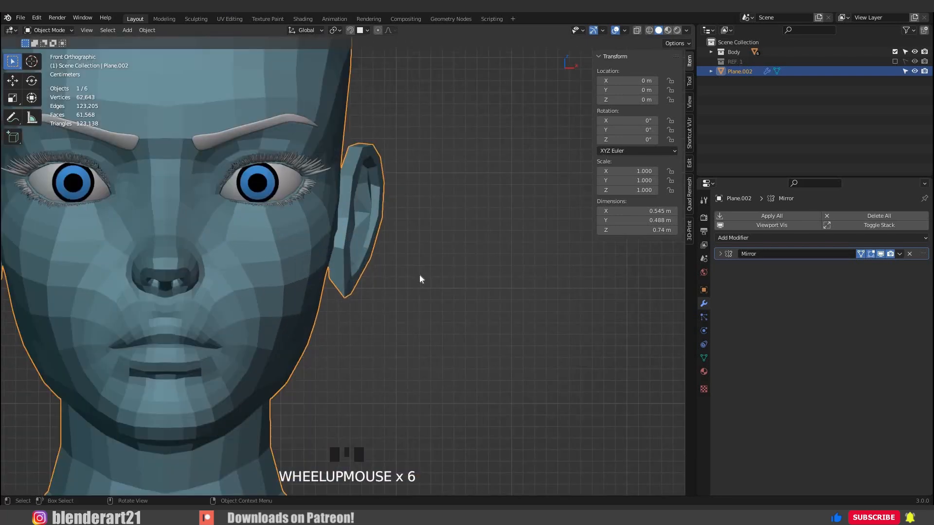
Bridge the ear's rear edge loop with the edge loop of the head's ear opening.
{"action": "middle_click_drag", "start_coordinate": [249, 264], "coordinate": [321, 188]}
{"action": "key", "text": "Tab"}
{"action": "left_click", "coordinate": [321, 188], "text": "alt"}
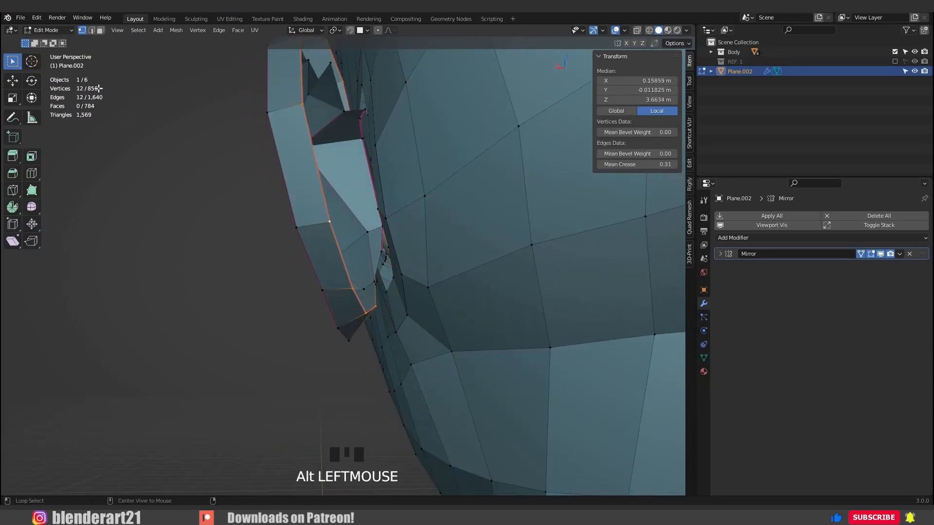
{"action": "middle_click_drag", "start_coordinate": [401, 158], "coordinate": [386, 130]}
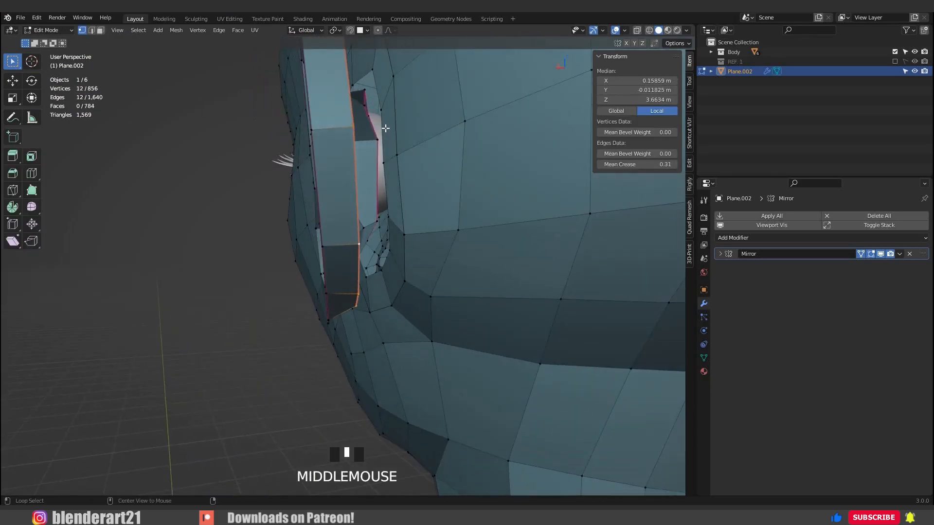
{"action": "left_click", "coordinate": [385, 127], "text": "alt+shift"}
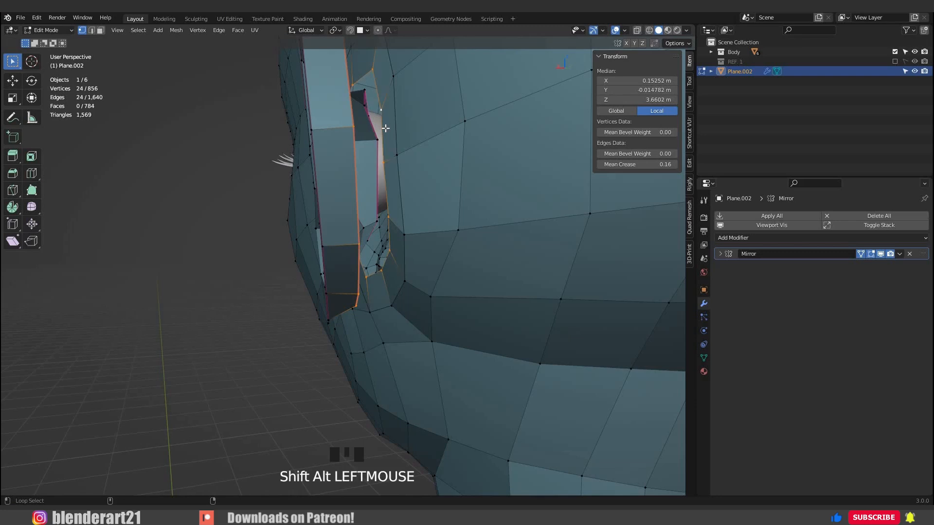
{"action": "key", "text": "ctrl+e"}
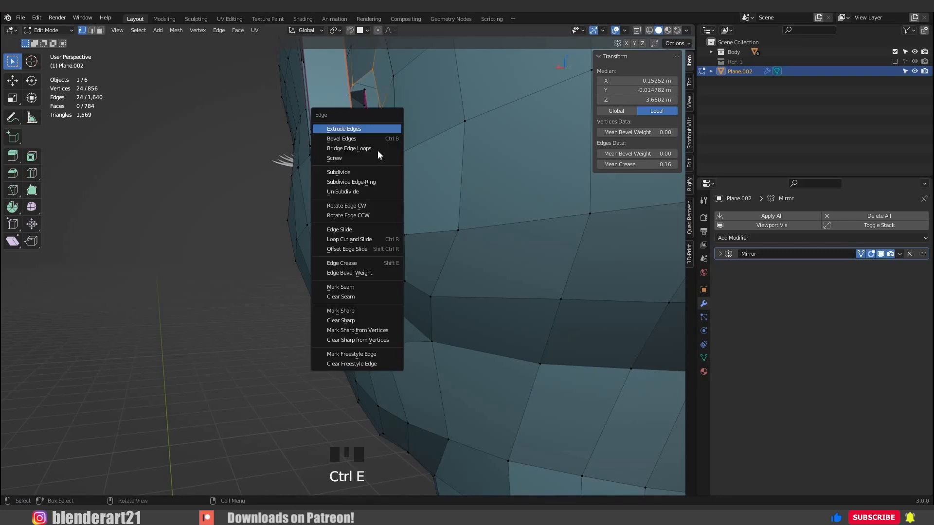
{"action": "left_click", "coordinate": [349, 148]}
{"action": "middle_click_drag", "start_coordinate": [349, 148], "coordinate": [426, 242]}
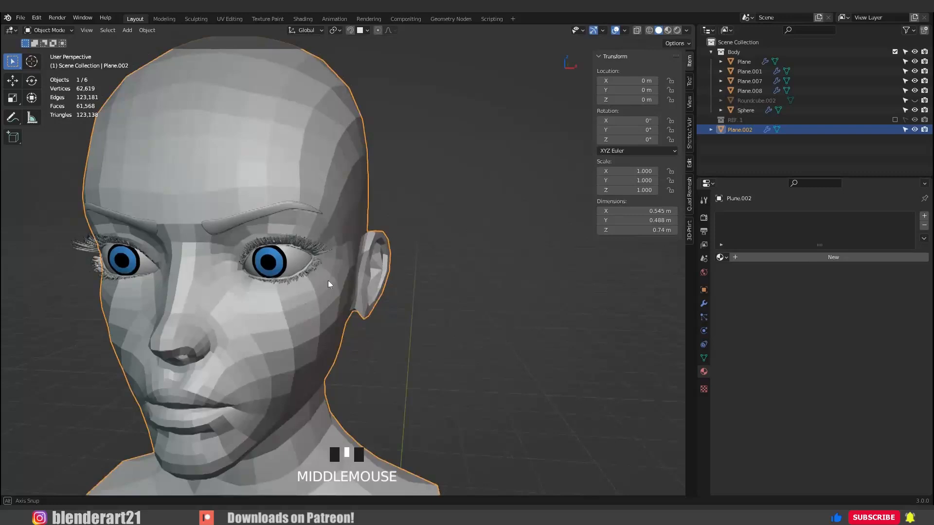
Add a level 2 Subdivision modifier to the head.
{"action": "middle_click_drag", "start_coordinate": [327, 280], "coordinate": [319, 282]}
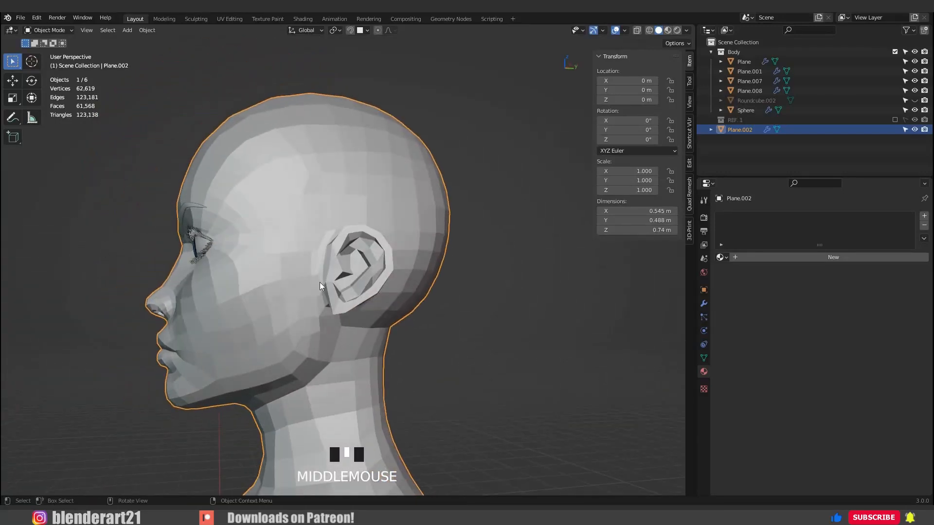
{"action": "key", "text": "ctrl+2"}
{"action": "middle_click_drag", "start_coordinate": [378, 300], "coordinate": [391, 269]}
{"action": "middle_click_drag", "start_coordinate": [392, 268], "coordinate": [389, 272]}
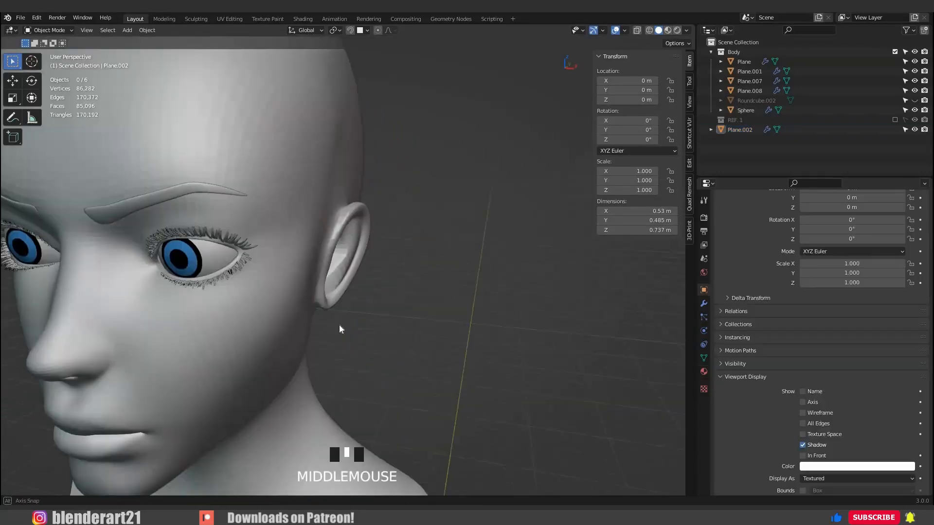
{"action": "scroll", "coordinate": [329, 195], "scroll_direction": "up", "scroll_amount": 8}
{"action": "middle_click_drag", "start_coordinate": [339, 324], "coordinate": [308, 175]}
Move the top vertex of the ear's inner ridge about 0.0128 m along X and adjust a vertex near the ear's front inner edge.
{"action": "key", "text": "Tab"}
{"action": "key", "text": "g"}
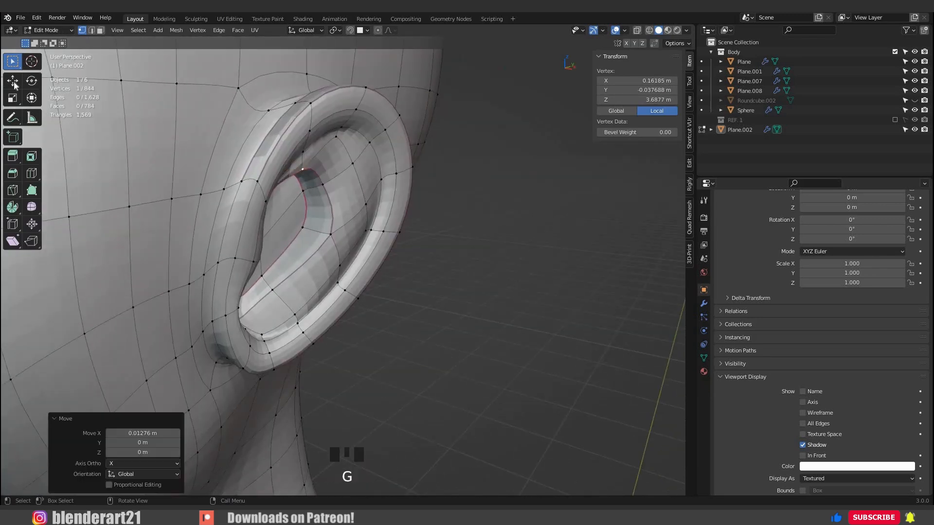
{"action": "left_click", "coordinate": [13, 81]}
{"action": "left_click_drag", "start_coordinate": [315, 171], "coordinate": [305, 171]}
{"action": "middle_click_drag", "start_coordinate": [304, 171], "coordinate": [253, 194]}
{"action": "left_click", "coordinate": [241, 196]}
{"action": "key", "text": "g"}
{"action": "left_click", "coordinate": [238, 194]}
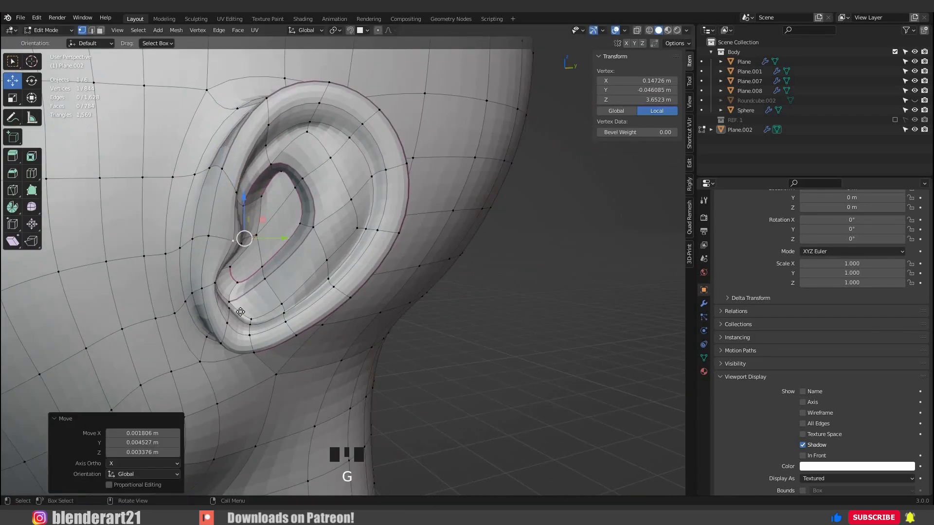
Reposition vertices at the ear's lower front and around the lobe to smooth its join with the head.
{"action": "left_click", "coordinate": [230, 286]}
{"action": "middle_click_drag", "start_coordinate": [250, 290], "coordinate": [297, 299]}
{"action": "key", "text": "g"}
{"action": "left_click", "coordinate": [265, 353]}
{"action": "middle_click_drag", "start_coordinate": [260, 359], "coordinate": [229, 360]}
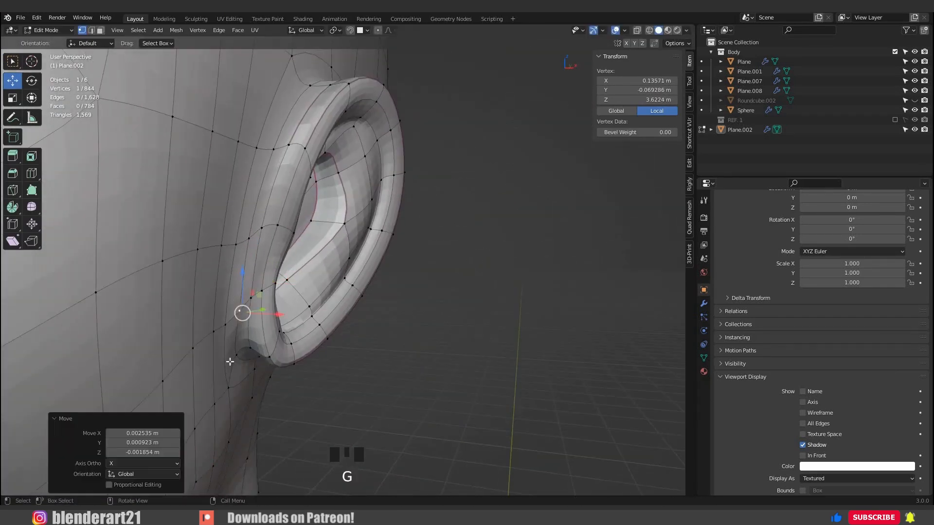
{"action": "left_click", "coordinate": [214, 359]}
{"action": "key", "text": "g"}
{"action": "left_click", "coordinate": [218, 301]}
Leave Edit Mode, show the whole bust in the front view, and save the file.
{"action": "key", "text": "Tab"}
{"action": "scroll", "coordinate": [219, 298], "scroll_direction": "down", "scroll_amount": 5}
{"action": "middle_click_drag", "start_coordinate": [289, 275], "coordinate": [233, 275]}
{"action": "scroll", "coordinate": [444, 278], "scroll_direction": "down", "scroll_amount": 6}
{"action": "key", "text": "KP_1"}
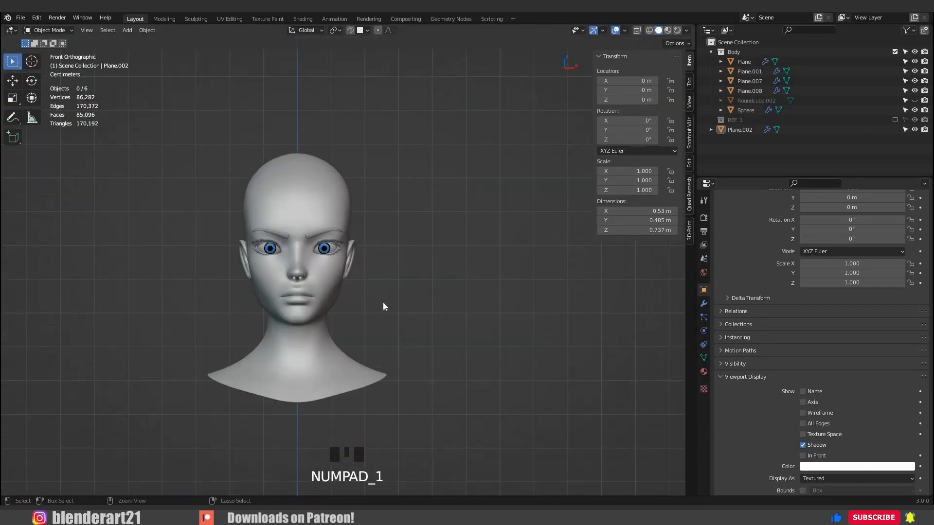
{"action": "key", "text": "ctrl+s"}
Turn off the viewport display of the head's Subdivision modifier while keeping the Mirror modifier displayed.
{"action": "scroll", "coordinate": [341, 291], "scroll_direction": "up", "scroll_amount": 6}
{"action": "middle_click_drag", "start_coordinate": [341, 292], "coordinate": [239, 279]}
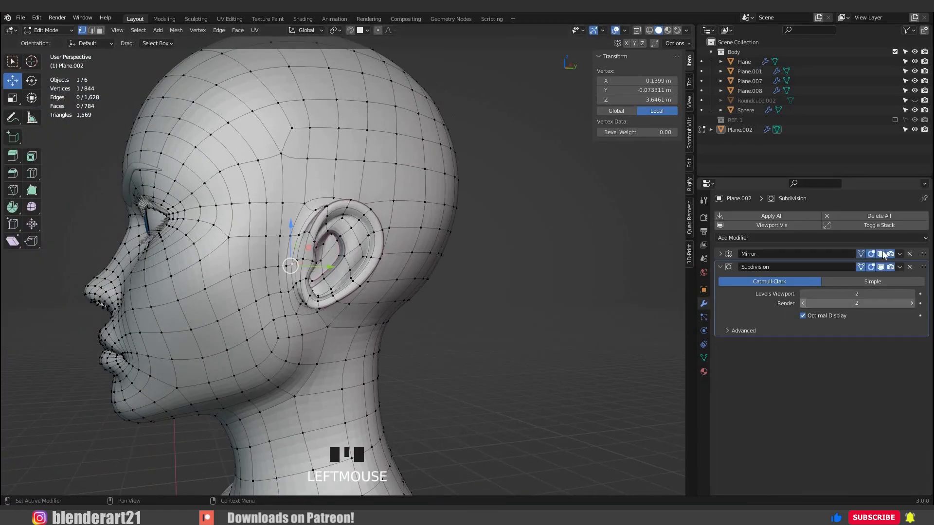
{"action": "left_click", "coordinate": [880, 266]}
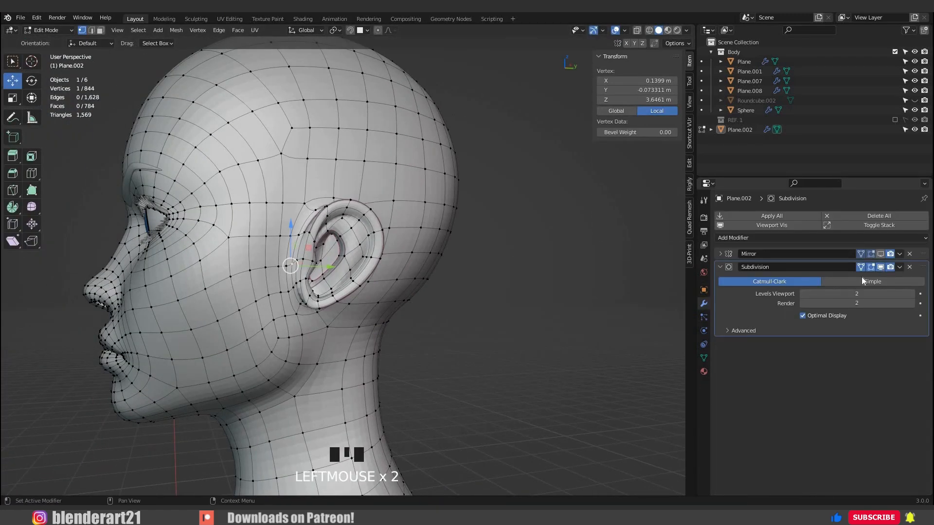
{"action": "scroll", "coordinate": [427, 339], "scroll_direction": "down", "scroll_amount": 3}
{"action": "middle_click_drag", "start_coordinate": [370, 338], "coordinate": [445, 339]}
{"action": "key", "text": "ctrl+Tab"}
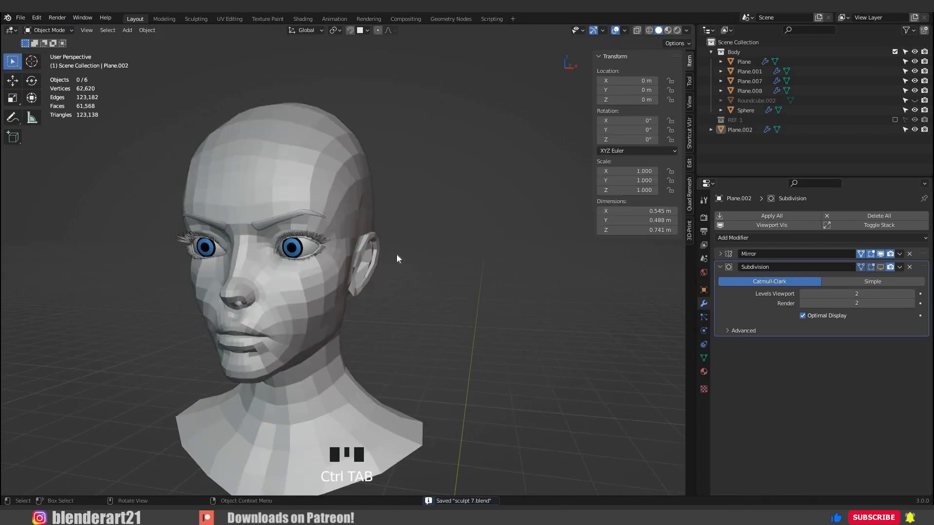
Examine the unsmoothed head's topology around the ear and along the side of the skull.
{"action": "scroll", "coordinate": [396, 255], "scroll_direction": "up", "scroll_amount": 3}
{"action": "left_click", "coordinate": [397, 263]}
{"action": "key", "text": "Tab"}
{"action": "mouse_move", "coordinate": [397, 262]}
{"action": "middle_mouse_down"}
{"action": "mouse_move", "coordinate": [318, 226]}
{"action": "mouse_move", "coordinate": [328, 247]}
{"action": "mouse_move", "coordinate": [292, 295]}
{"action": "middle_mouse_up"}
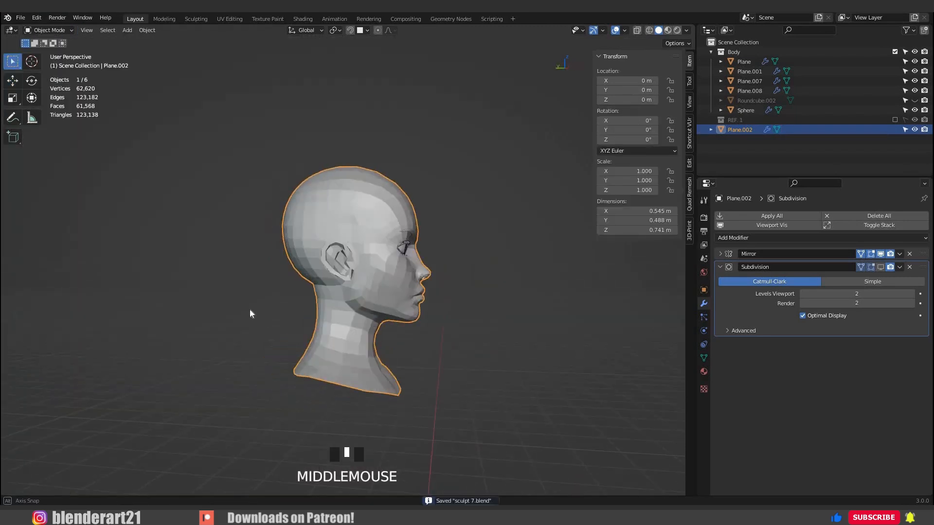
{"action": "middle_click_drag", "start_coordinate": [250, 309], "coordinate": [249, 311]}
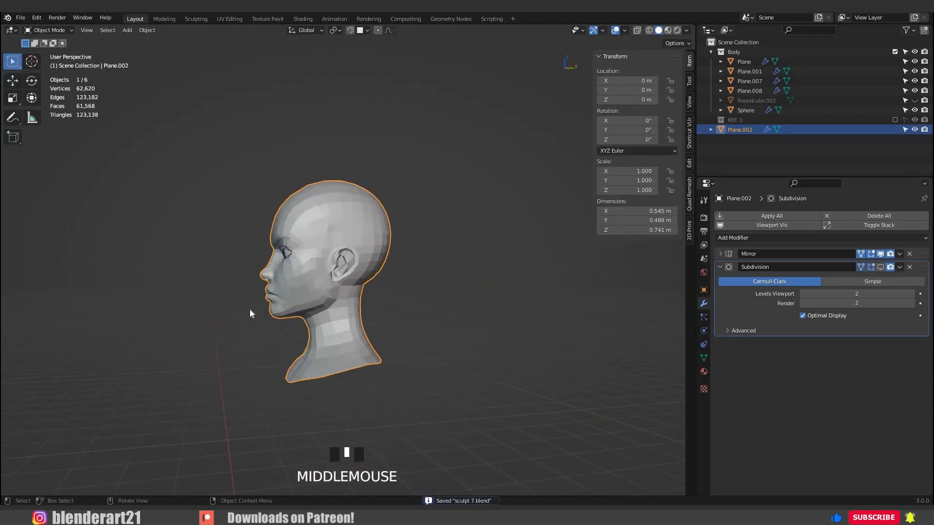
{"action": "key", "text": "KP_Decimal"}
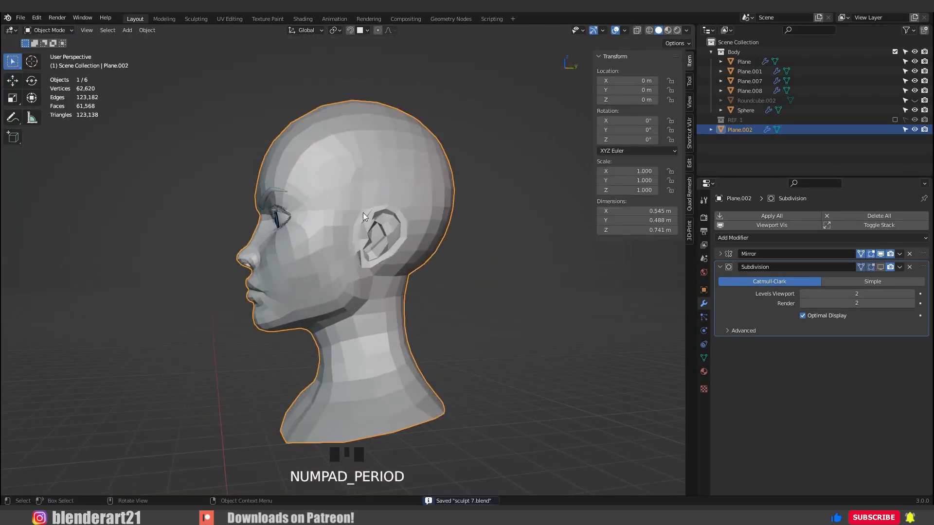
{"action": "scroll", "coordinate": [364, 302], "scroll_direction": "up", "scroll_amount": 2}
{"action": "middle_click_drag", "start_coordinate": [364, 303], "coordinate": [375, 305], "text": "shift"}
Slide and move vertices on the side of the skull above the ear to even out the quads.
{"action": "key", "text": "Tab"}
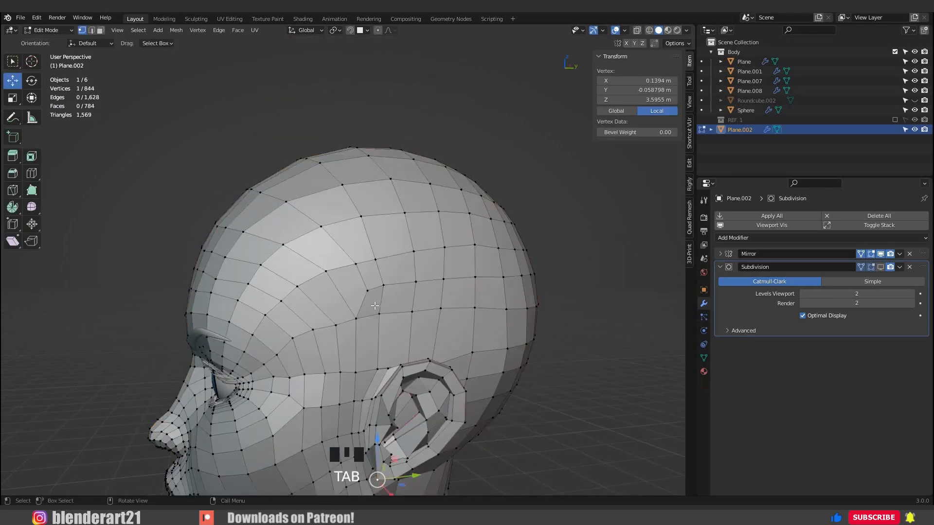
{"action": "key", "text": "g"}
{"action": "key", "text": "g"}
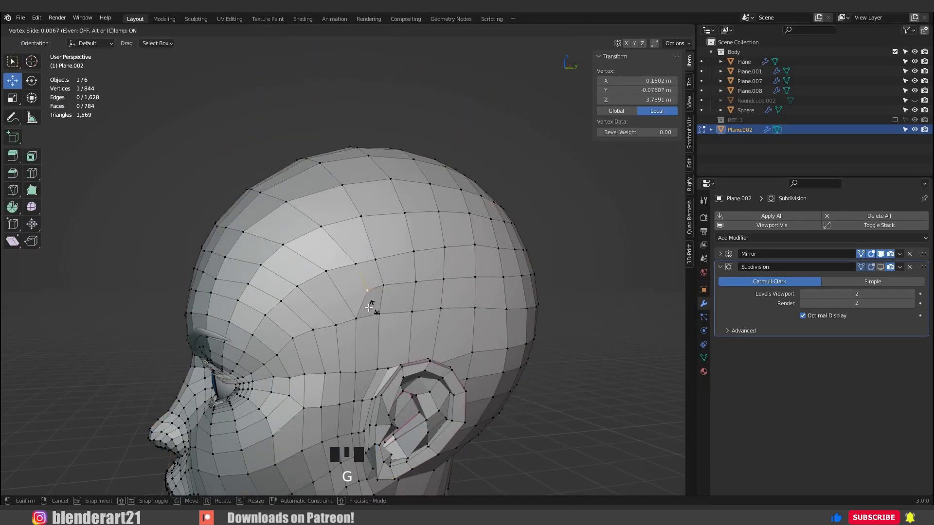
{"action": "left_click", "coordinate": [365, 307]}
{"action": "key", "text": "g"}
{"action": "left_click", "coordinate": [434, 305]}
{"action": "middle_click_drag", "start_coordinate": [434, 305], "coordinate": [437, 301]}
{"action": "key", "text": "Tab"}
{"action": "scroll", "coordinate": [509, 300], "scroll_direction": "down", "scroll_amount": 2}
{"action": "middle_click_drag", "start_coordinate": [510, 299], "coordinate": [486, 332]}
{"action": "scroll", "coordinate": [433, 308], "scroll_direction": "down", "scroll_amount": 3}
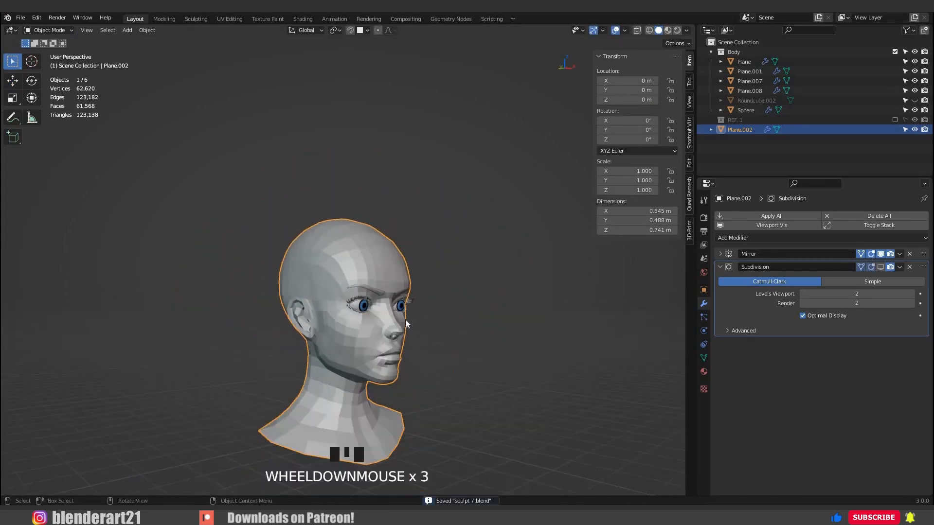
{"action": "middle_click_drag", "start_coordinate": [405, 319], "coordinate": [483, 339]}
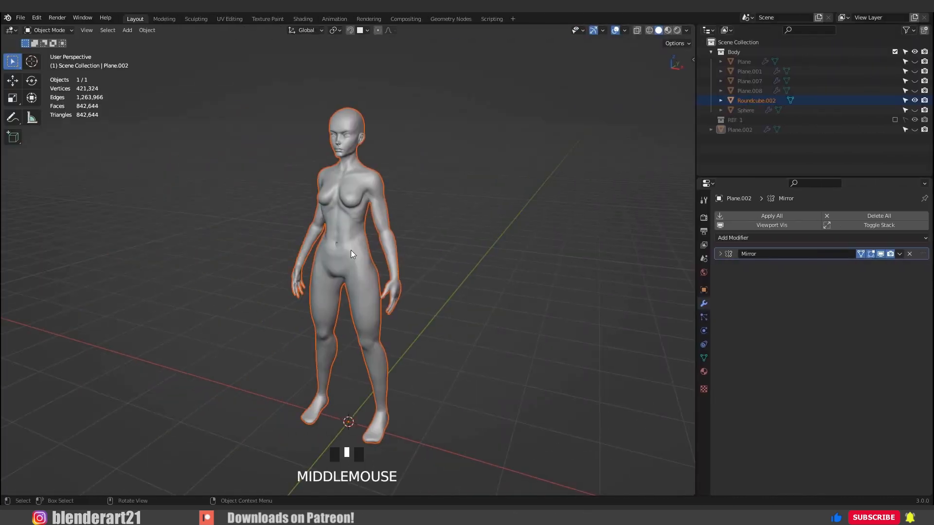
In the full-body sculpt's front view, add a 2 m plane and raise it 3.336 m along Z to the base of the neck.
{"action": "key", "text": "KP_1"}
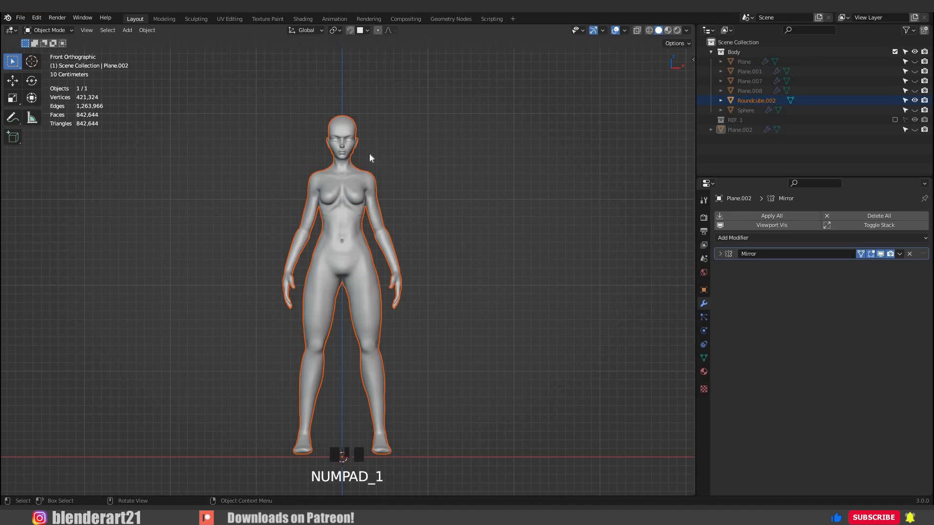
{"action": "scroll", "coordinate": [389, 146], "scroll_direction": "up", "scroll_amount": 5}
{"action": "middle_click_drag", "start_coordinate": [395, 317], "coordinate": [357, 249], "text": "shift"}
{"action": "scroll", "coordinate": [379, 191], "scroll_direction": "up", "scroll_amount": 4}
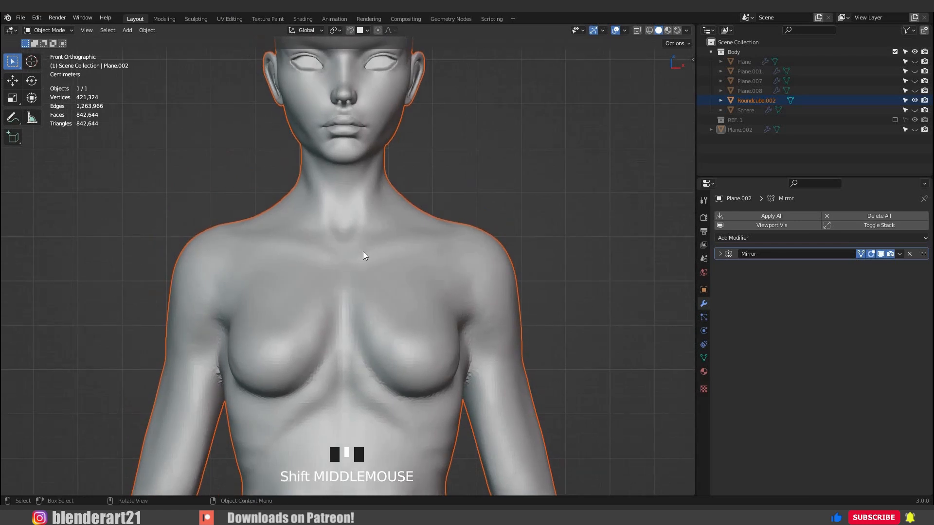
{"action": "left_click", "coordinate": [362, 246]}
{"action": "scroll", "coordinate": [351, 241], "scroll_direction": "down", "scroll_amount": 5}
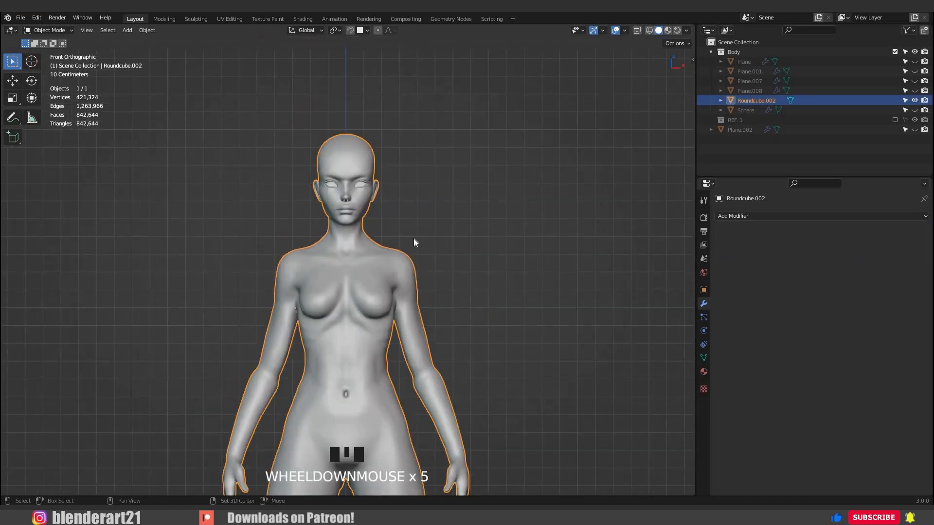
{"action": "key", "text": "shift+a"}
{"action": "left_click", "coordinate": [389, 242]}
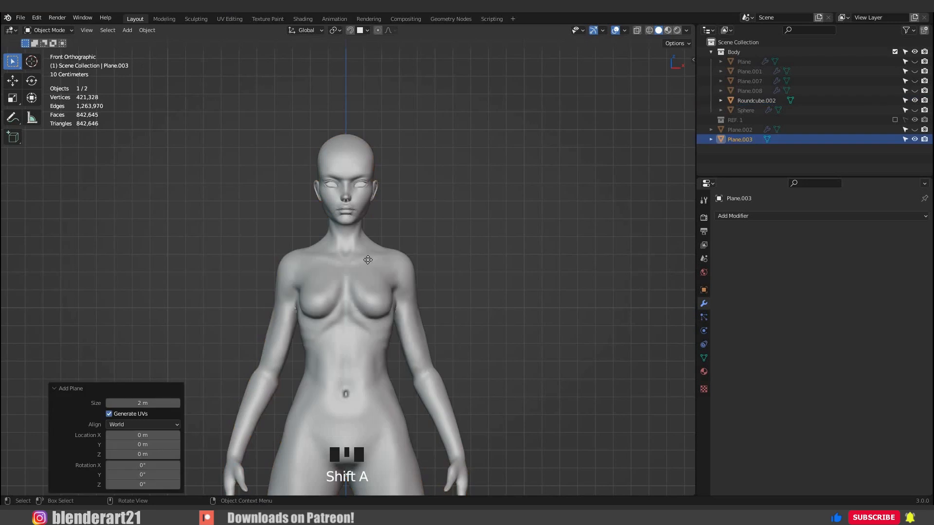
{"action": "key", "text": "g"}
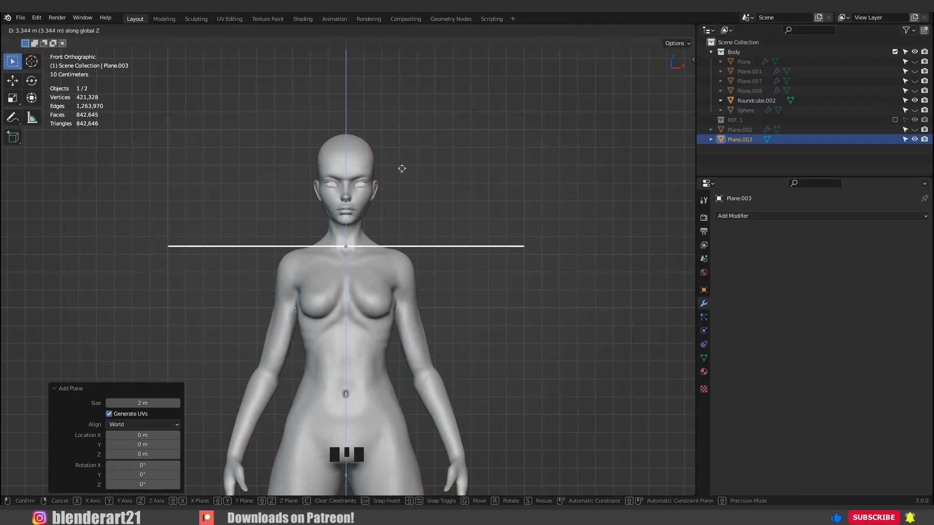
{"action": "left_click", "coordinate": [402, 174]}
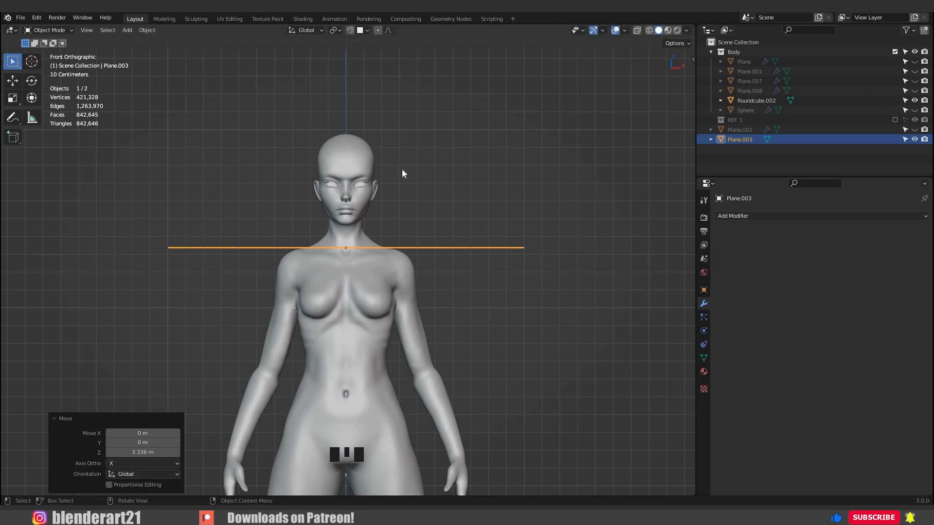
Scale the plane to 0.284 and raise it 0.009065 m along Z around the neck base.
{"action": "key", "text": "KP_Decimal"}
{"action": "scroll", "coordinate": [438, 312], "scroll_direction": "up", "scroll_amount": 2}
{"action": "middle_click_drag", "start_coordinate": [428, 352], "coordinate": [321, 323]}
{"action": "key", "text": "s"}
{"action": "left_click", "coordinate": [408, 307]}
{"action": "key", "text": "g"}
{"action": "key", "text": "z"}
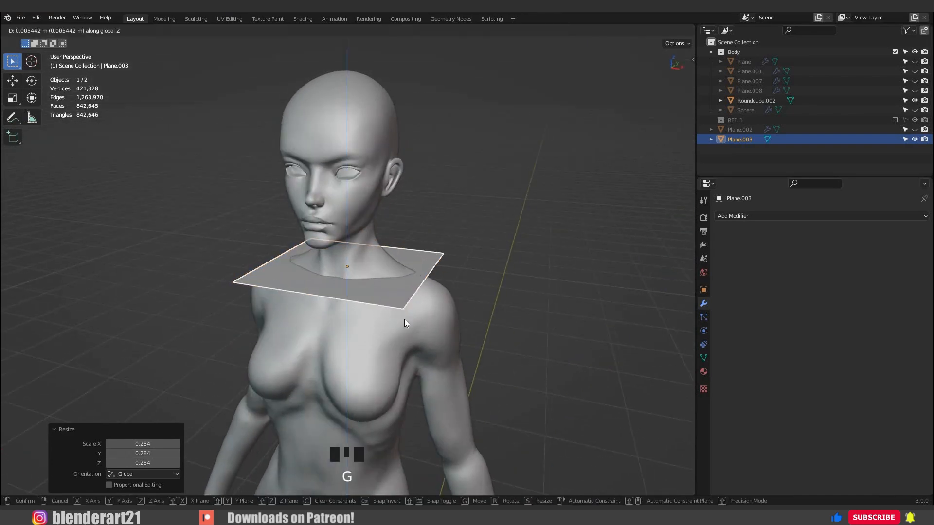
{"action": "left_click", "coordinate": [406, 316]}
Apply rotation and scale to the plane at the neck base.
{"action": "middle_click_drag", "start_coordinate": [418, 315], "coordinate": [366, 286]}
{"action": "middle_click_drag", "start_coordinate": [272, 272], "coordinate": [366, 285]}
{"action": "key", "text": "shift+s"}
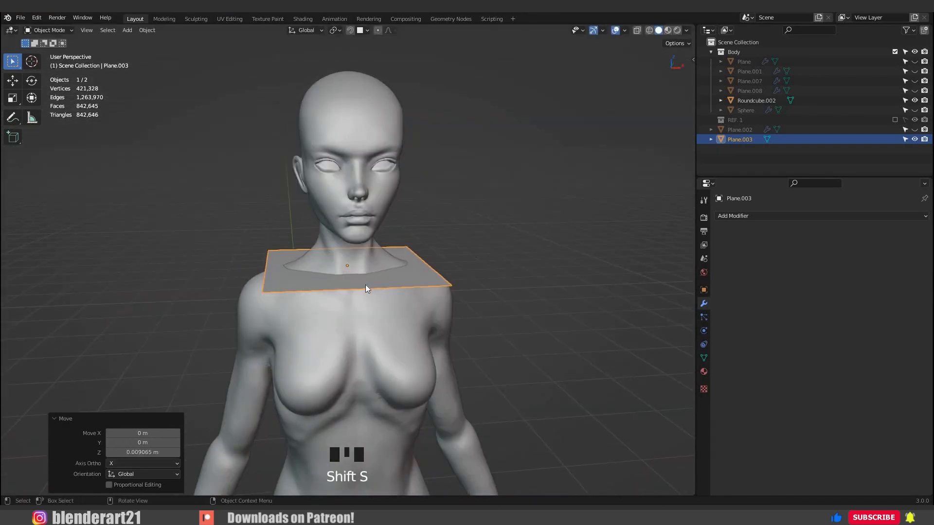
{"action": "key", "text": "ctrl+a"}
{"action": "key", "text": "Down"}
{"action": "key", "text": "Down"}
{"action": "key", "text": "Down"}
{"action": "key", "text": "Down"}
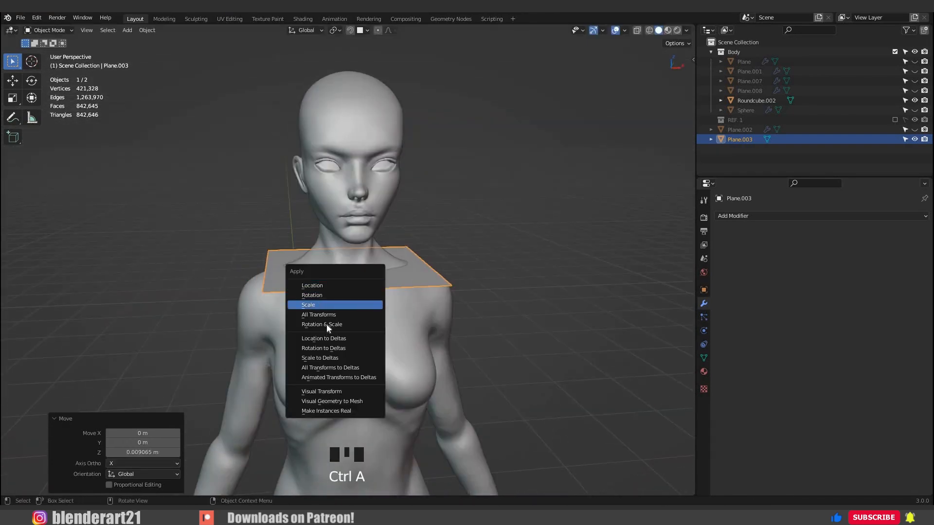
{"action": "key", "text": "Return"}
{"action": "scroll", "coordinate": [383, 312], "scroll_direction": "up", "scroll_amount": 2}
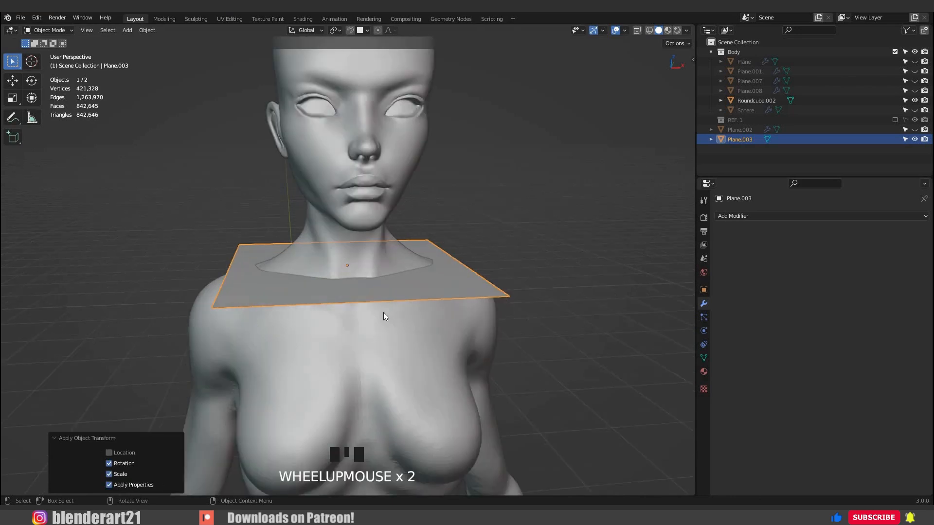
Extrude the entire plane slightly upward along Z to turn it into a thin slab.
{"action": "middle_click_drag", "start_coordinate": [433, 354], "coordinate": [436, 345]}
{"action": "scroll", "coordinate": [440, 328], "scroll_direction": "up", "scroll_amount": 2}
{"action": "key", "text": "Tab"}
{"action": "key", "text": "a"}
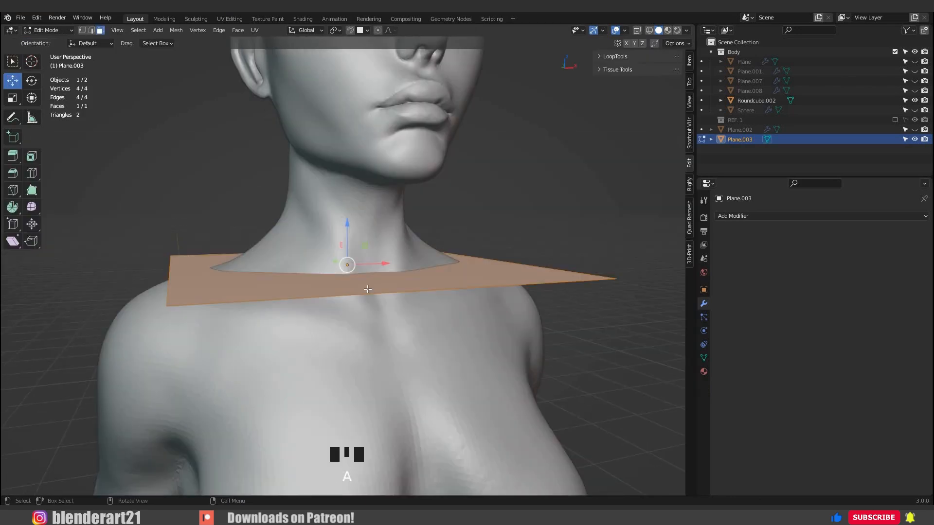
{"action": "key", "text": "e"}
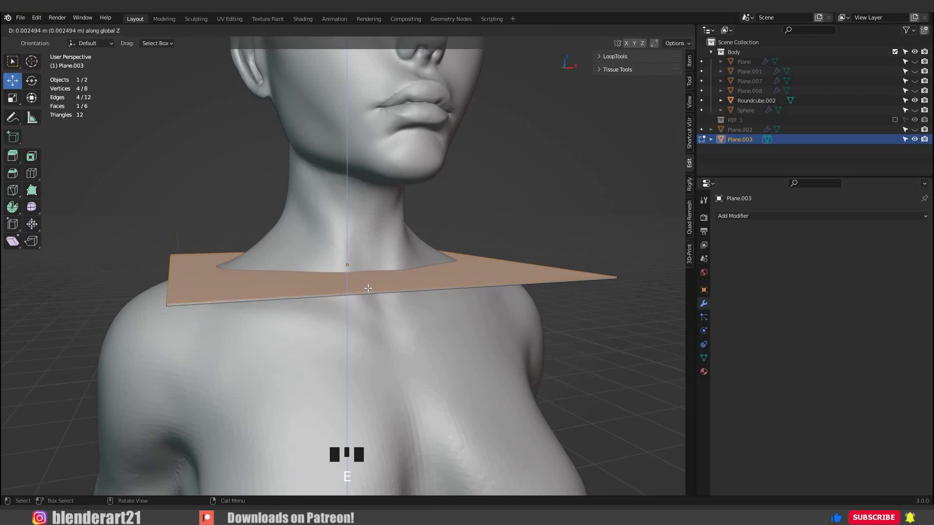
{"action": "left_click", "coordinate": [419, 285]}
{"action": "key", "text": "Tab"}
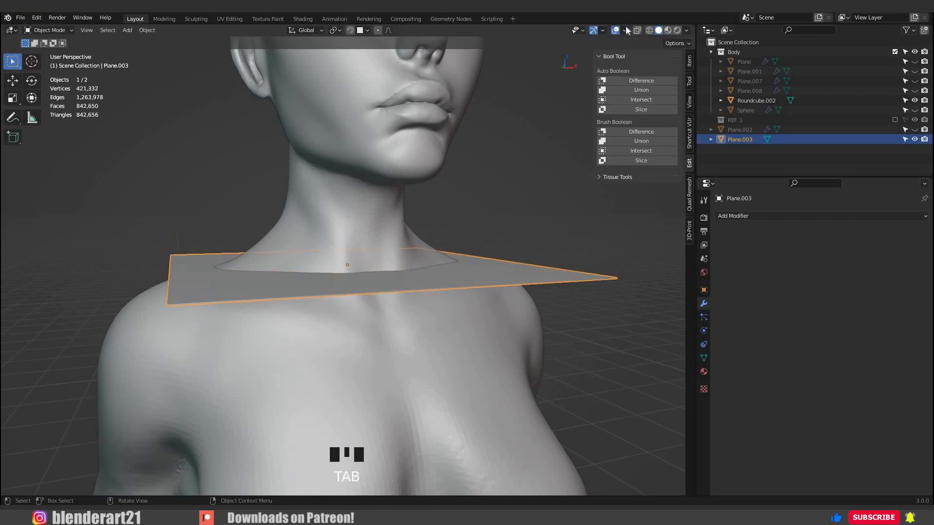
Check the normals of the slab and body with the Face Orientation overlay and turn the overlay off again.
{"action": "left_click", "coordinate": [625, 30]}
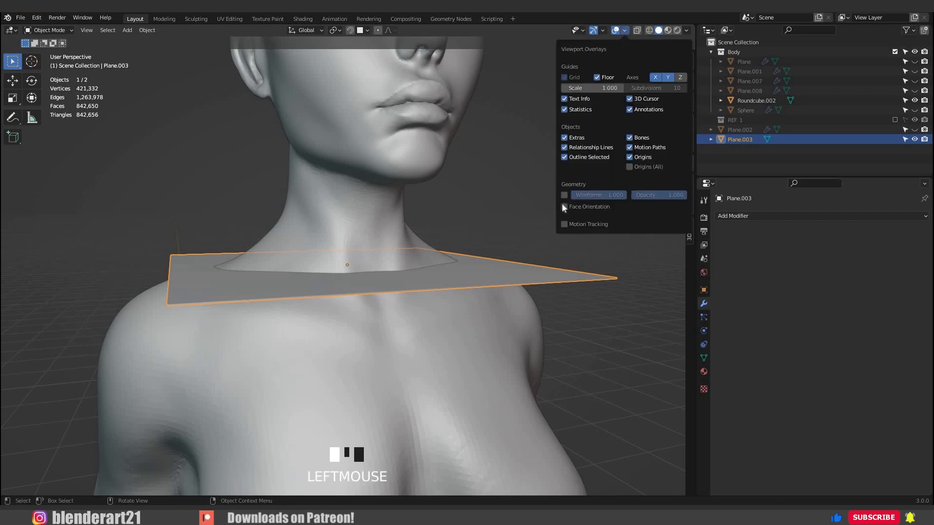
{"action": "left_click", "coordinate": [564, 207]}
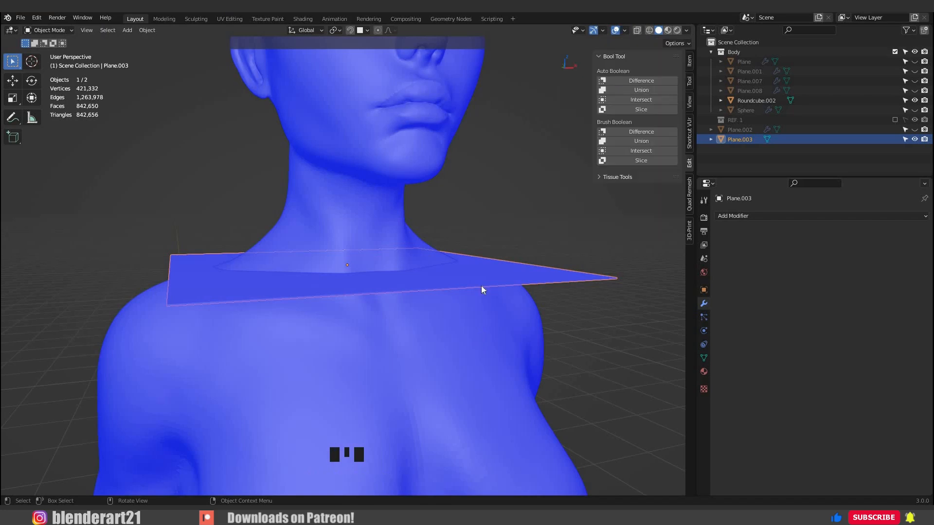
{"action": "middle_click_drag", "start_coordinate": [480, 285], "coordinate": [626, 33]}
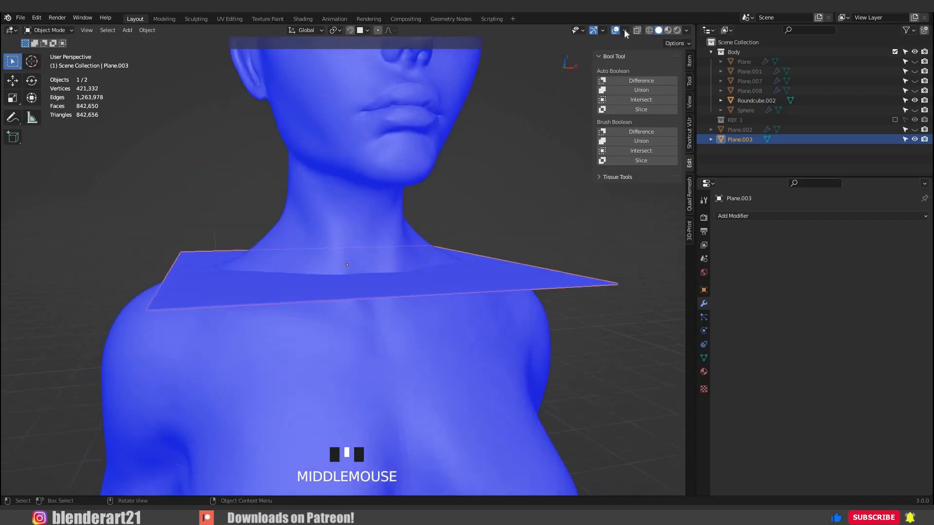
{"action": "left_click", "coordinate": [625, 30]}
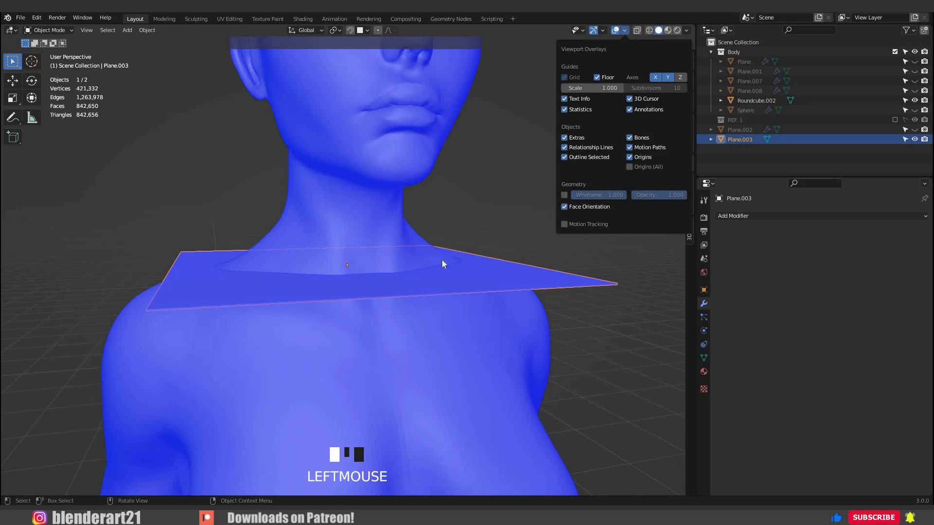
{"action": "middle_click_drag", "start_coordinate": [416, 290], "coordinate": [424, 294]}
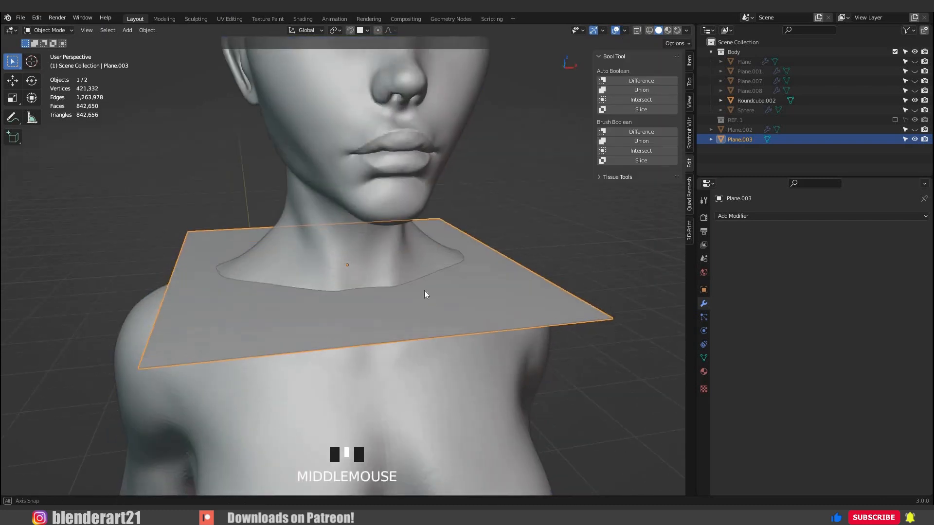
Slice the body sculpt with the thin slab at the neck base using Bool Tool's Auto Boolean Slice.
{"action": "left_click", "coordinate": [390, 265], "text": "shift"}
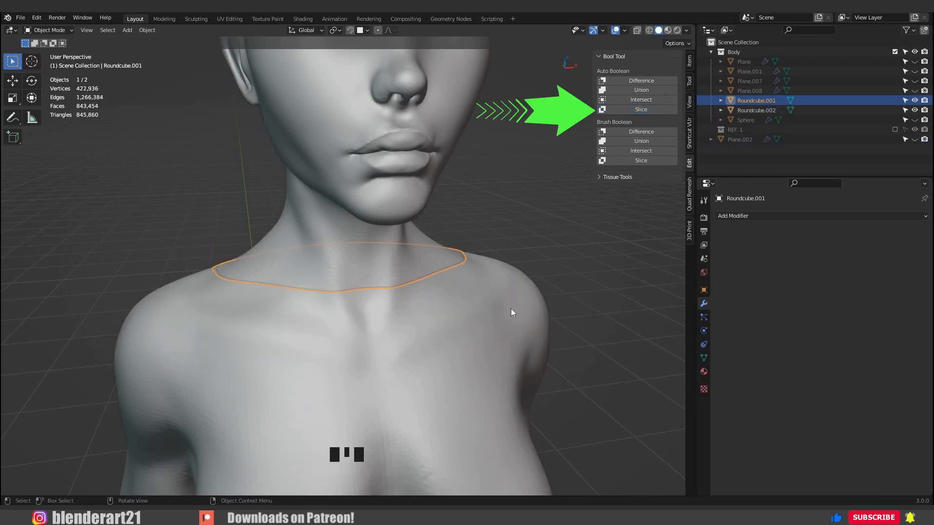
{"action": "left_click", "coordinate": [491, 340]}
{"action": "scroll", "coordinate": [362, 322], "scroll_direction": "down", "scroll_amount": 6}
{"action": "middle_click_drag", "start_coordinate": [331, 328], "coordinate": [235, 334]}
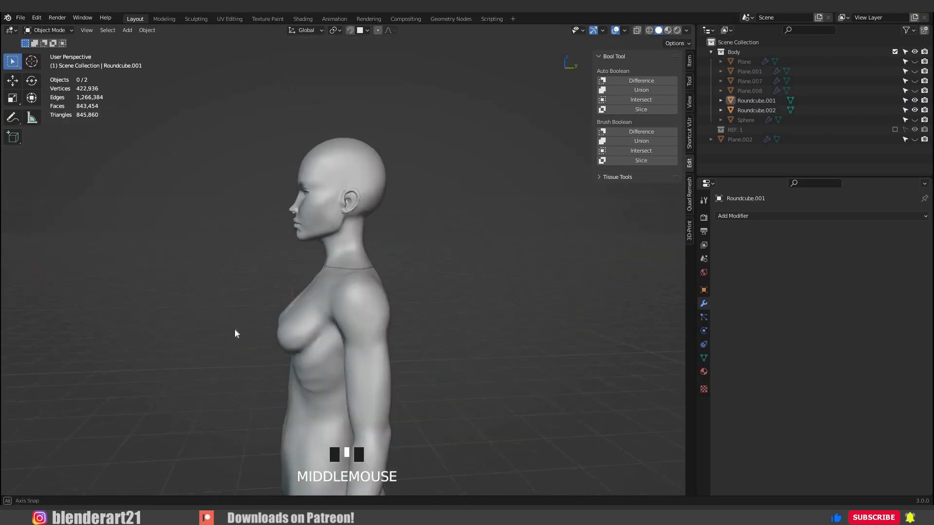
{"action": "scroll", "coordinate": [409, 334], "scroll_direction": "down", "scroll_amount": 4}
{"action": "middle_click_drag", "start_coordinate": [410, 334], "coordinate": [386, 265]}
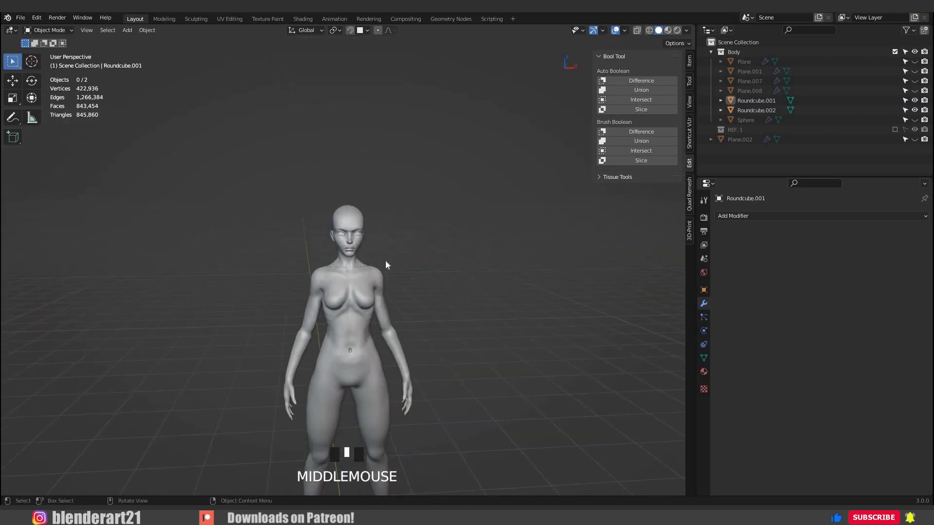
{"action": "scroll", "coordinate": [382, 260], "scroll_direction": "up", "scroll_amount": 10}
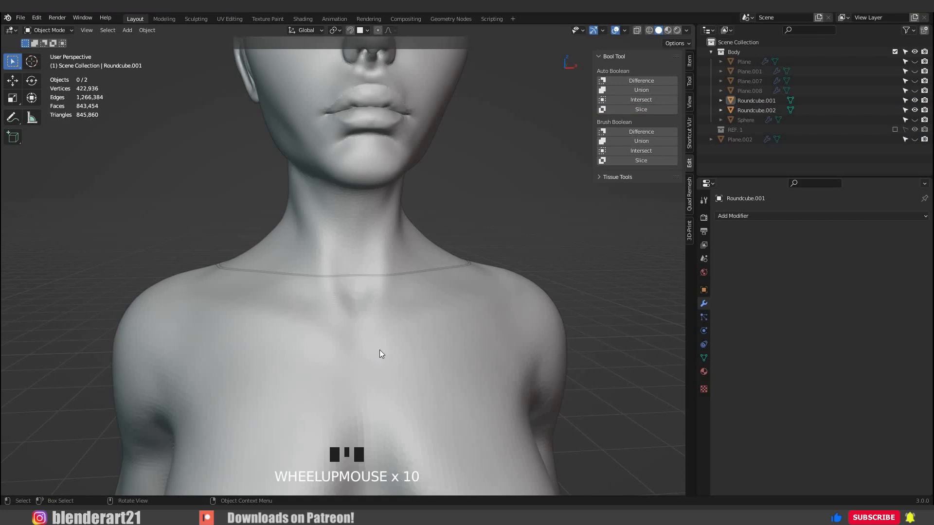
Select all linked geometry below the neck cut with Seam delimiting and separate it into its own object.
{"action": "left_click", "coordinate": [375, 343]}
{"action": "scroll", "coordinate": [374, 343], "scroll_direction": "down", "scroll_amount": 2}
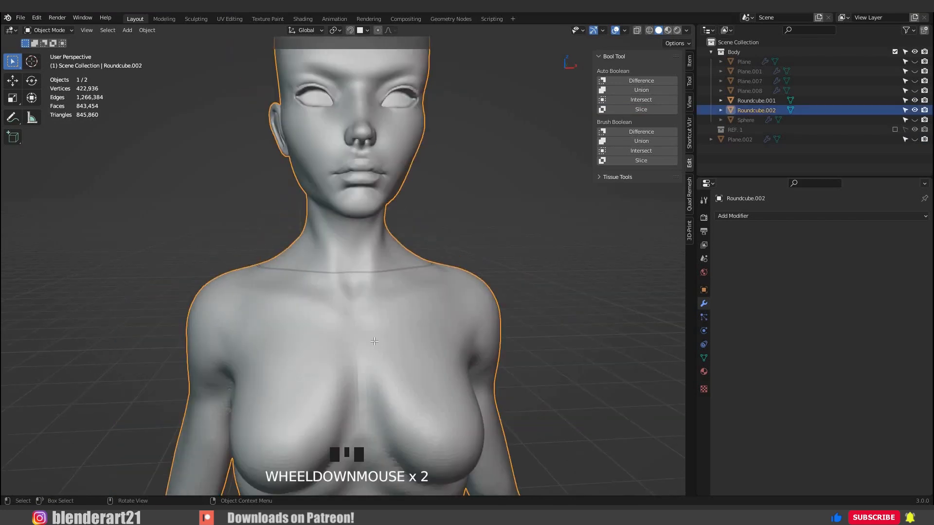
{"action": "key", "text": "Tab"}
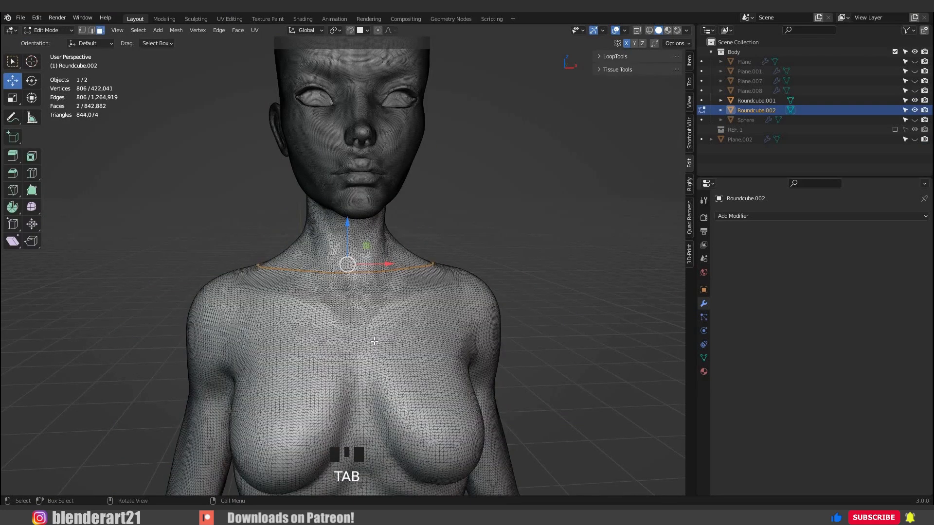
{"action": "key", "text": "ctrl+l"}
{"action": "scroll", "coordinate": [375, 342], "scroll_direction": "down", "scroll_amount": 9}
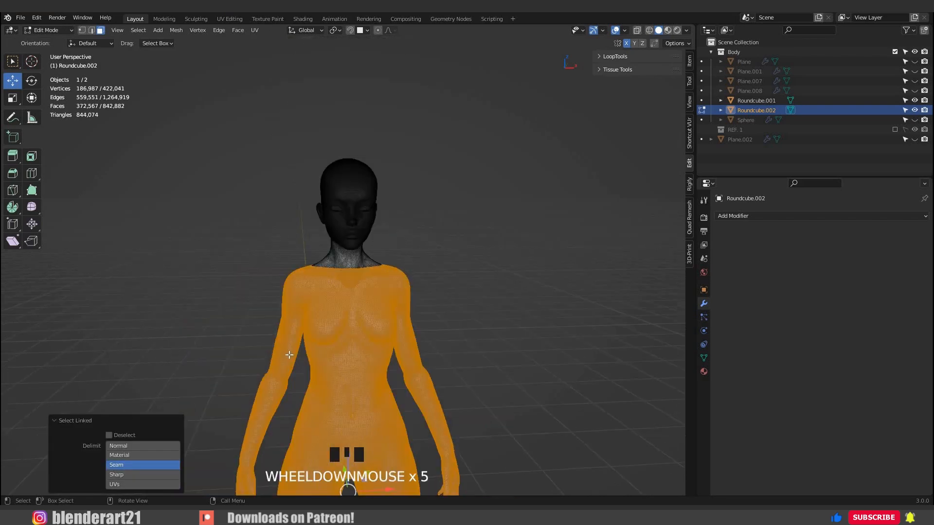
{"action": "middle_click_drag", "start_coordinate": [375, 341], "coordinate": [348, 278]}
{"action": "scroll", "coordinate": [350, 281], "scroll_direction": "up", "scroll_amount": 7}
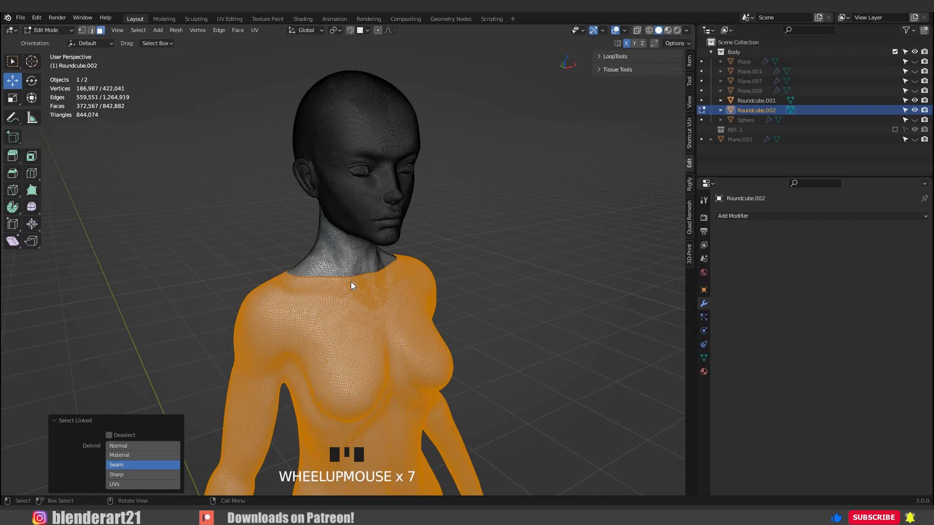
{"action": "key", "text": "p"}
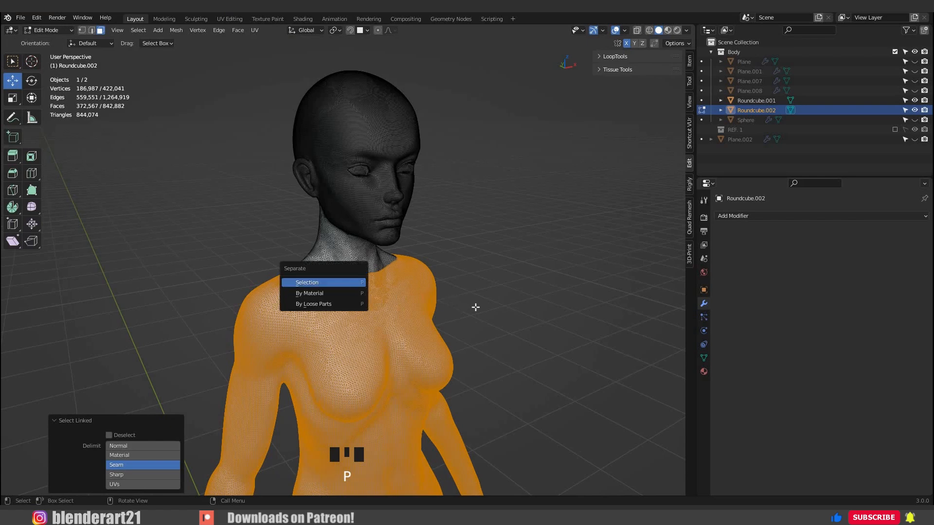
{"action": "key", "text": "Return"}
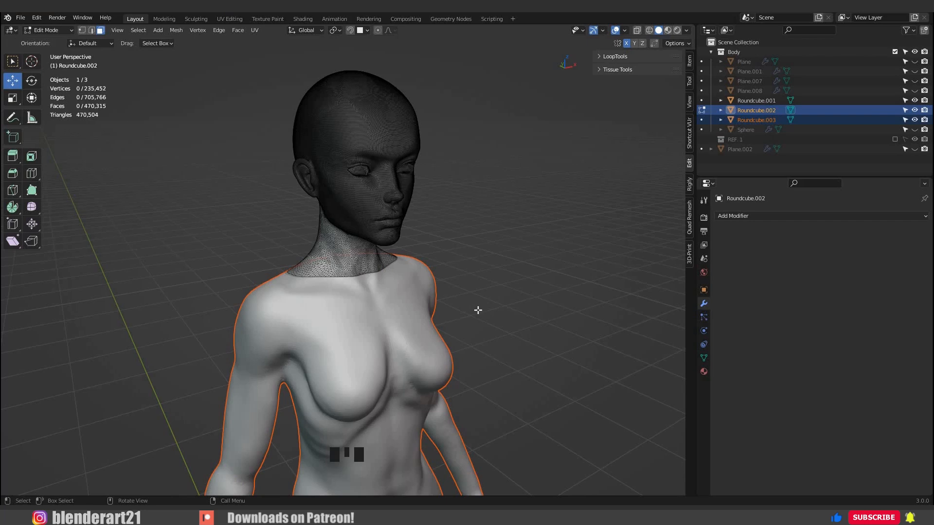
{"action": "key", "text": "Tab"}
Delete the thin slice left between the neck and the separated body.
{"action": "left_click", "coordinate": [451, 332]}
{"action": "middle_click_drag", "start_coordinate": [326, 324], "coordinate": [447, 333]}
{"action": "left_click", "coordinate": [361, 333]}
{"action": "scroll", "coordinate": [537, 324], "scroll_direction": "up", "scroll_amount": 3}
{"action": "middle_click_drag", "start_coordinate": [538, 323], "coordinate": [448, 276]}
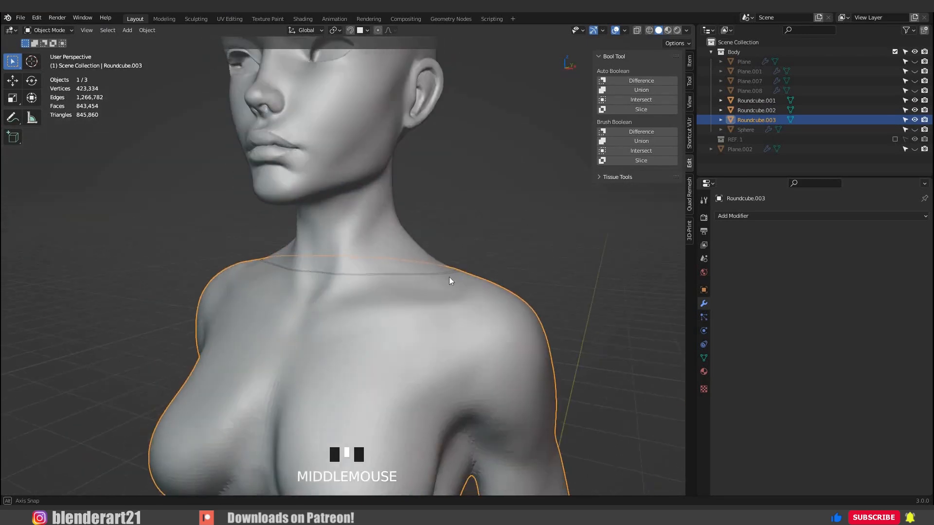
{"action": "left_click", "coordinate": [446, 273]}
{"action": "scroll", "coordinate": [446, 274], "scroll_direction": "up", "scroll_amount": 1}
{"action": "left_click", "coordinate": [446, 273]}
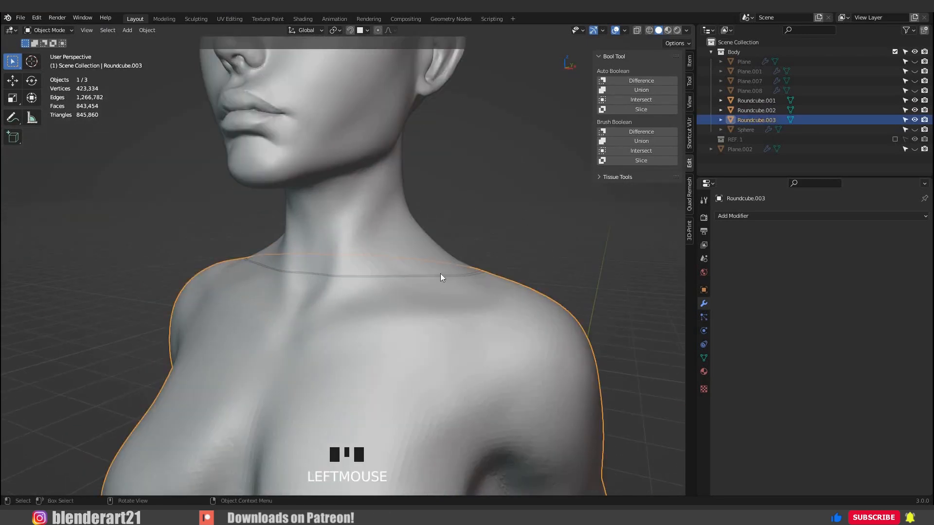
{"action": "left_click", "coordinate": [439, 274]}
{"action": "key", "text": "x"}
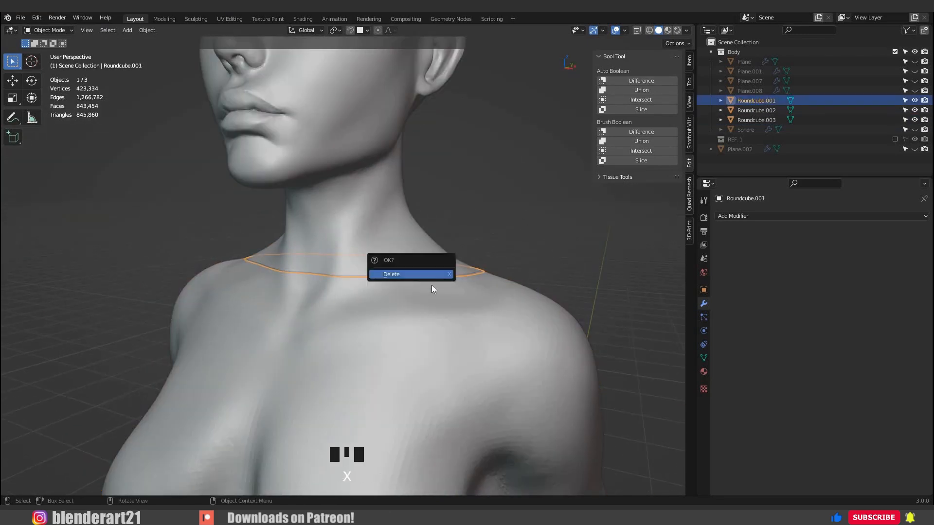
{"action": "left_click", "coordinate": [431, 283]}
Select the head and neck piece above the cut and hide it.
{"action": "middle_click_drag", "start_coordinate": [418, 285], "coordinate": [409, 246]}
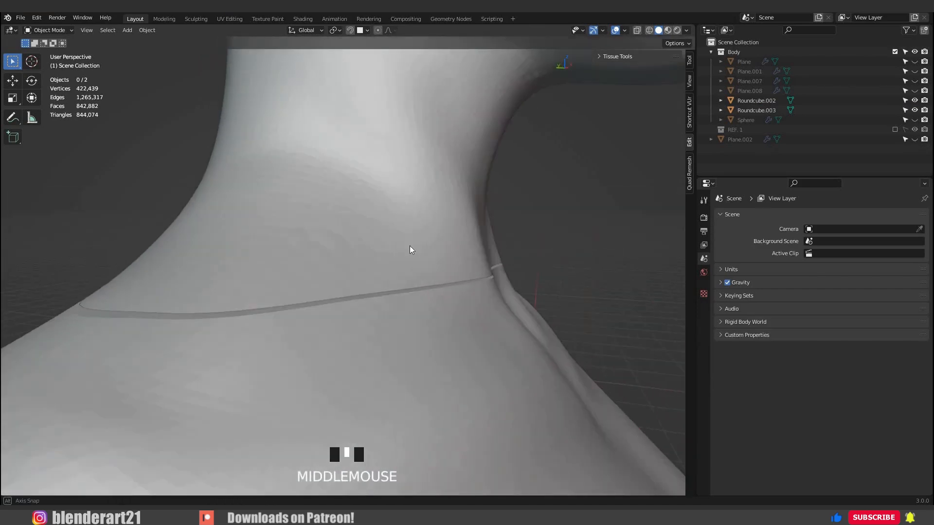
{"action": "left_click", "coordinate": [409, 246]}
{"action": "scroll", "coordinate": [410, 246], "scroll_direction": "down", "scroll_amount": 1}
{"action": "scroll", "coordinate": [409, 246], "scroll_direction": "down", "scroll_amount": 2}
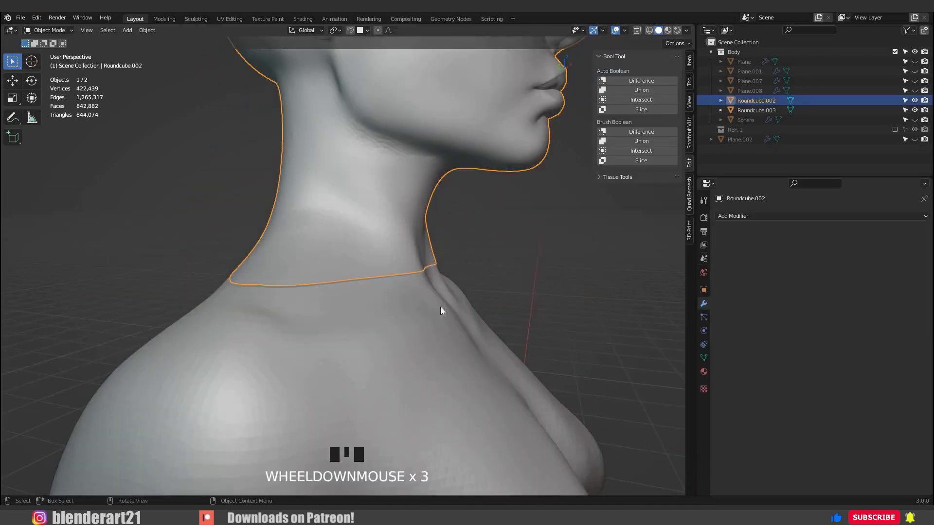
{"action": "key", "text": "h"}
Apply all transforms (location, rotation and scale) to the headless body.
{"action": "middle_click_drag", "start_coordinate": [438, 329], "coordinate": [339, 203]}
{"action": "scroll", "coordinate": [580, 246], "scroll_direction": "down", "scroll_amount": 3}
{"action": "left_click", "coordinate": [339, 202]}
{"action": "key", "text": "ctrl+a"}
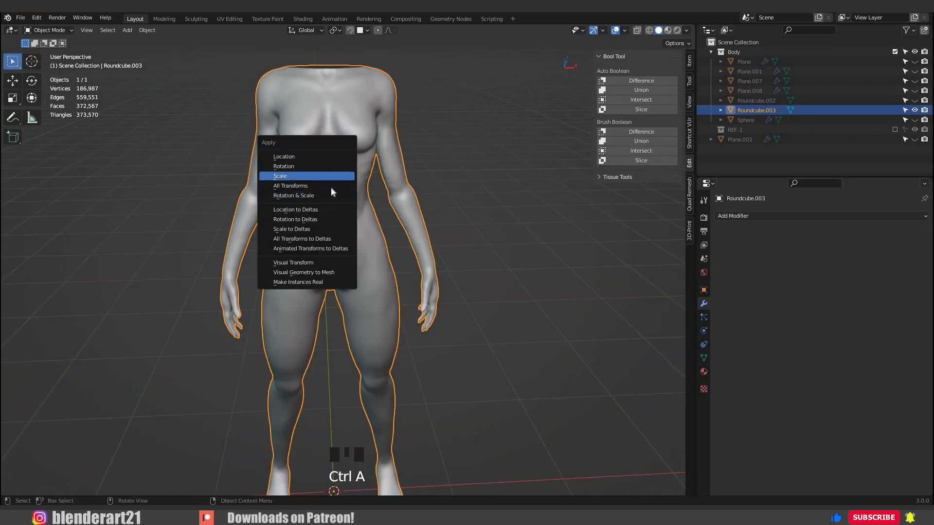
{"action": "left_click", "coordinate": [339, 187]}
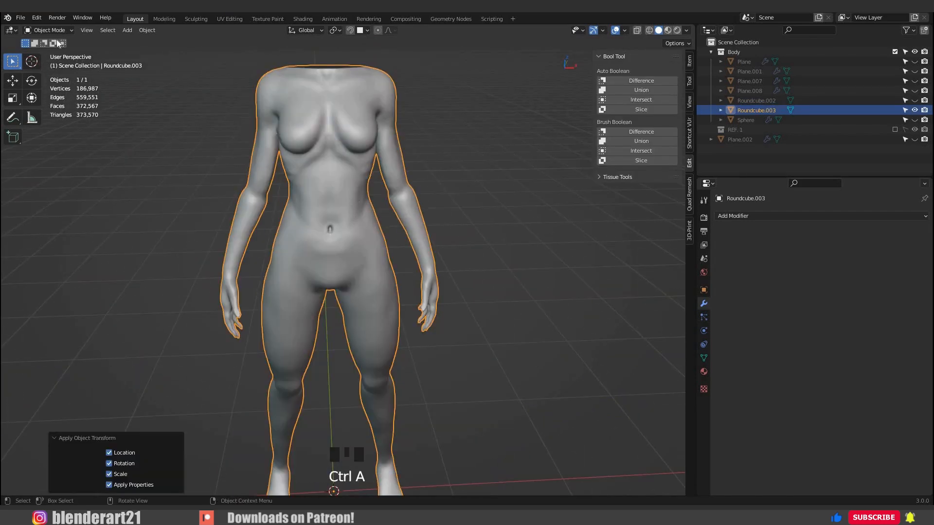
{"action": "middle_click_drag", "start_coordinate": [352, 200], "coordinate": [331, 206]}
Export the headless body as a Wavefront OBJ with Selection Only enabled, using Body in the file name.
{"action": "left_click", "coordinate": [21, 17]}
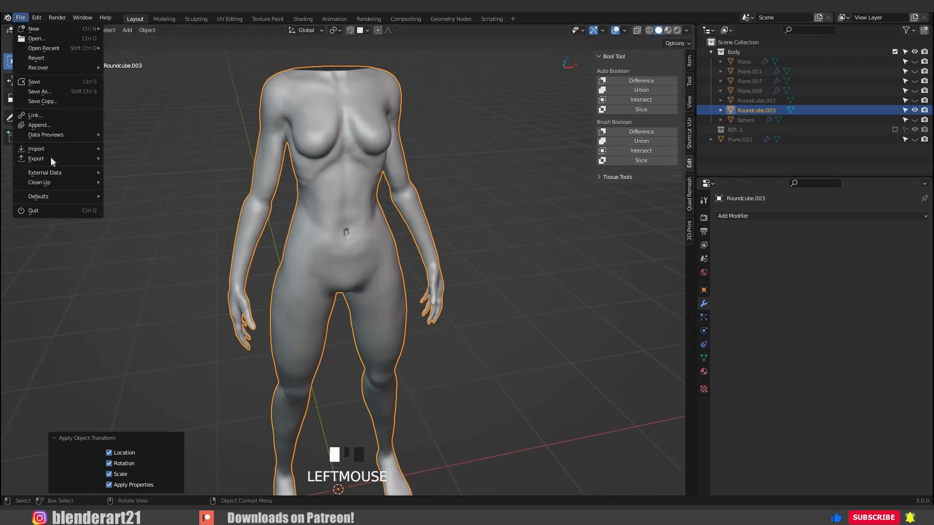
{"action": "mouse_move", "coordinate": [53, 159]}
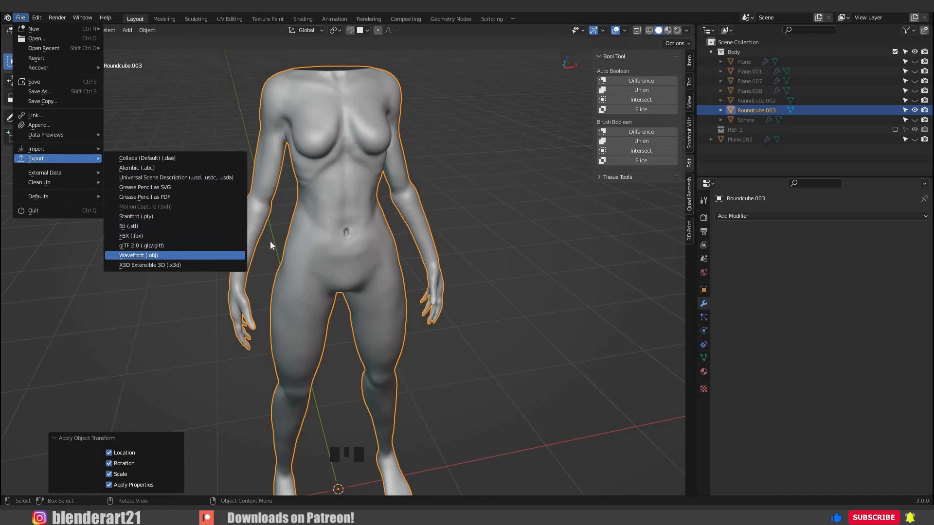
{"action": "left_click", "coordinate": [175, 256]}
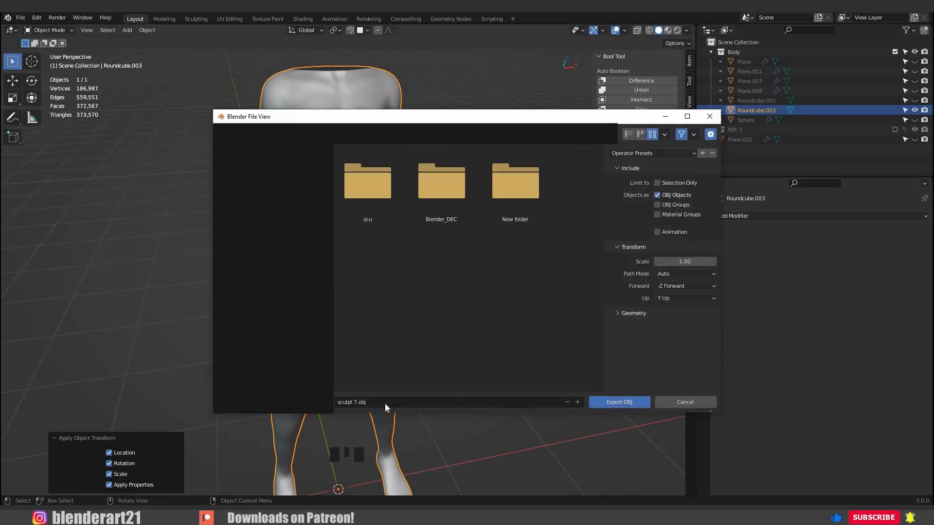
{"action": "left_click_drag", "start_coordinate": [383, 403], "coordinate": [353, 402]}
{"action": "key", "text": "BackSpace"}
{"action": "type", "text": "Body"}
{"action": "left_click", "coordinate": [657, 183]}
{"action": "key", "text": "Return"}
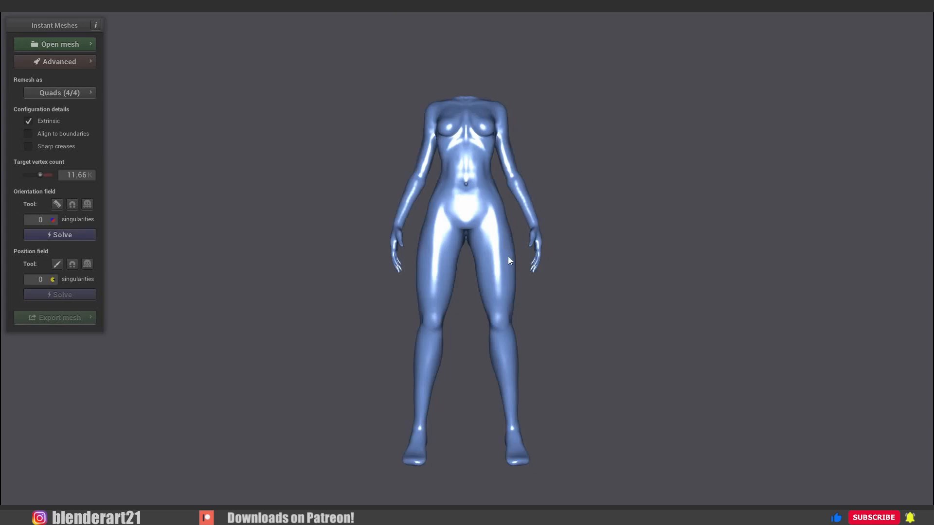
In Instant Meshes, set the loaded body's target vertex count to 24.07K.
{"action": "left_click_drag", "start_coordinate": [508, 258], "coordinate": [529, 216]}
{"action": "scroll", "coordinate": [512, 235], "scroll_direction": "up", "scroll_amount": 4}
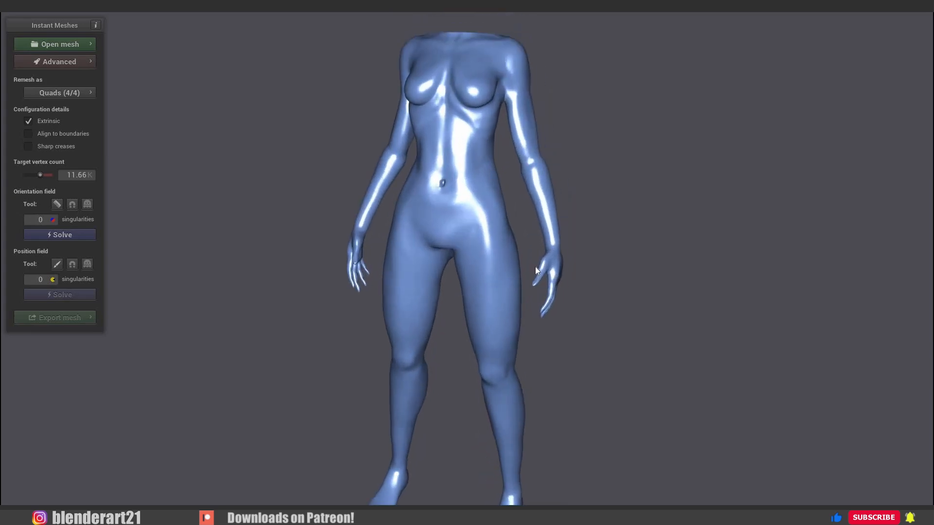
{"action": "right_click_drag", "start_coordinate": [535, 266], "coordinate": [516, 295]}
{"action": "left_click_drag", "start_coordinate": [36, 229], "coordinate": [83, 161]}
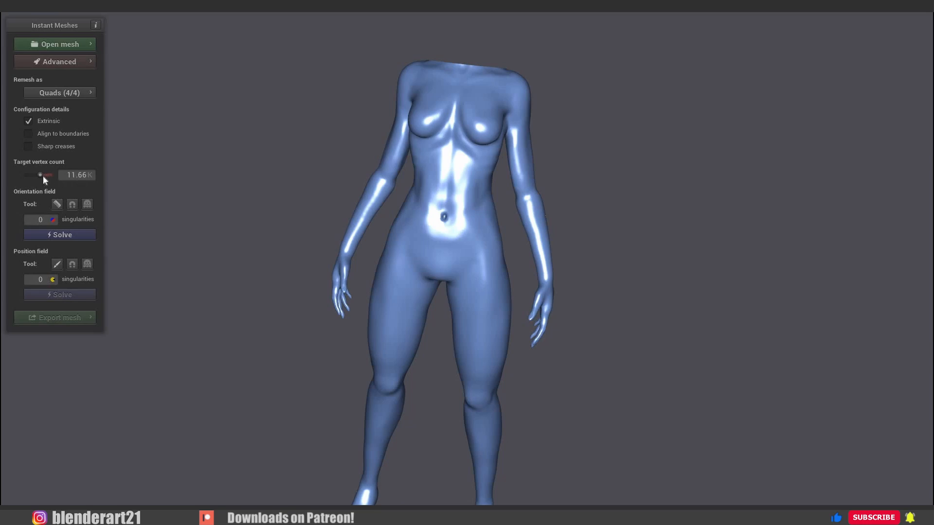
{"action": "left_click_drag", "start_coordinate": [41, 176], "coordinate": [44, 176]}
{"action": "left_click_drag", "start_coordinate": [359, 255], "coordinate": [317, 263]}
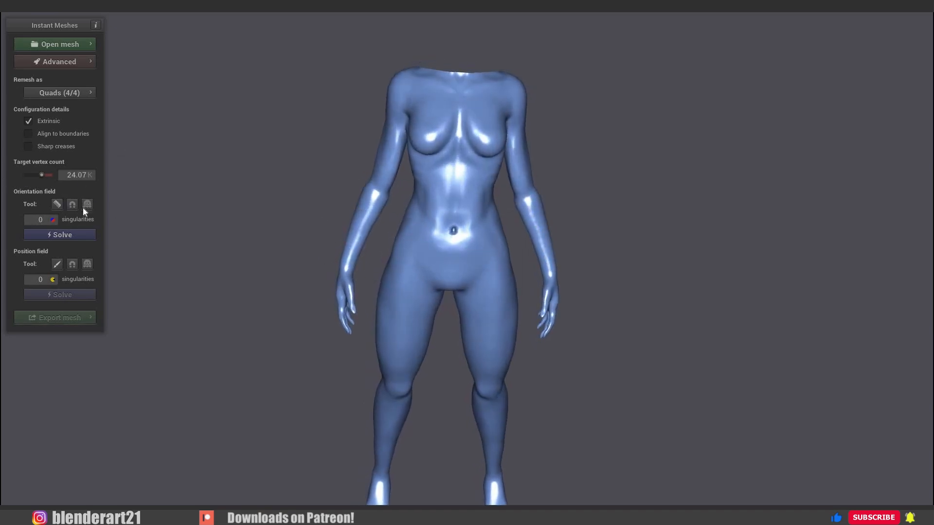
Solve the orientation field for the whole body.
{"action": "left_click", "coordinate": [63, 238]}
{"action": "left_click_drag", "start_coordinate": [292, 239], "coordinate": [476, 101]}
{"action": "scroll", "coordinate": [478, 167], "scroll_direction": "up", "scroll_amount": 5}
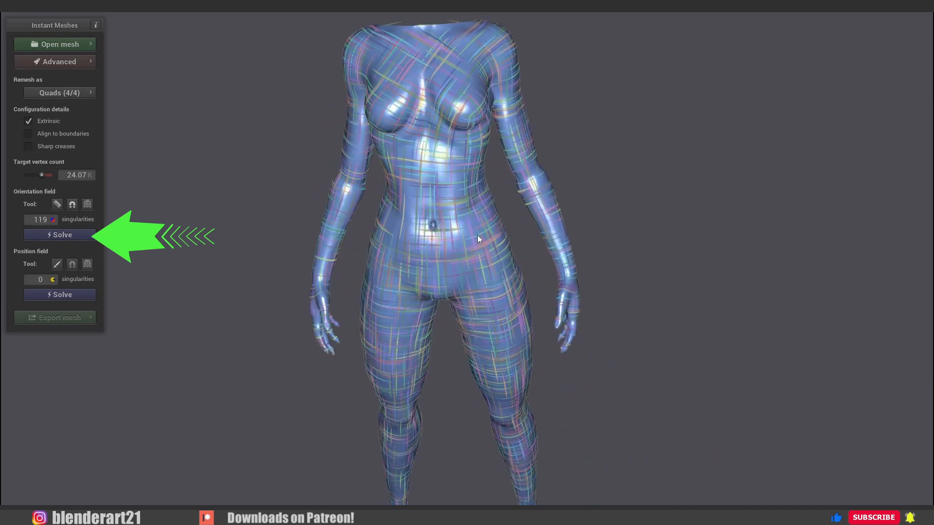
{"action": "scroll", "coordinate": [475, 224], "scroll_direction": "up", "scroll_amount": 5}
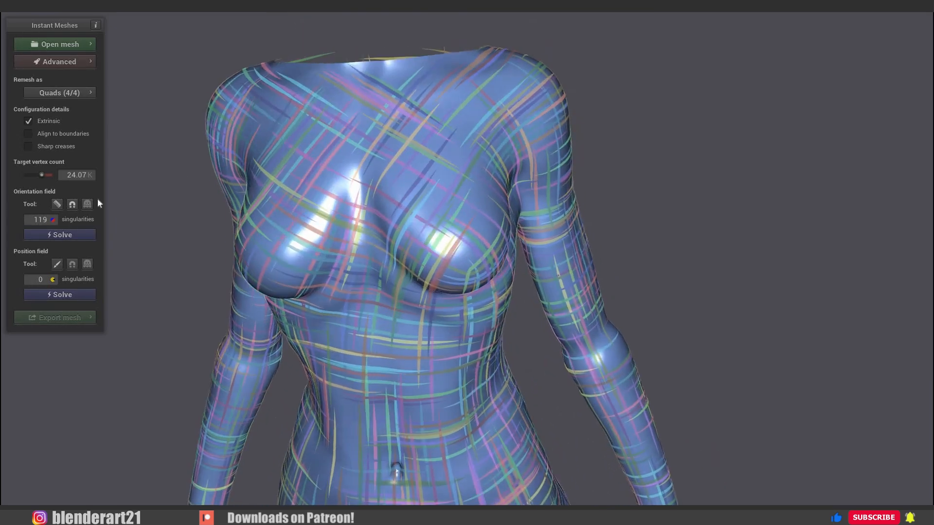
{"action": "left_click", "coordinate": [47, 233]}
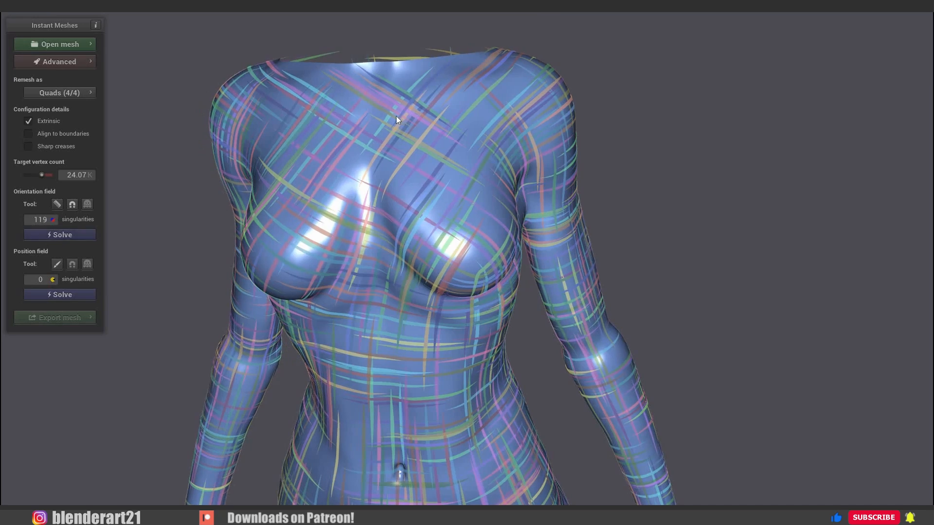
With the Orientation Comb, guide the edge flow across both sides of the upper chest and beneath the character's left breast.
{"action": "key", "text": "1"}
{"action": "mouse_move", "coordinate": [503, 99]}
{"action": "left_mouse_down"}
{"action": "mouse_move", "coordinate": [318, 116]}
{"action": "mouse_move", "coordinate": [244, 103]}
{"action": "left_mouse_up"}
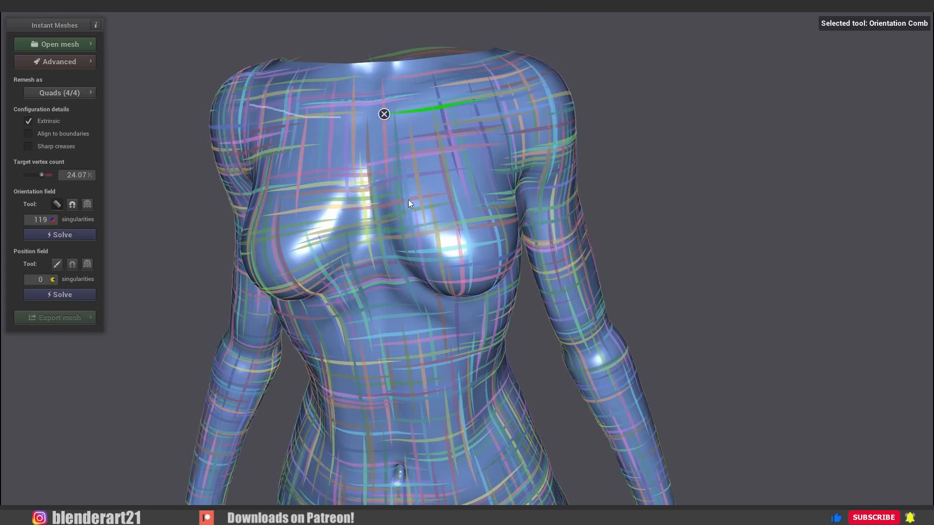
{"action": "left_click_drag", "start_coordinate": [458, 307], "coordinate": [499, 279]}
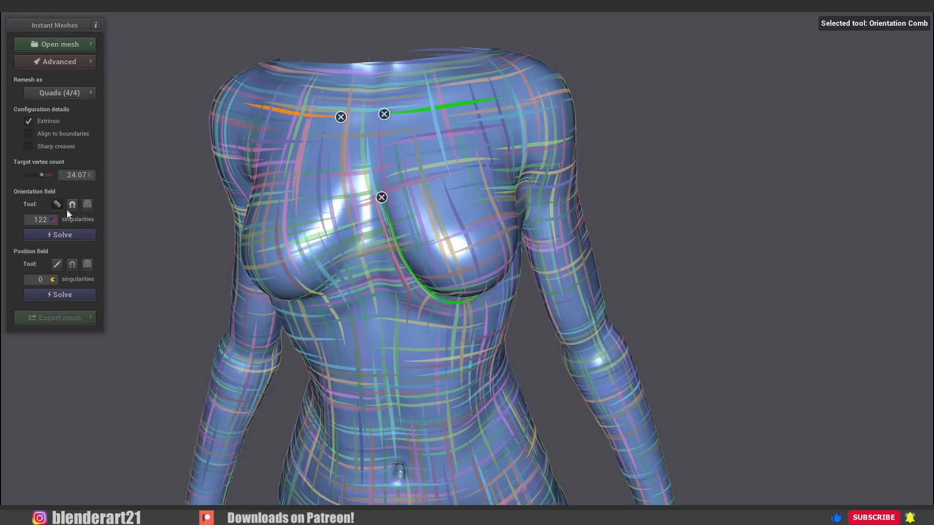
{"action": "key", "text": "Escape"}
Comb the orientation field along the underside of the character's right breast and in an arch over the lower rib cage.
{"action": "left_click_drag", "start_coordinate": [366, 238], "coordinate": [435, 212]}
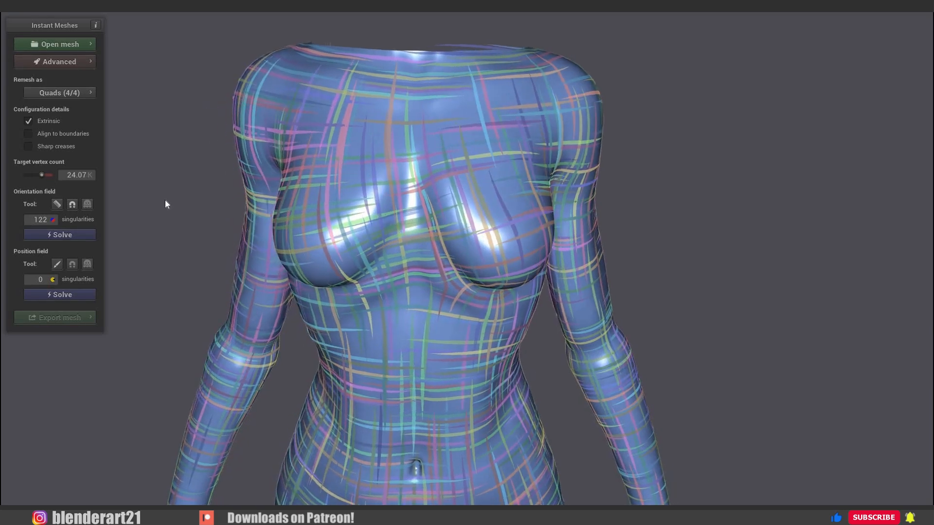
{"action": "left_click_drag", "start_coordinate": [390, 248], "coordinate": [399, 244]}
{"action": "key", "text": "1"}
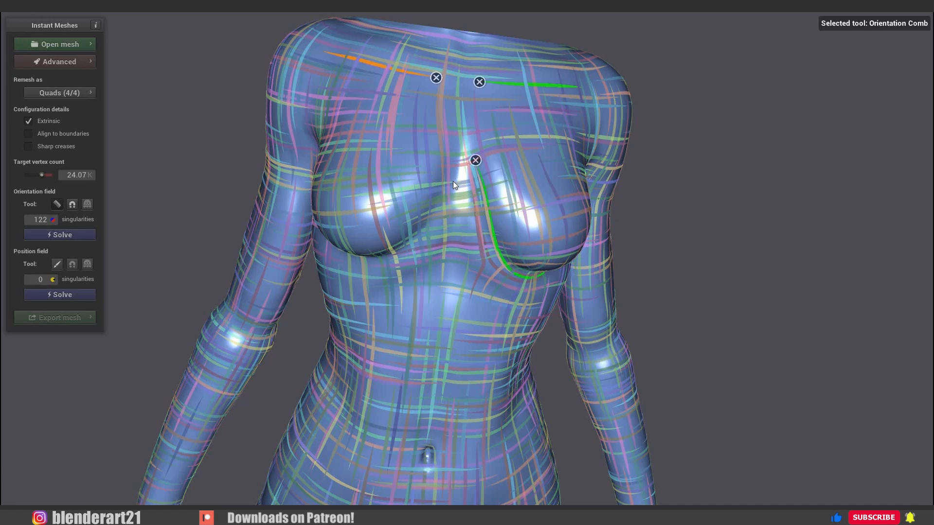
{"action": "mouse_move", "coordinate": [454, 177]}
{"action": "left_mouse_down"}
{"action": "mouse_move", "coordinate": [370, 268]}
{"action": "mouse_move", "coordinate": [320, 240]}
{"action": "left_mouse_up"}
{"action": "mouse_move", "coordinate": [515, 311]}
{"action": "left_mouse_down"}
{"action": "mouse_move", "coordinate": [434, 265]}
{"action": "mouse_move", "coordinate": [380, 292]}
{"action": "left_mouse_up"}
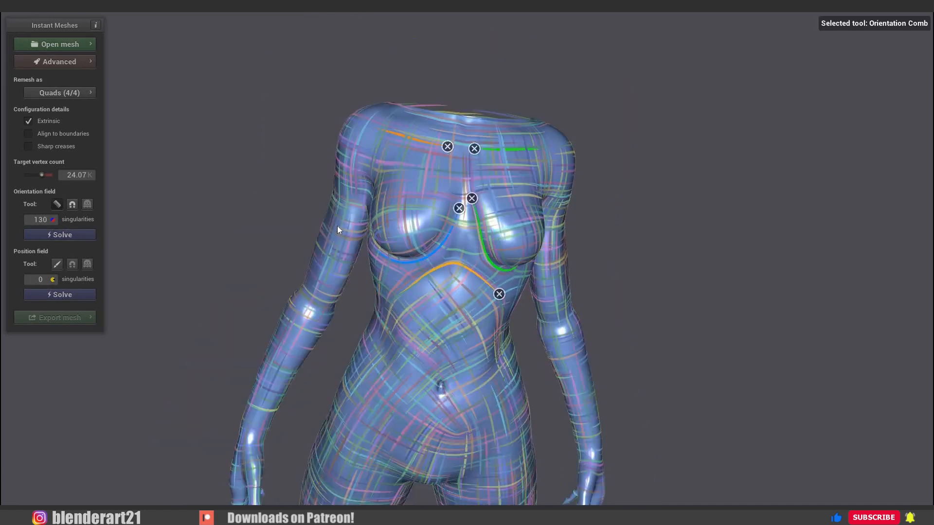
Comb guides along the front of both armpits, around the left upper arm and across the left inner elbow.
{"action": "left_click_drag", "start_coordinate": [293, 119], "coordinate": [311, 125]}
{"action": "left_click_drag", "start_coordinate": [556, 255], "coordinate": [368, 180], "text": "alt"}
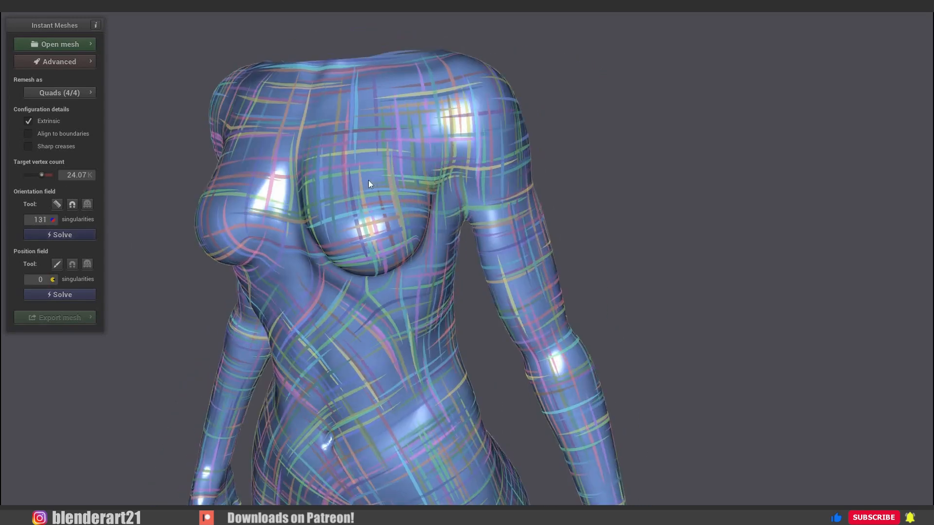
{"action": "left_click_drag", "start_coordinate": [428, 223], "coordinate": [467, 158]}
{"action": "left_click_drag", "start_coordinate": [532, 195], "coordinate": [470, 213]}
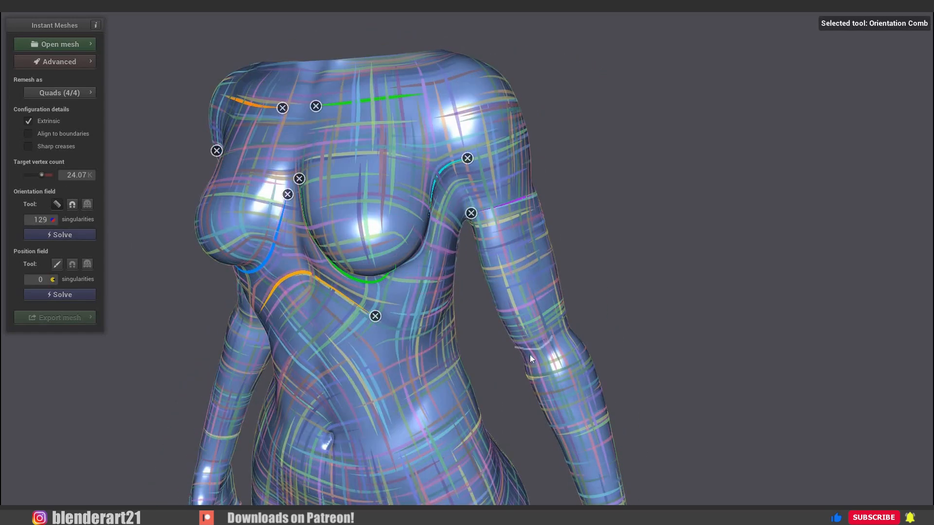
{"action": "left_click", "coordinate": [65, 234]}
Comb matching guides across the inner elbow and around the upper arm on the character's right side.
{"action": "left_click_drag", "start_coordinate": [367, 280], "coordinate": [525, 287], "text": "alt"}
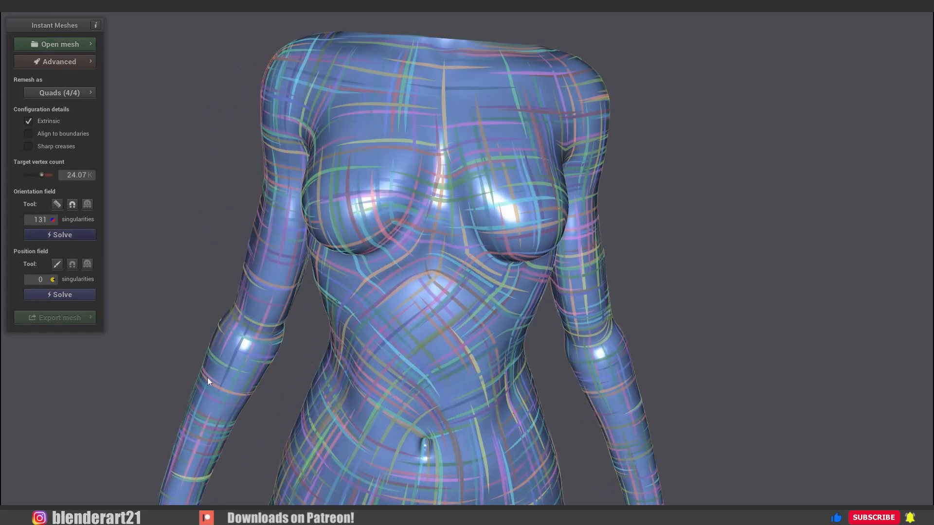
{"action": "left_click_drag", "start_coordinate": [232, 317], "coordinate": [266, 339]}
{"action": "left_click", "coordinate": [232, 317]}
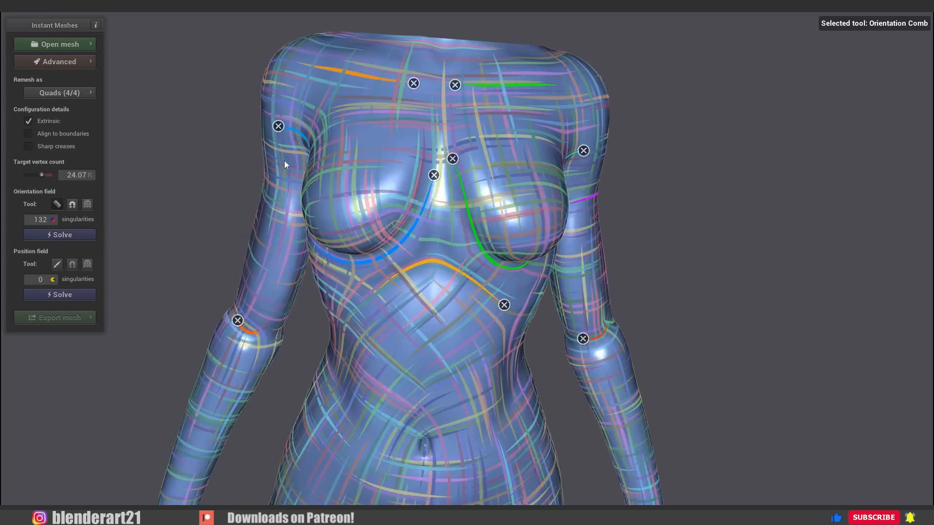
{"action": "left_click_drag", "start_coordinate": [265, 180], "coordinate": [294, 183]}
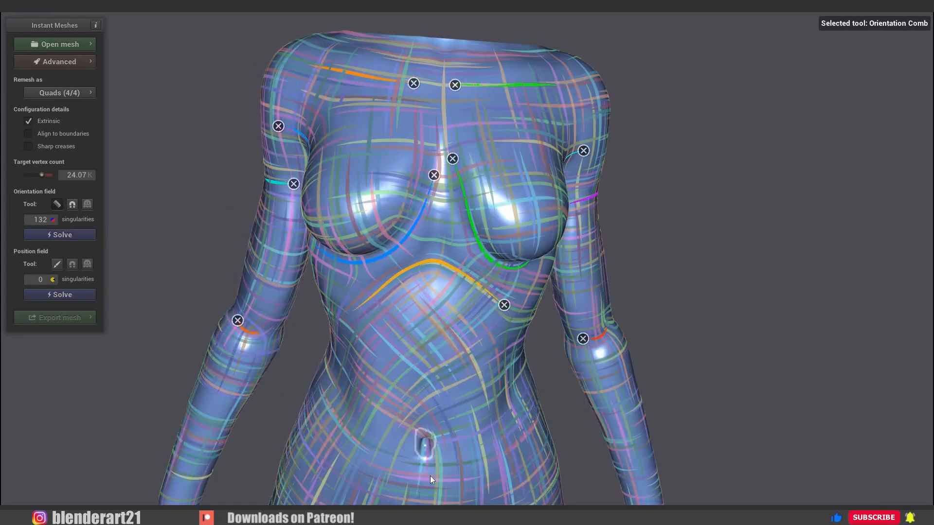
Comb a loop around the navel, two vertical guides down the abdomen and one along each side of the waist.
{"action": "left_click_drag", "start_coordinate": [430, 475], "coordinate": [430, 474]}
{"action": "left_click_drag", "start_coordinate": [409, 289], "coordinate": [399, 414]}
{"action": "left_click_drag", "start_coordinate": [449, 292], "coordinate": [455, 404]}
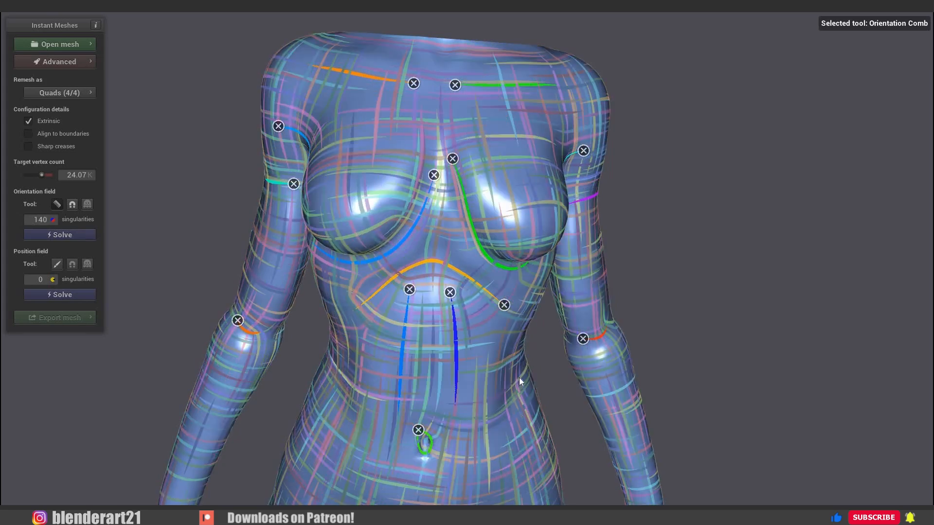
{"action": "left_click_drag", "start_coordinate": [513, 352], "coordinate": [509, 404]}
{"action": "left_click_drag", "start_coordinate": [336, 345], "coordinate": [344, 399]}
{"action": "left_click", "coordinate": [58, 204]}
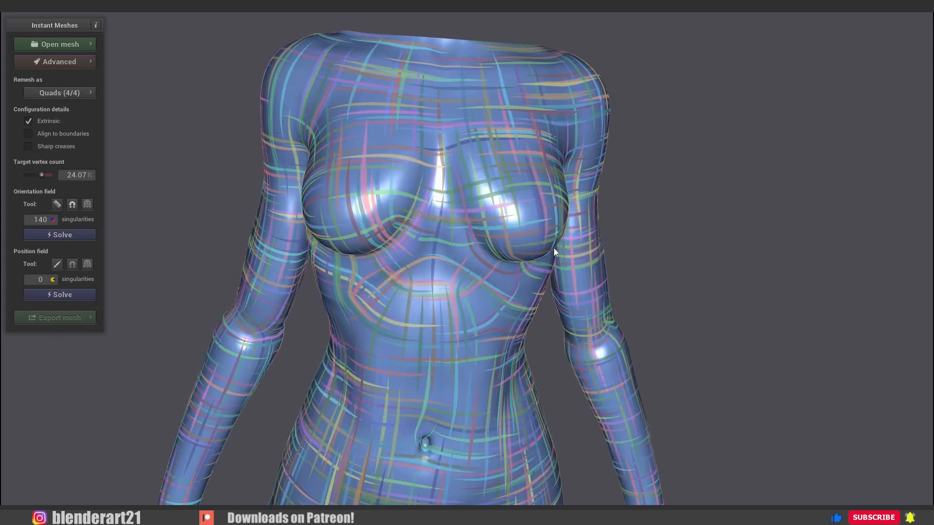
On the back, comb curved guides along both shoulder blades and down the rear of each shoulder toward the armpits.
{"action": "mouse_move", "coordinate": [553, 248]}
{"action": "left_mouse_down"}
{"action": "mouse_move", "coordinate": [517, 295]}
{"action": "mouse_move", "coordinate": [555, 166]}
{"action": "mouse_move", "coordinate": [558, 229]}
{"action": "left_mouse_up"}
{"action": "scroll", "coordinate": [559, 230], "scroll_direction": "up", "scroll_amount": 3}
{"action": "right_click_drag", "start_coordinate": [558, 229], "coordinate": [551, 330]}
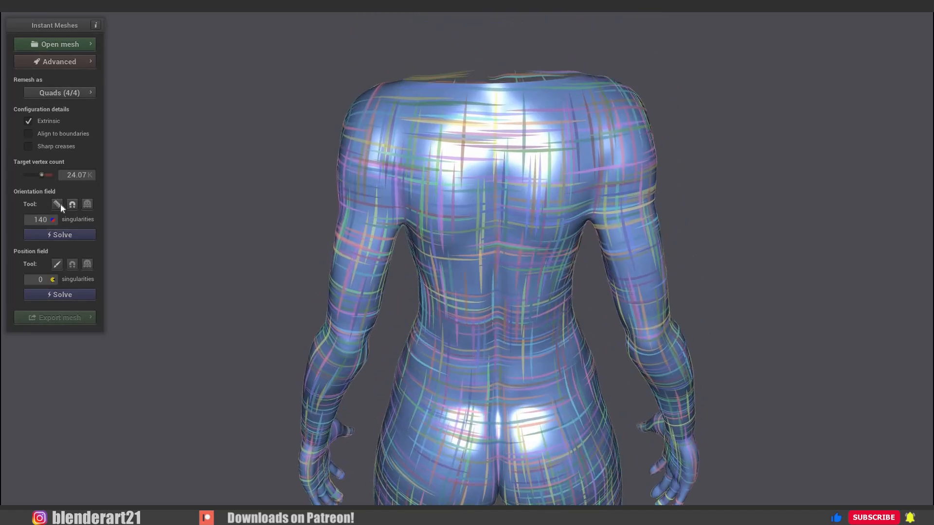
{"action": "left_click", "coordinate": [59, 204]}
{"action": "left_click_drag", "start_coordinate": [456, 141], "coordinate": [464, 260]}
{"action": "left_click_drag", "start_coordinate": [534, 136], "coordinate": [543, 250]}
{"action": "left_click_drag", "start_coordinate": [377, 119], "coordinate": [403, 221]}
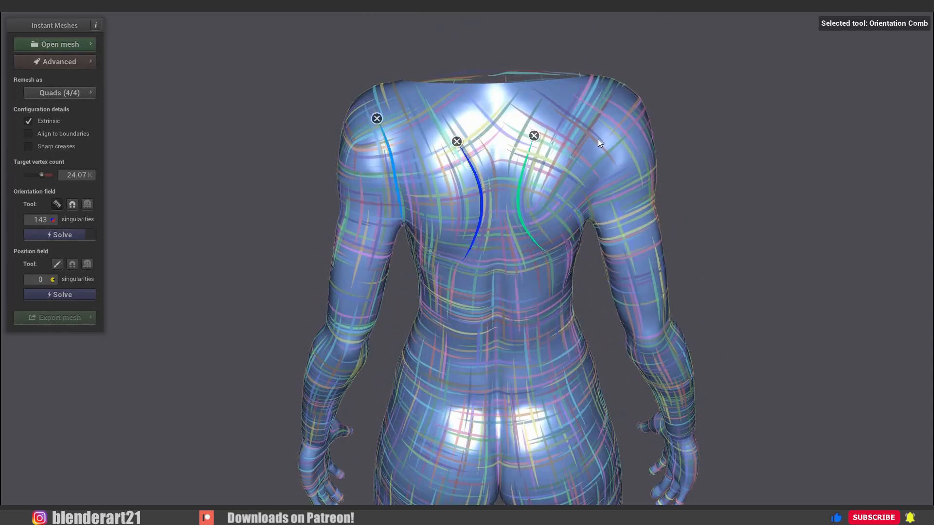
{"action": "mouse_move", "coordinate": [597, 104]}
{"action": "left_mouse_down"}
{"action": "mouse_move", "coordinate": [600, 208]}
{"action": "mouse_move", "coordinate": [644, 228]}
{"action": "left_mouse_up"}
Comb guides across the backs of the upper arms, around both elbows and straight down the spine.
{"action": "left_click_drag", "start_coordinate": [343, 235], "coordinate": [382, 245]}
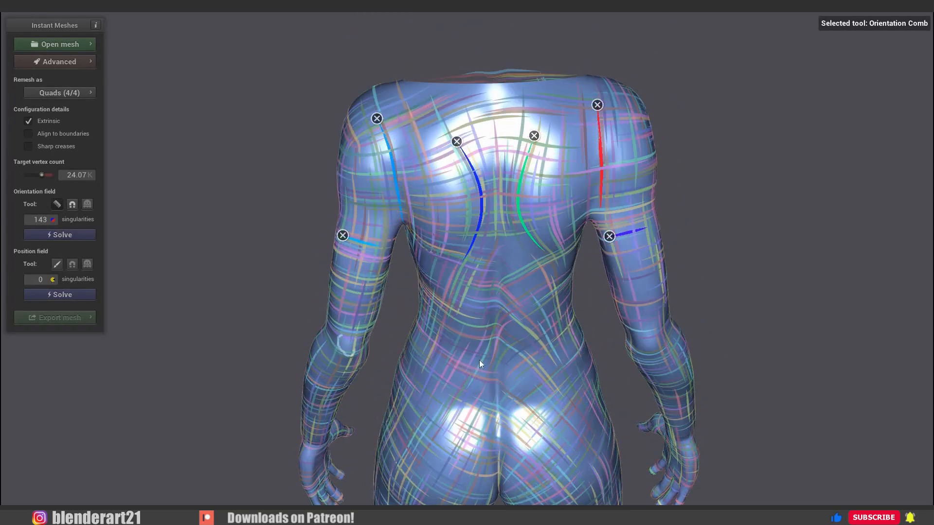
{"action": "mouse_move", "coordinate": [648, 334]}
{"action": "left_mouse_down"}
{"action": "mouse_move", "coordinate": [645, 351]}
{"action": "mouse_move", "coordinate": [656, 347]}
{"action": "left_mouse_up"}
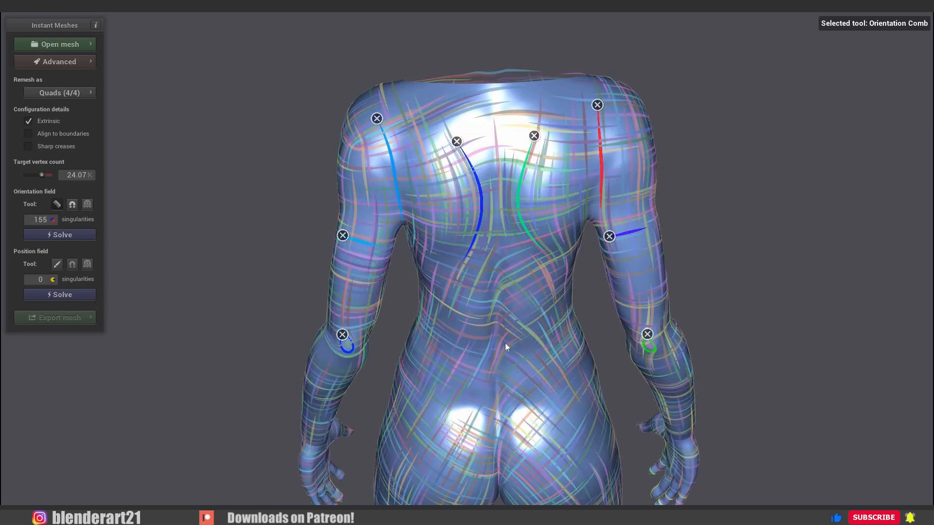
{"action": "left_click_drag", "start_coordinate": [490, 179], "coordinate": [500, 321]}
{"action": "left_click", "coordinate": [57, 204]}
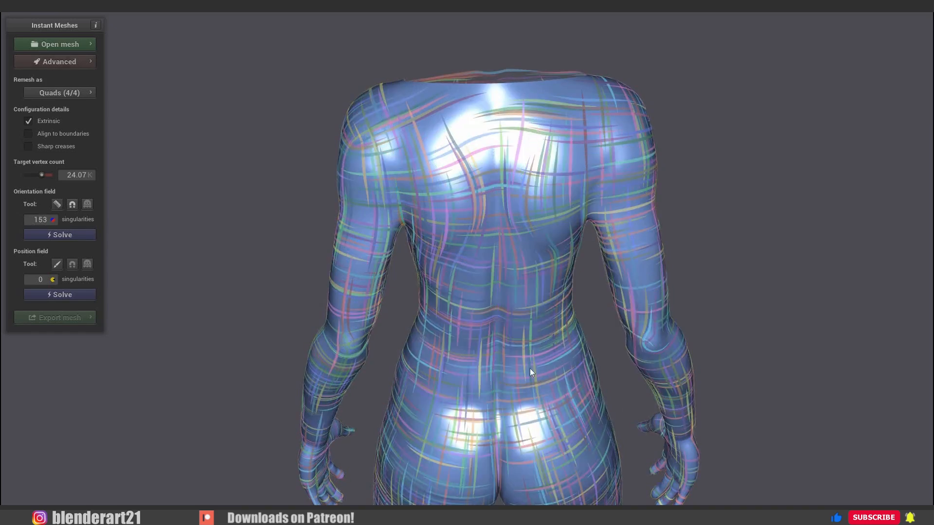
Comb horizontal guides along the crease under each buttock and across the back of the knee.
{"action": "left_click_drag", "start_coordinate": [530, 368], "coordinate": [545, 355]}
{"action": "right_click_drag", "start_coordinate": [516, 384], "coordinate": [457, 146]}
{"action": "left_click", "coordinate": [57, 205]}
{"action": "left_click_drag", "start_coordinate": [350, 281], "coordinate": [423, 273]}
{"action": "left_click_drag", "start_coordinate": [547, 268], "coordinate": [483, 271]}
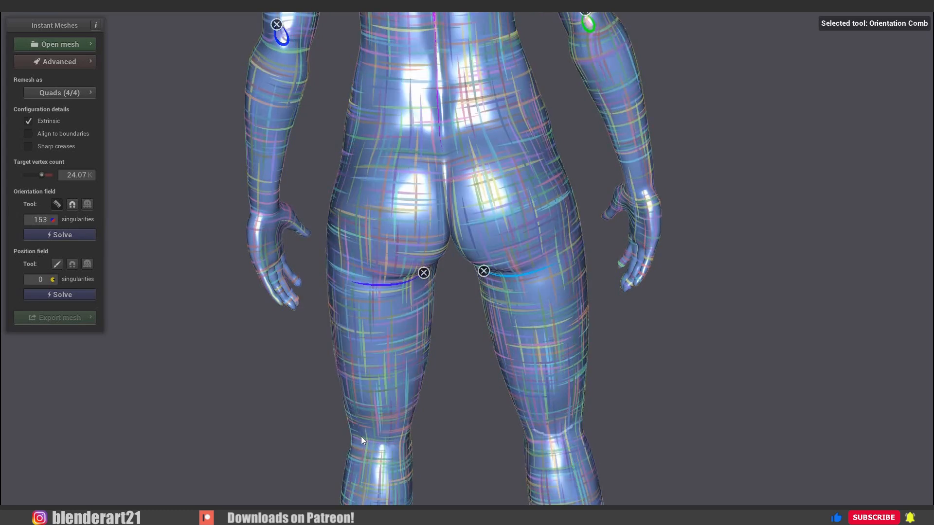
{"action": "left_click_drag", "start_coordinate": [361, 437], "coordinate": [404, 434]}
{"action": "left_click", "coordinate": [57, 204]}
From the front, comb a curved guide beneath each kneecap.
{"action": "mouse_move", "coordinate": [302, 287]}
{"action": "left_mouse_down"}
{"action": "mouse_move", "coordinate": [483, 264]}
{"action": "mouse_move", "coordinate": [496, 268]}
{"action": "mouse_move", "coordinate": [462, 270]}
{"action": "mouse_move", "coordinate": [475, 271]}
{"action": "mouse_move", "coordinate": [511, 351]}
{"action": "mouse_move", "coordinate": [453, 265]}
{"action": "left_mouse_up"}
{"action": "scroll", "coordinate": [454, 268], "scroll_direction": "down", "scroll_amount": 3}
{"action": "right_click_drag", "start_coordinate": [454, 269], "coordinate": [420, 177]}
{"action": "left_click", "coordinate": [57, 204]}
{"action": "left_click_drag", "start_coordinate": [324, 424], "coordinate": [365, 428]}
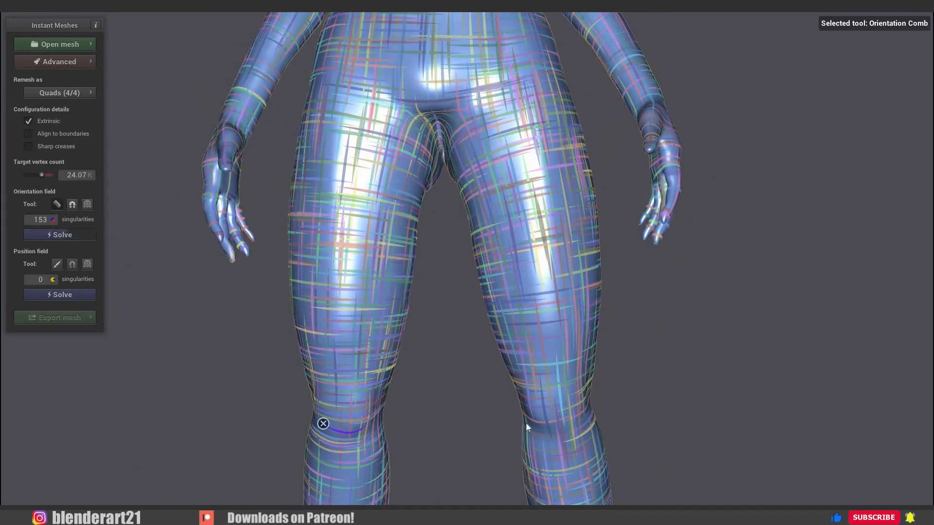
{"action": "left_click_drag", "start_coordinate": [526, 426], "coordinate": [573, 425]}
Comb long vertical guides down the front of both thighs and diagonal guides along the groin creases.
{"action": "left_click_drag", "start_coordinate": [360, 127], "coordinate": [355, 331]}
{"action": "left_click_drag", "start_coordinate": [507, 115], "coordinate": [545, 308]}
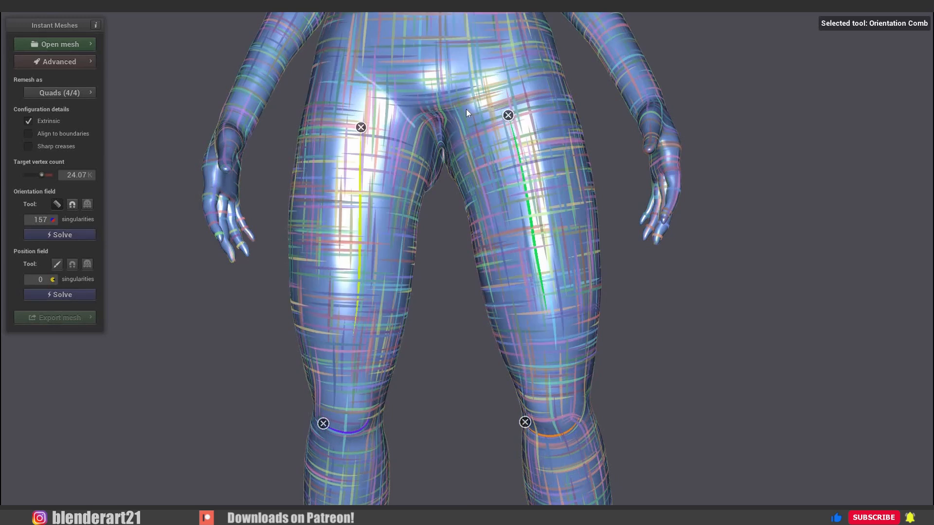
{"action": "left_click_drag", "start_coordinate": [469, 112], "coordinate": [521, 52]}
{"action": "left_click", "coordinate": [57, 210]}
Comb one lengthwise guide along each shin between ankle and knee.
{"action": "right_click_drag", "start_coordinate": [449, 334], "coordinate": [431, 53]}
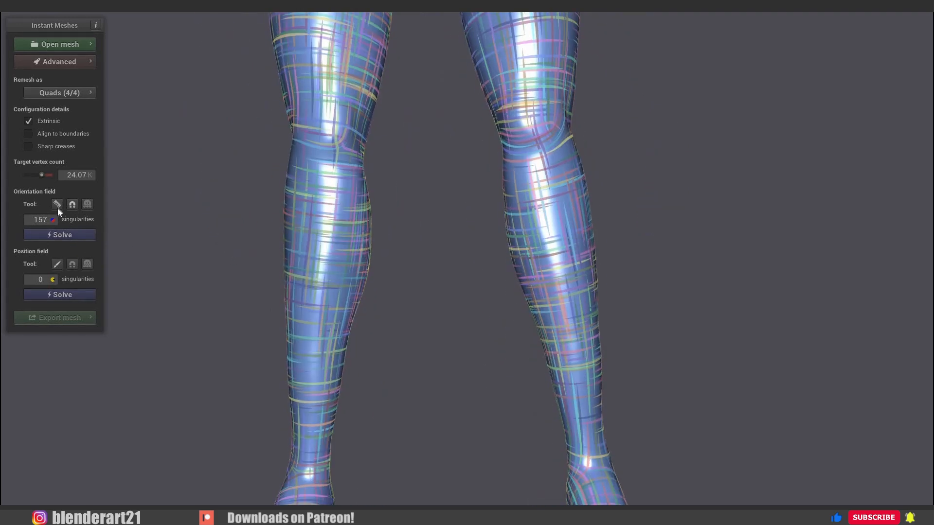
{"action": "left_click", "coordinate": [57, 205]}
{"action": "left_click_drag", "start_coordinate": [313, 416], "coordinate": [330, 175]}
{"action": "left_click_drag", "start_coordinate": [581, 401], "coordinate": [547, 174]}
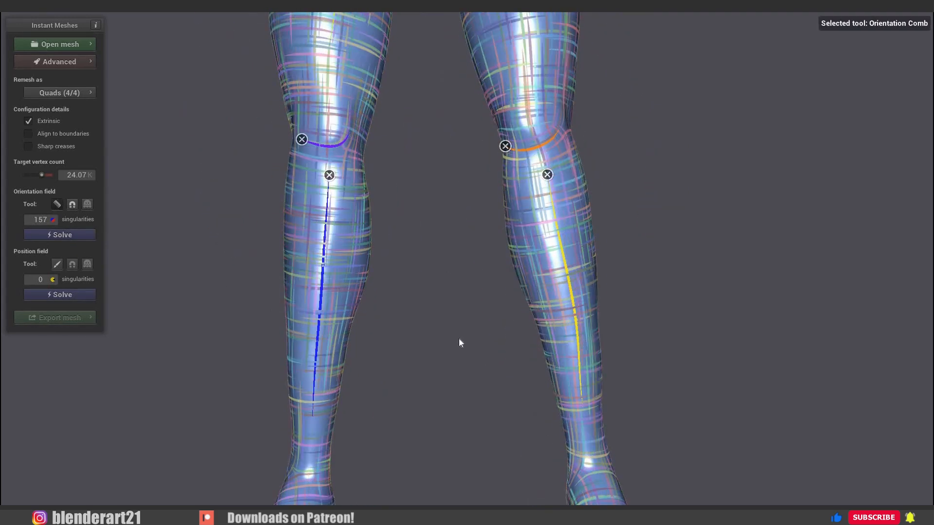
{"action": "left_click", "coordinate": [57, 204]}
From behind, comb a horizontal guide across each calf.
{"action": "right_click_drag", "start_coordinate": [527, 375], "coordinate": [503, 240]}
{"action": "left_click_drag", "start_coordinate": [642, 261], "coordinate": [335, 291]}
{"action": "left_click", "coordinate": [56, 203]}
{"action": "scroll", "coordinate": [328, 171], "scroll_direction": "up", "scroll_amount": 4}
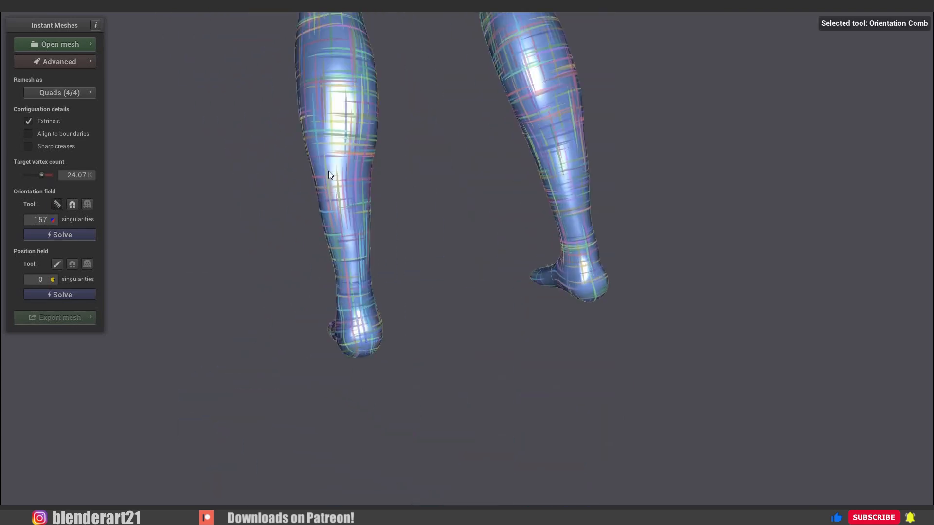
{"action": "left_click_drag", "start_coordinate": [322, 171], "coordinate": [368, 167]}
{"action": "left_click_drag", "start_coordinate": [576, 132], "coordinate": [531, 136]}
{"action": "left_click", "coordinate": [57, 205]}
Solve the position field for the combed body.
{"action": "scroll", "coordinate": [511, 141], "scroll_direction": "down", "scroll_amount": 4}
{"action": "mouse_move", "coordinate": [540, 132]}
{"action": "right_mouse_down"}
{"action": "mouse_move", "coordinate": [542, 322]}
{"action": "mouse_move", "coordinate": [594, 452]}
{"action": "right_mouse_up"}
{"action": "left_click_drag", "start_coordinate": [370, 389], "coordinate": [480, 298]}
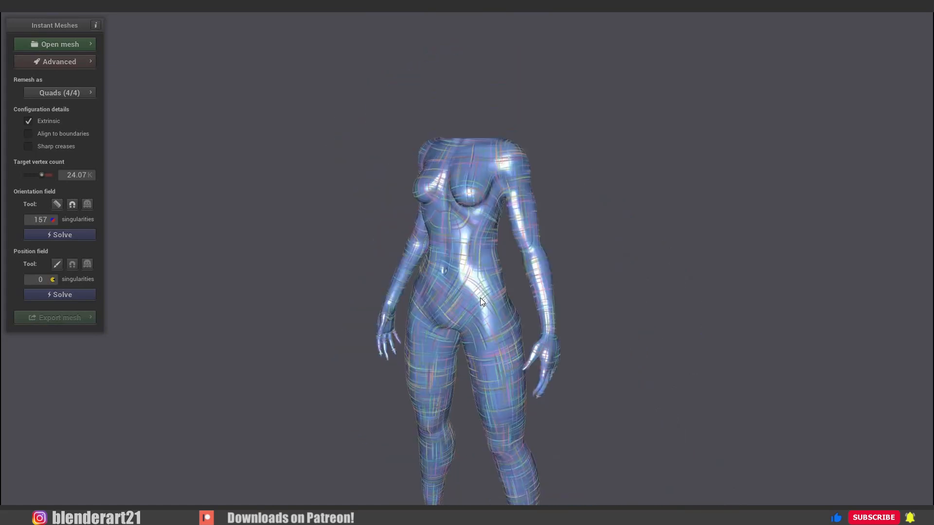
{"action": "right_click_drag", "start_coordinate": [480, 297], "coordinate": [479, 206]}
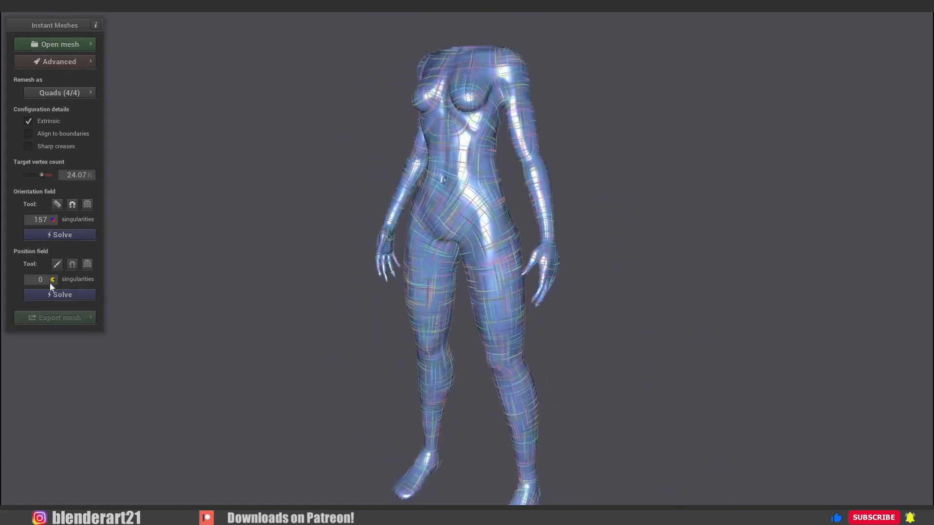
{"action": "left_click", "coordinate": [69, 296]}
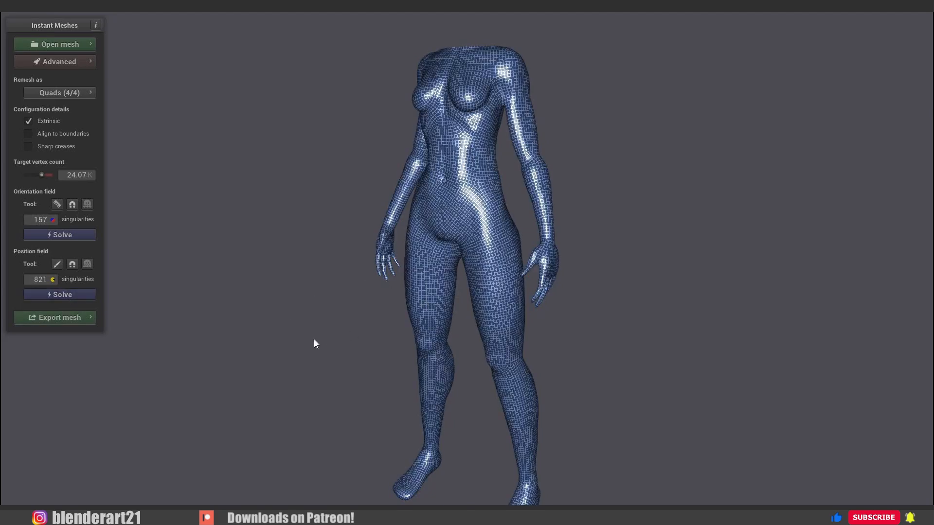
Check the quad layout over the body and extract the mesh with 0 smoothing iterations and Pure quad mesh off.
{"action": "left_click_drag", "start_coordinate": [313, 340], "coordinate": [341, 196]}
{"action": "scroll", "coordinate": [472, 239], "scroll_direction": "up", "scroll_amount": 7}
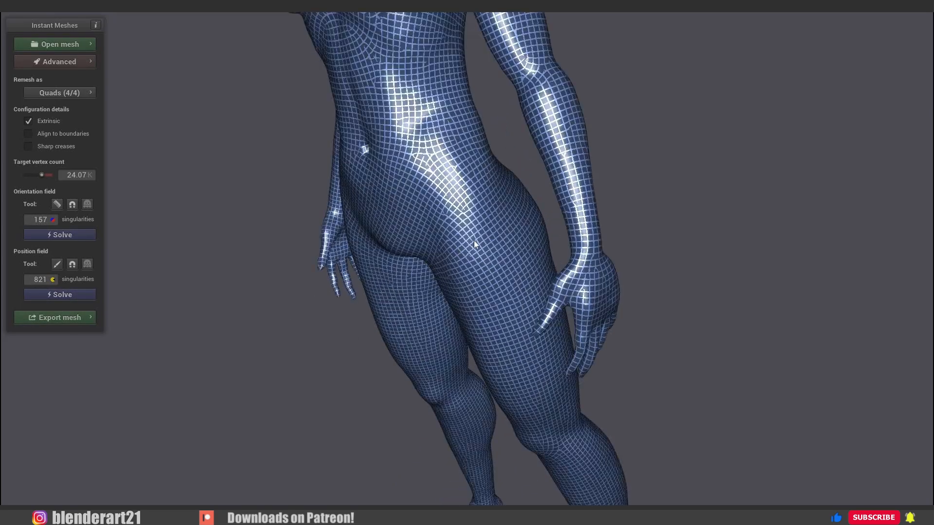
{"action": "right_click_drag", "start_coordinate": [545, 140], "coordinate": [510, 239]}
{"action": "left_click_drag", "start_coordinate": [511, 239], "coordinate": [514, 217]}
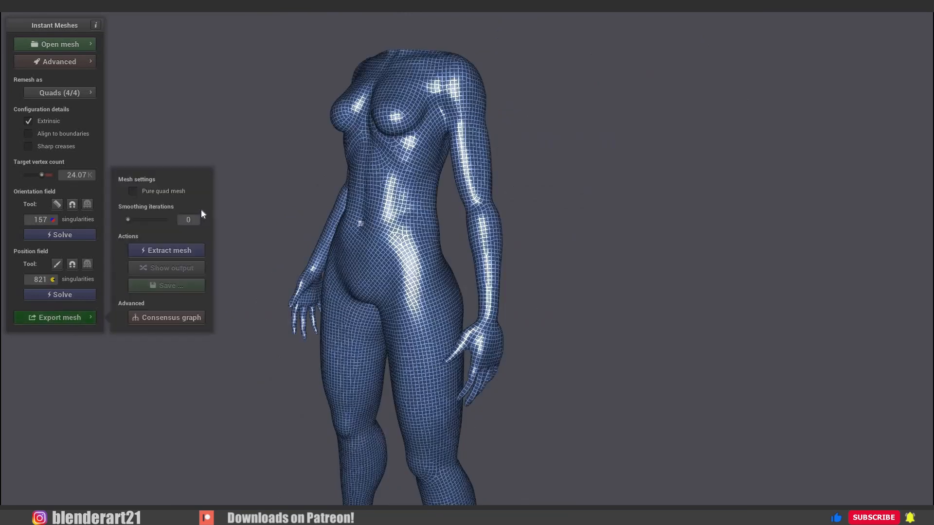
{"action": "left_click", "coordinate": [186, 256]}
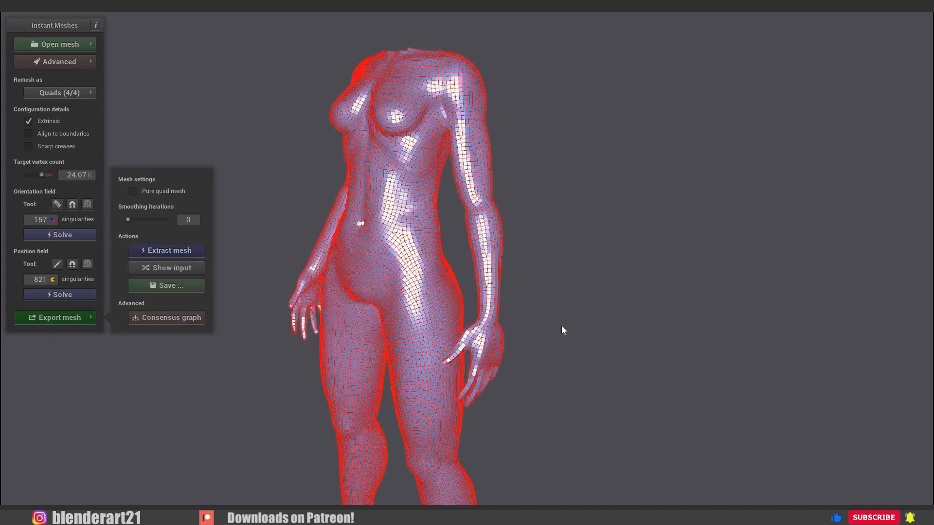
Examine the extracted mesh's edge flow around the back, buttocks, upper legs and hands.
{"action": "left_click_drag", "start_coordinate": [459, 300], "coordinate": [442, 336]}
{"action": "scroll", "coordinate": [434, 263], "scroll_direction": "up", "scroll_amount": 6}
{"action": "scroll", "coordinate": [569, 311], "scroll_direction": "down", "scroll_amount": 3}
{"action": "scroll", "coordinate": [435, 355], "scroll_direction": "up", "scroll_amount": 3}
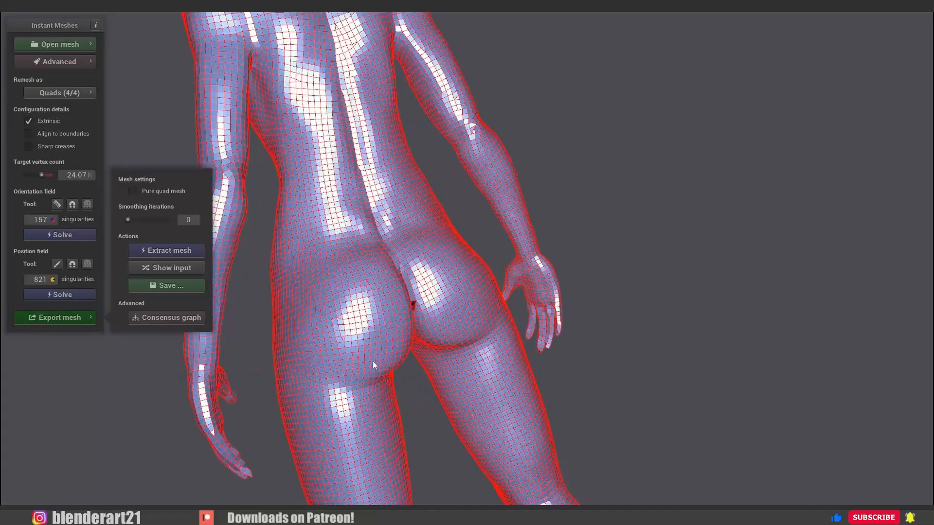
{"action": "left_click_drag", "start_coordinate": [372, 361], "coordinate": [477, 355]}
{"action": "scroll", "coordinate": [491, 358], "scroll_direction": "up", "scroll_amount": 1}
{"action": "scroll", "coordinate": [540, 358], "scroll_direction": "up", "scroll_amount": 6}
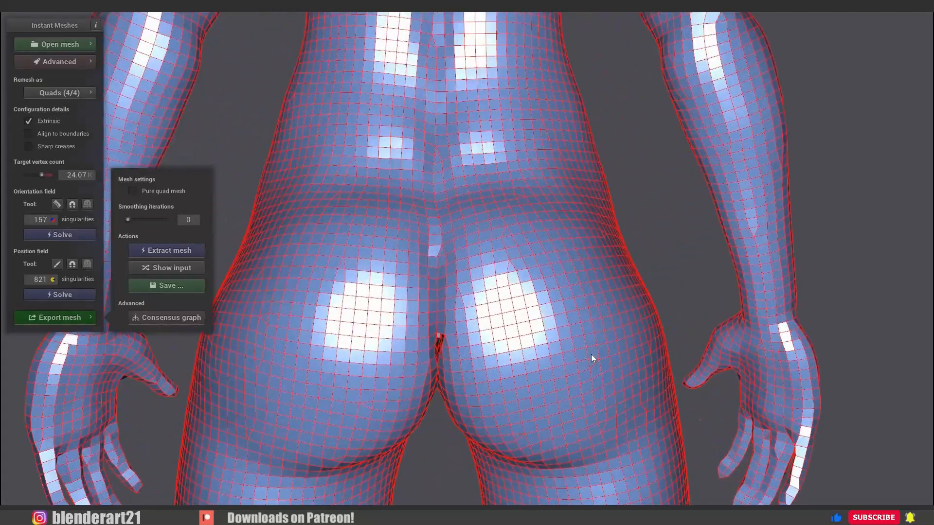
{"action": "left_click_drag", "start_coordinate": [494, 254], "coordinate": [512, 240]}
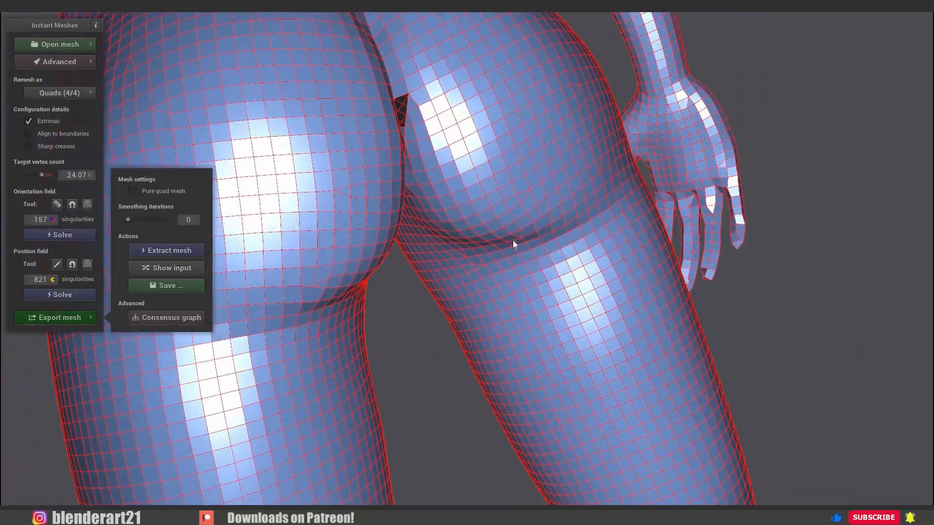
Save the extracted quad body mesh as a Wavefront OBJ named body_Low.obj.
{"action": "scroll", "coordinate": [514, 243], "scroll_direction": "down", "scroll_amount": 8}
{"action": "scroll", "coordinate": [510, 308], "scroll_direction": "down", "scroll_amount": 3}
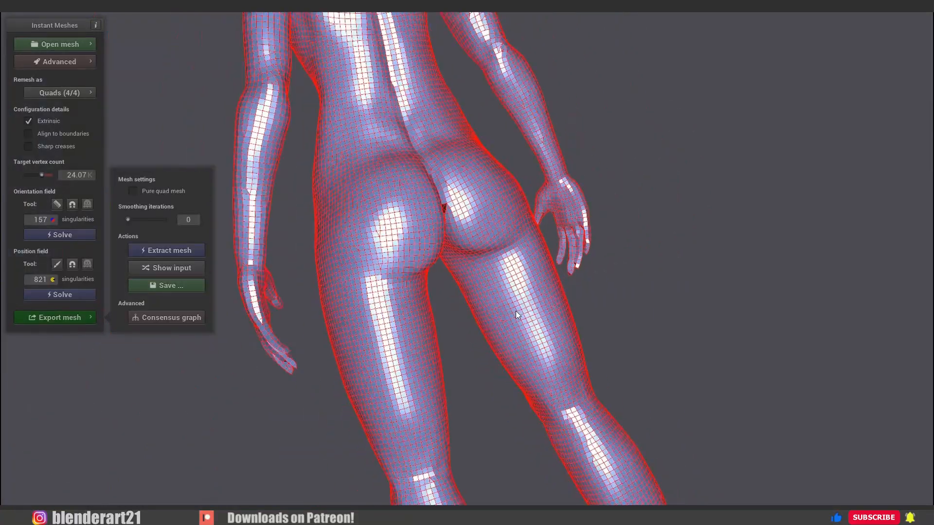
{"action": "left_click_drag", "start_coordinate": [515, 311], "coordinate": [185, 302]}
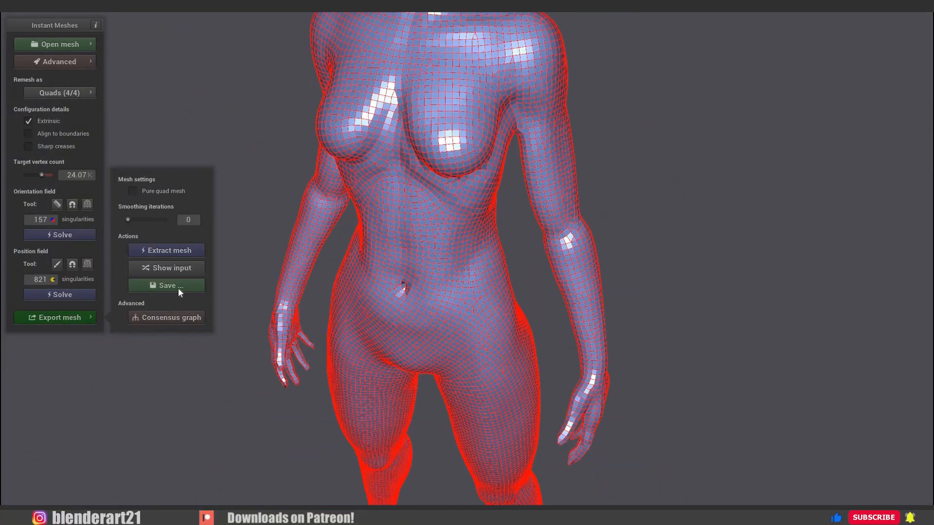
{"action": "left_click", "coordinate": [178, 288]}
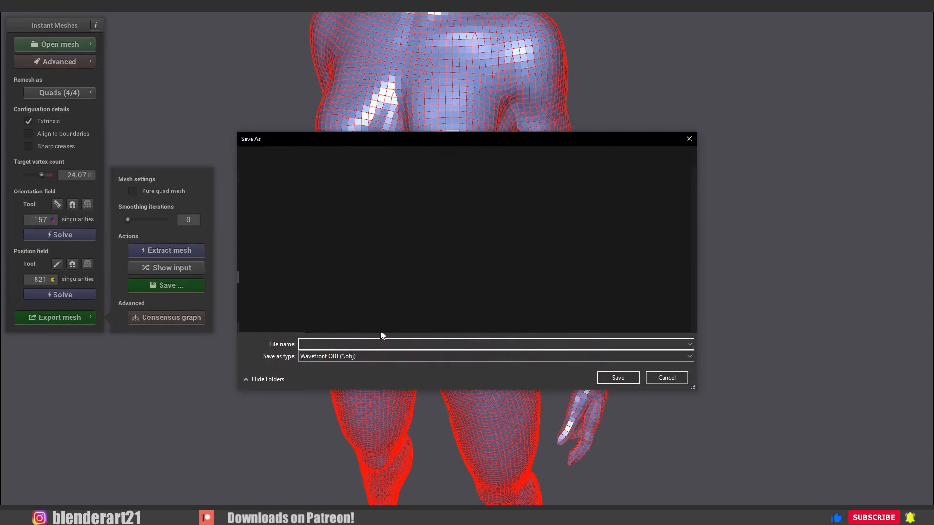
{"action": "type", "text": "body_Low."}
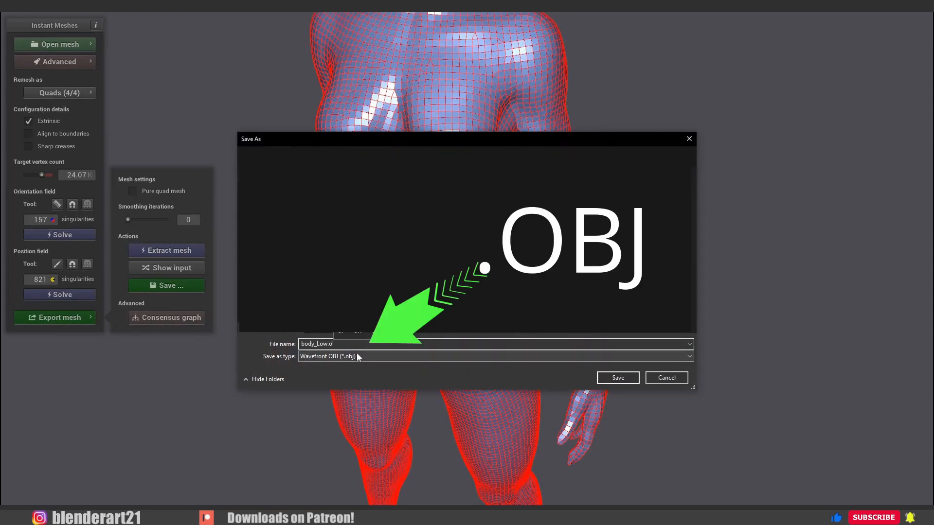
{"action": "type", "text": "obj"}
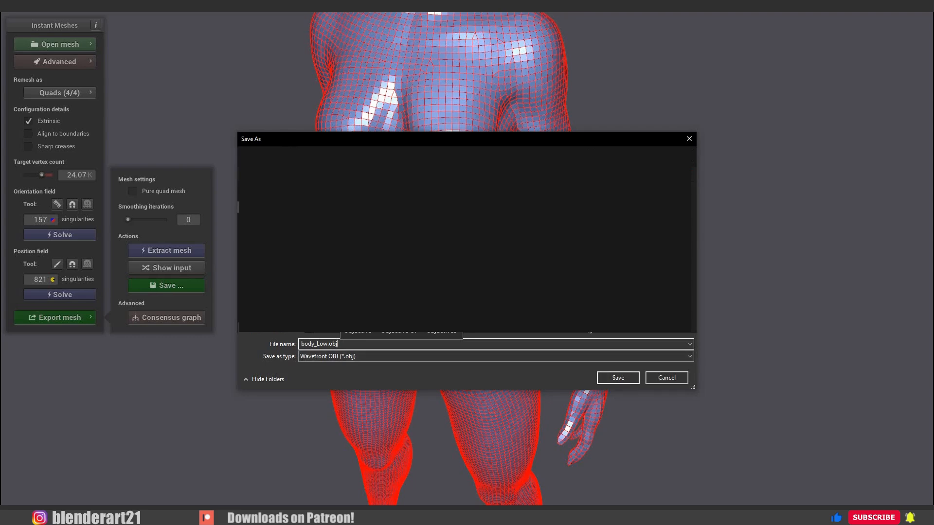
{"action": "left_click", "coordinate": [621, 378]}
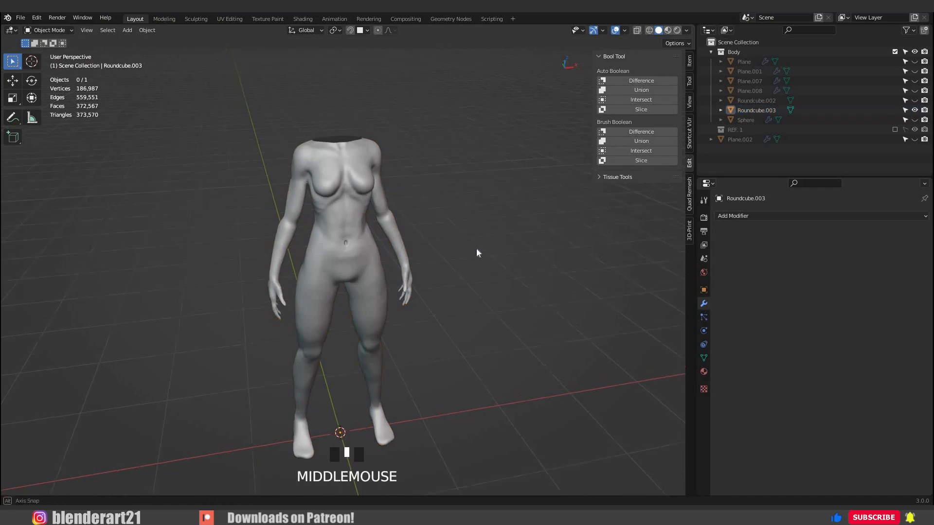
Switch to Blender and import the body_Low.obj mesh into the scene.
{"action": "middle_click_drag", "start_coordinate": [476, 249], "coordinate": [340, 219]}
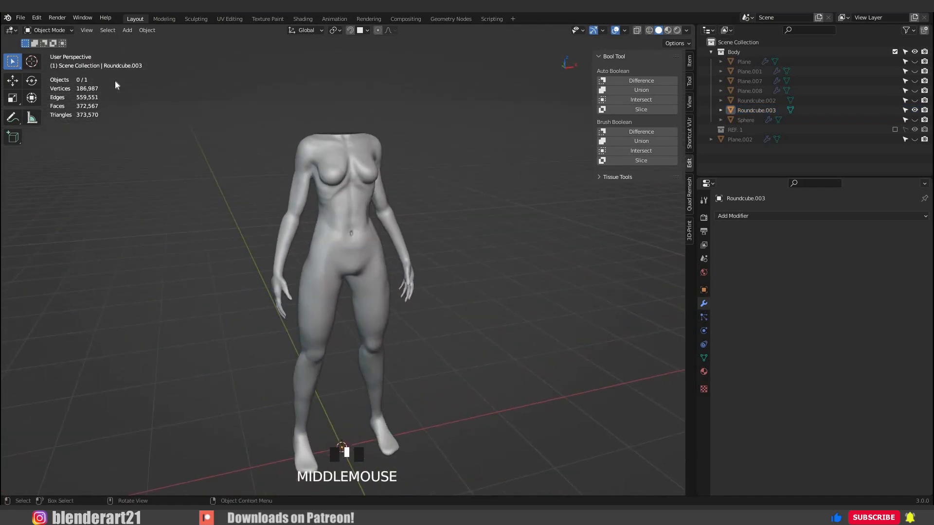
{"action": "left_click", "coordinate": [20, 17]}
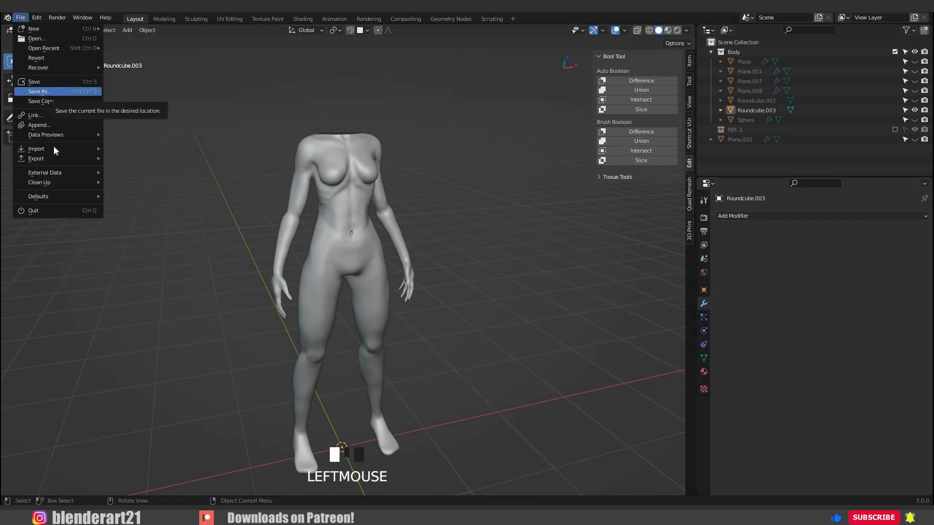
{"action": "mouse_move", "coordinate": [77, 147]}
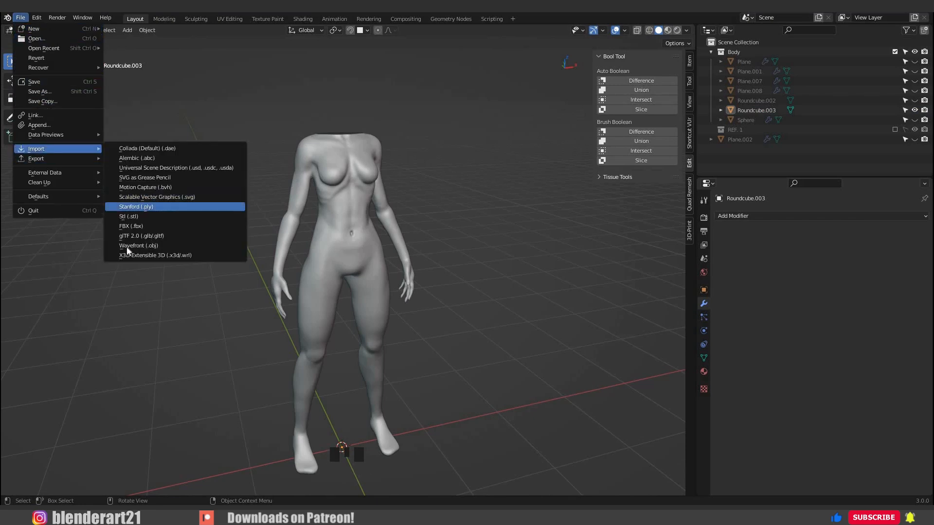
{"action": "left_click", "coordinate": [161, 247]}
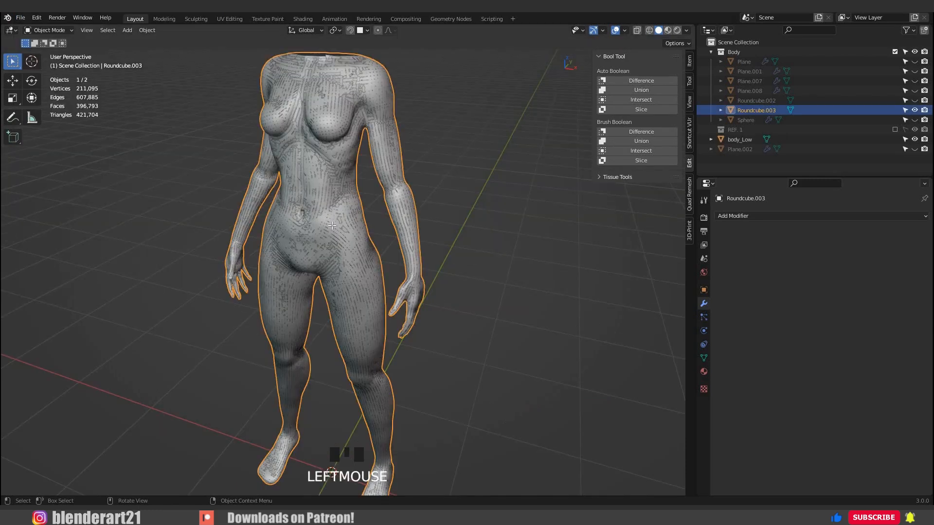
{"action": "left_click", "coordinate": [332, 225]}
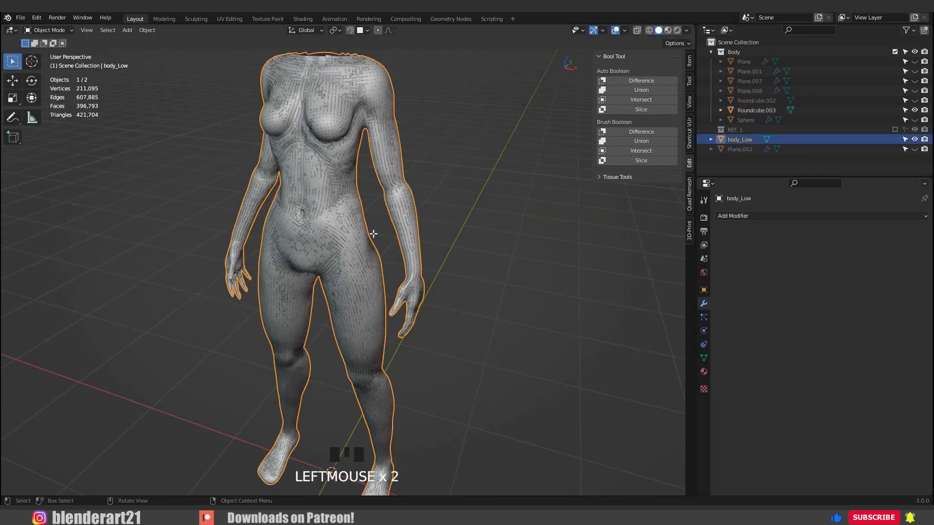
Clear the sharp marking from all edges of the body_Low mesh and deselect everything.
{"action": "key", "text": "Tab"}
{"action": "middle_click_drag", "start_coordinate": [477, 225], "coordinate": [363, 212]}
{"action": "scroll", "coordinate": [389, 190], "scroll_direction": "up", "scroll_amount": 3}
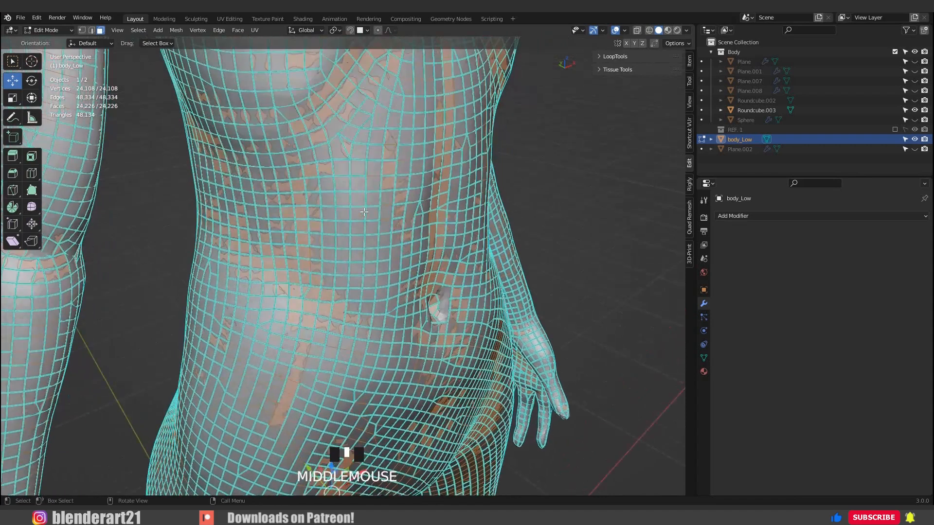
{"action": "scroll", "coordinate": [364, 212], "scroll_direction": "down", "scroll_amount": 2}
{"action": "key", "text": "ctrl+e"}
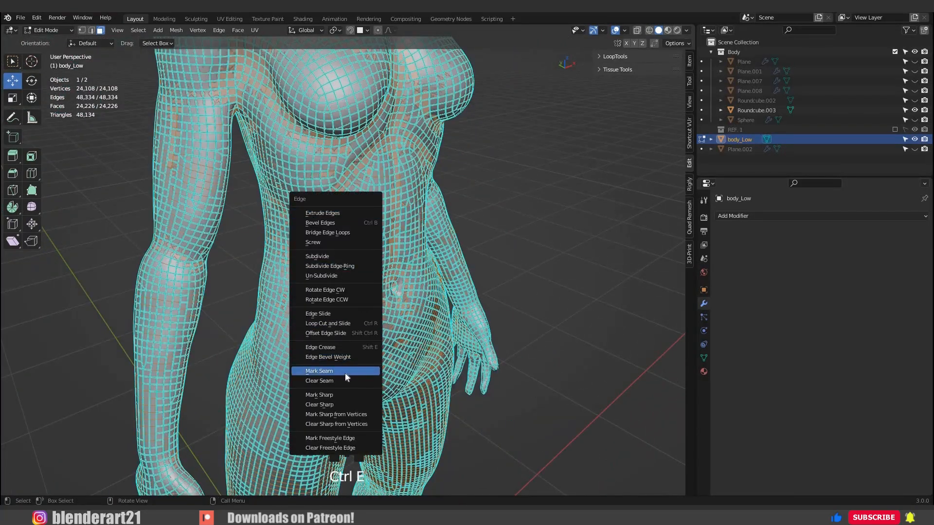
{"action": "left_click", "coordinate": [346, 404]}
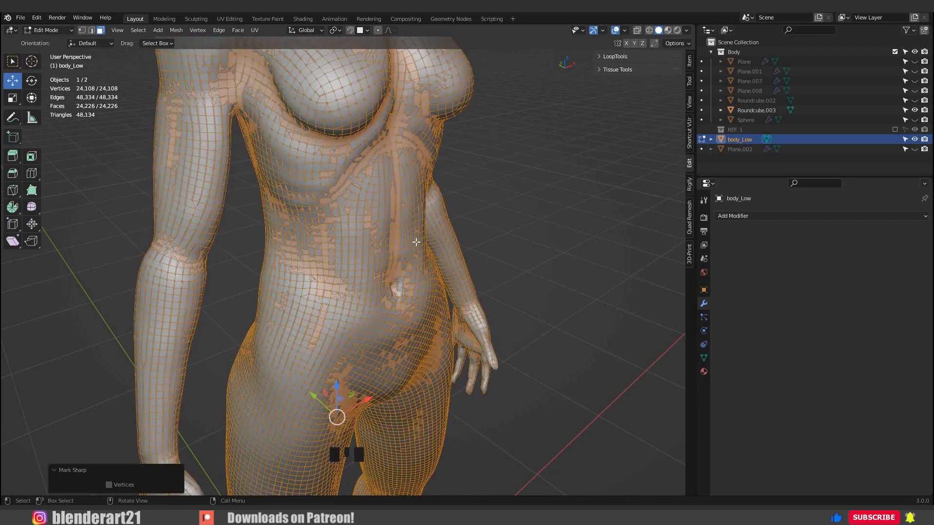
{"action": "scroll", "coordinate": [420, 247], "scroll_direction": "down", "scroll_amount": 3}
{"action": "left_click", "coordinate": [438, 315]}
Examine the imported mesh's topology around the chest, shoulders, abdomen and arms.
{"action": "scroll", "coordinate": [413, 321], "scroll_direction": "up", "scroll_amount": 3}
{"action": "middle_click_drag", "start_coordinate": [394, 327], "coordinate": [438, 415], "text": "shift"}
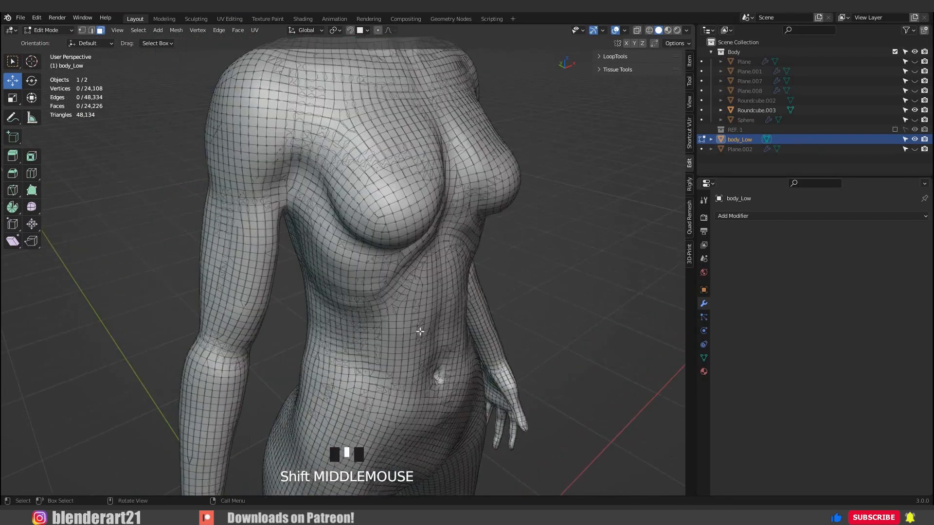
{"action": "left_click_drag", "start_coordinate": [432, 333], "coordinate": [391, 314]}
{"action": "middle_click_drag", "start_coordinate": [448, 244], "coordinate": [421, 238]}
{"action": "left_click", "coordinate": [421, 239]}
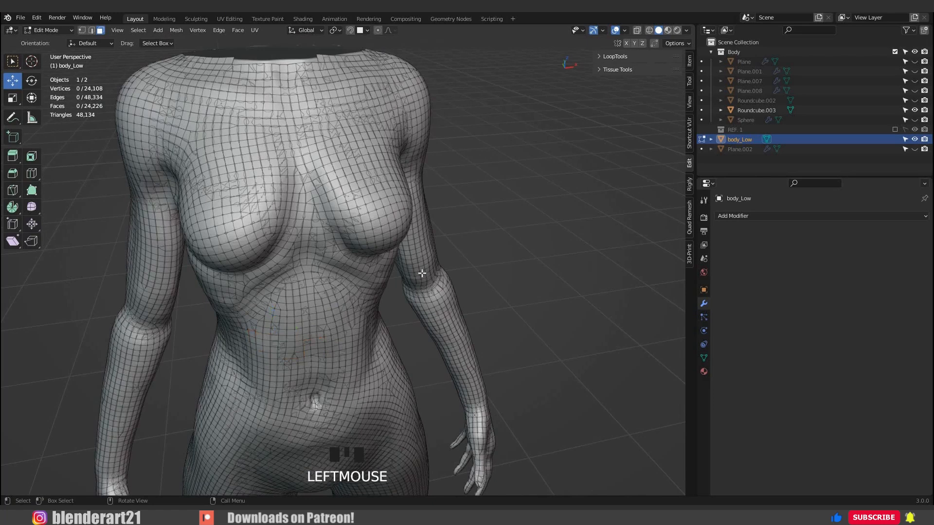
{"action": "scroll", "coordinate": [393, 280], "scroll_direction": "up", "scroll_amount": 2}
{"action": "middle_click_drag", "start_coordinate": [383, 281], "coordinate": [370, 309]}
{"action": "scroll", "coordinate": [377, 257], "scroll_direction": "down", "scroll_amount": 2}
{"action": "middle_click_drag", "start_coordinate": [370, 309], "coordinate": [373, 296]}
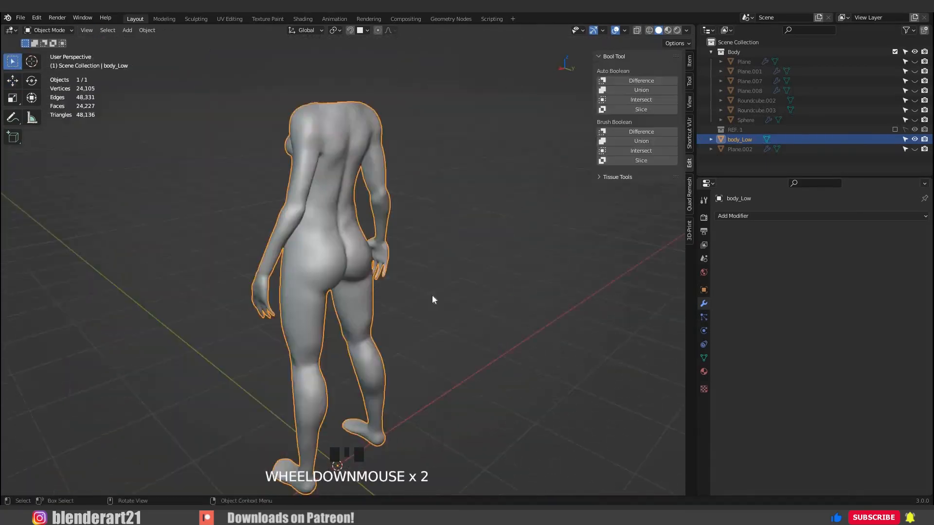
{"action": "middle_click_drag", "start_coordinate": [432, 298], "coordinate": [404, 246]}
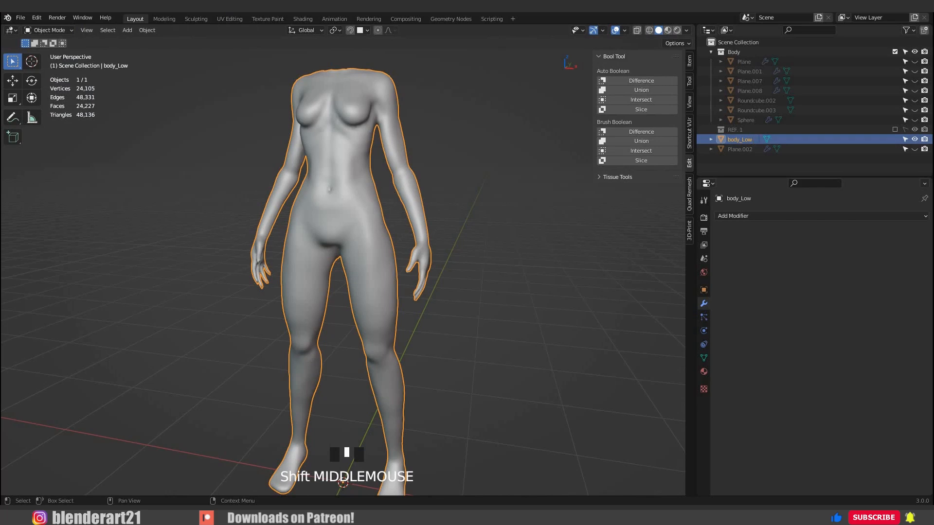
Rename the body_Low object as body_Low_Free 0$ and save the Blender file.
{"action": "double_click", "coordinate": [739, 139]}
{"action": "type", "text": "_Free 0$"}
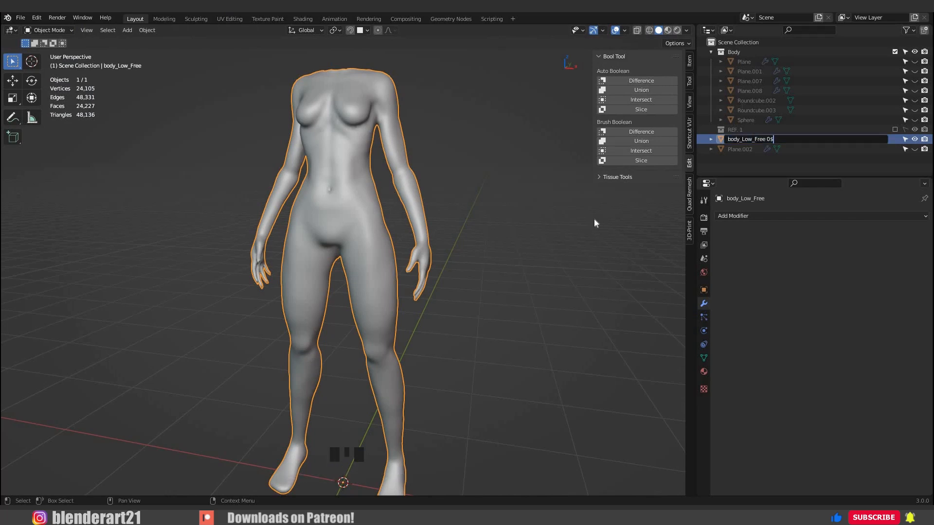
{"action": "key", "text": "Return"}
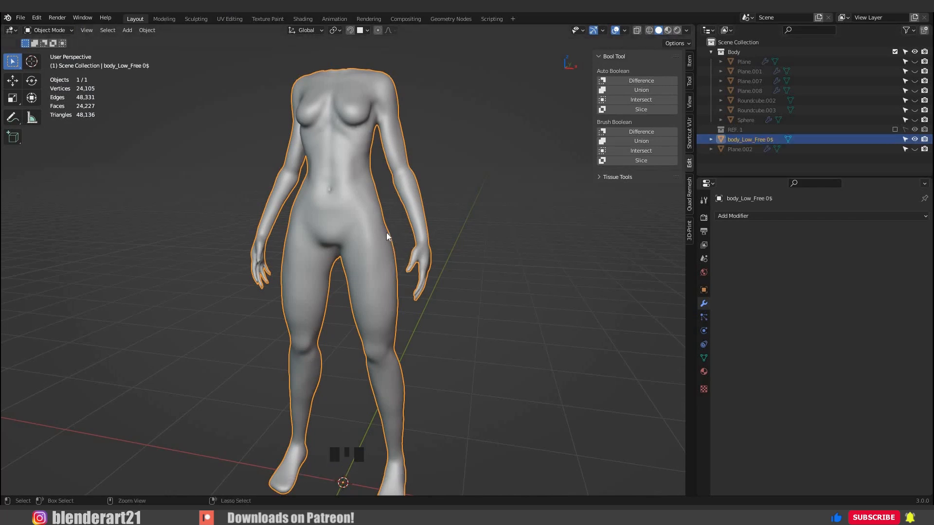
{"action": "key", "text": "ctrl+s"}
Hide the low-poly body and show and select the high-poly body Roundcube.003.
{"action": "mouse_move", "coordinate": [369, 237]}
{"action": "middle_mouse_down"}
{"action": "mouse_move", "coordinate": [426, 245]}
{"action": "mouse_move", "coordinate": [374, 247]}
{"action": "middle_mouse_up"}
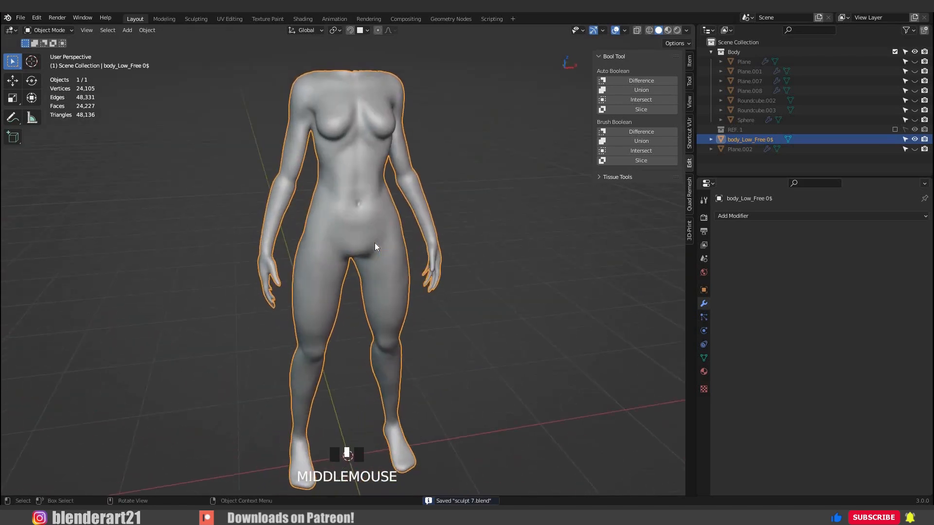
{"action": "scroll", "coordinate": [375, 246], "scroll_direction": "down", "scroll_amount": 2}
{"action": "key", "text": "h"}
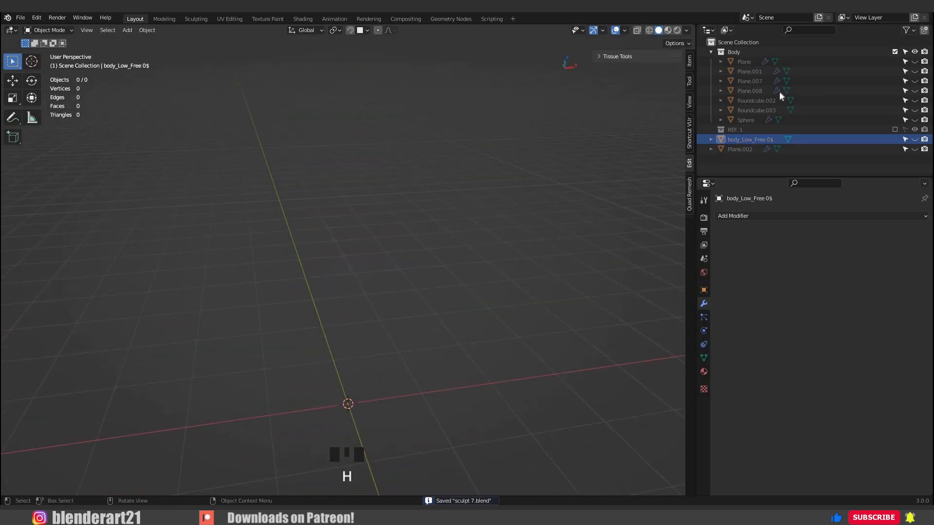
{"action": "left_click", "coordinate": [910, 101]}
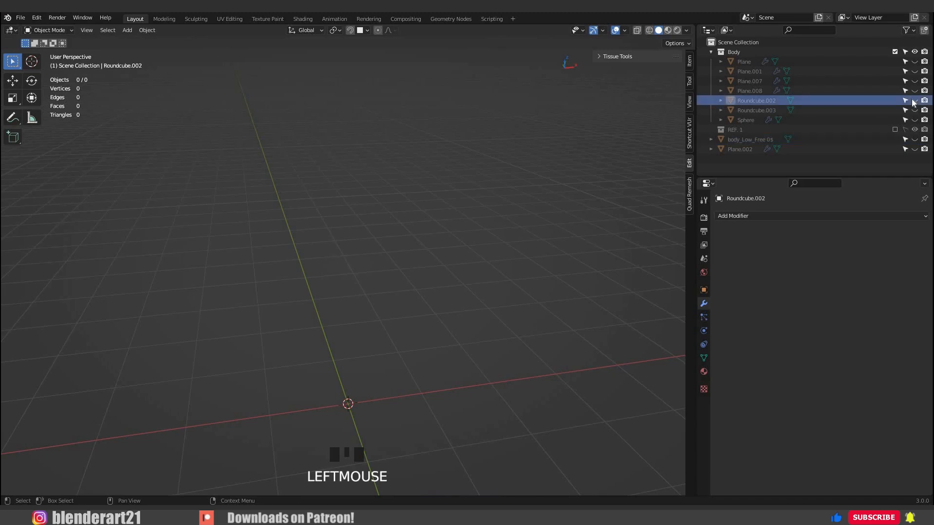
{"action": "left_click", "coordinate": [914, 101]}
{"action": "left_click", "coordinate": [915, 100]}
{"action": "left_click", "coordinate": [914, 111]}
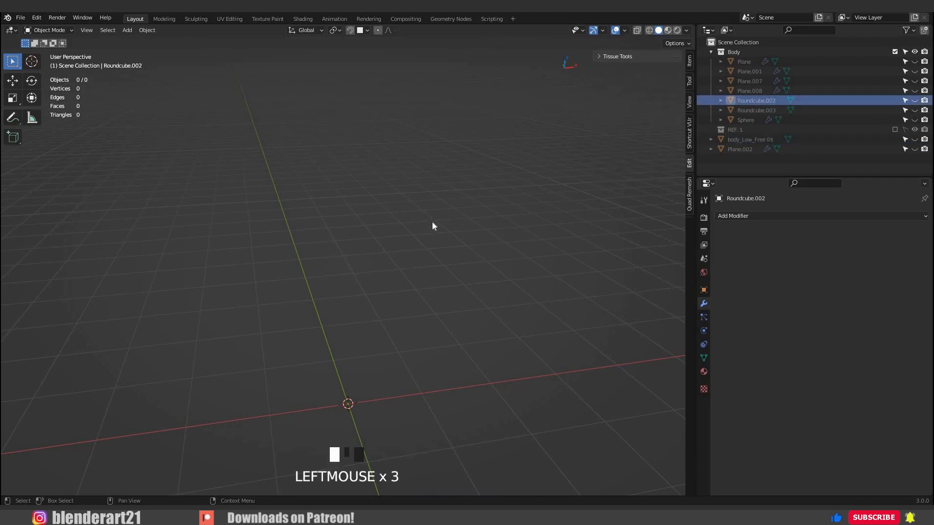
{"action": "scroll", "coordinate": [486, 222], "scroll_direction": "up", "scroll_amount": 2}
{"action": "left_click", "coordinate": [487, 224]}
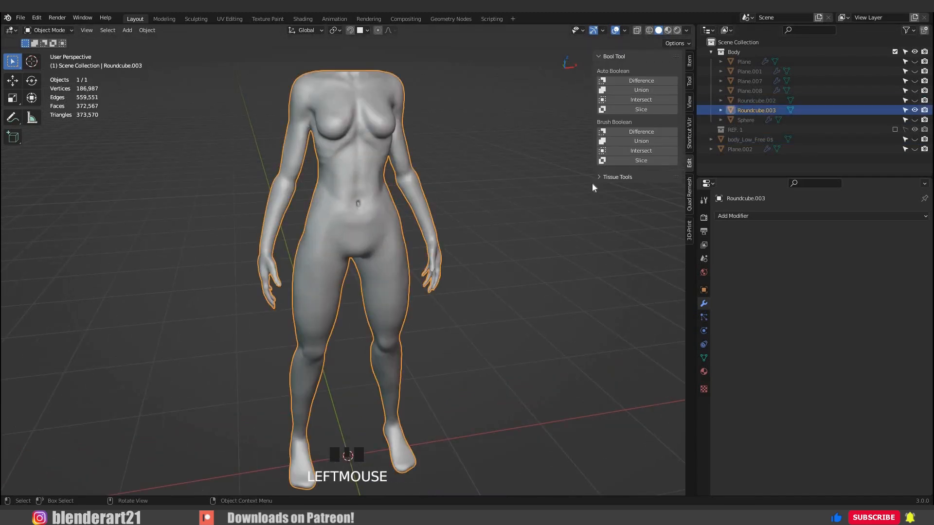
Set the Quad Remesher quad count to 10000 for the high-poly body.
{"action": "key", "text": "n"}
{"action": "key", "text": "n"}
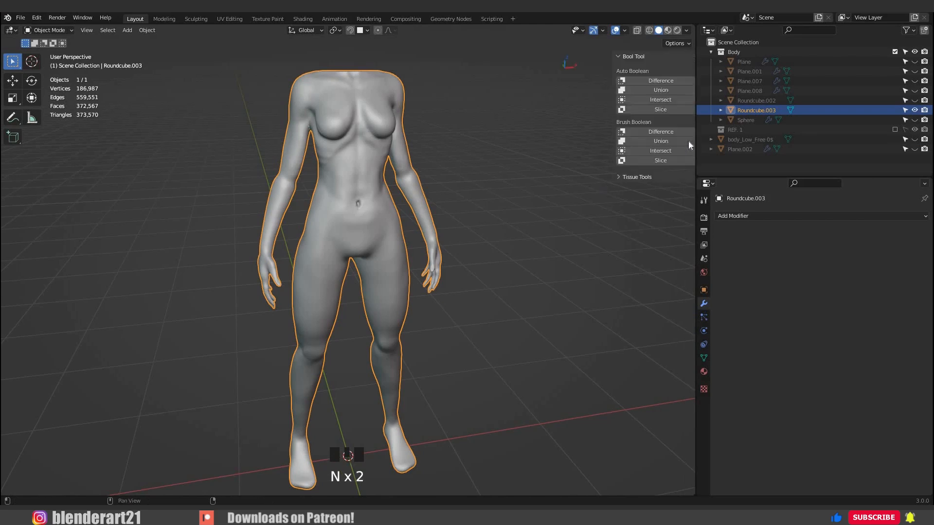
{"action": "left_click", "coordinate": [689, 194]}
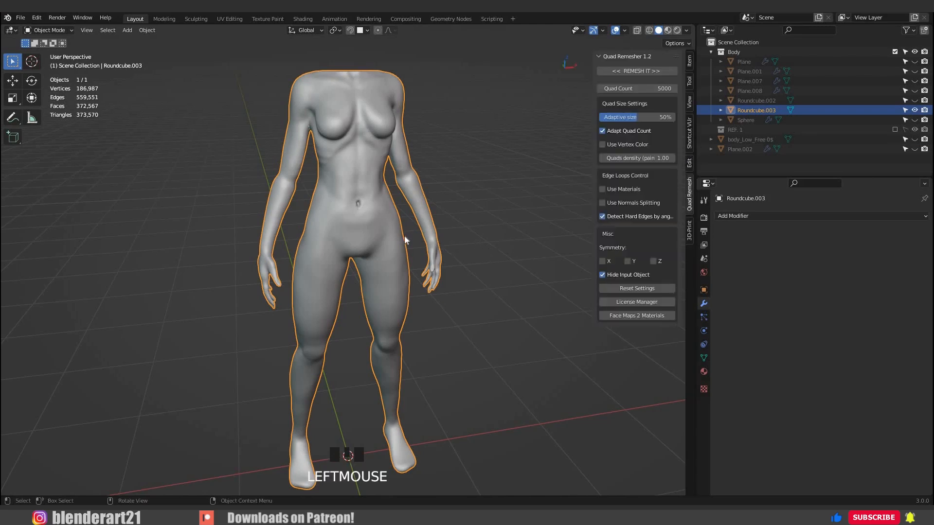
{"action": "mouse_move", "coordinate": [479, 239]}
{"action": "middle_mouse_down"}
{"action": "mouse_move", "coordinate": [463, 239]}
{"action": "mouse_move", "coordinate": [478, 242]}
{"action": "middle_mouse_up"}
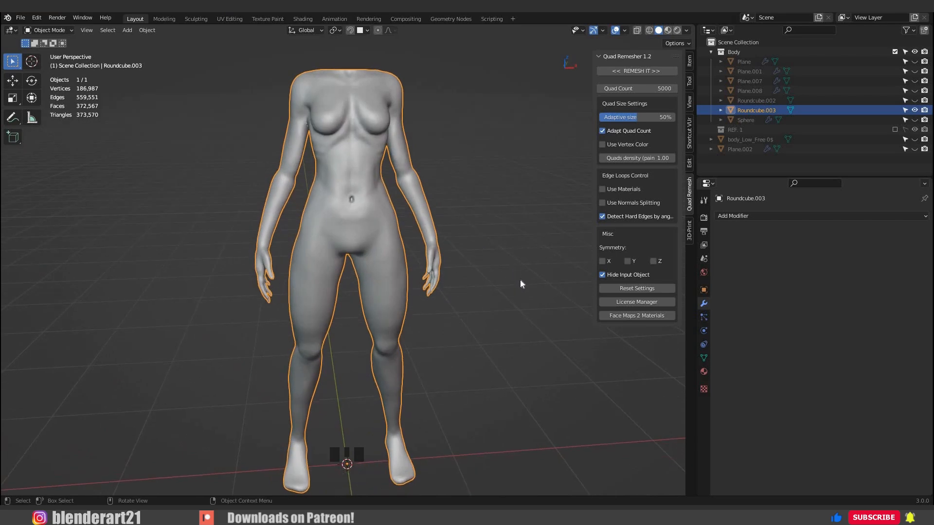
{"action": "left_click", "coordinate": [640, 89]}
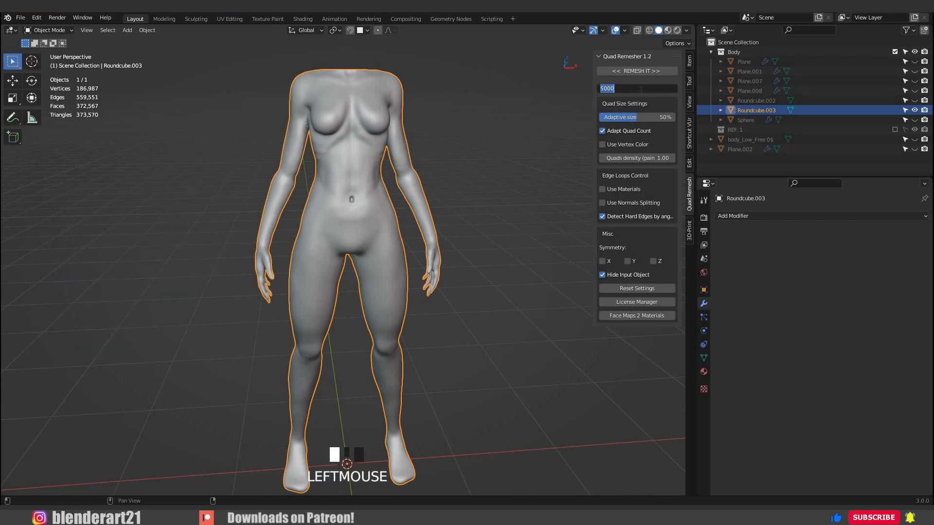
{"action": "type", "text": "10"}
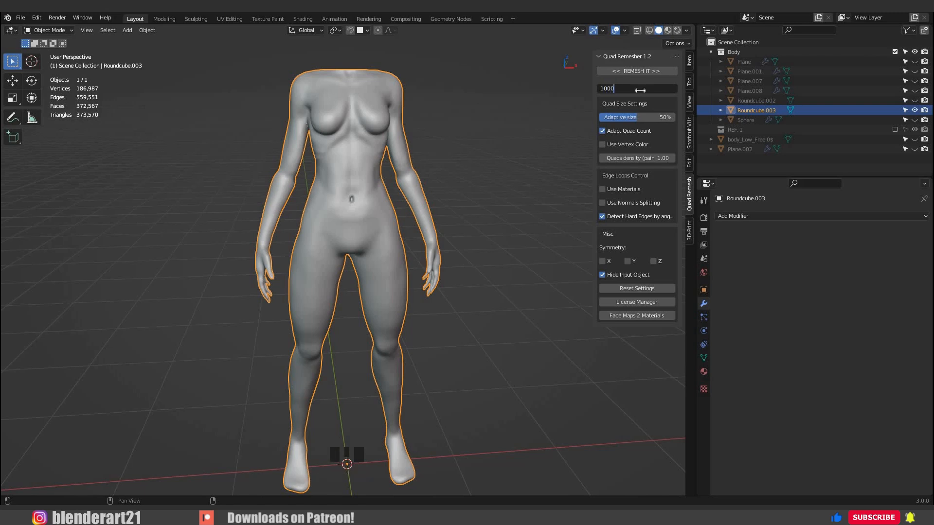
{"action": "type", "text": "000"}
{"action": "key", "text": "Return"}
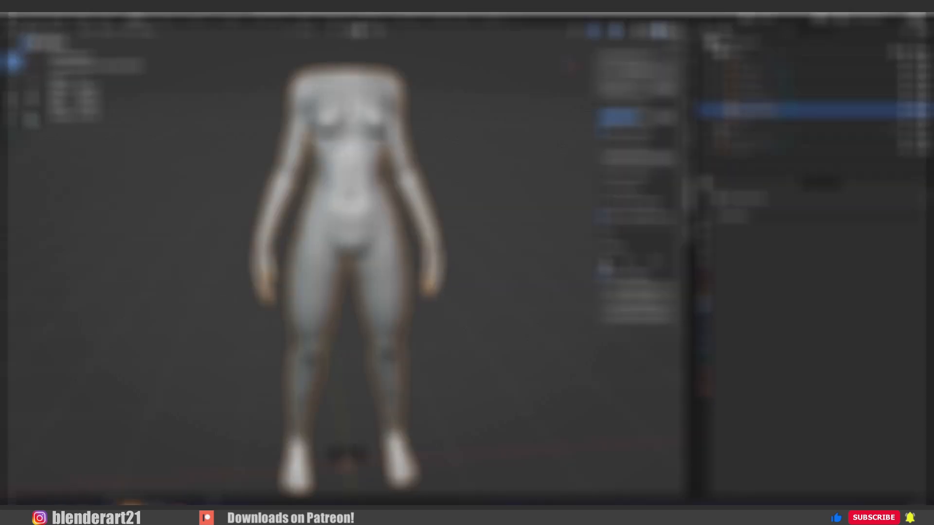
Turn on X symmetry and Use Vertex Color for the remesh, with Adapt Quad Count off.
{"action": "left_click", "coordinate": [603, 261]}
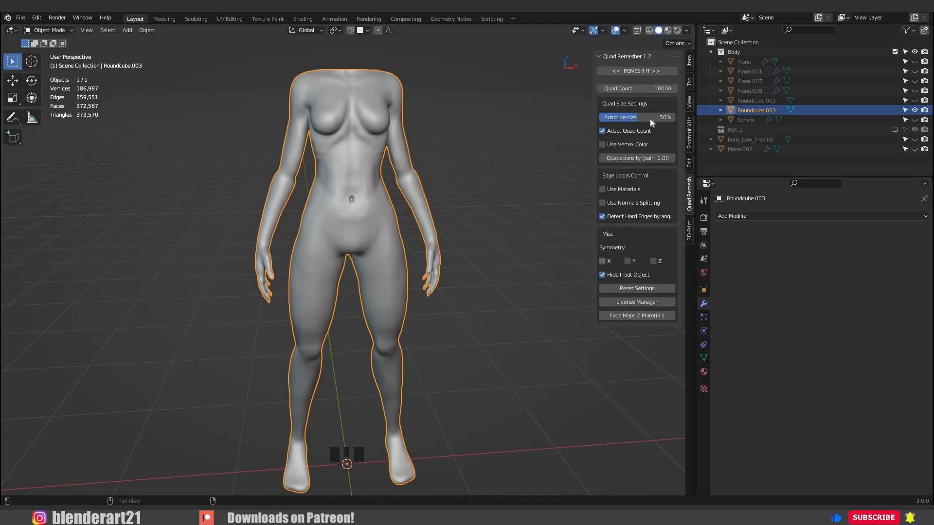
{"action": "left_click", "coordinate": [601, 261]}
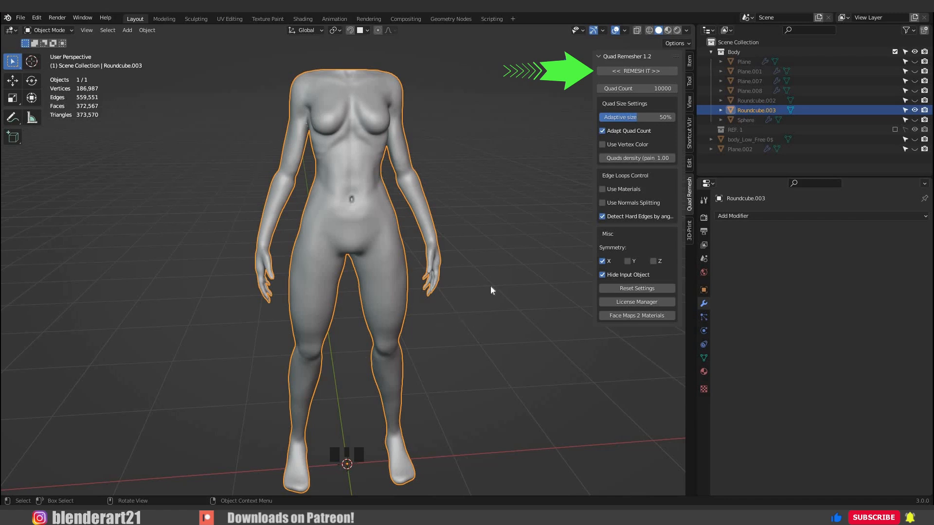
{"action": "left_click", "coordinate": [603, 144]}
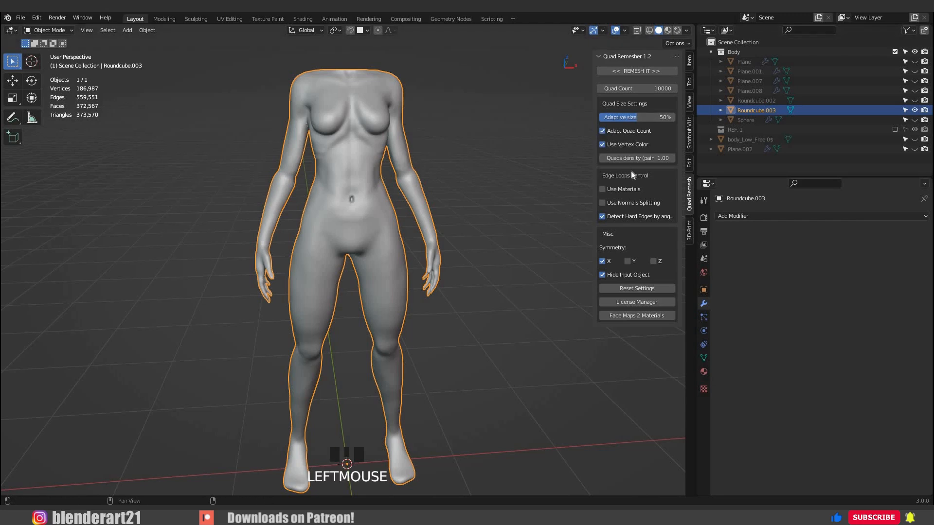
Put the high-poly body Roundcube.003 into Vertex Paint mode.
{"action": "left_click", "coordinate": [16, 31]}
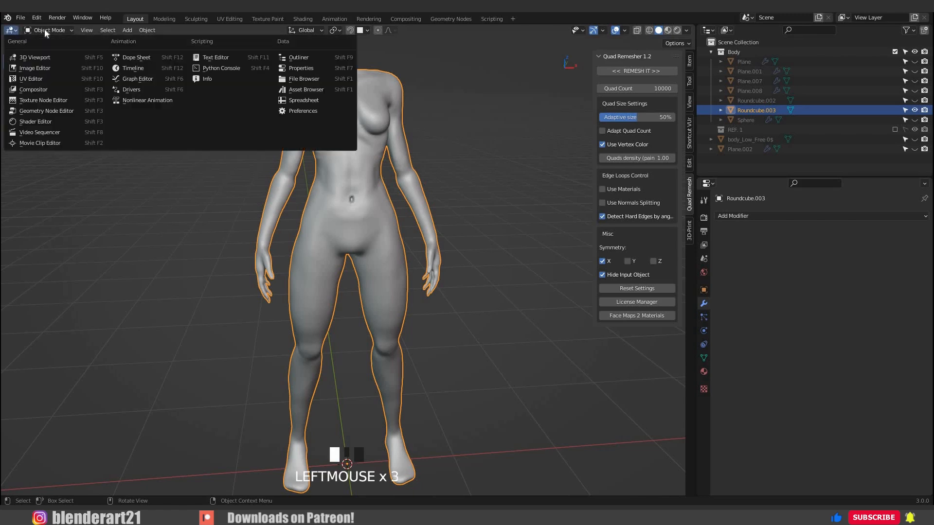
{"action": "left_click", "coordinate": [49, 30]}
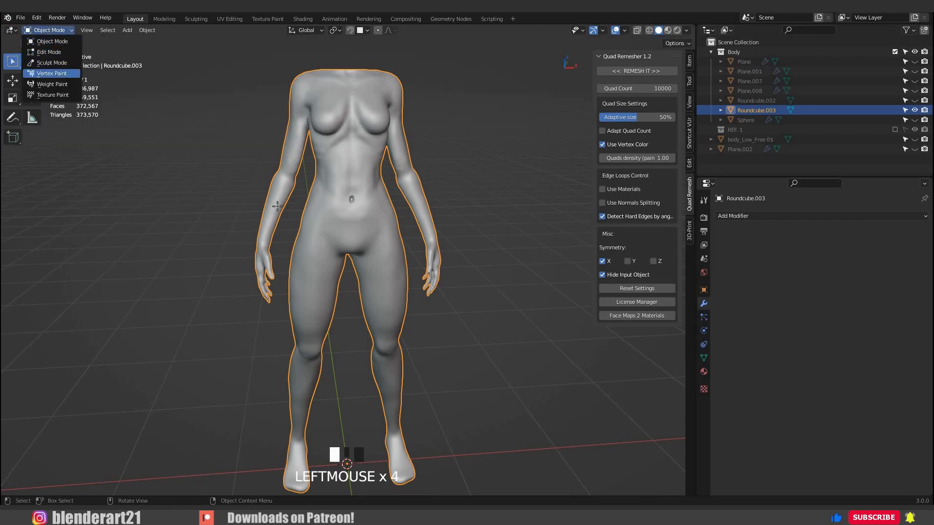
{"action": "left_click", "coordinate": [51, 73]}
{"action": "scroll", "coordinate": [385, 313], "scroll_direction": "up", "scroll_amount": 4}
{"action": "middle_click_drag", "start_coordinate": [386, 312], "coordinate": [329, 259], "text": "shift"}
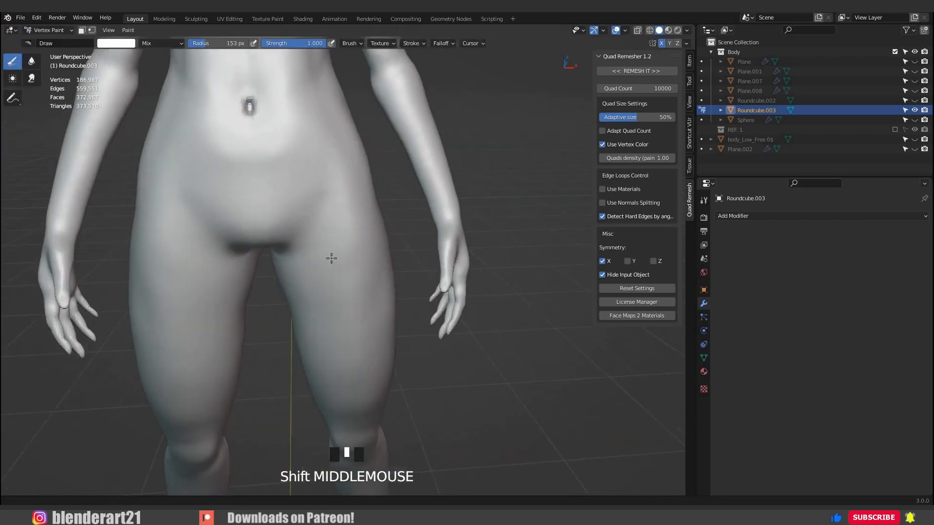
Set the painted quads density in Quad Remesher to 1.73.
{"action": "scroll", "coordinate": [370, 279], "scroll_direction": "up", "scroll_amount": 2}
{"action": "middle_click_drag", "start_coordinate": [370, 280], "coordinate": [335, 261]}
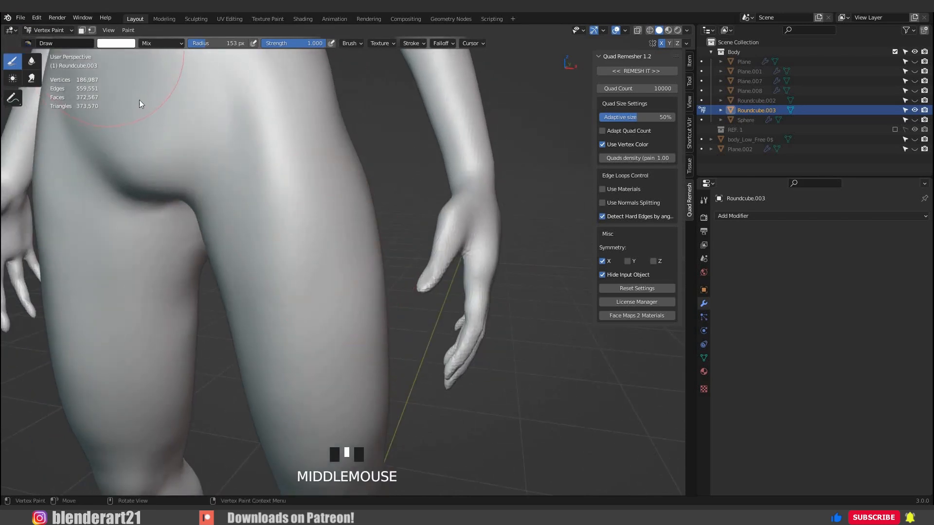
{"action": "left_click", "coordinate": [115, 43]}
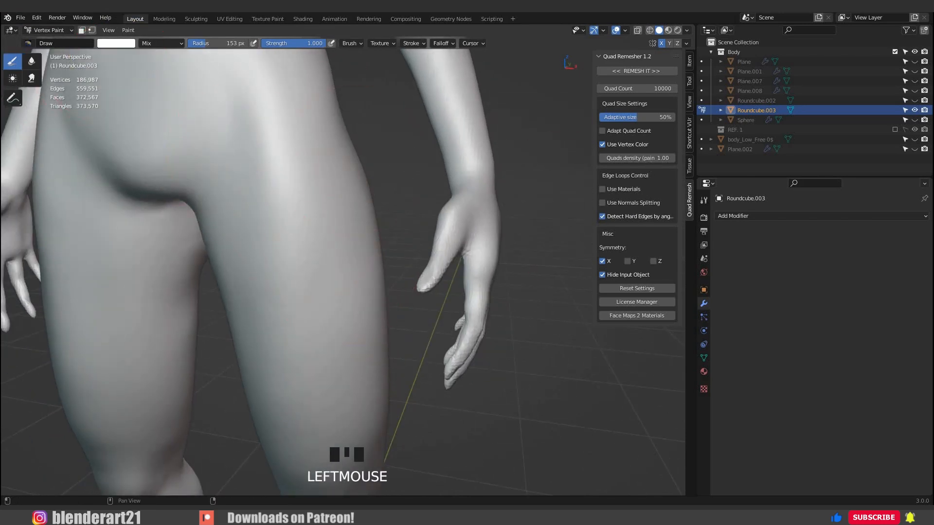
{"action": "left_click", "coordinate": [636, 158]}
{"action": "left_click_drag", "start_coordinate": [636, 158], "coordinate": [647, 158]}
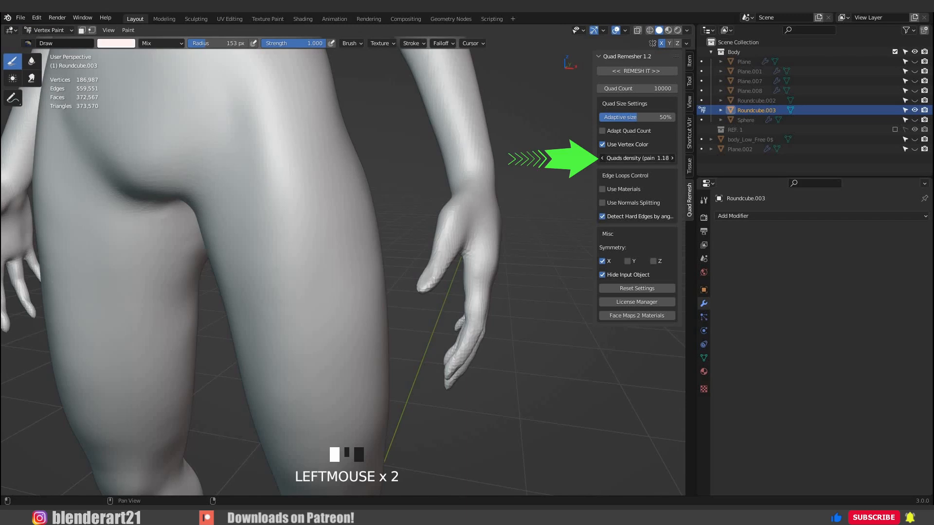
Paint the density colour over the front and back of the high-poly body's hand.
{"action": "mouse_move", "coordinate": [477, 234]}
{"action": "left_mouse_down"}
{"action": "mouse_move", "coordinate": [483, 334]}
{"action": "mouse_move", "coordinate": [475, 339]}
{"action": "left_mouse_up"}
{"action": "middle_click_drag", "start_coordinate": [475, 335], "coordinate": [506, 285]}
{"action": "mouse_move", "coordinate": [507, 231]}
{"action": "left_mouse_down"}
{"action": "mouse_move", "coordinate": [512, 325]}
{"action": "mouse_move", "coordinate": [520, 323]}
{"action": "left_mouse_up"}
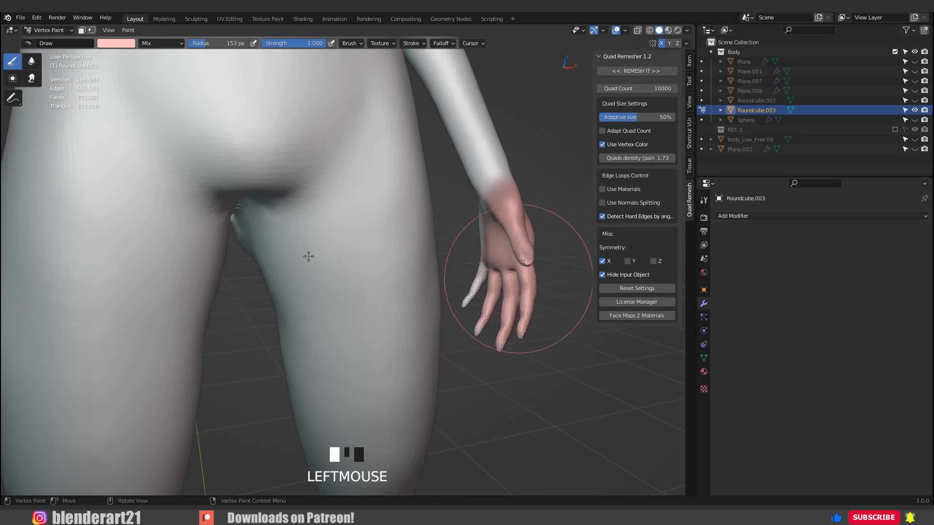
{"action": "mouse_move", "coordinate": [309, 258]}
{"action": "middle_mouse_down"}
{"action": "mouse_move", "coordinate": [206, 215]}
{"action": "mouse_move", "coordinate": [239, 294]}
{"action": "middle_mouse_up"}
{"action": "scroll", "coordinate": [206, 270], "scroll_direction": "up", "scroll_amount": 2}
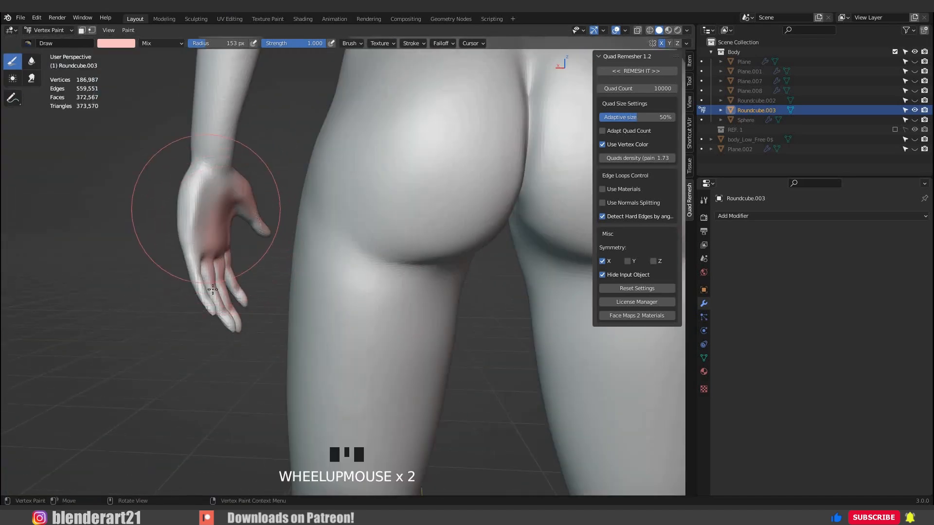
{"action": "left_click_drag", "start_coordinate": [207, 269], "coordinate": [208, 276]}
{"action": "scroll", "coordinate": [168, 314], "scroll_direction": "up", "scroll_amount": 4}
{"action": "left_click_drag", "start_coordinate": [168, 314], "coordinate": [165, 291]}
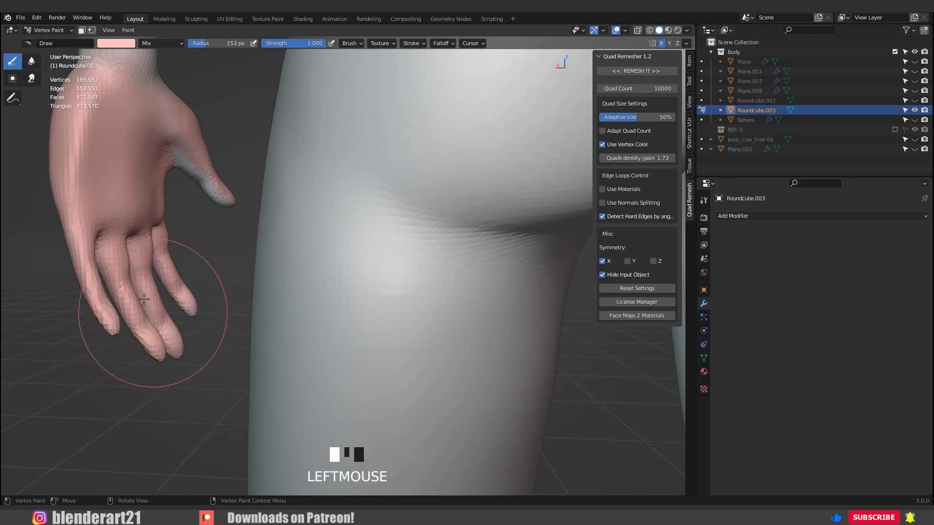
Reduce the brush radius and paint the density colour on the unpainted little finger and fingertips.
{"action": "mouse_move", "coordinate": [302, 281]}
{"action": "middle_mouse_down"}
{"action": "mouse_move", "coordinate": [407, 271]}
{"action": "mouse_move", "coordinate": [382, 254]}
{"action": "mouse_move", "coordinate": [295, 256]}
{"action": "middle_mouse_up"}
{"action": "key", "text": "KP_Decimal"}
{"action": "scroll", "coordinate": [295, 256], "scroll_direction": "up", "scroll_amount": 2}
{"action": "left_click", "coordinate": [298, 261]}
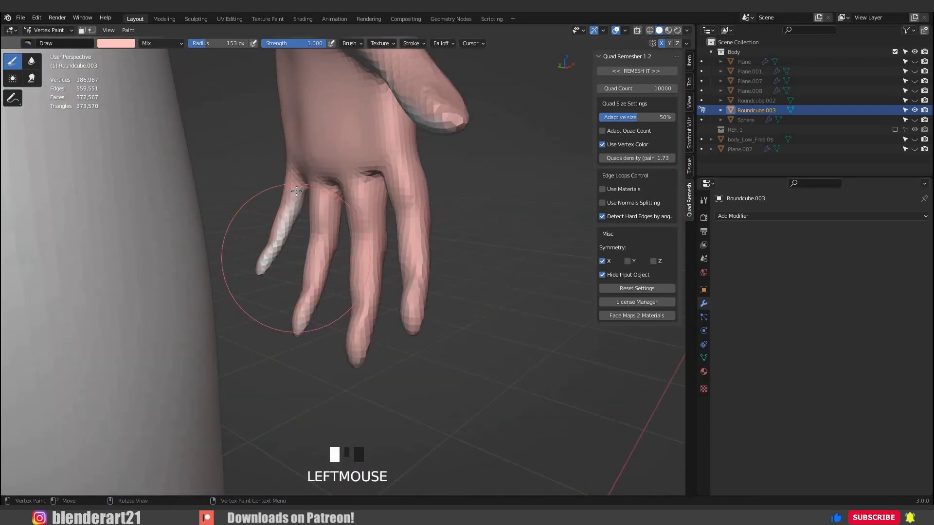
{"action": "key", "text": "f"}
{"action": "left_click", "coordinate": [270, 260]}
{"action": "left_click_drag", "start_coordinate": [296, 190], "coordinate": [265, 286]}
{"action": "mouse_move", "coordinate": [386, 148]}
{"action": "middle_mouse_down"}
{"action": "mouse_move", "coordinate": [447, 135]}
{"action": "mouse_move", "coordinate": [198, 246]}
{"action": "mouse_move", "coordinate": [286, 271]}
{"action": "mouse_move", "coordinate": [428, 272]}
{"action": "middle_mouse_up"}
{"action": "scroll", "coordinate": [286, 270], "scroll_direction": "down", "scroll_amount": 2}
{"action": "key", "text": "f"}
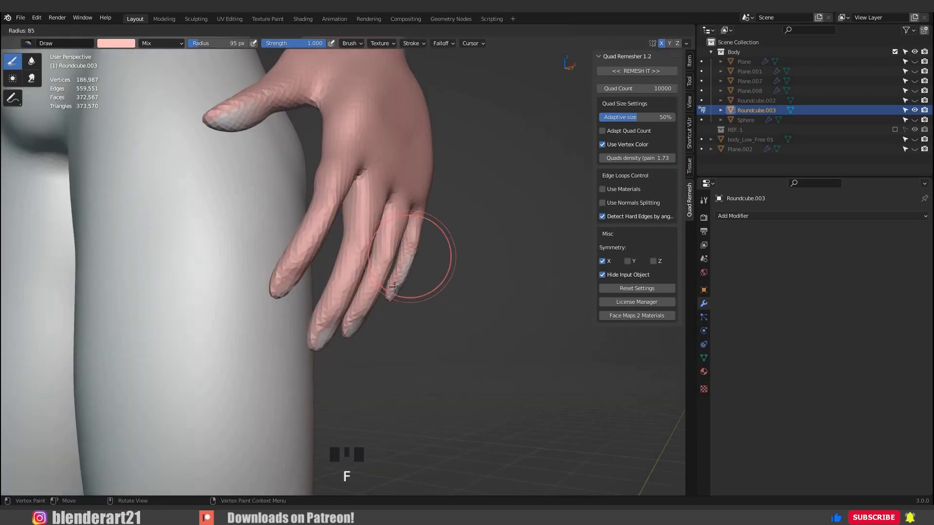
{"action": "left_click", "coordinate": [428, 271]}
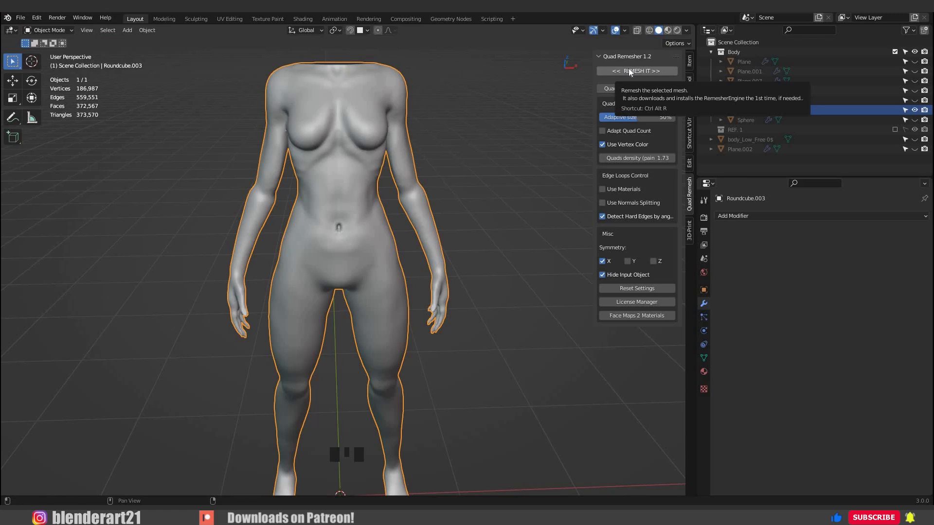
Remesh the painted high-poly body with Quad Remesher and inspect the resulting quad edges in Edit Mode.
{"action": "left_click", "coordinate": [628, 71]}
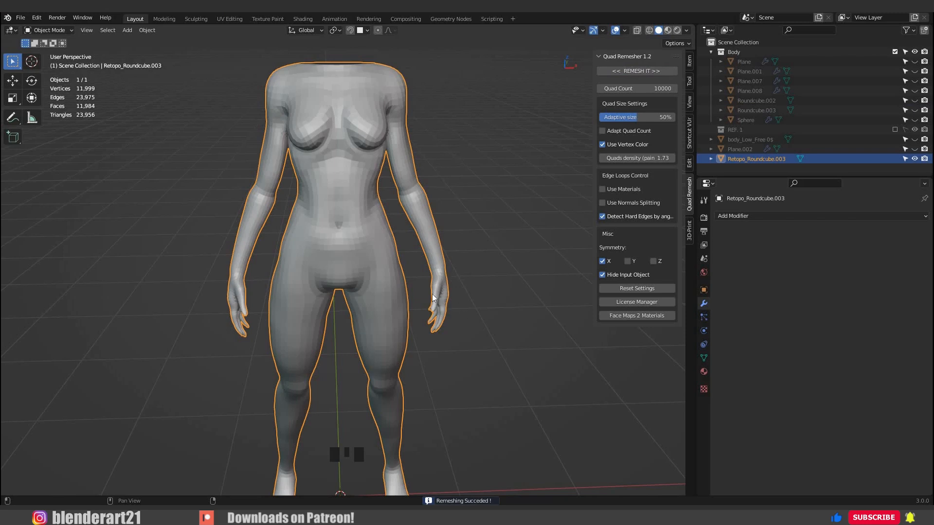
{"action": "scroll", "coordinate": [410, 271], "scroll_direction": "up", "scroll_amount": 3}
{"action": "middle_click_drag", "start_coordinate": [410, 271], "coordinate": [418, 190]}
{"action": "key", "text": "Tab"}
{"action": "key", "text": "2"}
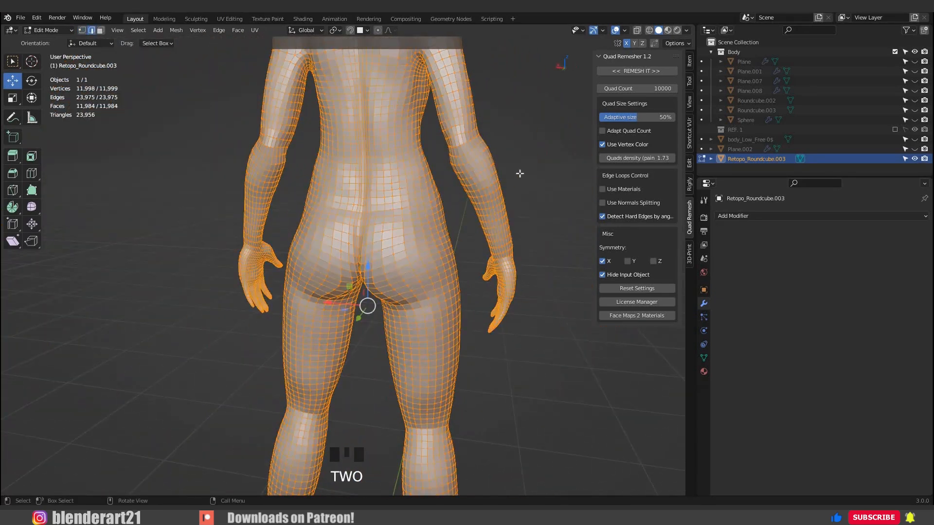
{"action": "scroll", "coordinate": [518, 173], "scroll_direction": "up", "scroll_amount": 1}
{"action": "middle_click_drag", "start_coordinate": [519, 173], "coordinate": [535, 226], "text": "shift"}
{"action": "left_click", "coordinate": [503, 212]}
{"action": "scroll", "coordinate": [396, 396], "scroll_direction": "up", "scroll_amount": 2}
{"action": "middle_click_drag", "start_coordinate": [397, 396], "coordinate": [359, 350], "text": "shift"}
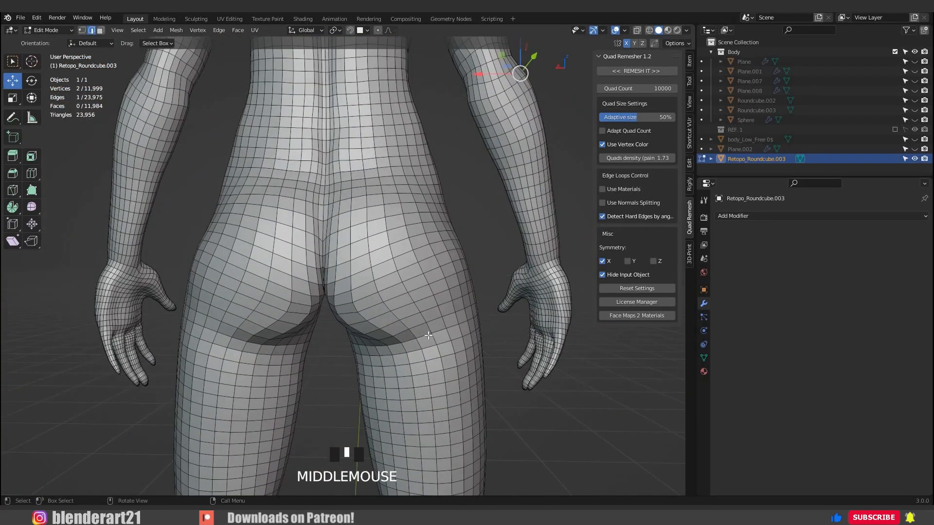
Move Body_Low_60$ 1.4457 m along X, beside the high-poly body.
{"action": "key", "text": "g"}
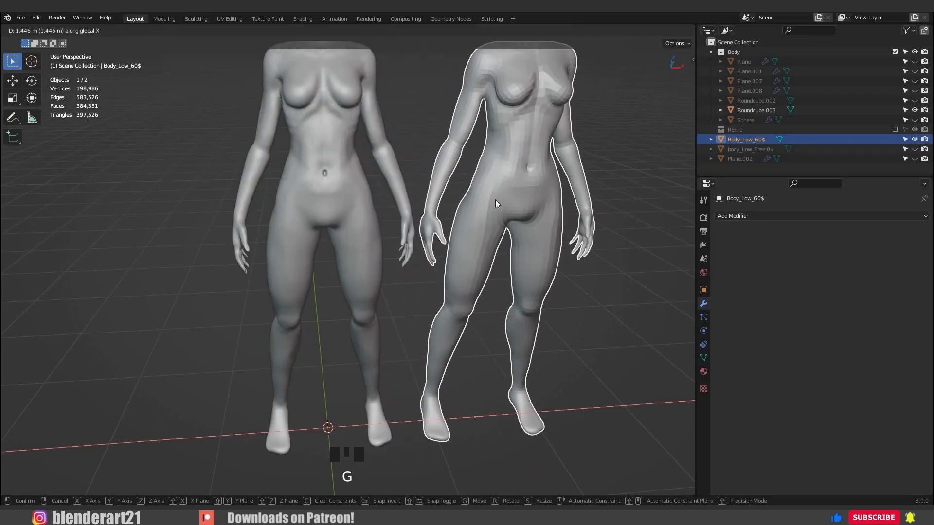
{"action": "middle_click", "coordinate": [495, 199]}
{"action": "left_click", "coordinate": [495, 199]}
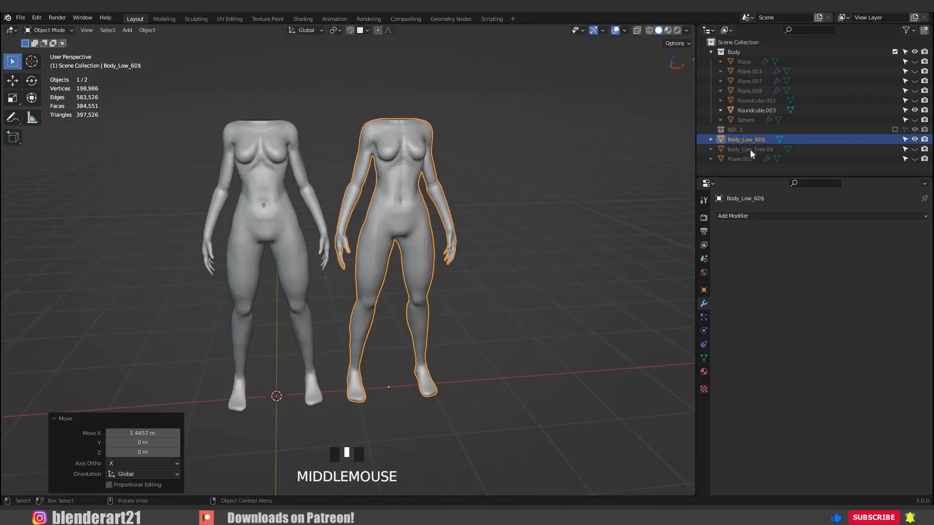
Show body_Low_Free 0$ and move it along X to the far side of Body_Low_60$.
{"action": "left_click", "coordinate": [915, 150]}
{"action": "left_click", "coordinate": [256, 209]}
{"action": "key", "text": "g"}
{"action": "key", "text": "x"}
{"action": "left_click", "coordinate": [574, 265]}
{"action": "left_click", "coordinate": [886, 166]}
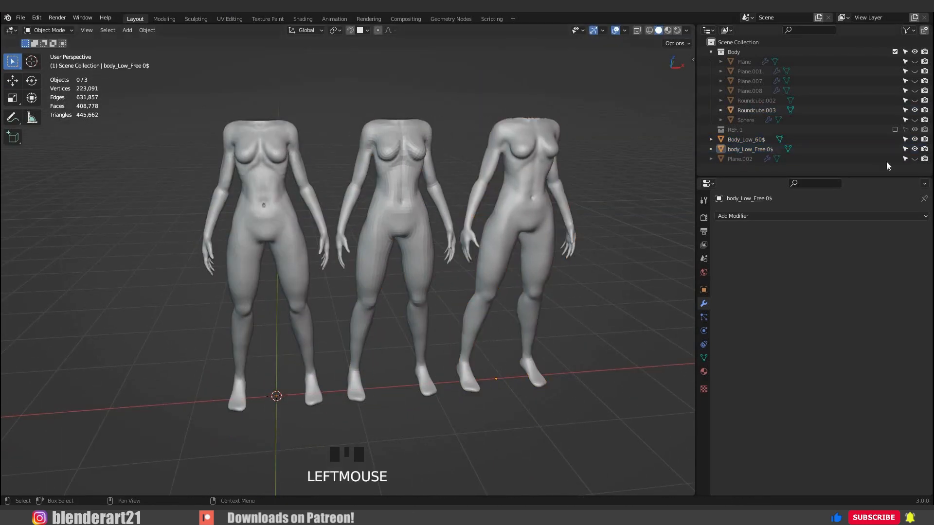
{"action": "left_click", "coordinate": [888, 161]}
{"action": "left_click", "coordinate": [915, 159]}
{"action": "left_click", "coordinate": [914, 160]}
Examine and compare the mesh topology of body_Low_Free 0$ and Body_Low_60$ in Edit Mode.
{"action": "scroll", "coordinate": [527, 244], "scroll_direction": "up", "scroll_amount": 2}
{"action": "middle_click_drag", "start_coordinate": [527, 244], "coordinate": [463, 207]}
{"action": "left_click", "coordinate": [463, 207]}
{"action": "right_click", "coordinate": [465, 207]}
{"action": "left_click", "coordinate": [597, 179]}
{"action": "middle_click_drag", "start_coordinate": [597, 179], "coordinate": [469, 243]}
{"action": "scroll", "coordinate": [440, 250], "scroll_direction": "down", "scroll_amount": 2}
{"action": "left_click", "coordinate": [428, 243]}
{"action": "key", "text": "Tab"}
{"action": "key", "text": "a"}
{"action": "key", "text": "Tab"}
{"action": "left_click", "coordinate": [304, 221]}
{"action": "middle_click_drag", "start_coordinate": [389, 231], "coordinate": [486, 233]}
{"action": "scroll", "coordinate": [249, 198], "scroll_direction": "down", "scroll_amount": 2}
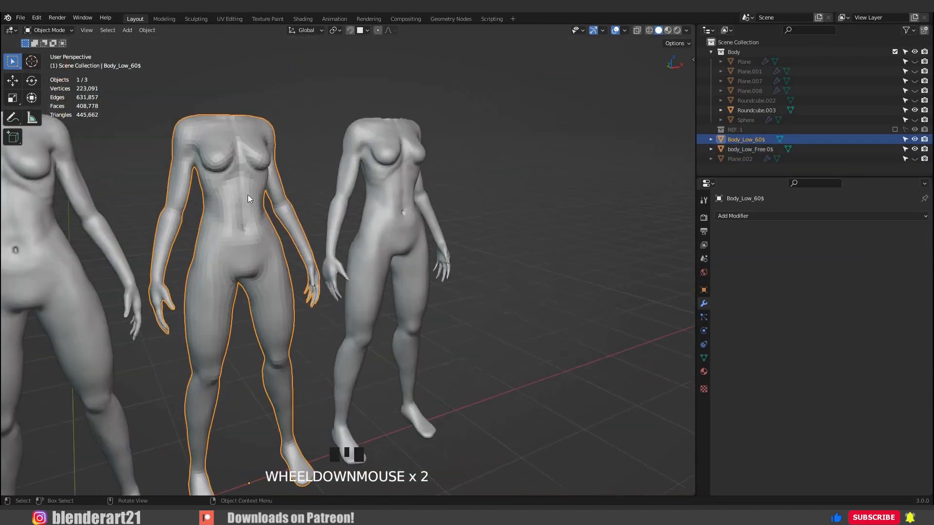
{"action": "key", "text": "Tab"}
{"action": "key", "text": "a"}
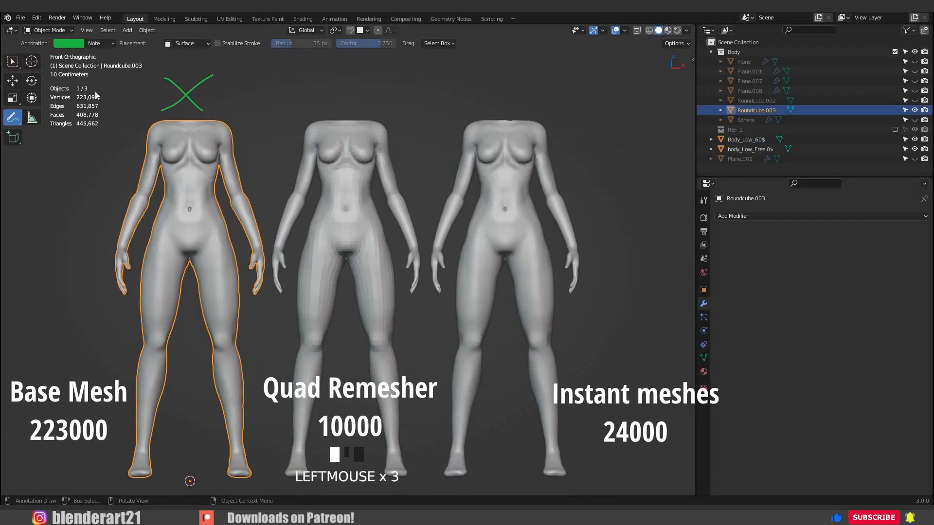
Annotate in red above the bodies: an X over Roundcube.003, 10/10 over Body_Low_60$ and 7/10 over body_Low_Free 0$.
{"action": "left_click", "coordinate": [69, 43]}
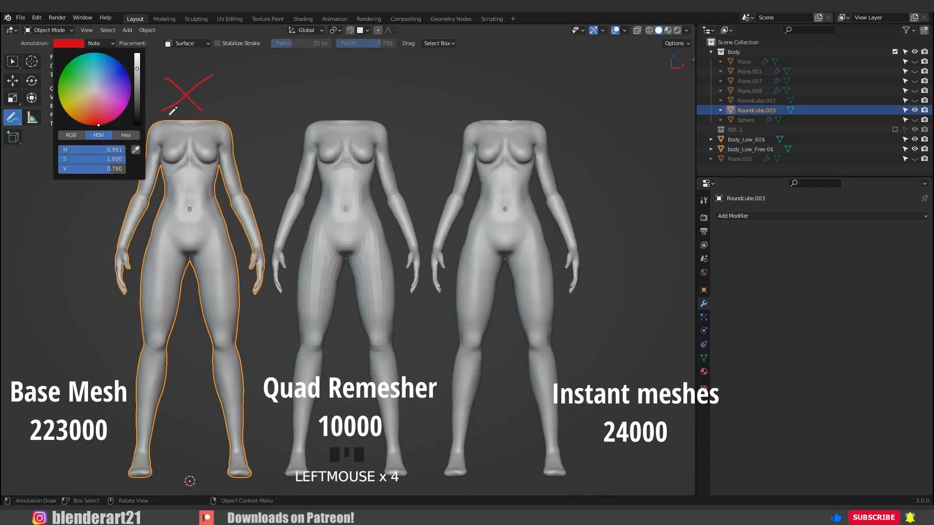
{"action": "left_click_drag", "start_coordinate": [316, 89], "coordinate": [332, 112]}
{"action": "left_click_drag", "start_coordinate": [341, 94], "coordinate": [347, 99]}
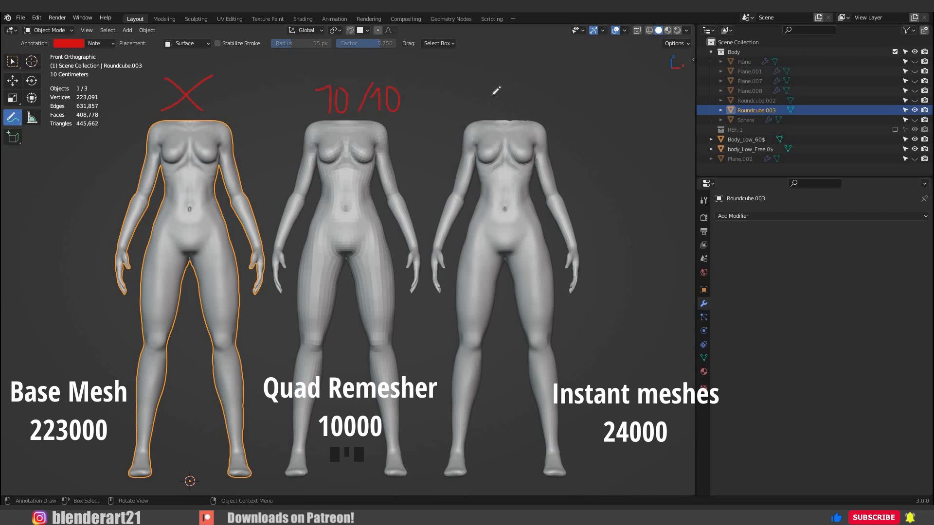
{"action": "left_click_drag", "start_coordinate": [487, 94], "coordinate": [494, 113]}
{"action": "left_click_drag", "start_coordinate": [489, 104], "coordinate": [501, 103]}
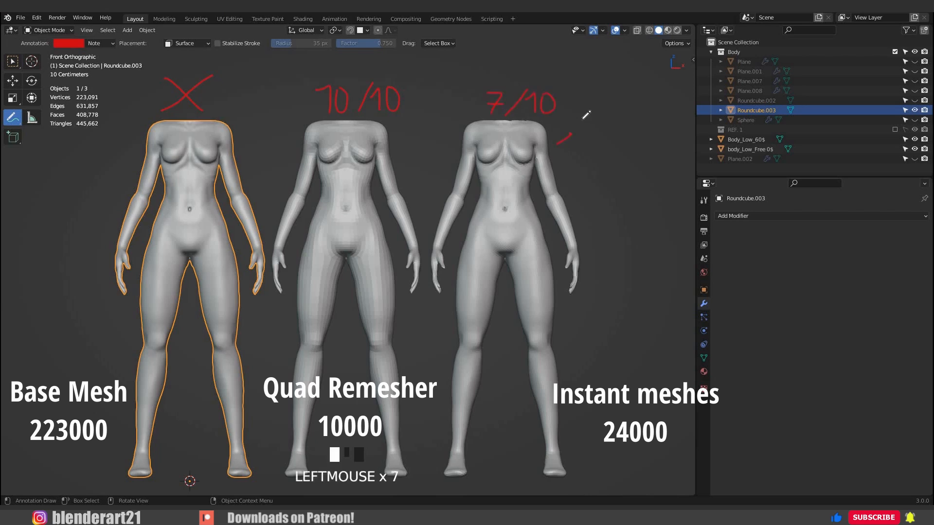
Annotate body_Low_Free 0$ with an arrow leading to the word "Free".
{"action": "left_click_drag", "start_coordinate": [570, 138], "coordinate": [579, 130]}
{"action": "left_click_drag", "start_coordinate": [591, 110], "coordinate": [584, 128]}
{"action": "left_click_drag", "start_coordinate": [581, 121], "coordinate": [592, 118]}
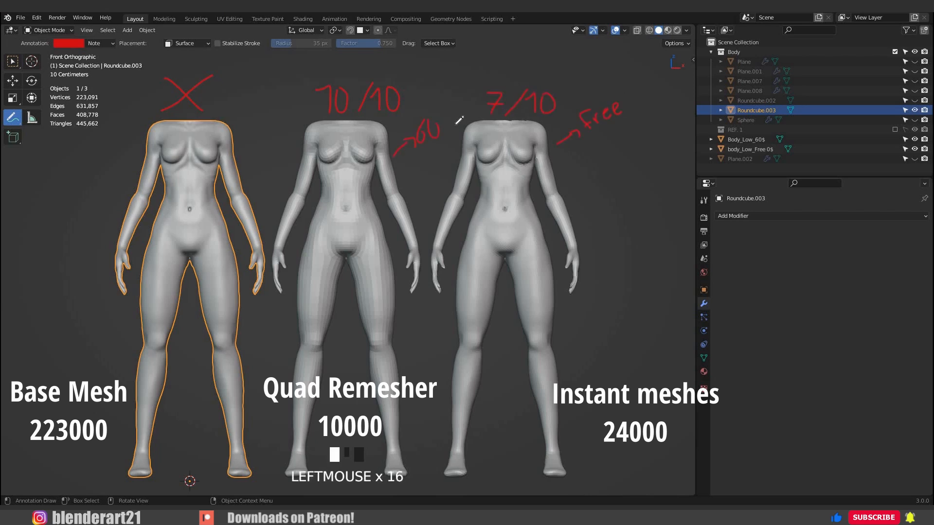
Undo the last strokes of the price note beside Body_Low_60$ and complete it as "60$".
{"action": "key", "text": "ctrl+z"}
{"action": "key", "text": "ctrl+z"}
{"action": "key", "text": "ctrl+z"}
{"action": "left_click_drag", "start_coordinate": [452, 108], "coordinate": [465, 158]}
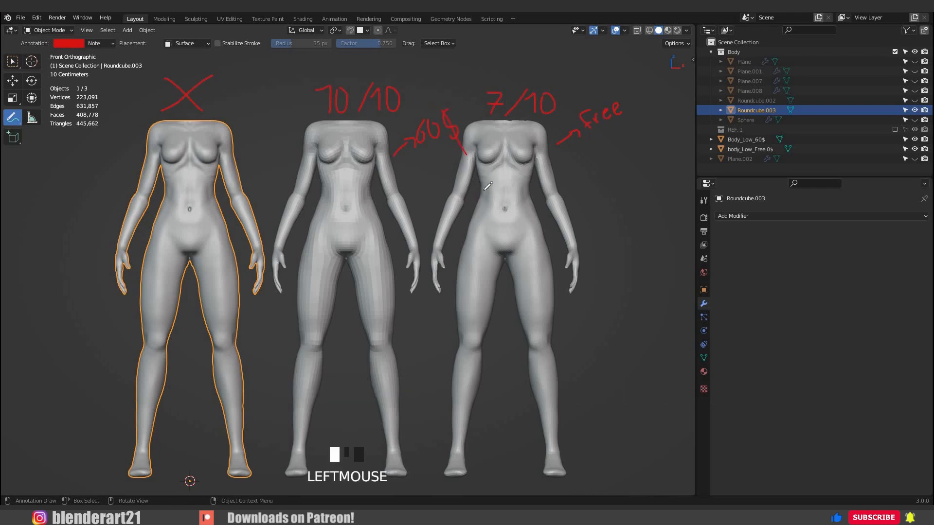
{"action": "left_click", "coordinate": [465, 190]}
{"action": "middle_click_drag", "start_coordinate": [455, 191], "coordinate": [436, 141]}
{"action": "scroll", "coordinate": [485, 224], "scroll_direction": "down", "scroll_amount": 2}
{"action": "scroll", "coordinate": [432, 210], "scroll_direction": "up", "scroll_amount": 3}
{"action": "scroll", "coordinate": [436, 241], "scroll_direction": "down", "scroll_amount": 2}
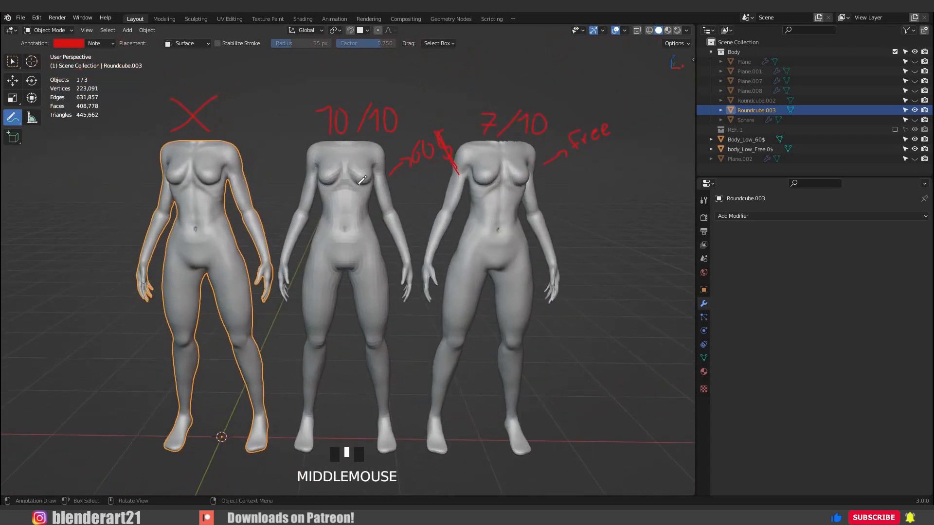